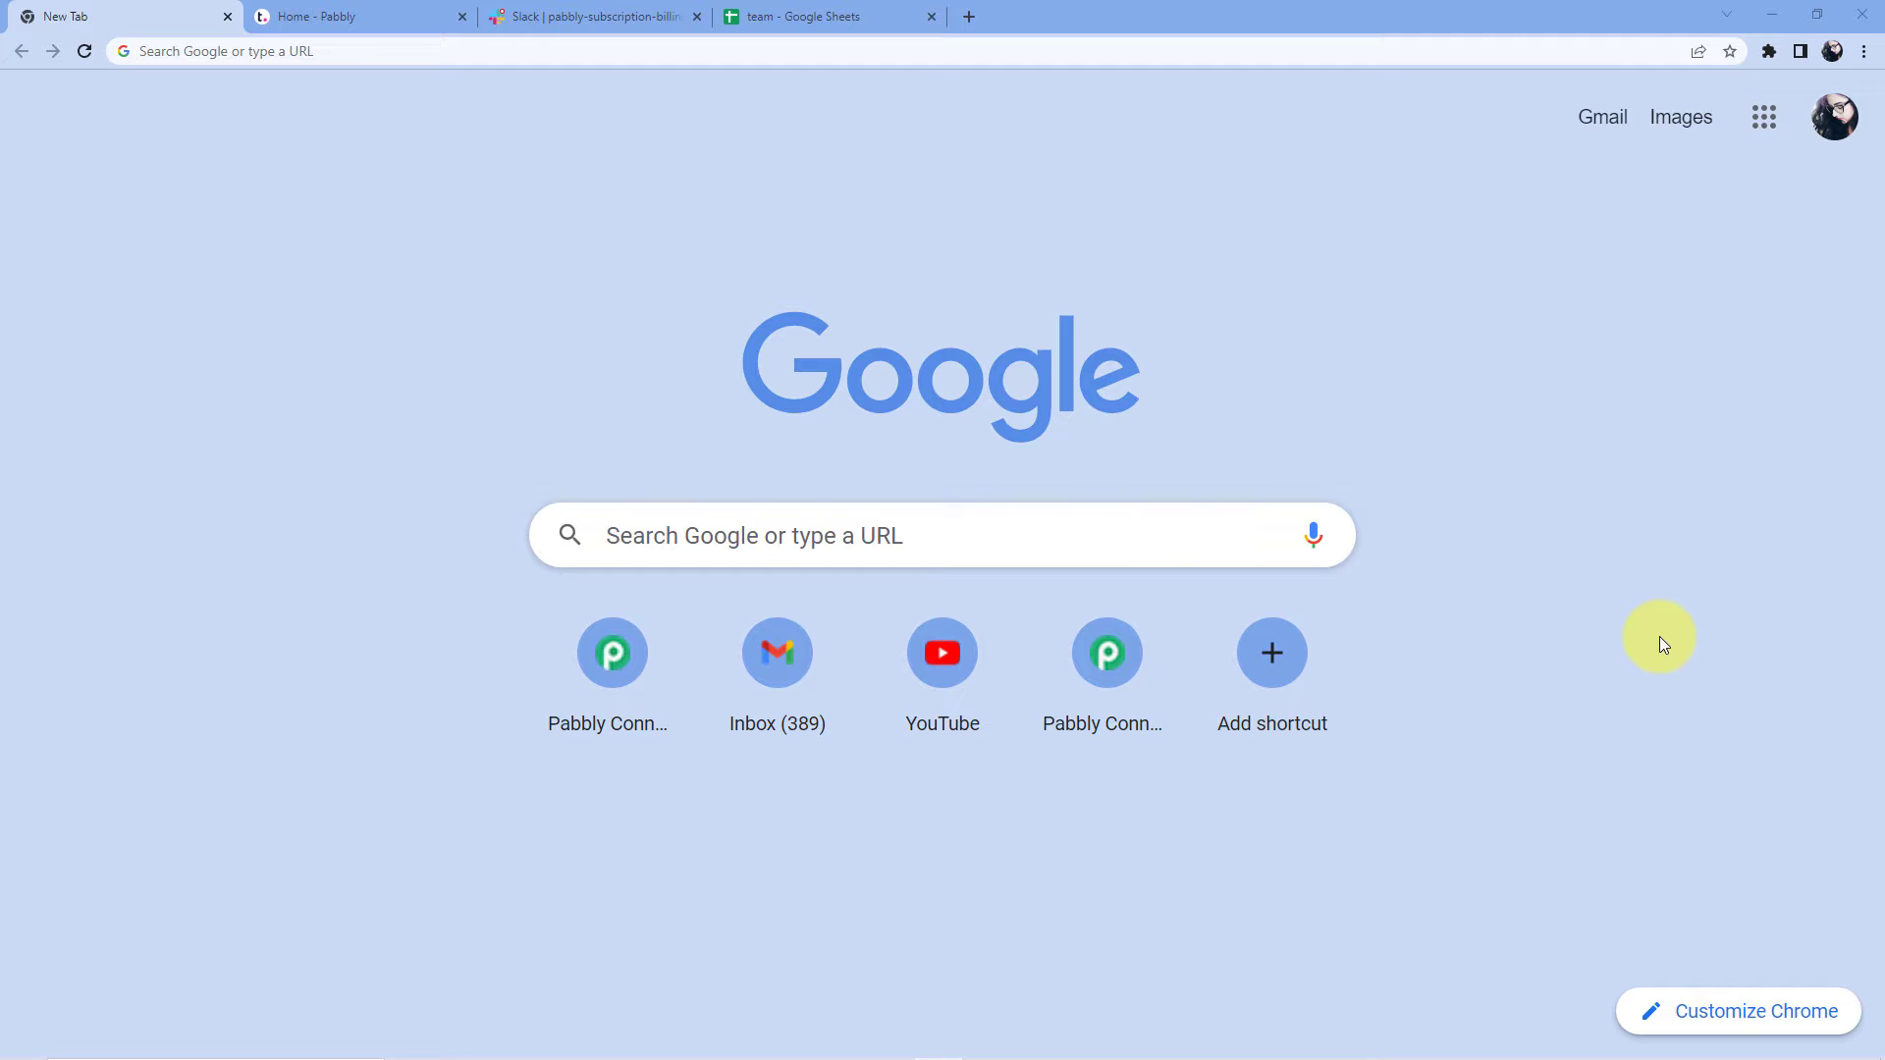
Step: Go to the Pabbly Connect website at pabbly.com/connect
click(256, 51)
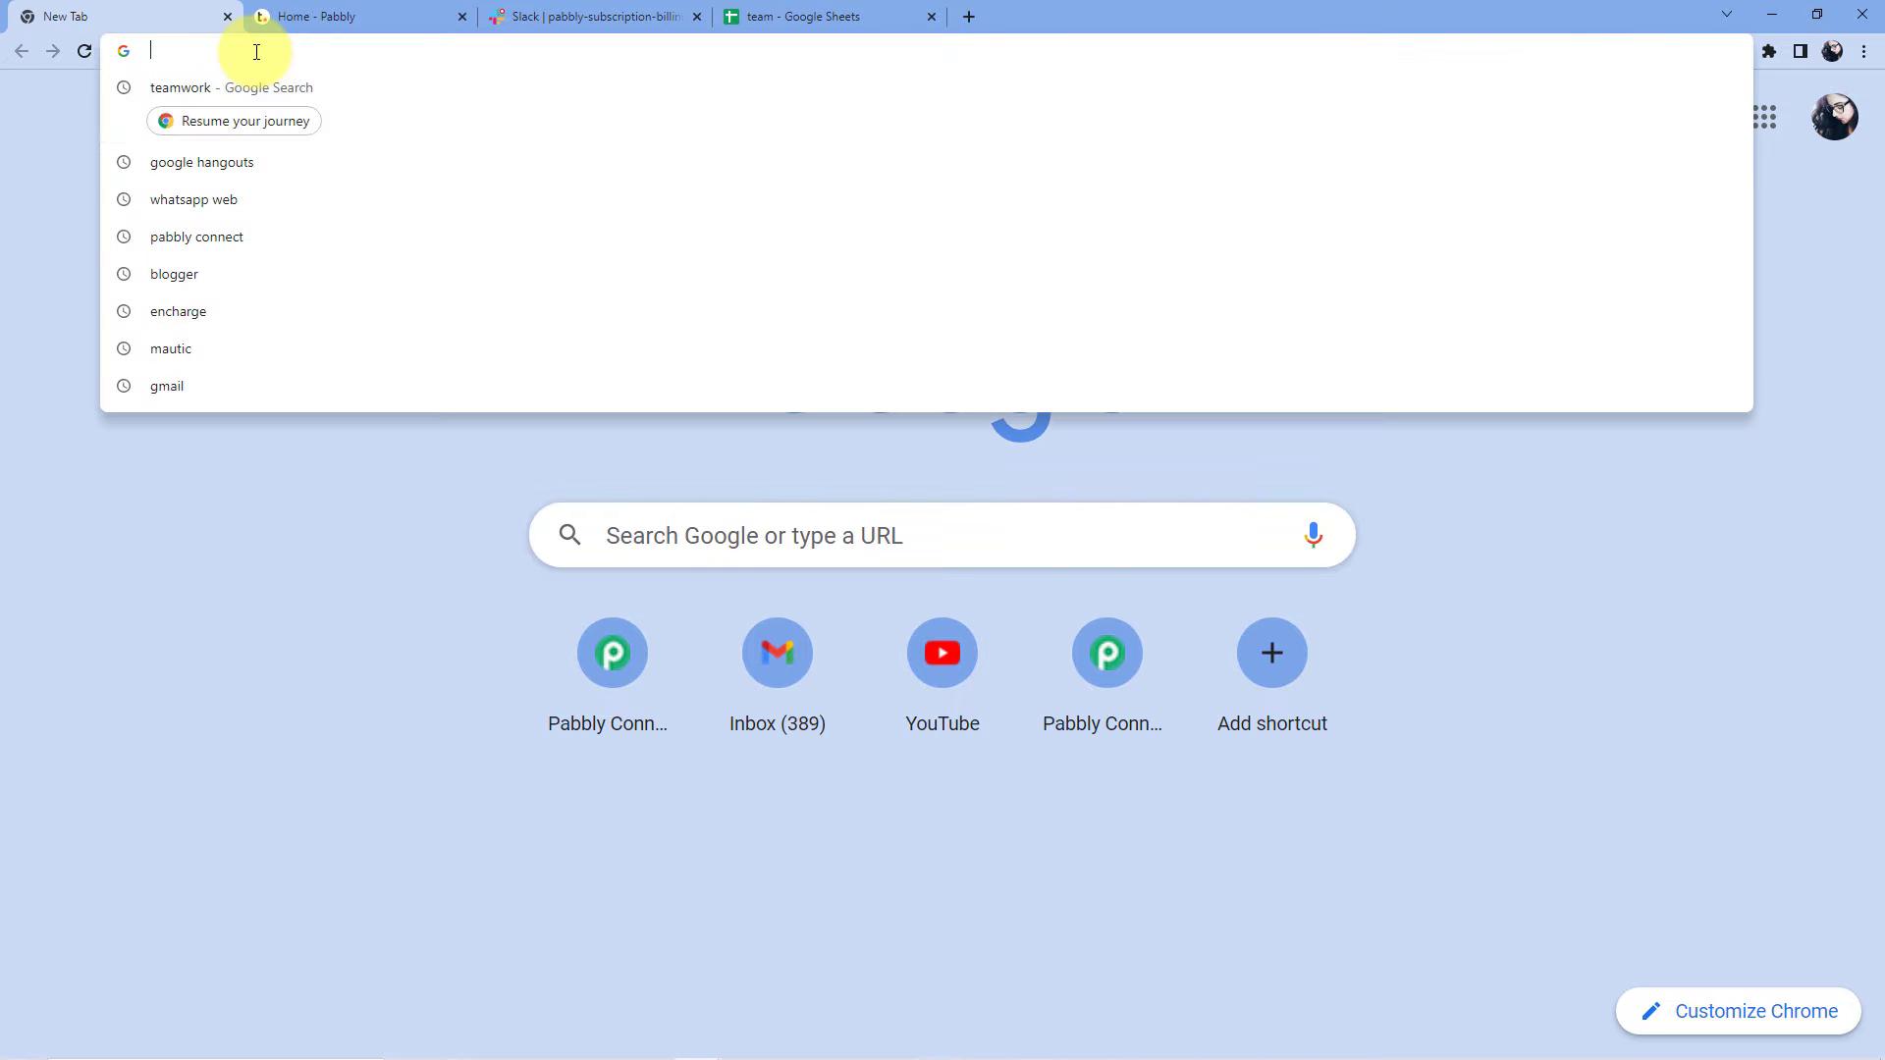
text(pabbly.)
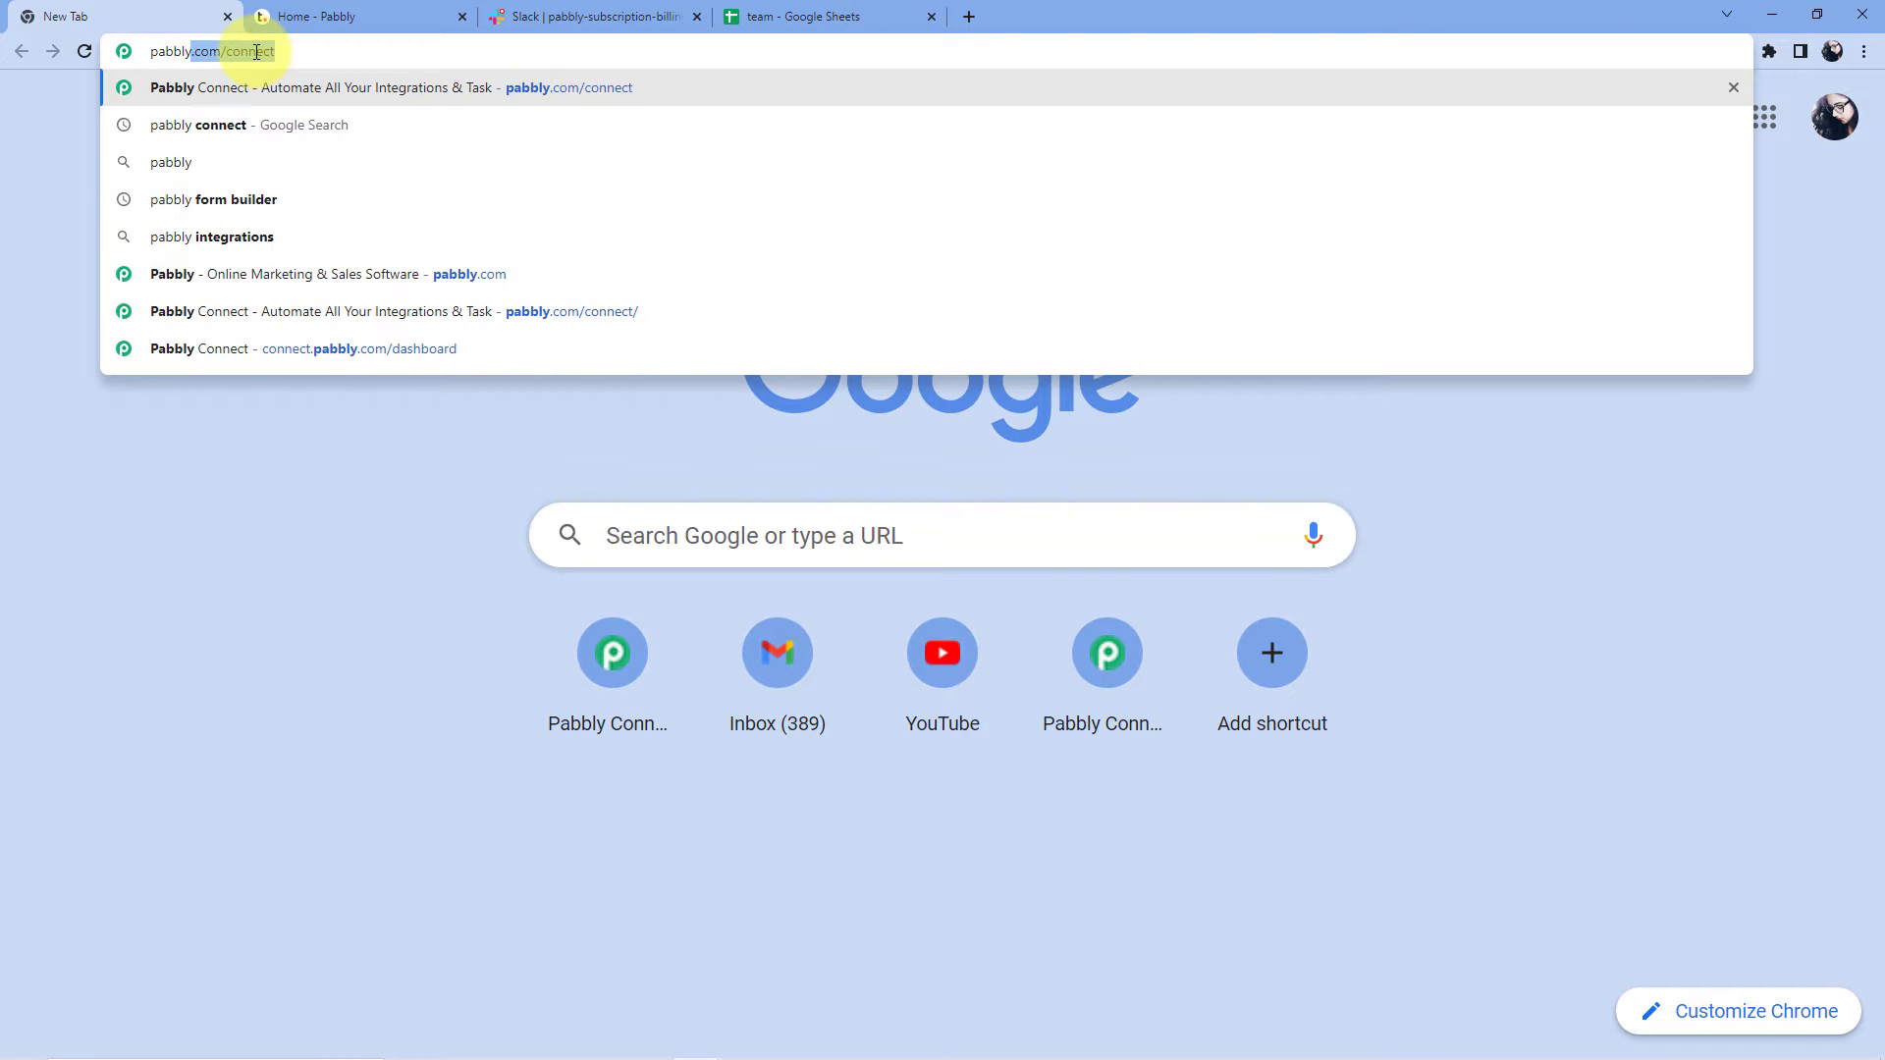
text(com/)
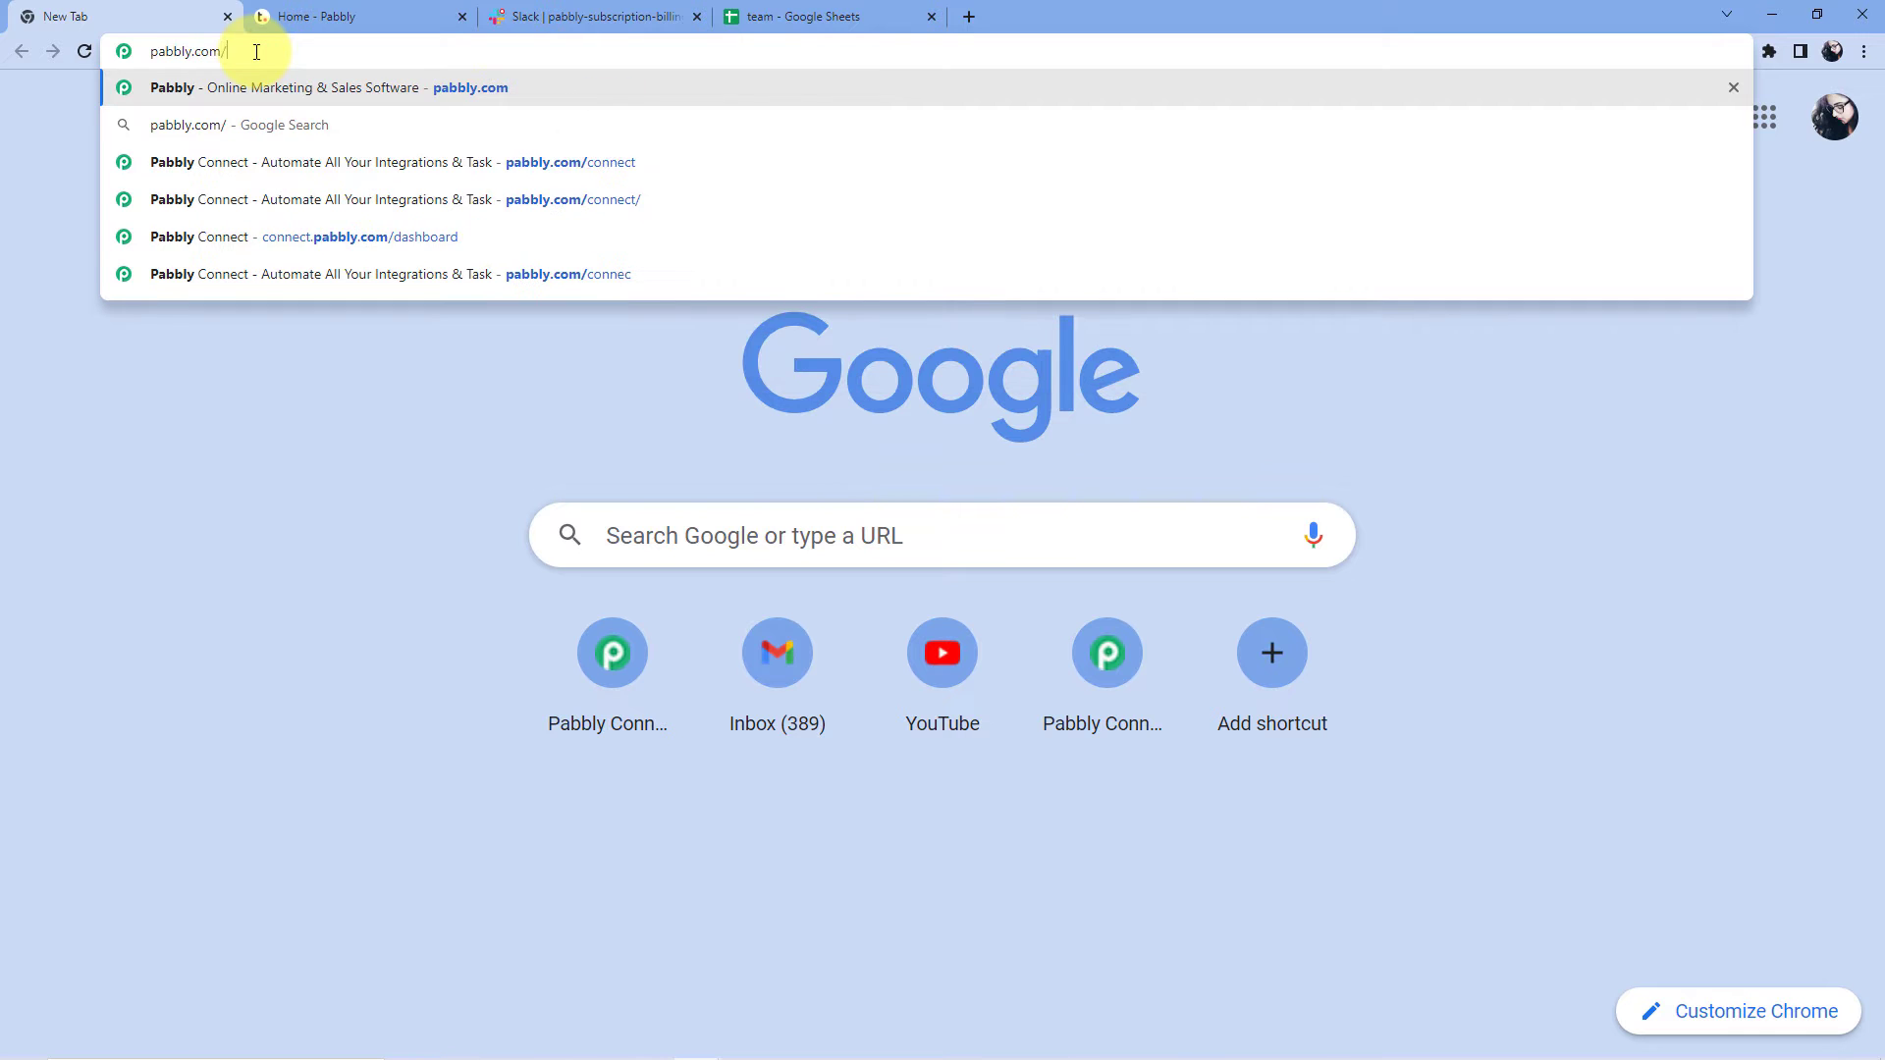
text(connect)
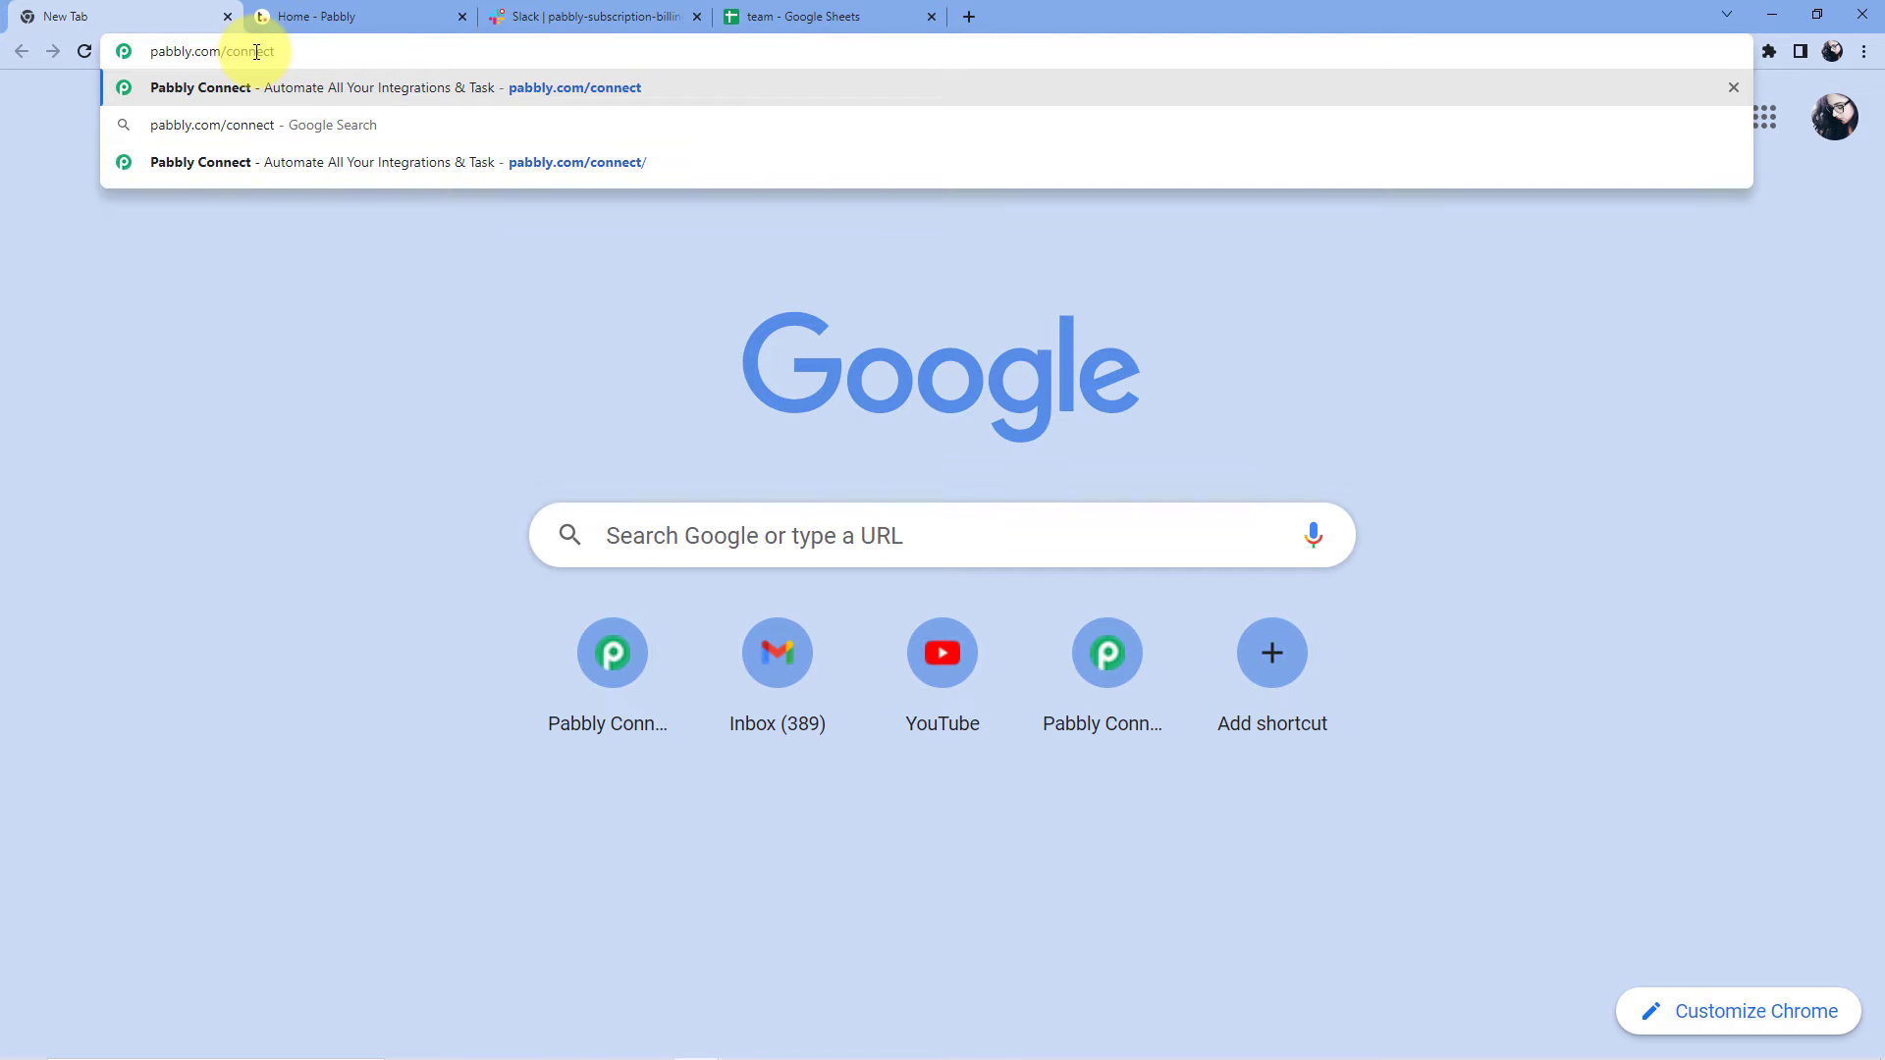
key(Return)
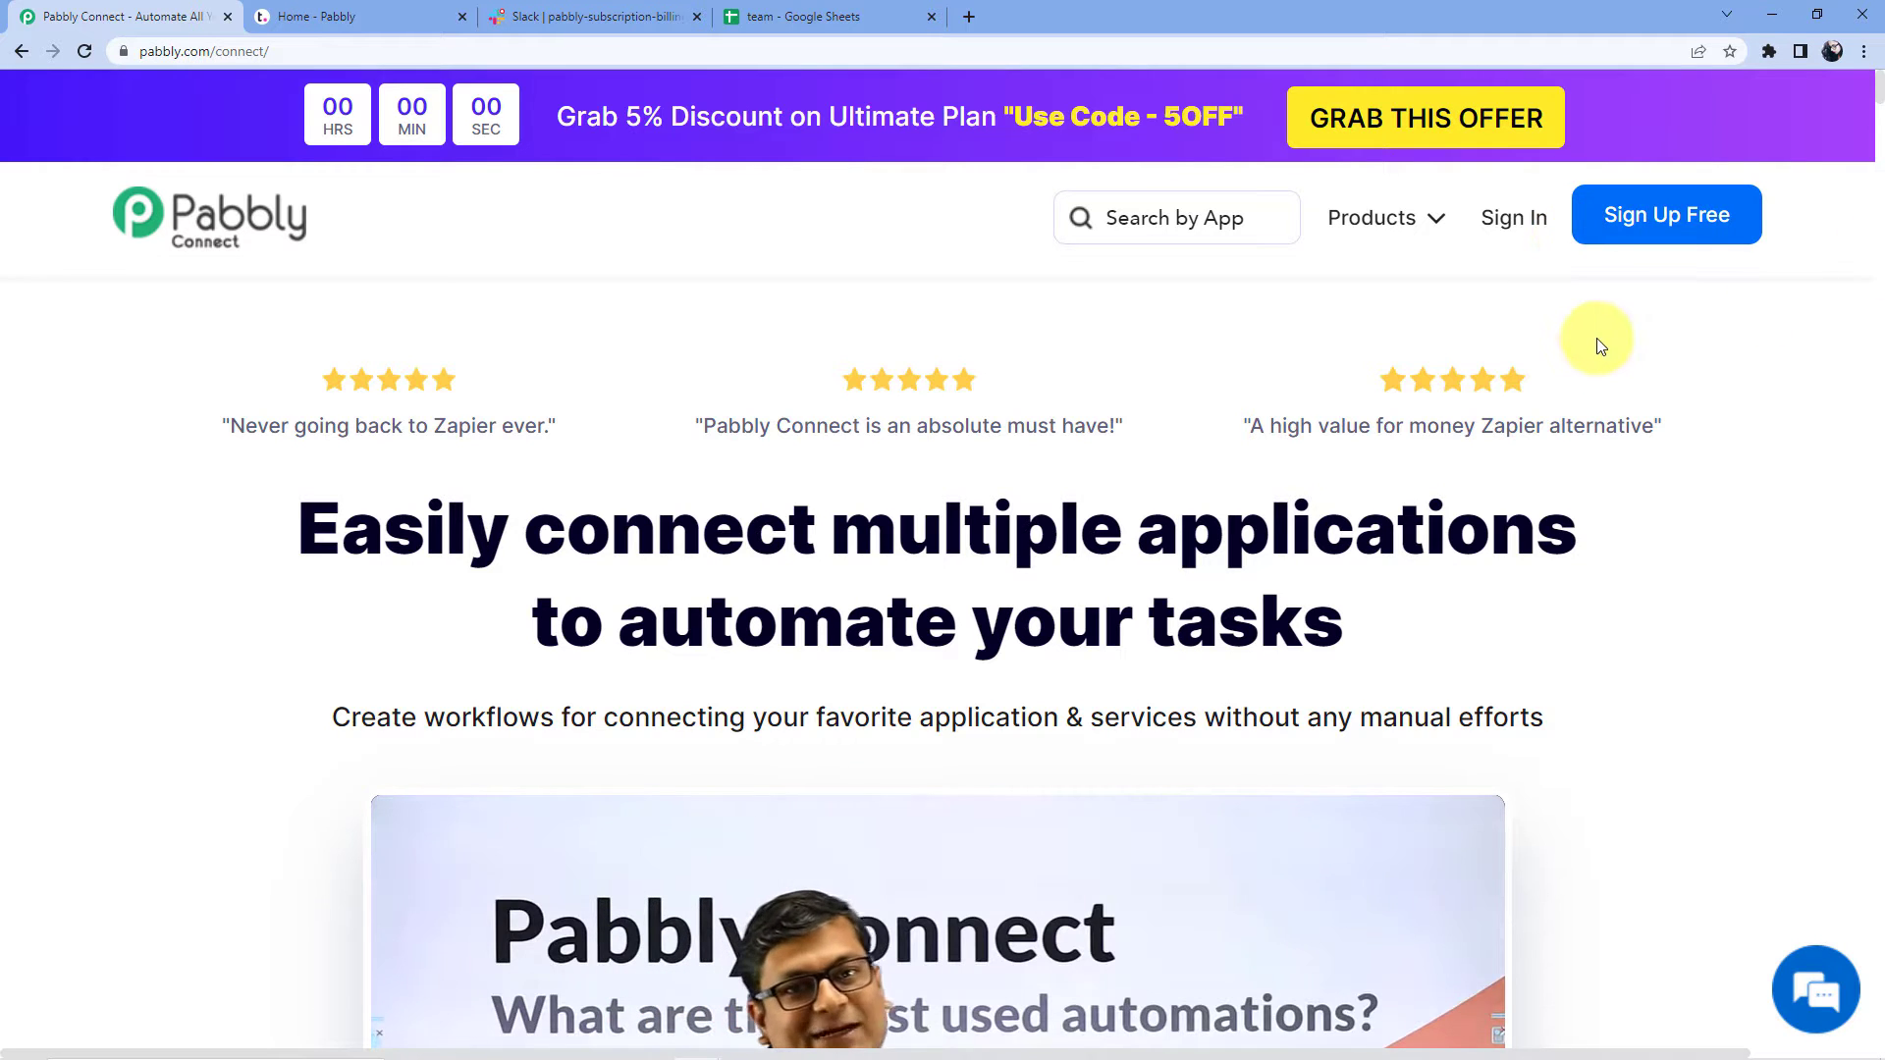
Step: Sign in to the Pabbly account with the prefilled credentials and access the Pabbly Connect app
click(1509, 231)
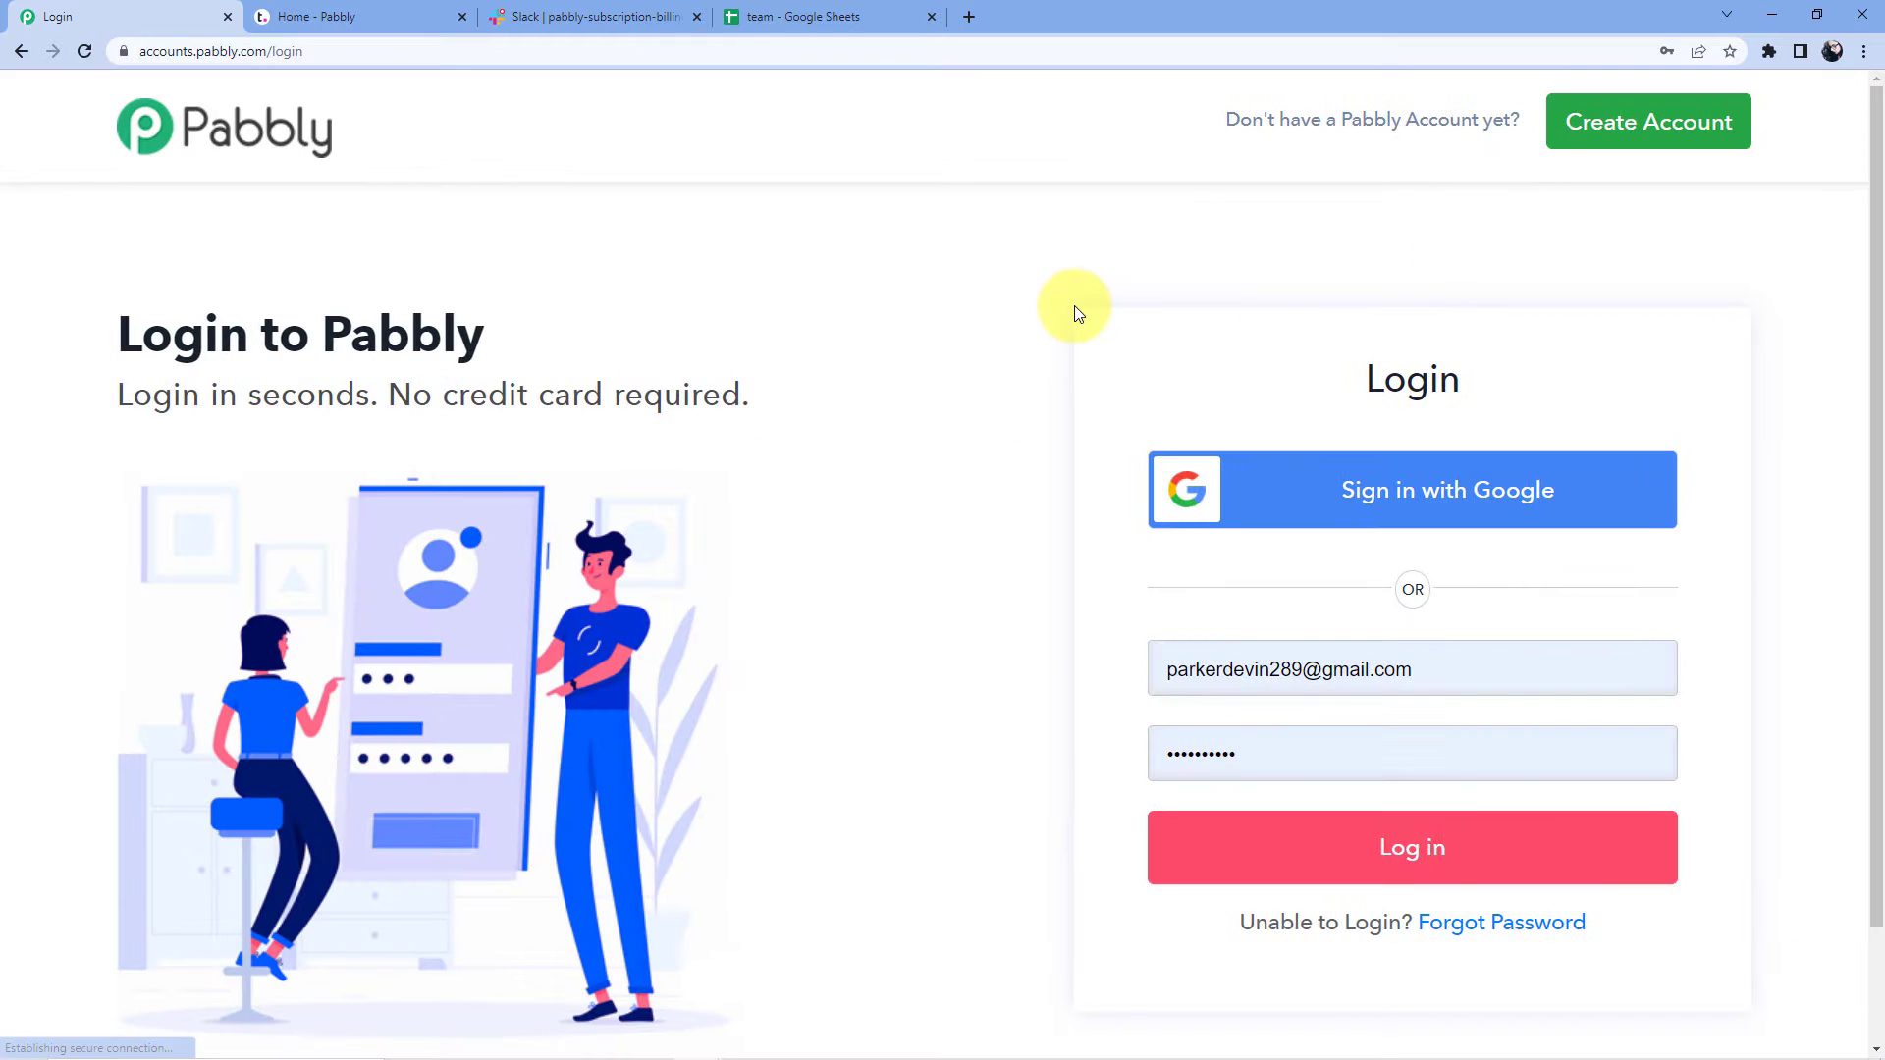
click(1340, 830)
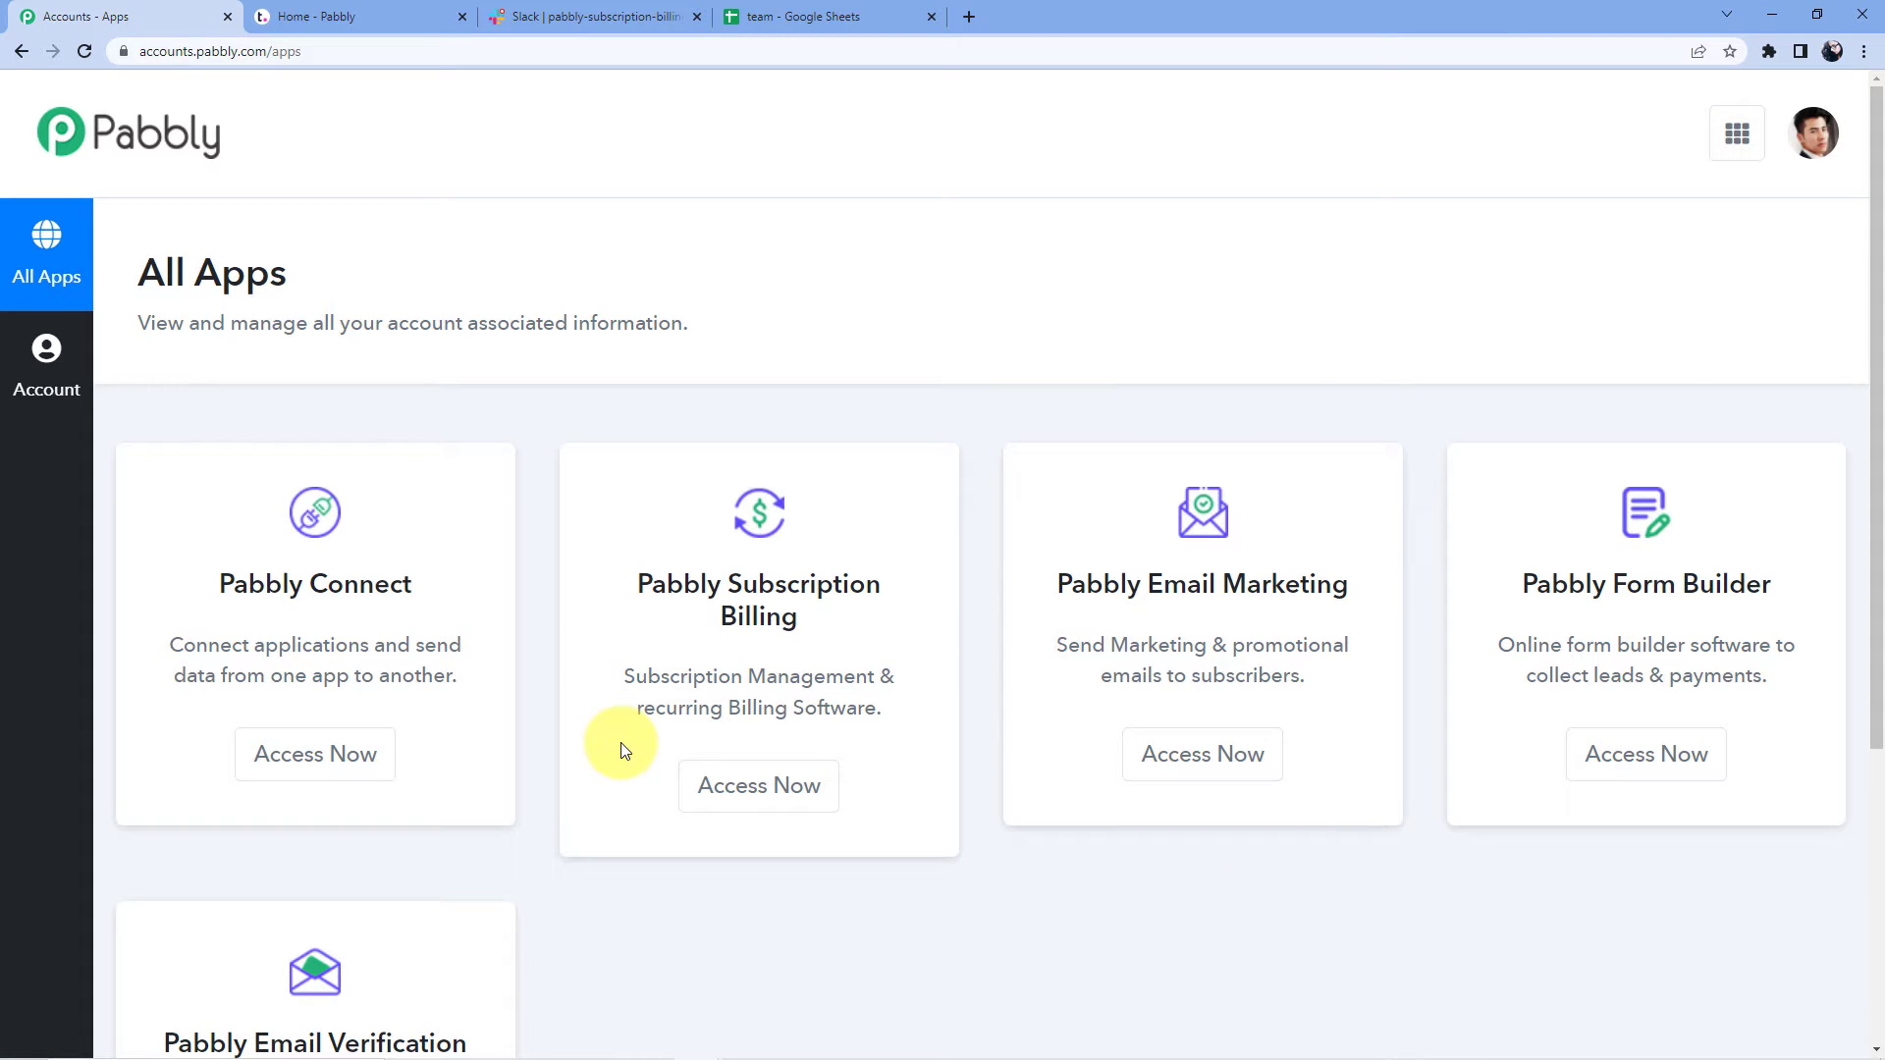
click(286, 759)
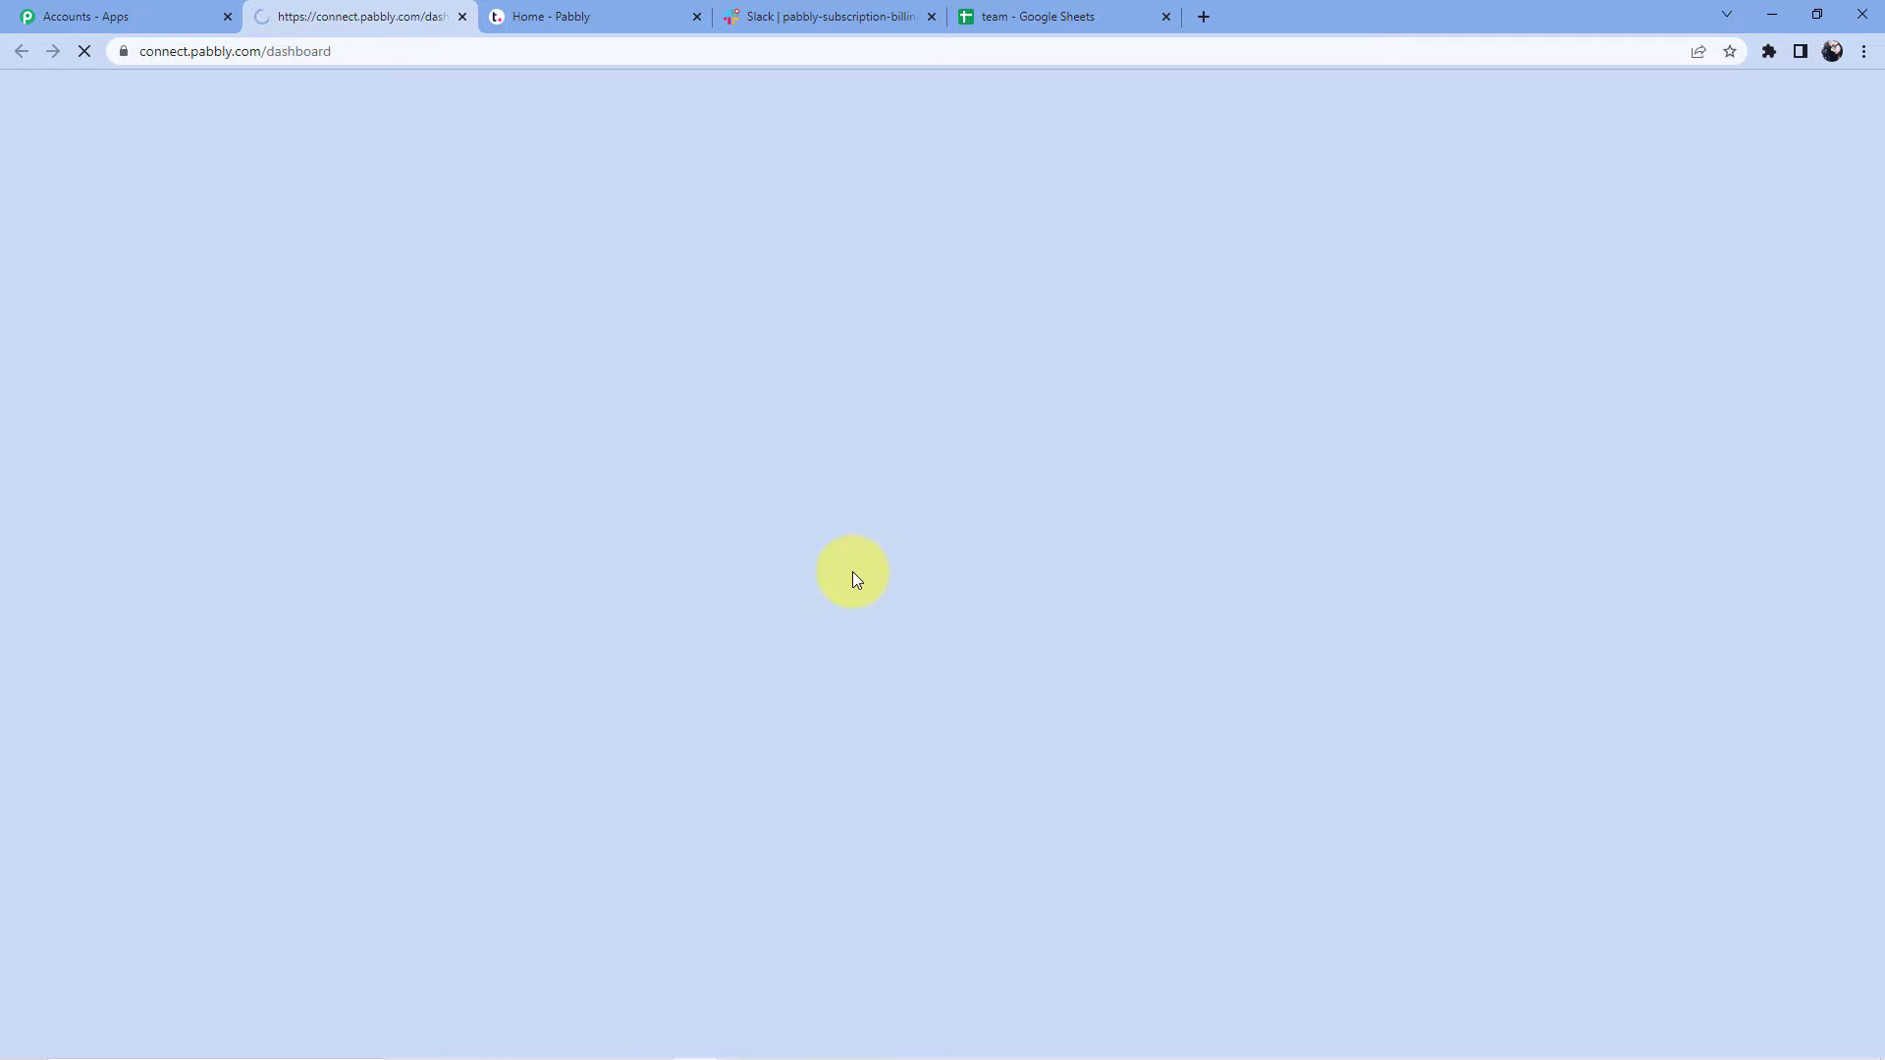
Step: Create a new workflow named "Teamwork to Google Sheets to Slack"
scroll(923, 656, down, 20)
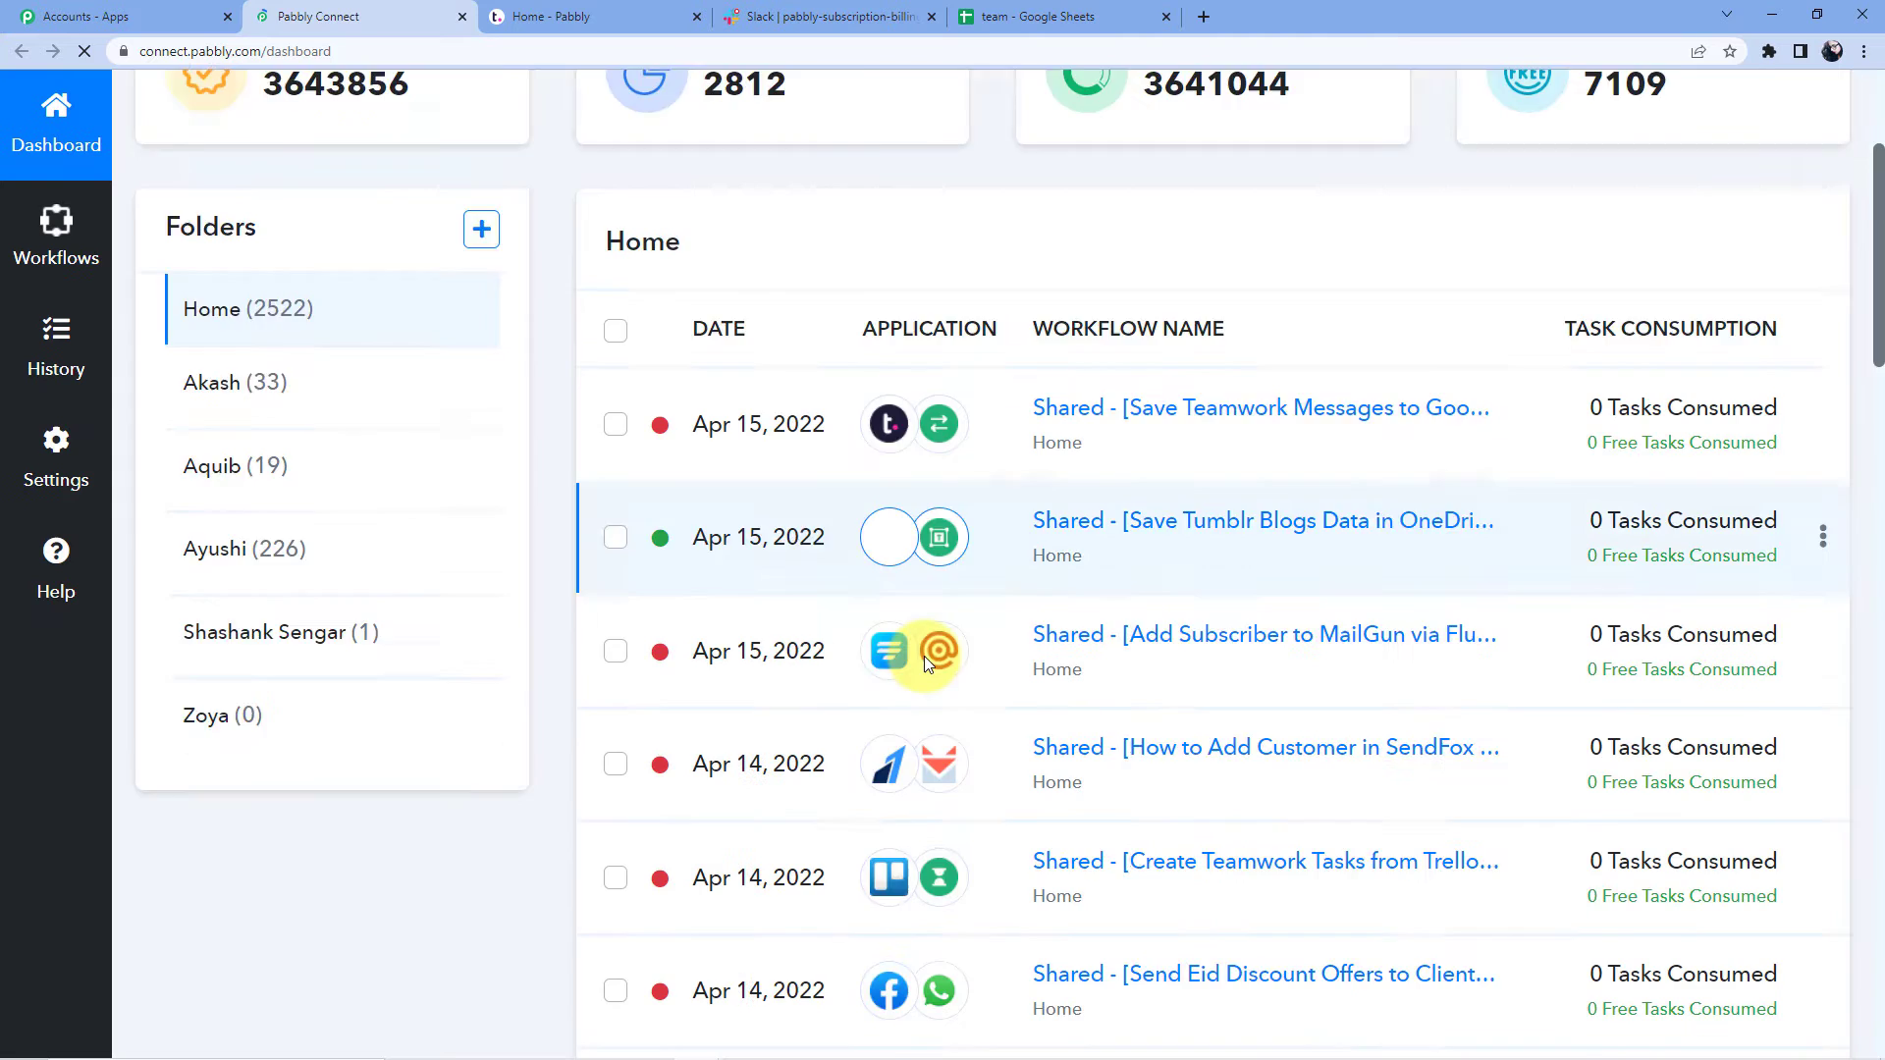
scroll(926, 665, up, 4)
scroll(926, 664, up, 14)
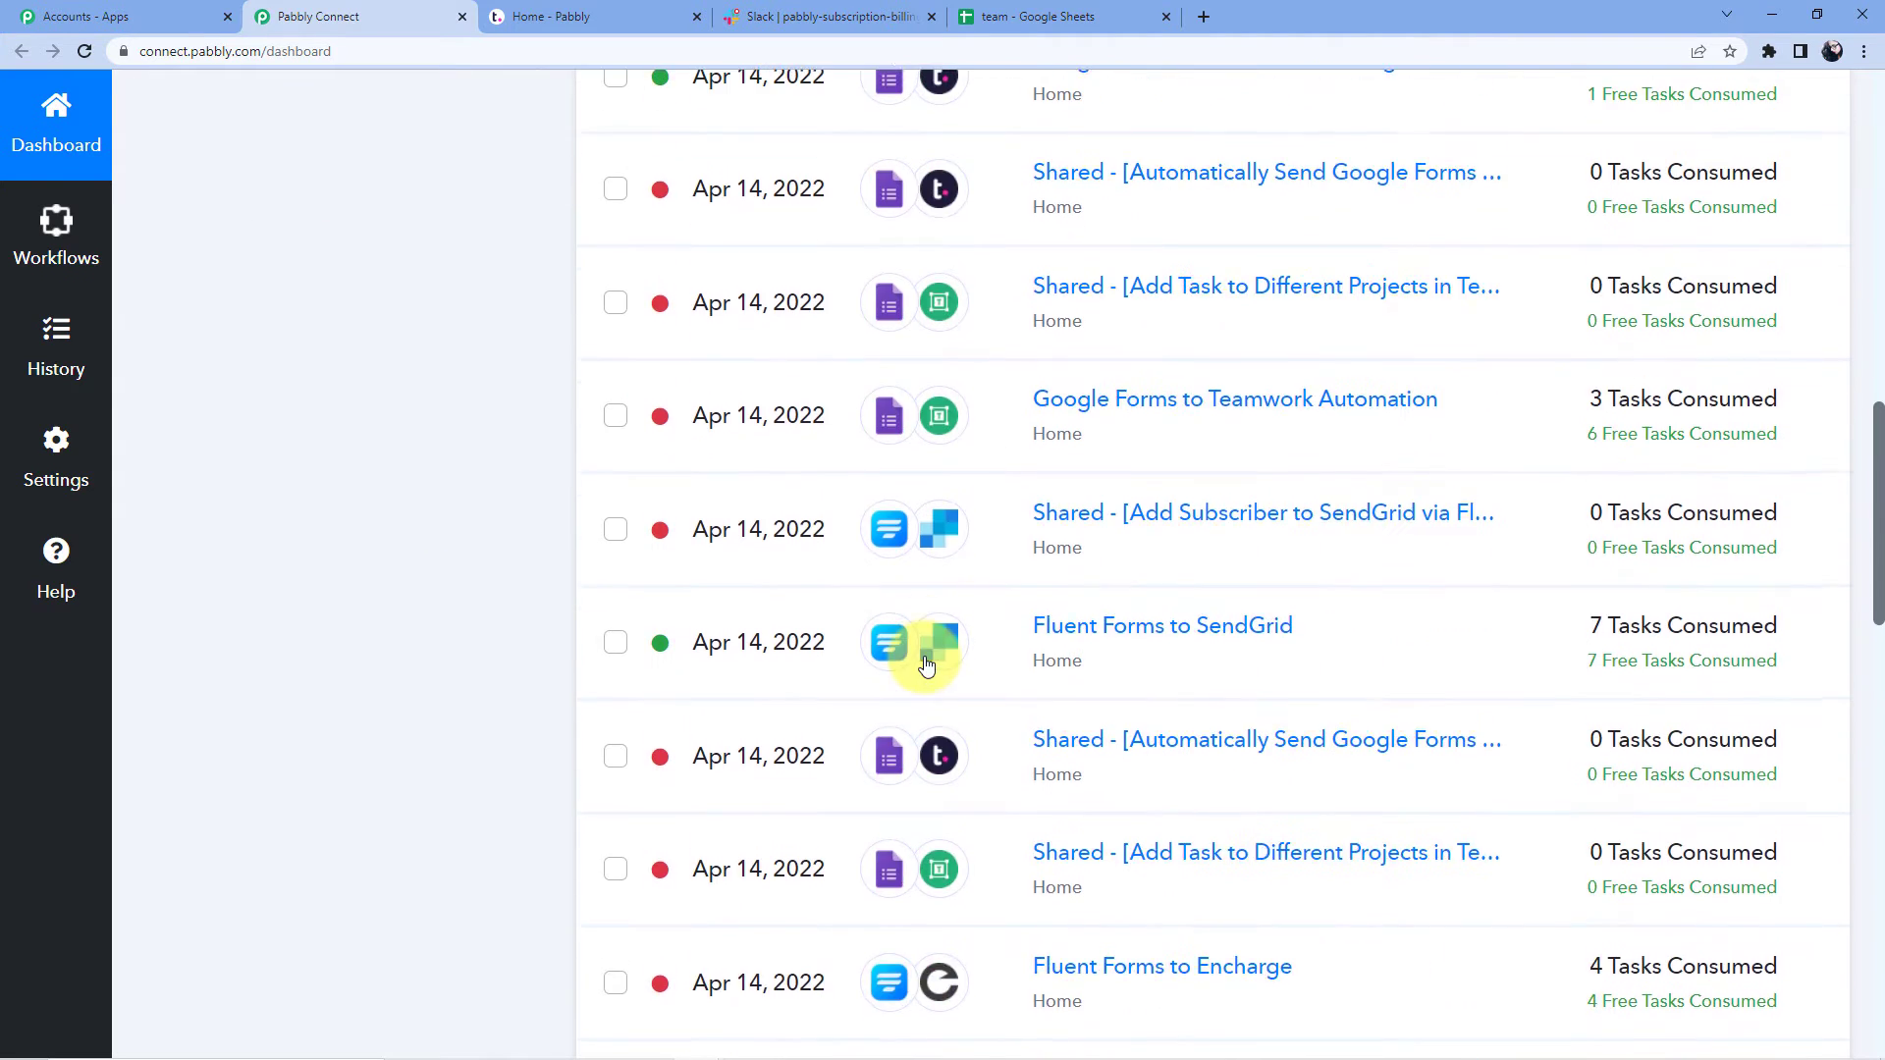
scroll(926, 665, up, 5)
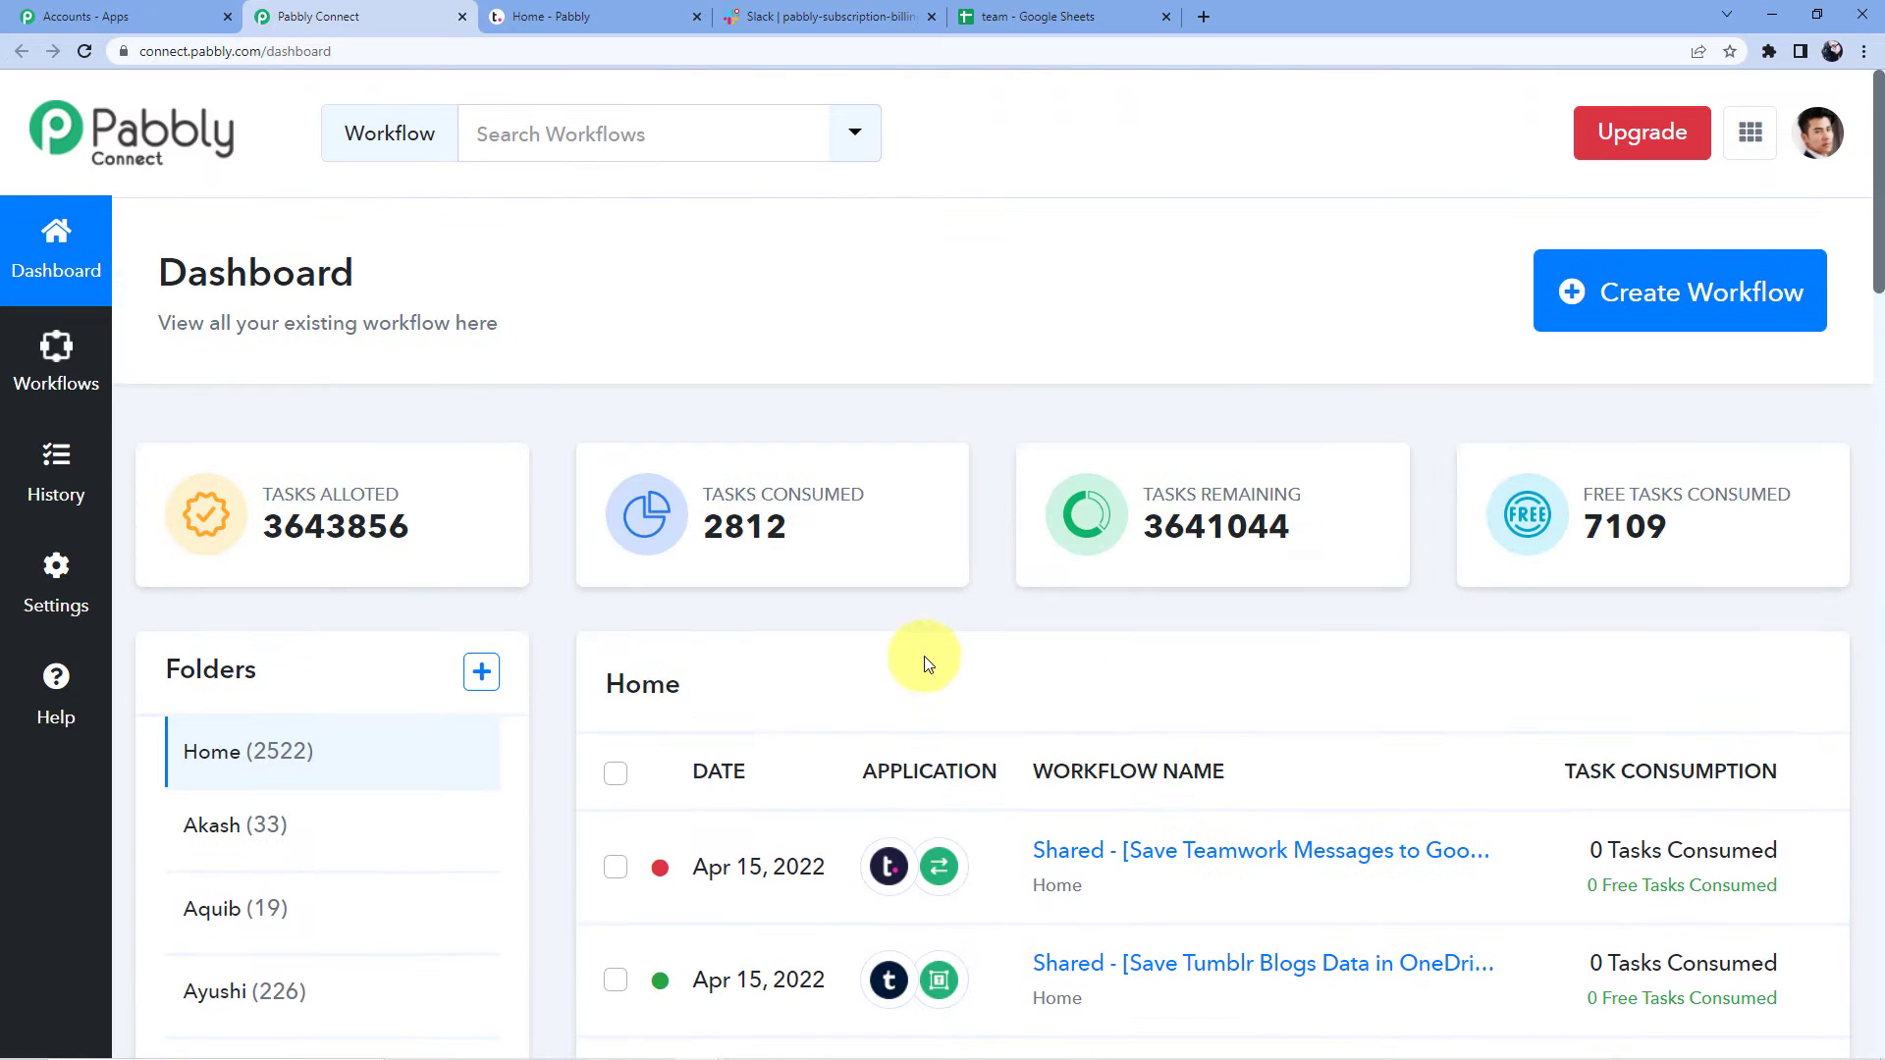
click(1595, 298)
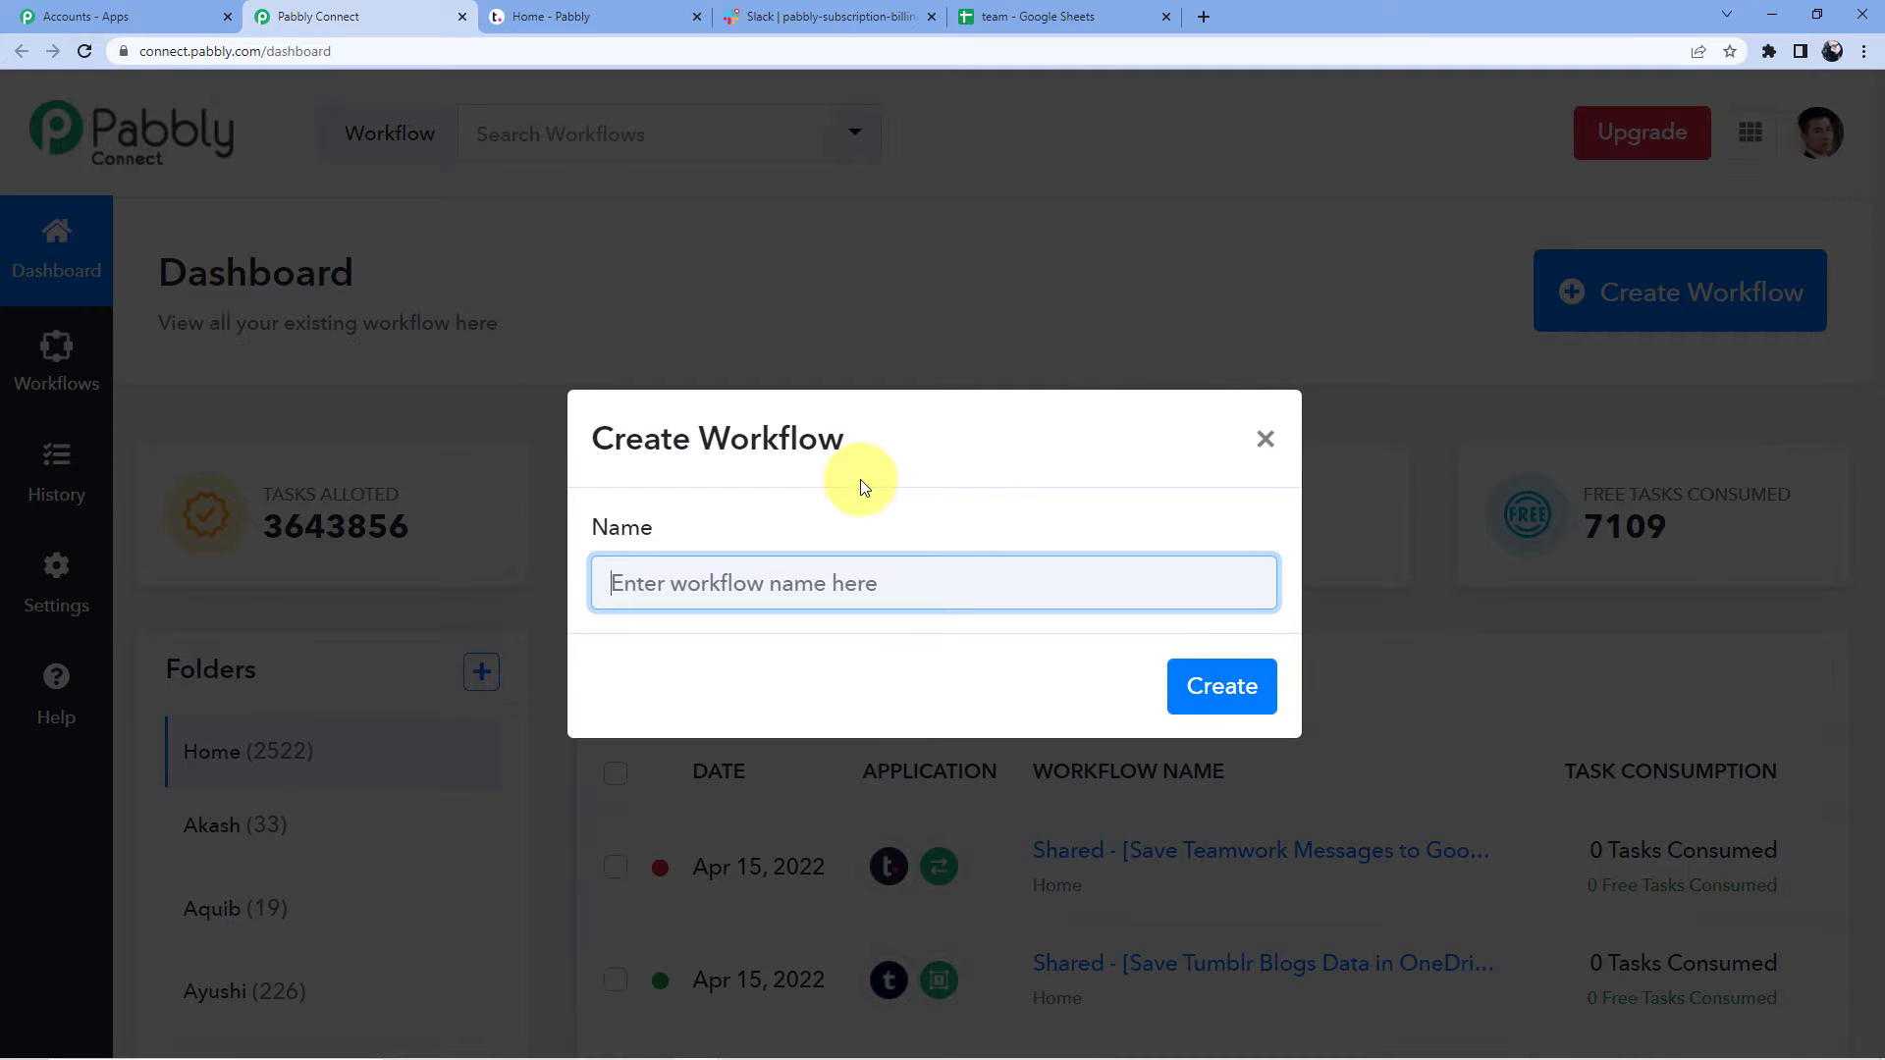
click(706, 581)
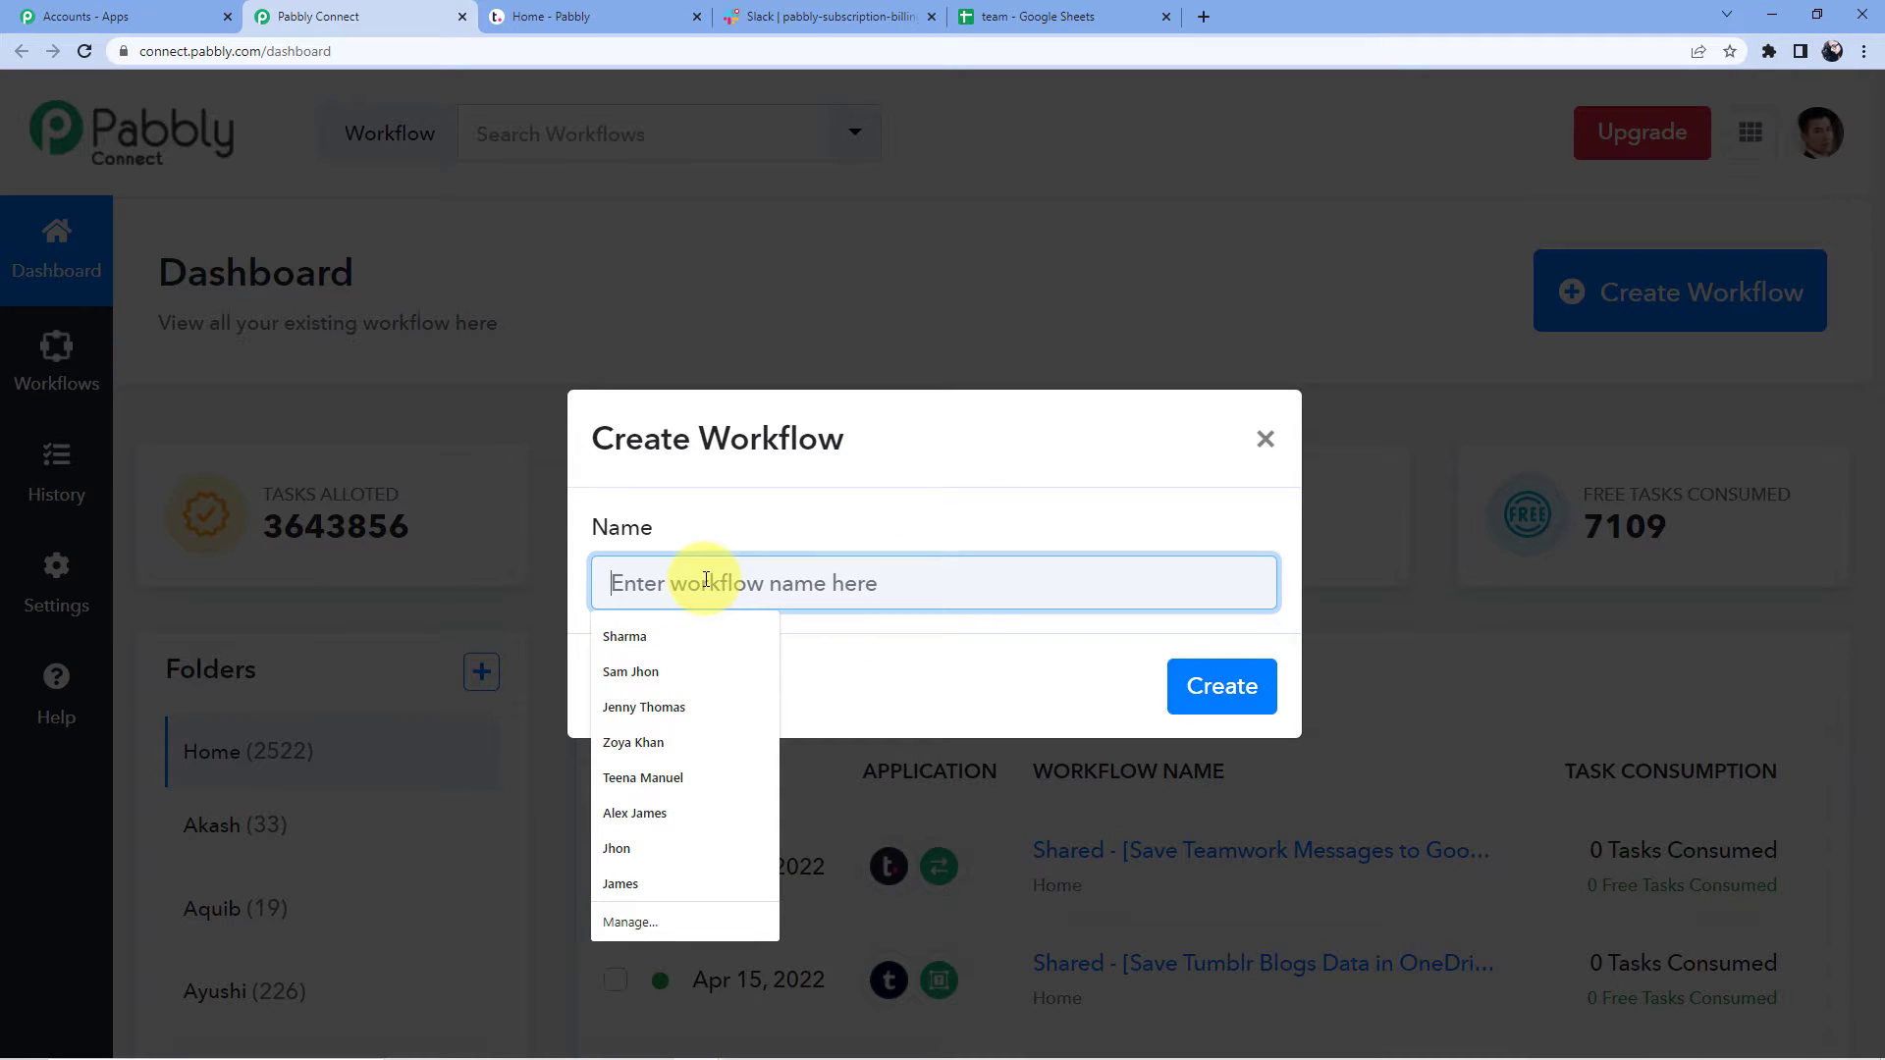
text(Teamwork to Google Sheets to Slack)
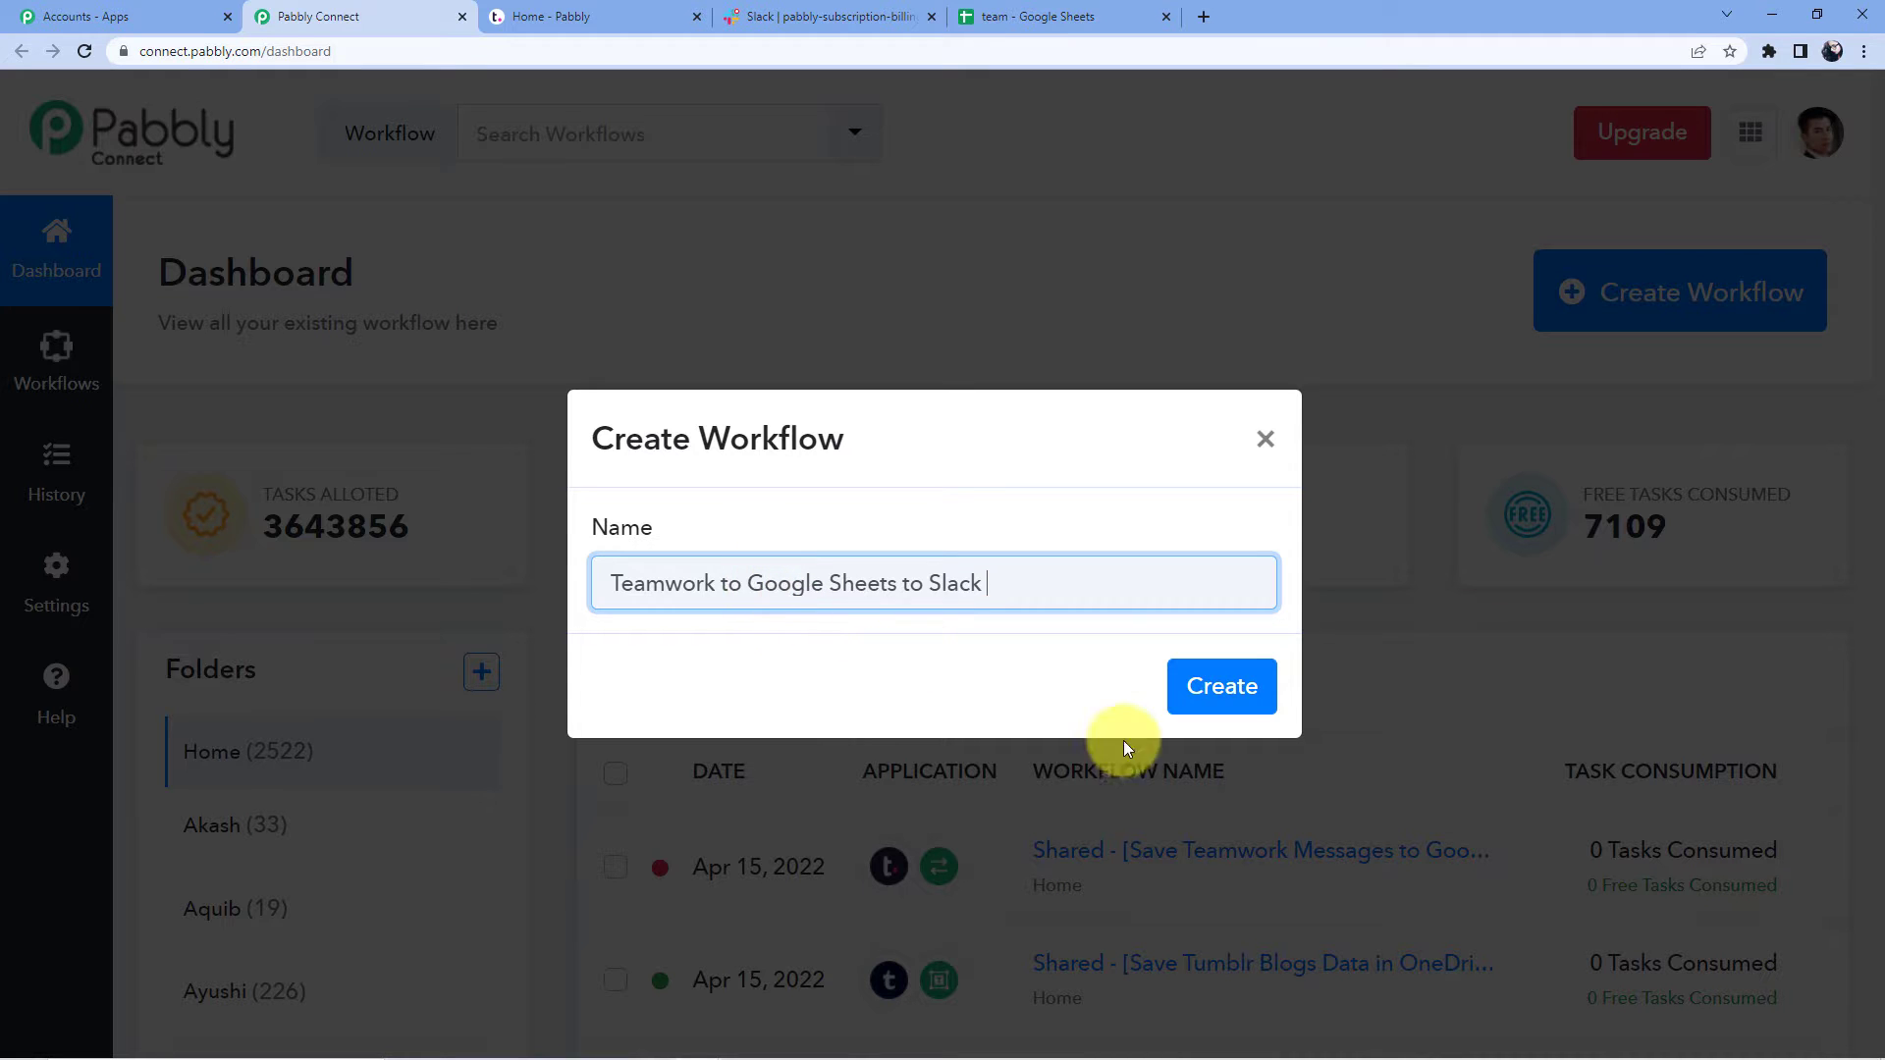
click(1236, 692)
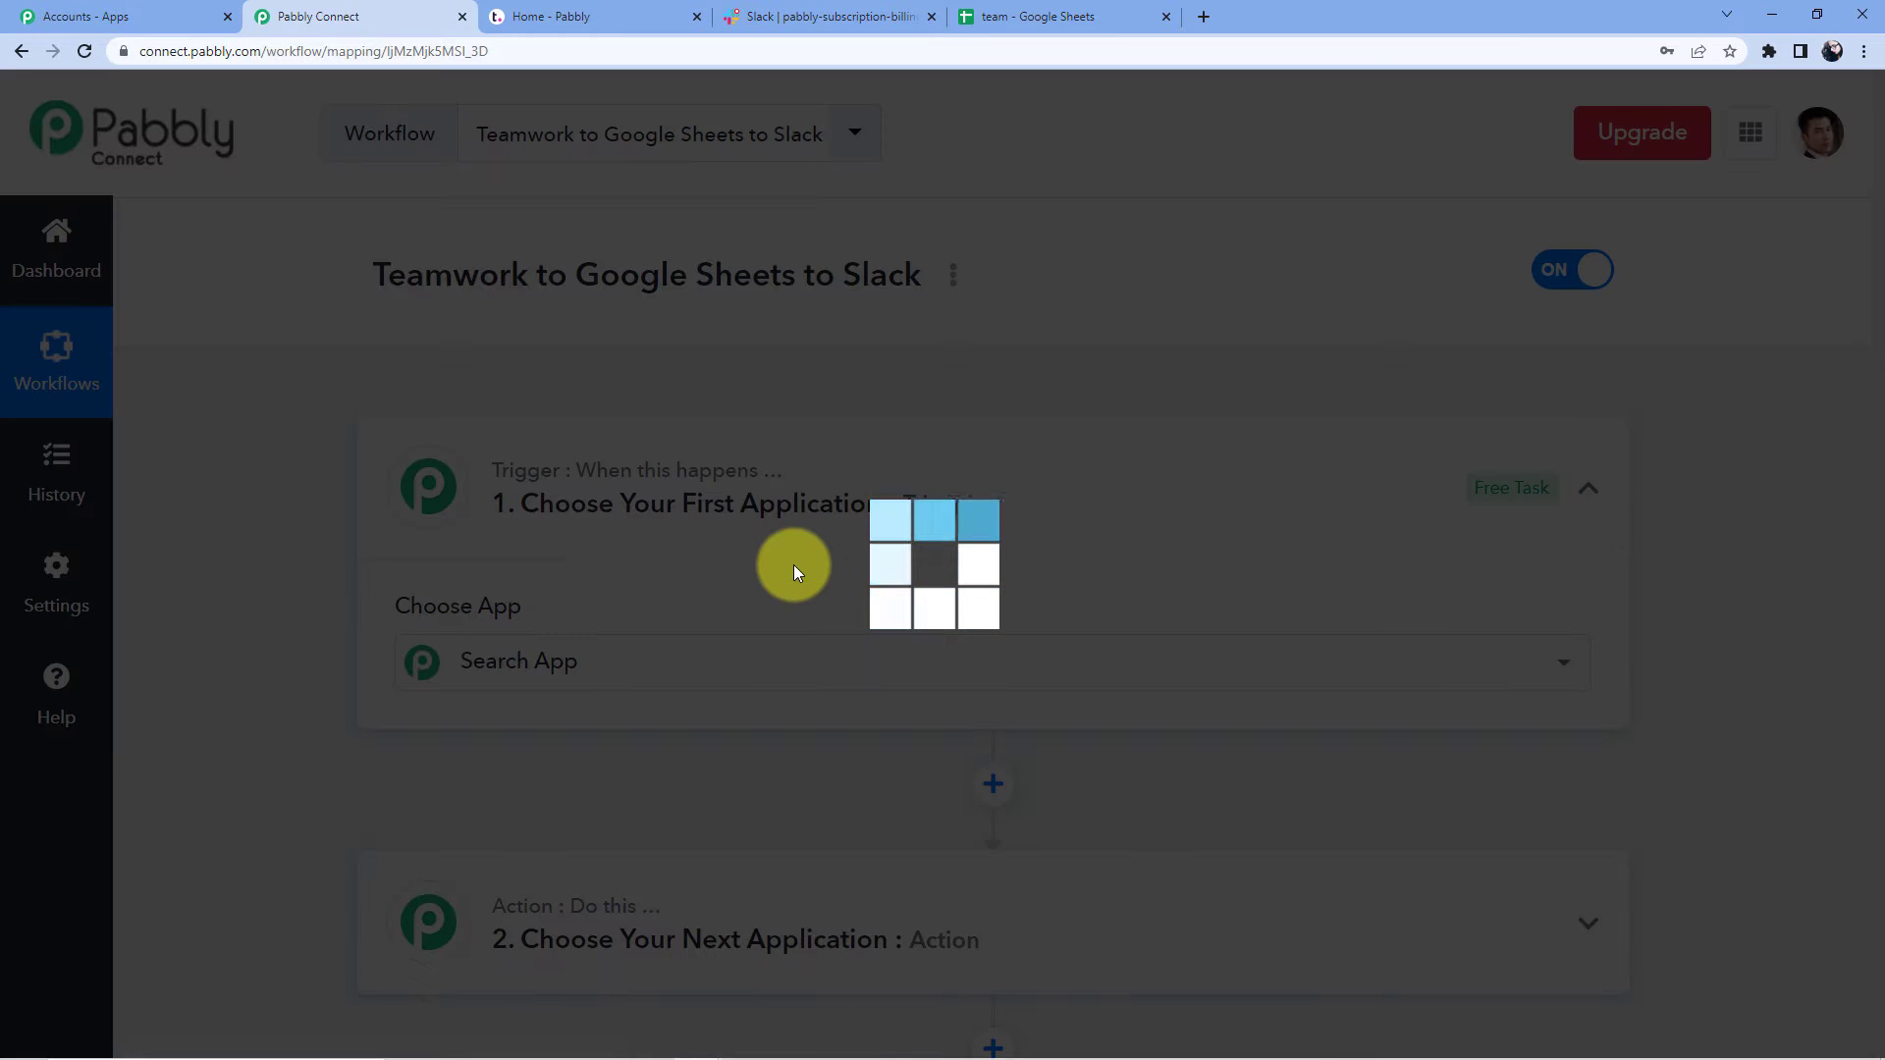
Step: Examine the trigger and action sections of the new workflow
scroll(793, 563, down, 3)
scroll(758, 579, up, 3)
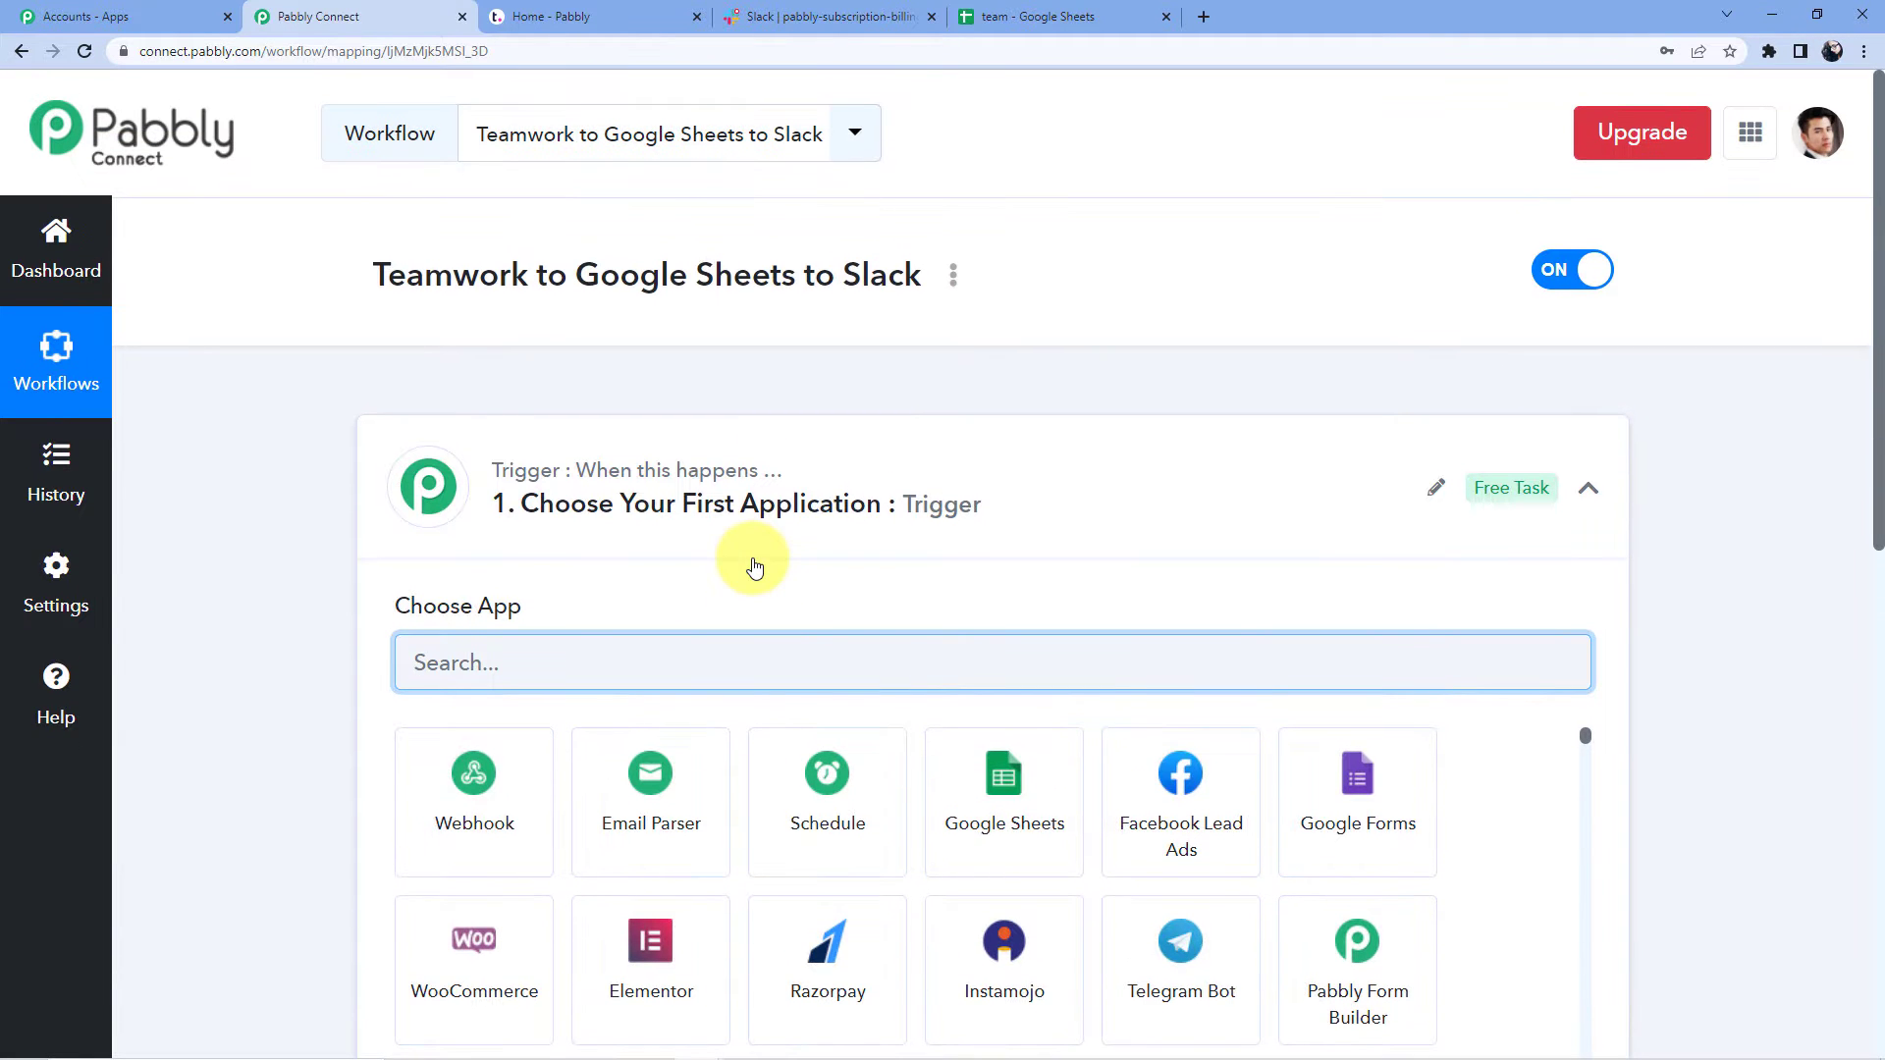
scroll(398, 511, down, 10)
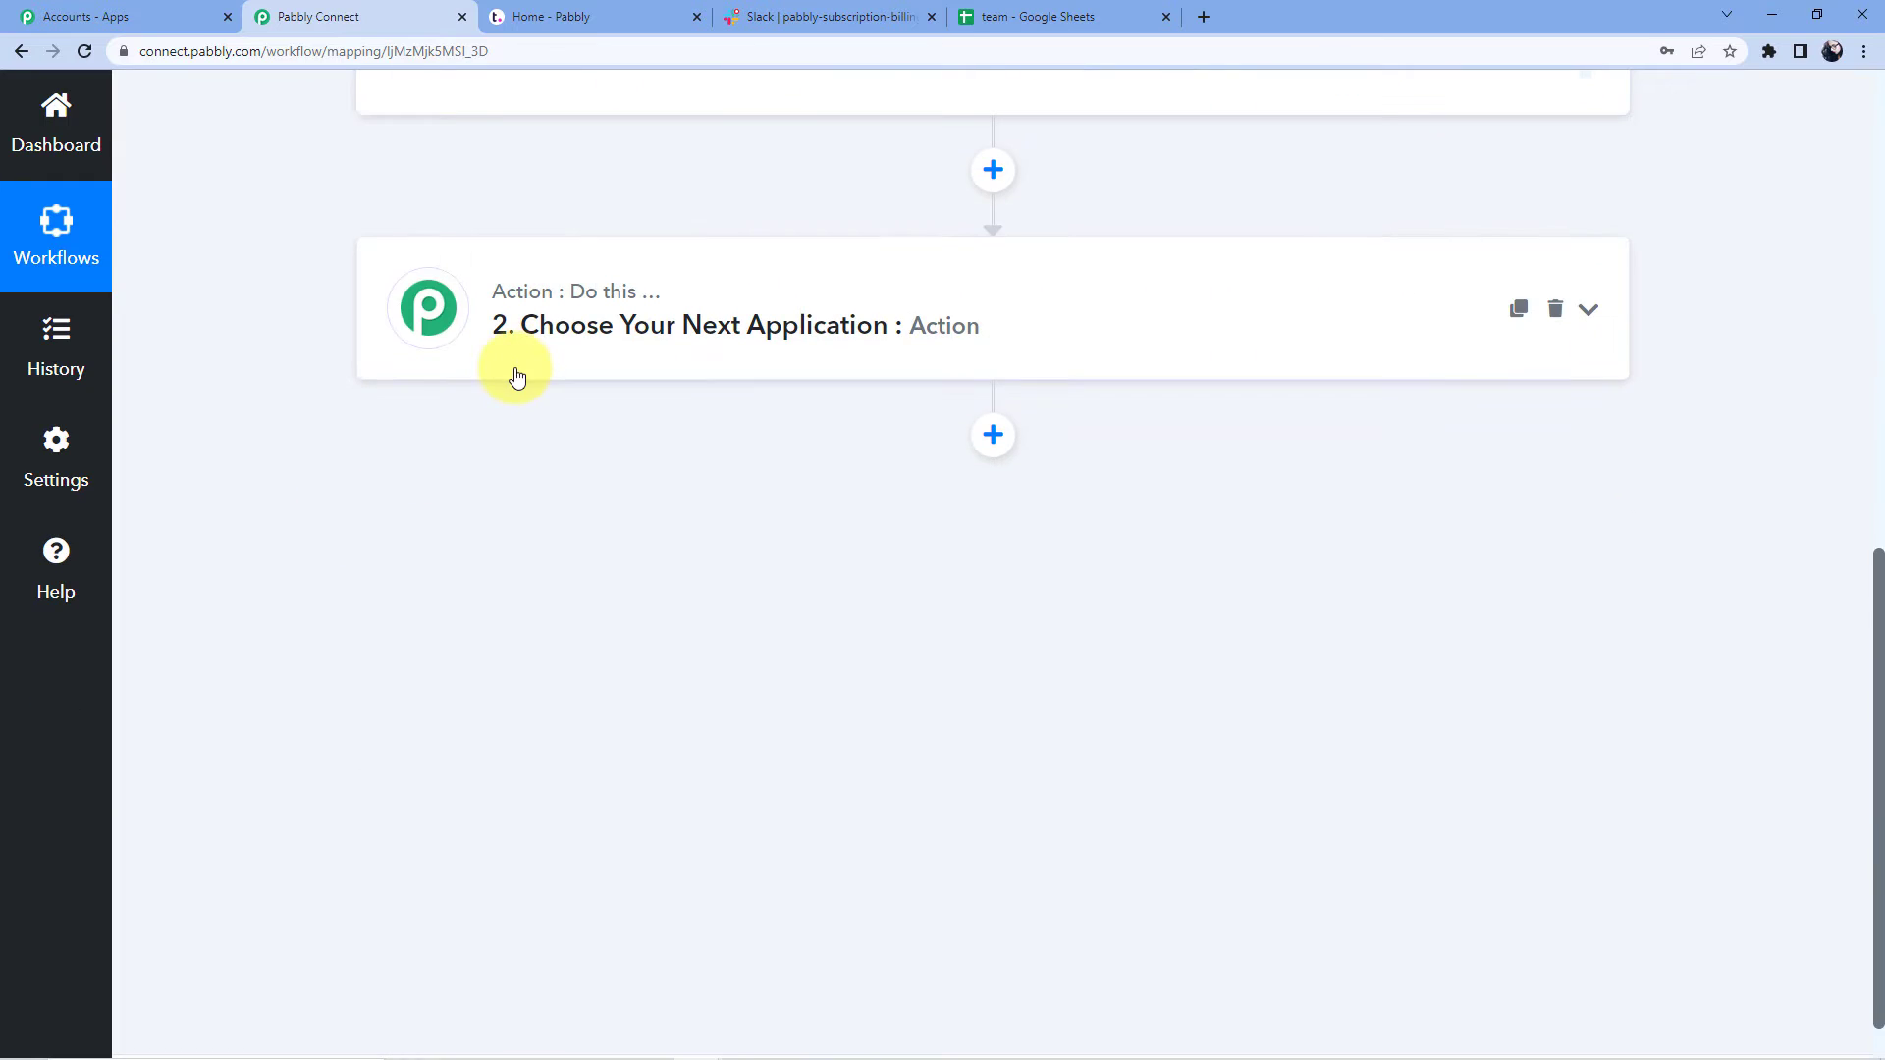
scroll(412, 445, up, 5)
scroll(414, 449, up, 4)
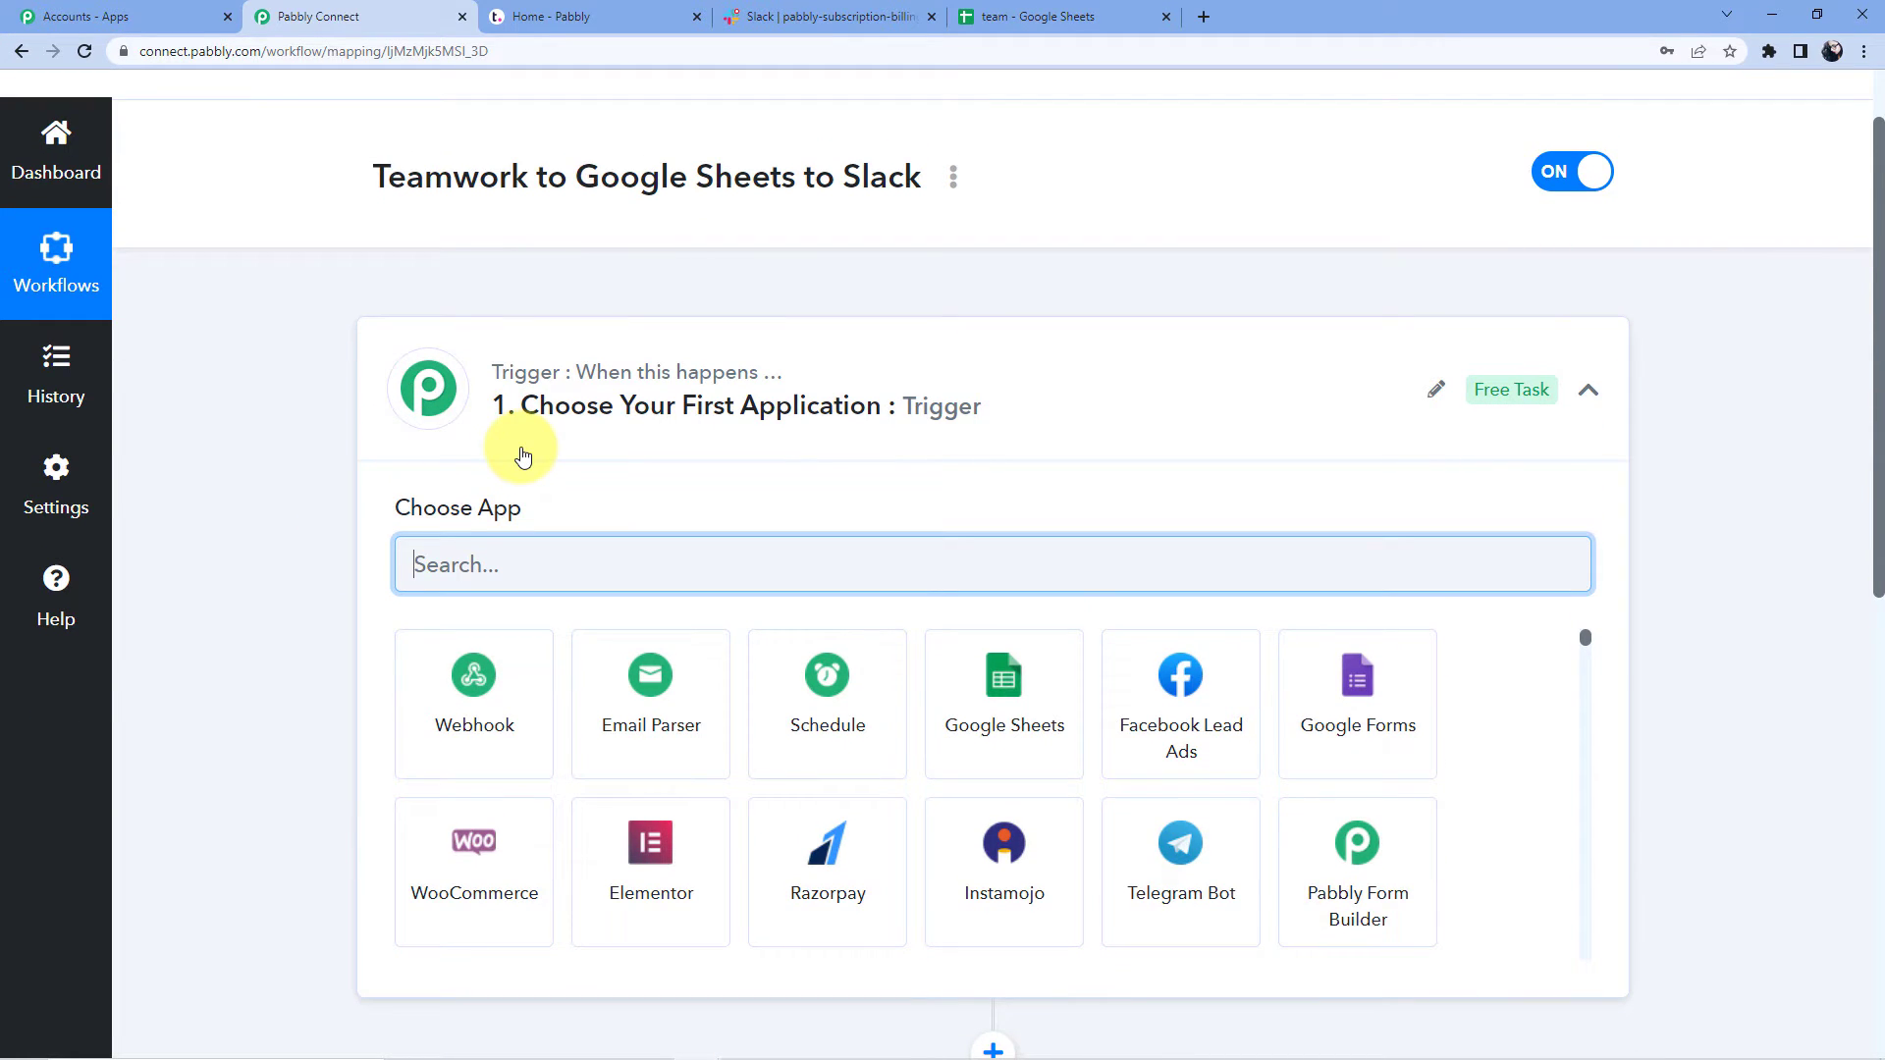
scroll(522, 456, down, 7)
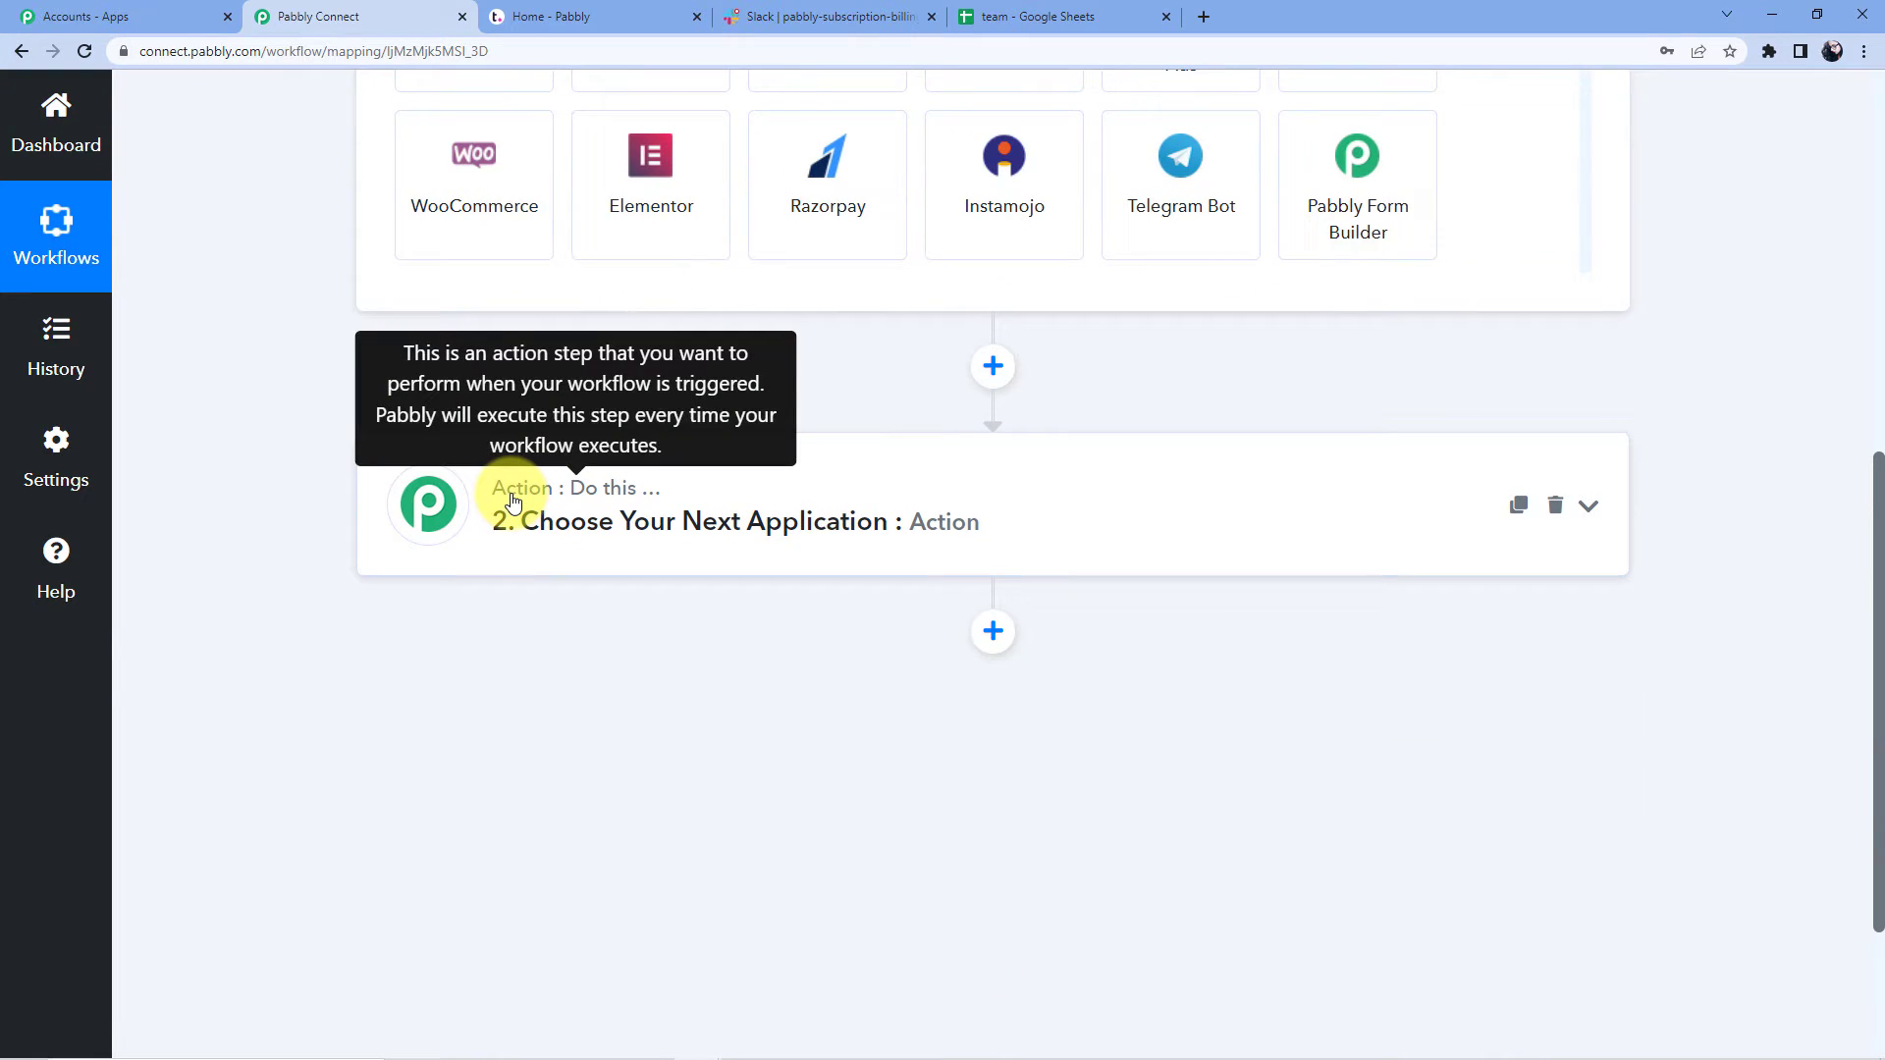
scroll(512, 501, up, 6)
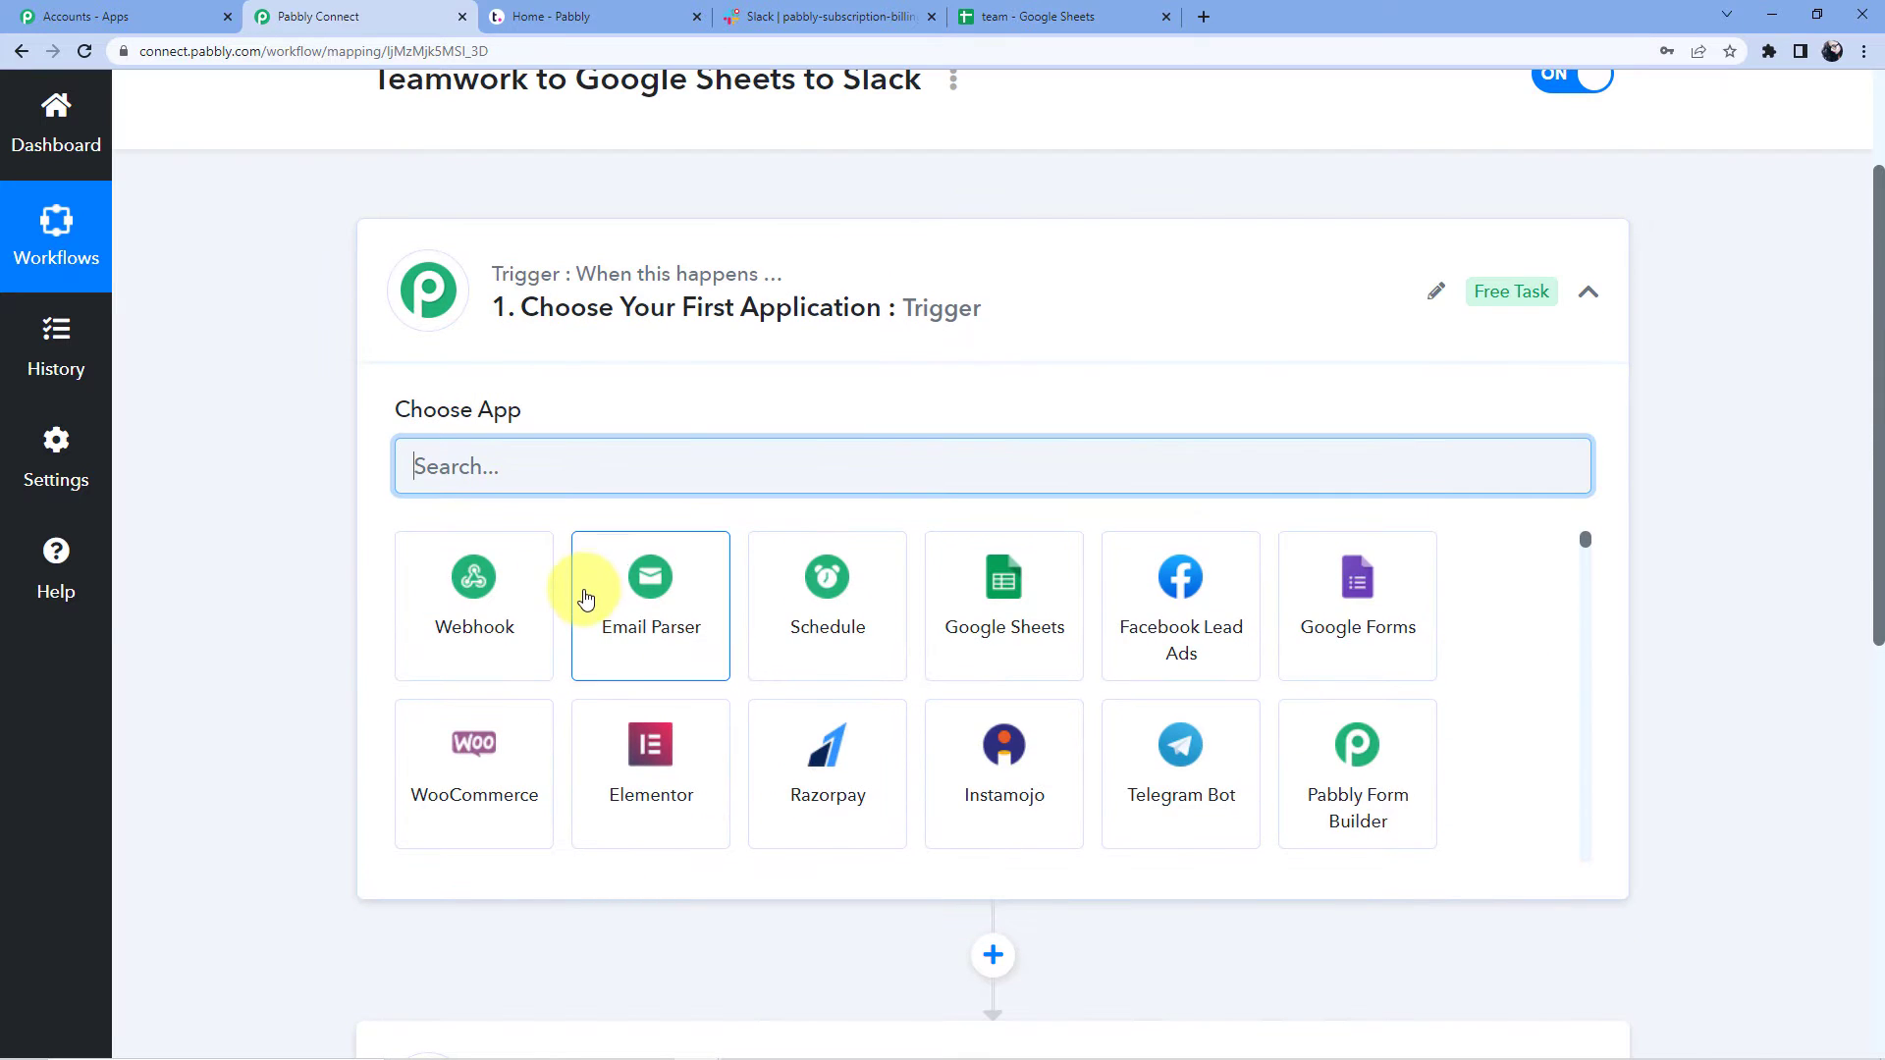
scroll(581, 589, down, 3)
scroll(519, 561, down, 6)
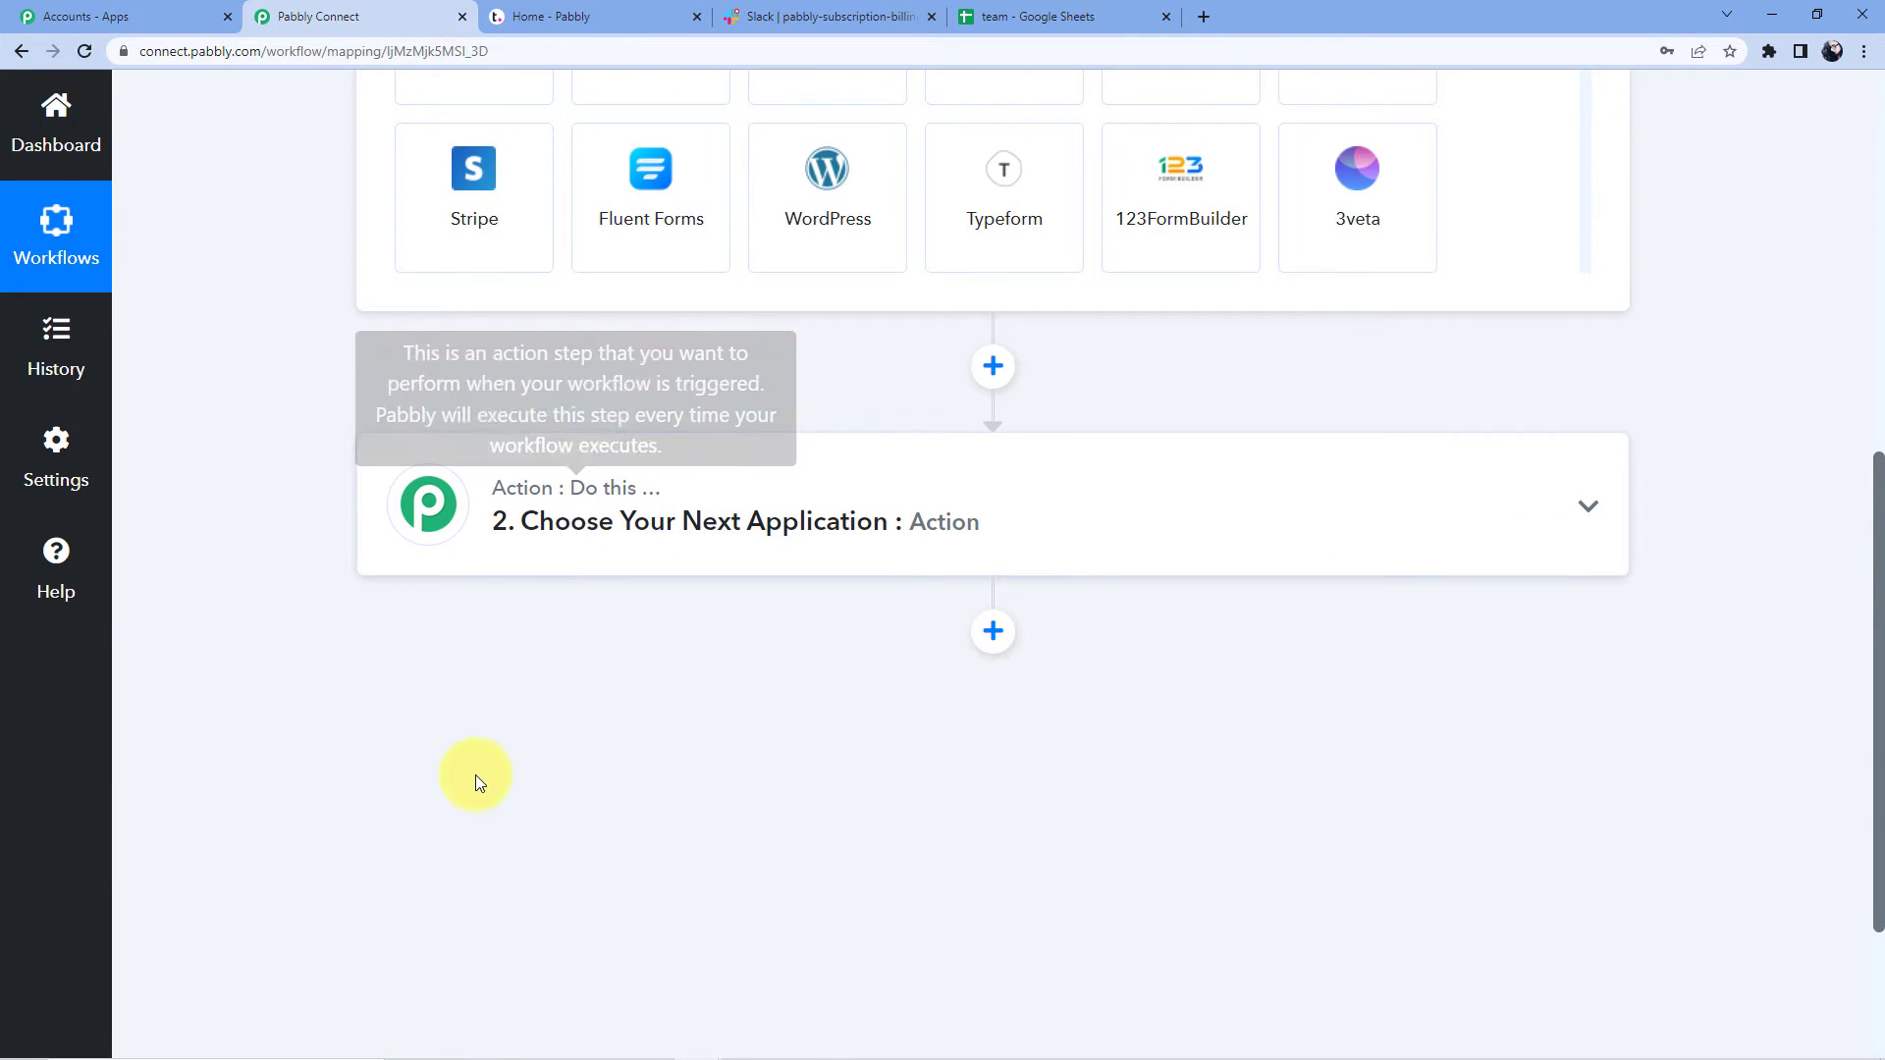
scroll(475, 775, up, 8)
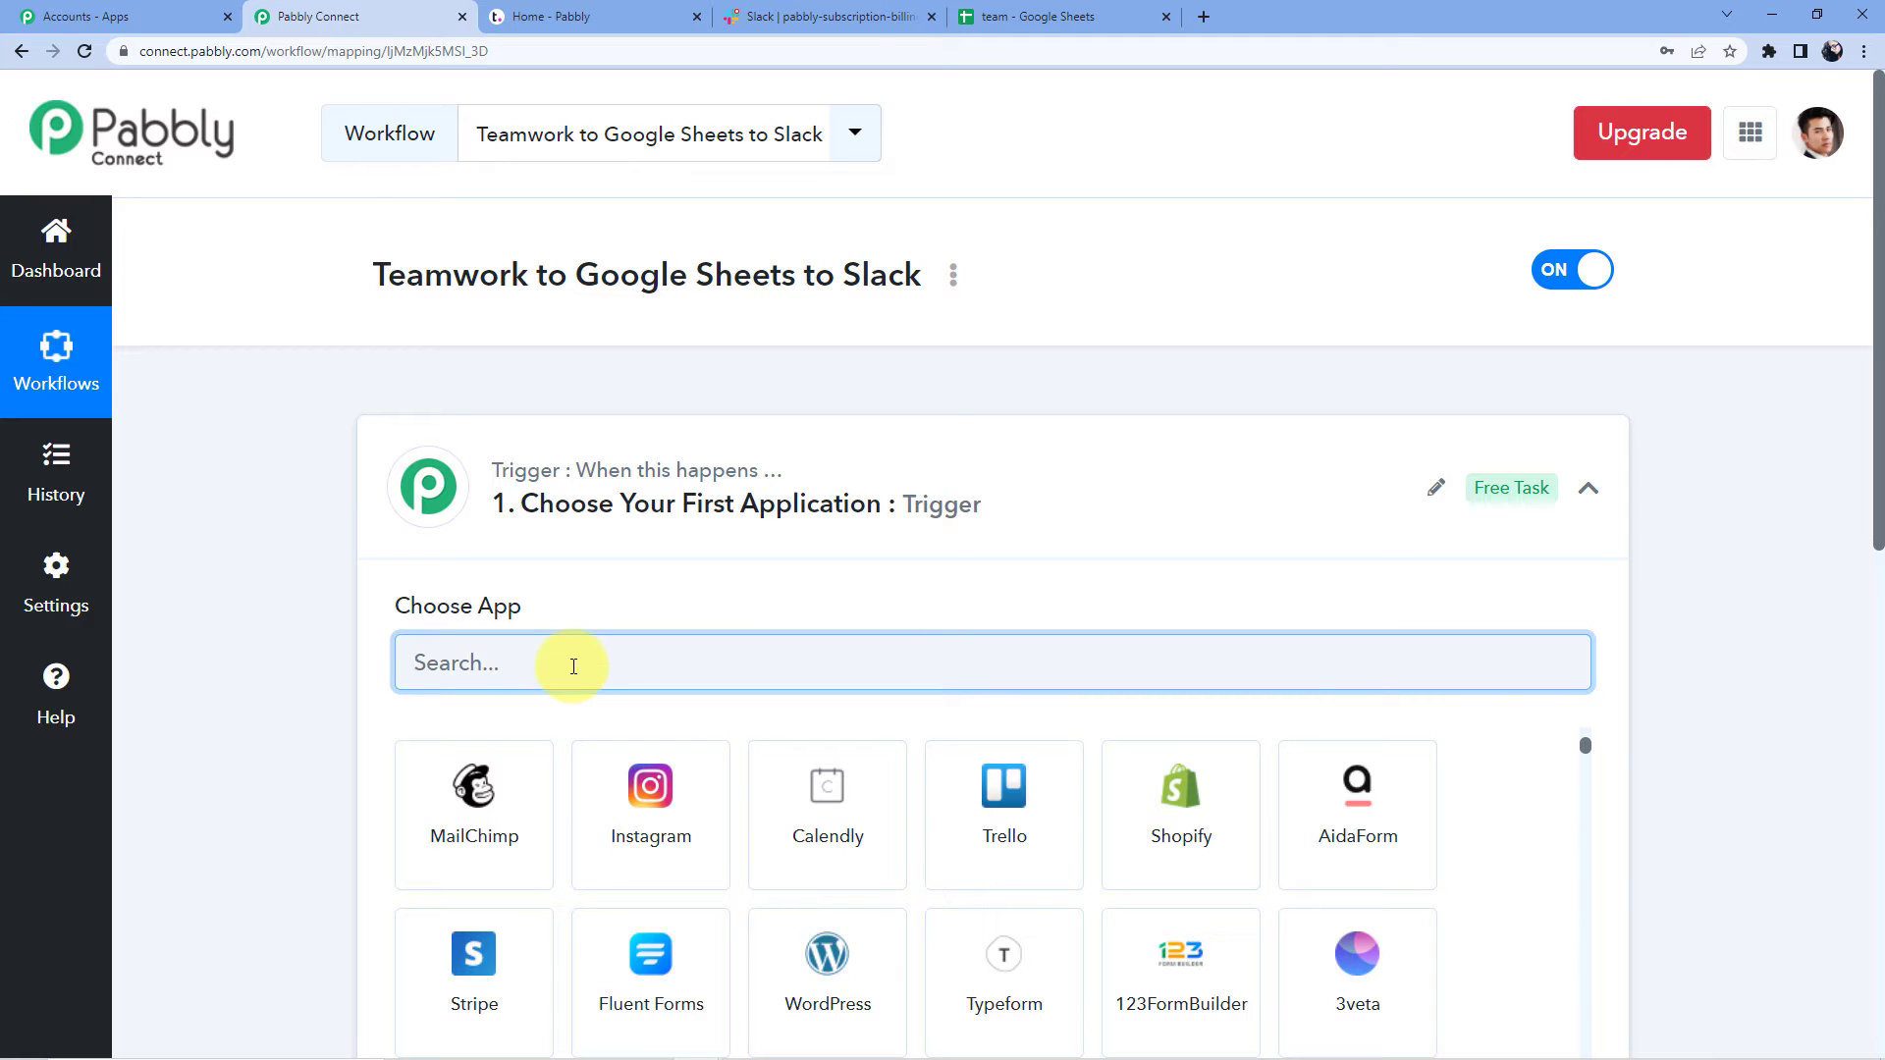
Step: Set the workflow's trigger app to Teamwork with New Message as the trigger event
text(Team)
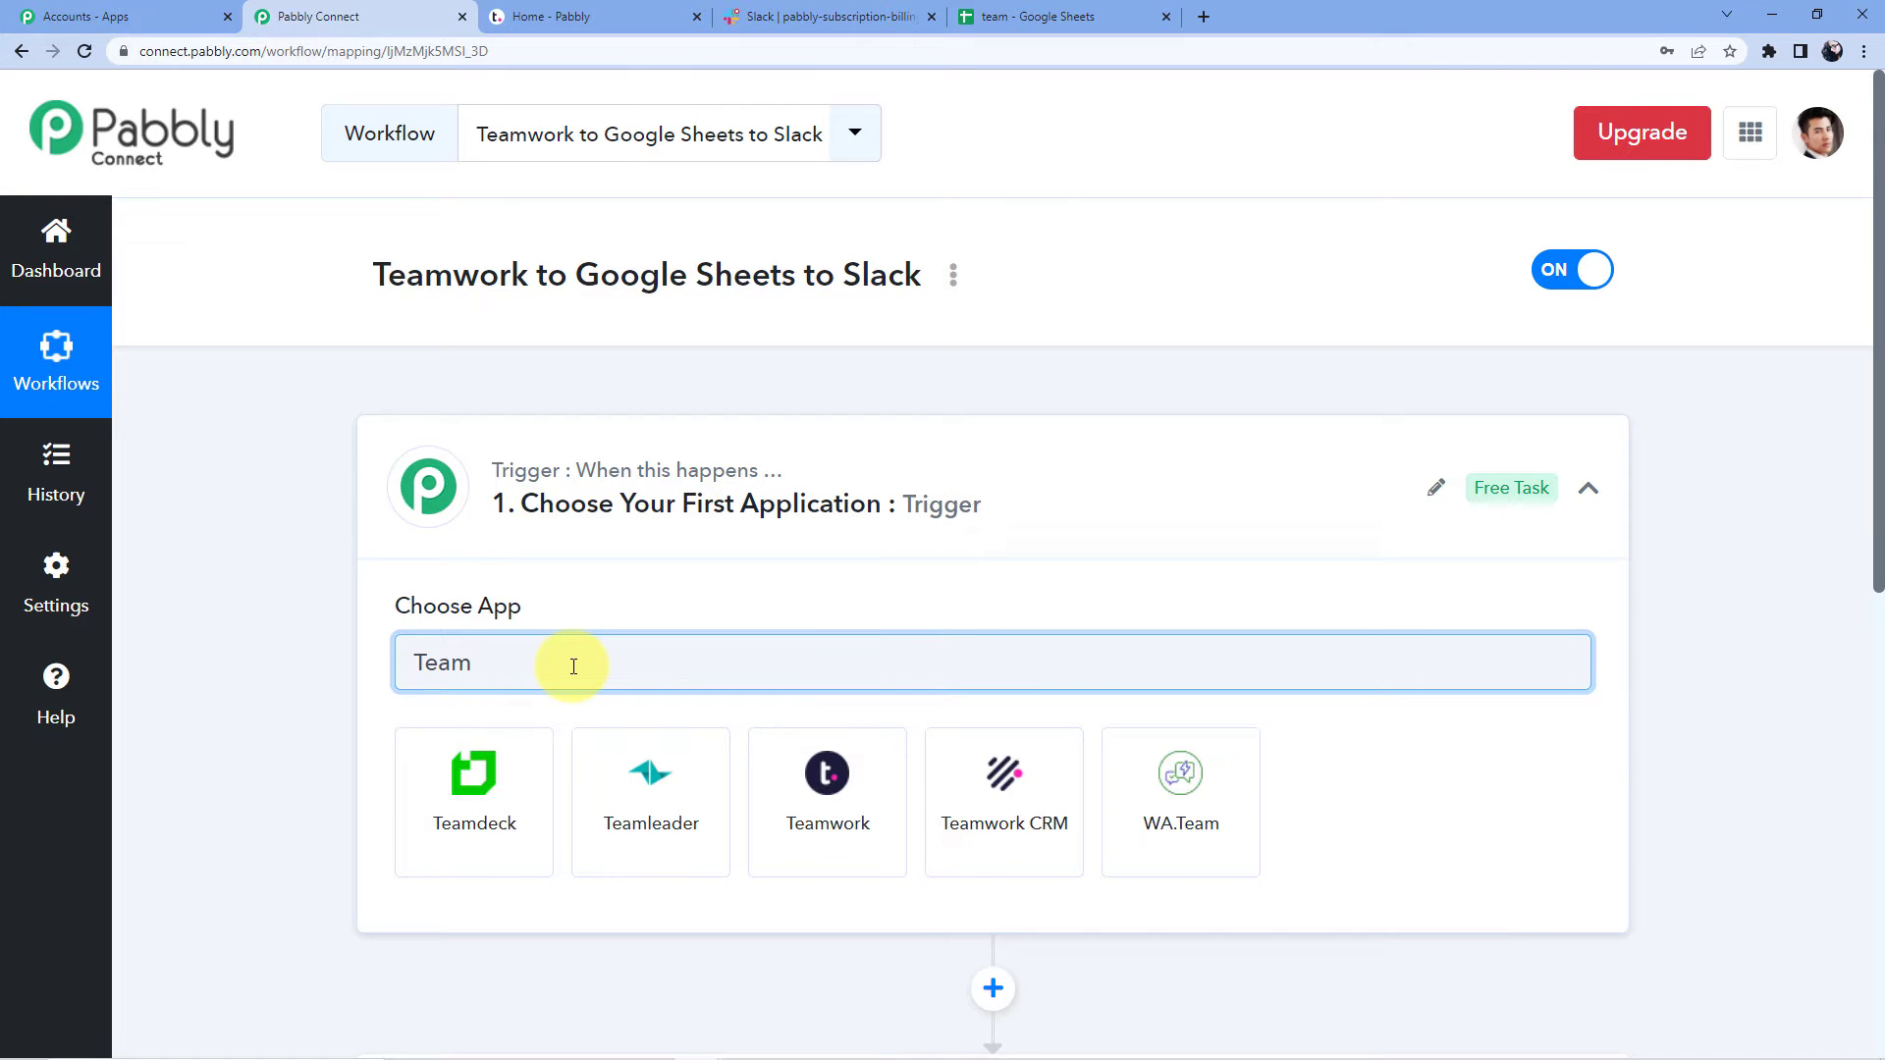
click(837, 785)
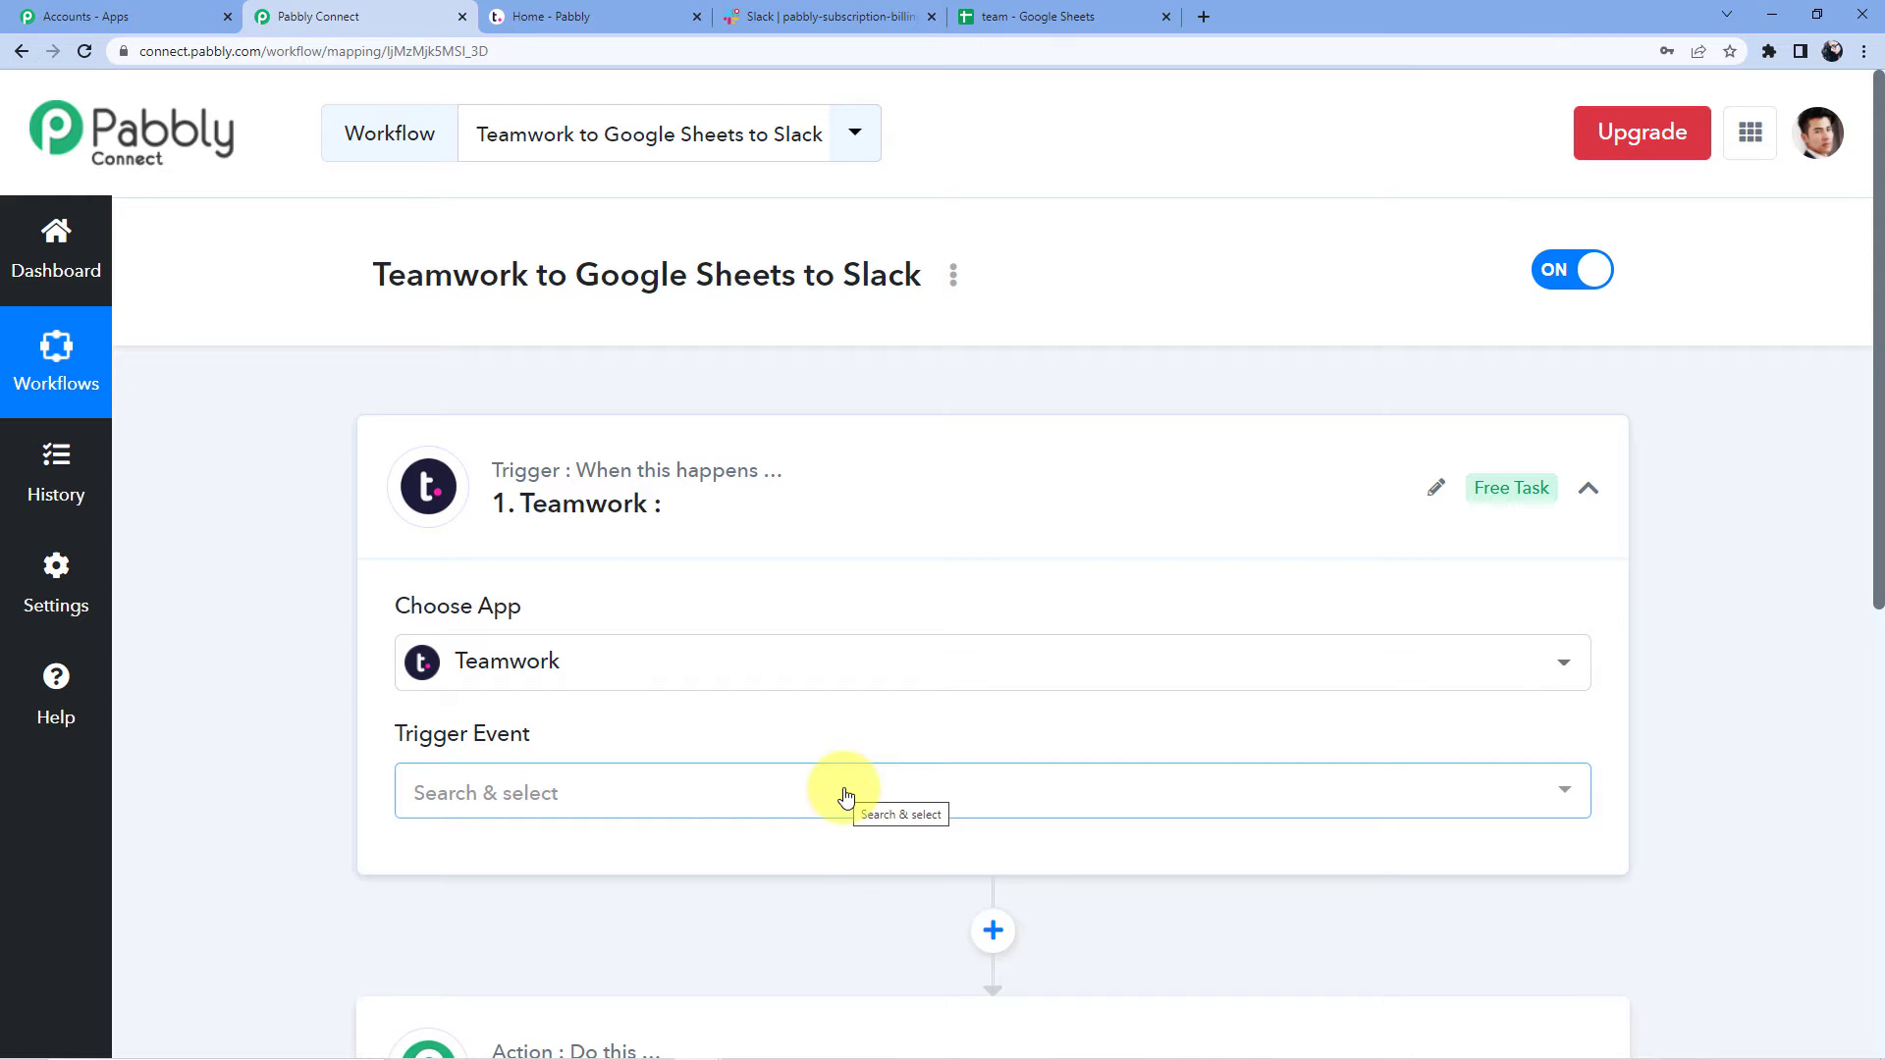
click(584, 781)
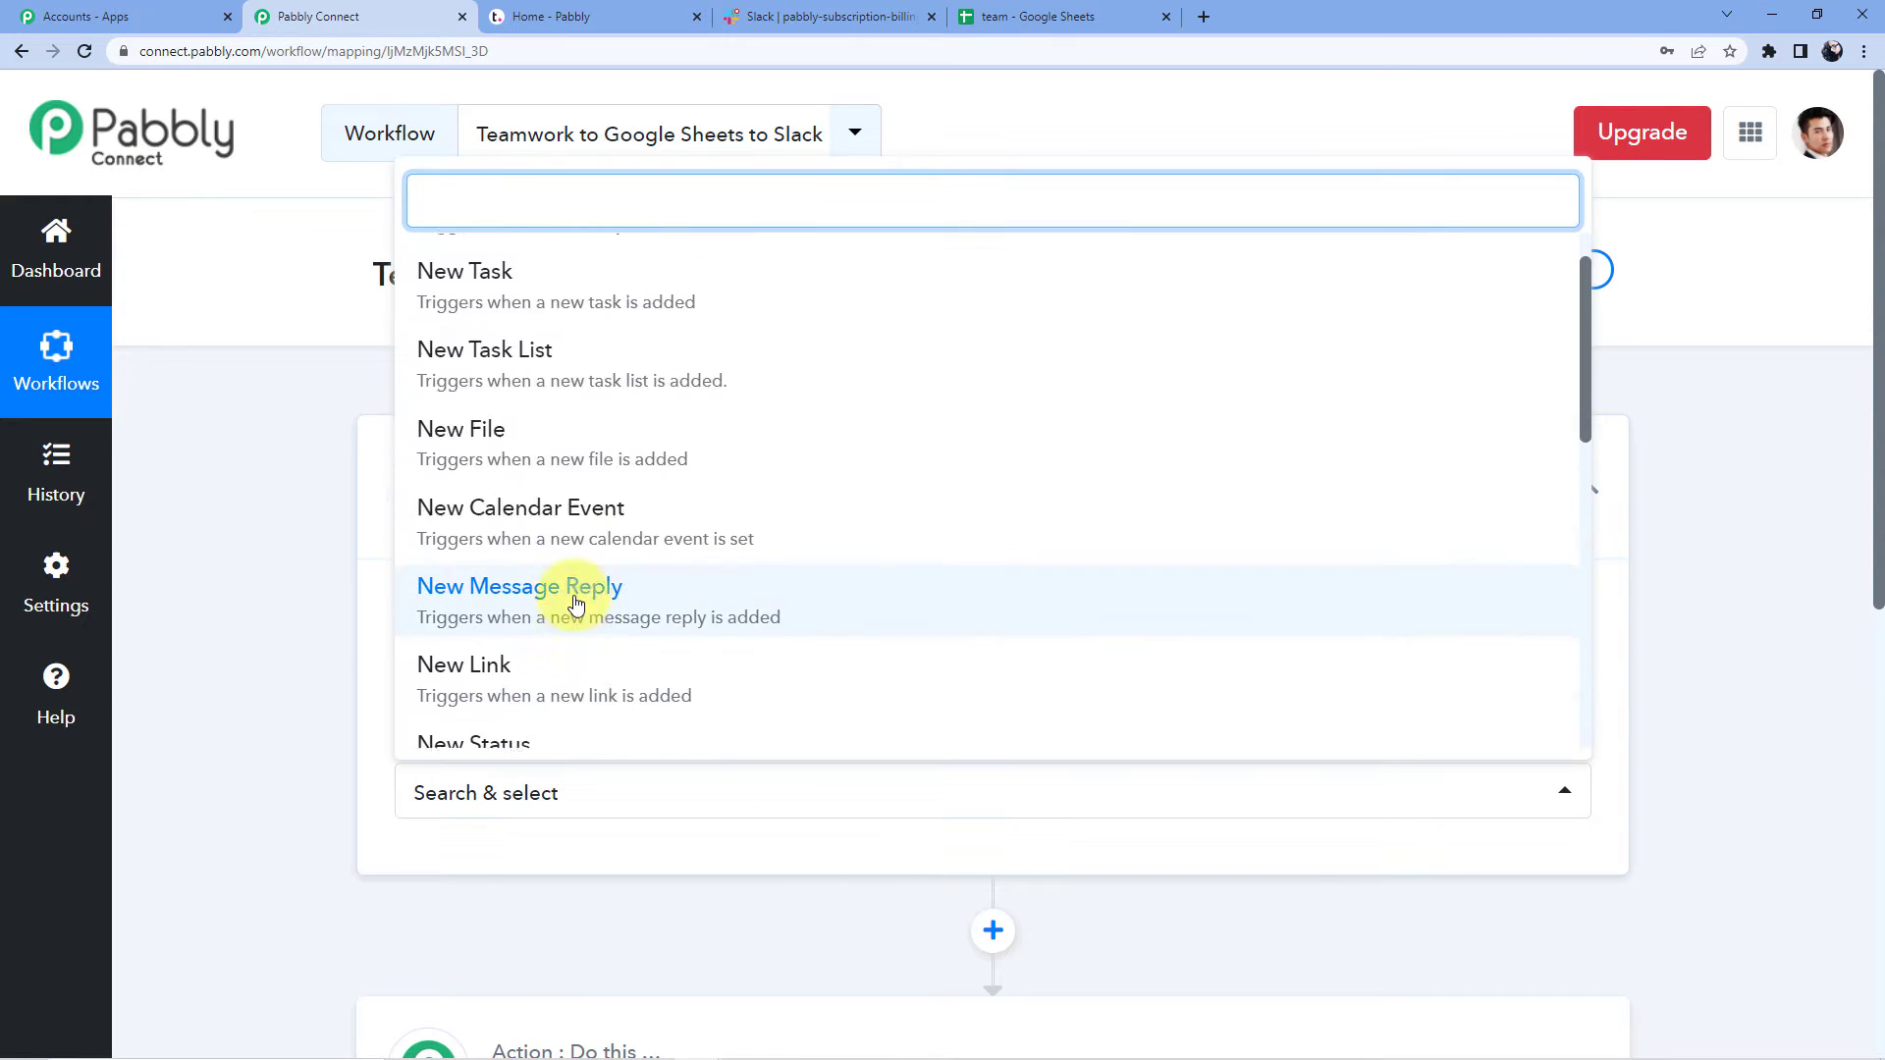
scroll(618, 373, down, 2)
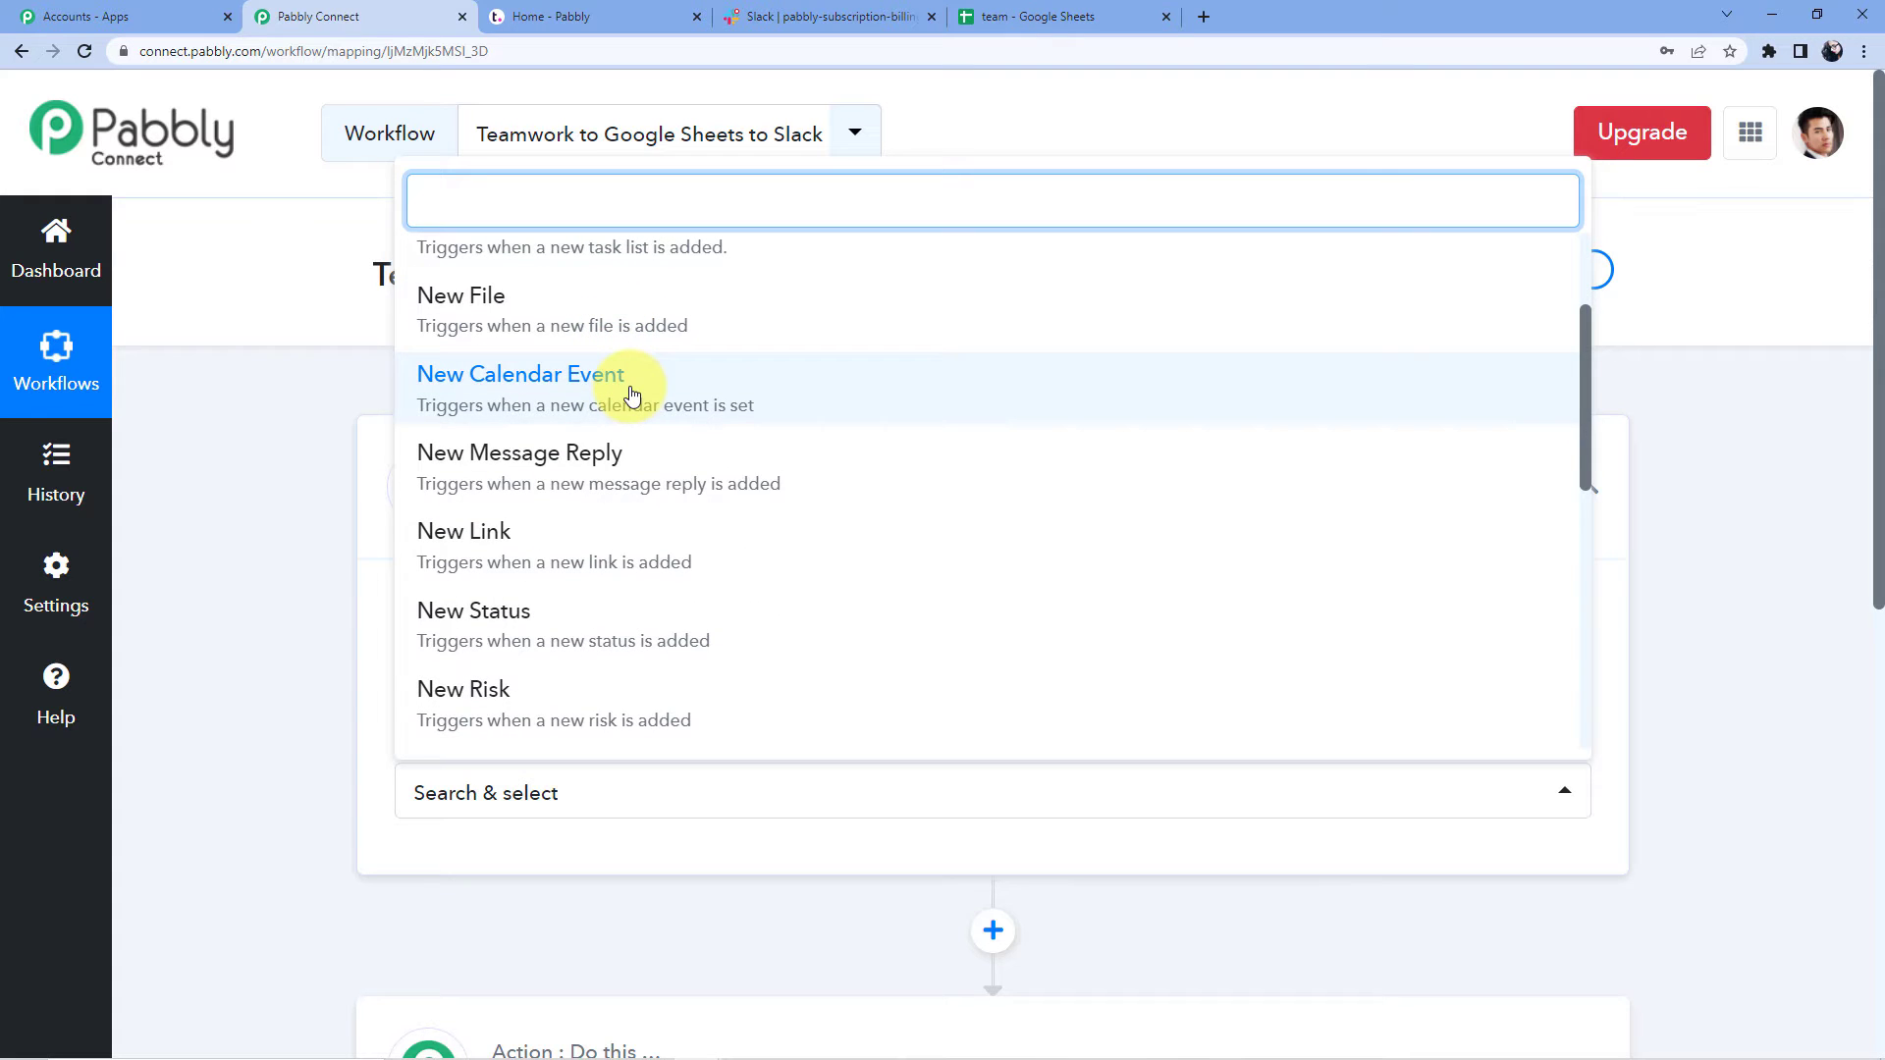
scroll(610, 531, down, 3)
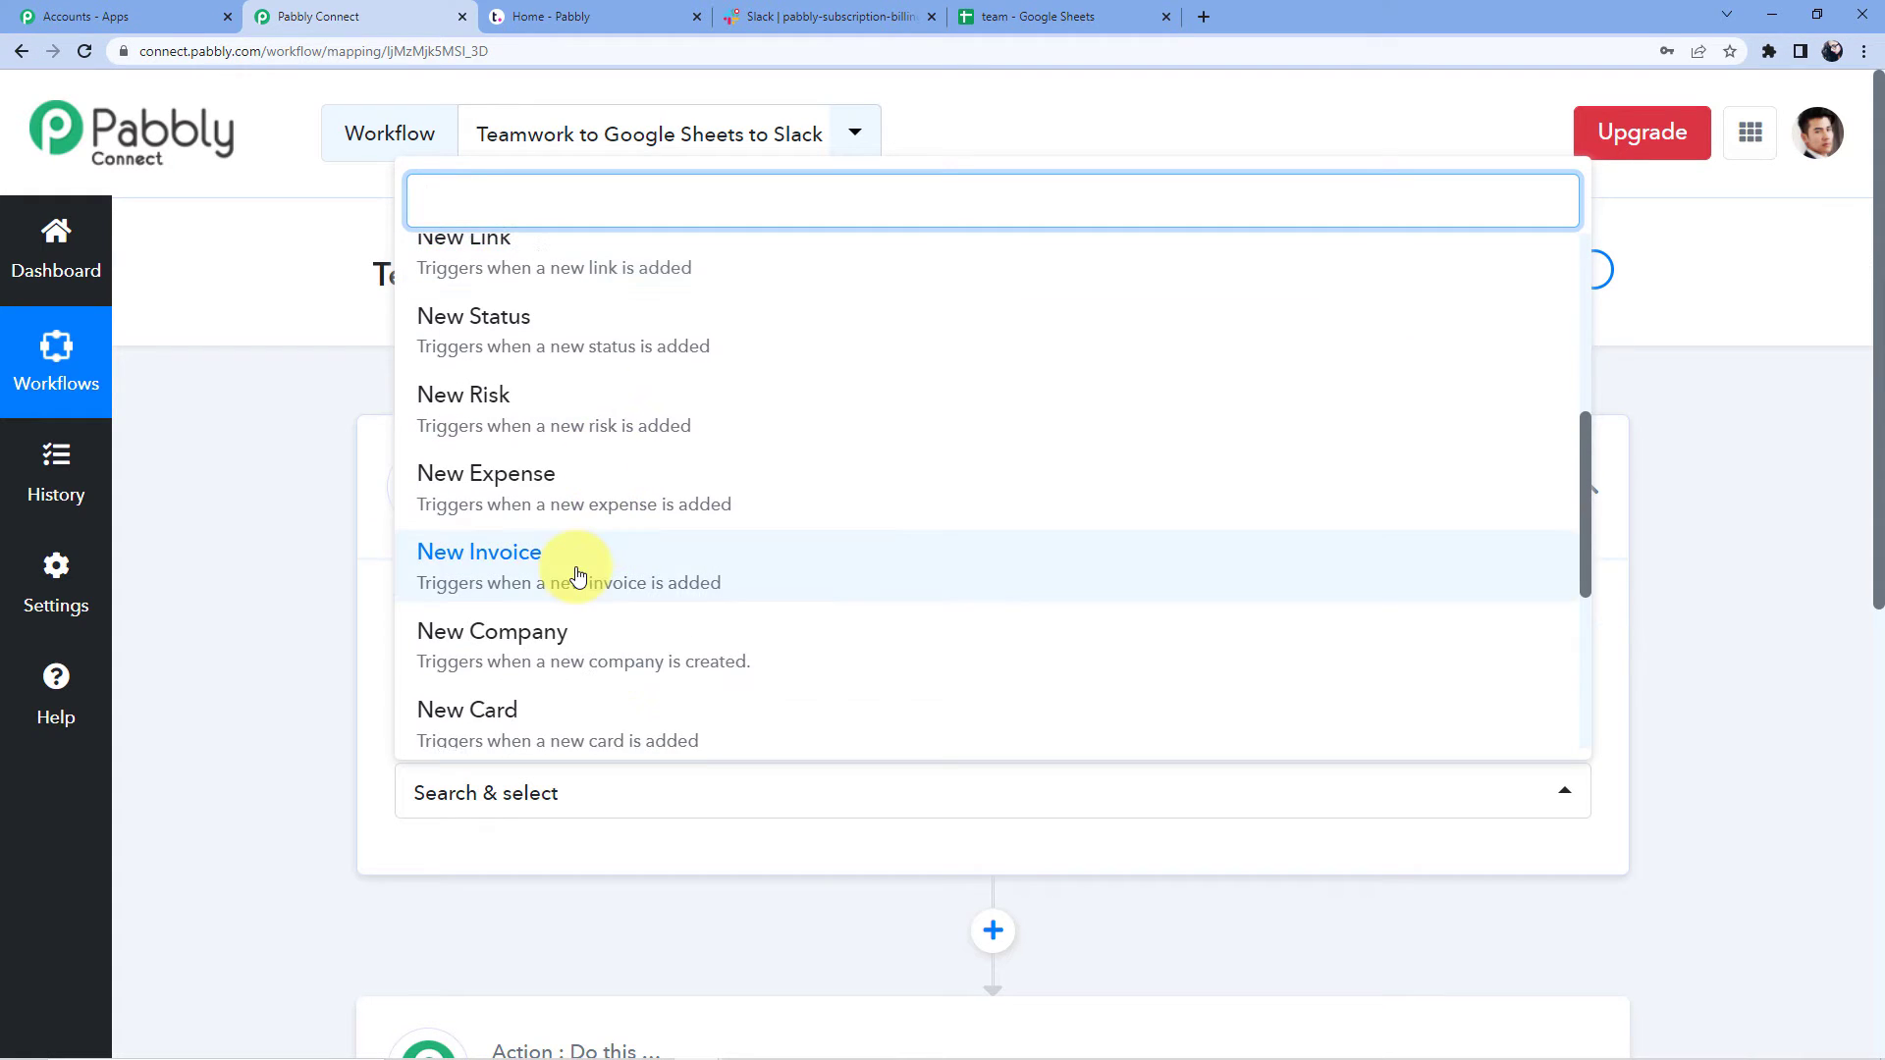
scroll(579, 575, down, 3)
scroll(577, 565, down, 1)
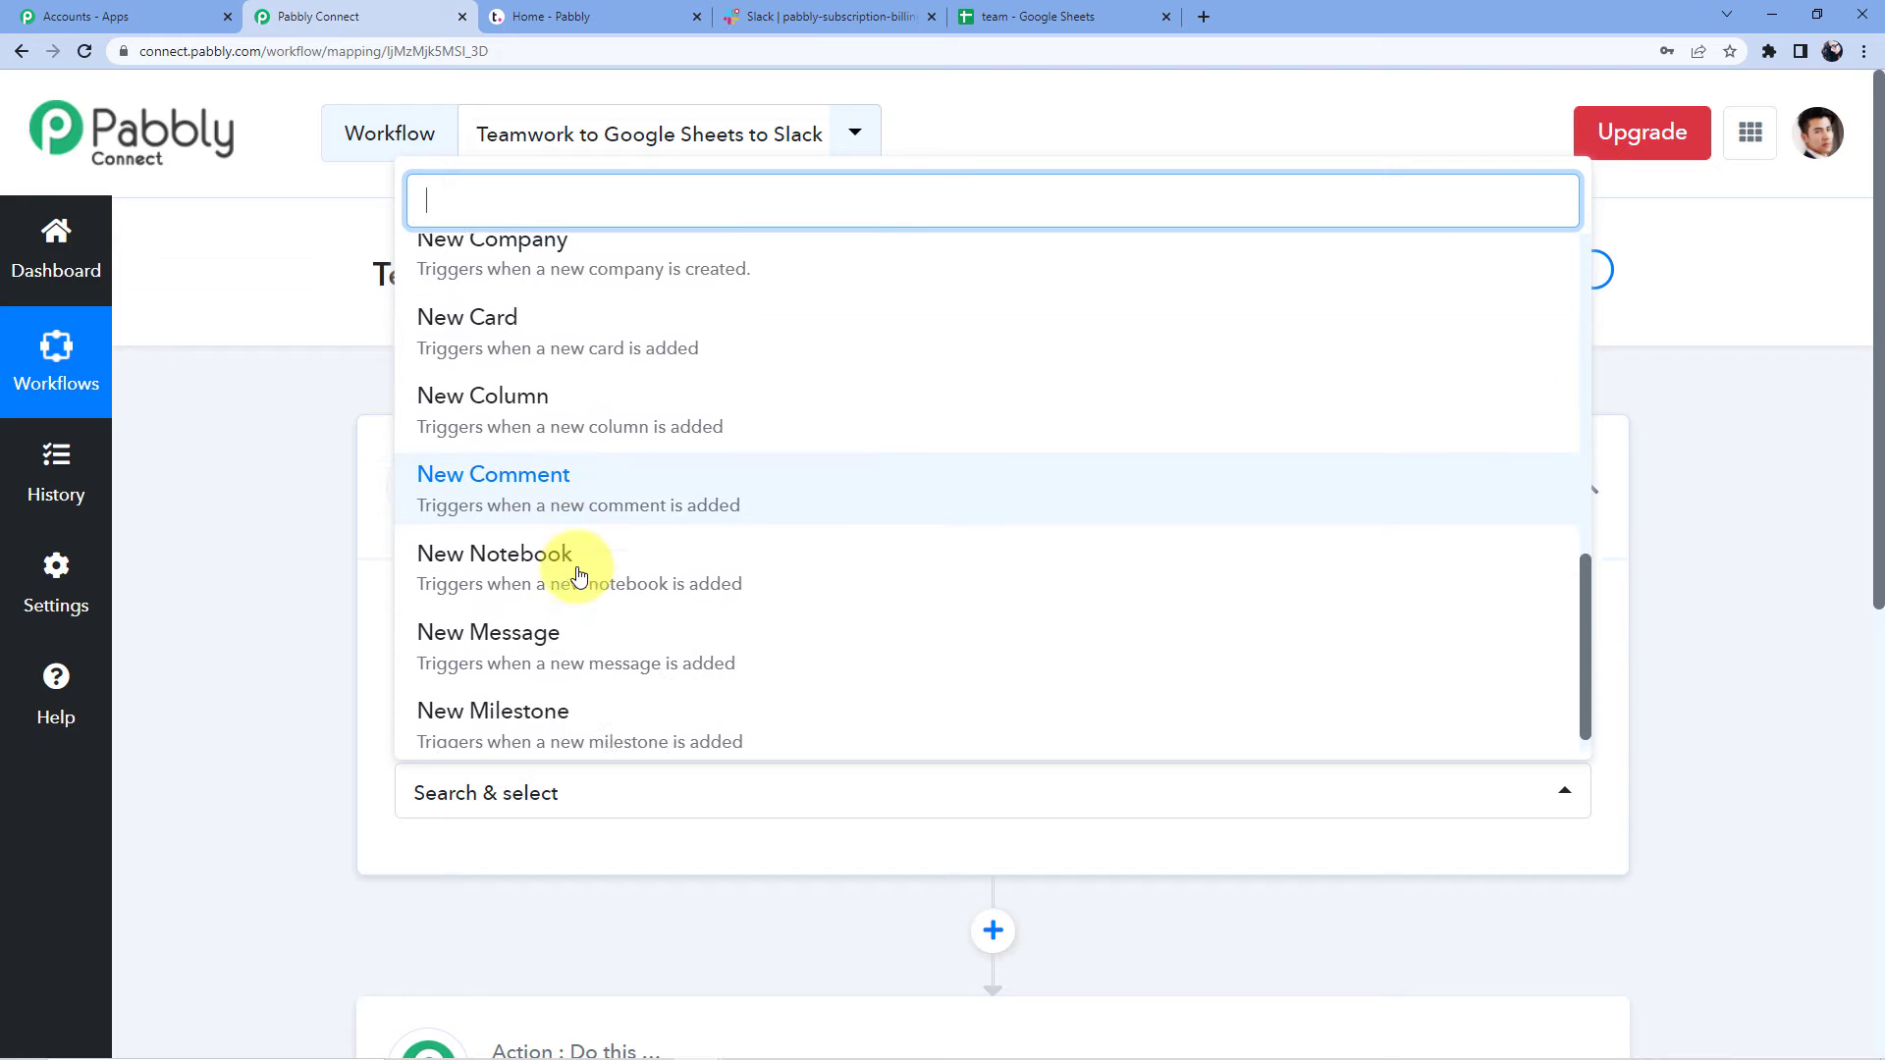
click(539, 621)
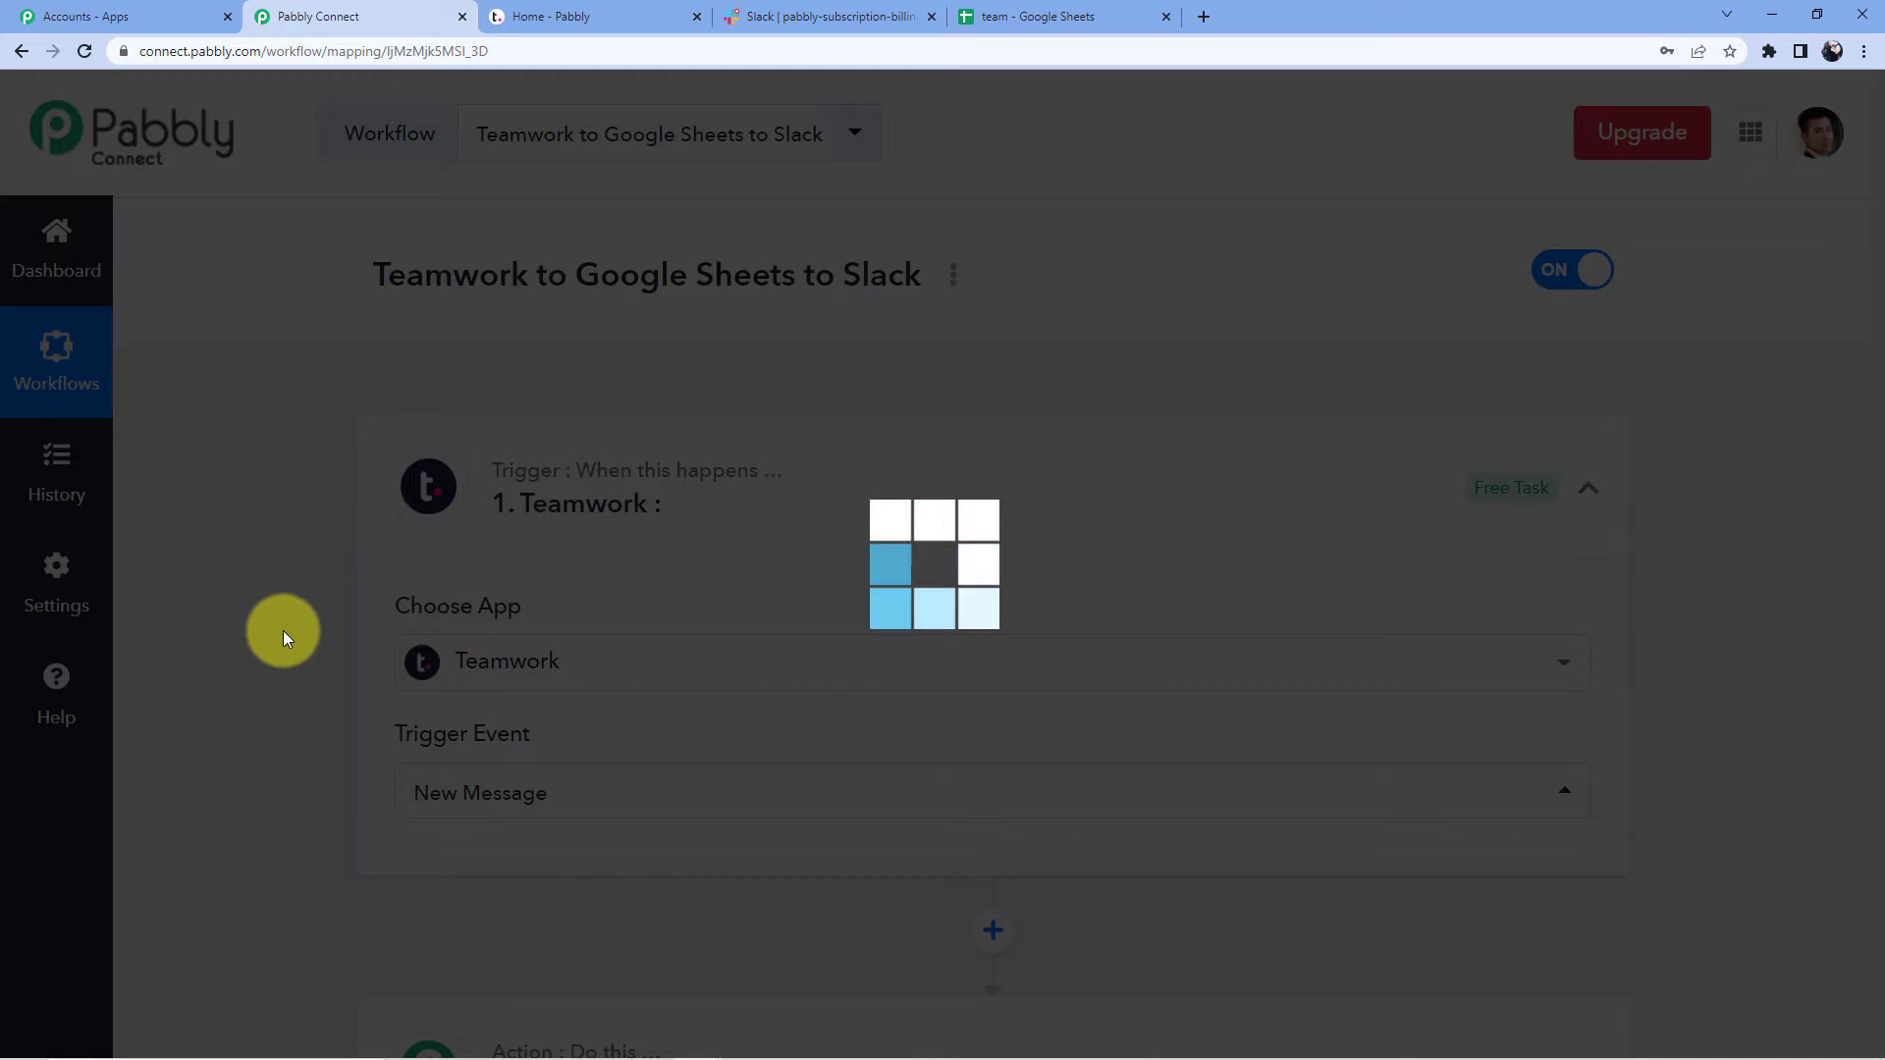
Step: Review the Teamwork webhook setup instructions and copy the trigger's webhook URL
scroll(281, 632, down, 7)
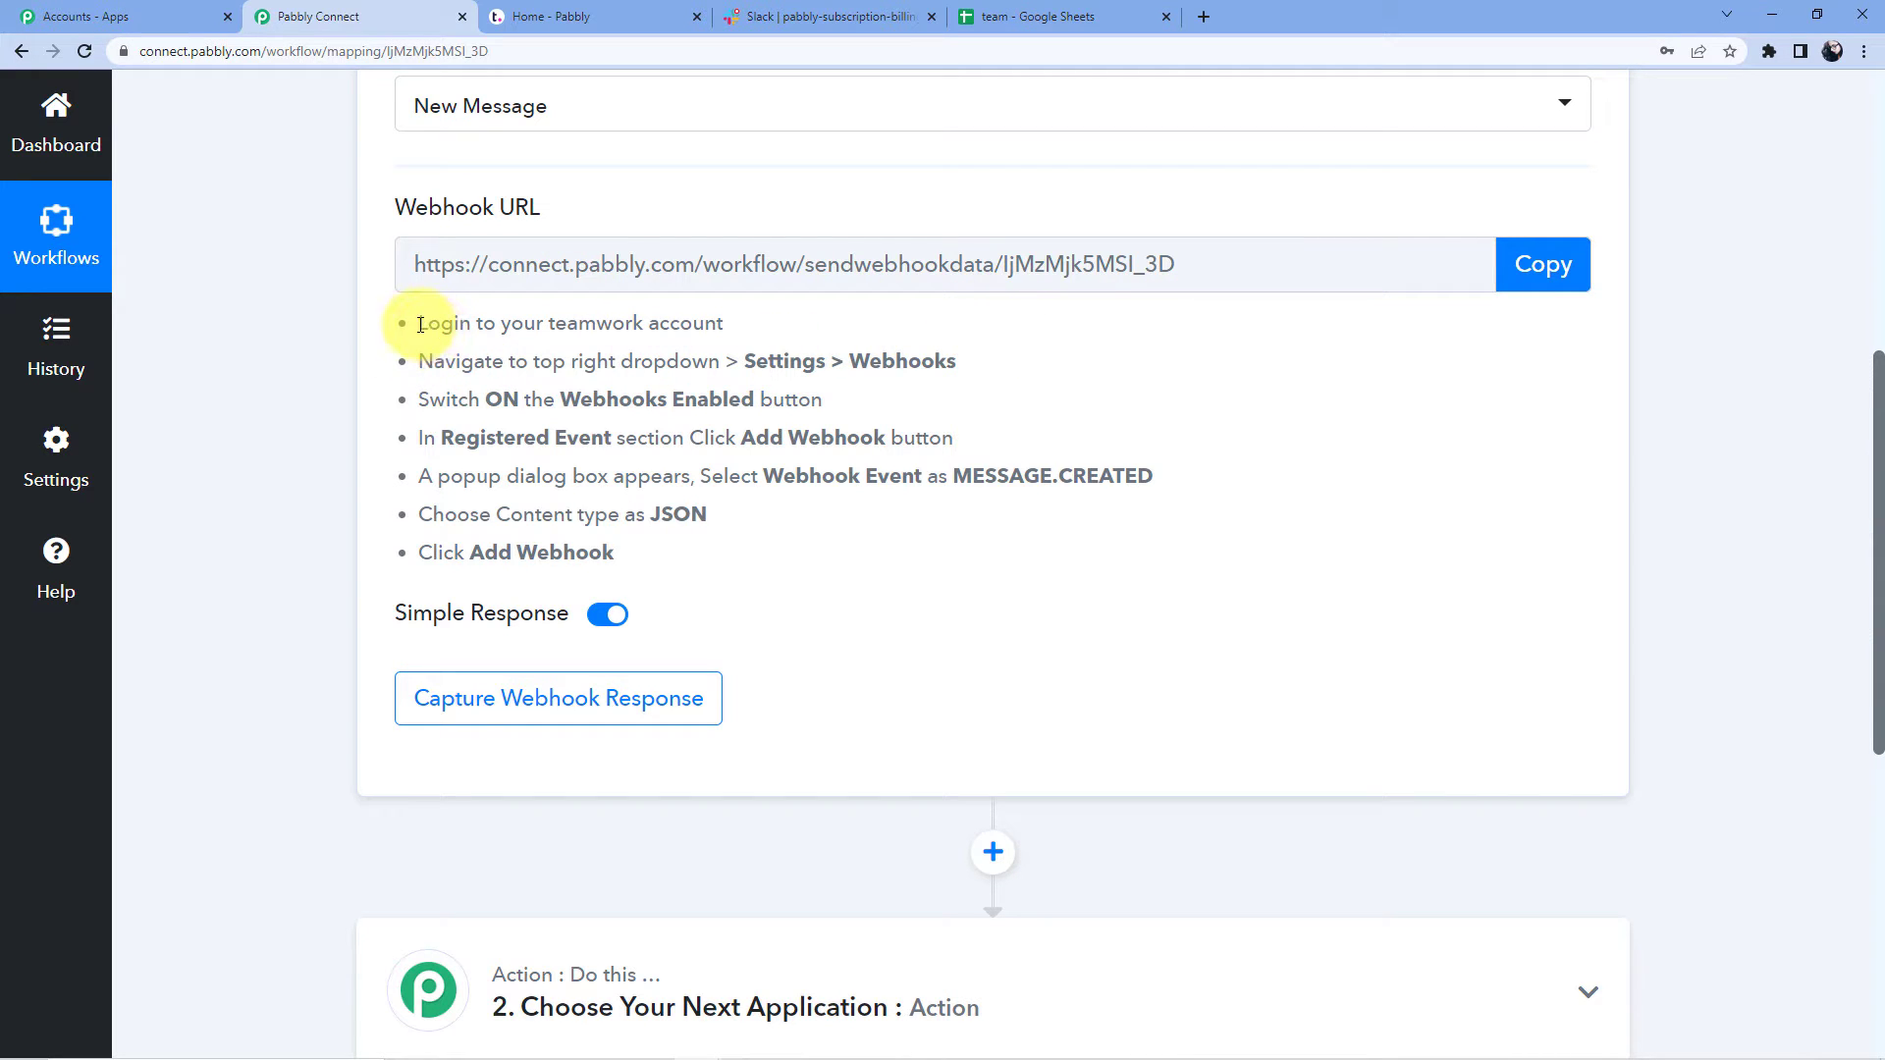
drag(416, 323, 727, 539)
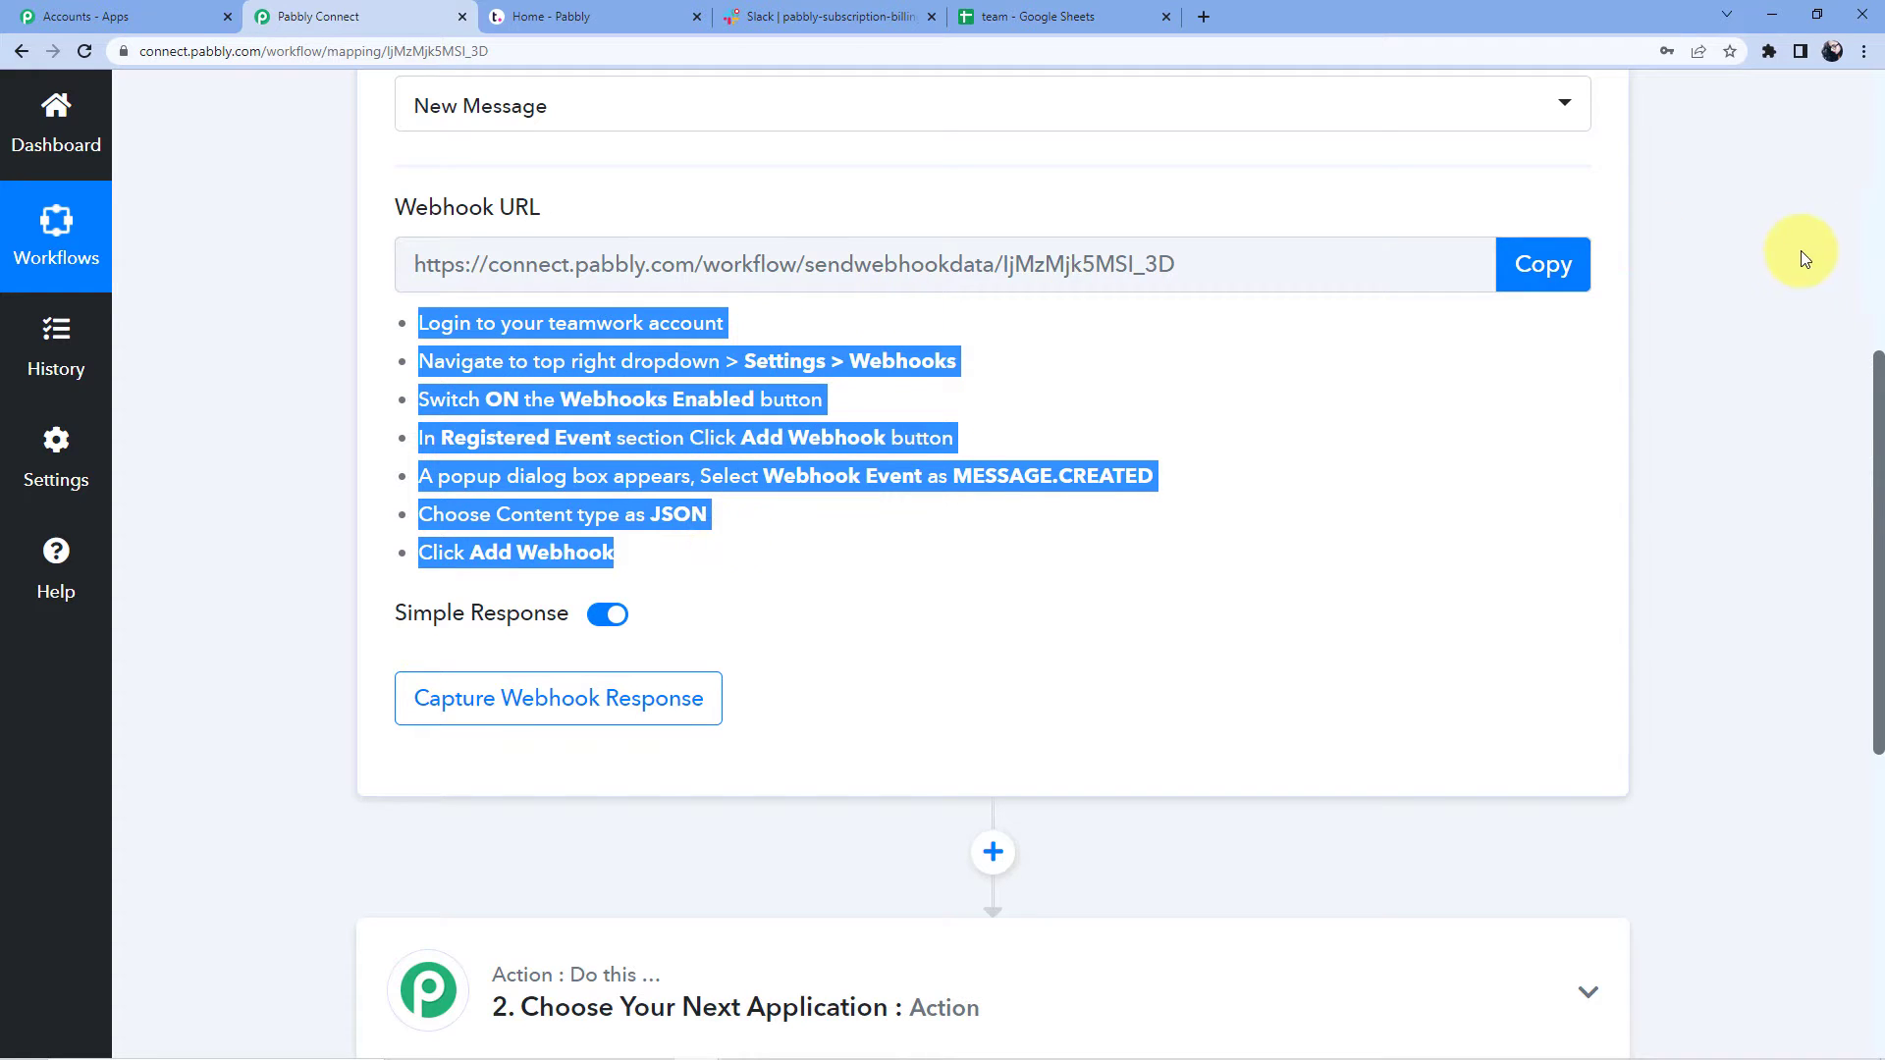
click(1541, 280)
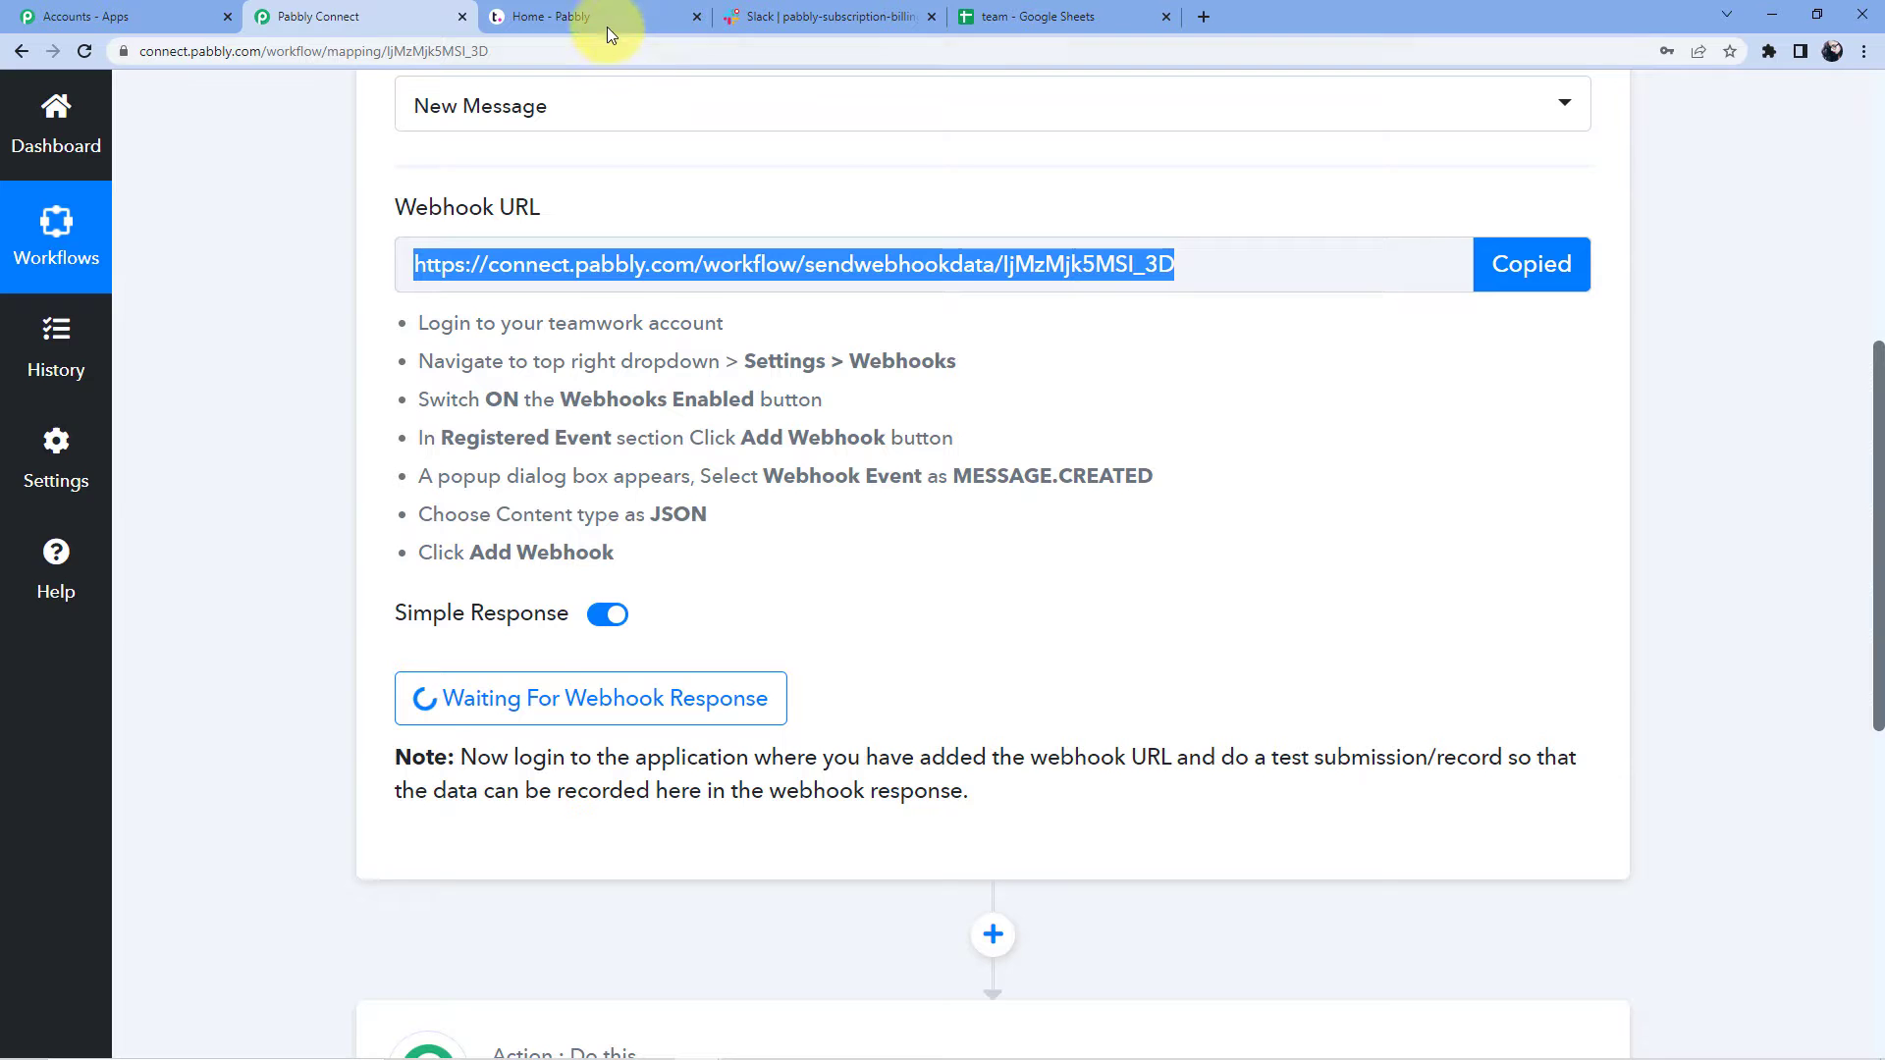
Step: Switch to the Teamwork site and open its account-wide settings page
click(626, 17)
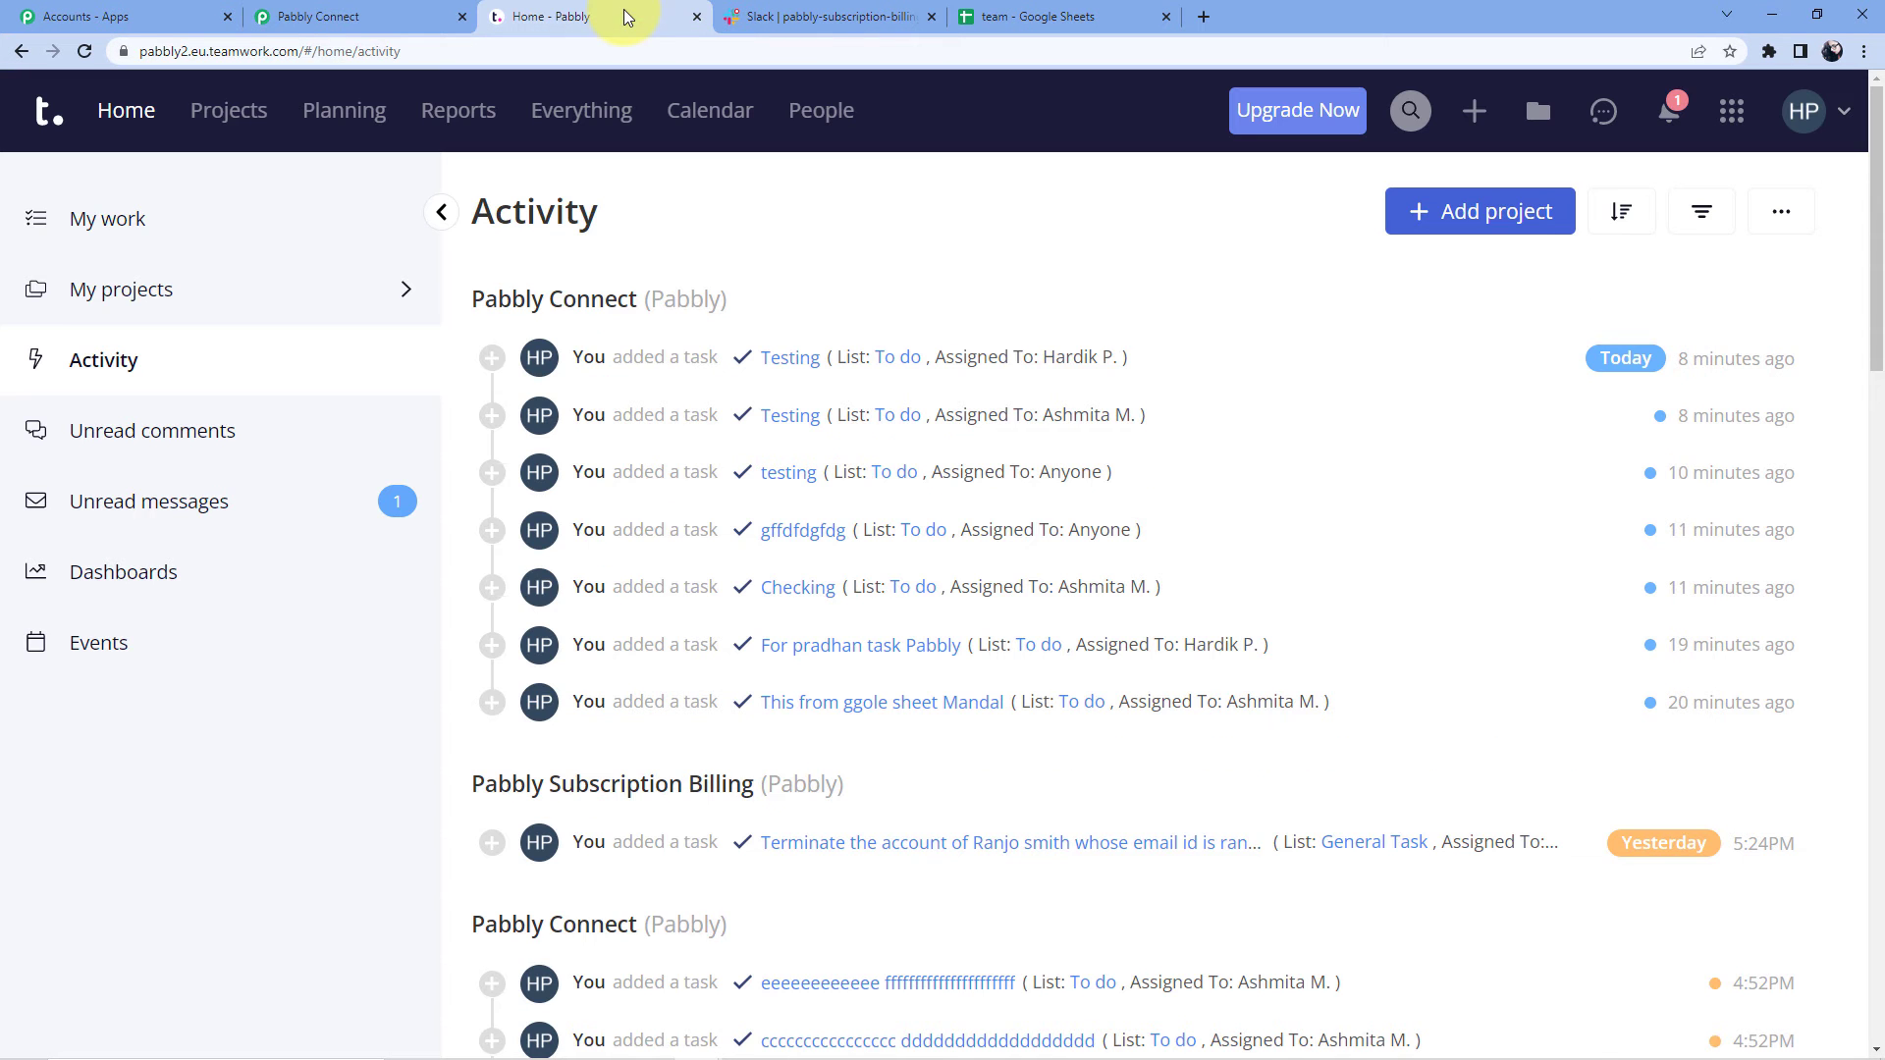
click(1844, 113)
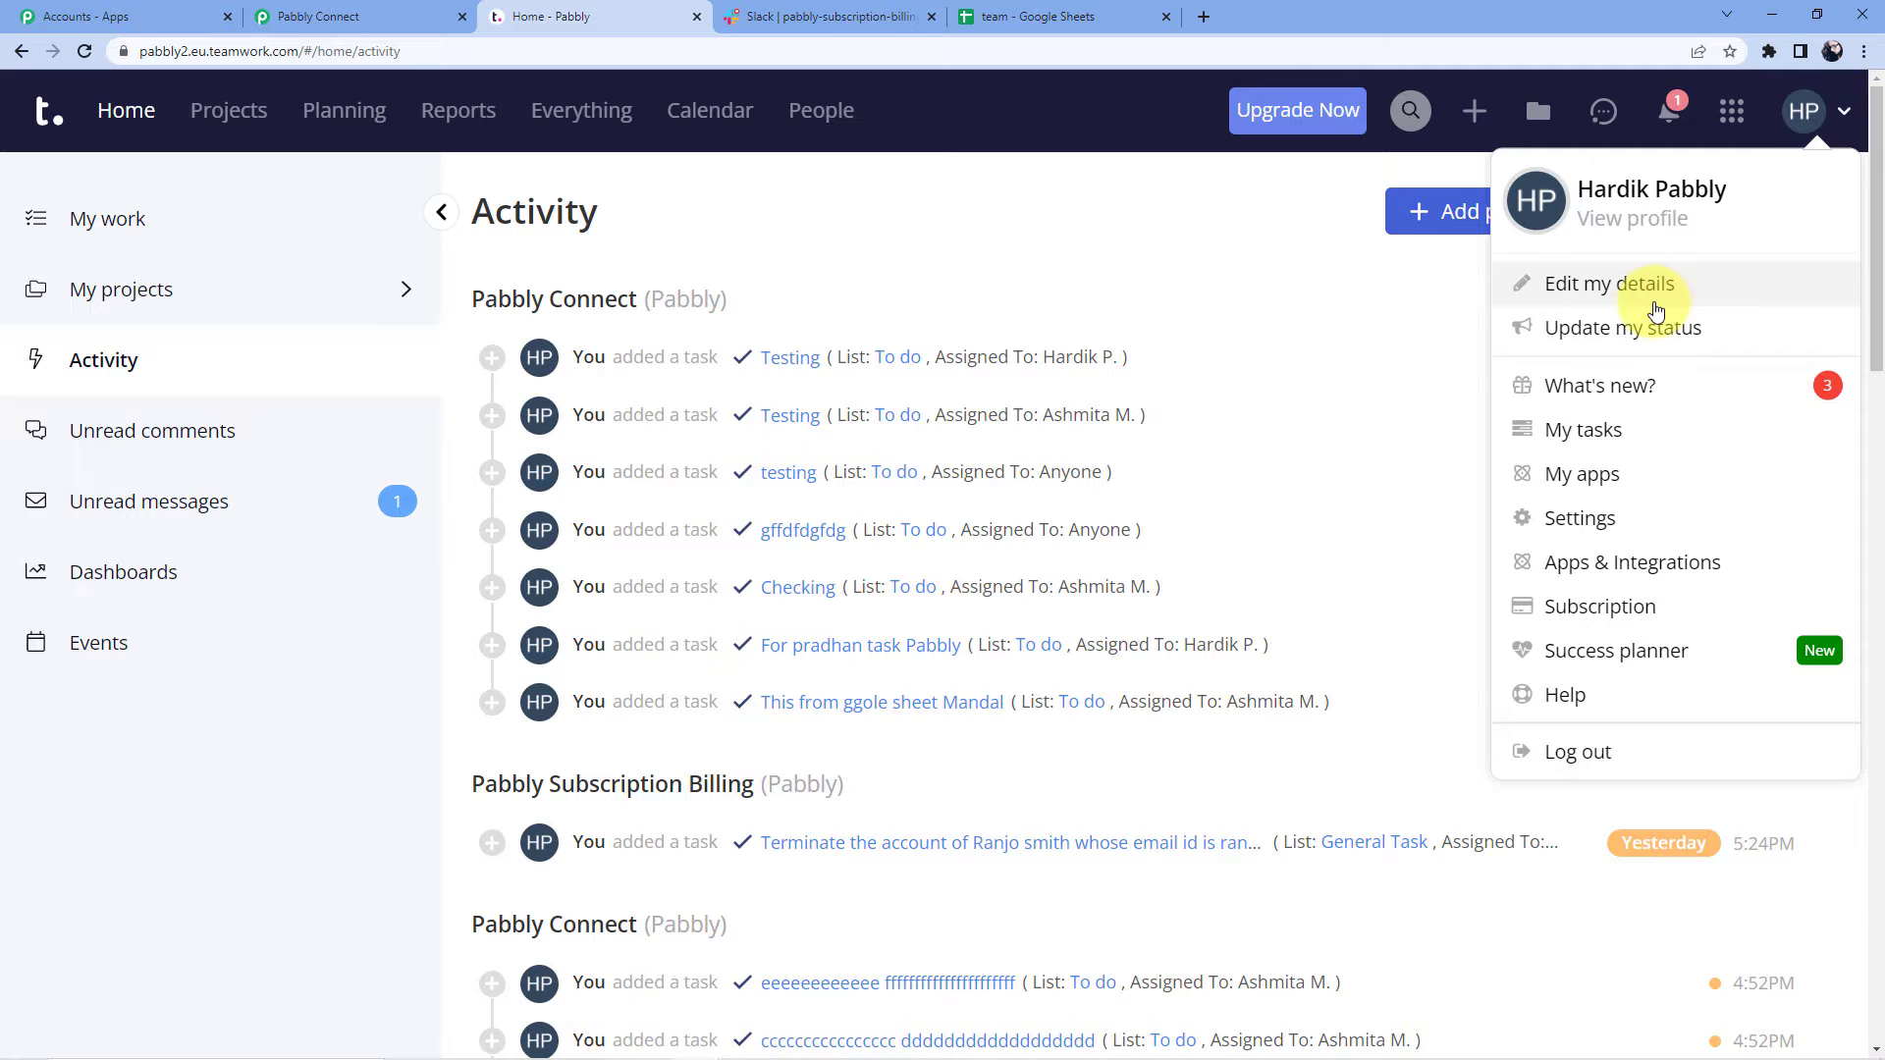
click(1618, 520)
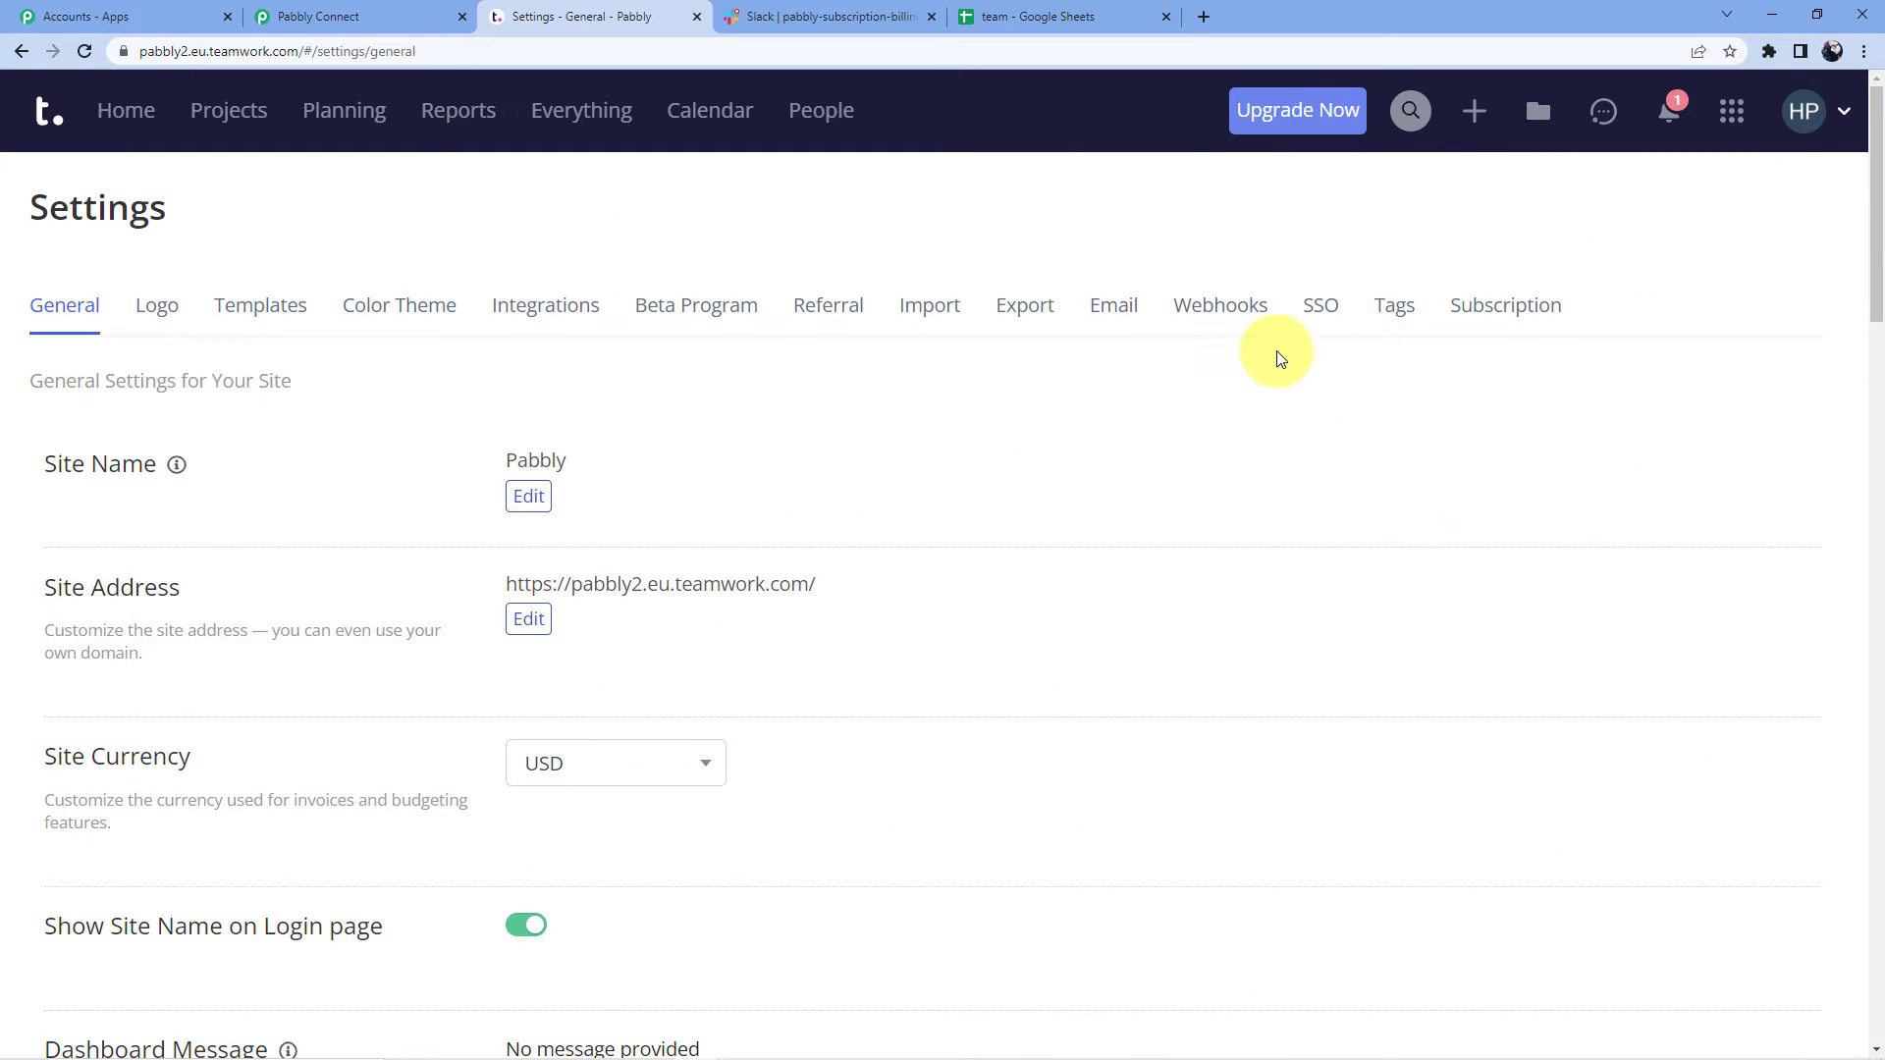
Step: Open the site's webhook settings and delete the registered MESSAGE.CREATED webhook
click(1217, 319)
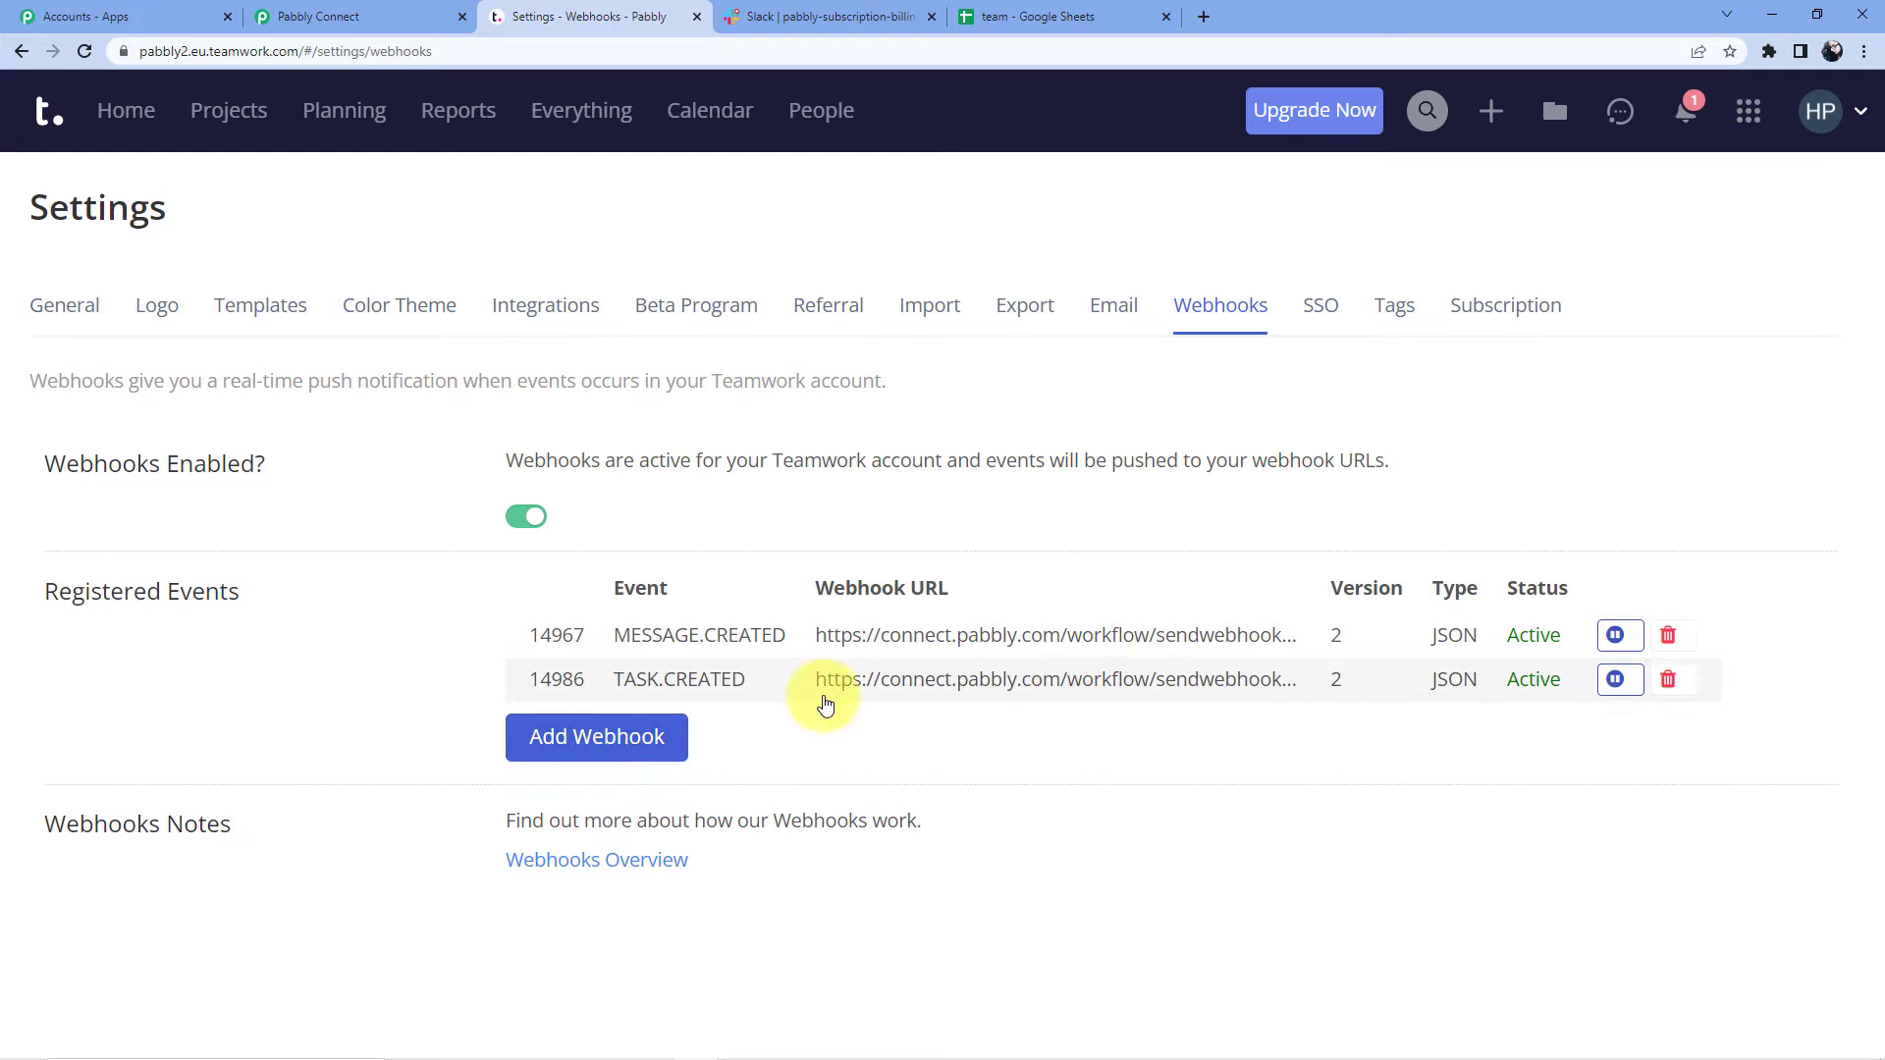
click(1667, 635)
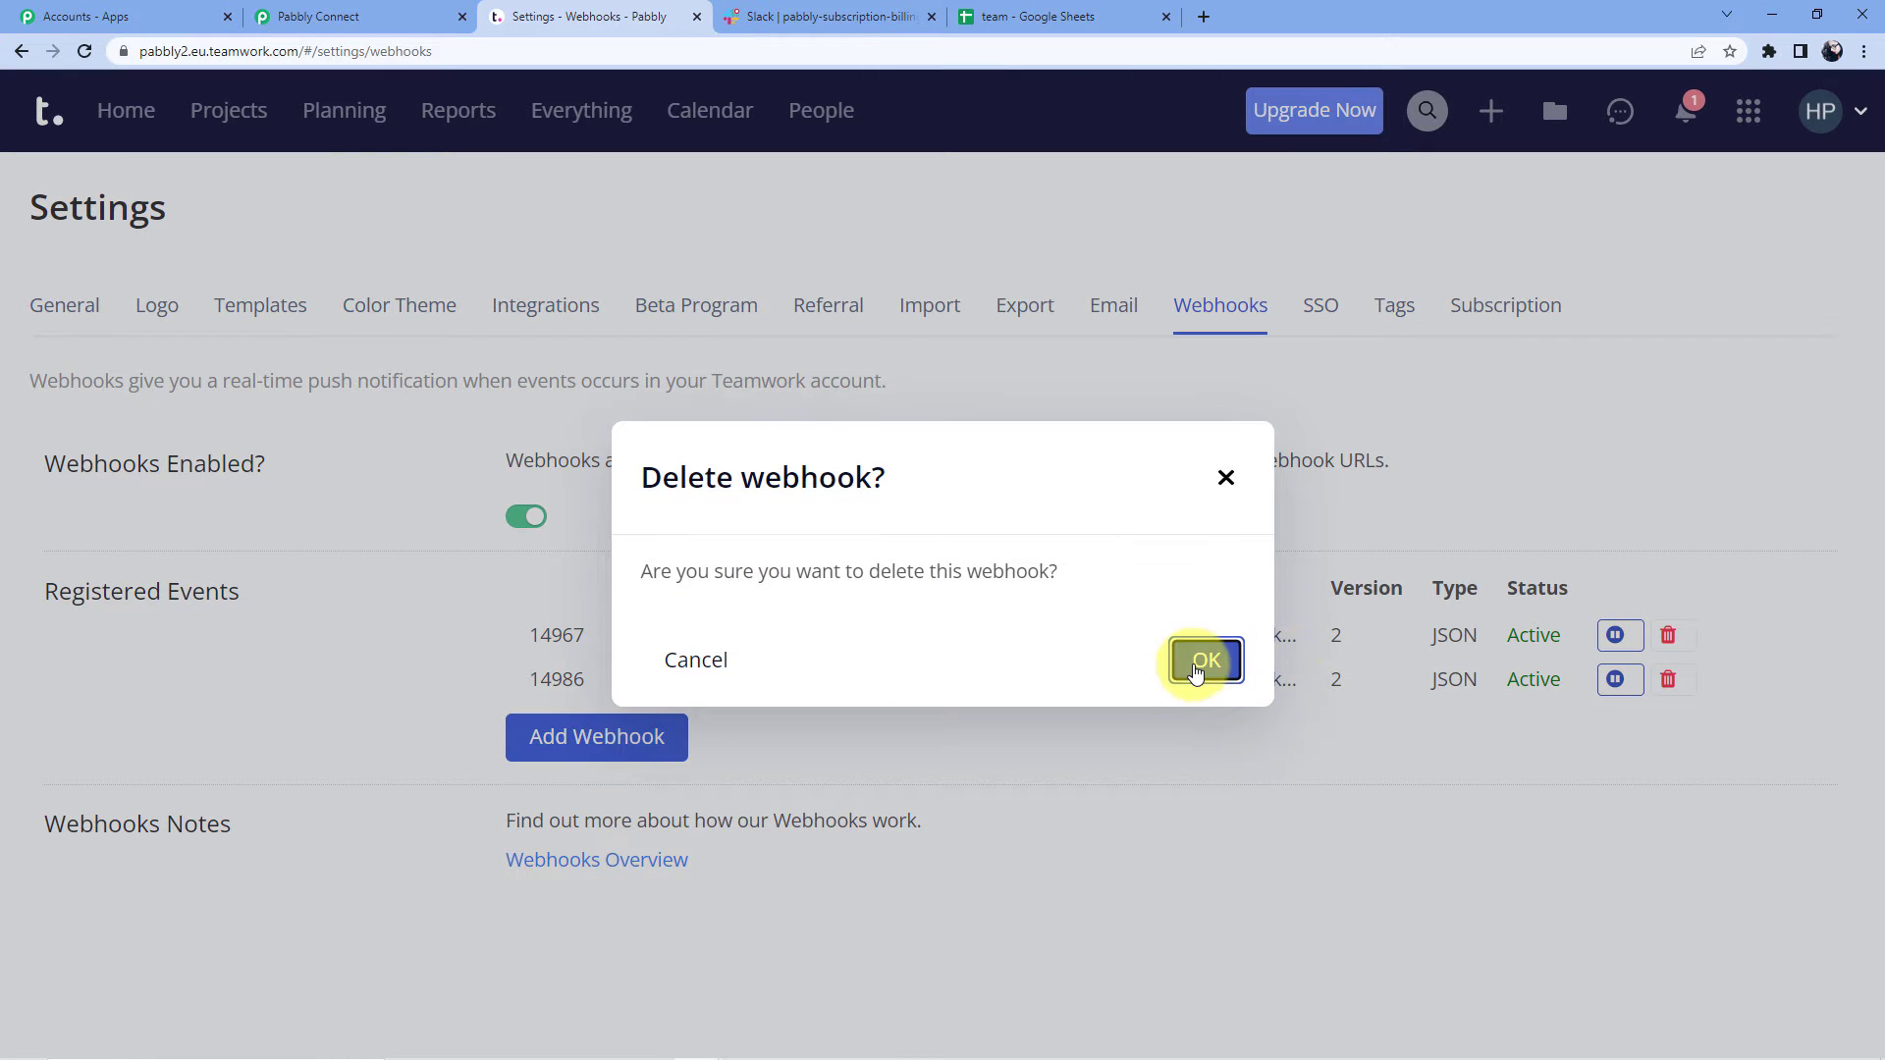
click(1205, 661)
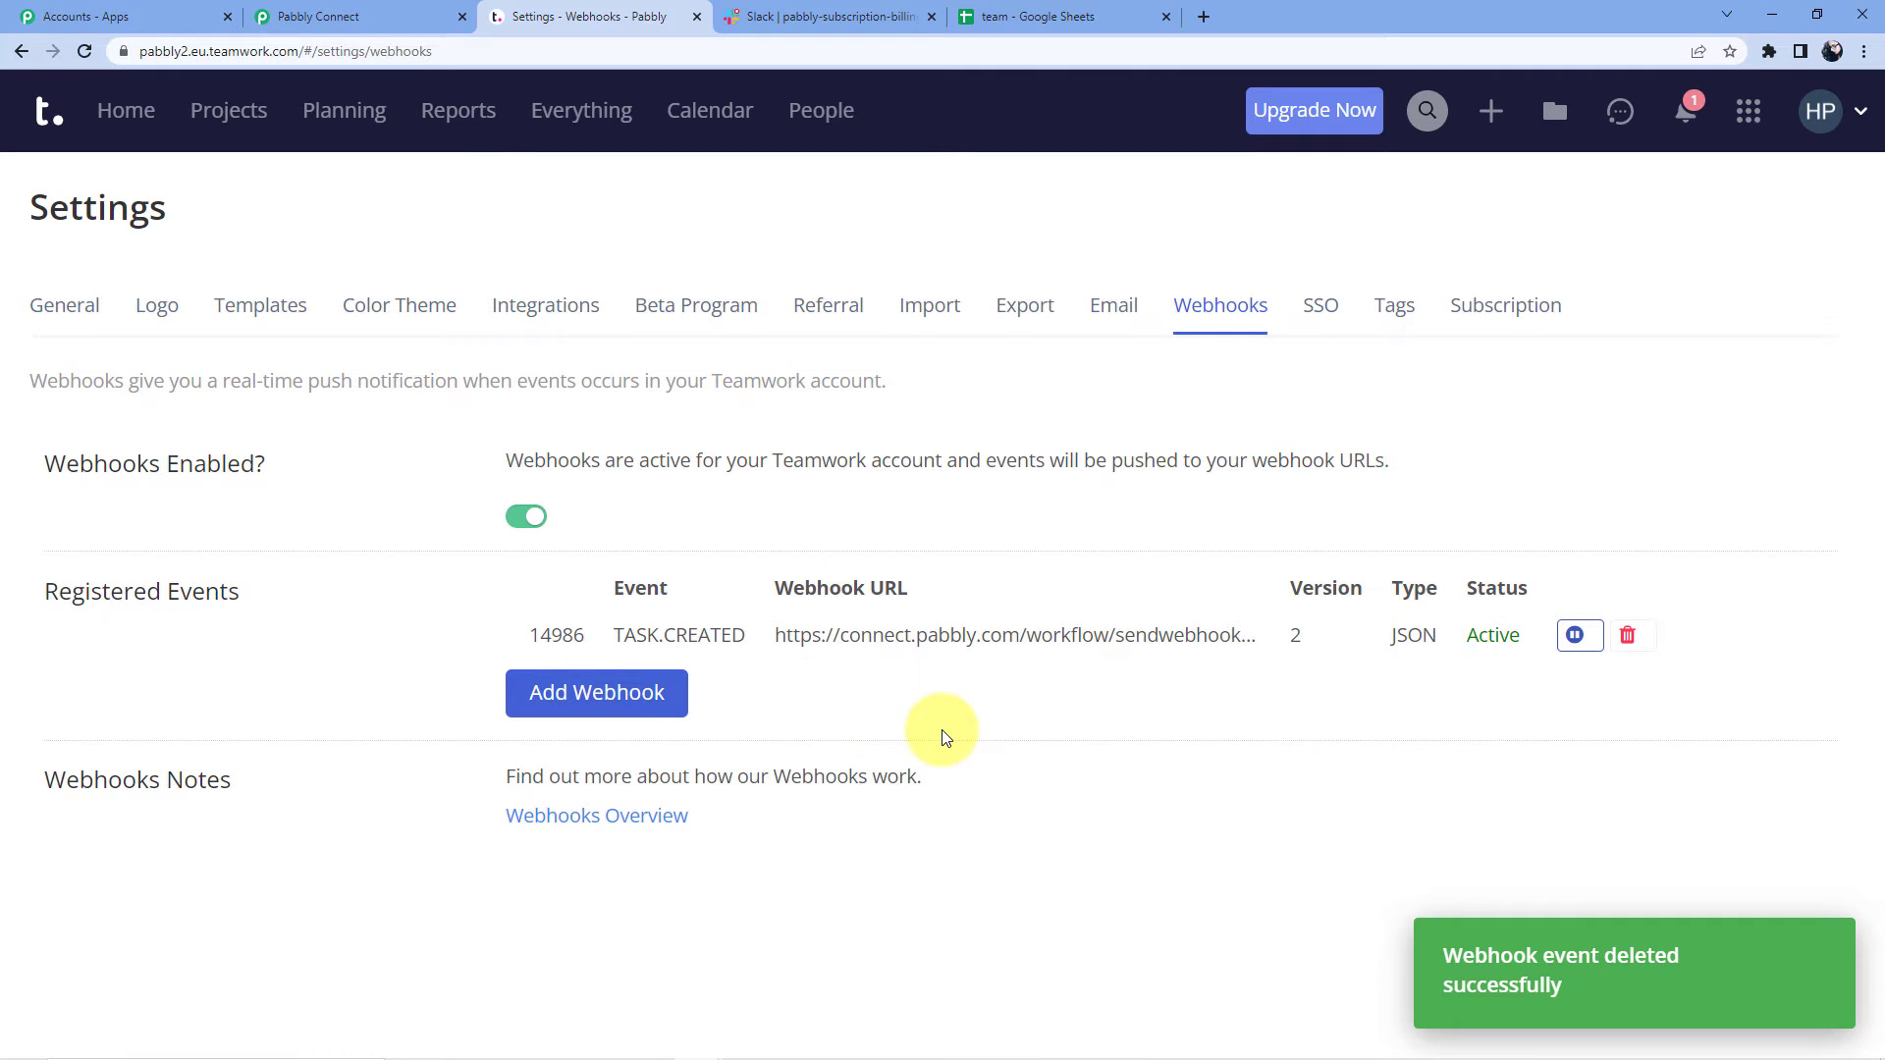
Step: Start a new webhook and set its event to MESSAGE.CREATED
click(643, 694)
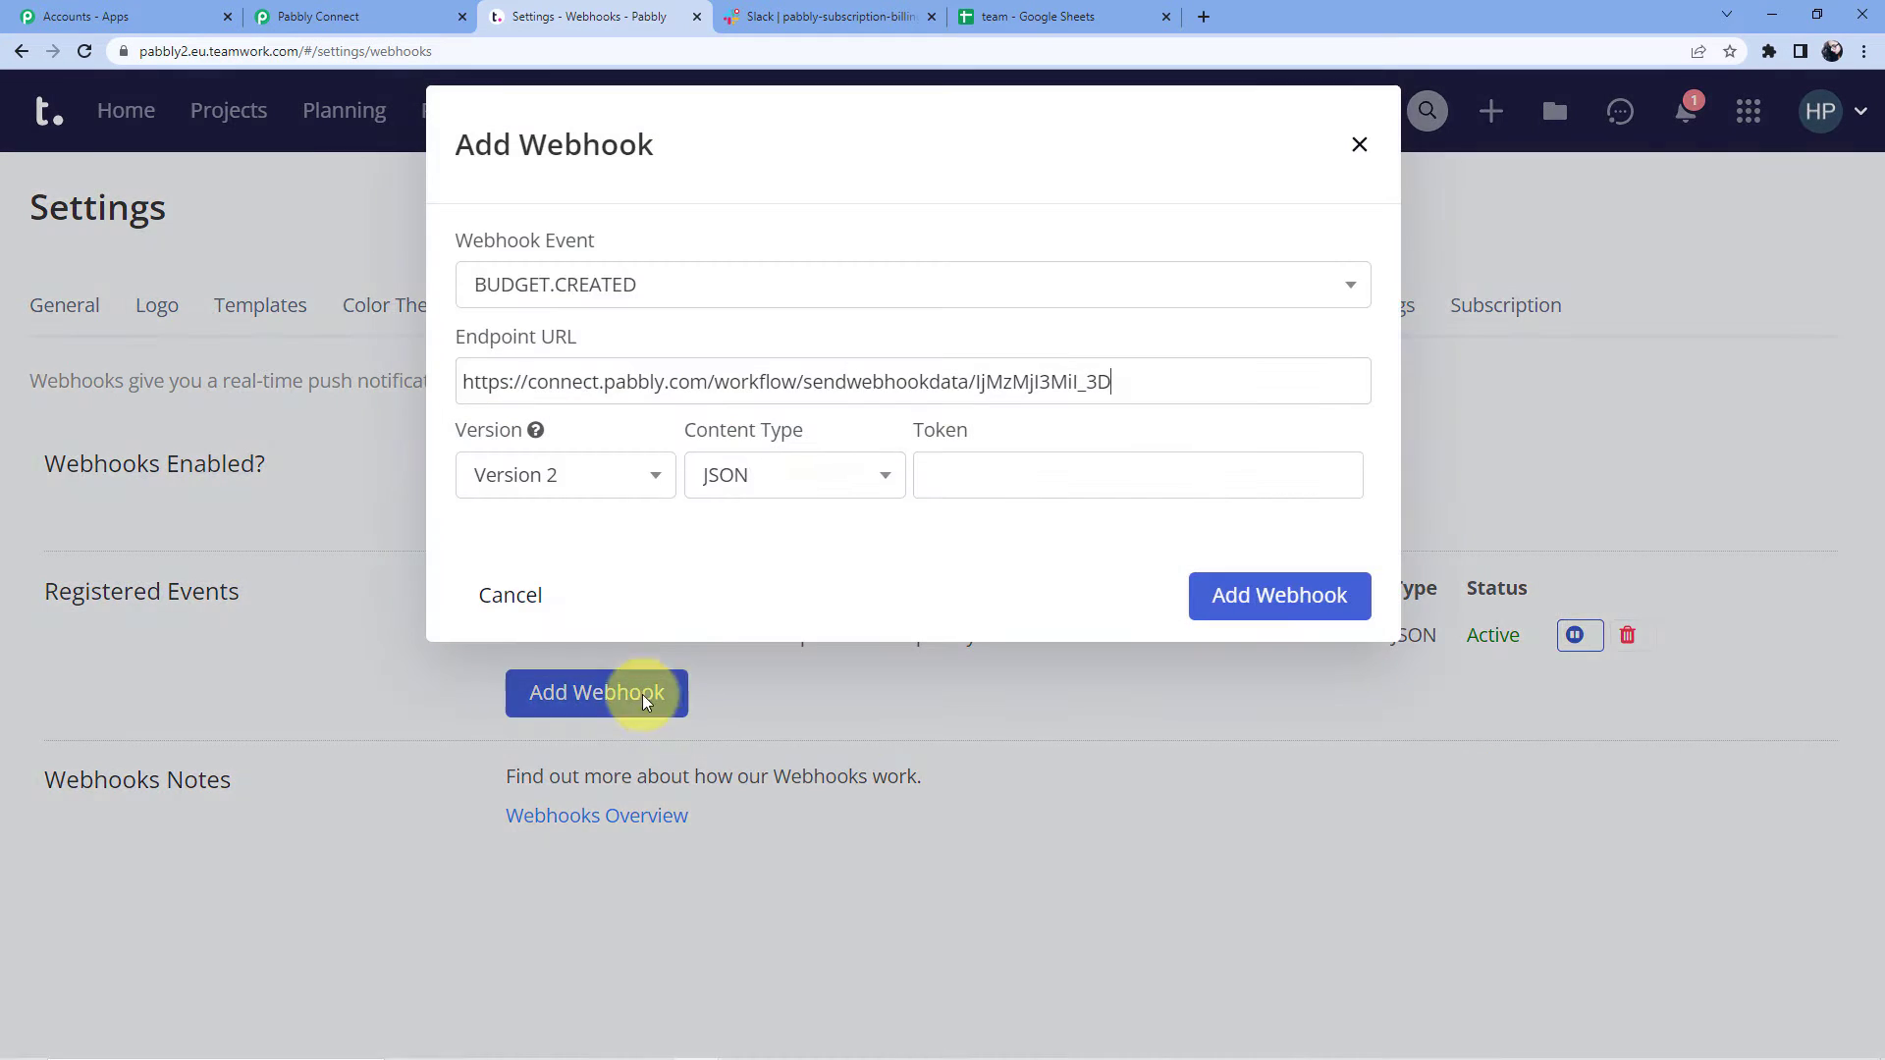
click(673, 286)
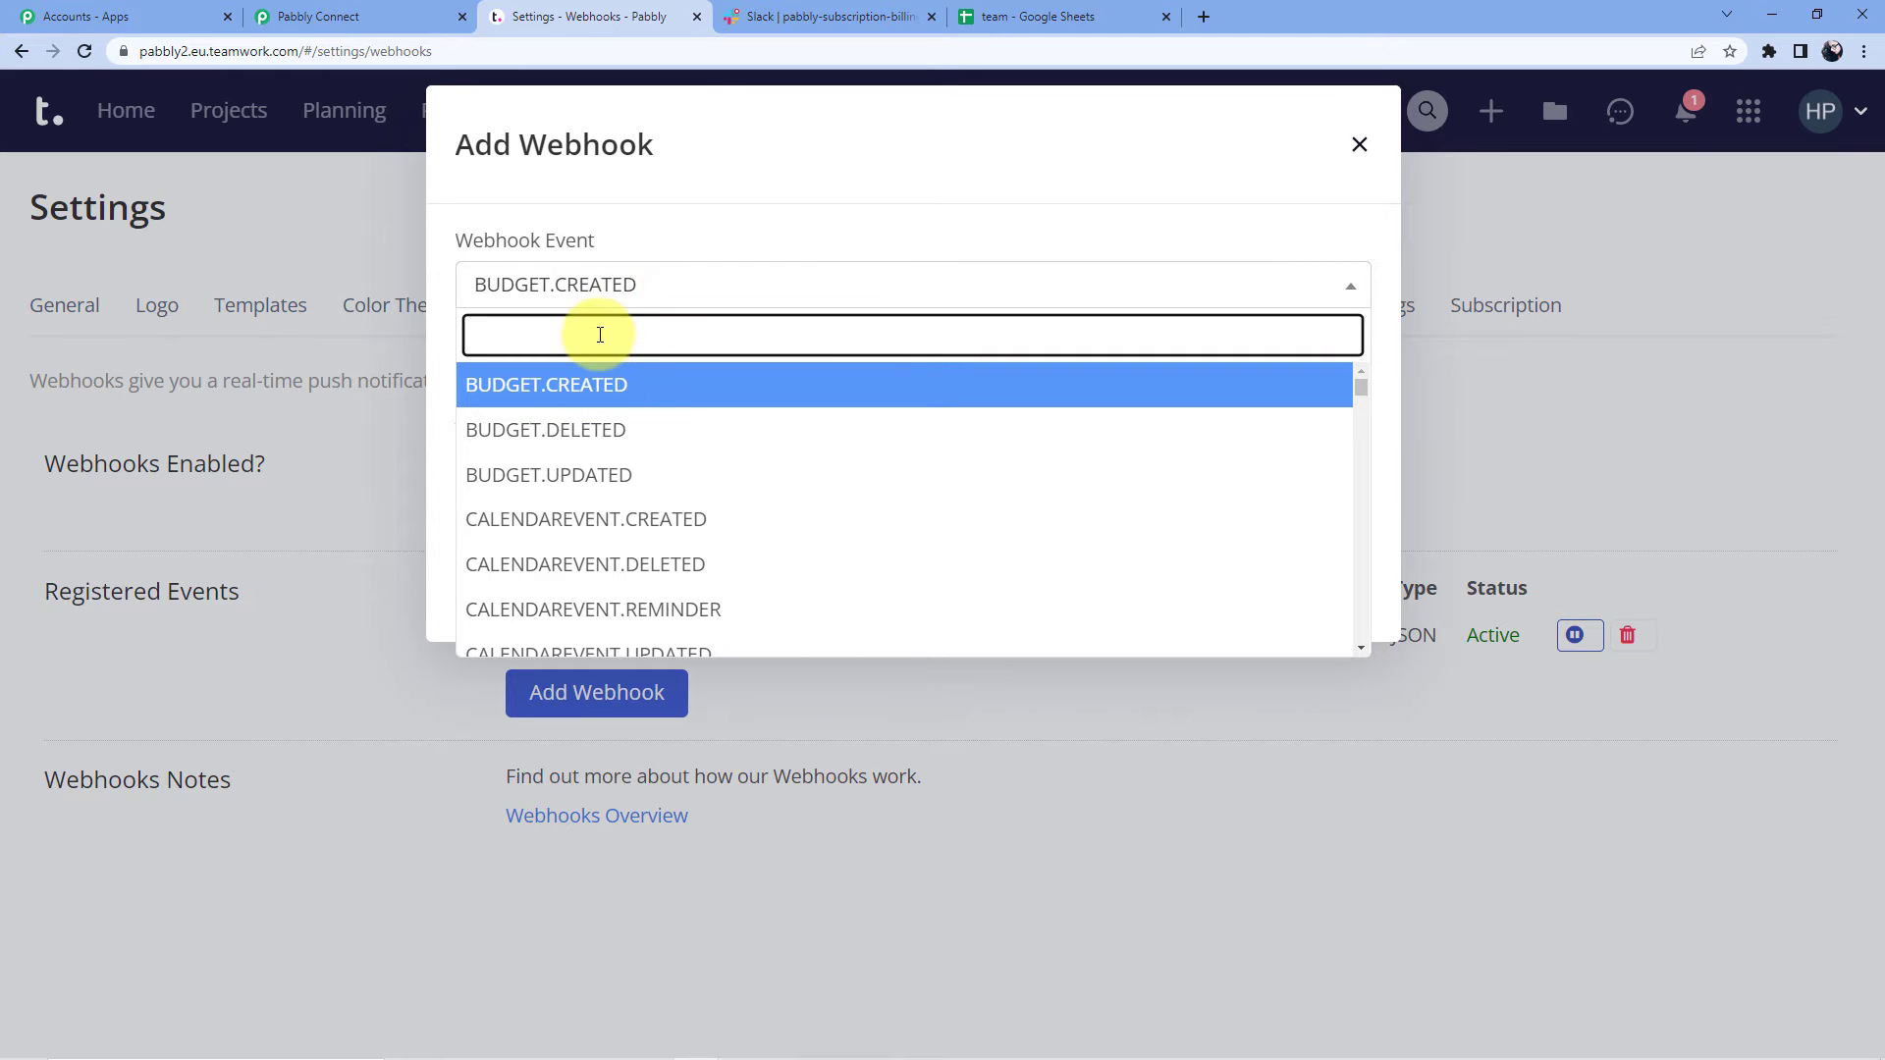
text(Message)
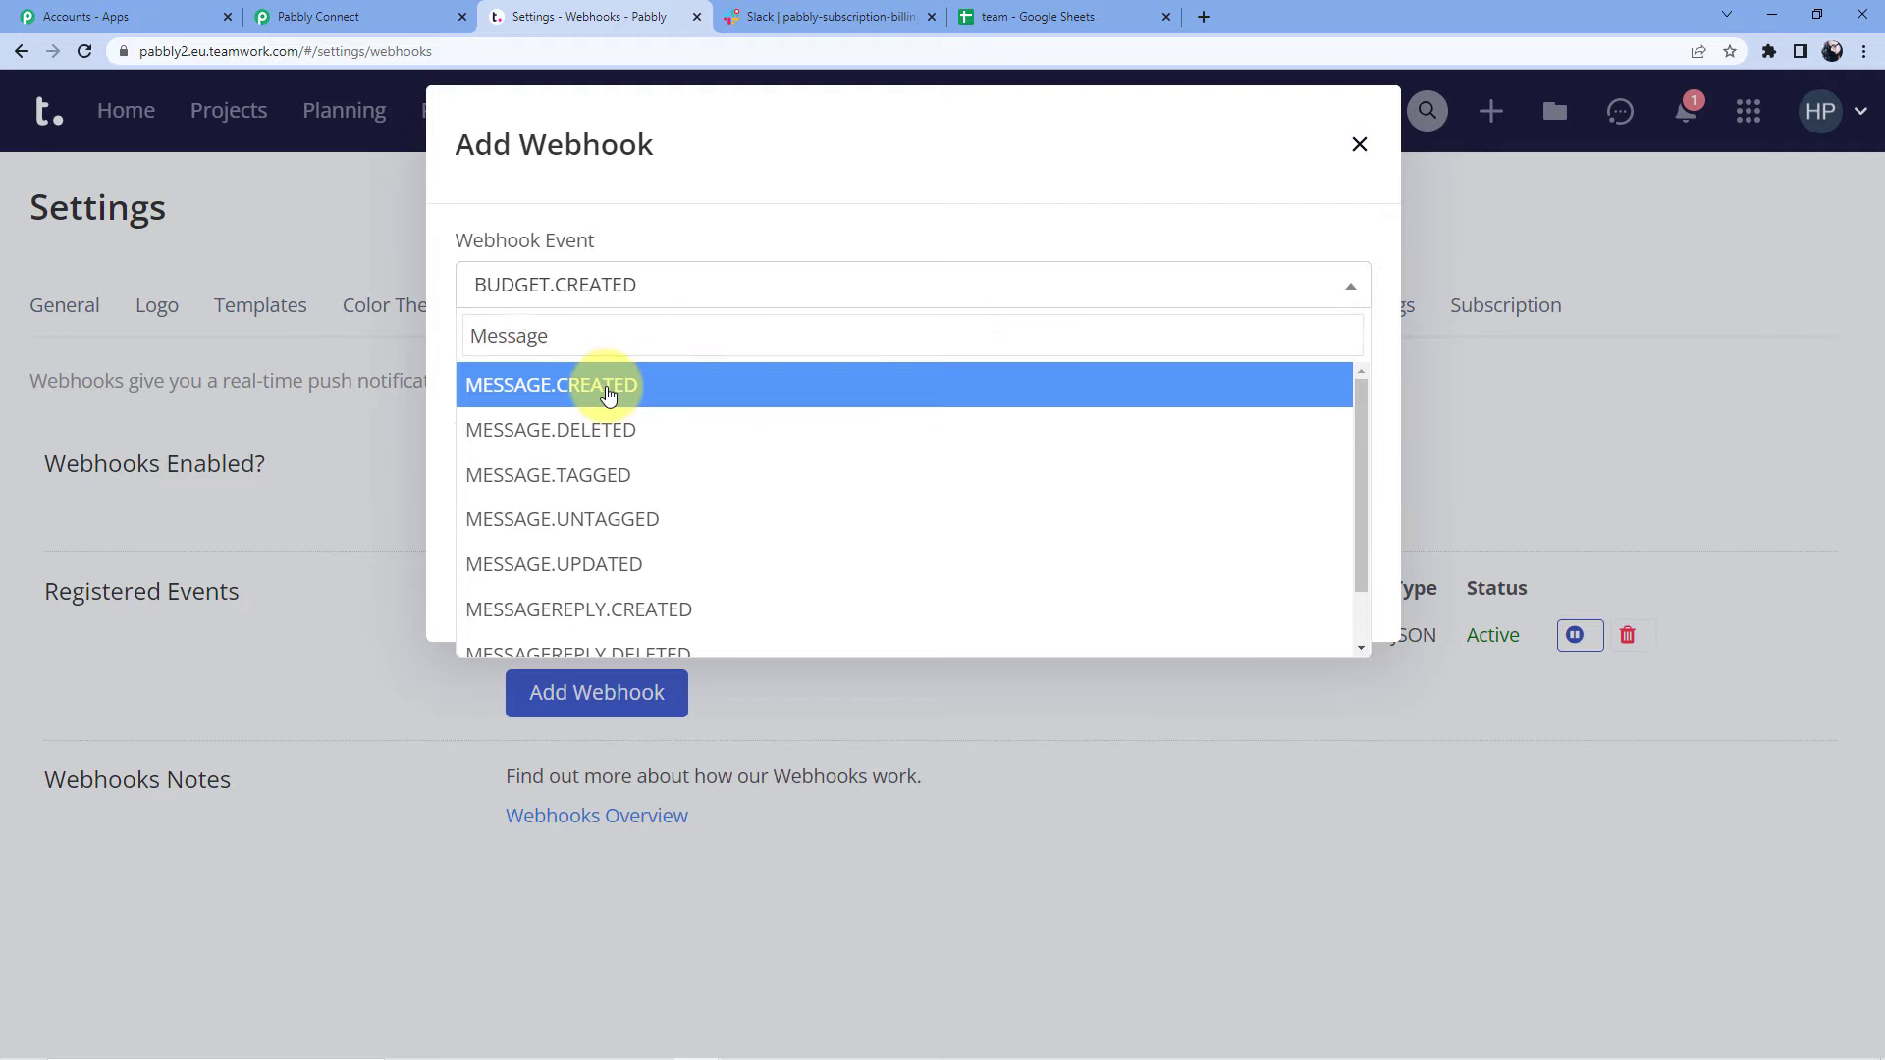
click(612, 386)
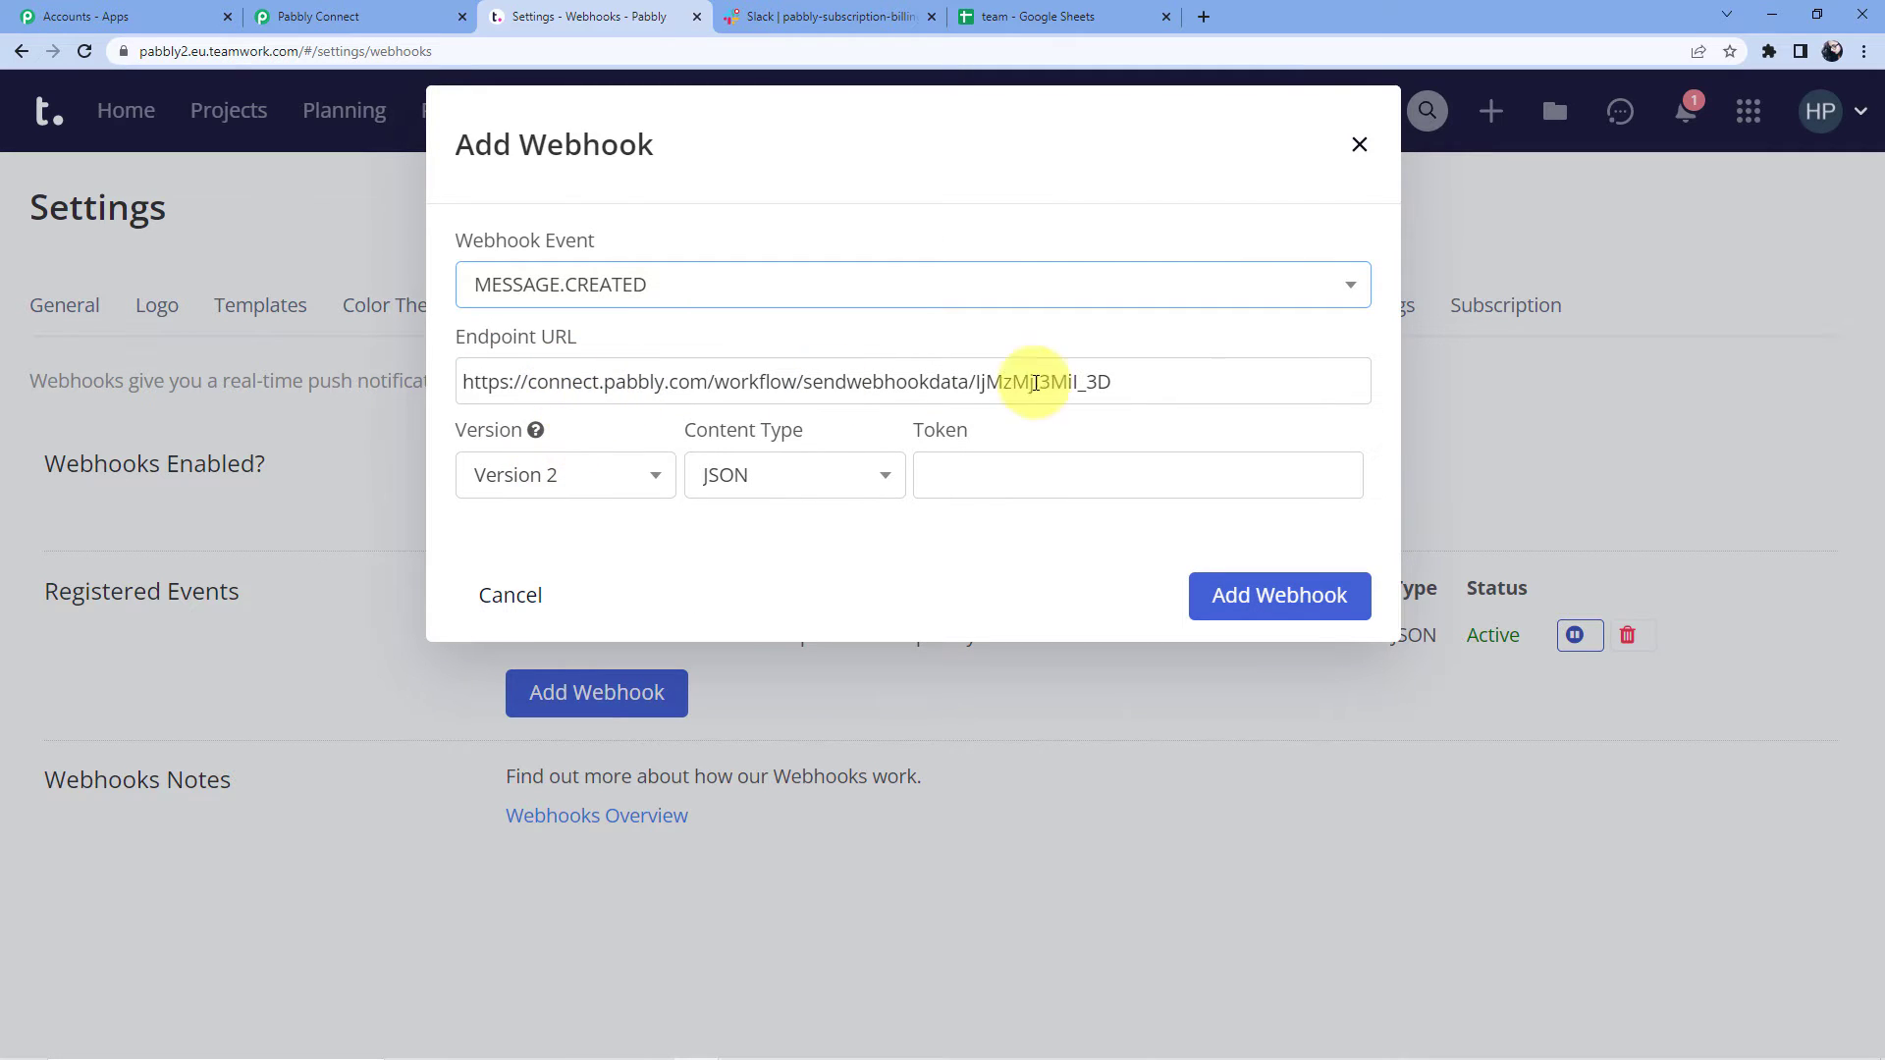
Step: Replace the endpoint URL with the webhook URL copied from the Pabbly Connect trigger and add the webhook in Teamwork
drag(1158, 381, 303, 389)
key(BackSpace)
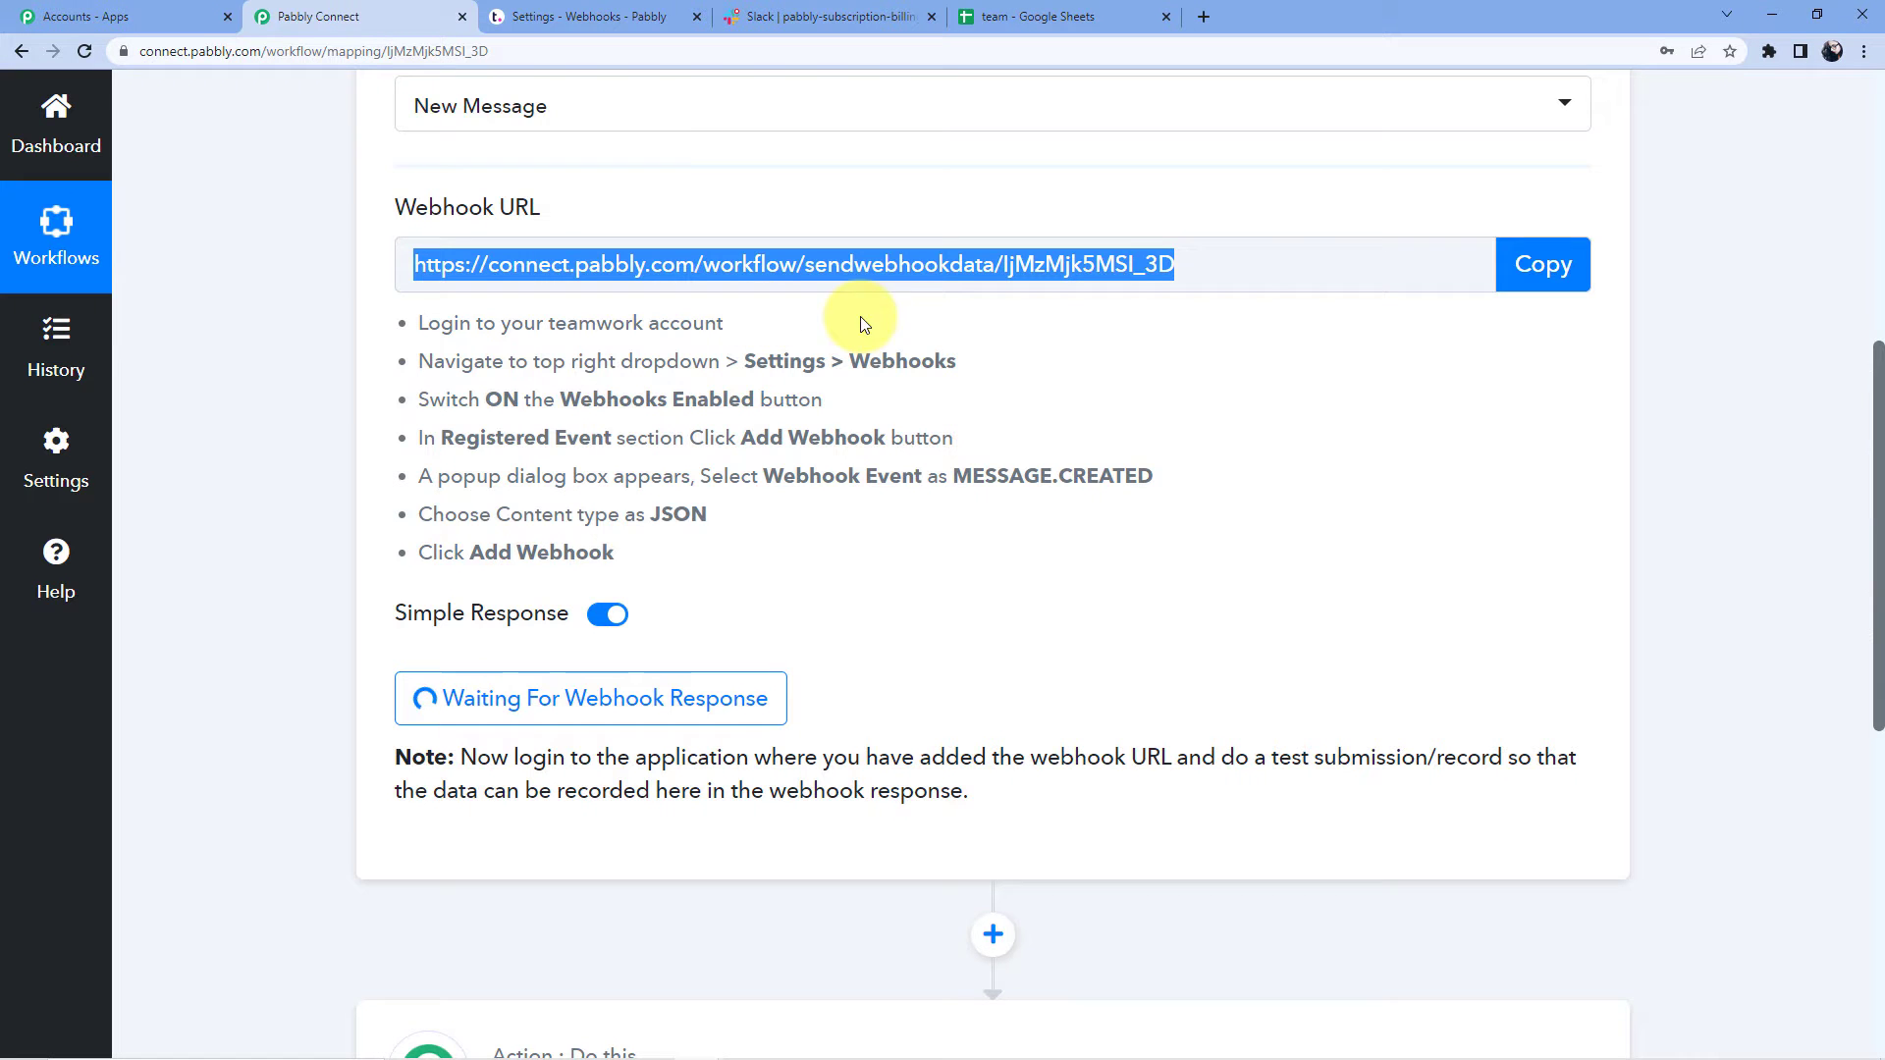
click(1512, 265)
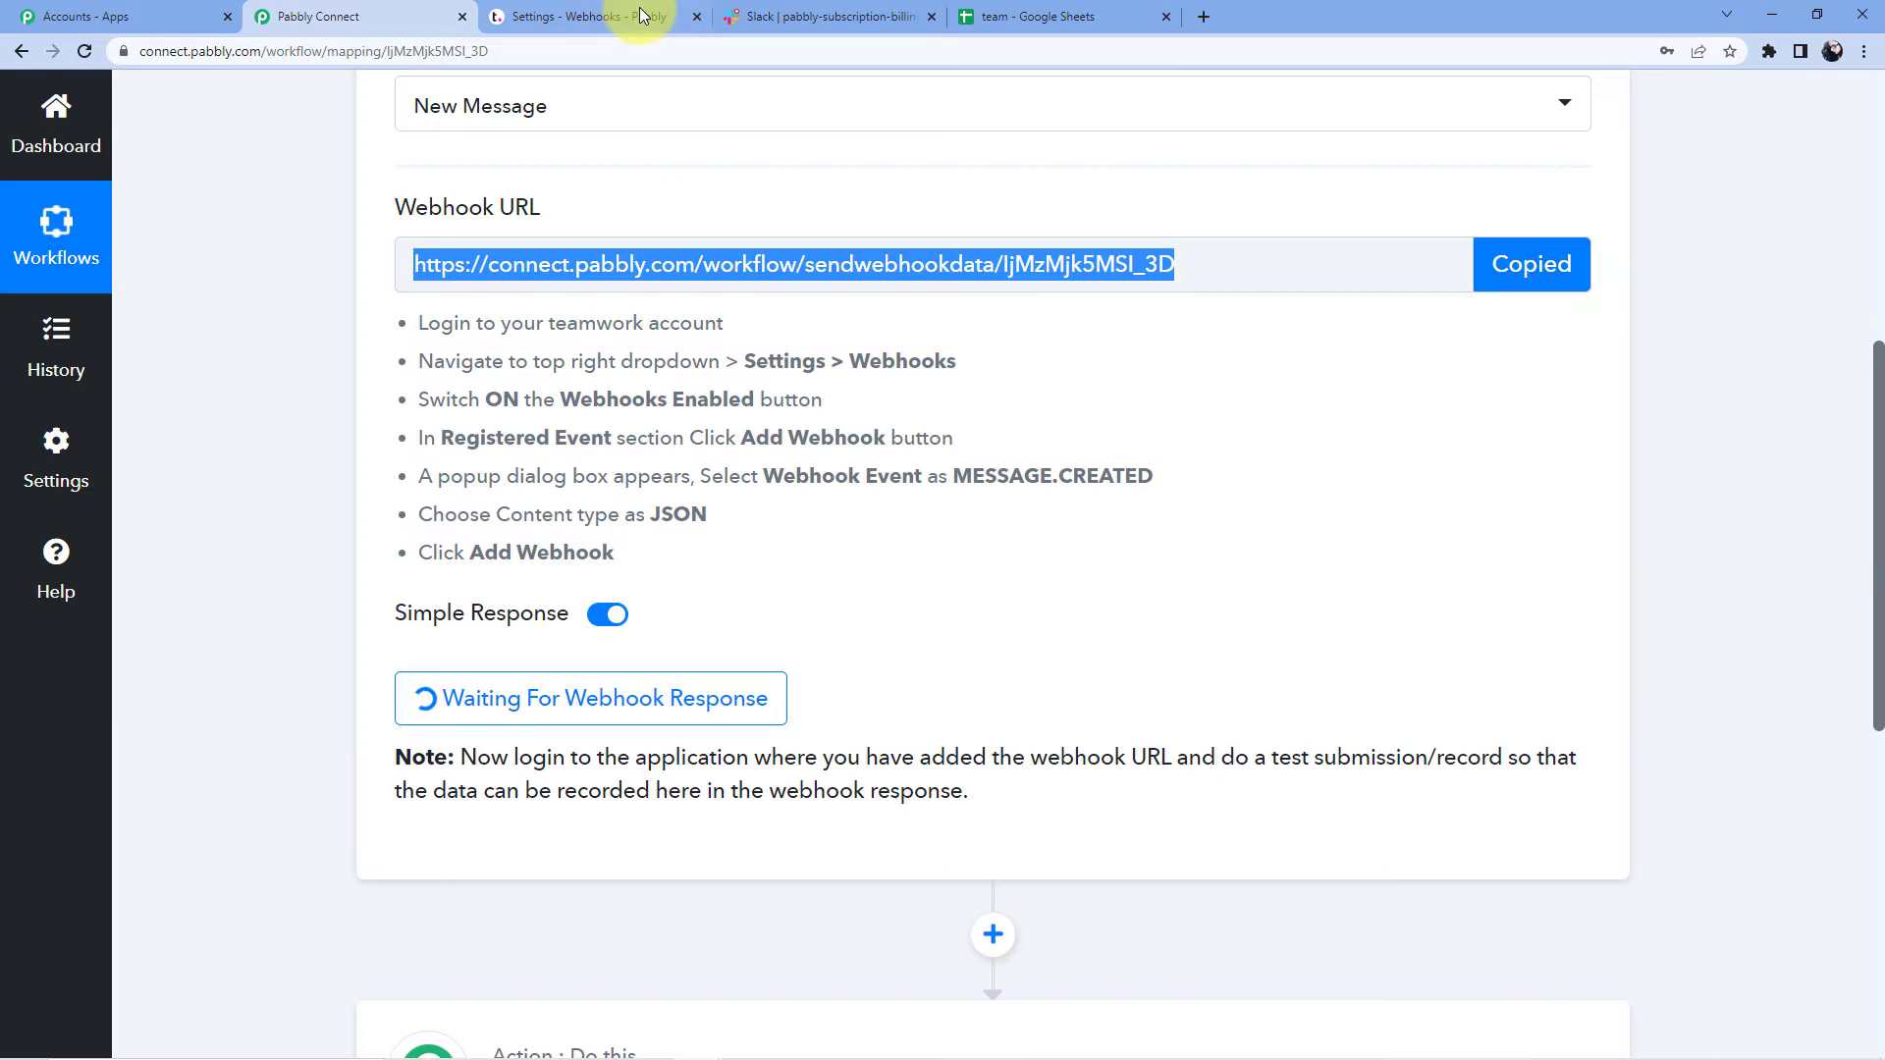
click(640, 12)
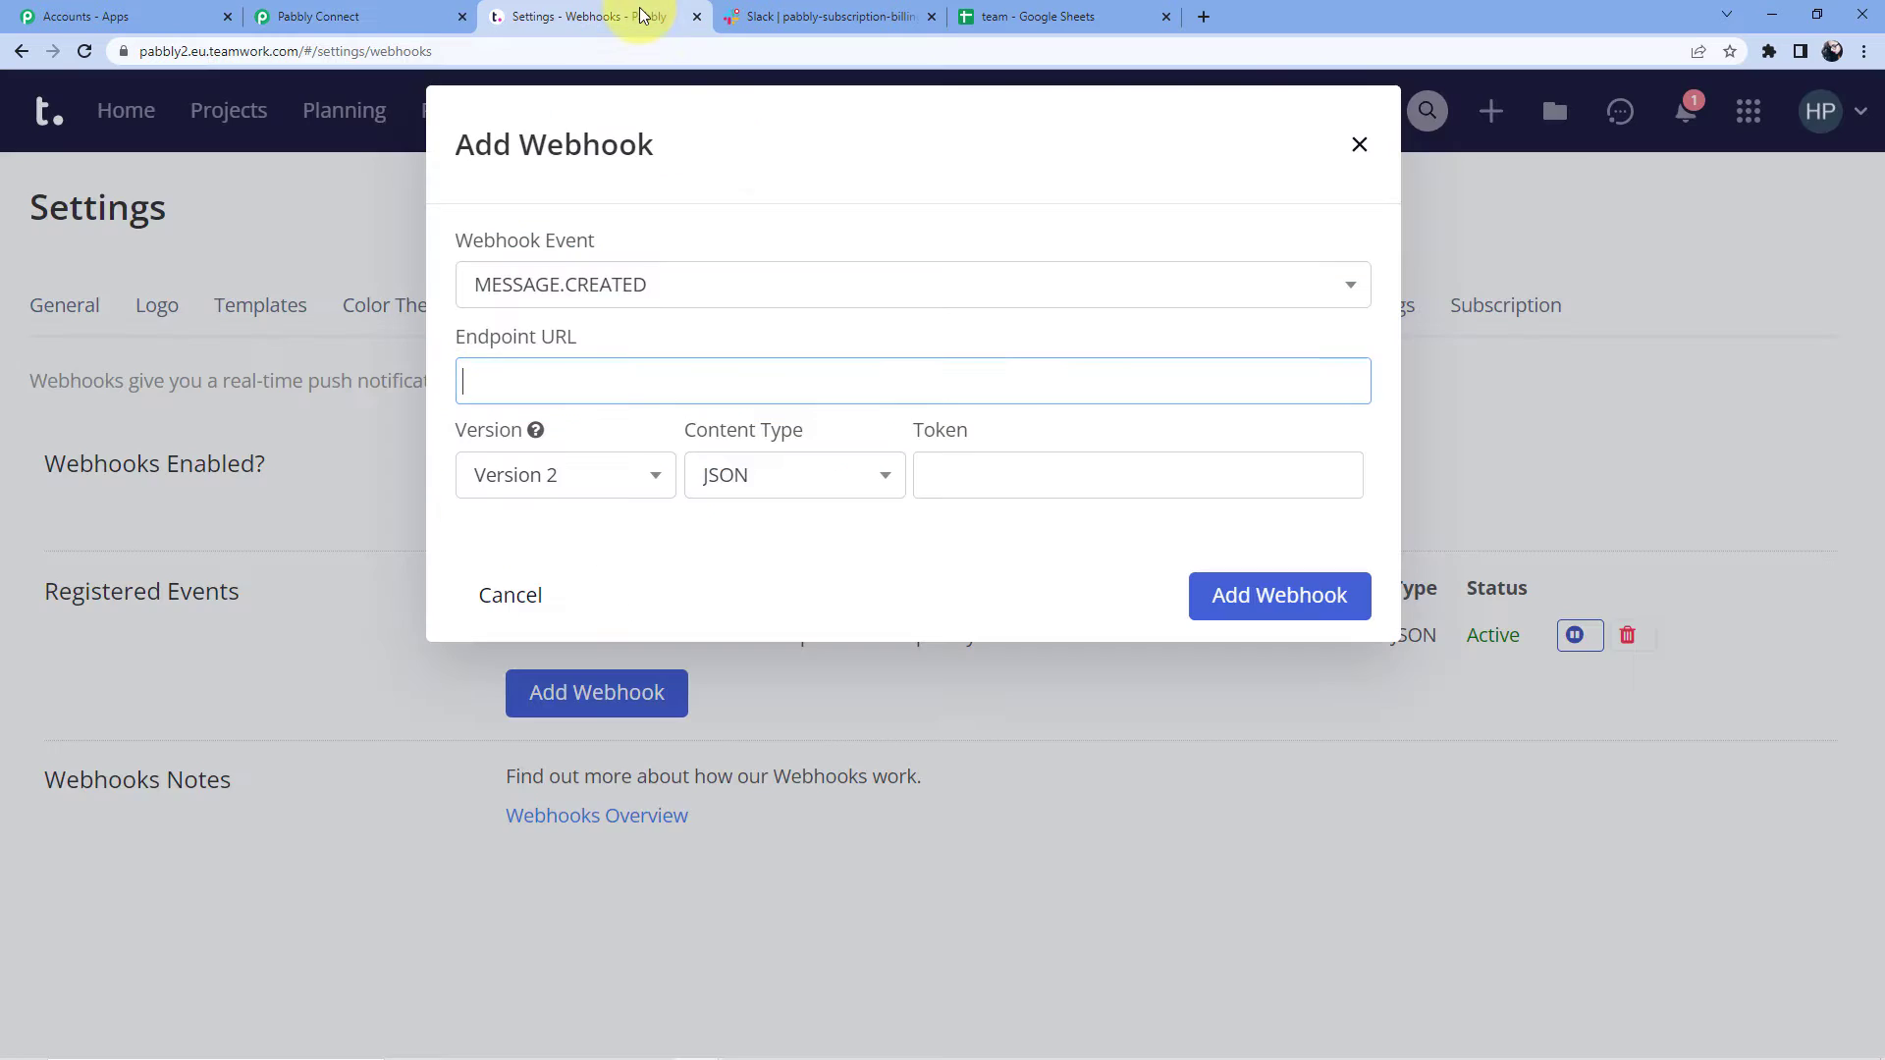
key(ctrl+v)
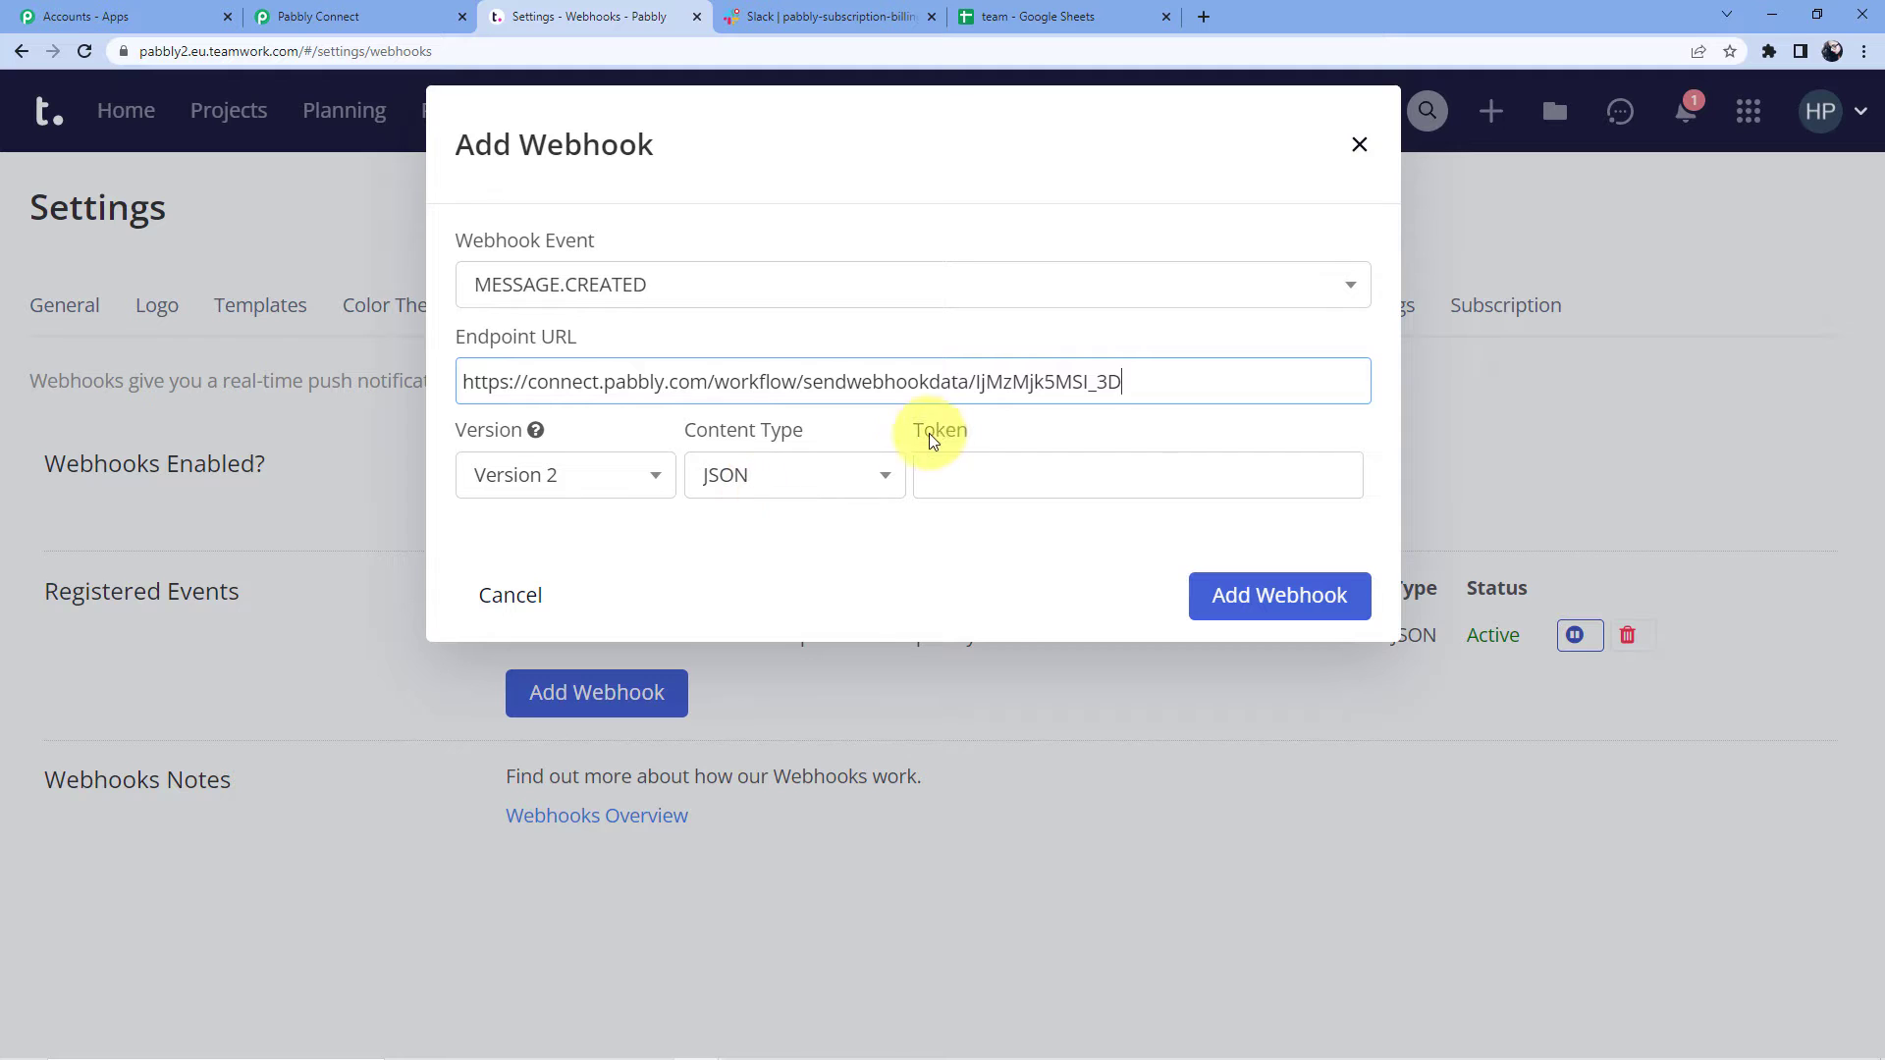
click(1279, 599)
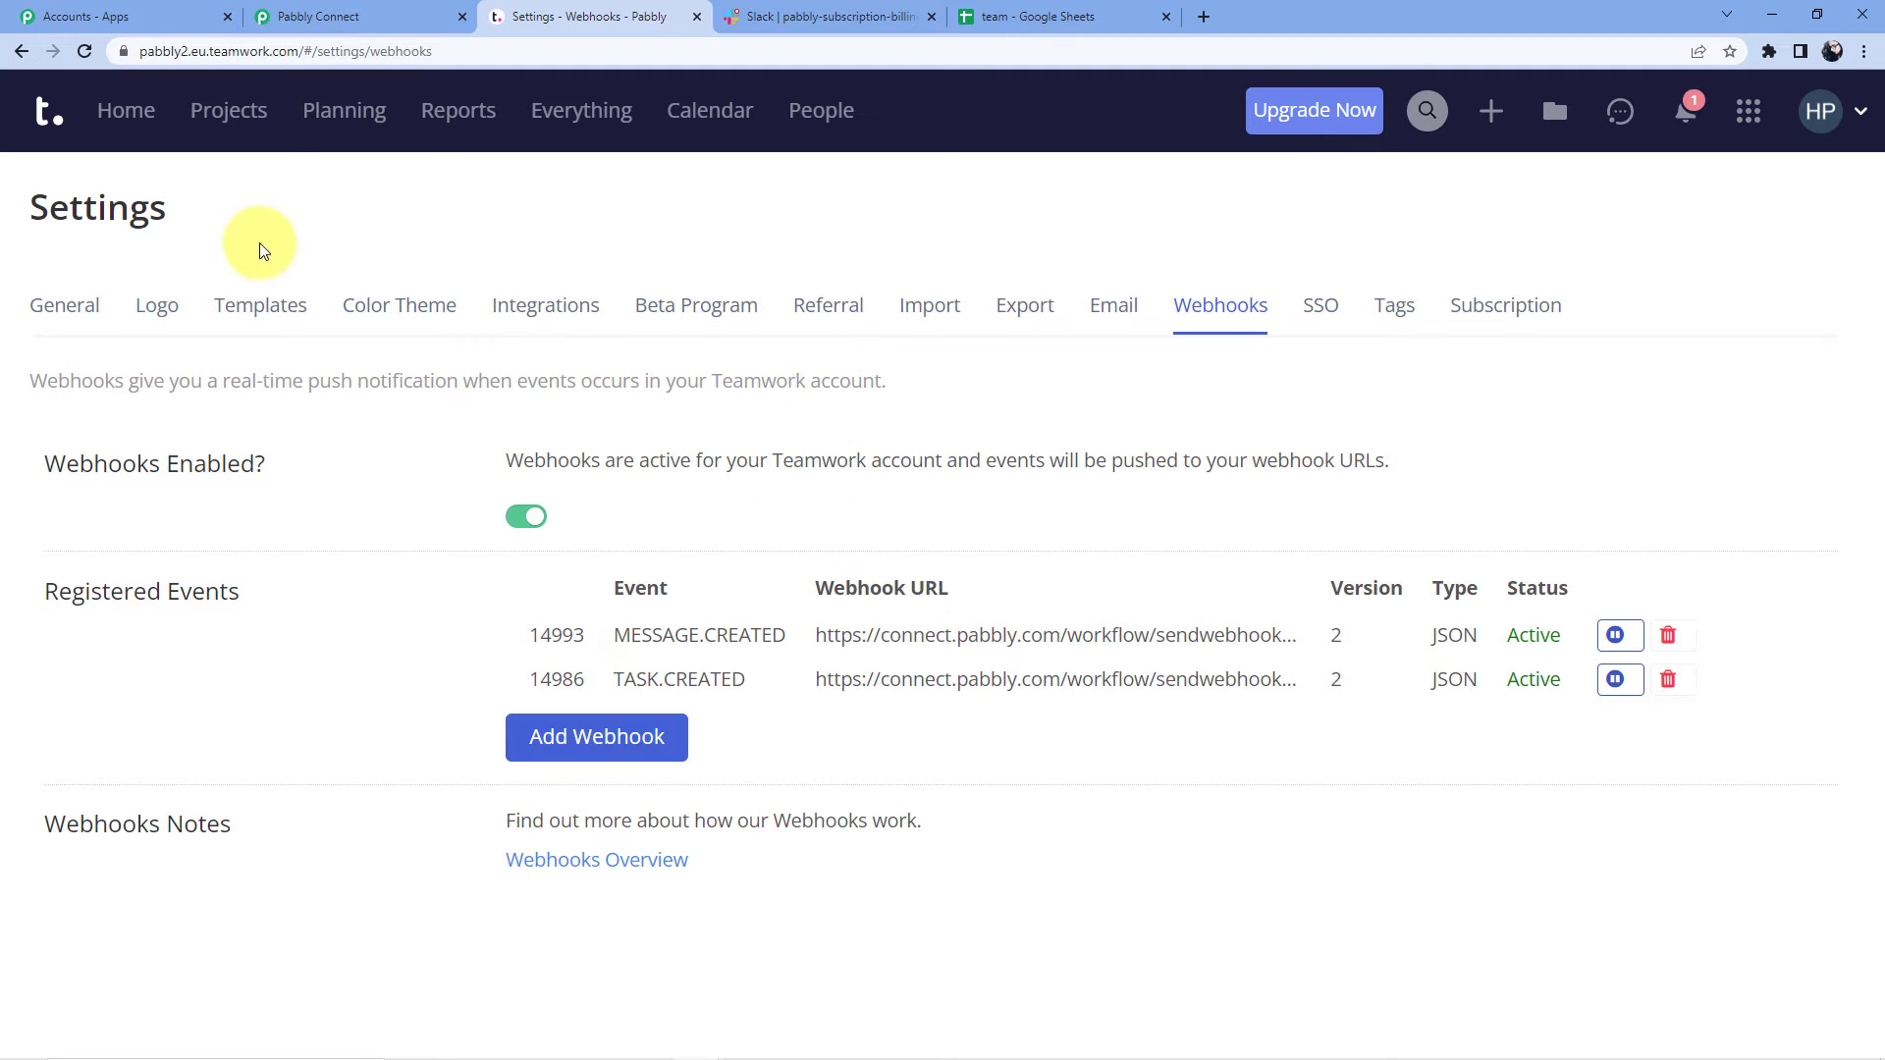
Step: Start a new Teamwork message in the Pabbly Connect project
click(583, 112)
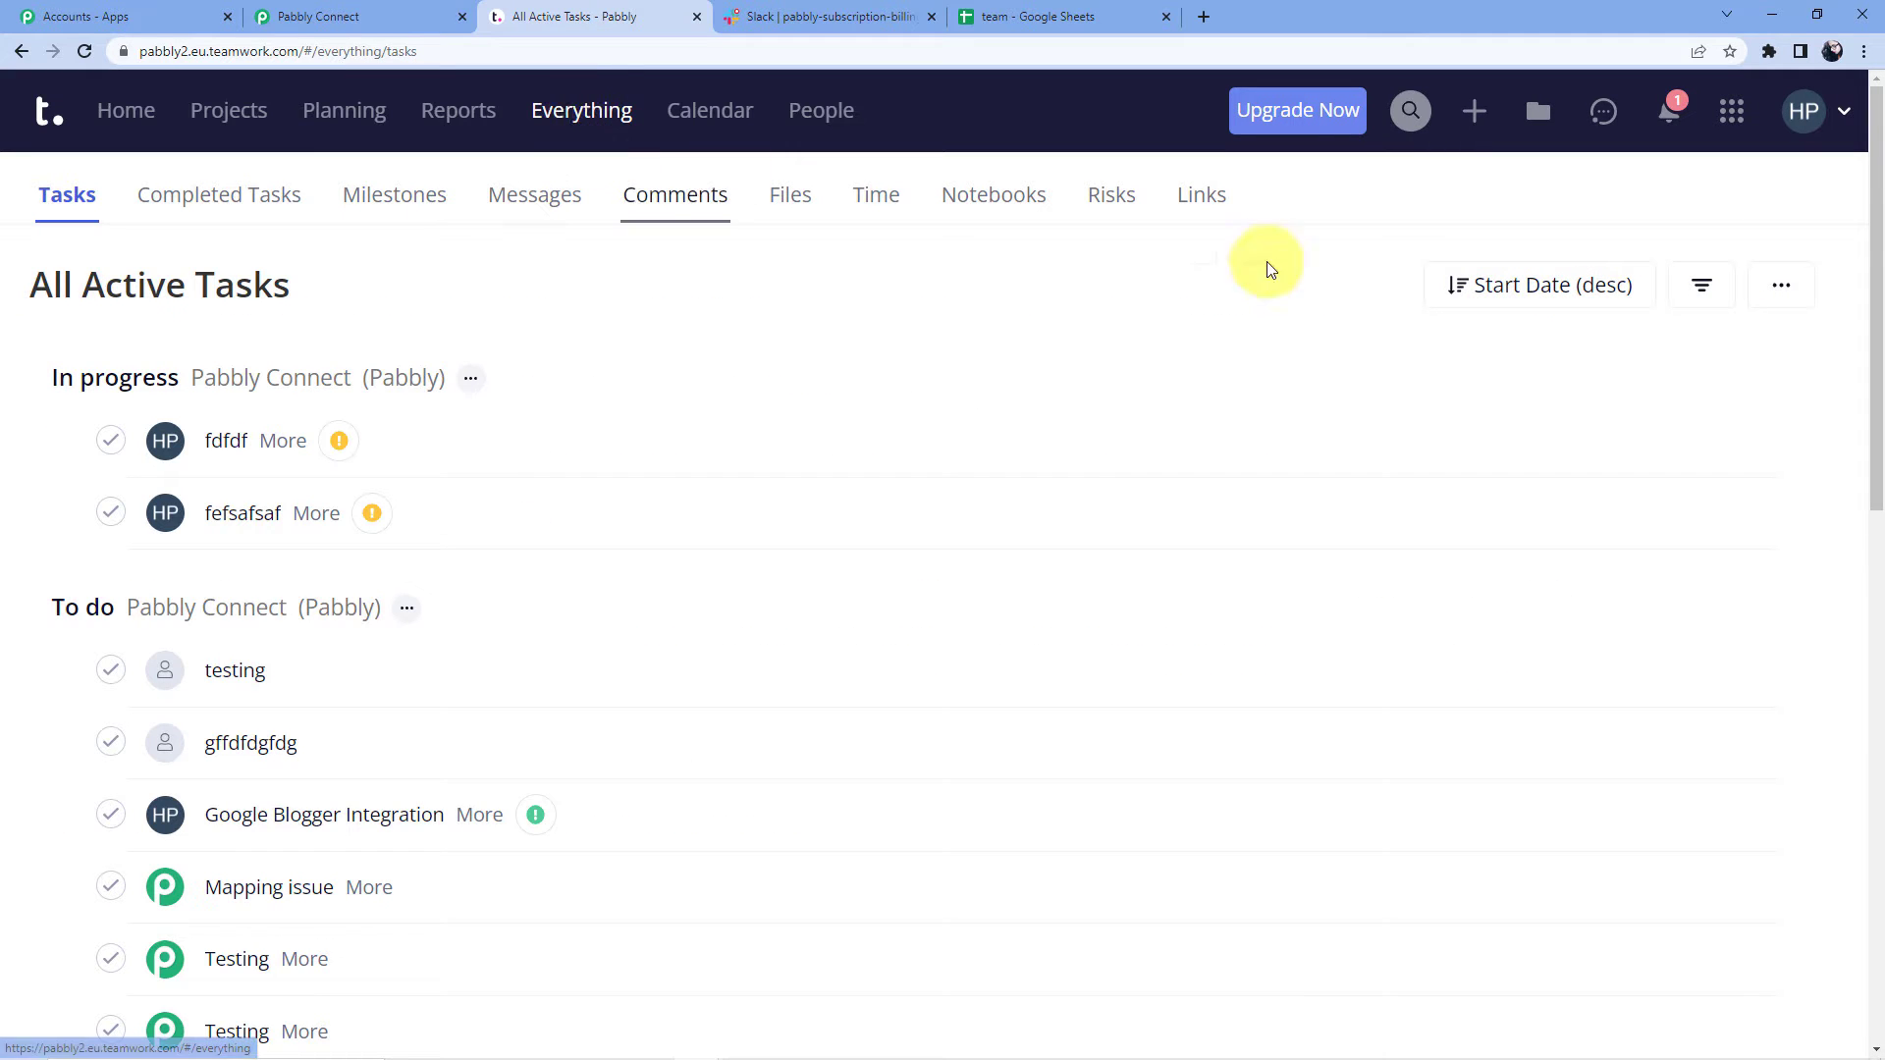
click(1475, 115)
click(1605, 328)
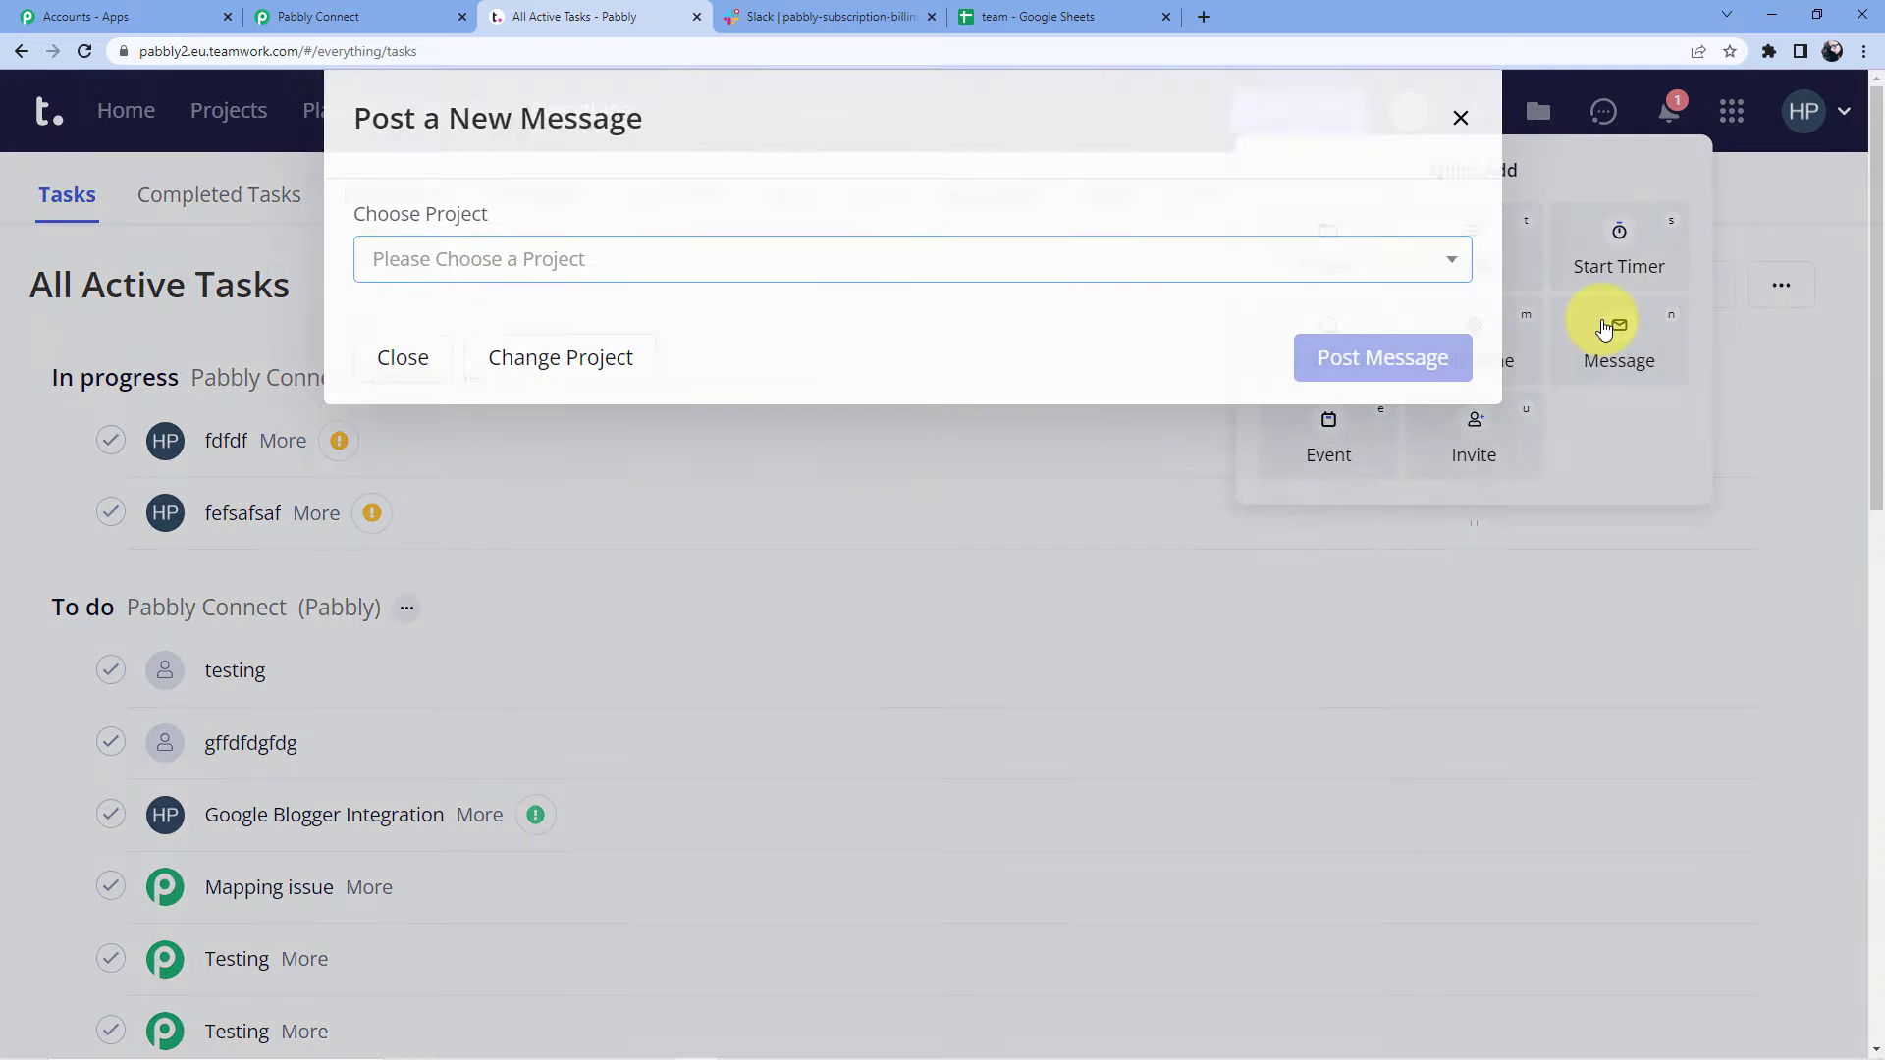
click(538, 294)
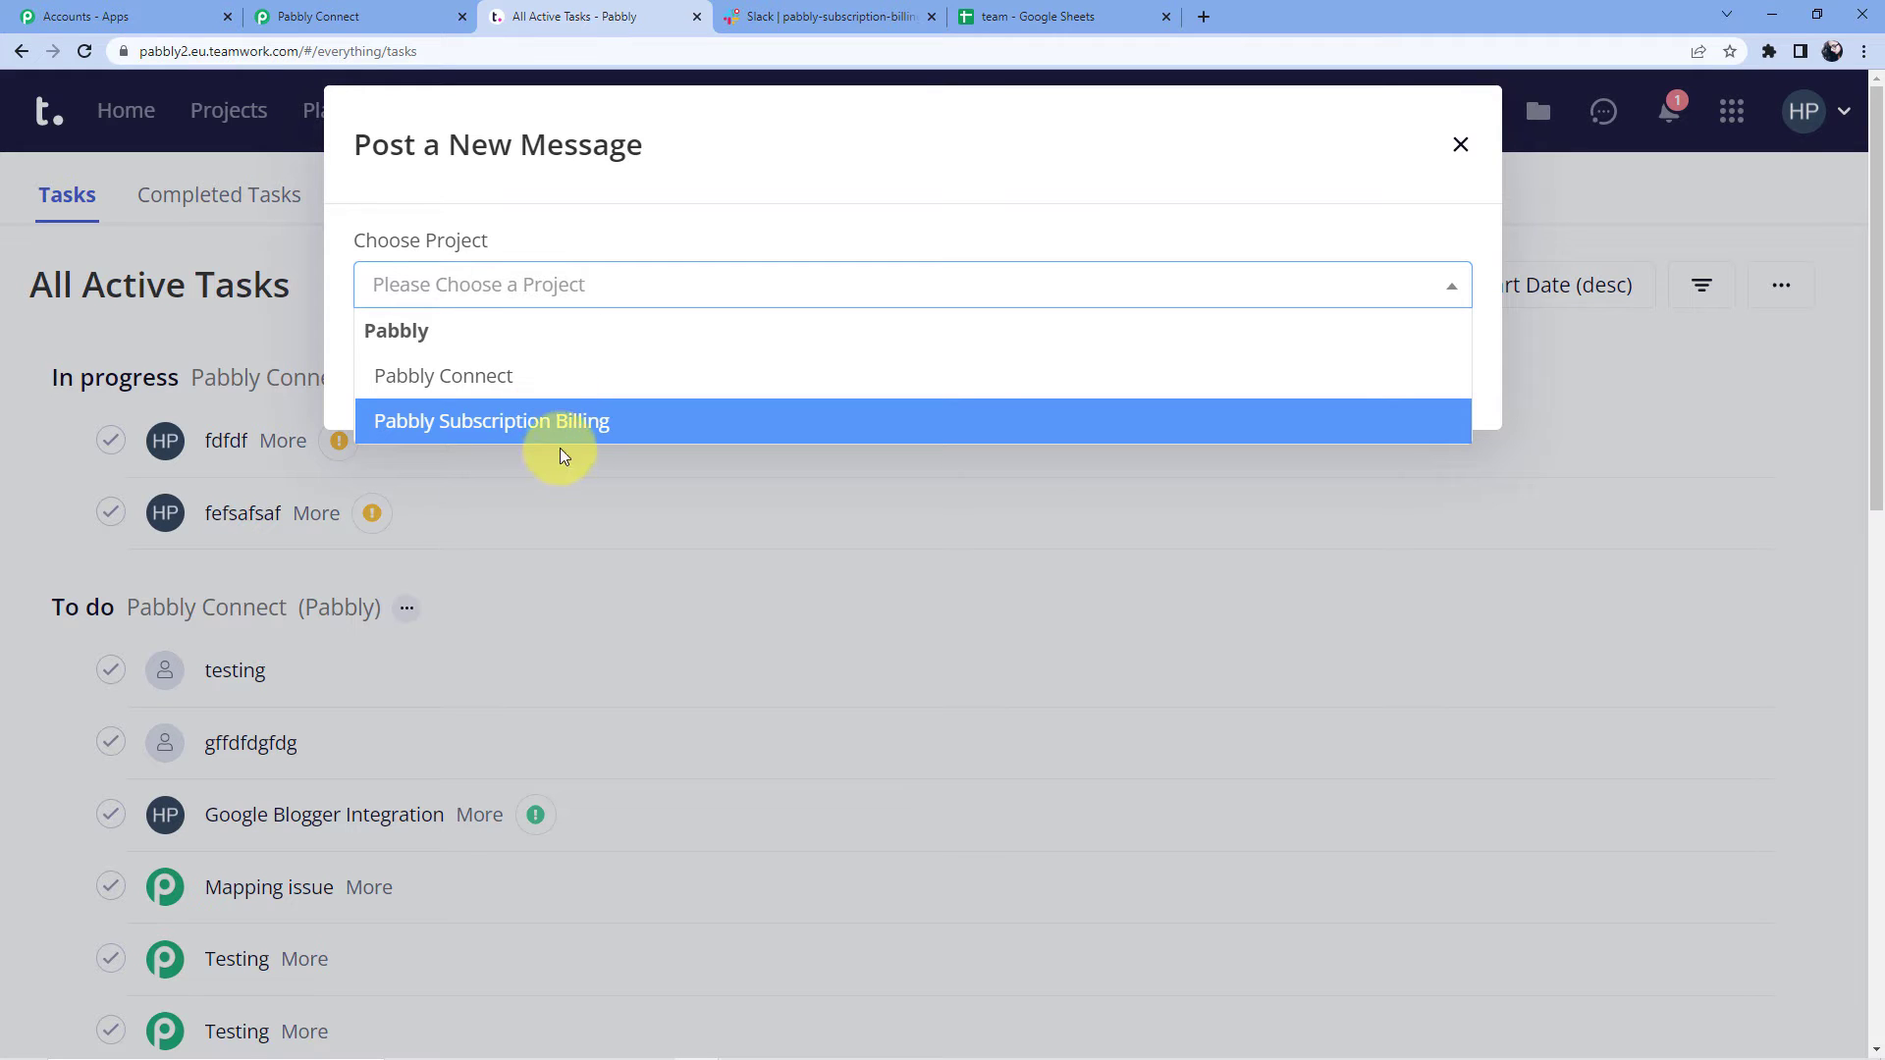
click(498, 388)
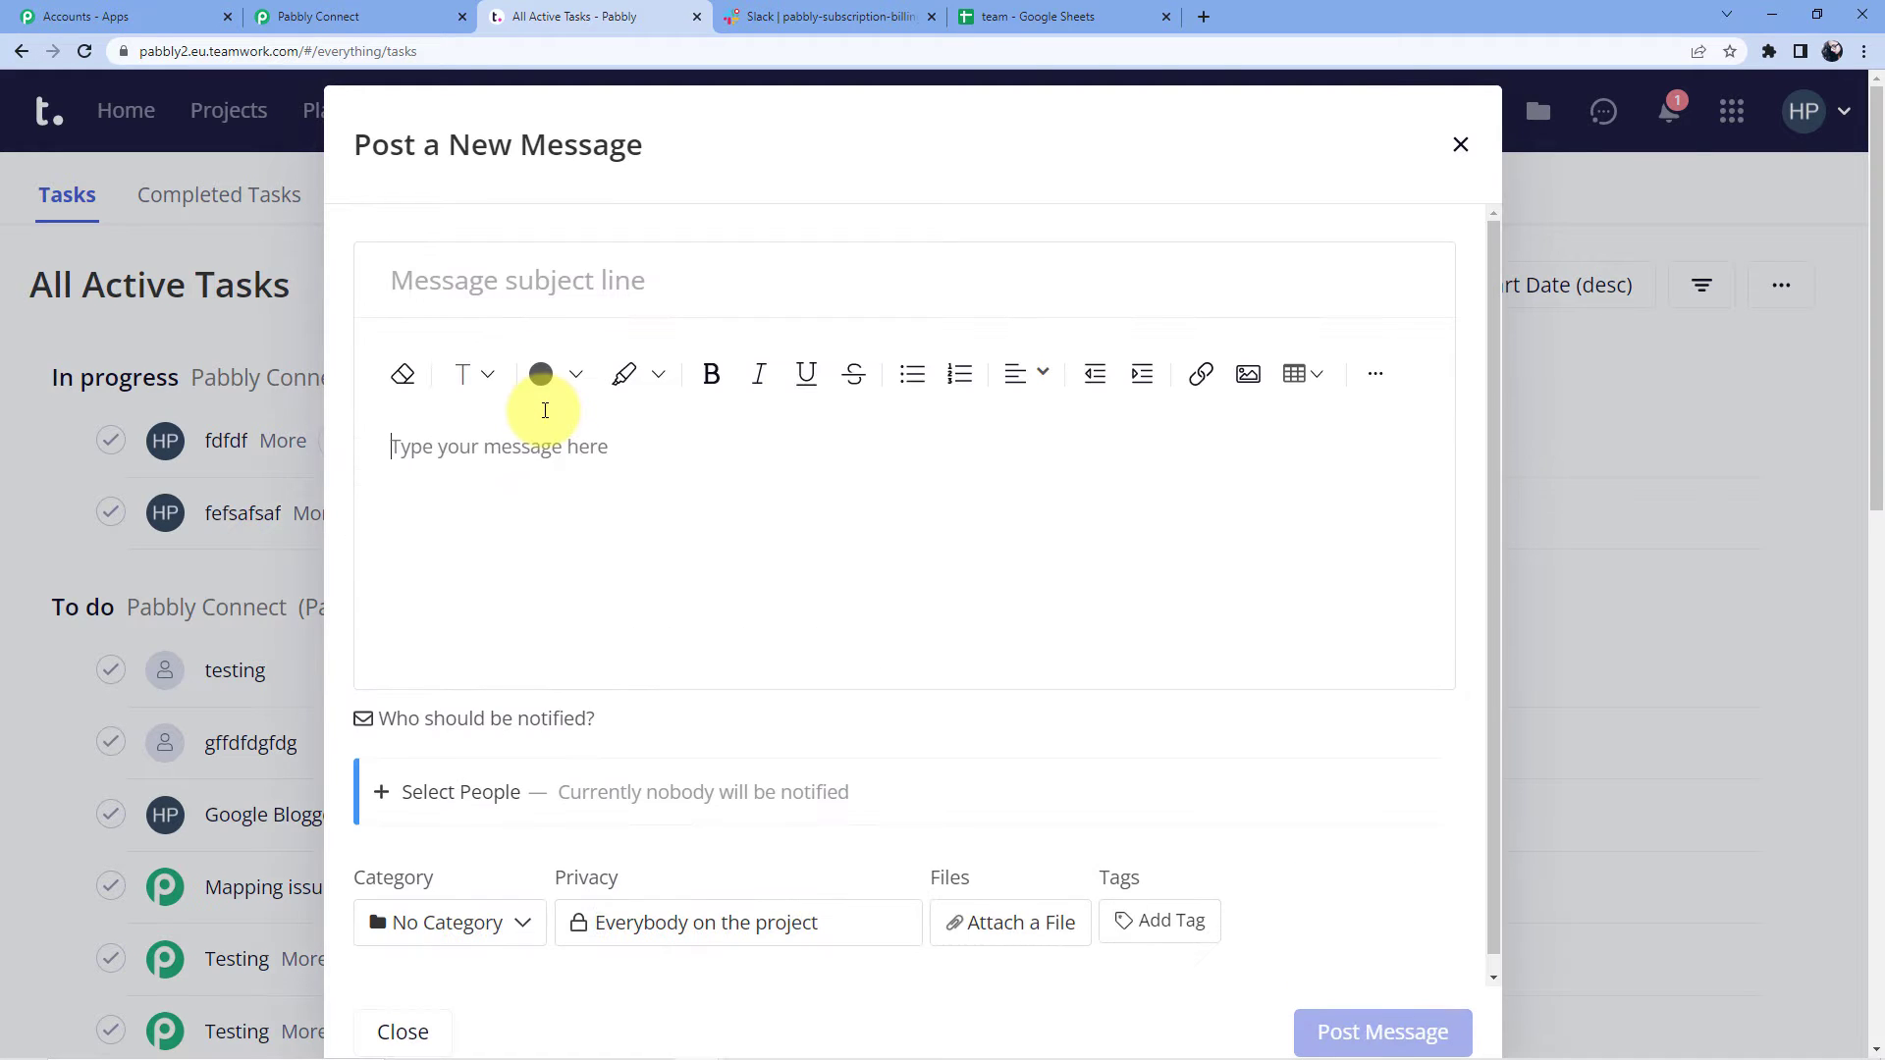
Step: Enter the subject "More Action Events" and the message "We need more action events in our Google Sheets. Kindly look at it ASAP."
click(571, 285)
text(Action)
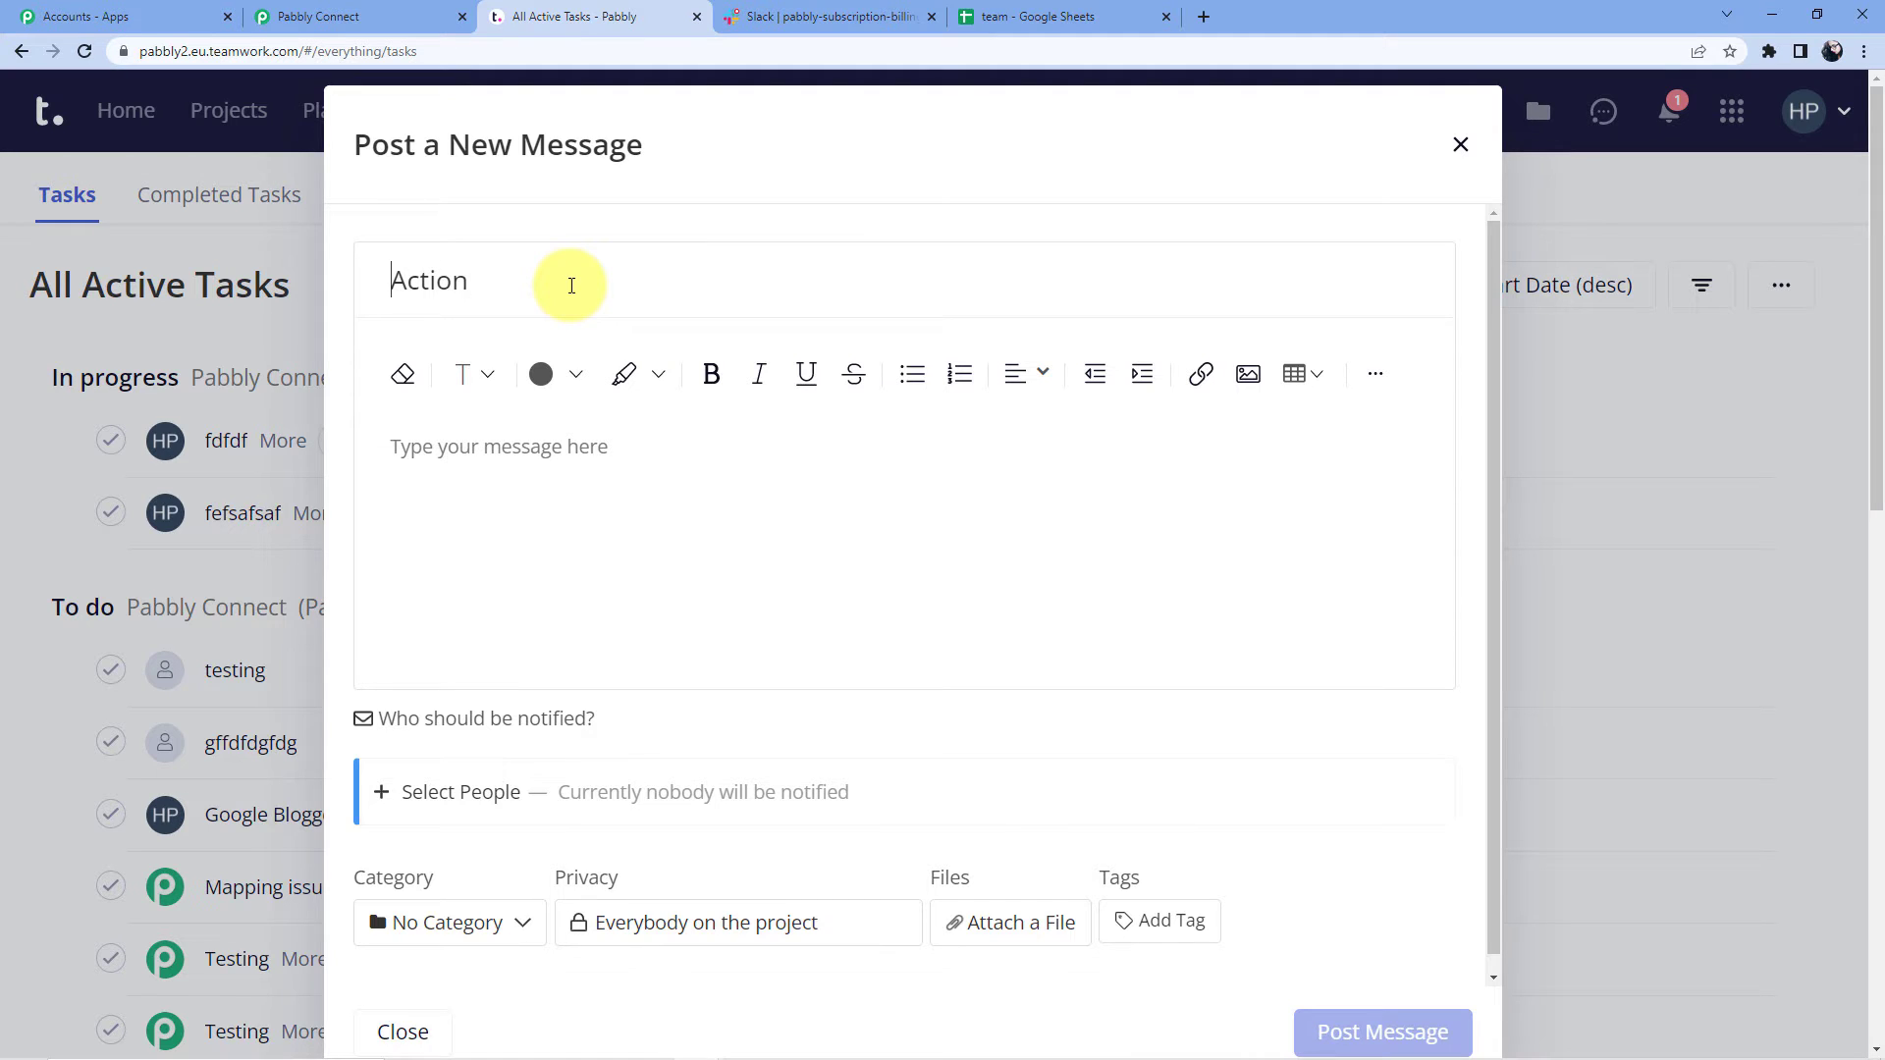
text(More)
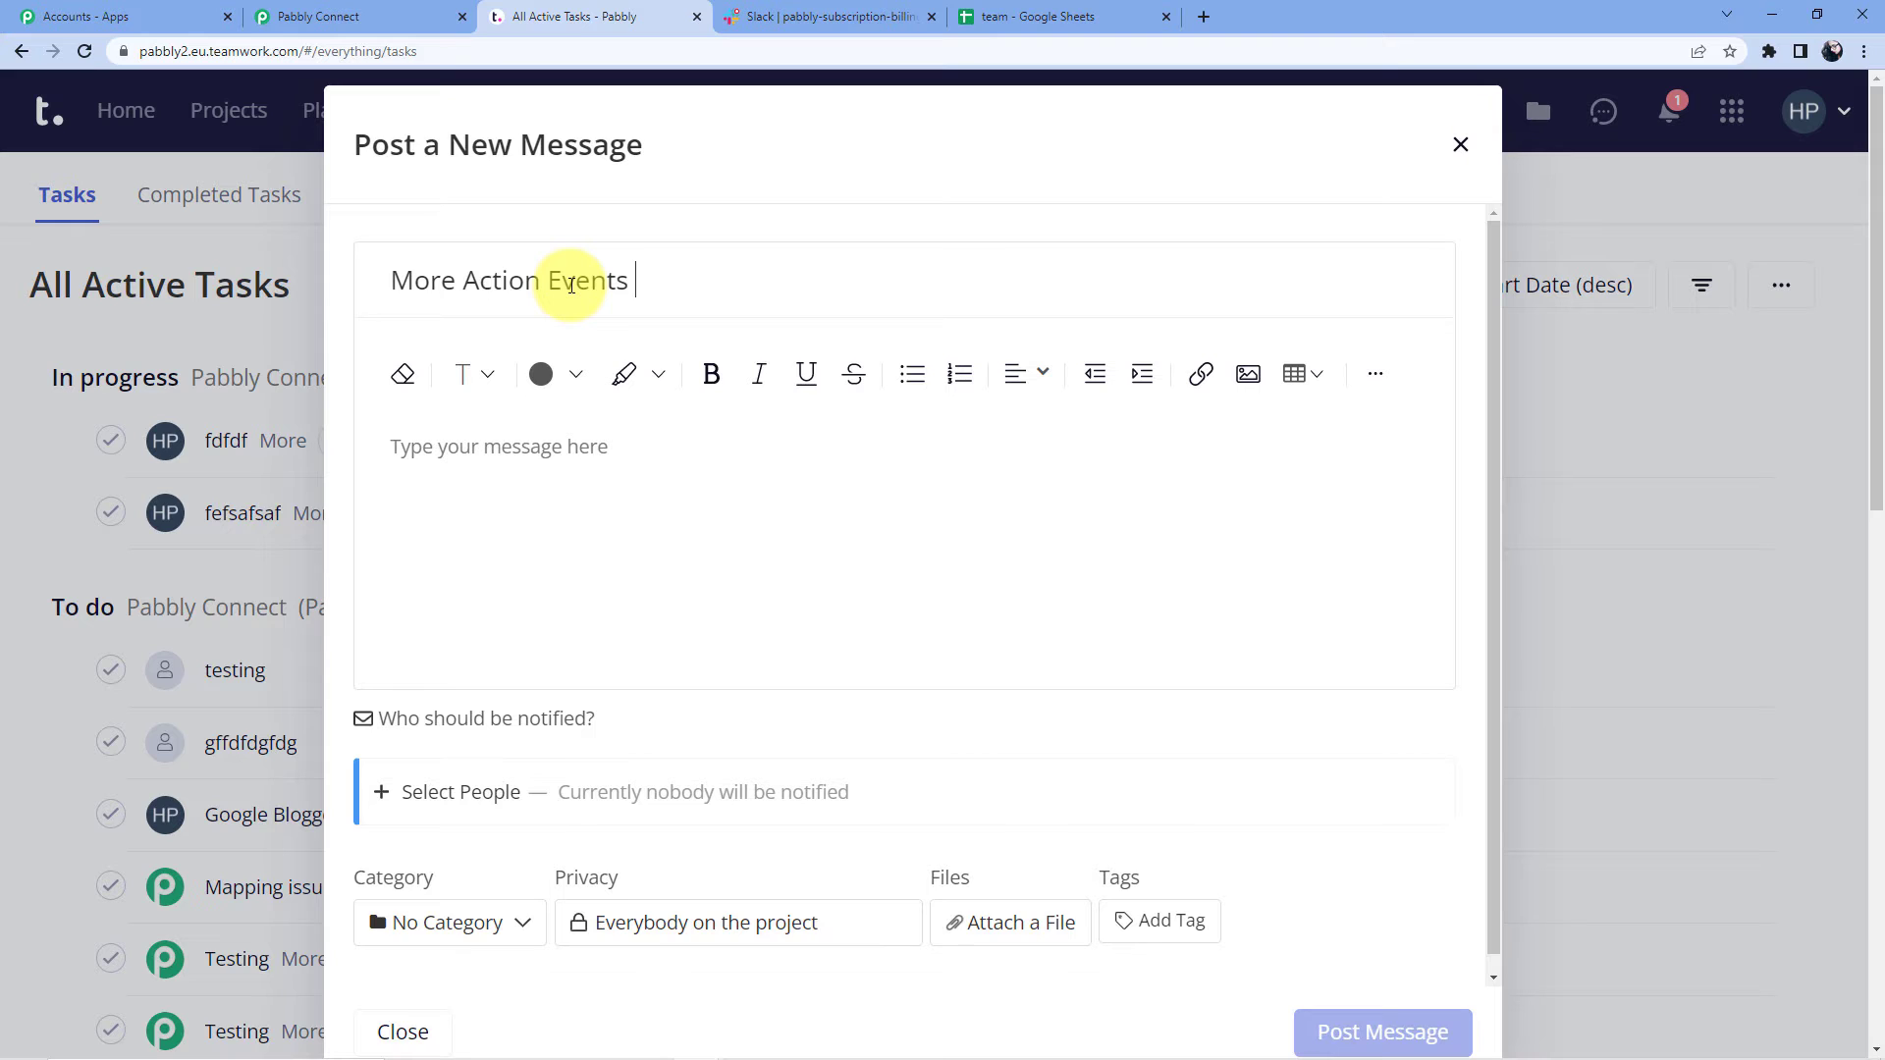
click(479, 476)
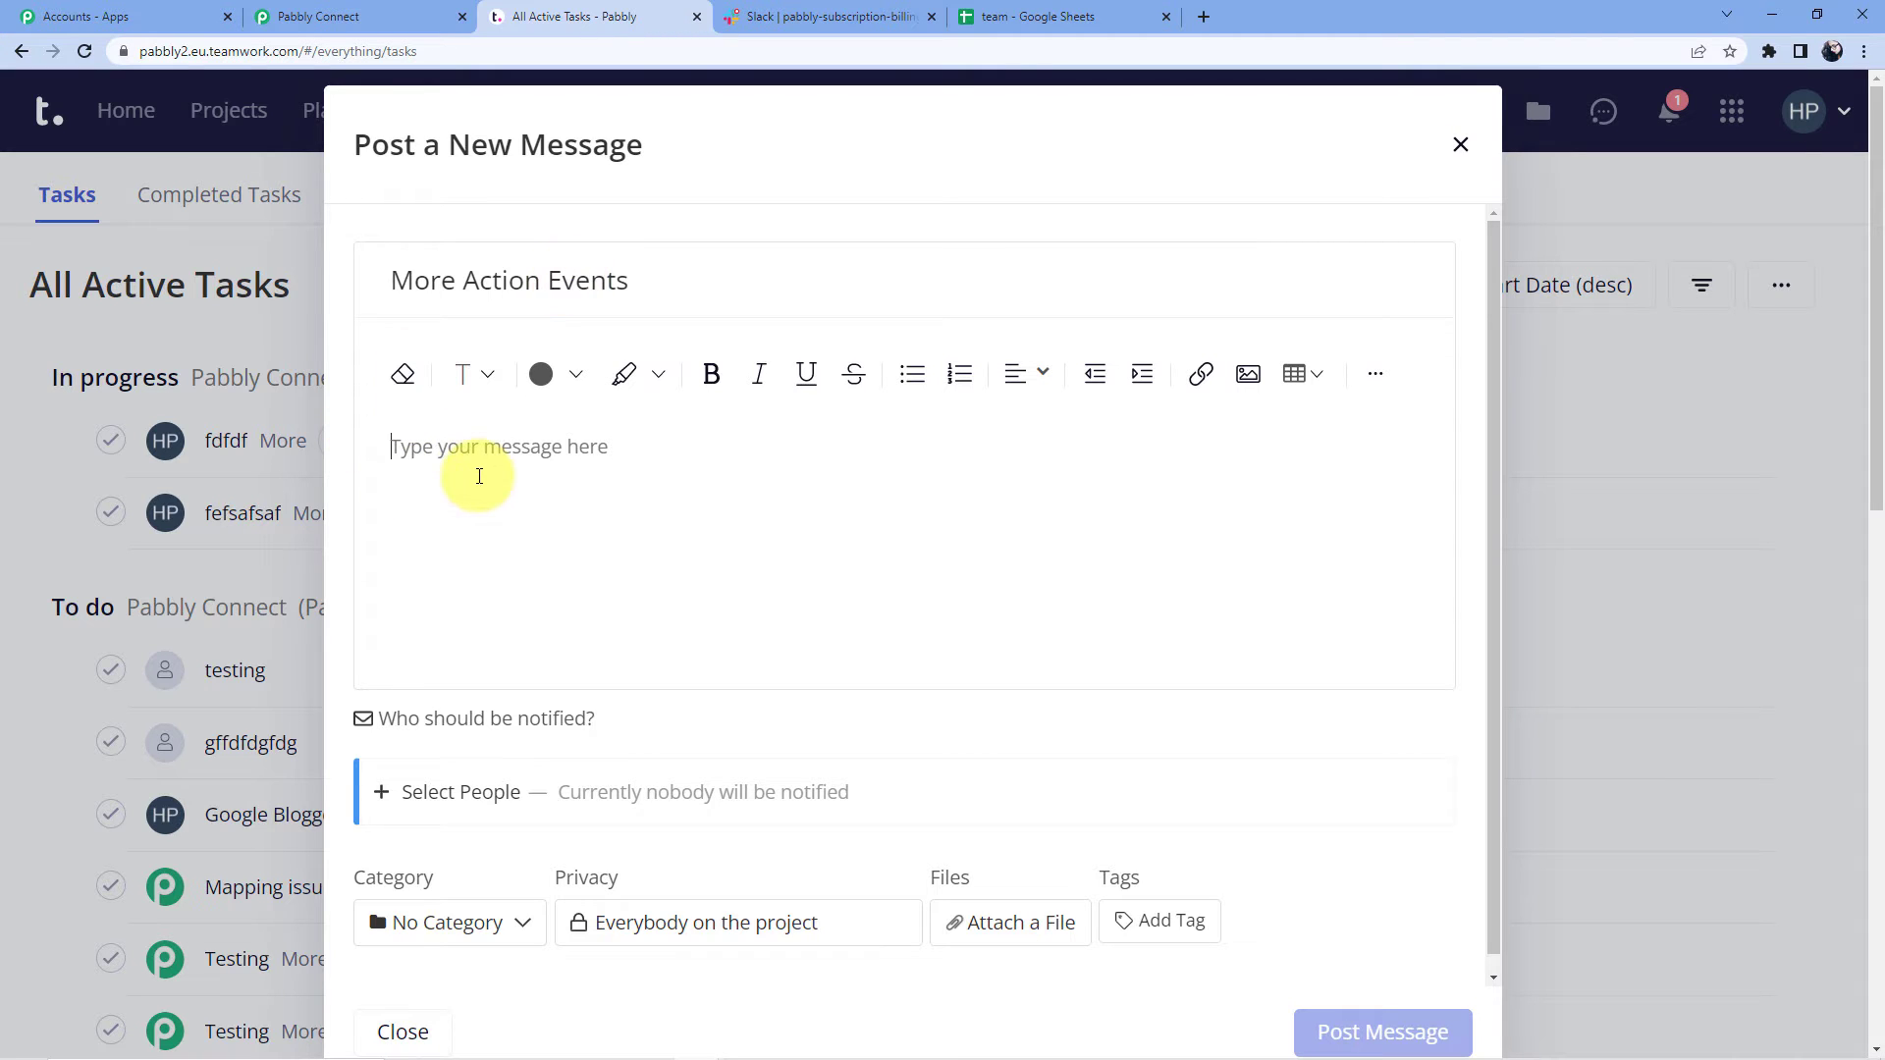
text(We need more action)
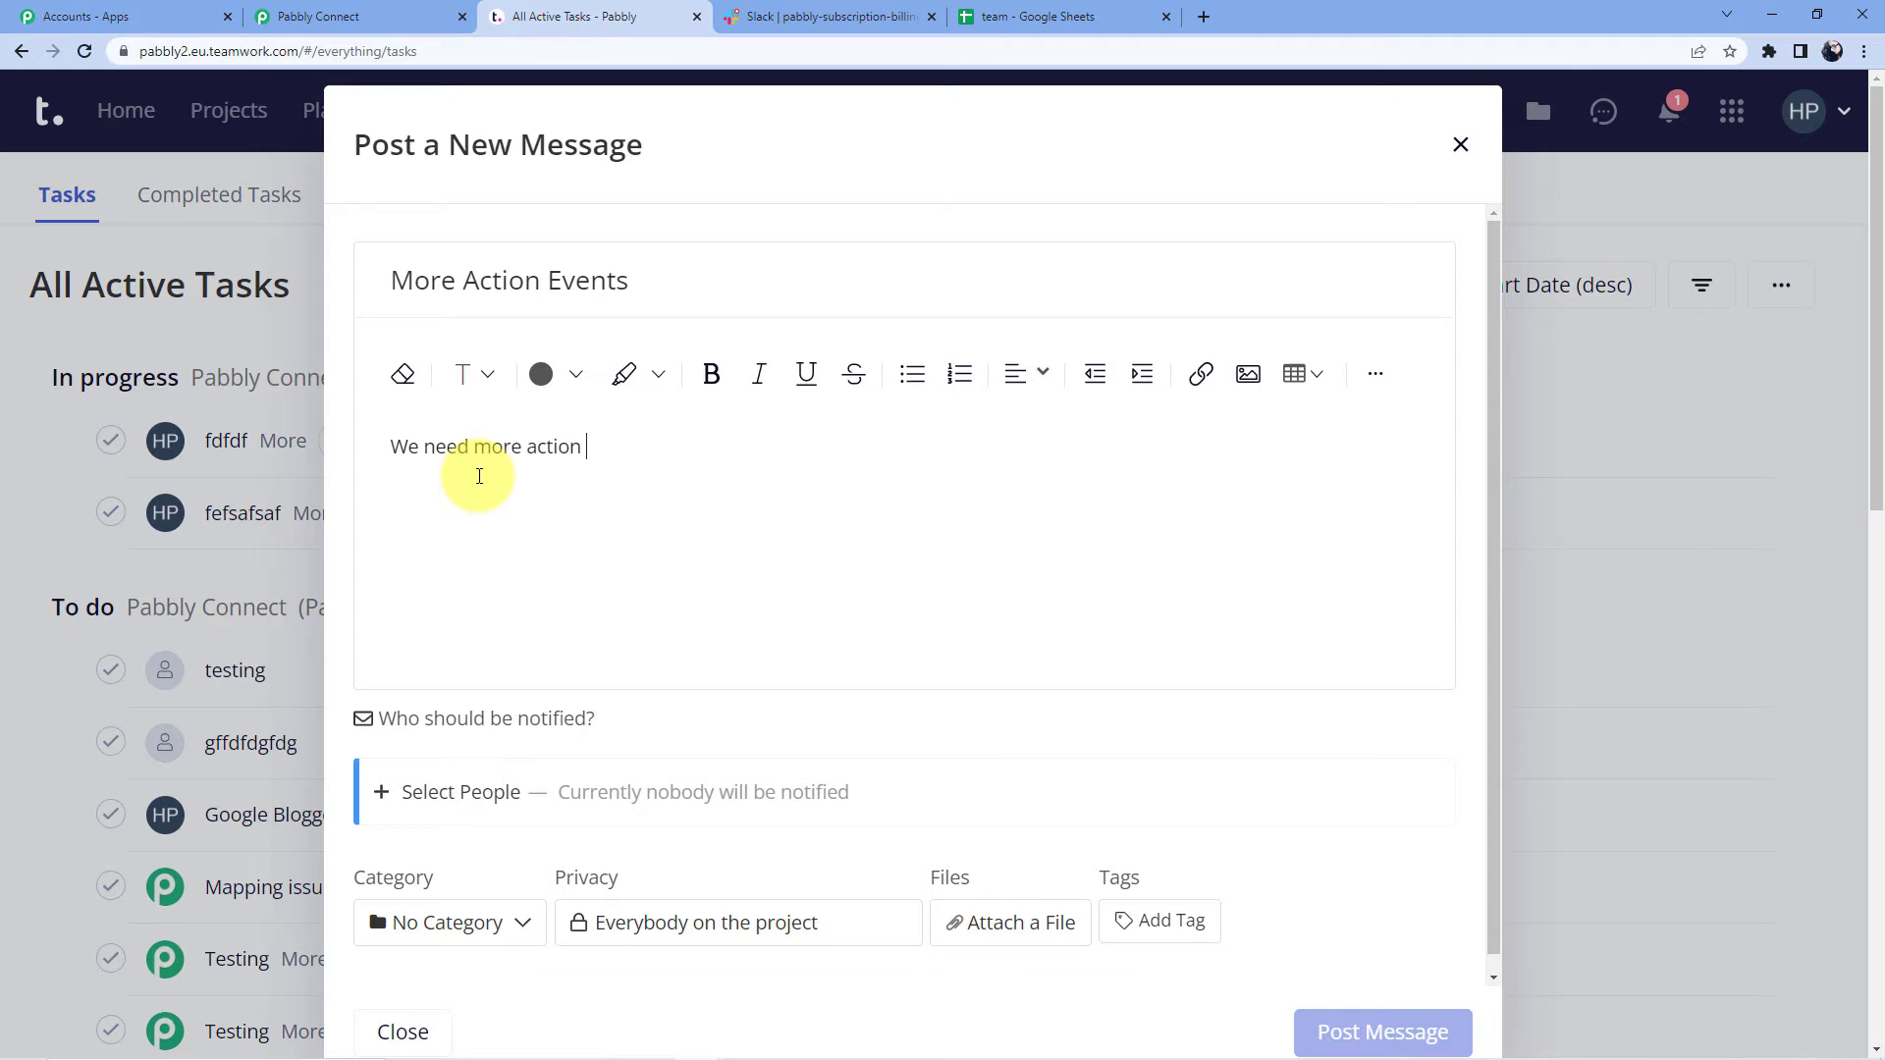
text( events in our Google Sheets. Kindly look at it ASAP.)
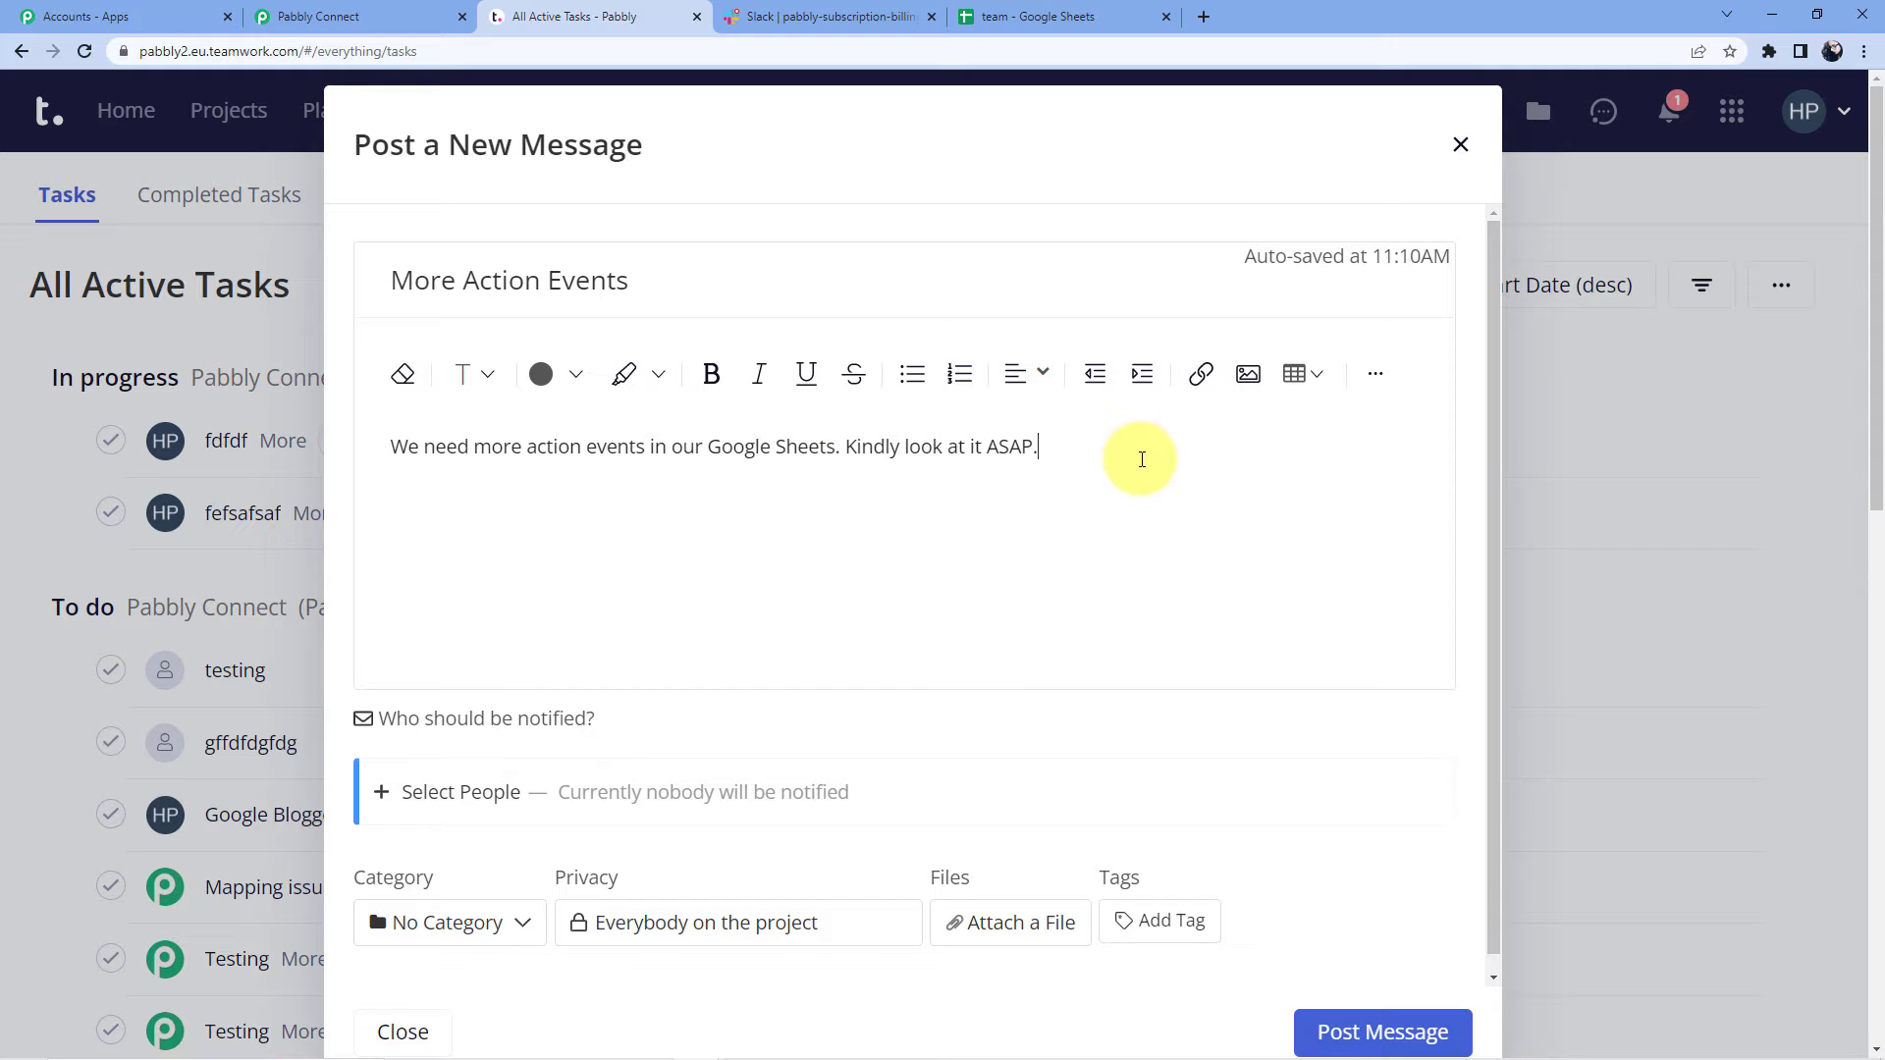
Step: Check the trigger's webhook capture status in Pabbly Connect and post the Teamwork message without notifying anyone
scroll(1435, 897, down, 4)
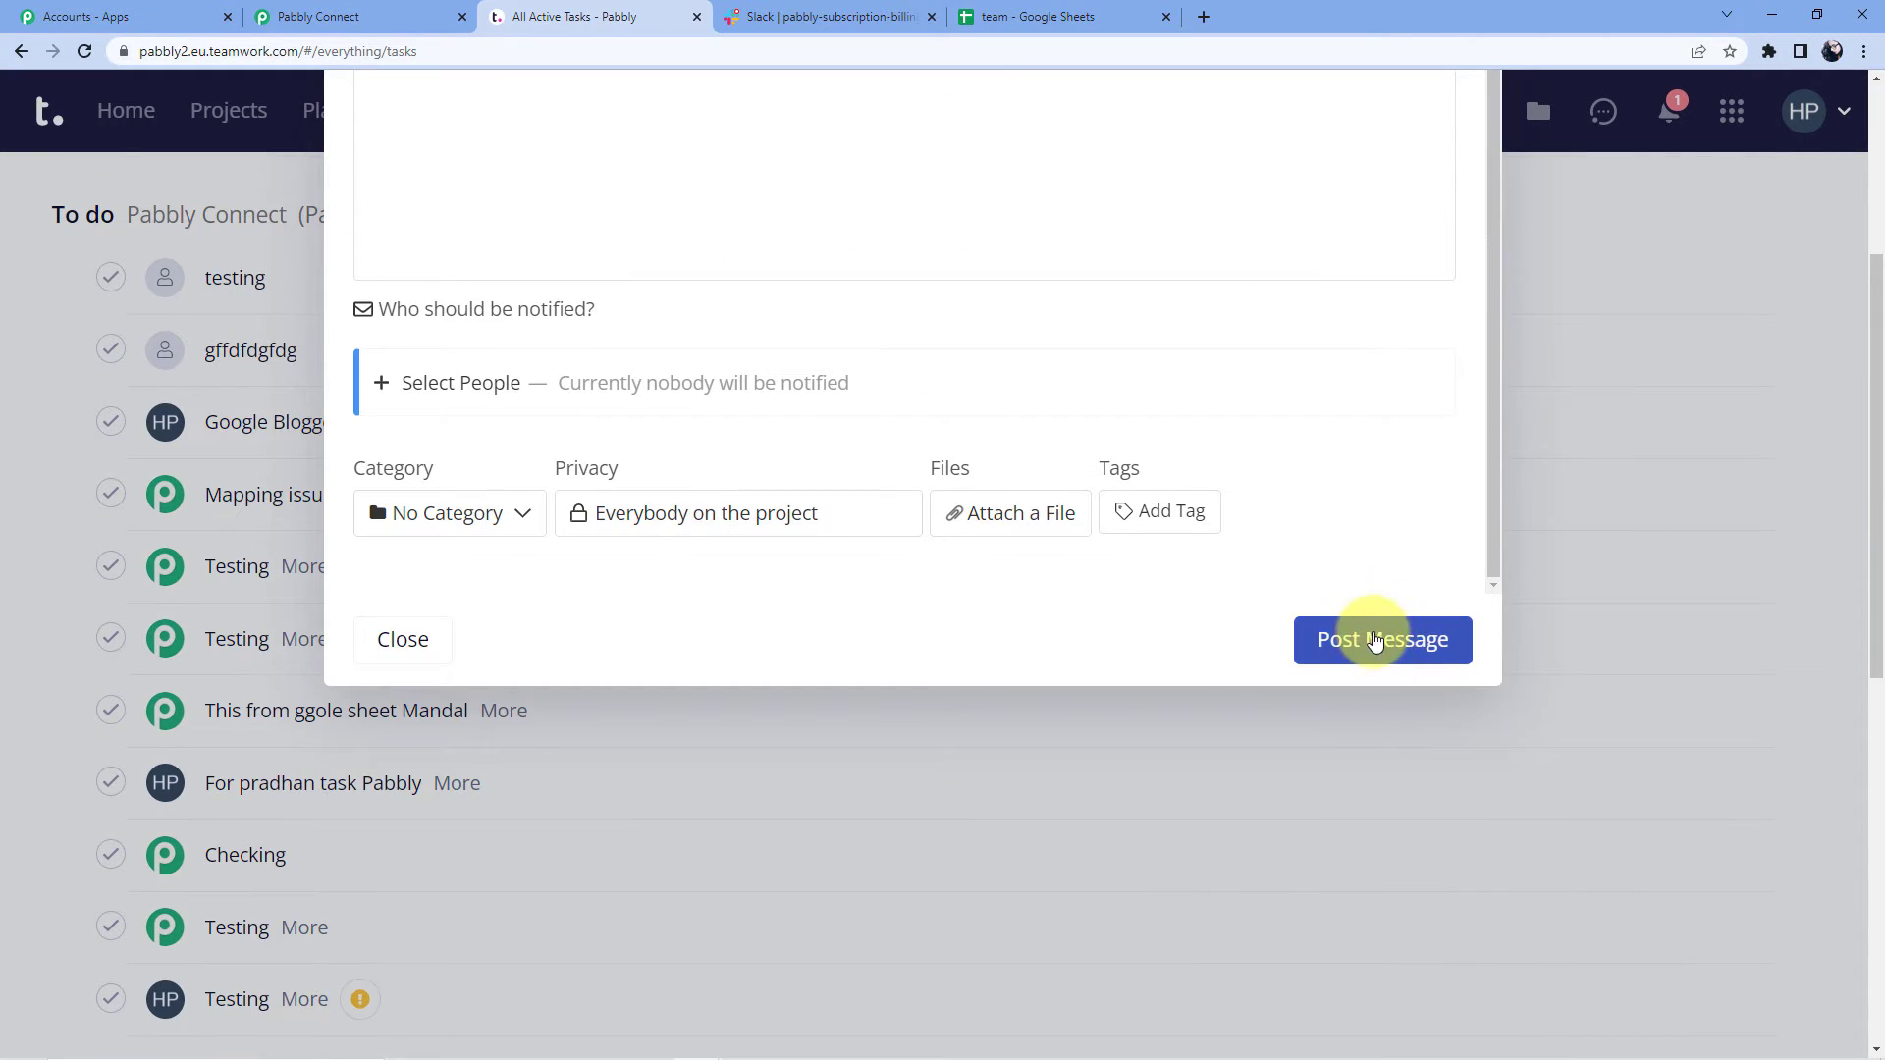
click(318, 17)
scroll(658, 583, down, 3)
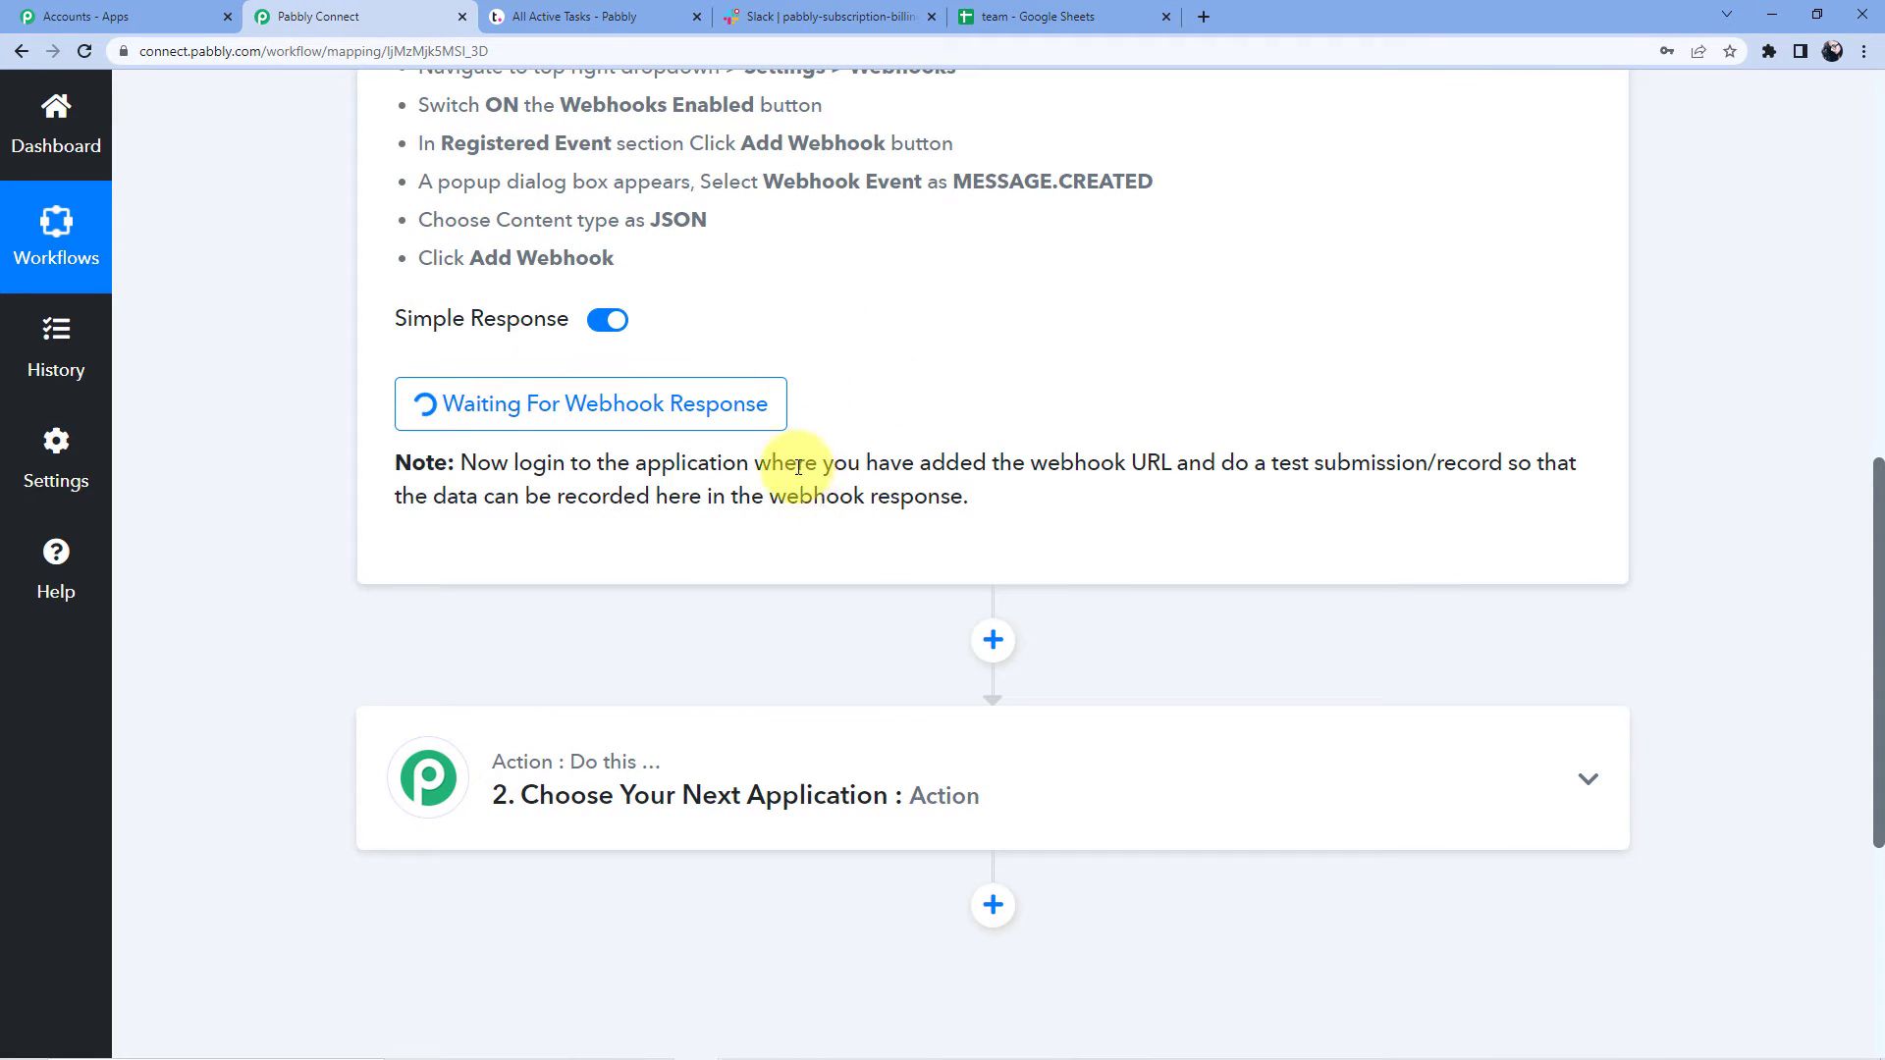
click(599, 17)
click(1396, 633)
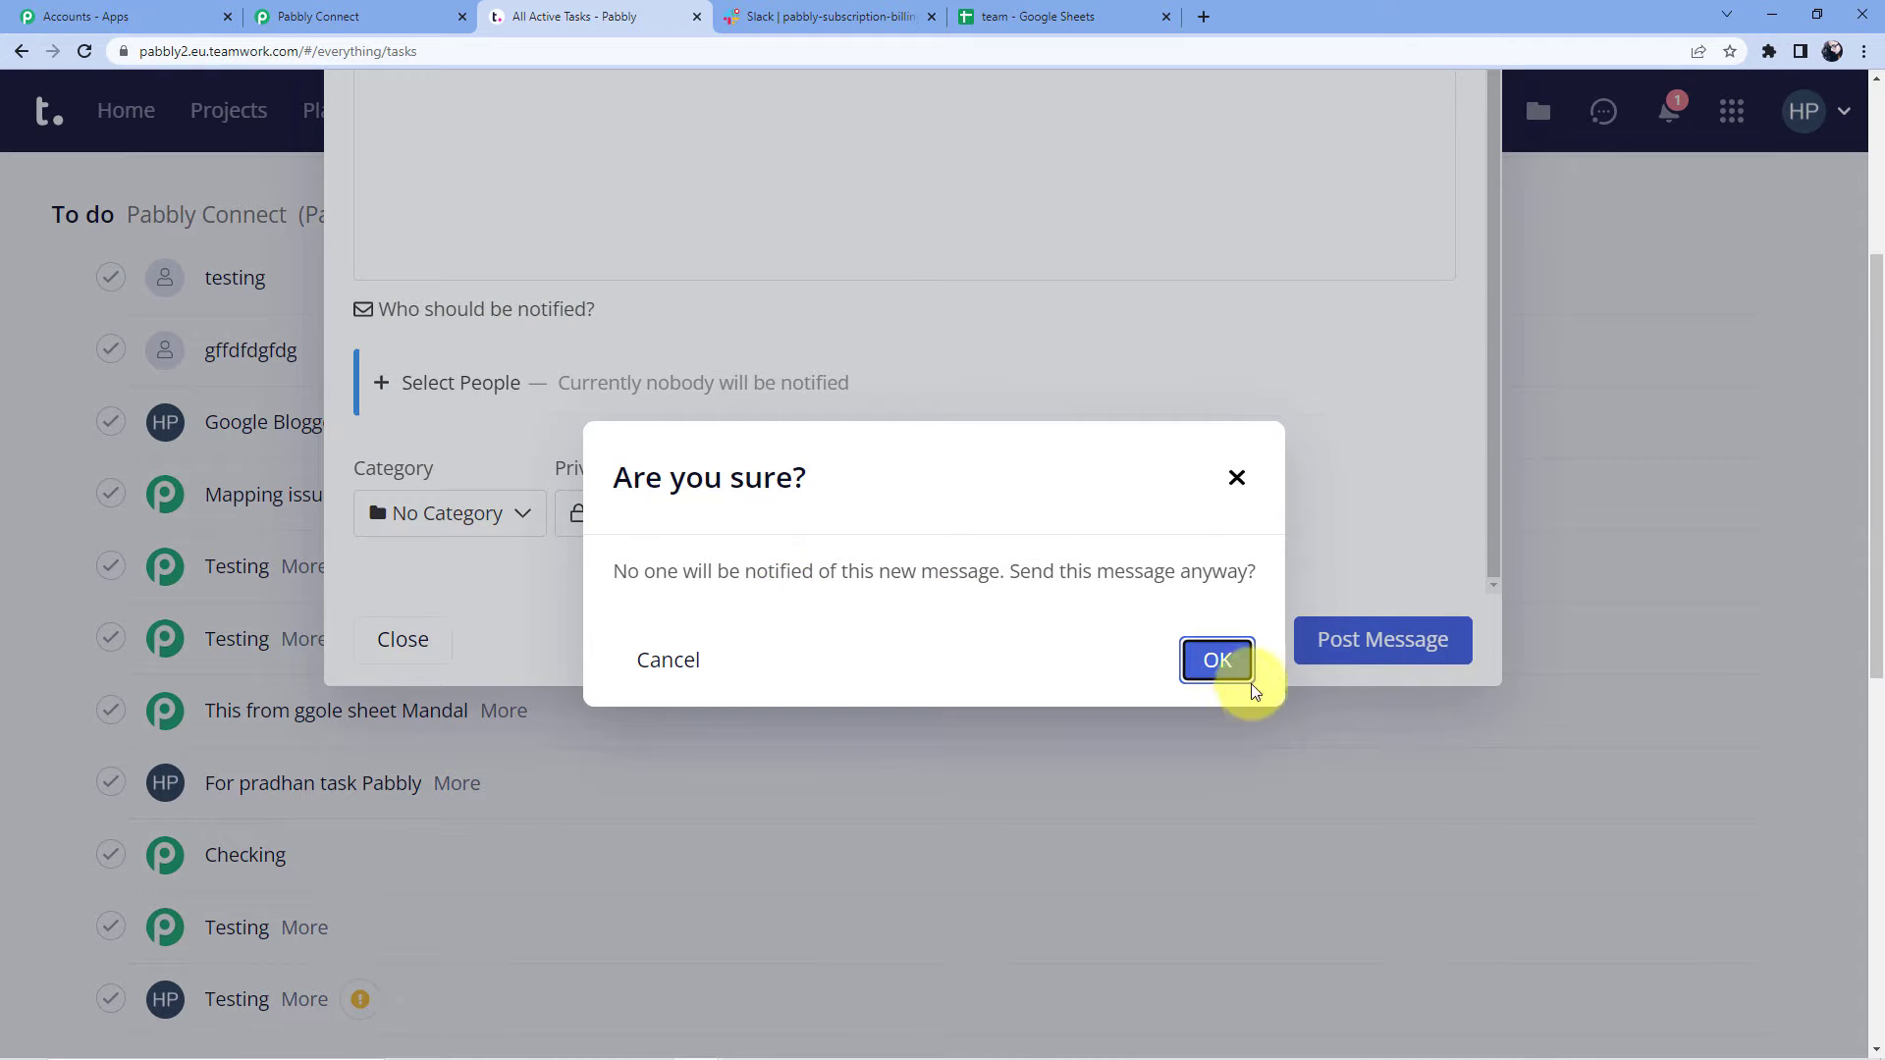
click(1222, 663)
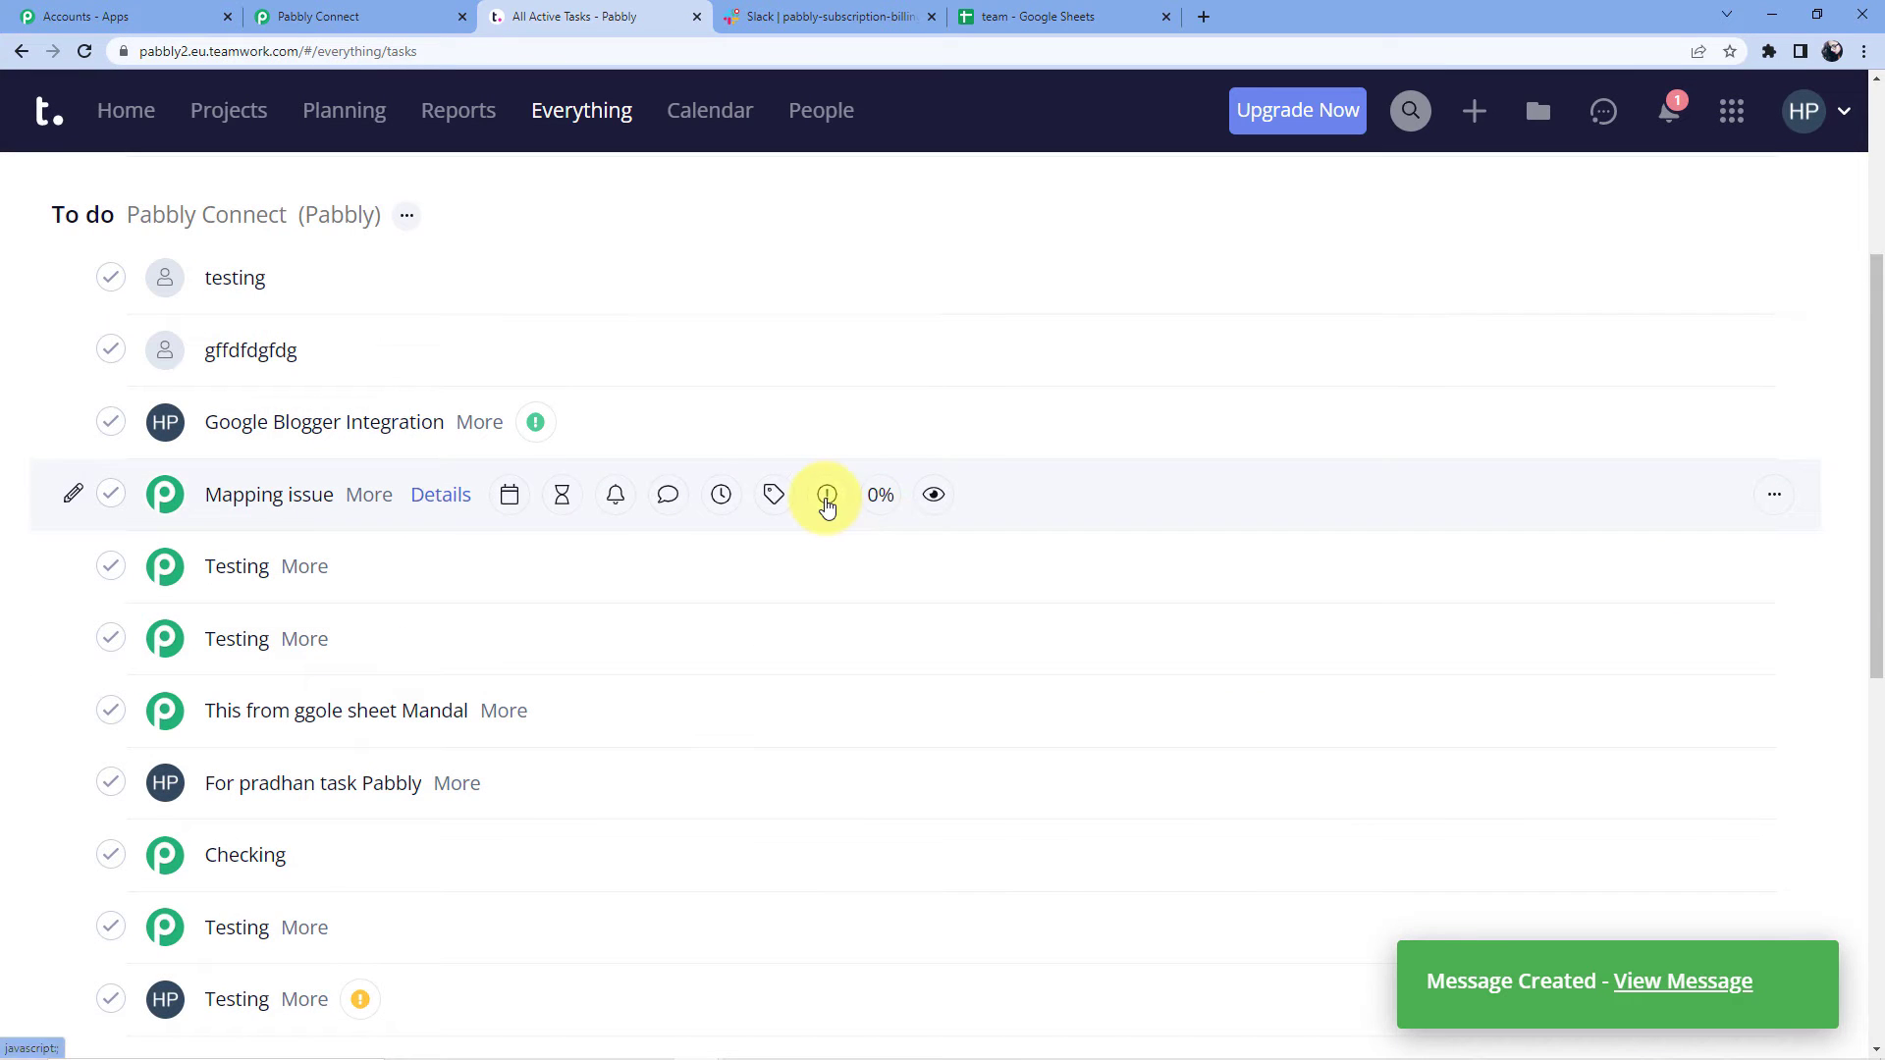
Step: Switch to Pabbly Connect and examine the captured webhook response, including the event creator's first and last name
click(361, 14)
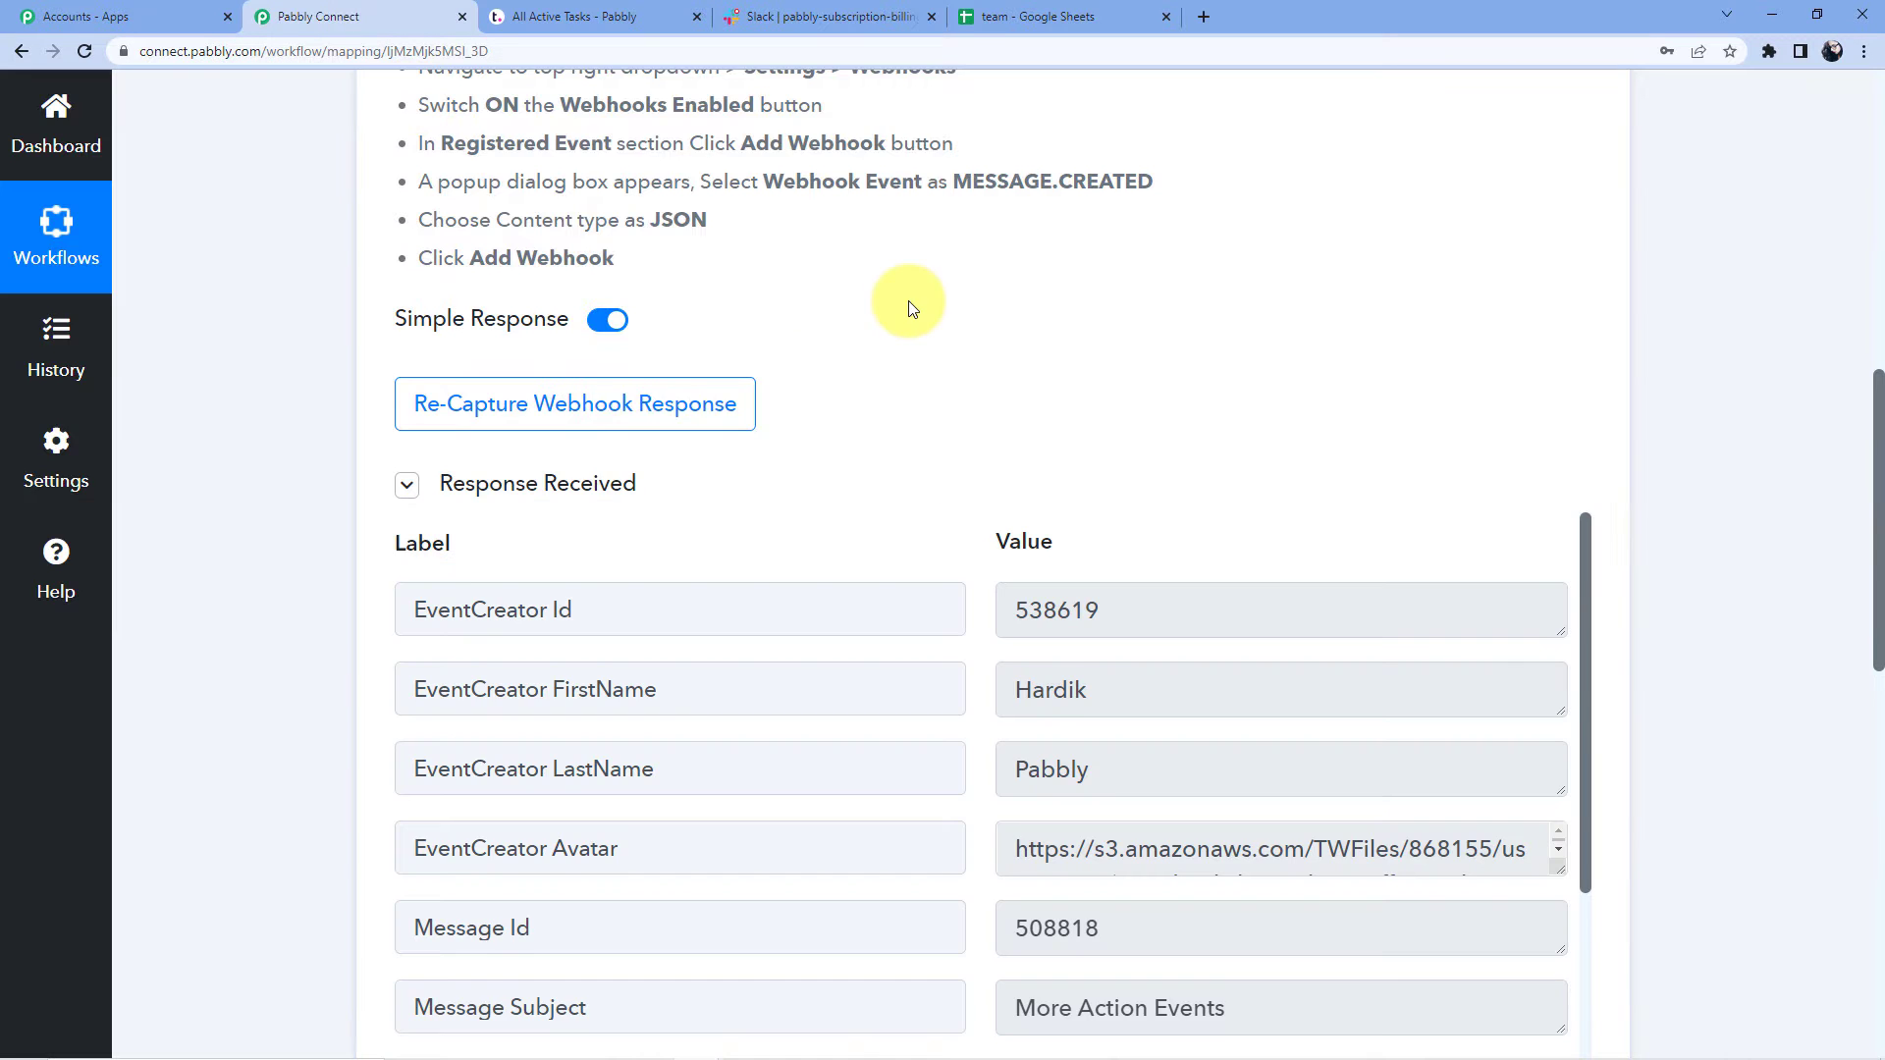
scroll(904, 302, down, 3)
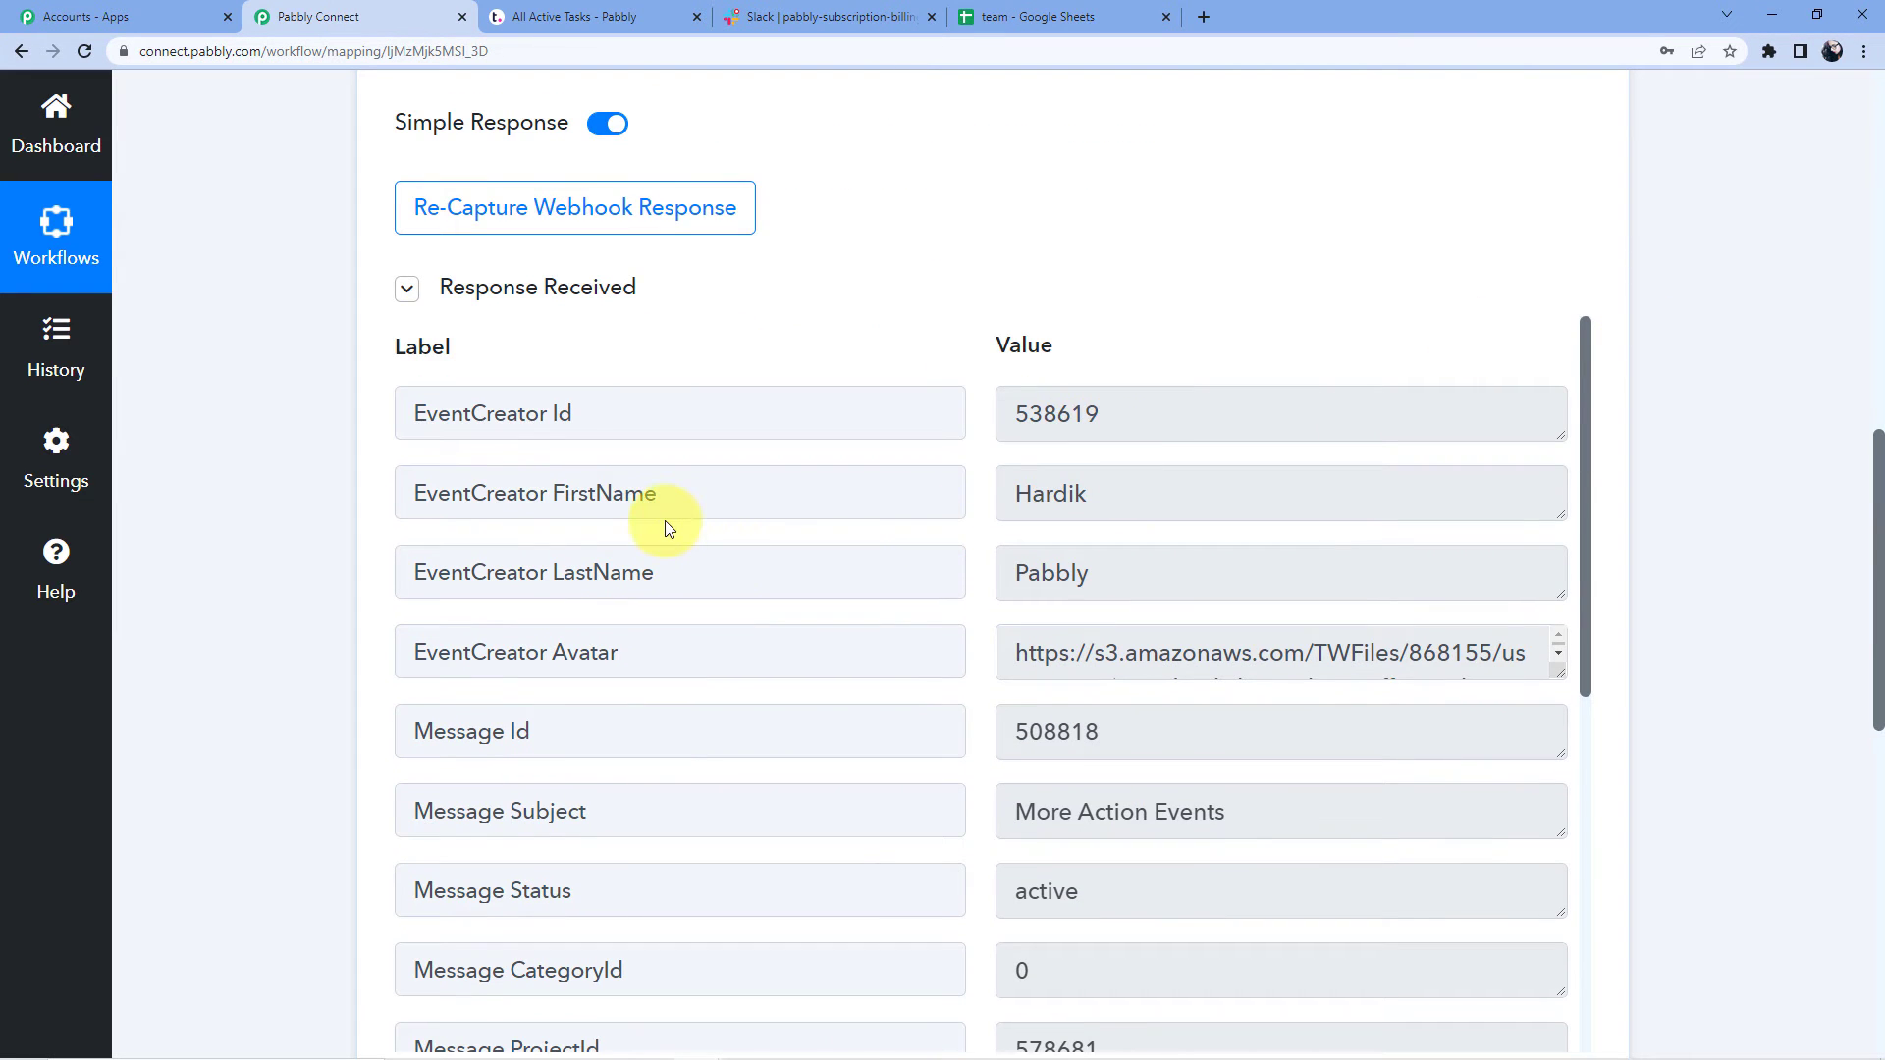
drag(1087, 493, 1027, 587)
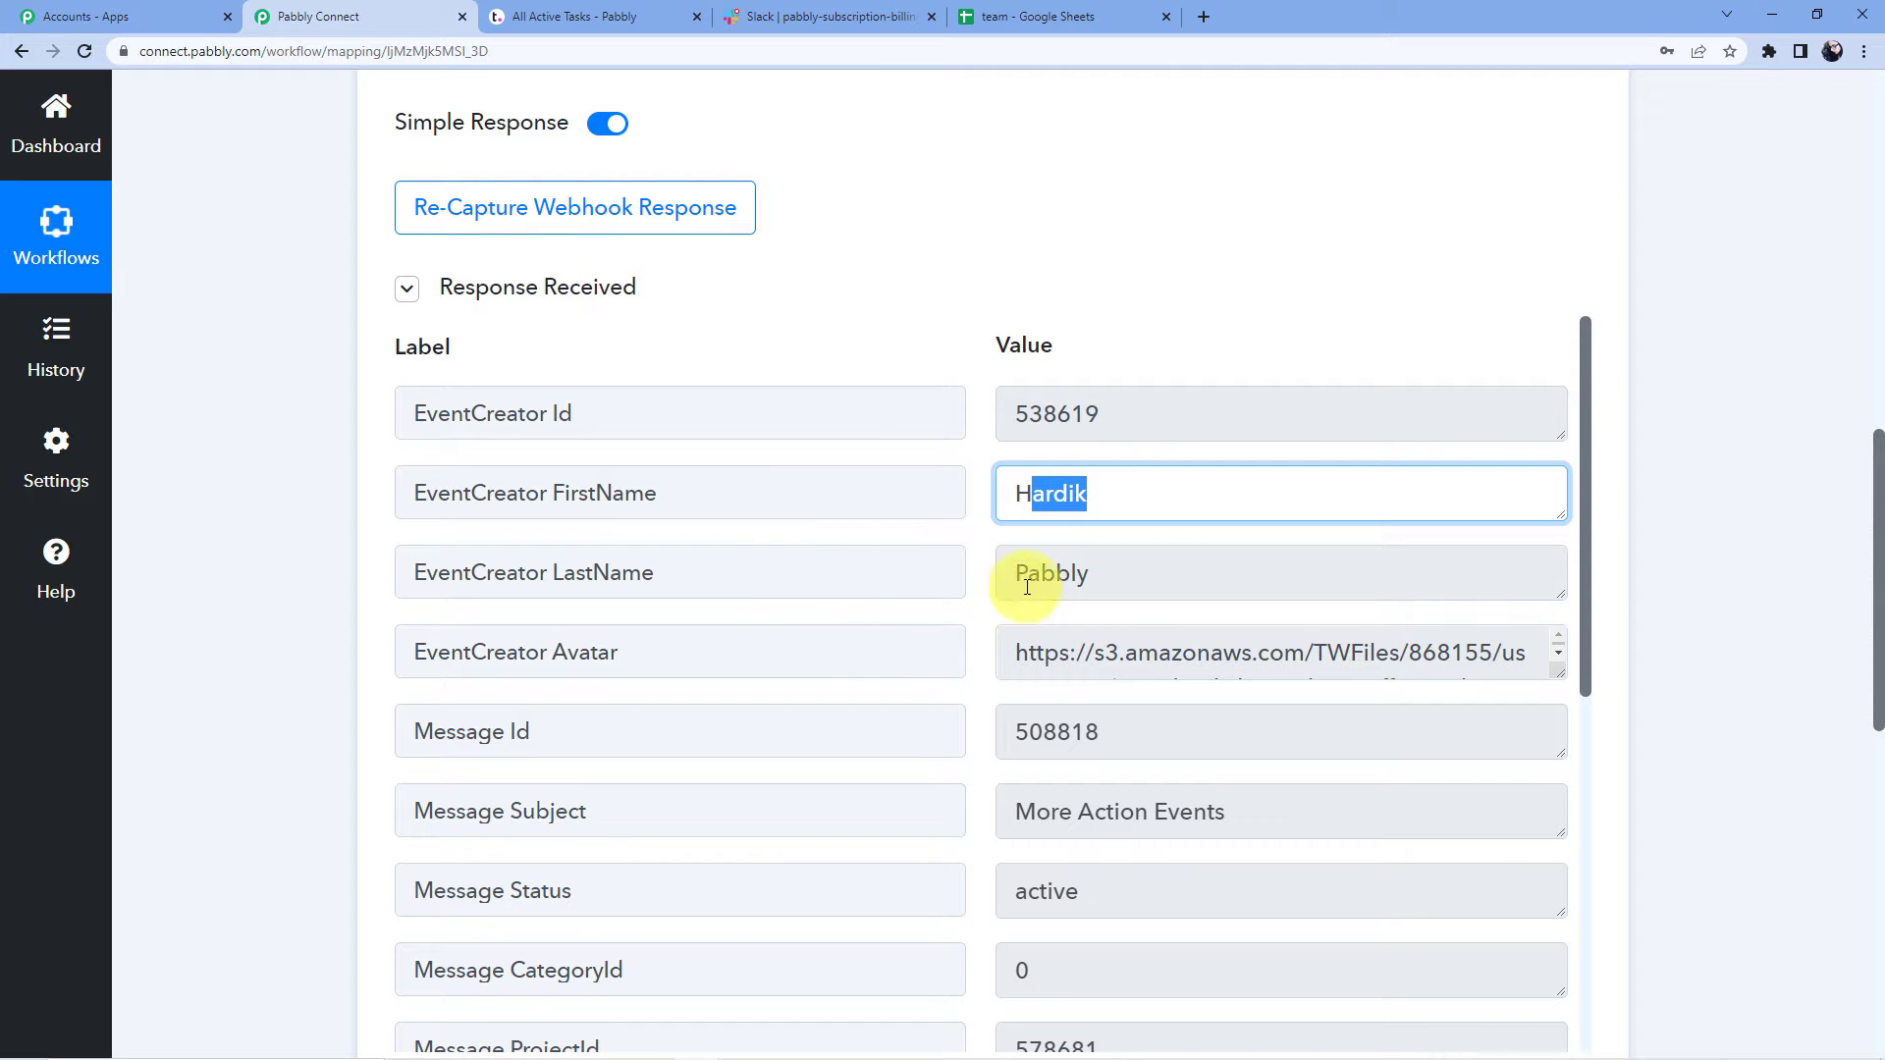
double_click(1029, 577)
scroll(1199, 547, down, 6)
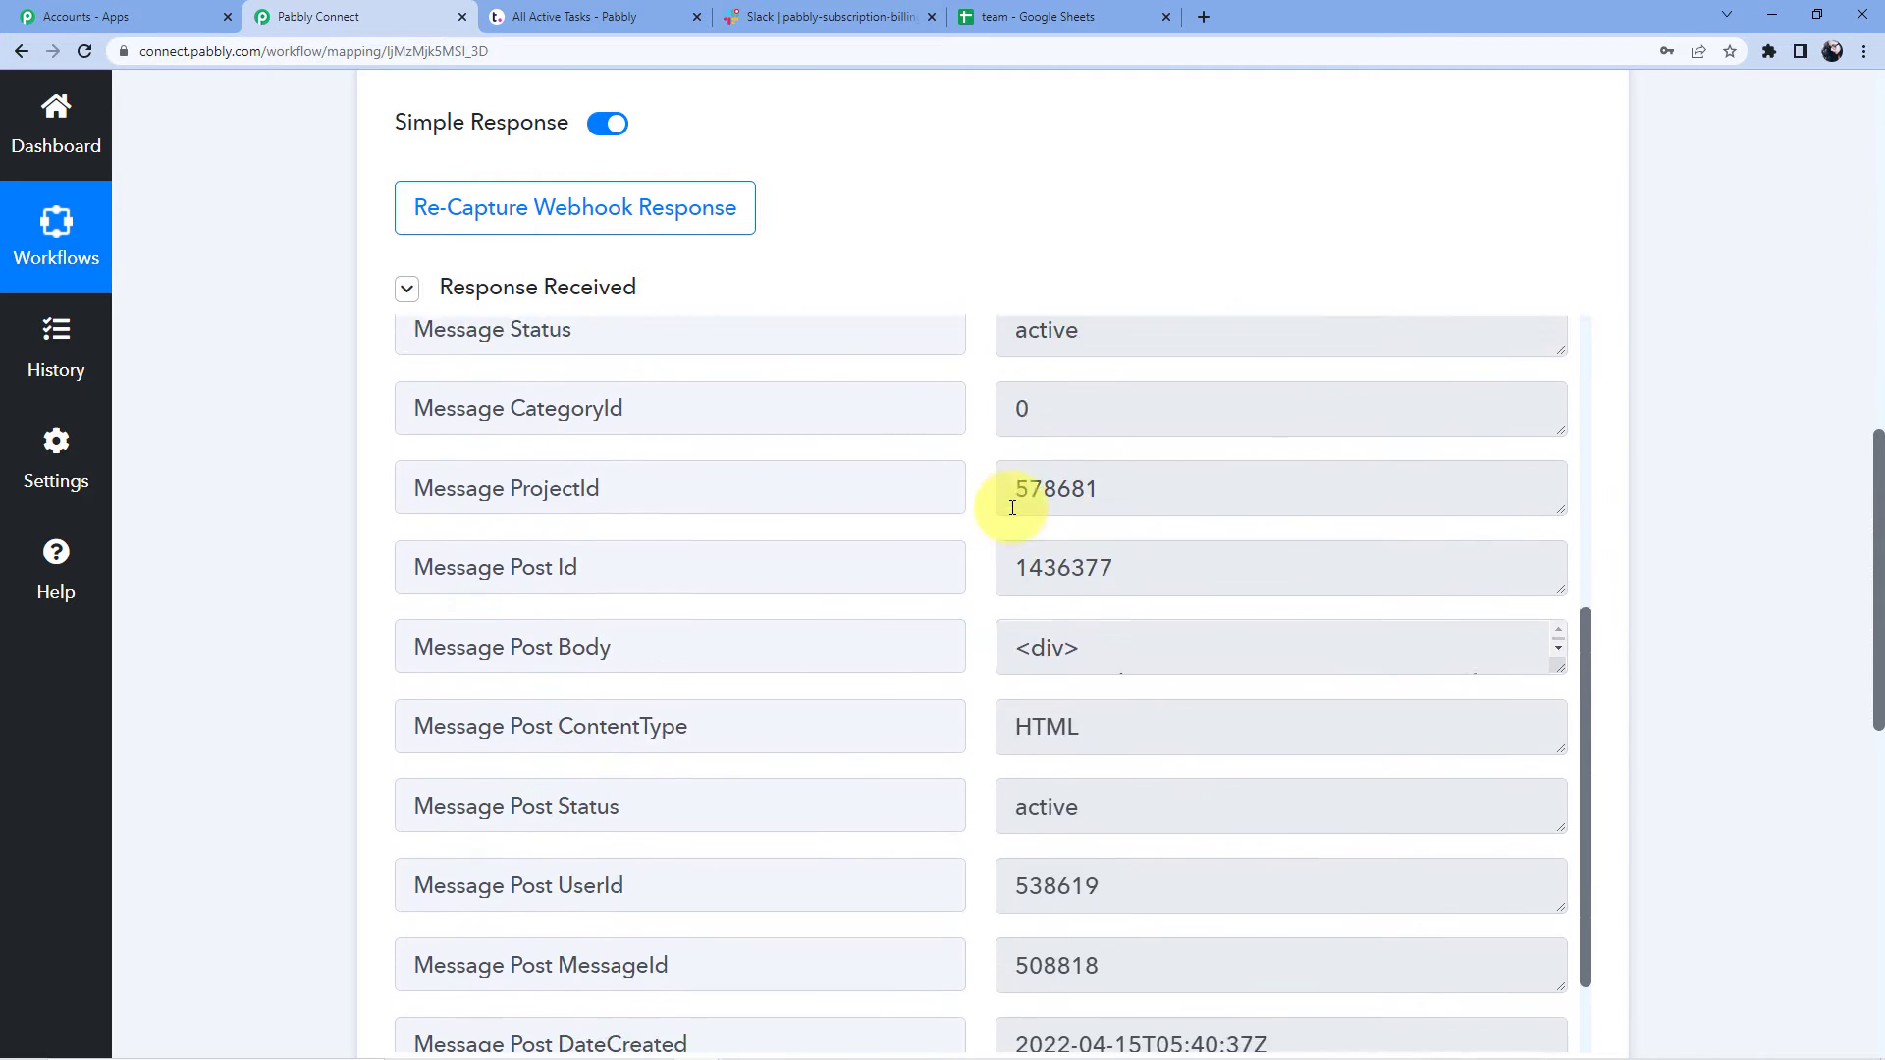
scroll(1011, 505, down, 2)
scroll(1052, 513, up, 5)
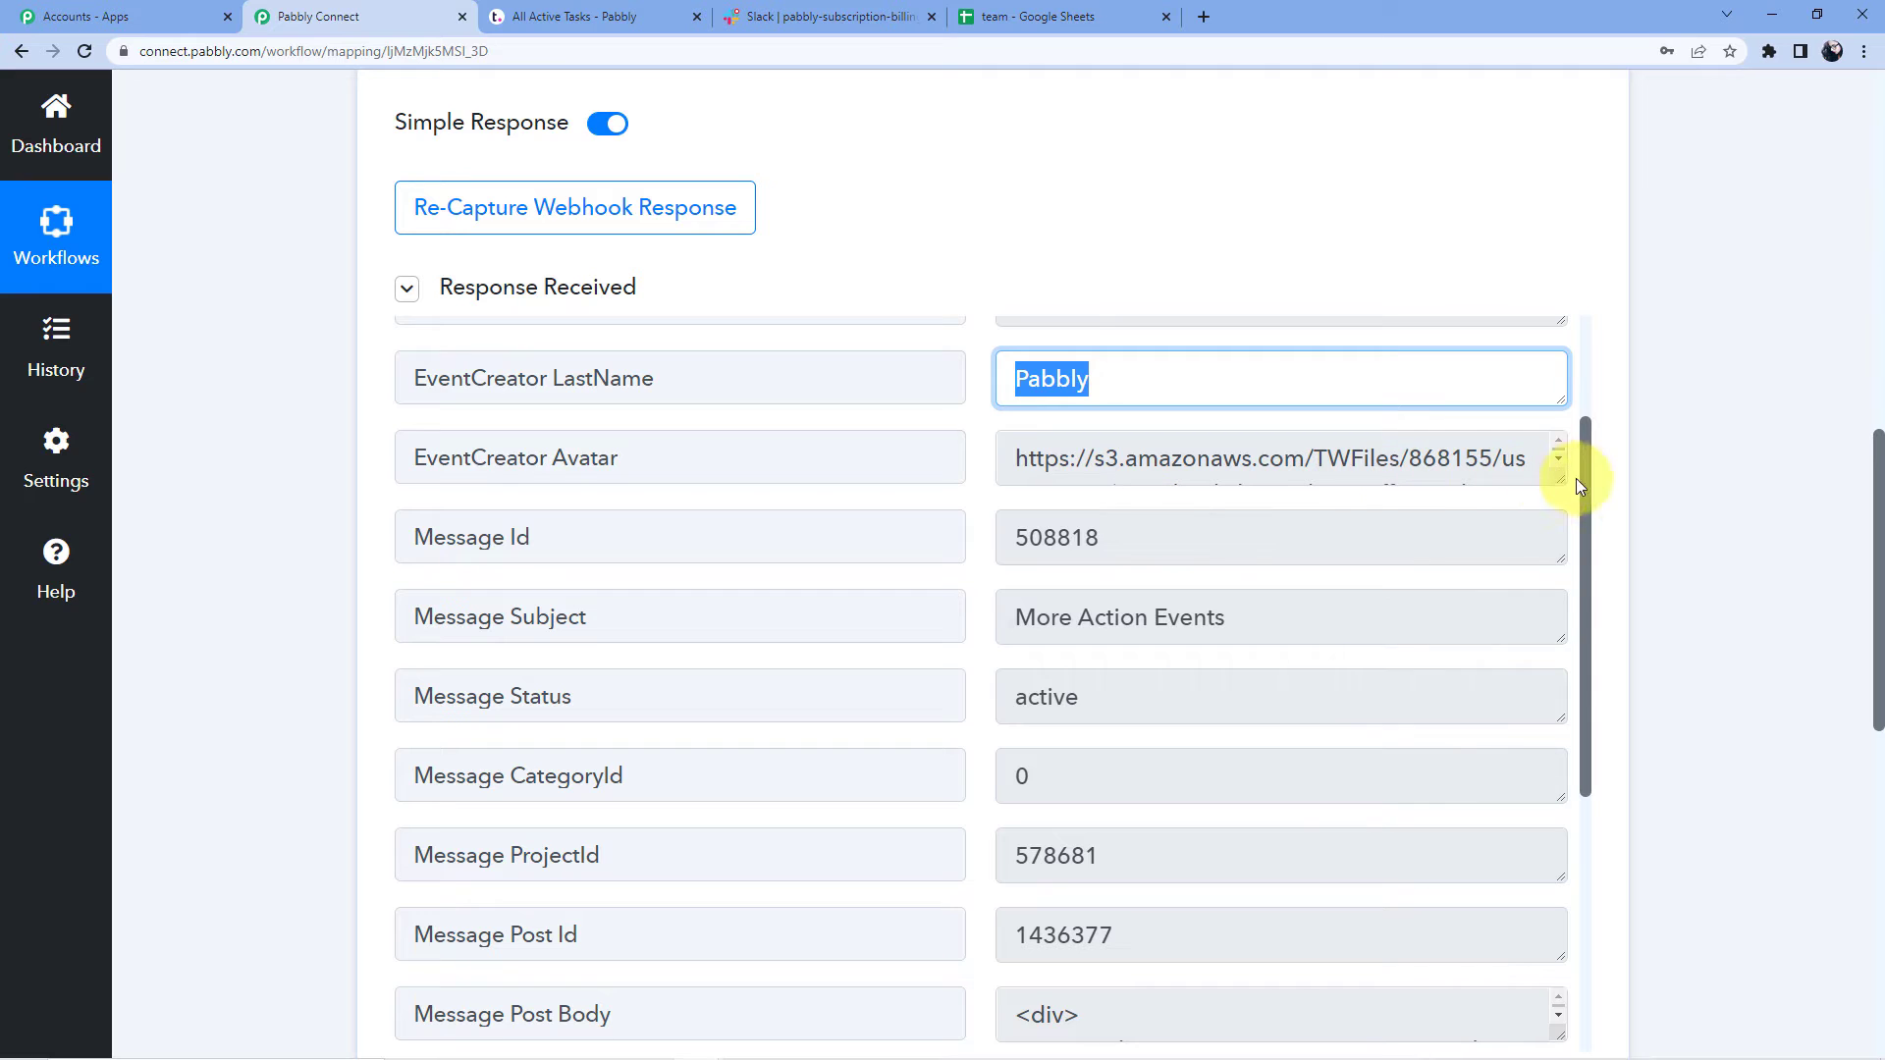
scroll(1228, 560, down, 15)
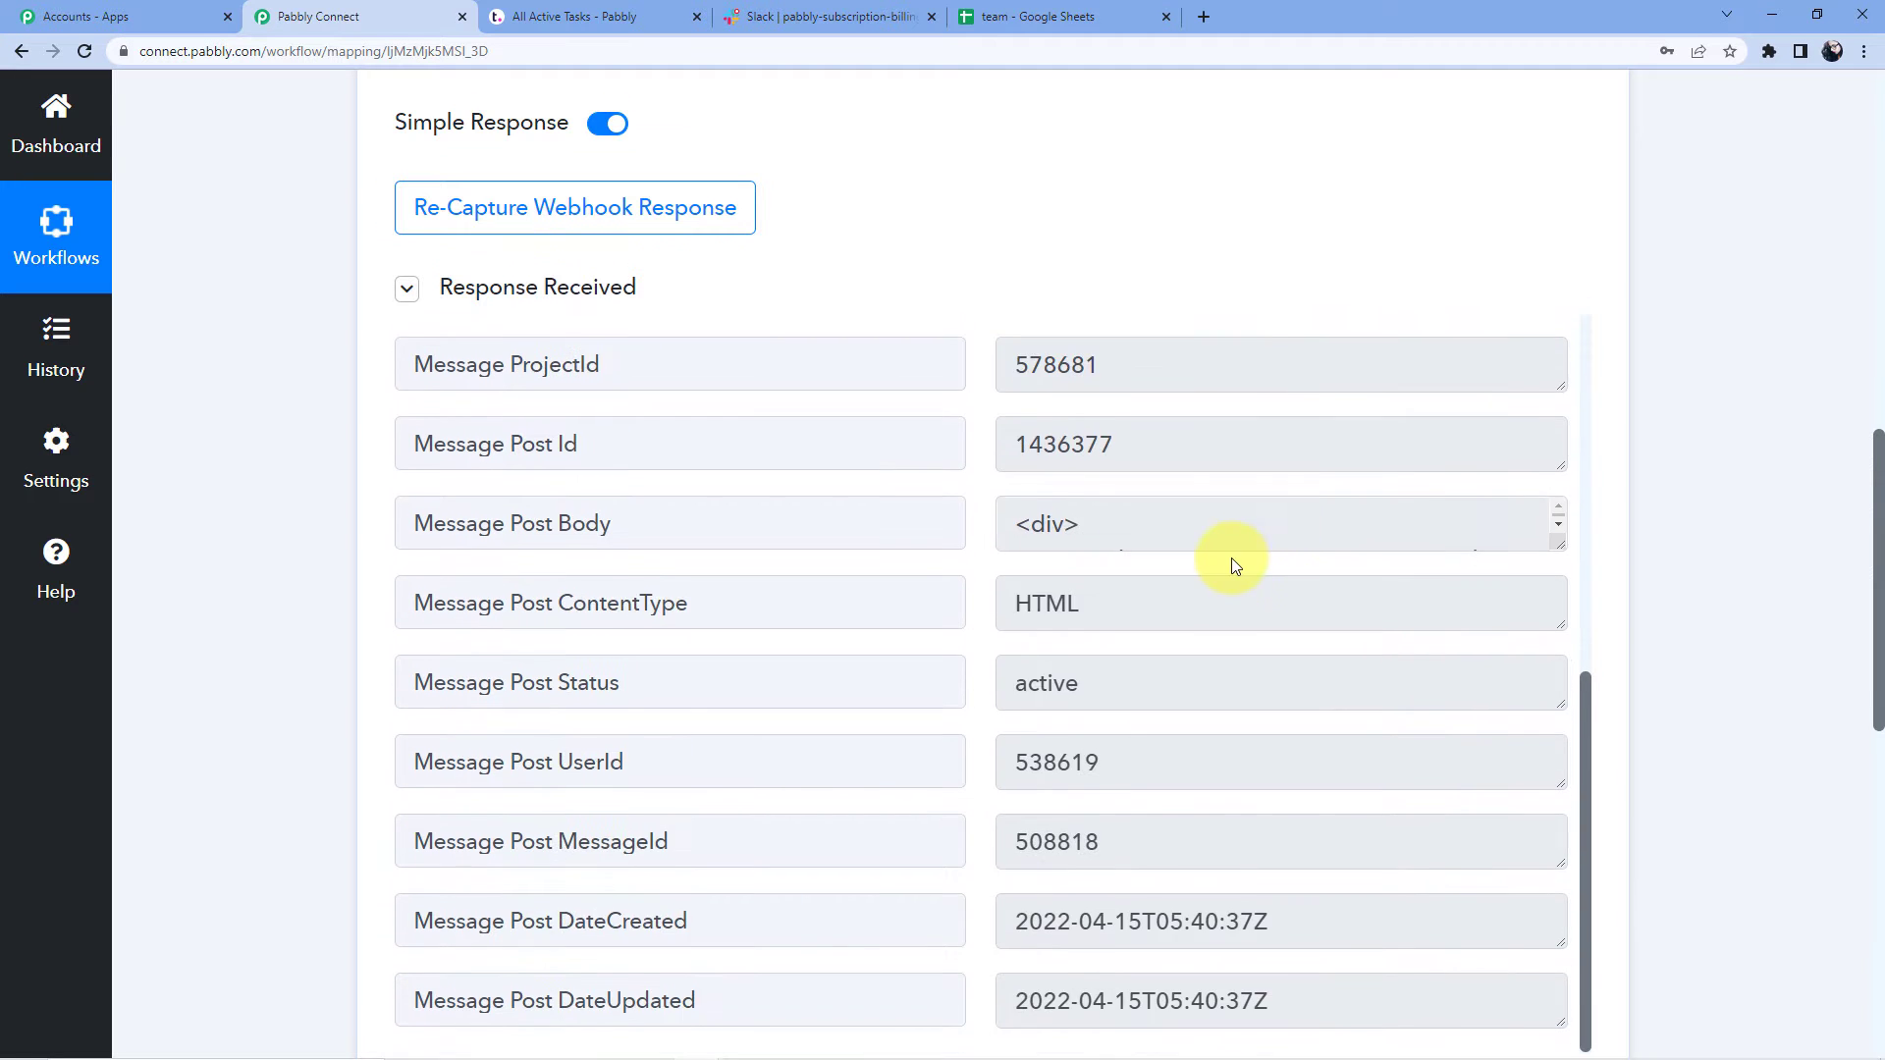
Step: Enlarge the Message Post Body value in the response and compare the post body and message subject with the test message
scroll(1231, 560, up, 3)
scroll(1212, 598, up, 4)
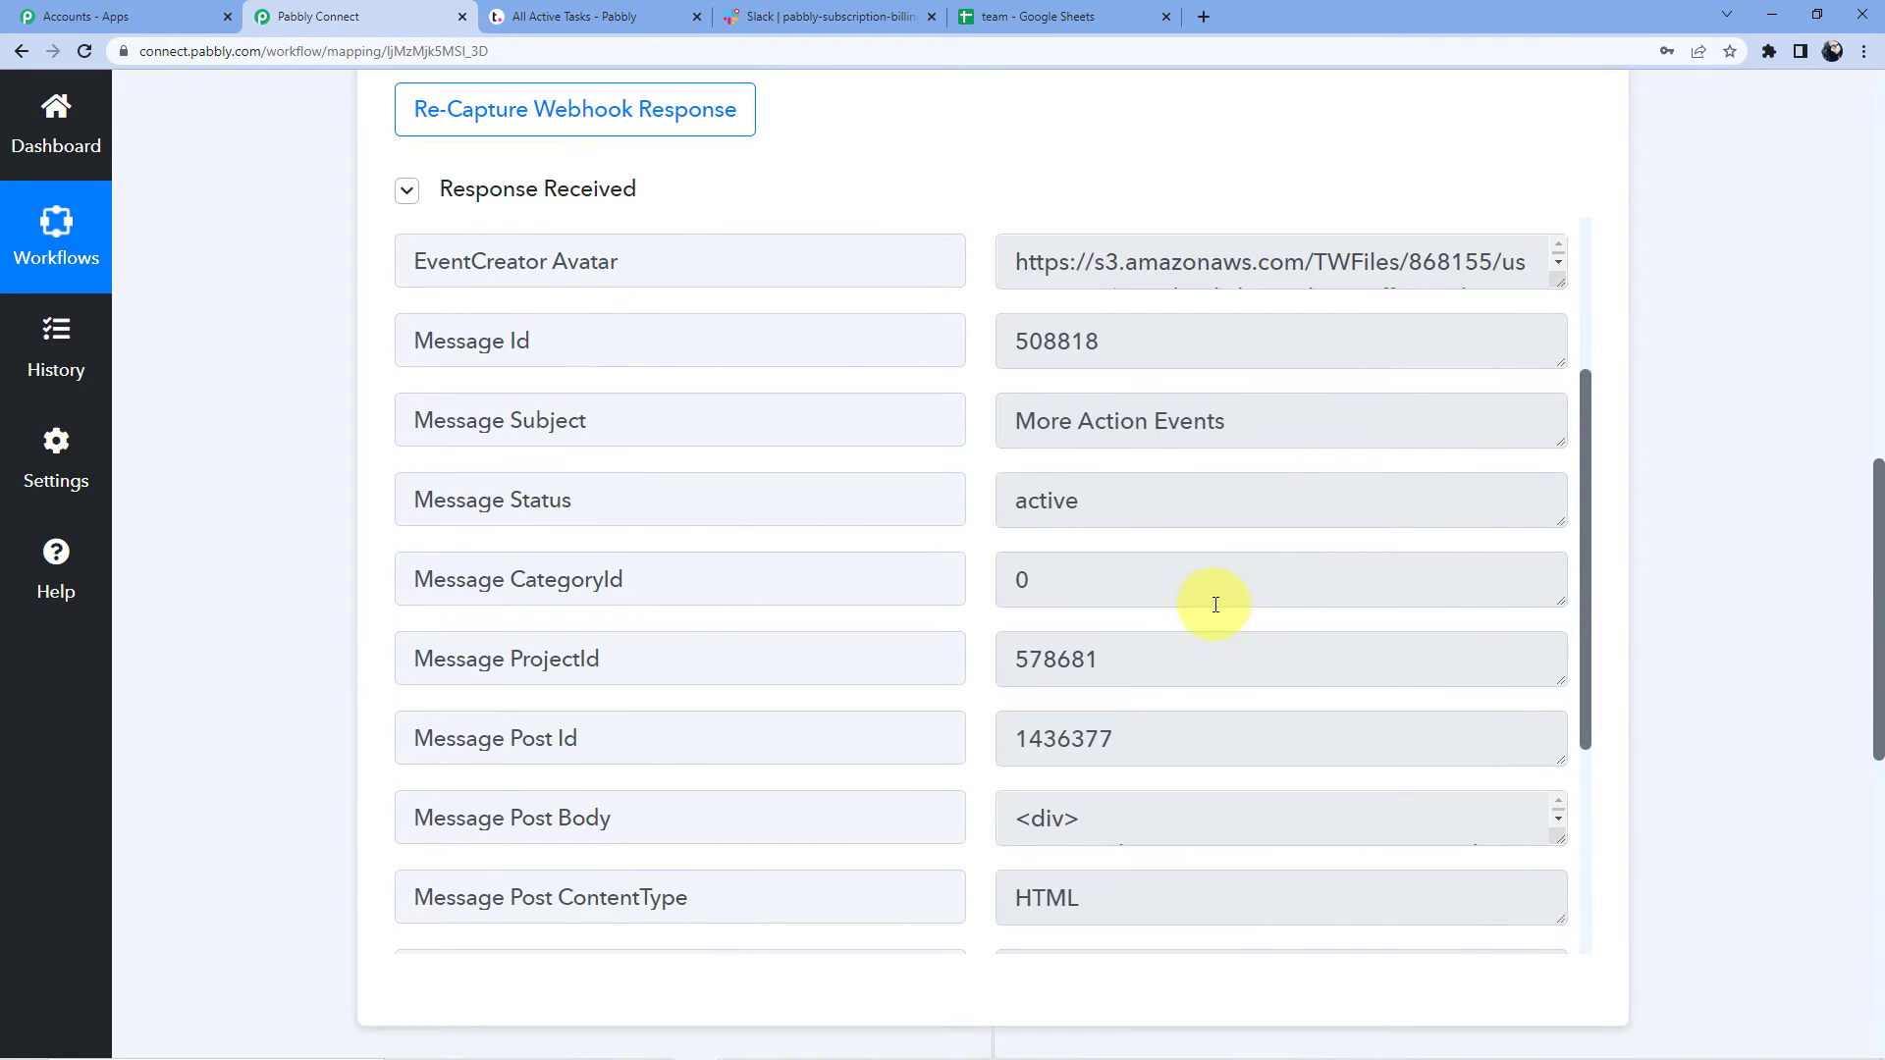
scroll(1224, 593, down, 3)
drag(1560, 543, 1563, 670)
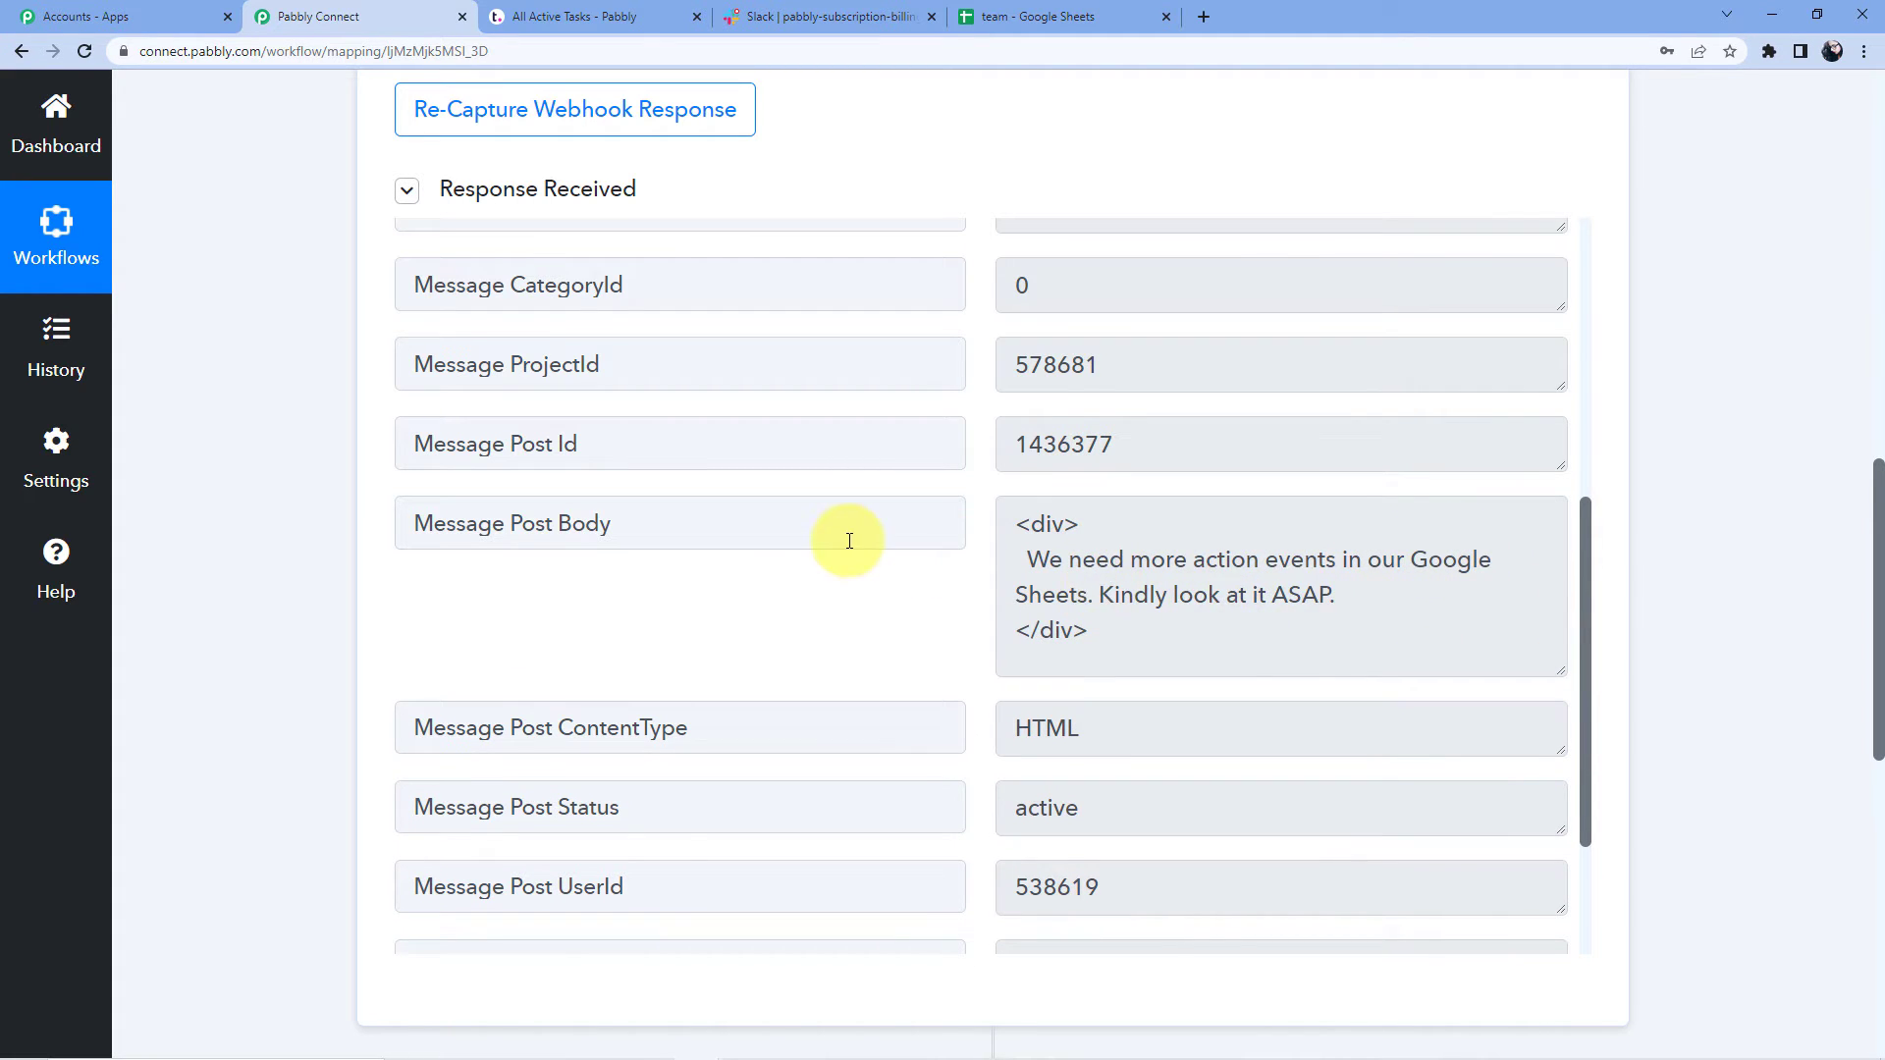
scroll(849, 541, up, 3)
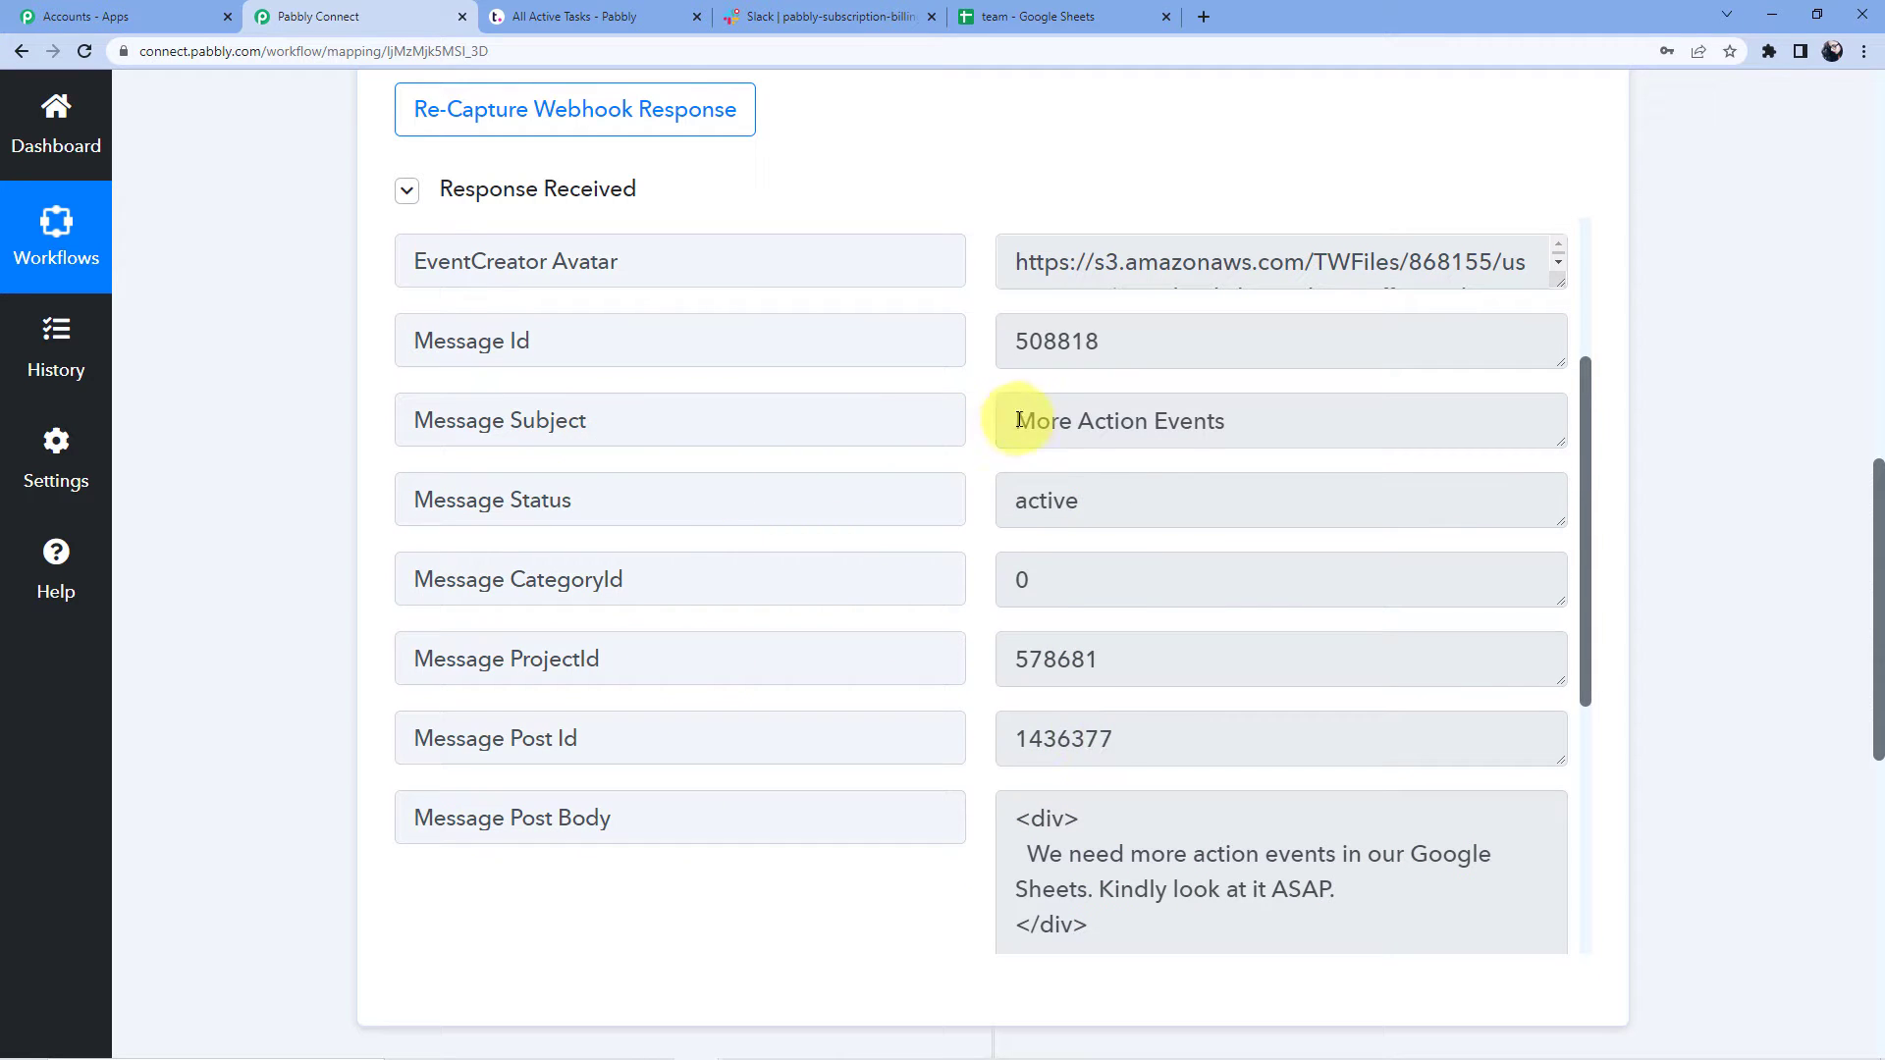
drag(1021, 417, 1225, 424)
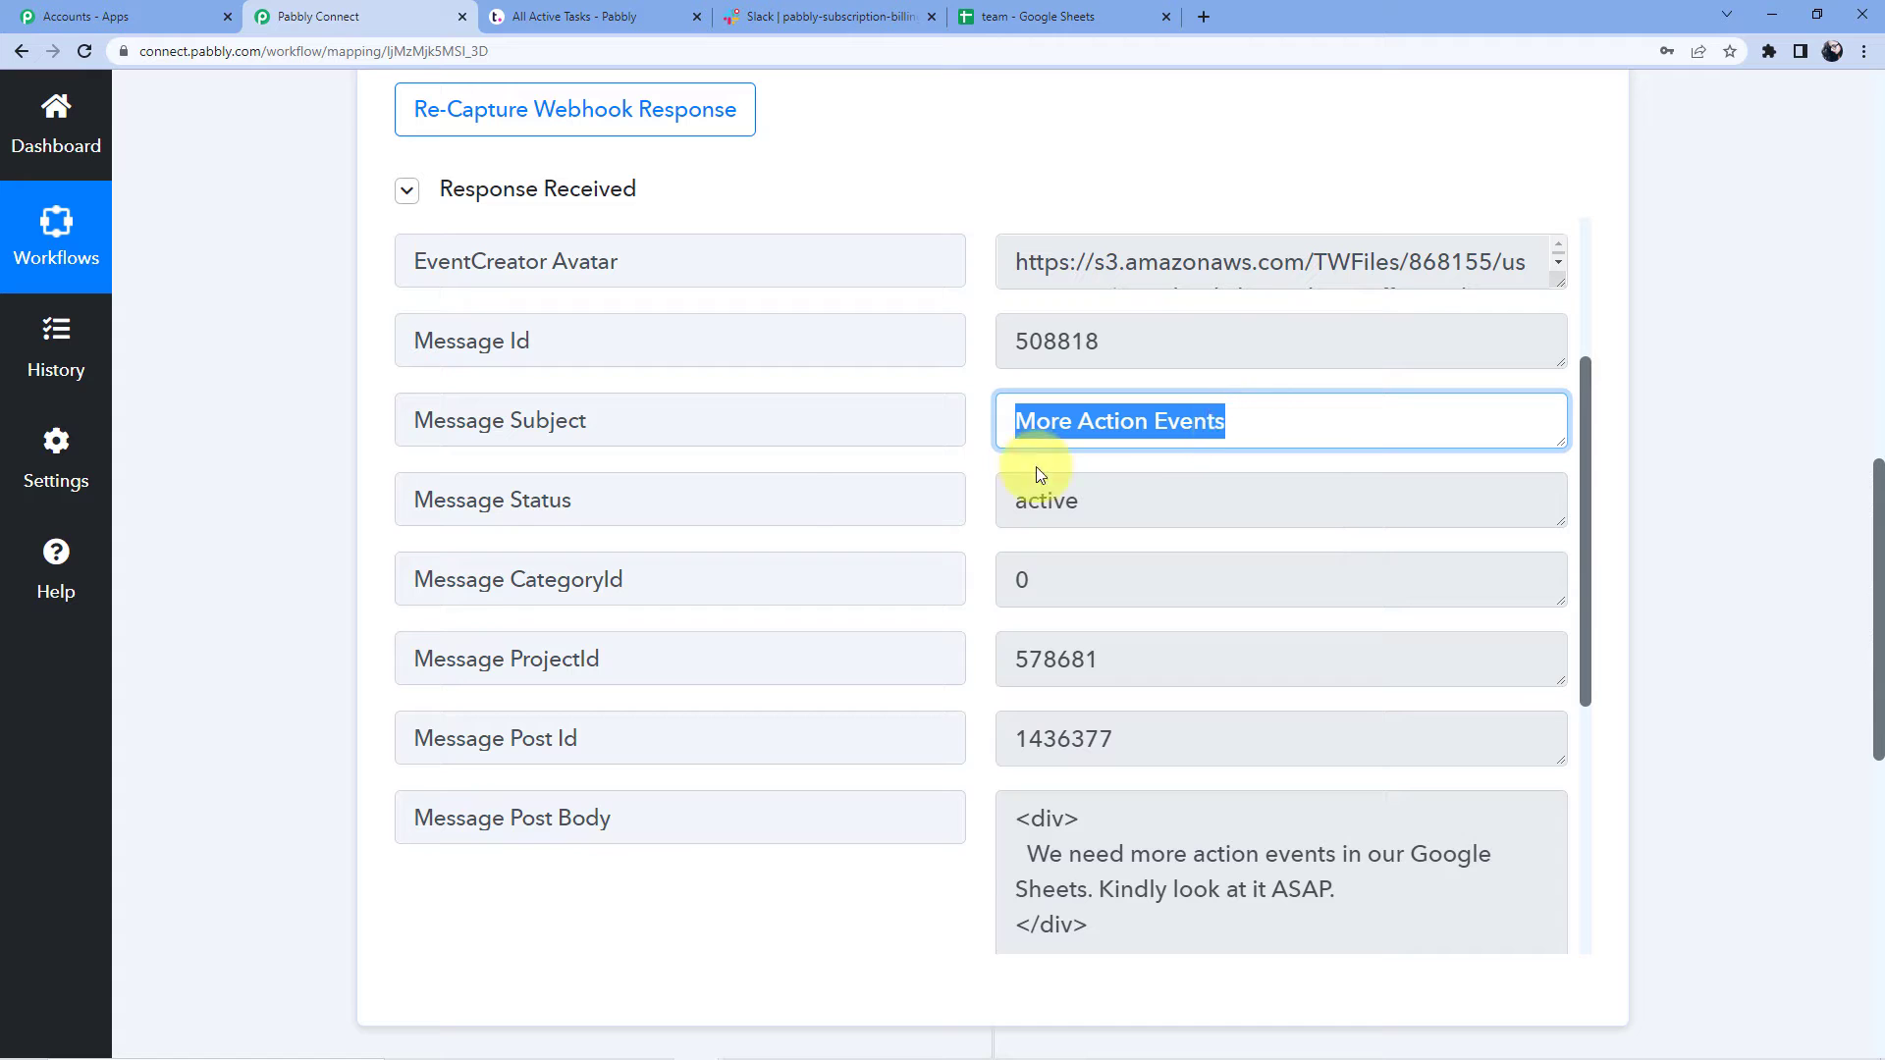
Step: Review the remaining webhook response fields and examine the HTML tags and message text in the Message Post Body value
scroll(544, 502, down, 10)
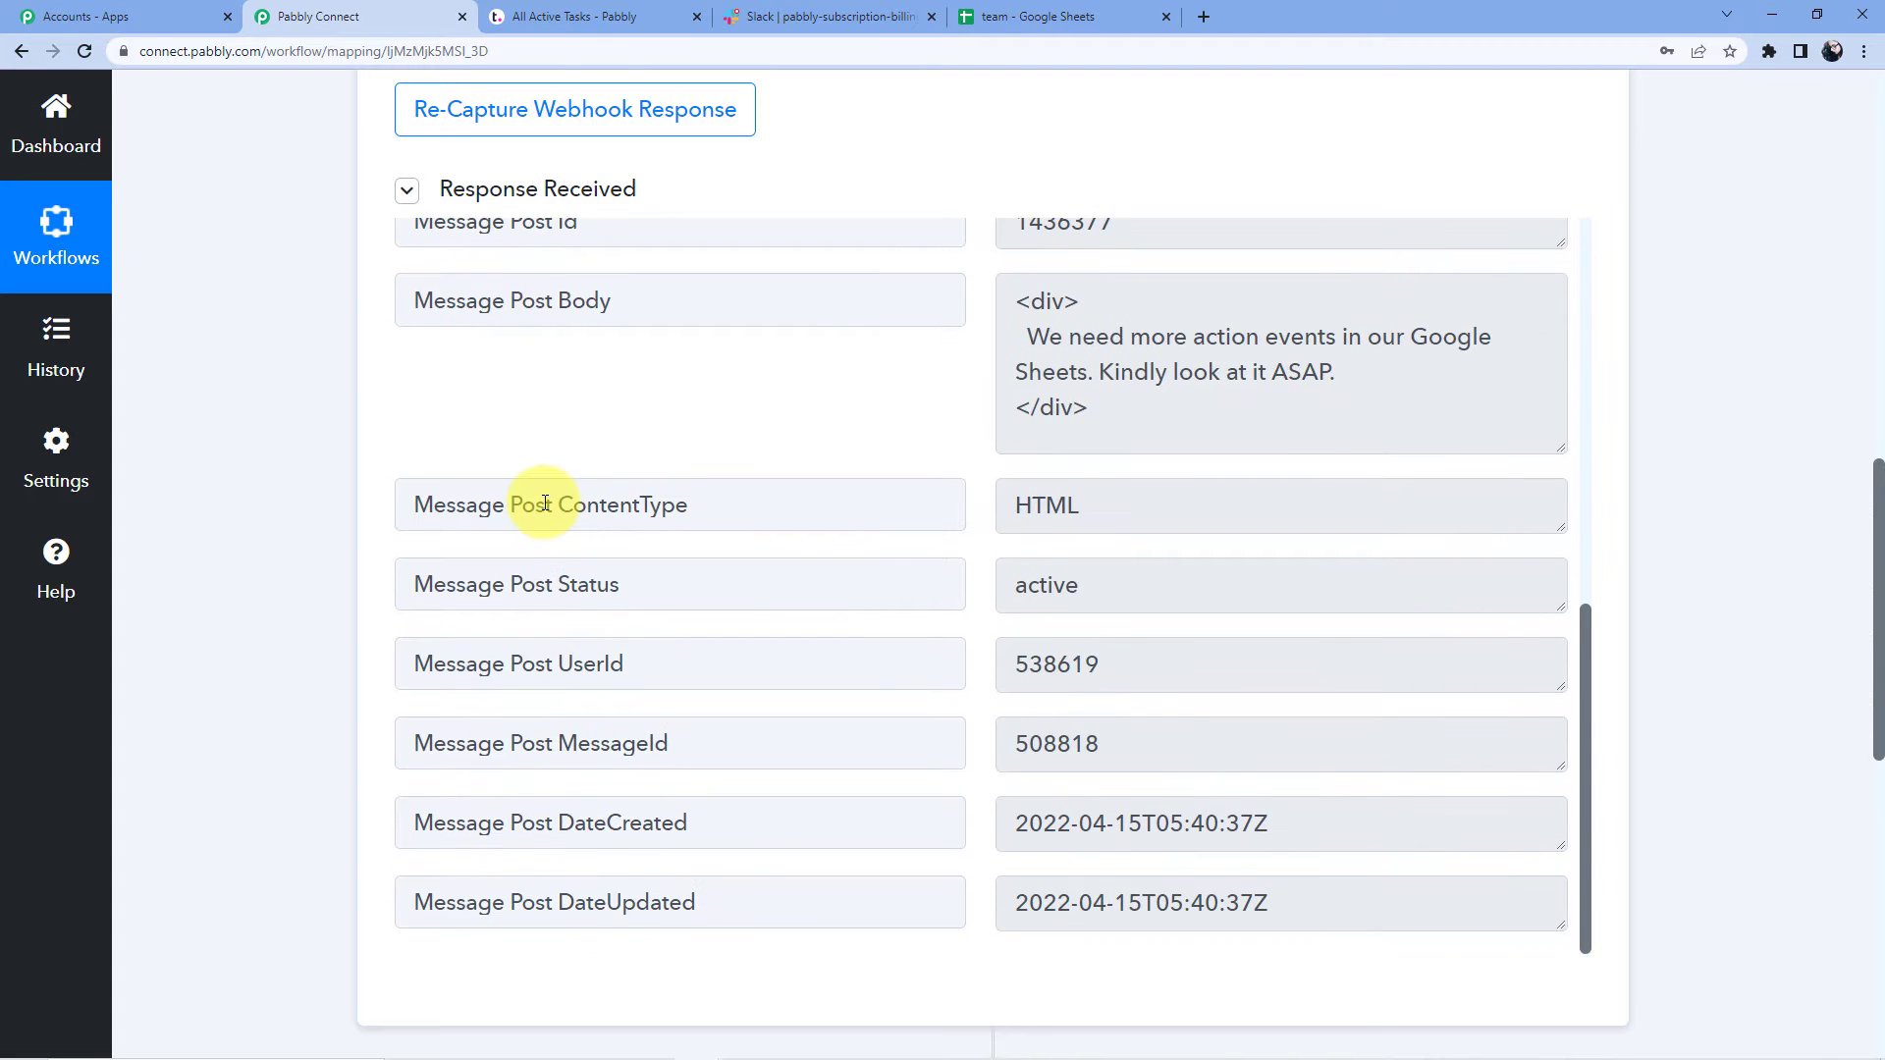
scroll(620, 447, up, 10)
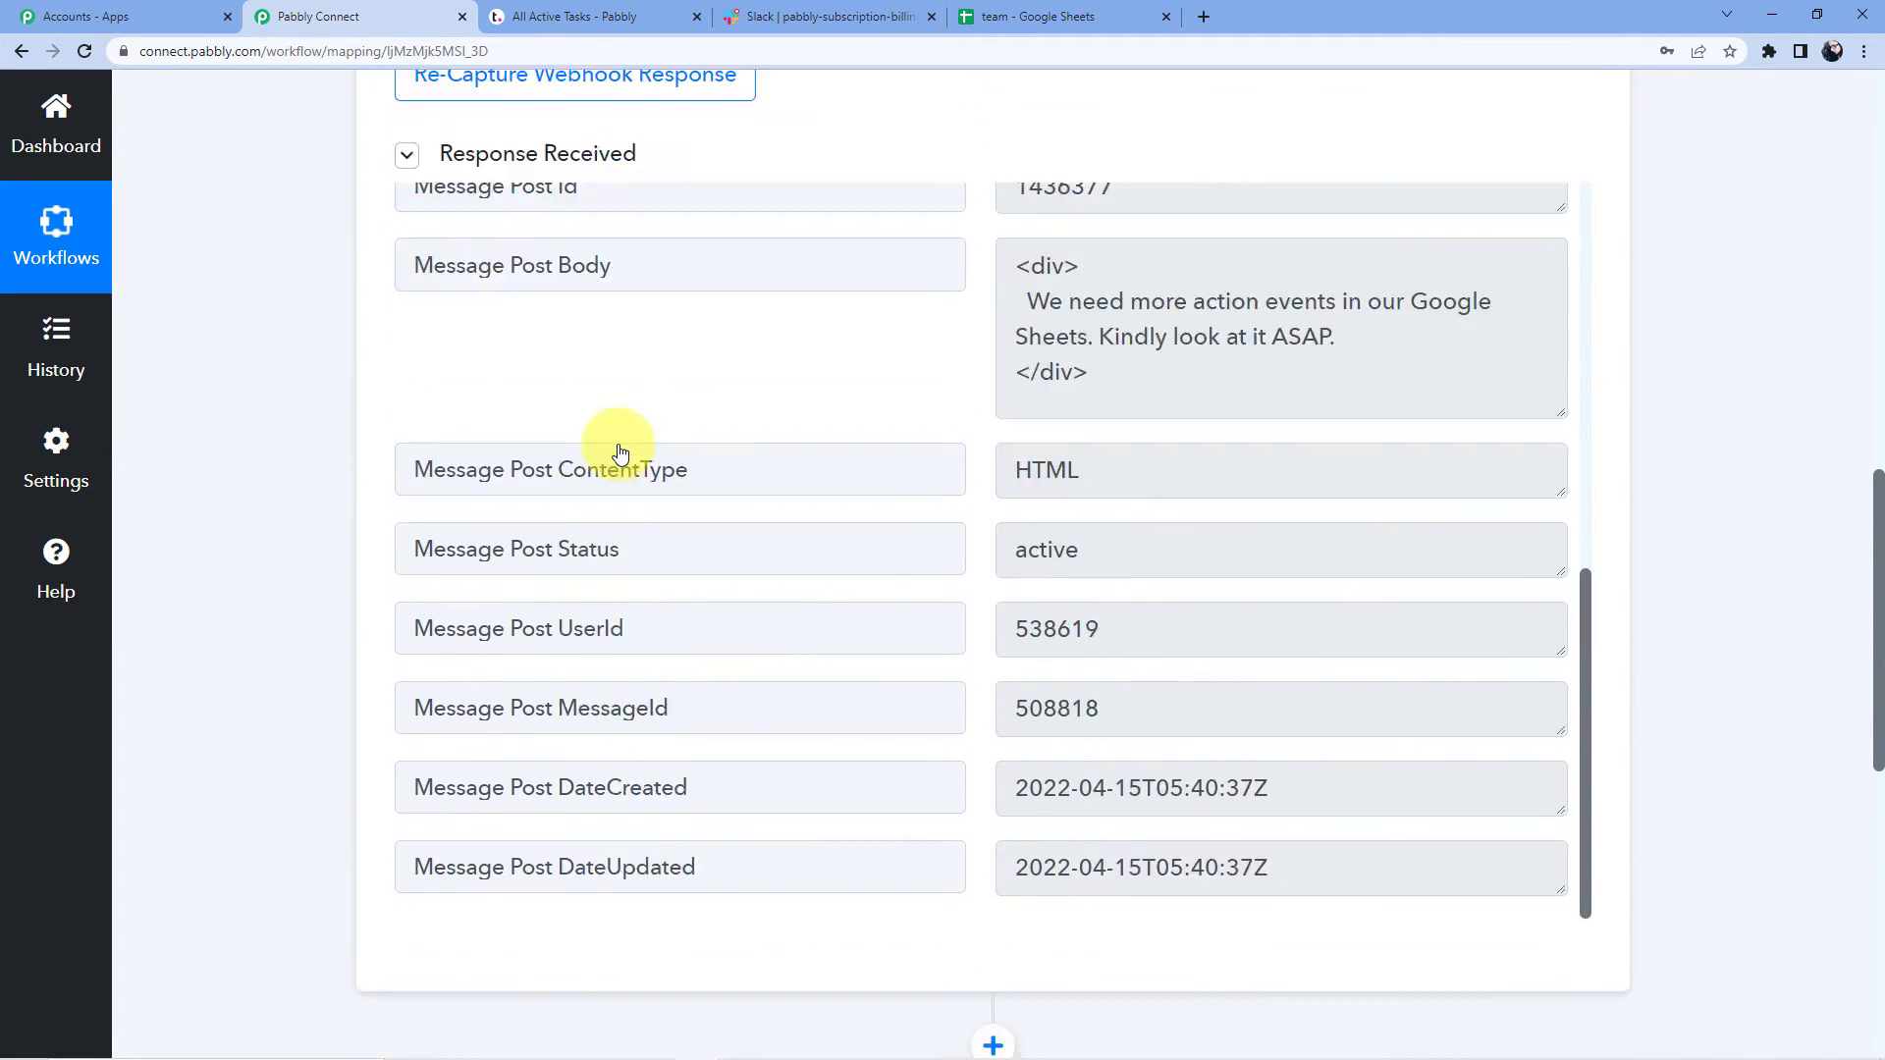
drag(1018, 398, 1094, 402)
drag(1015, 504, 1086, 505)
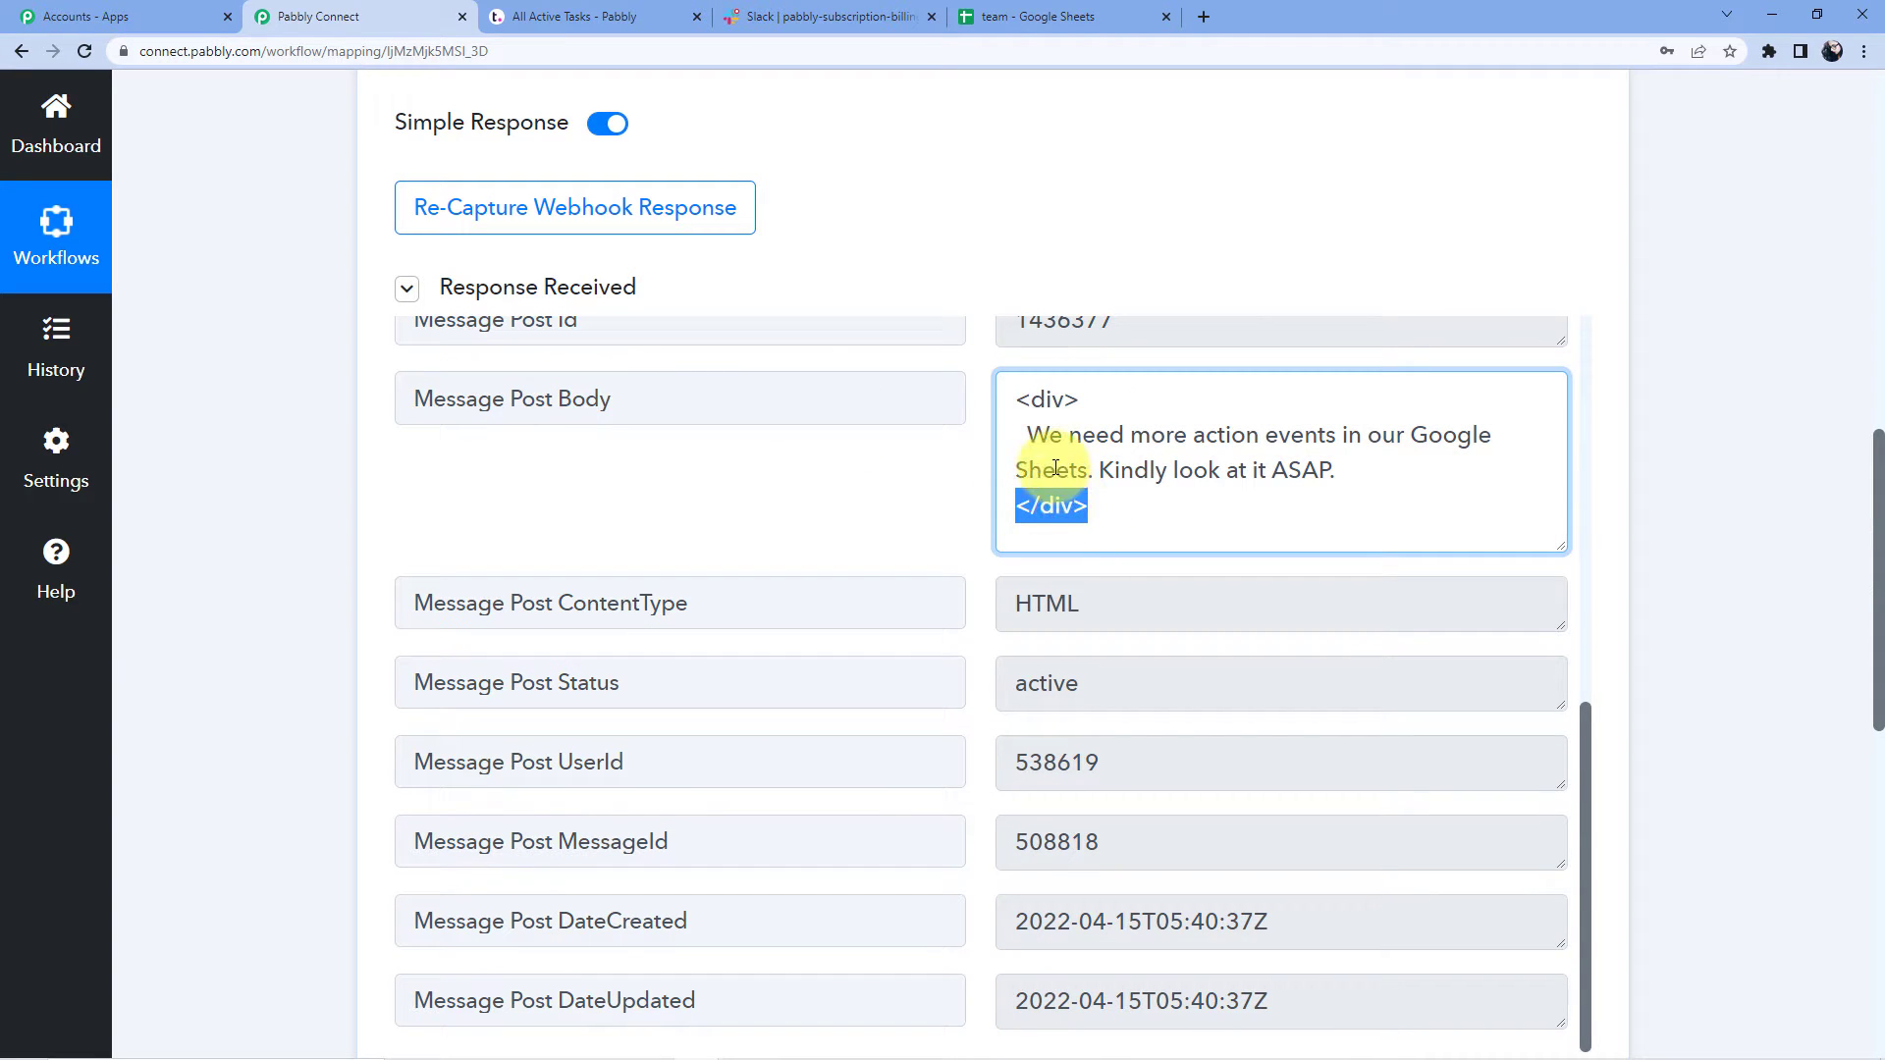
drag(1019, 433, 1354, 471)
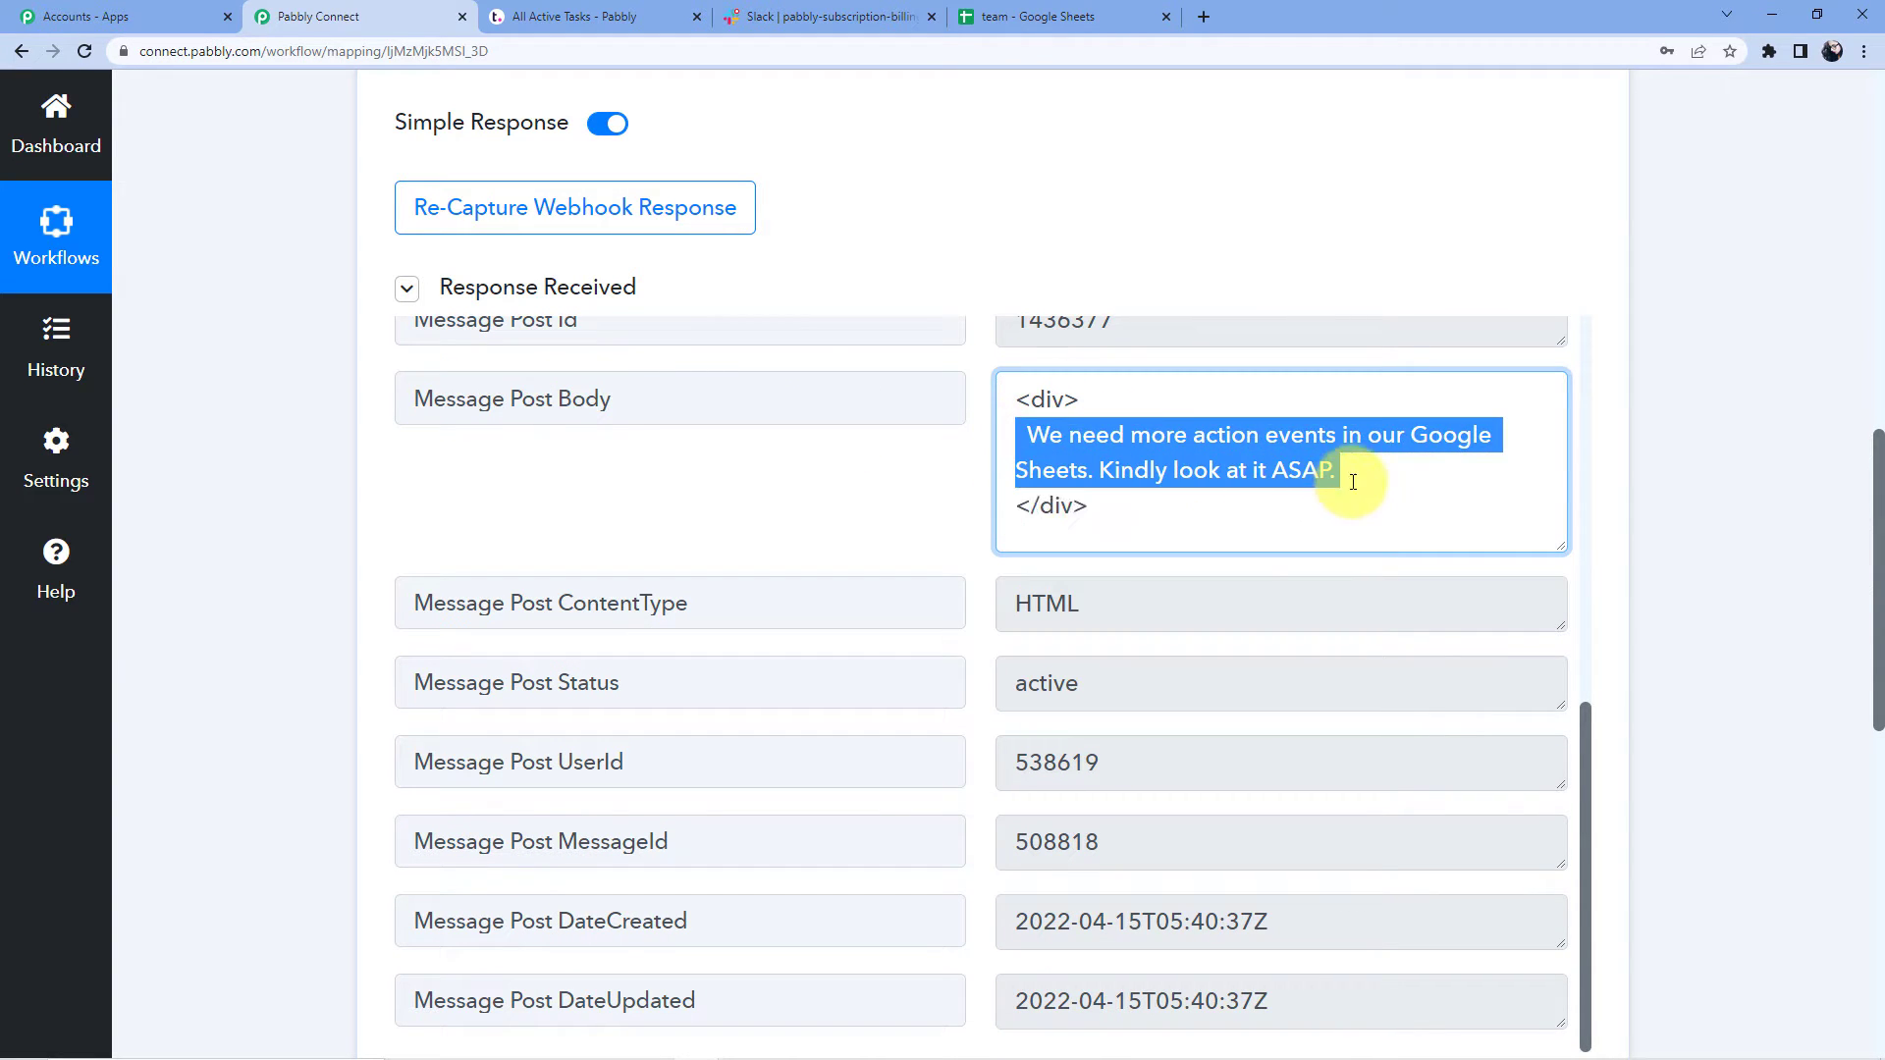
Step: Add an action step directly after the Teamwork trigger and choose Data Transformer as its app
scroll(1155, 585, down, 8)
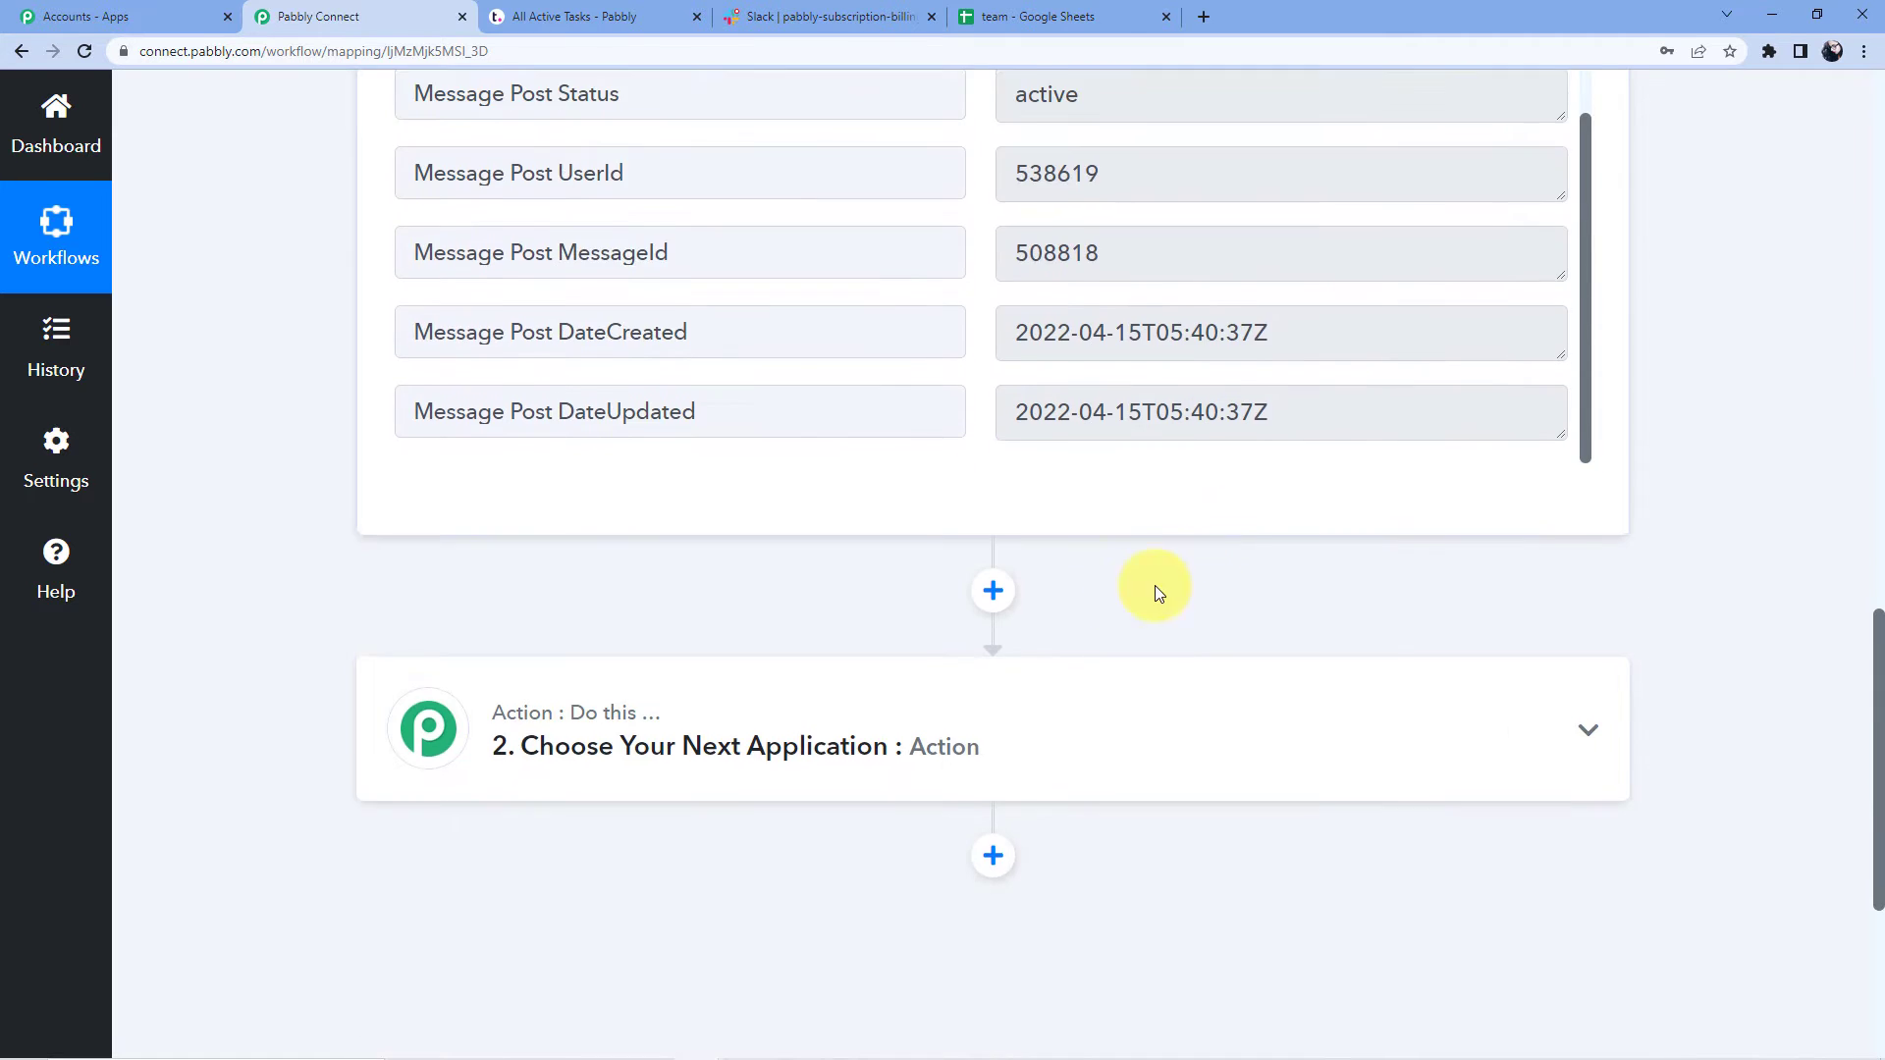
click(992, 294)
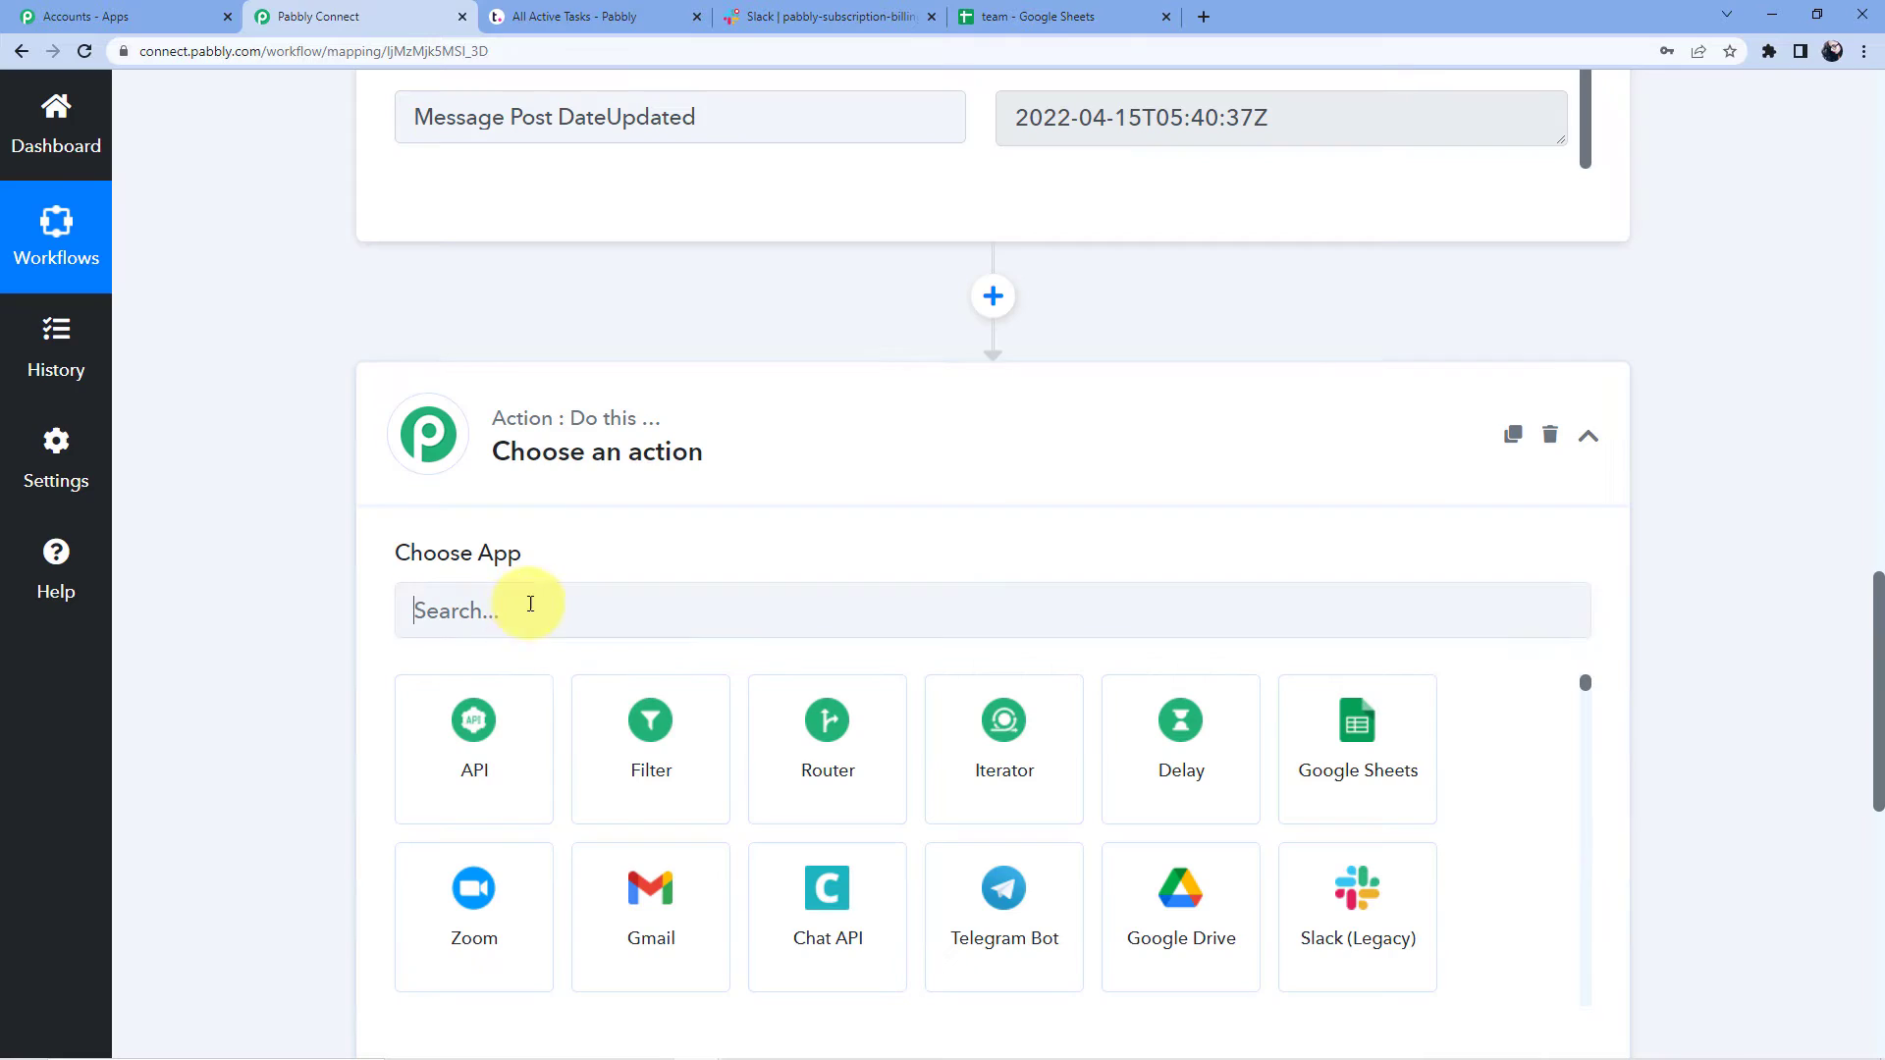
click(546, 604)
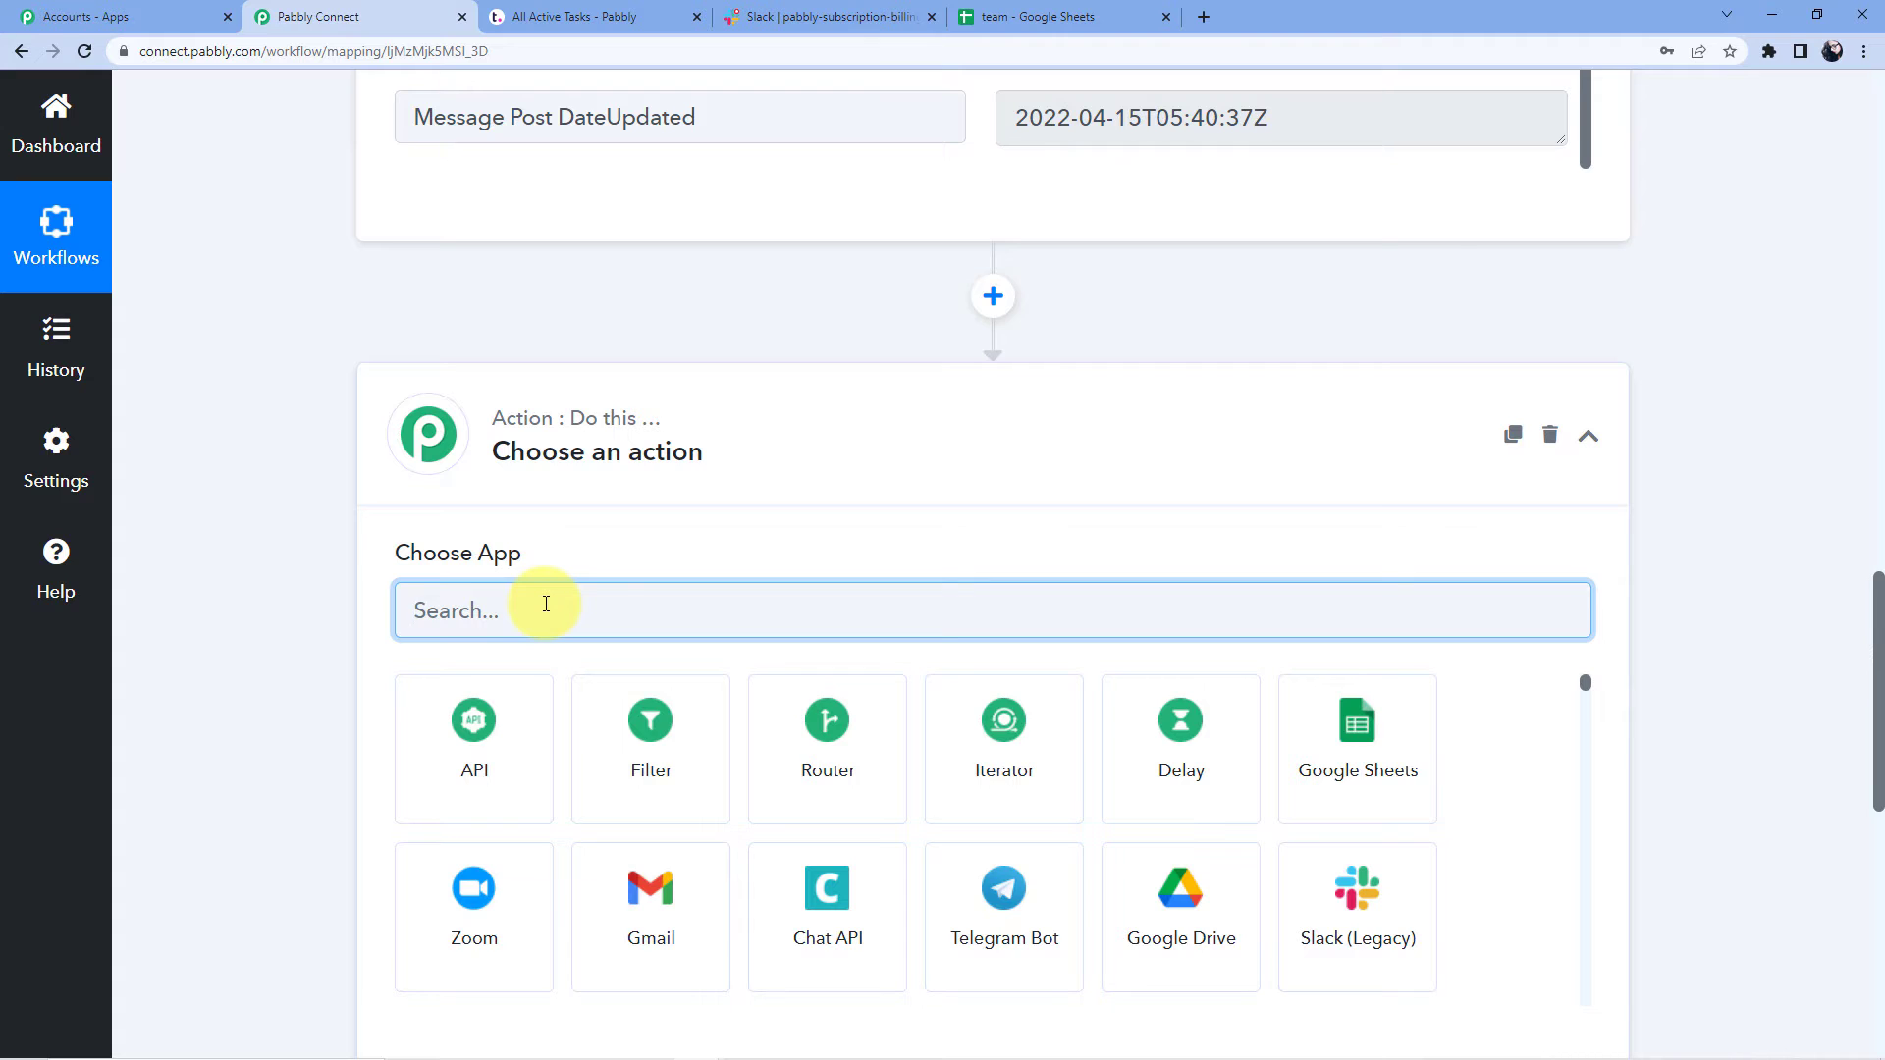
text(Data)
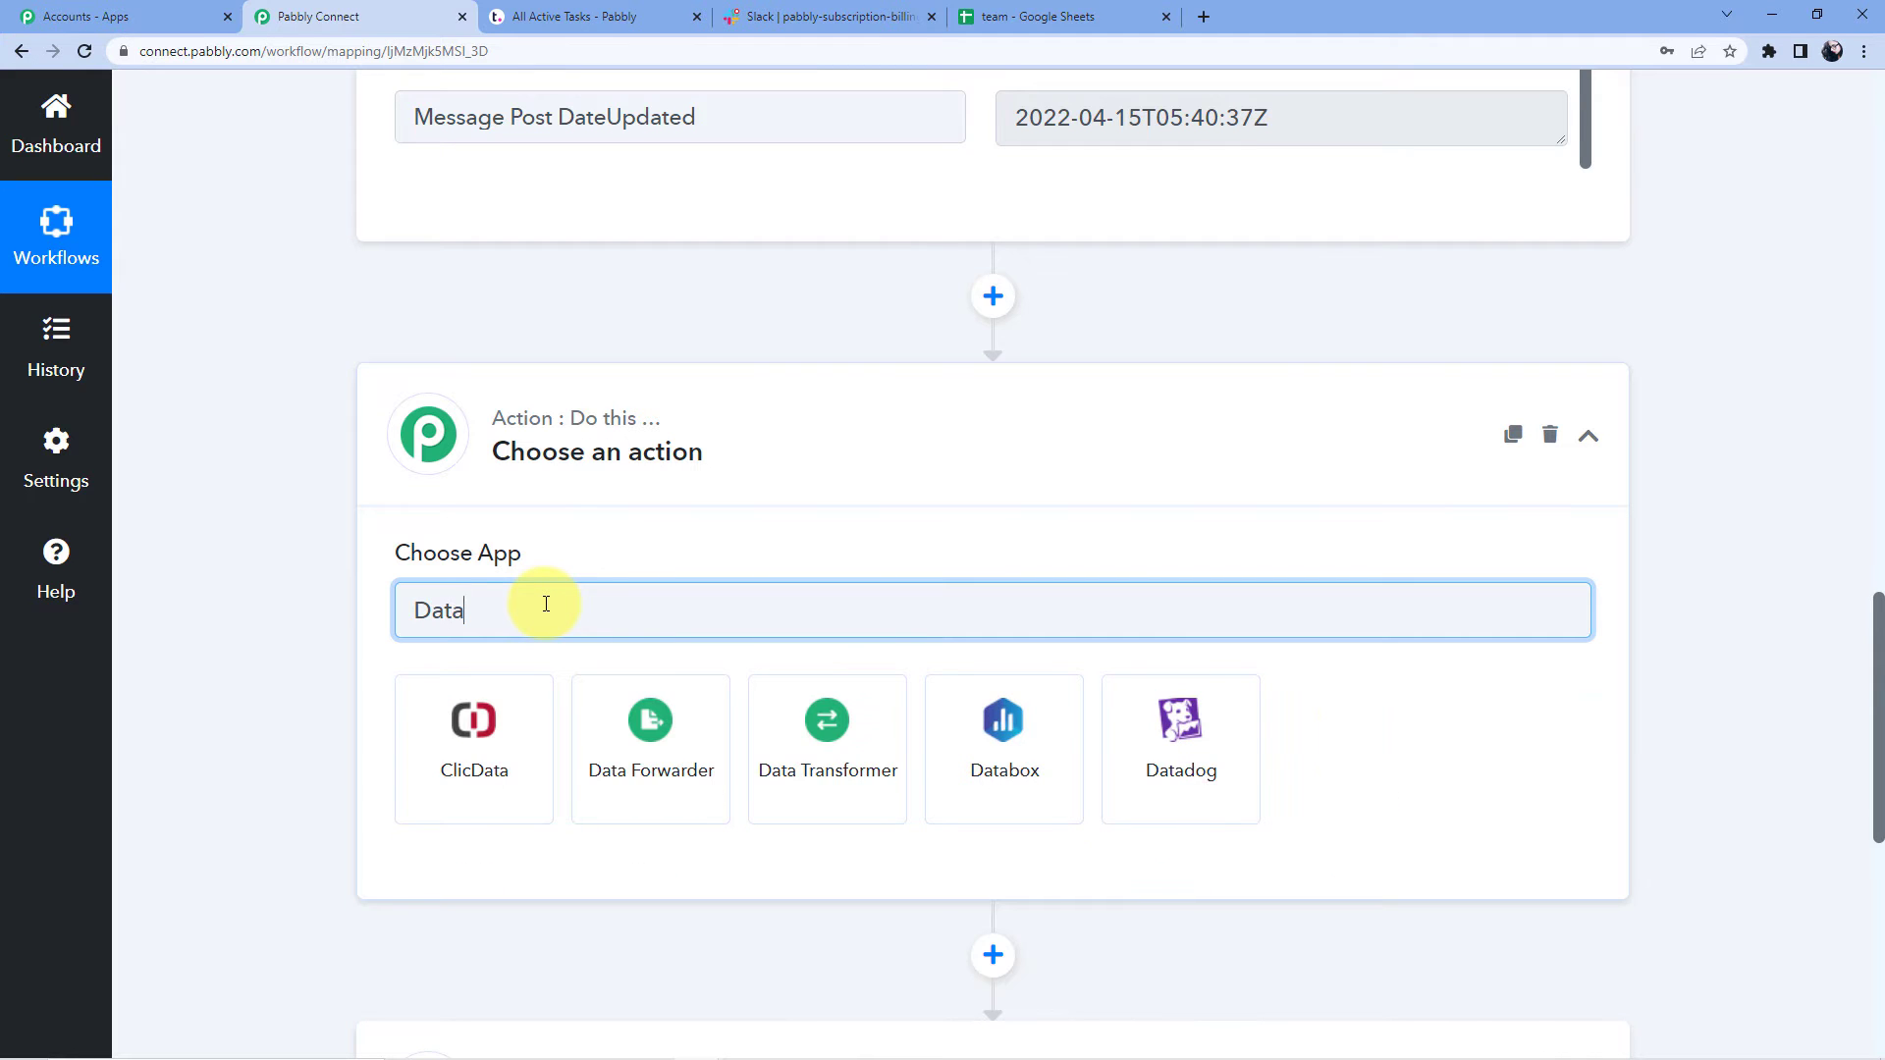
click(840, 742)
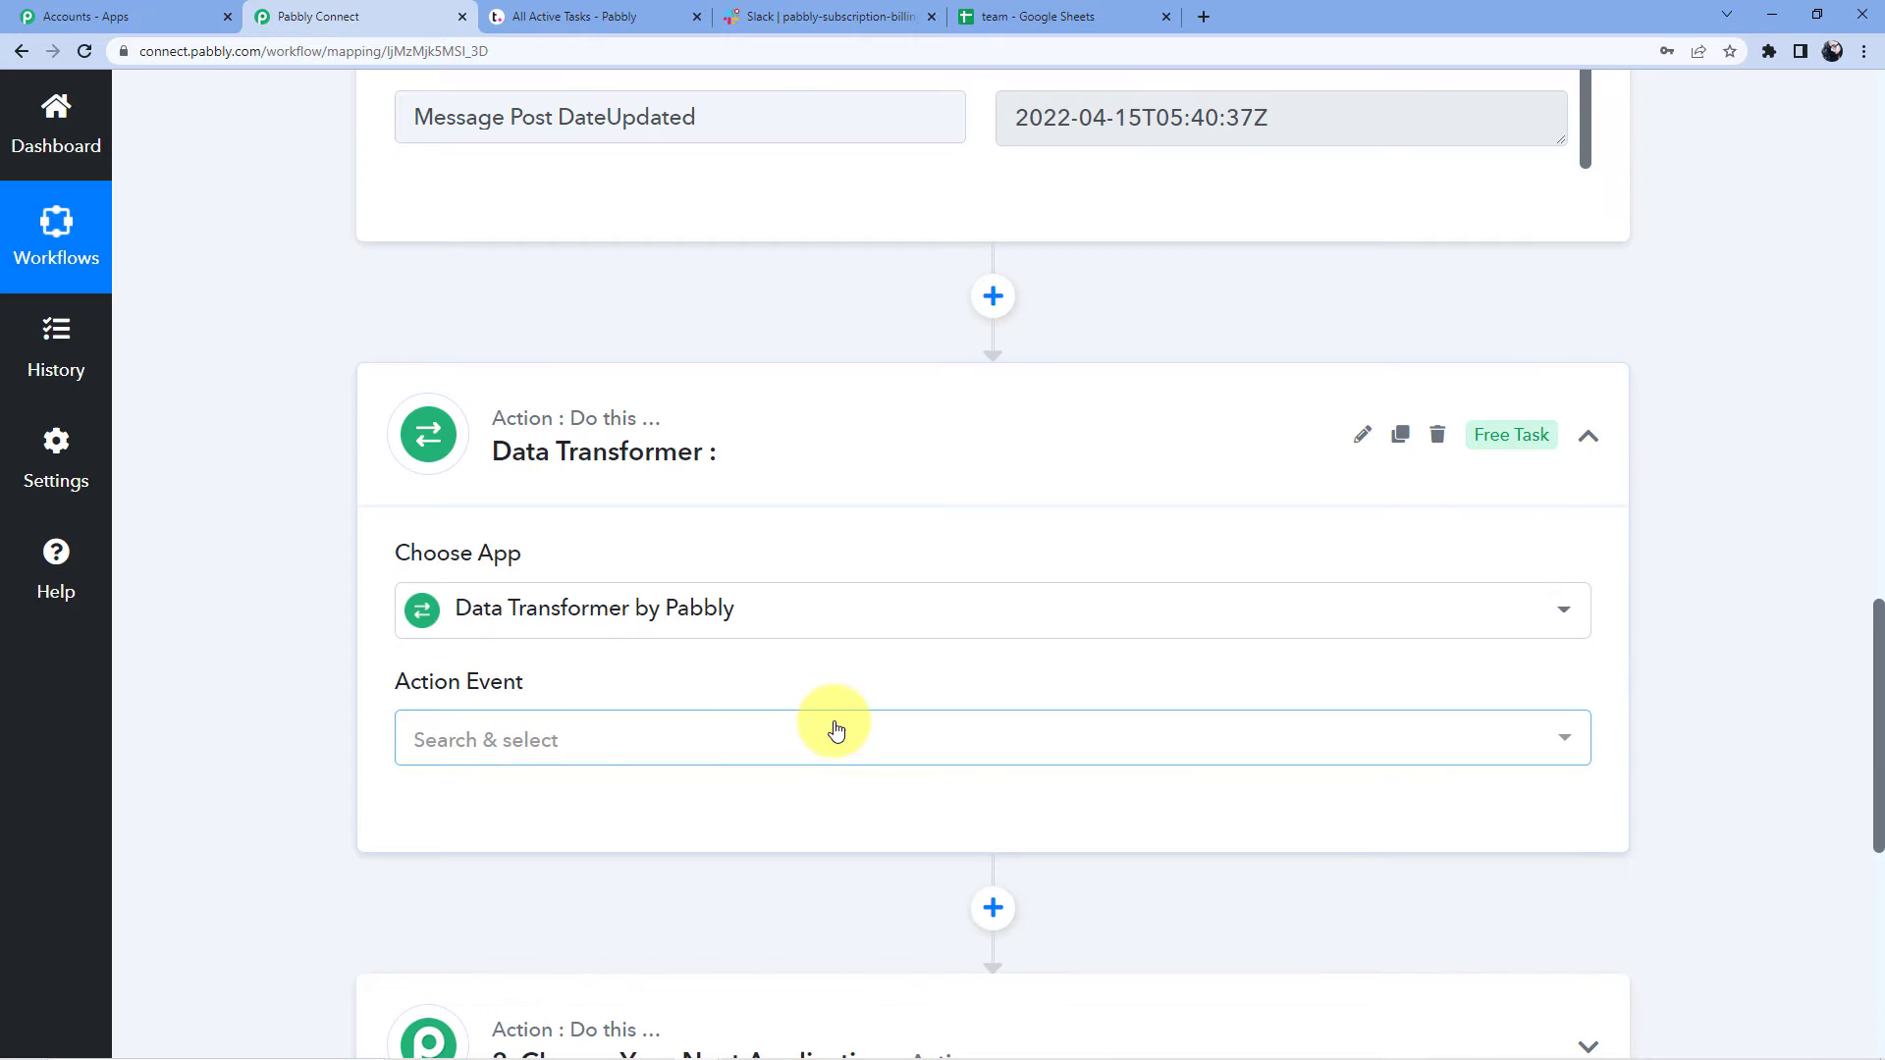
Step: Set the Data Transformer's action event to Strip HTML Tags and connect it
click(628, 743)
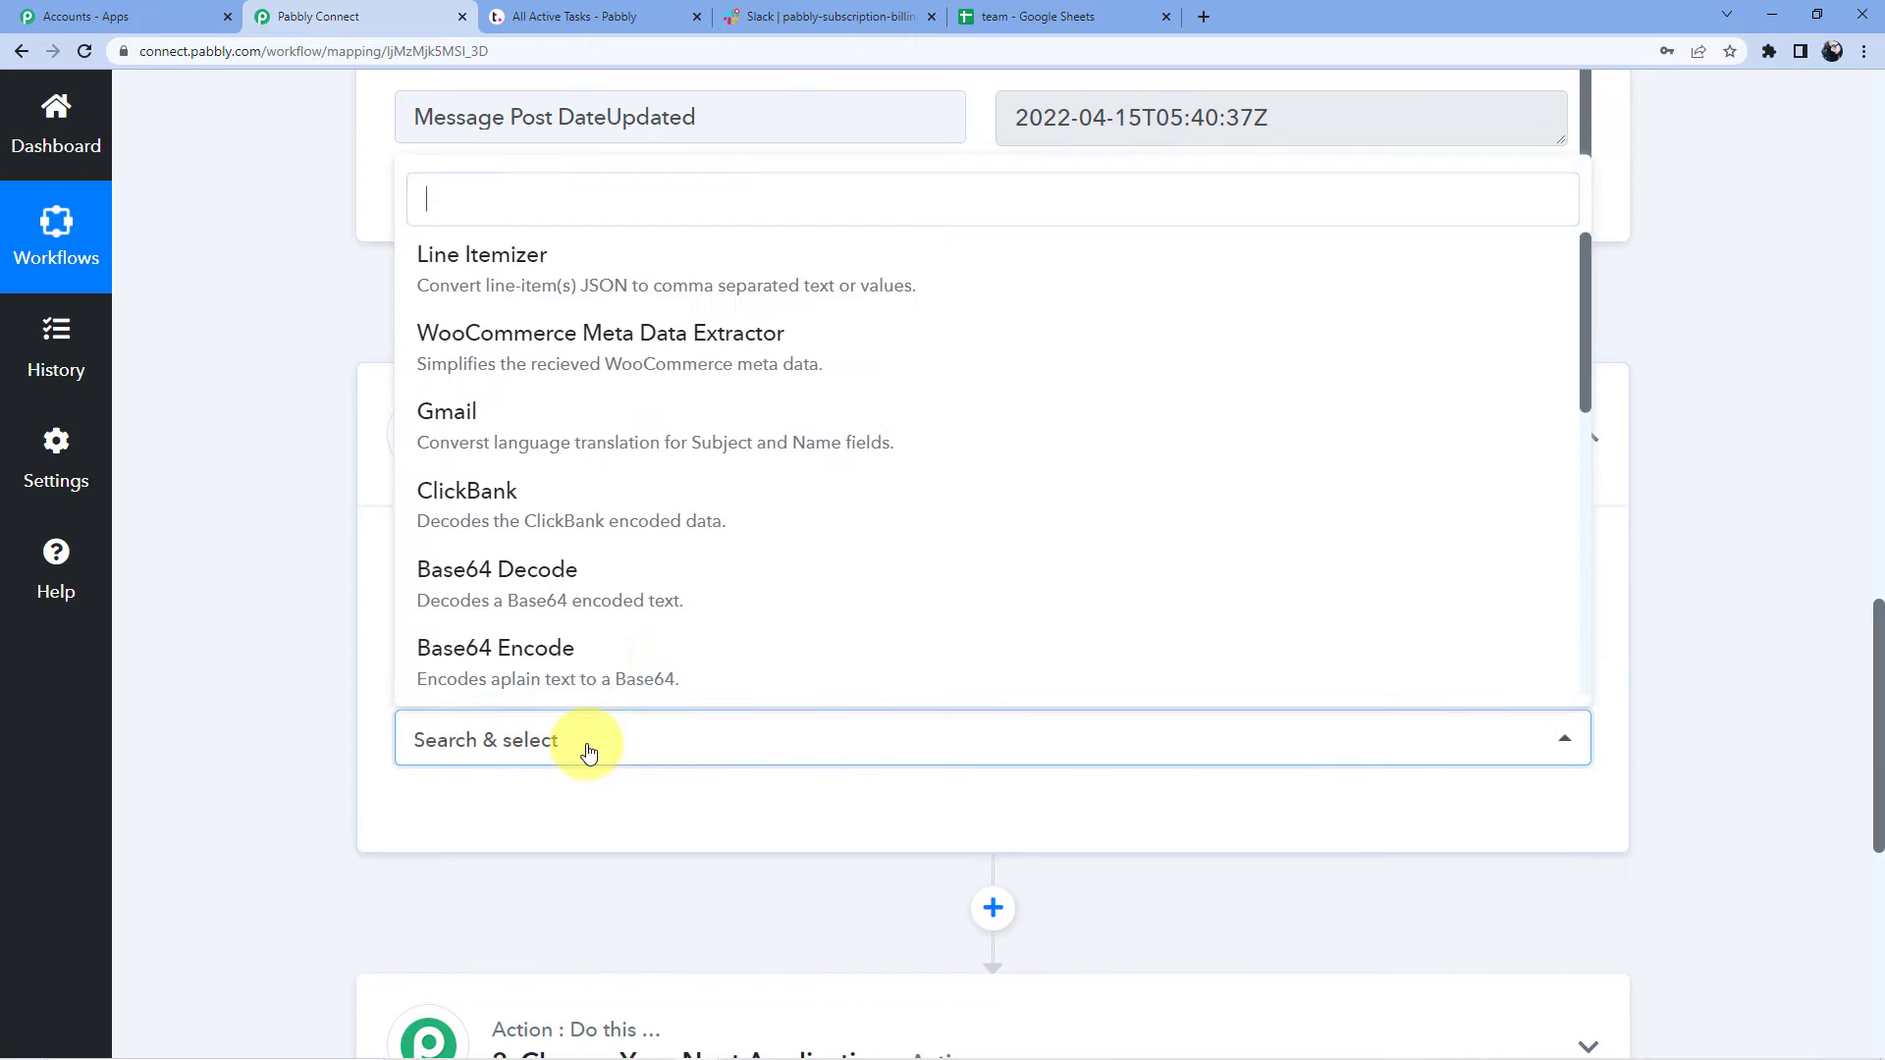
scroll(492, 534, down, 3)
click(536, 581)
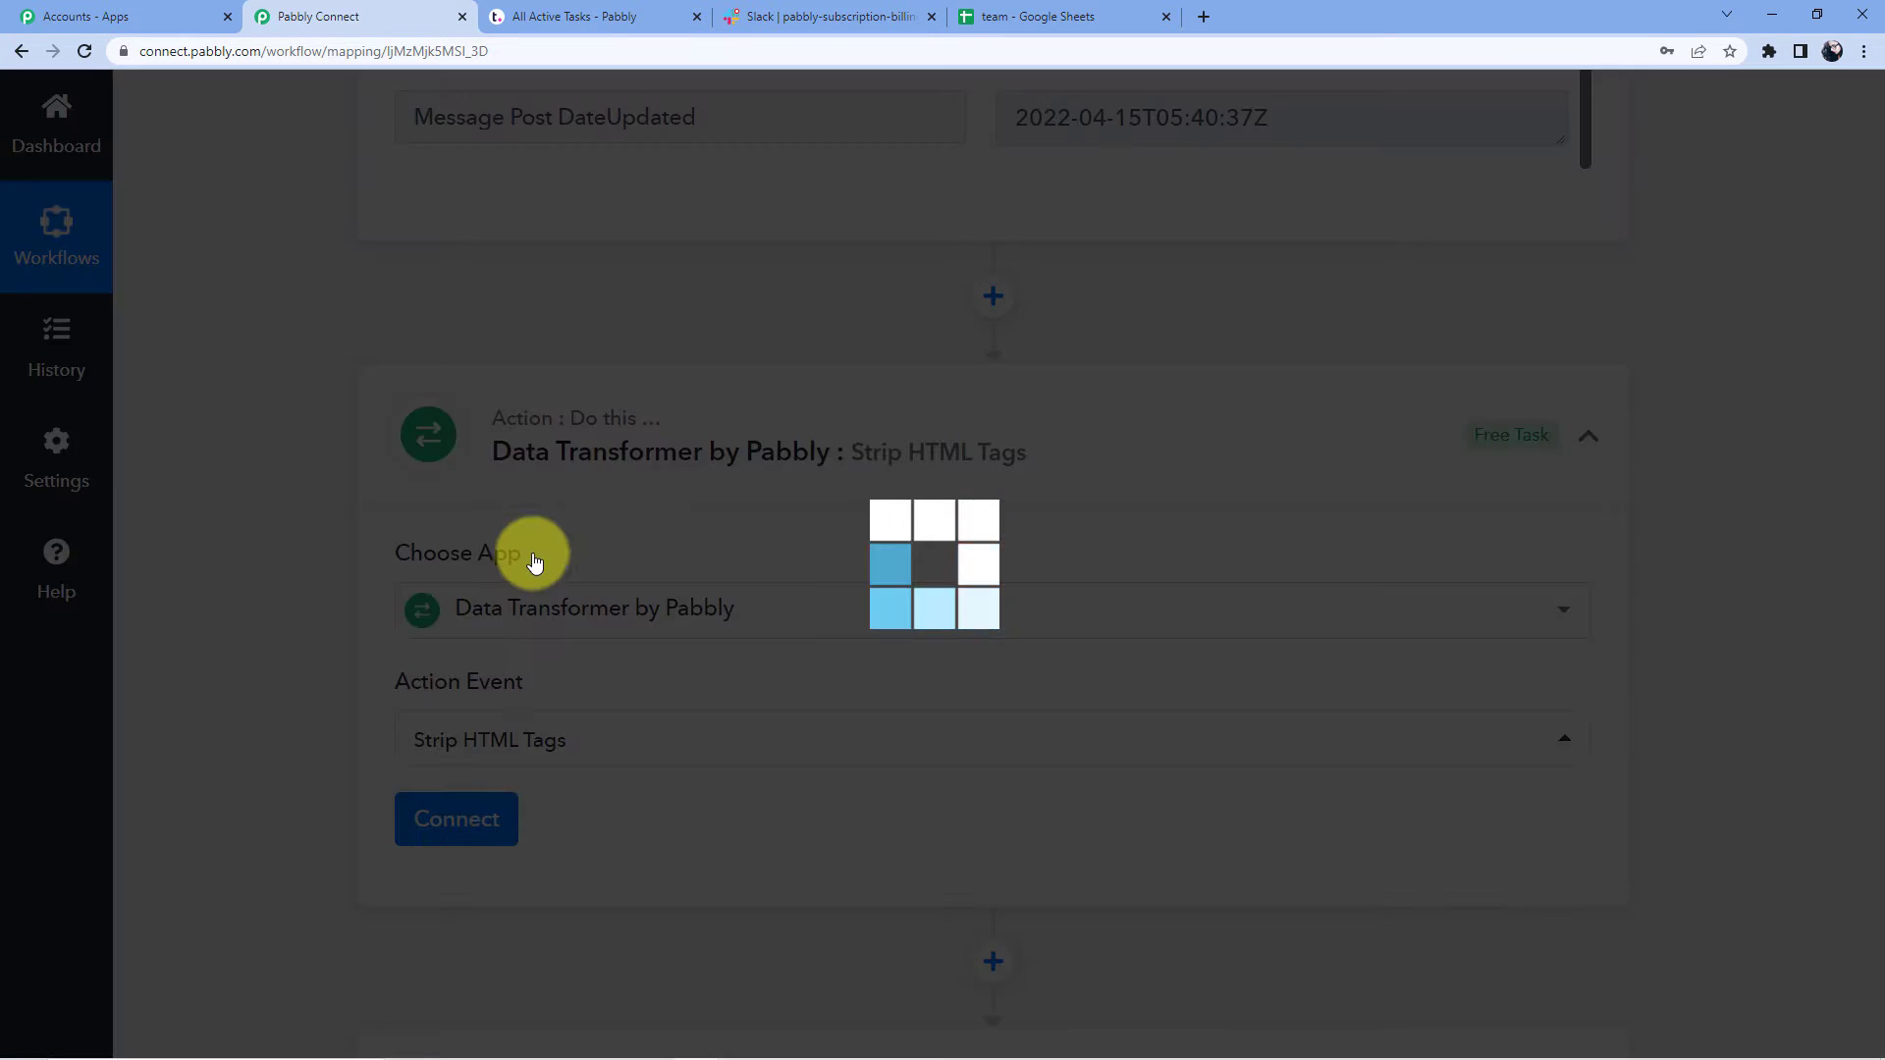
scroll(402, 609, down, 4)
click(452, 427)
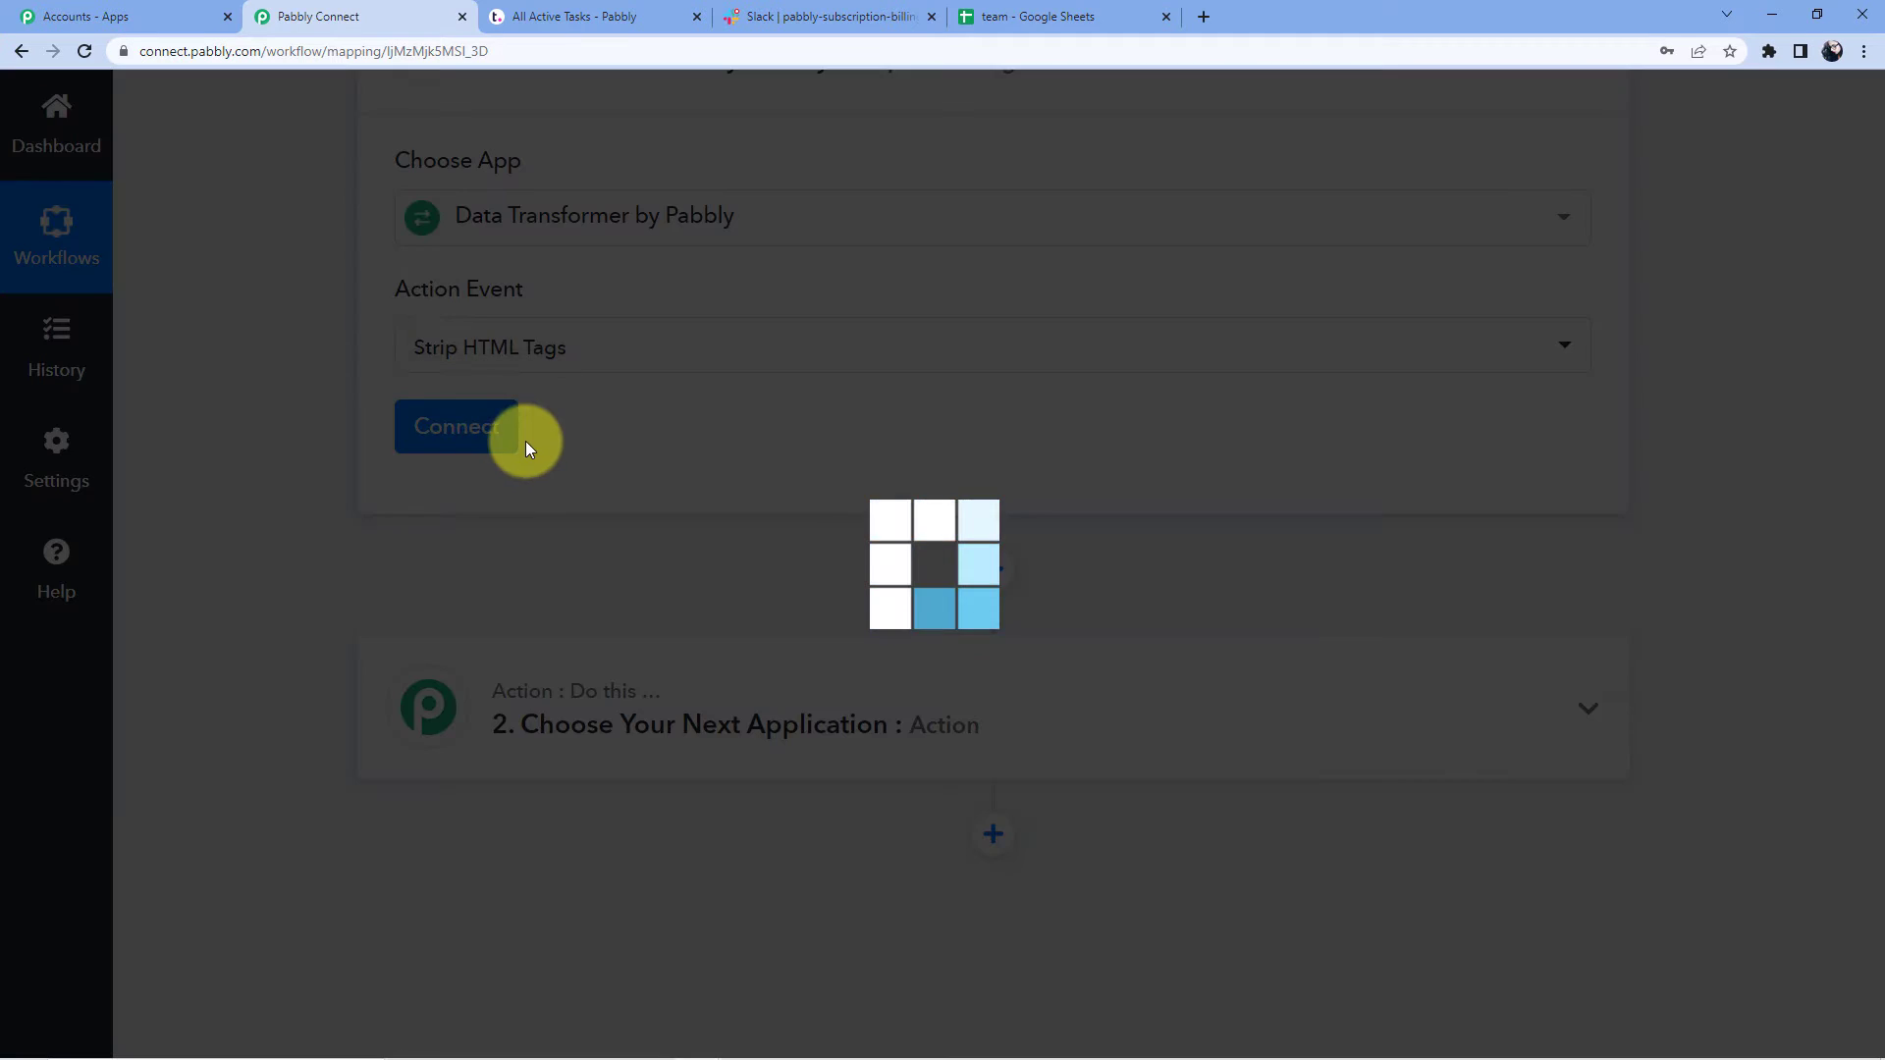
Step: Map the Teamwork trigger's Message Post Body into the Encoded String field of the Strip HTML Tags step
scroll(511, 432, down, 3)
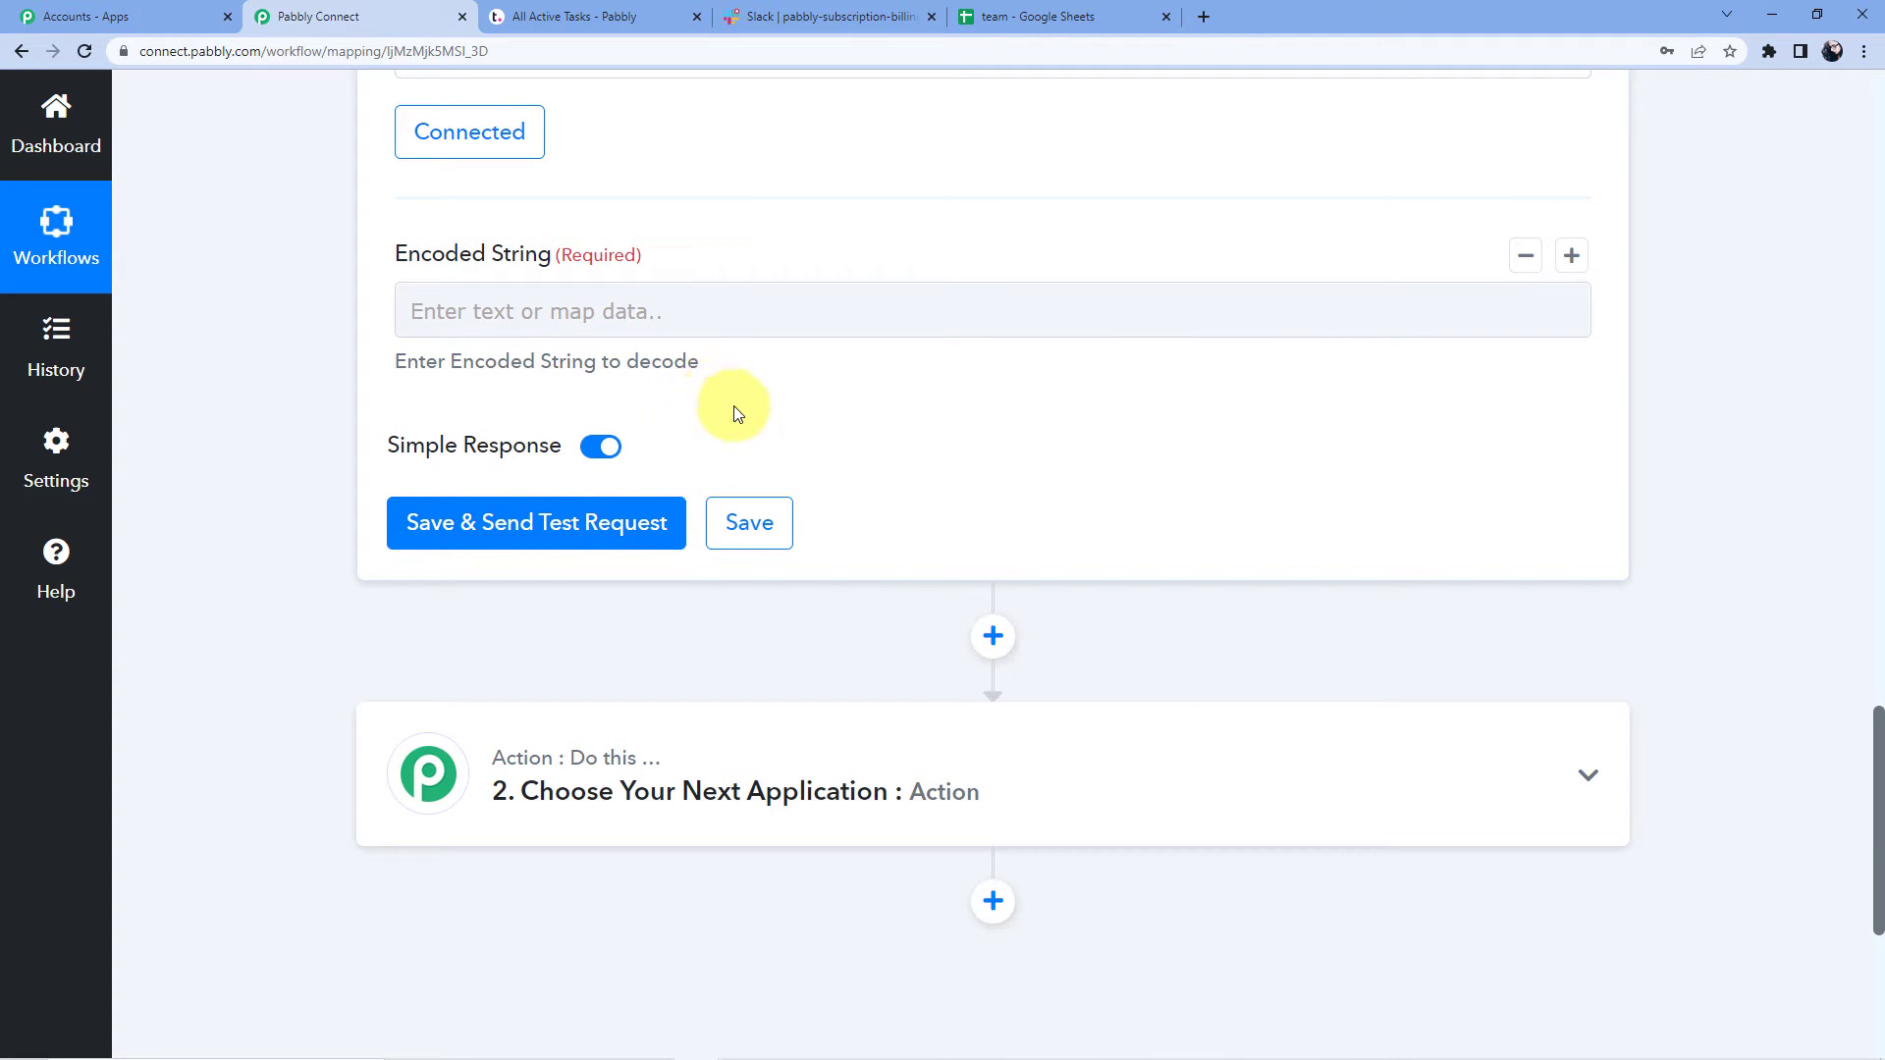
scroll(812, 497, up, 12)
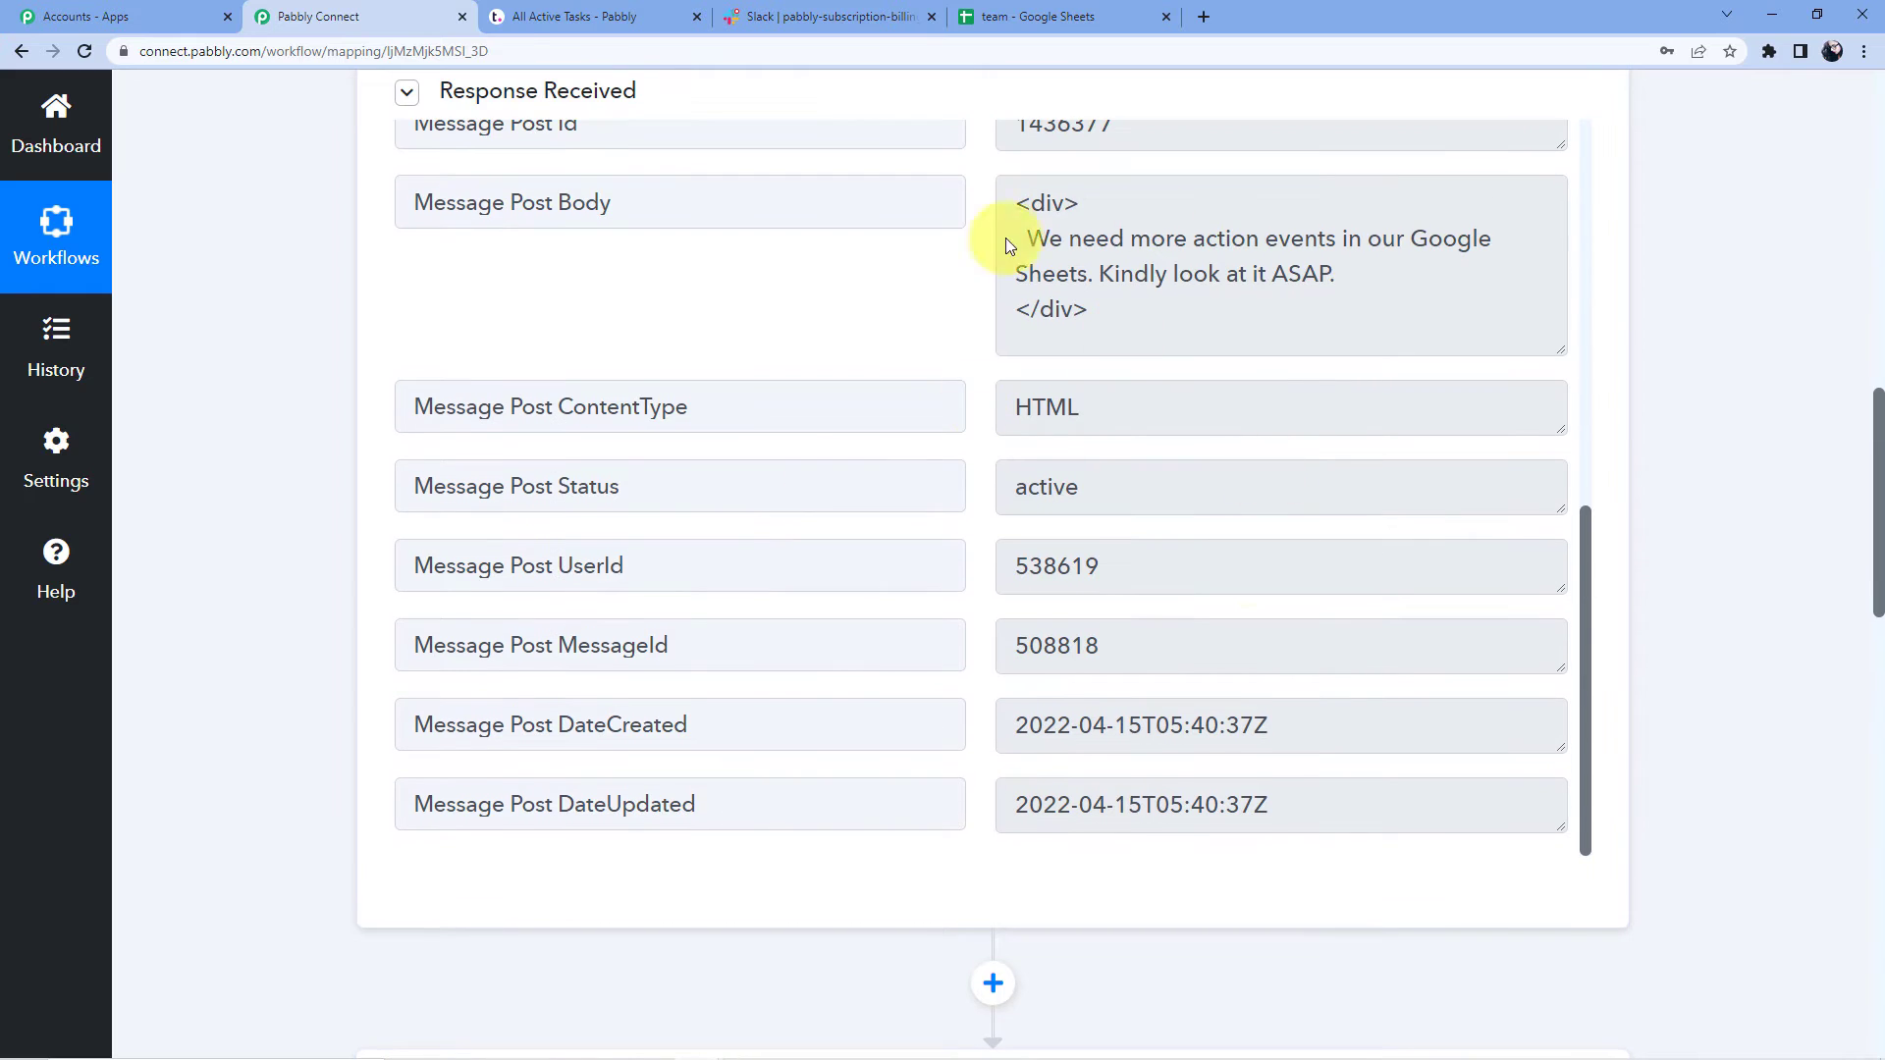
scroll(286, 365, down, 10)
scroll(426, 442, down, 2)
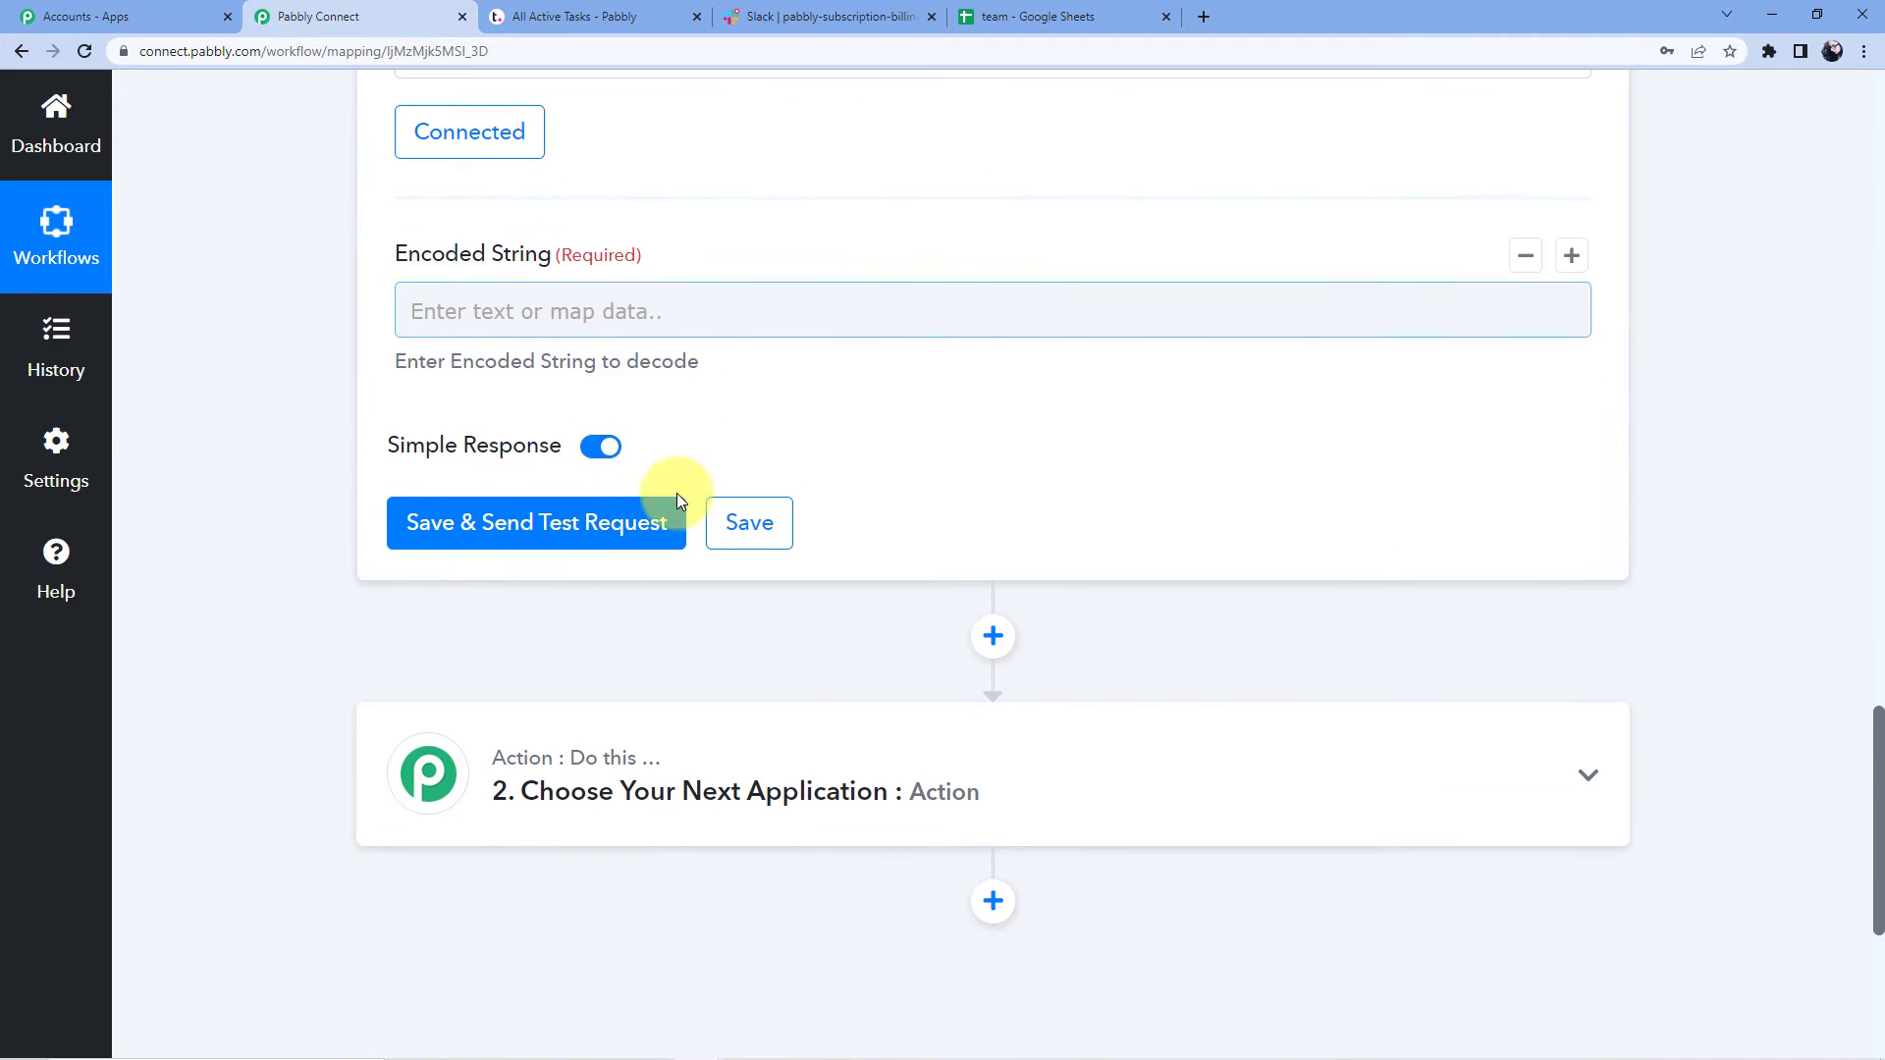
click(505, 295)
click(560, 520)
scroll(561, 495, down, 3)
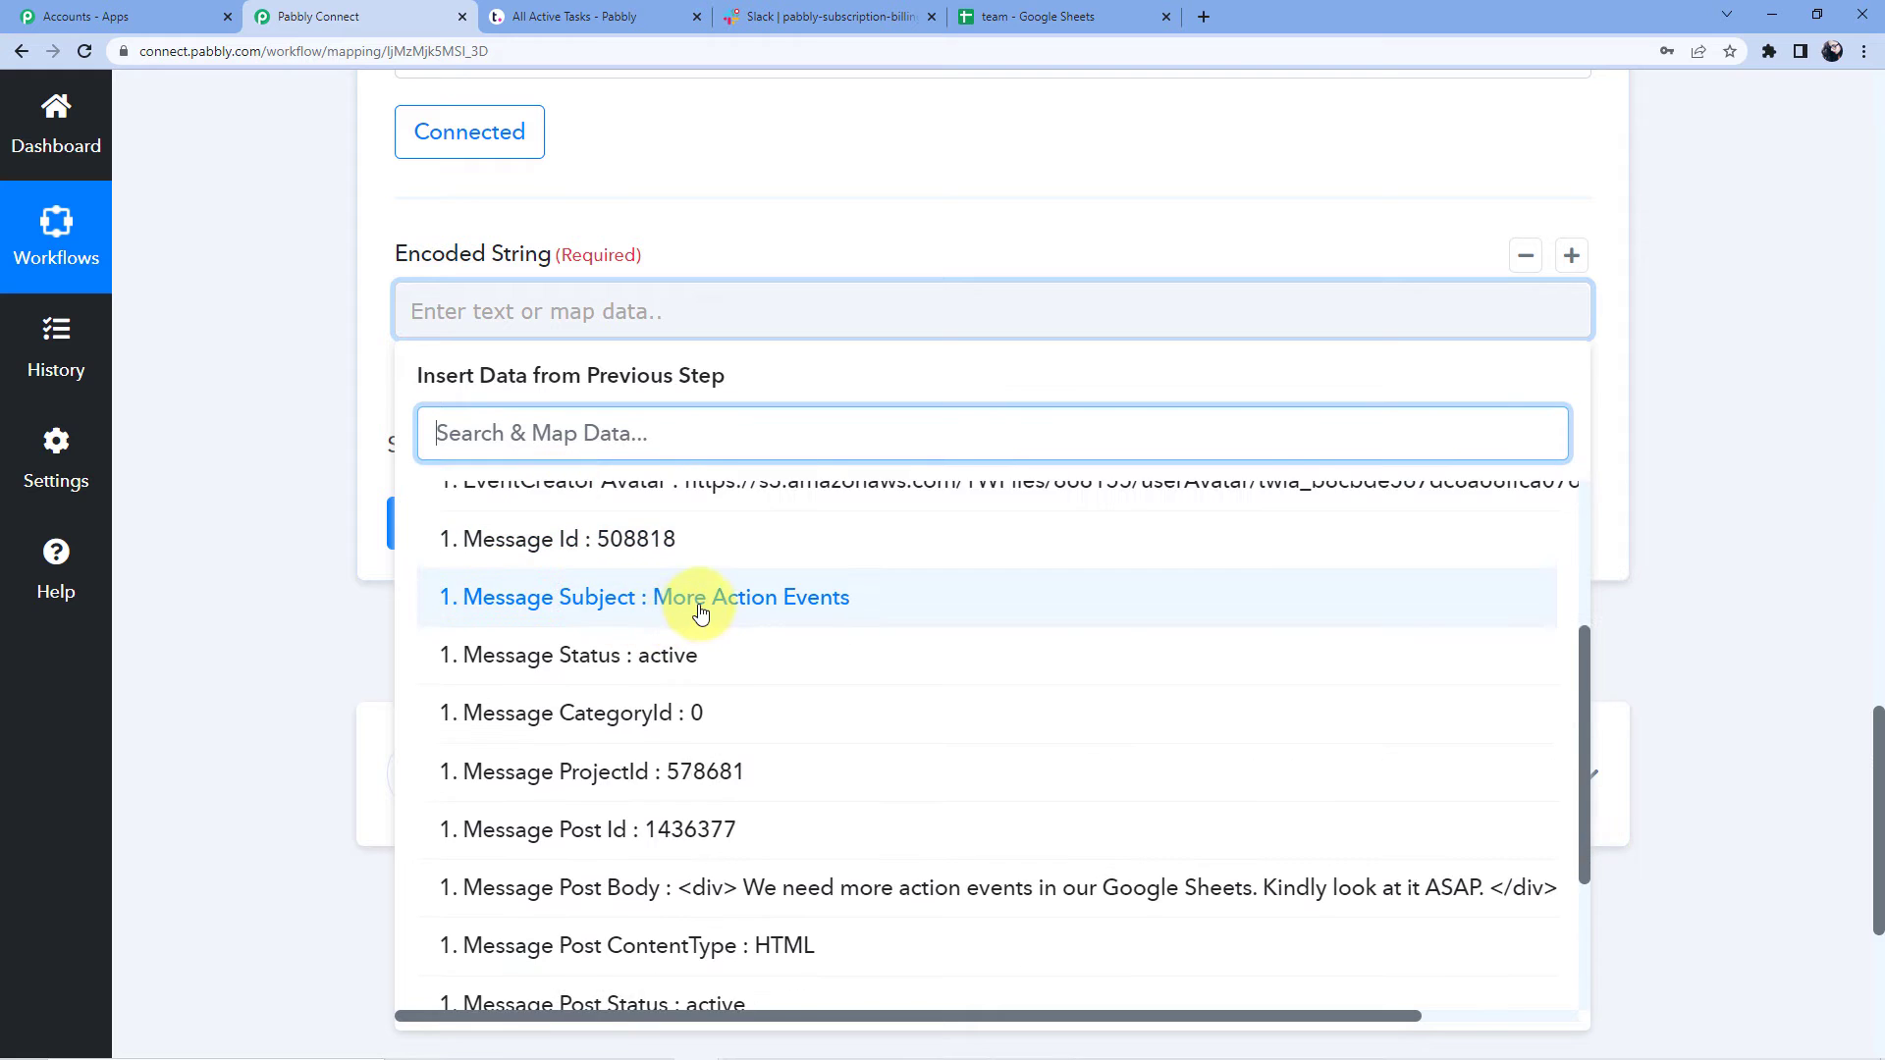
scroll(694, 610, down, 2)
click(778, 635)
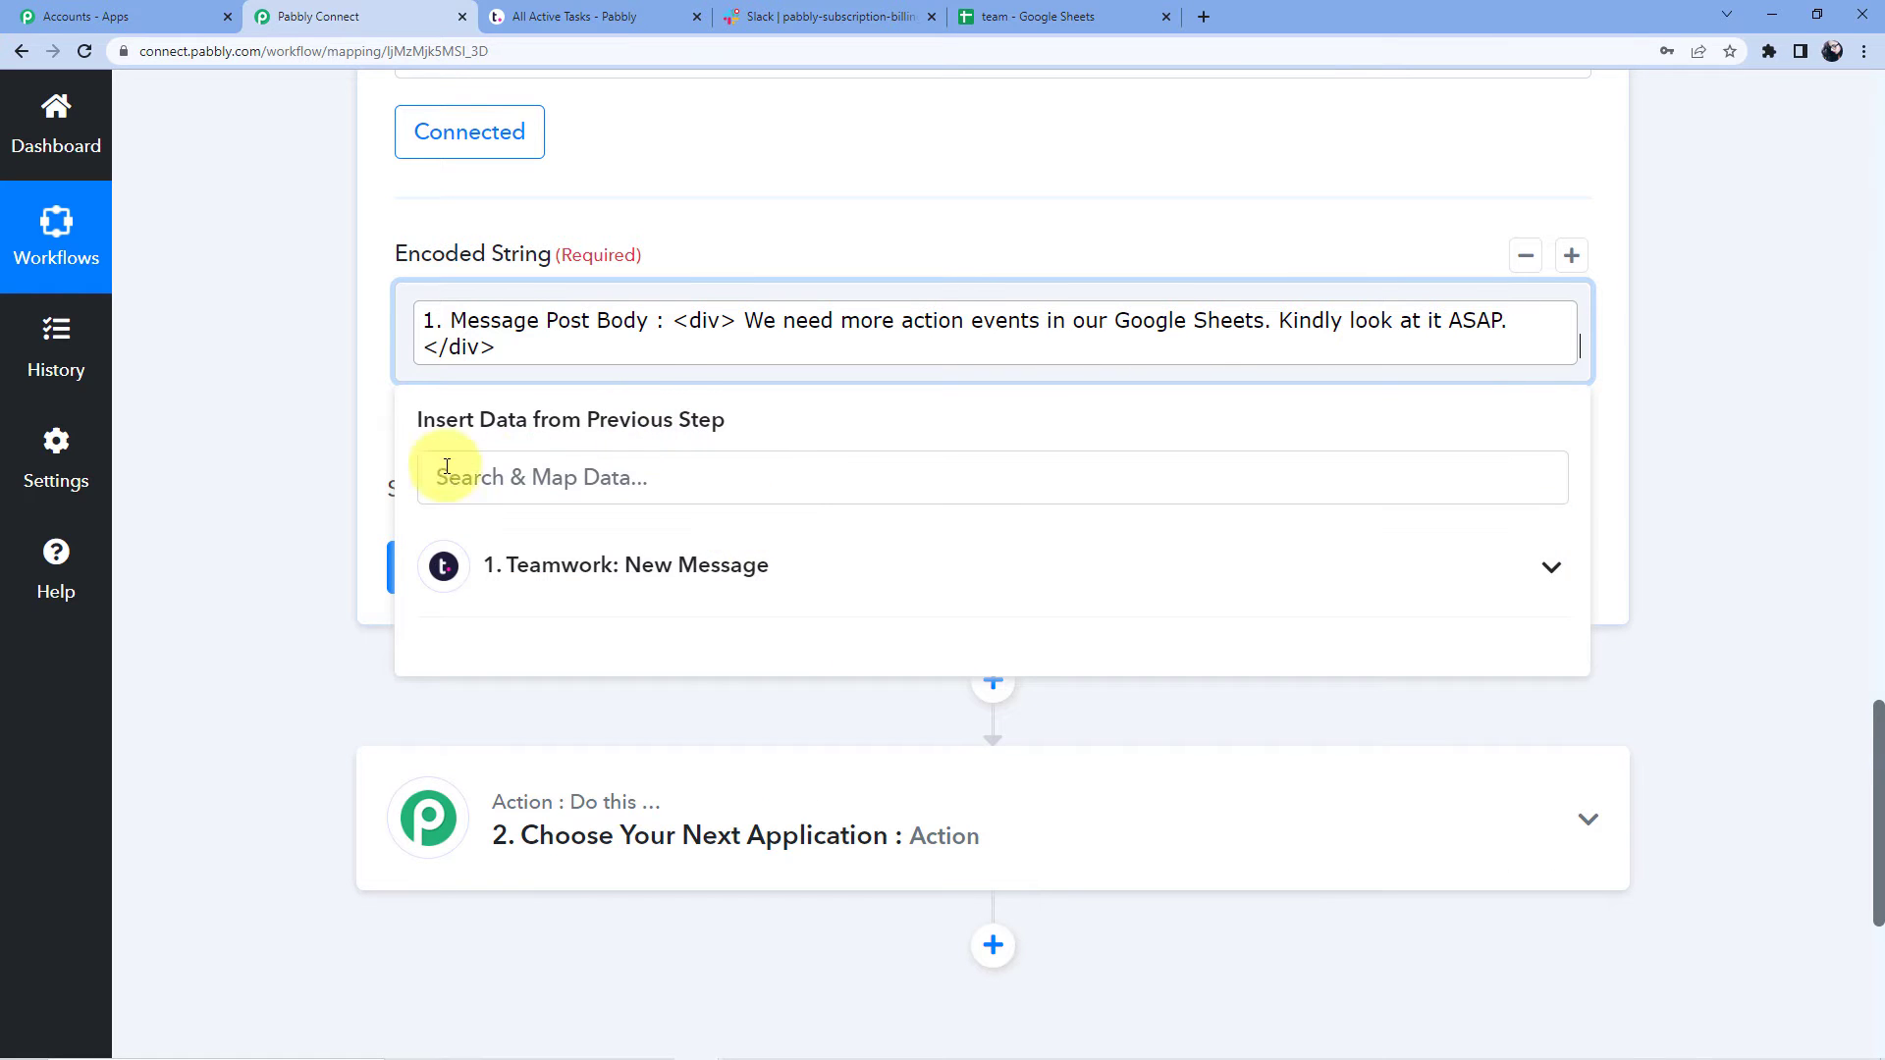
Step: Save the Strip HTML Tags step with a test request and enlarge the Result value to check the text
click(358, 337)
click(495, 566)
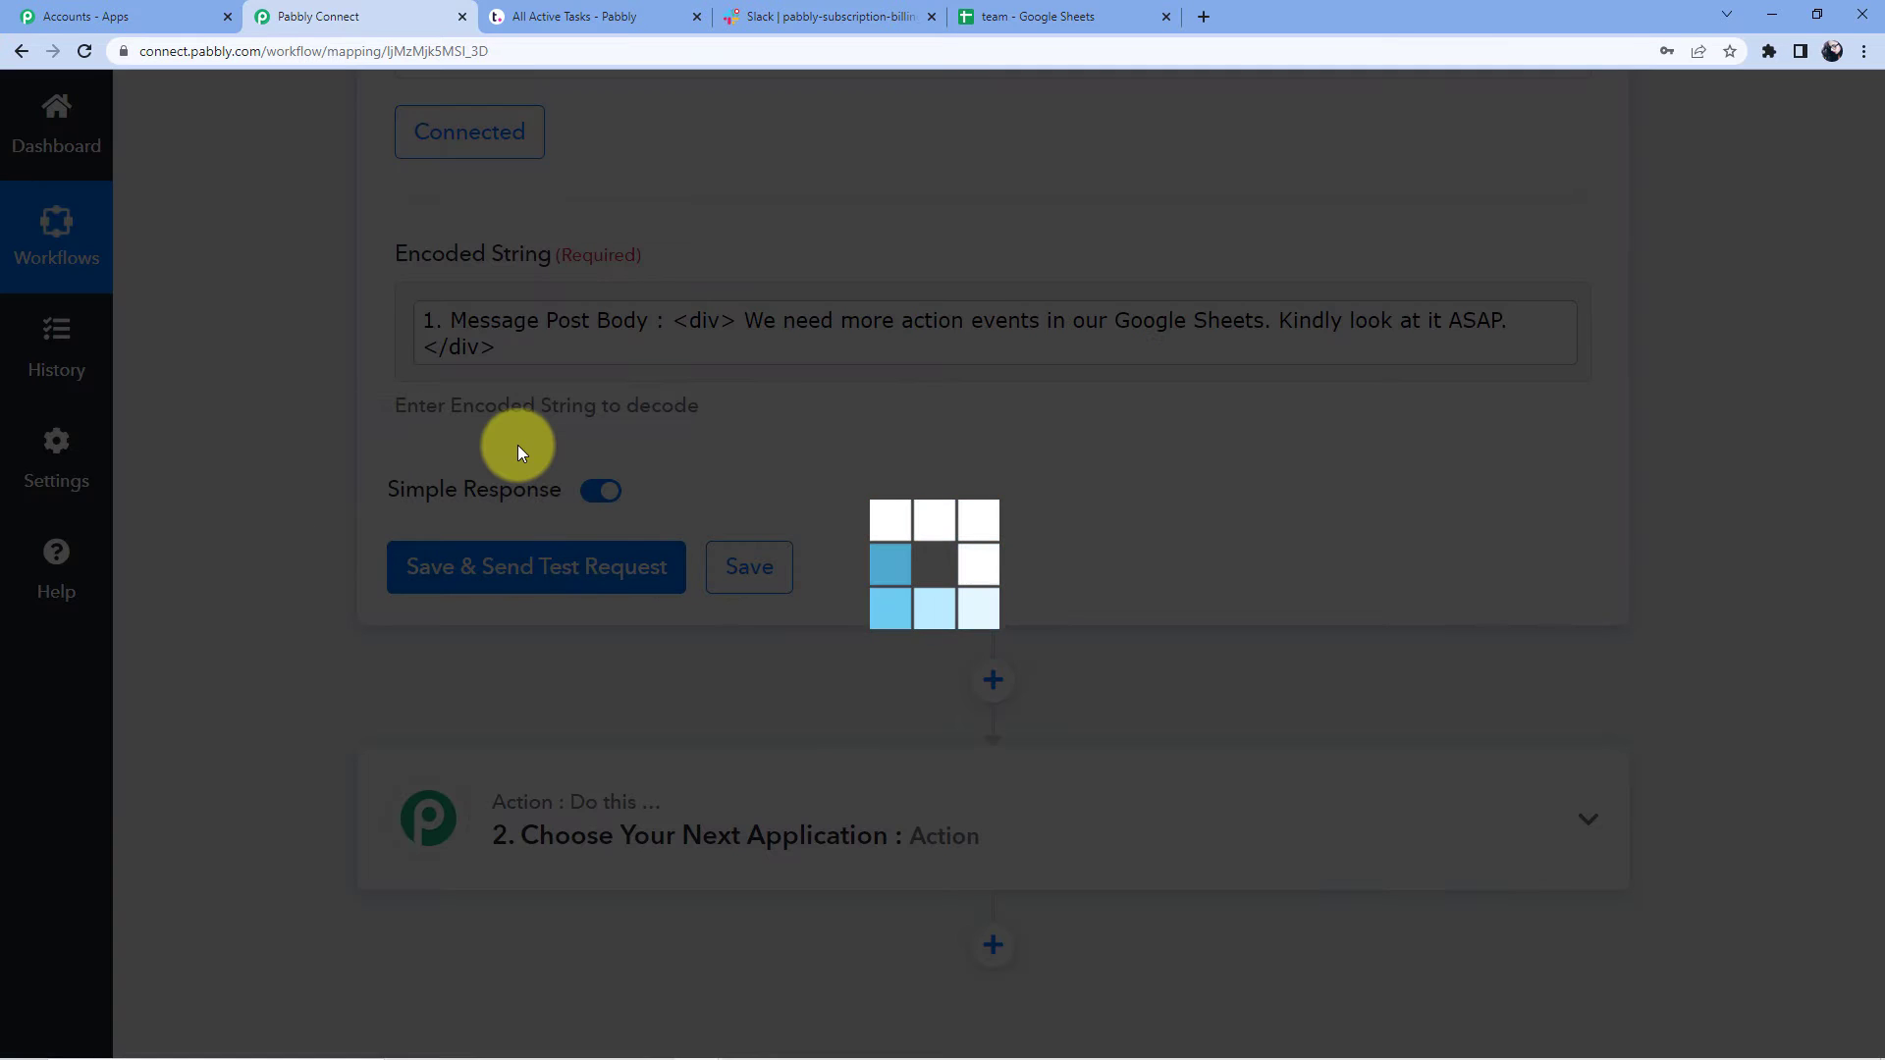
scroll(1233, 567, down, 5)
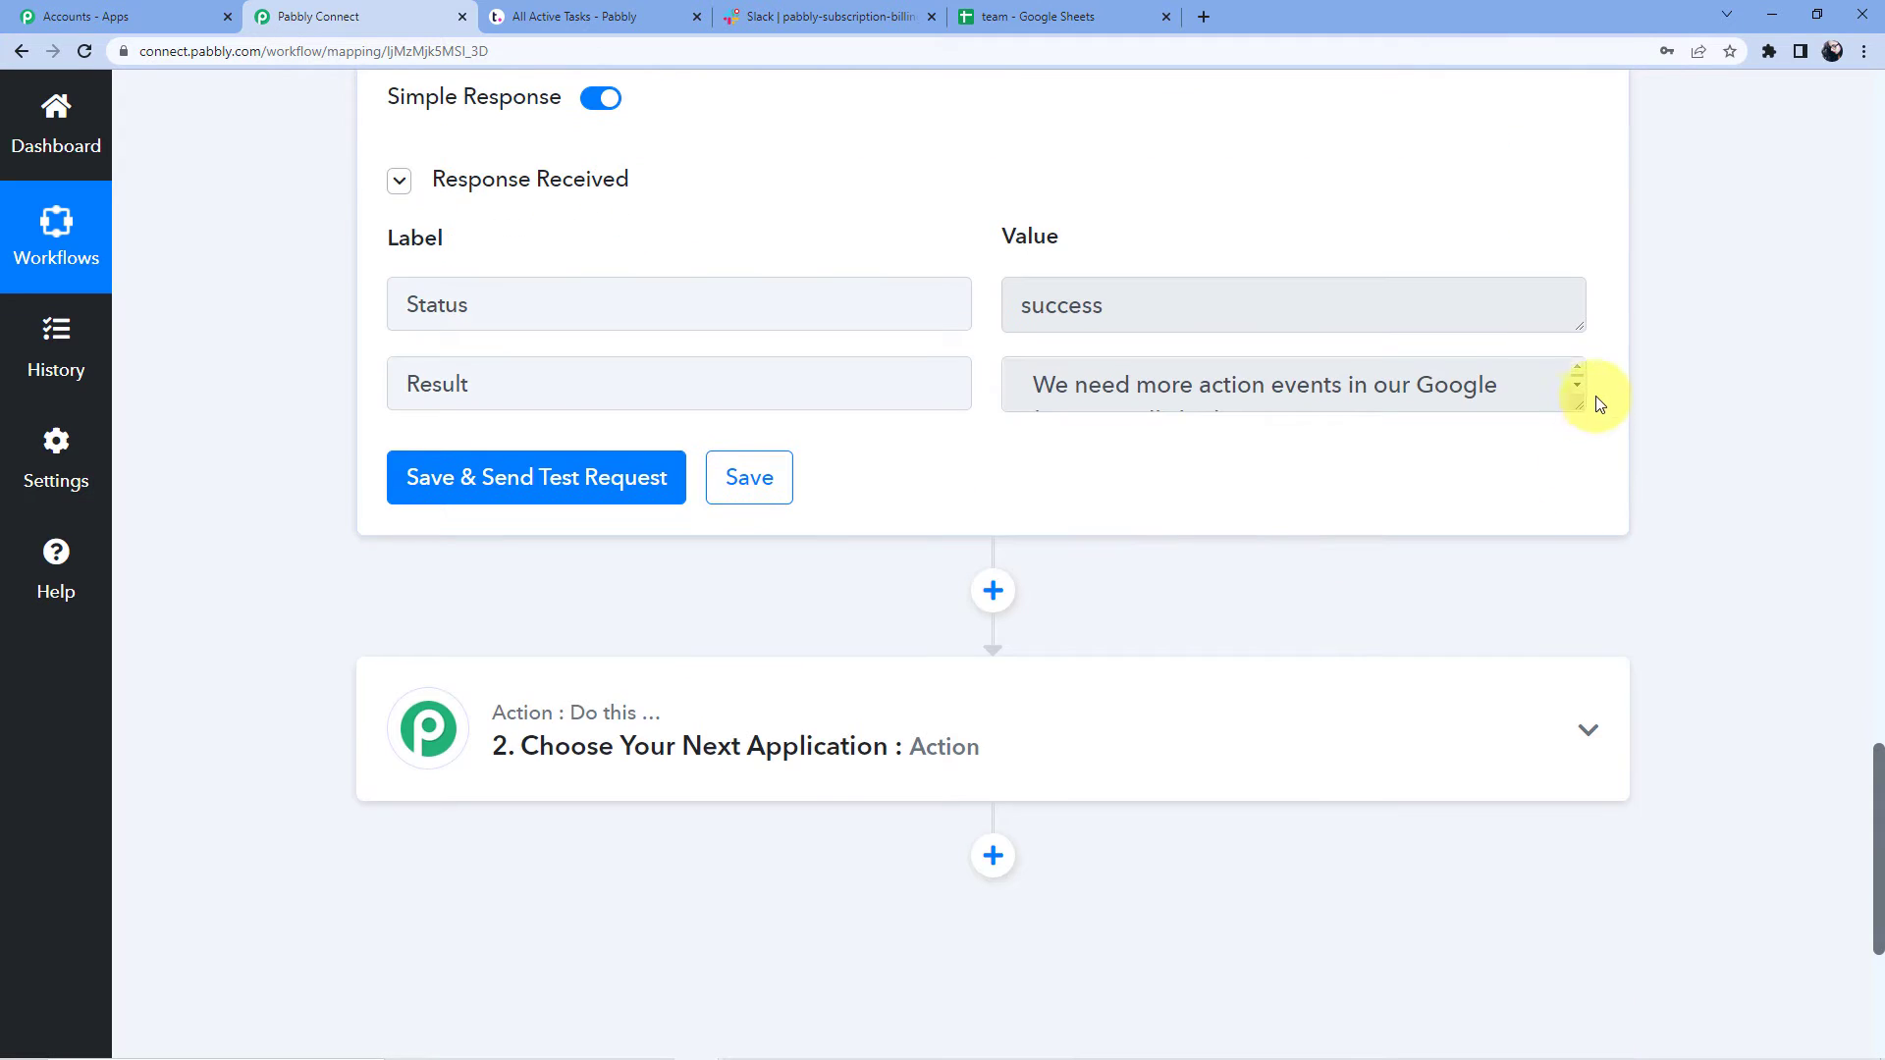
drag(1578, 403, 1590, 460)
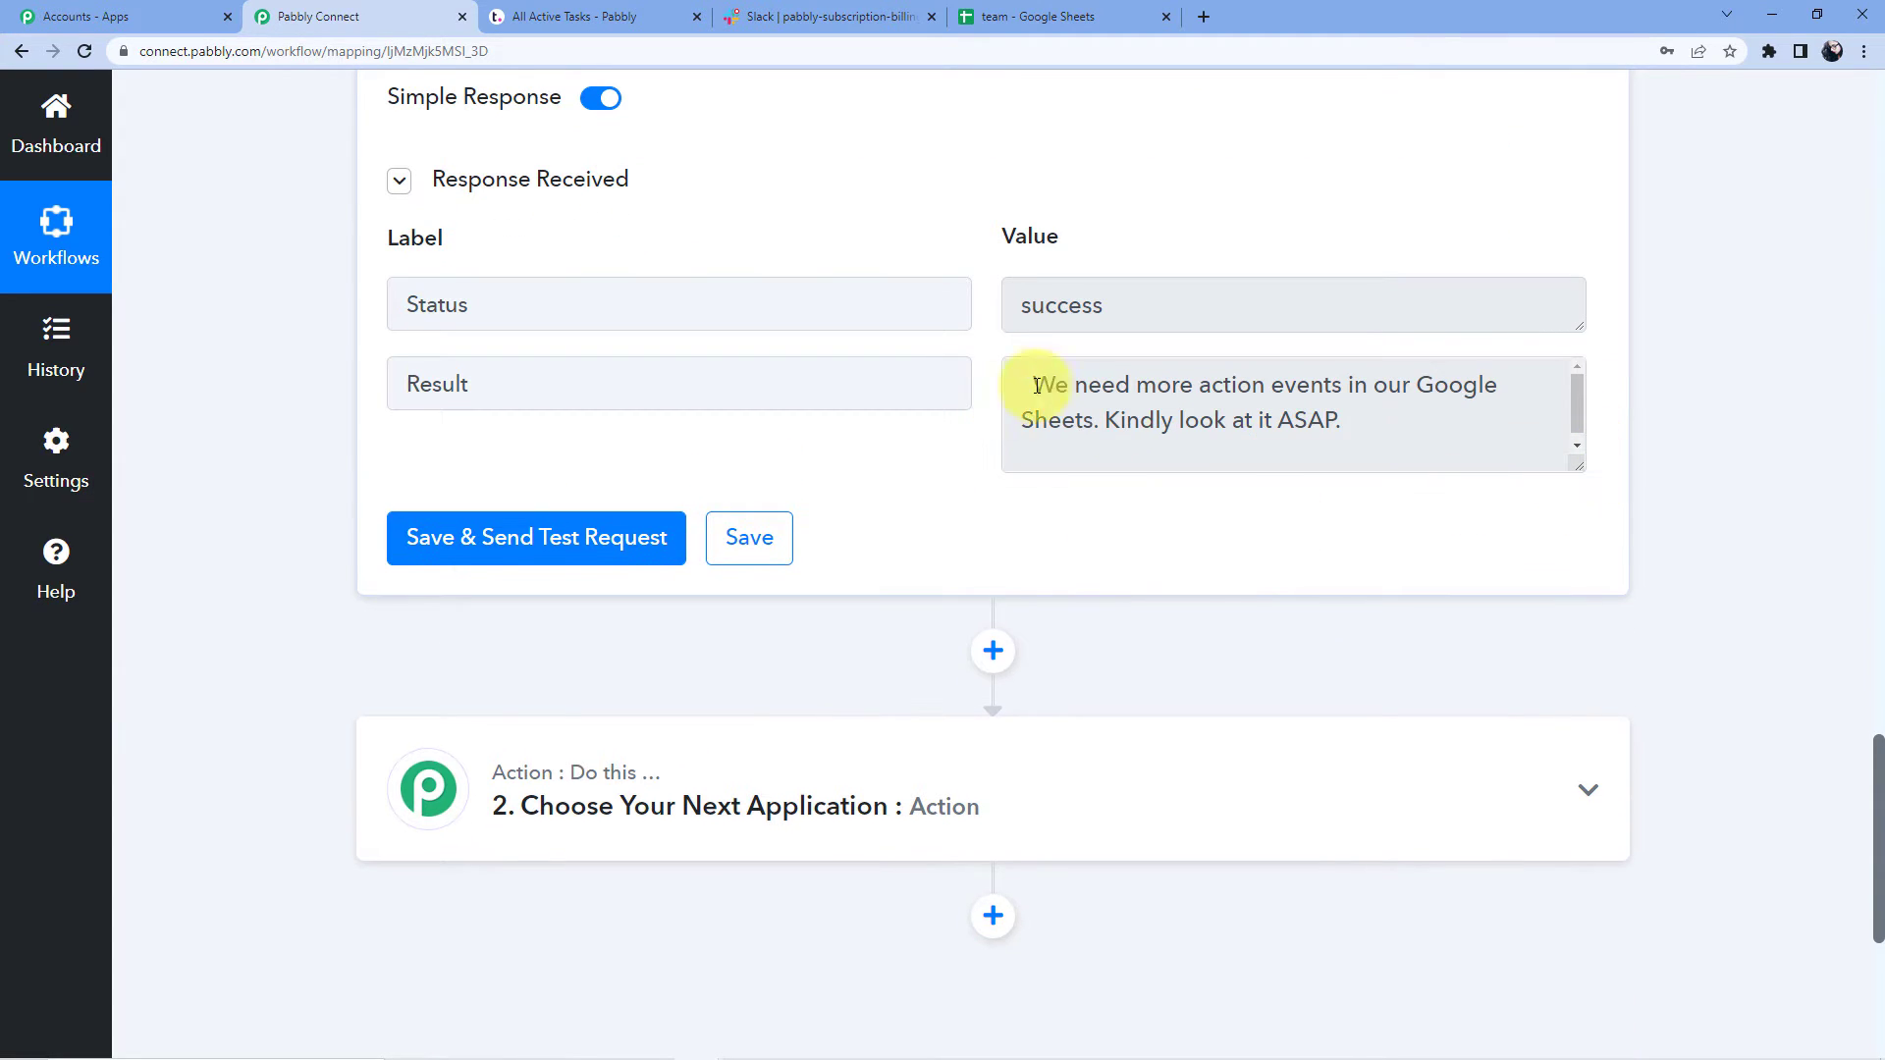
click(1035, 384)
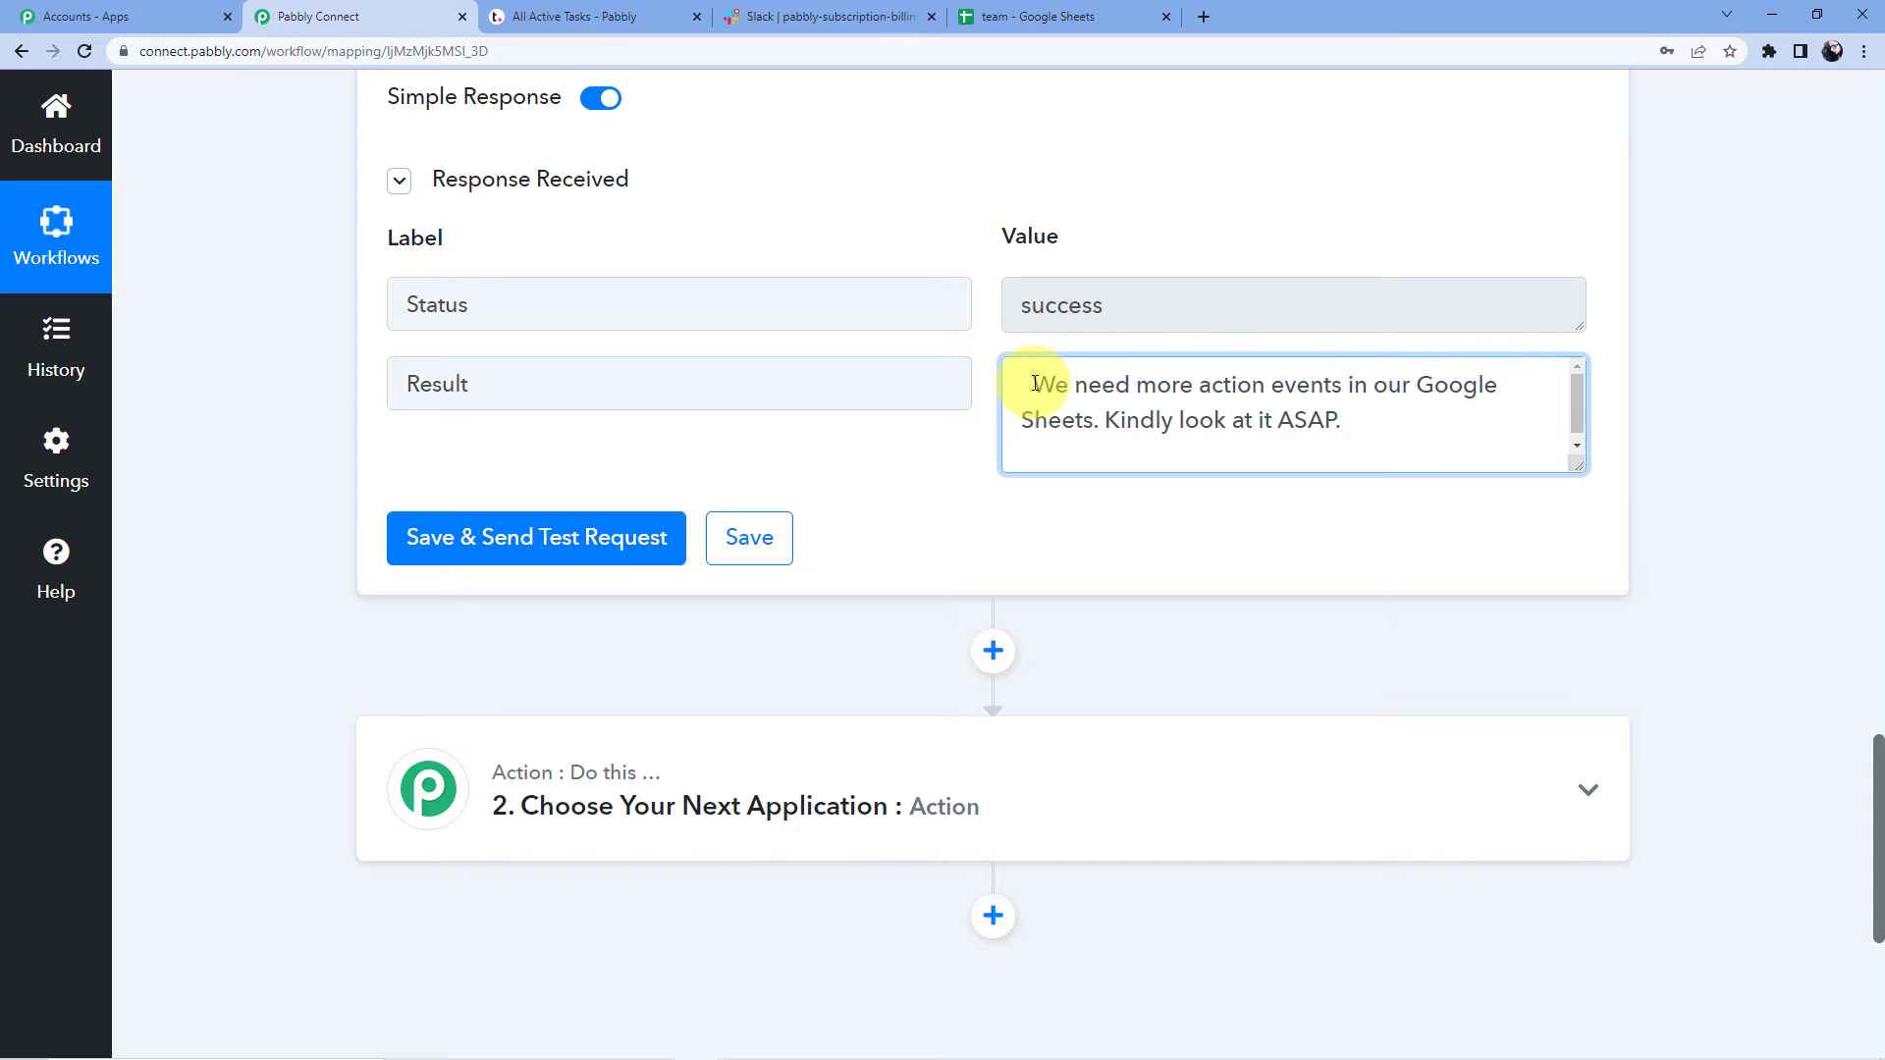
Step: Choose Router as the app for the empty action step following the Data Transformer
scroll(340, 604, down, 5)
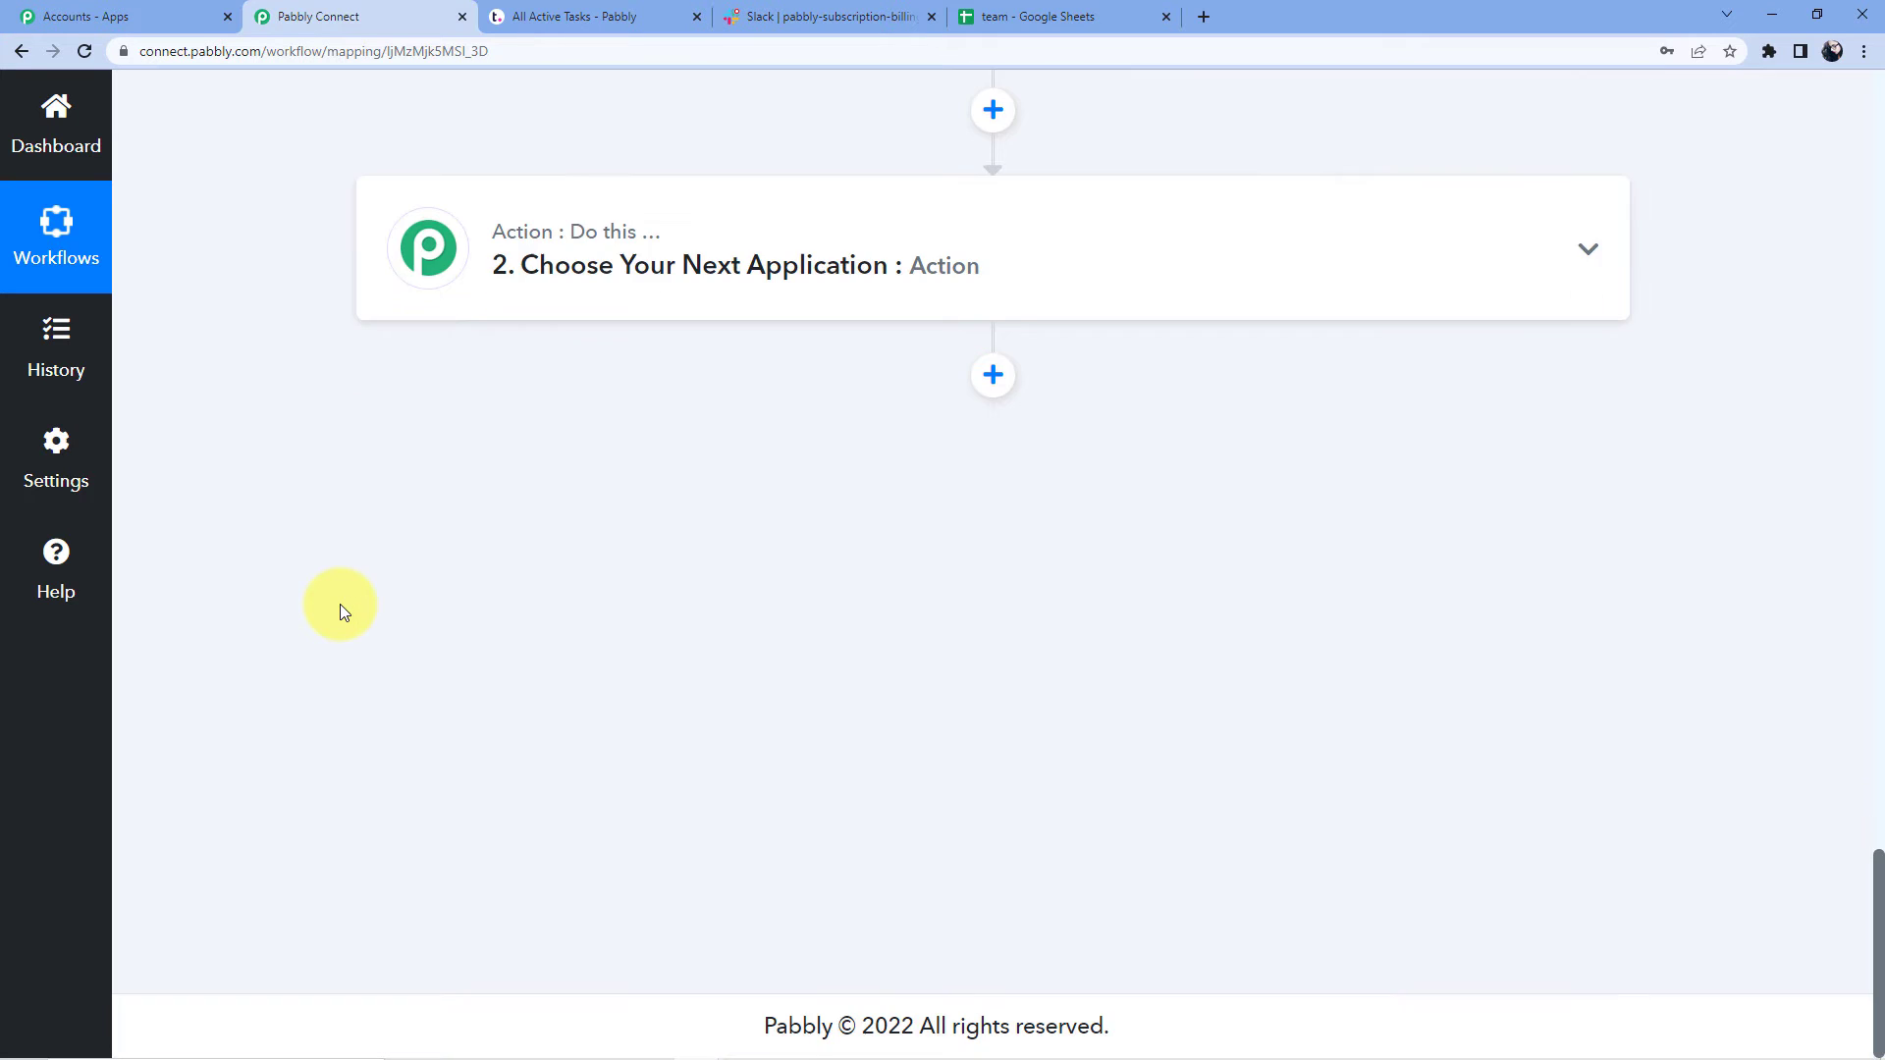
click(609, 247)
click(488, 429)
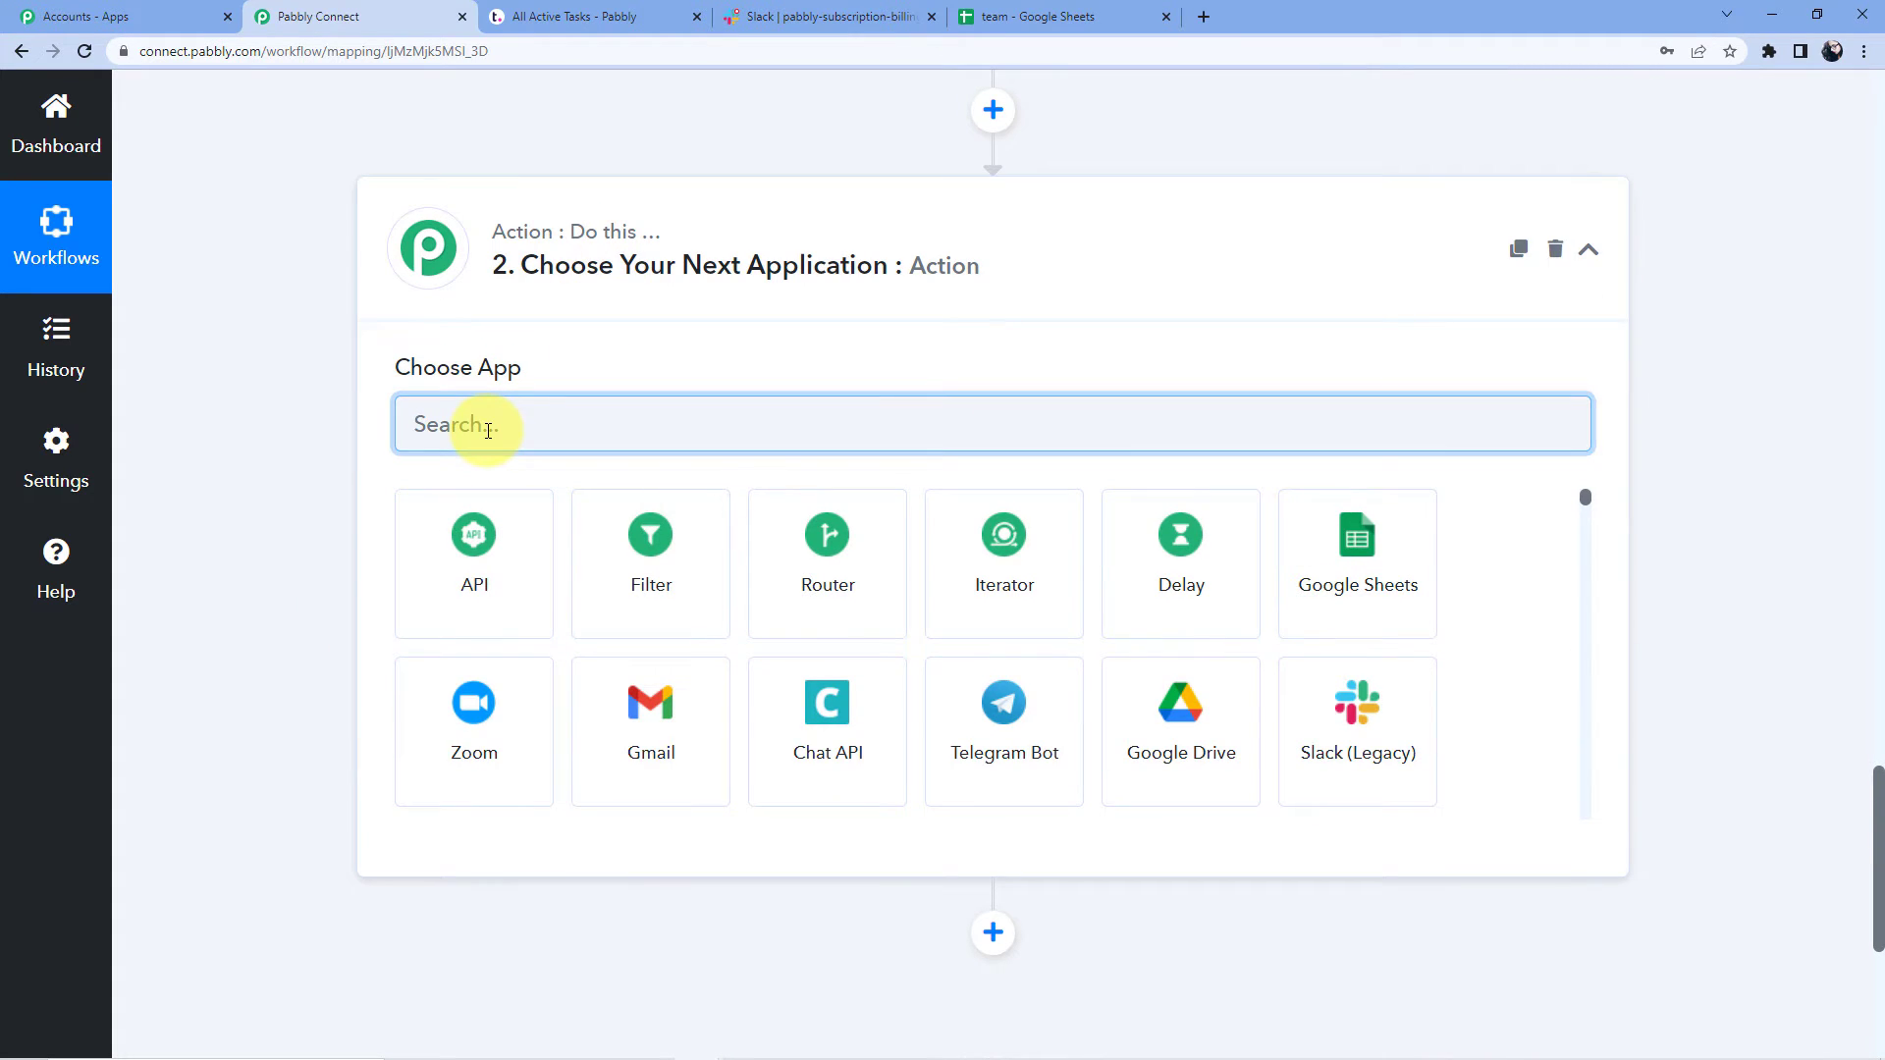
text(Router)
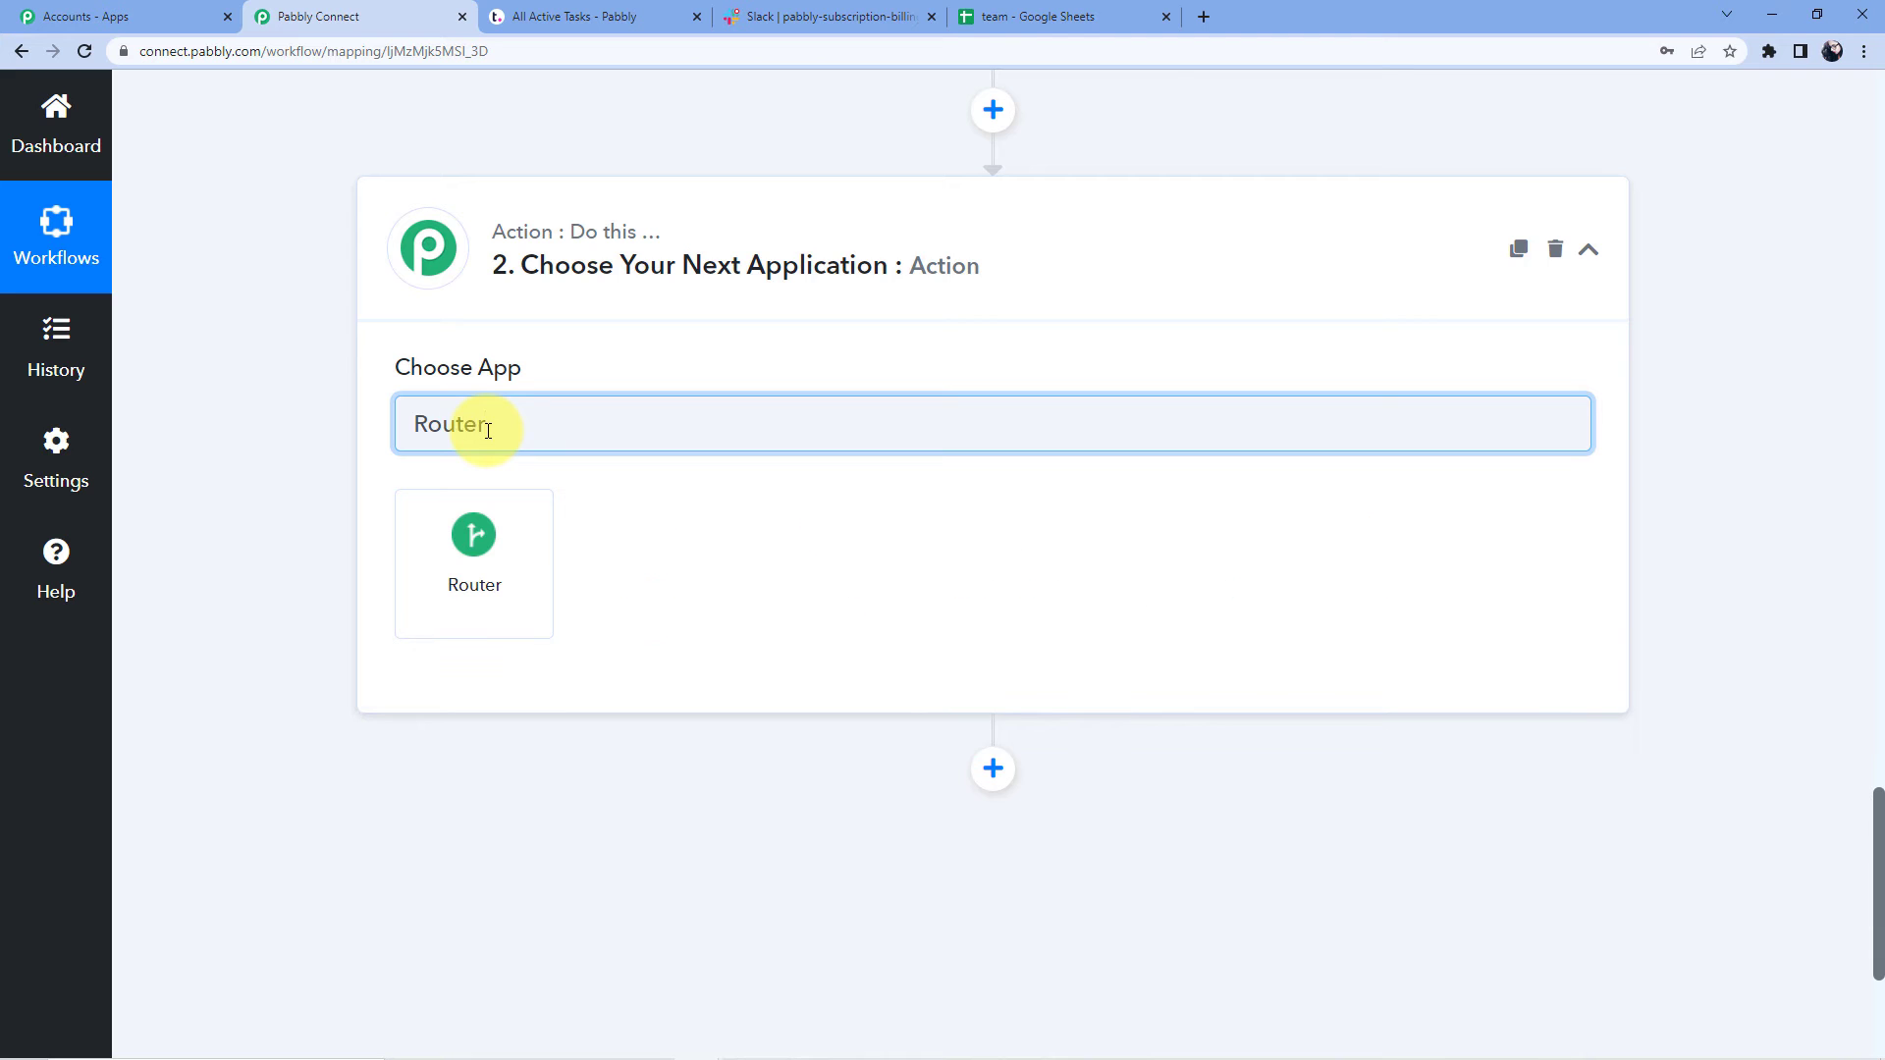
click(460, 540)
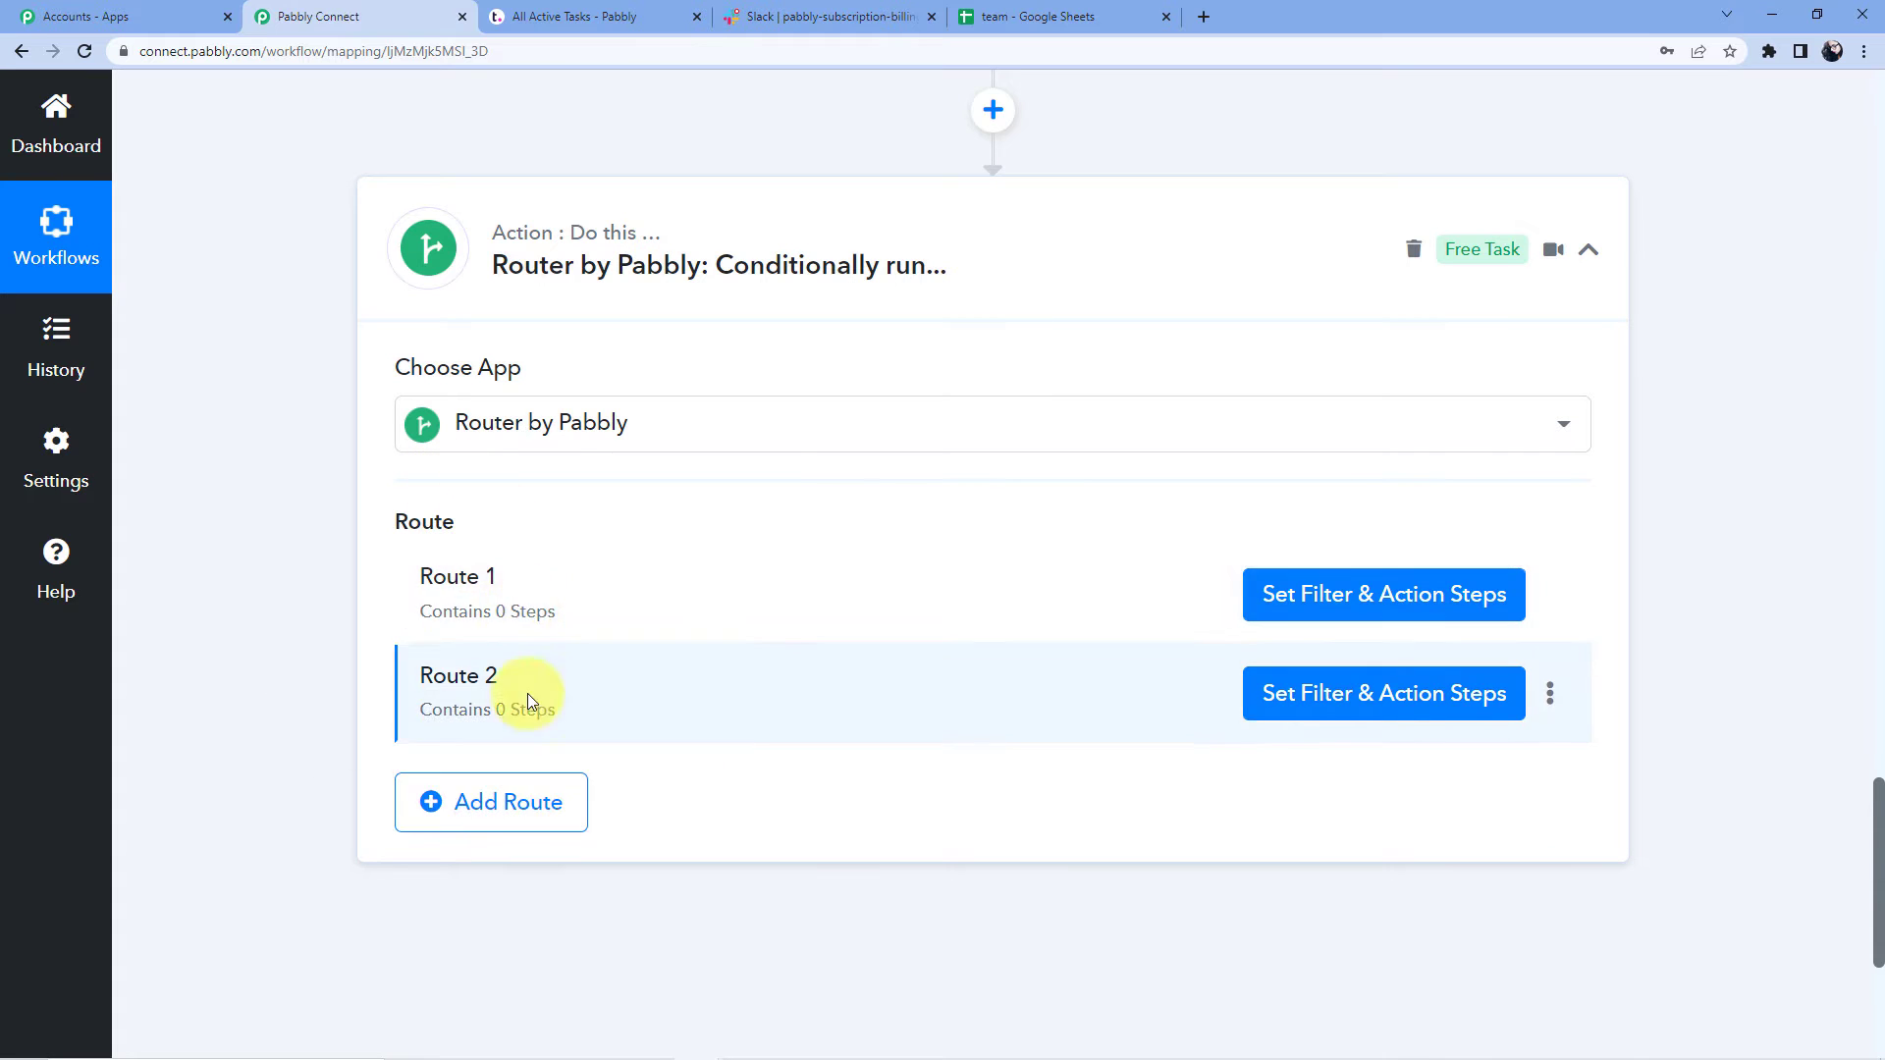
Step: Switch to Teamwork and copy the project name "Pabbly Connect" from the projects list
click(599, 16)
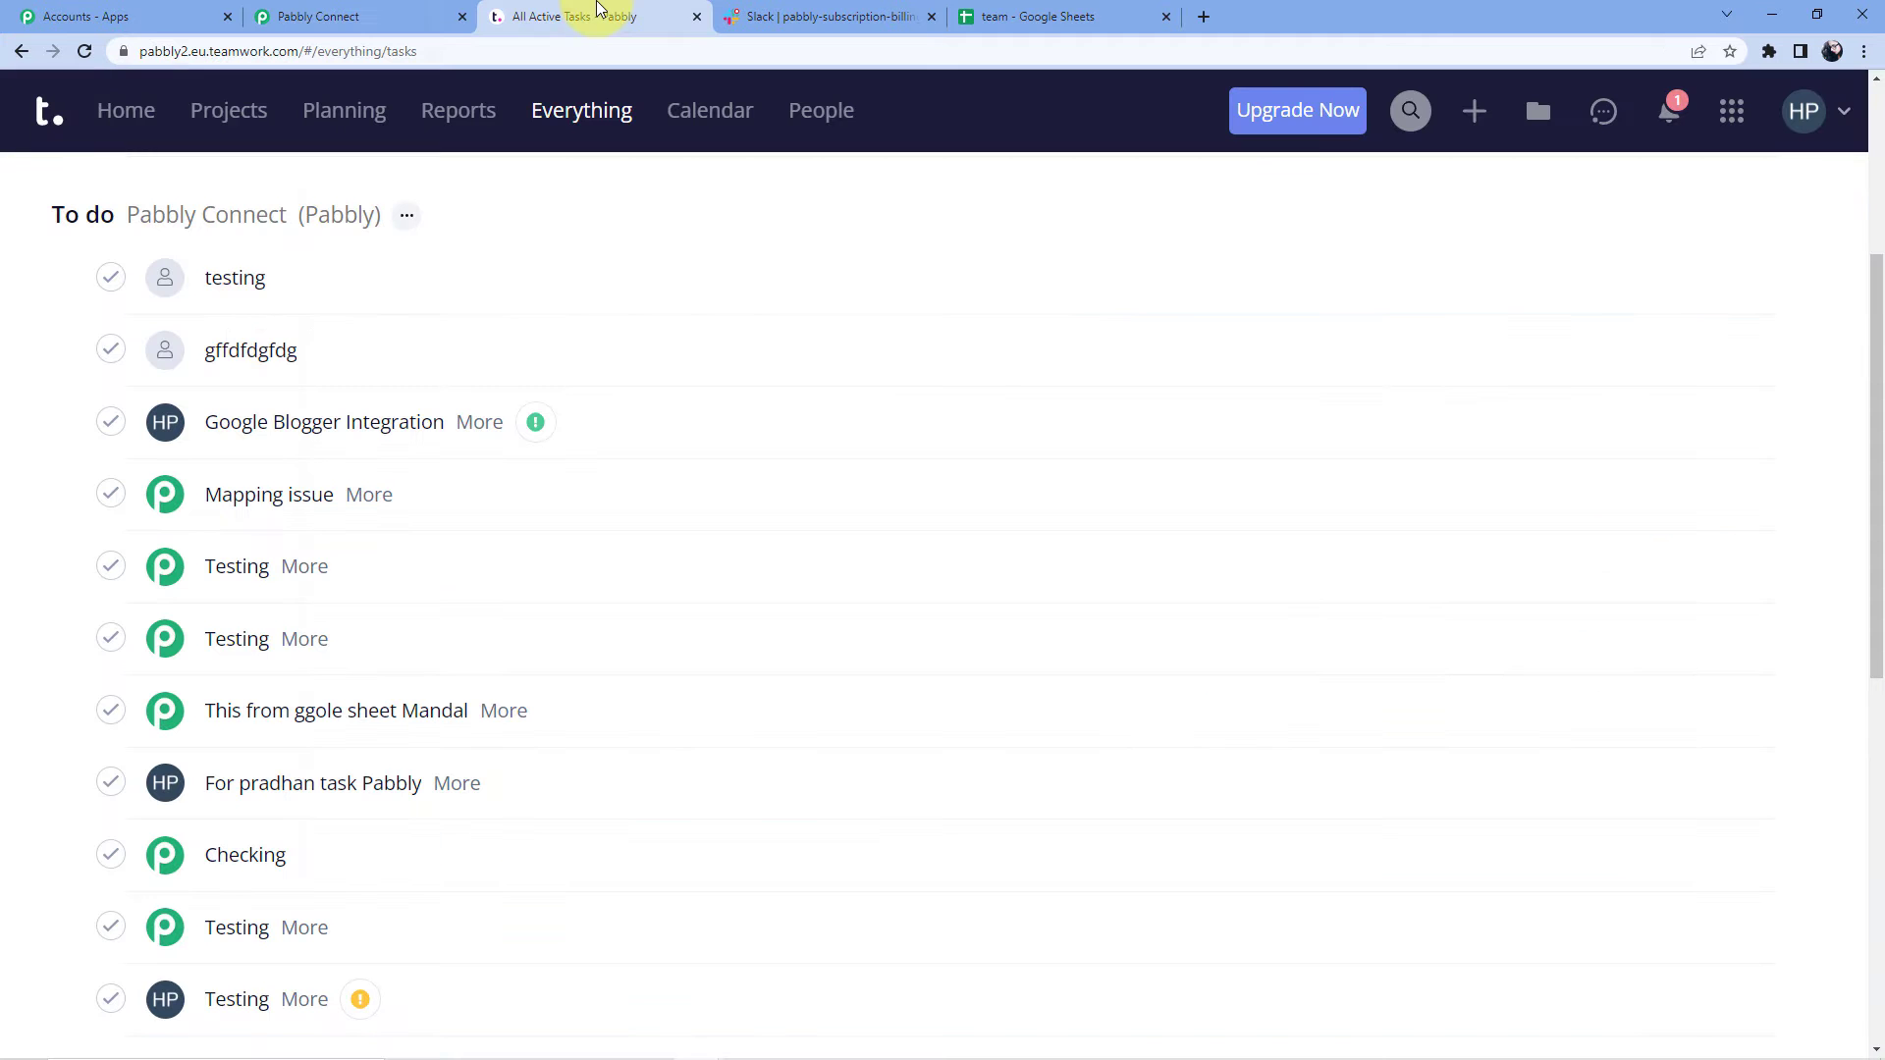
click(227, 110)
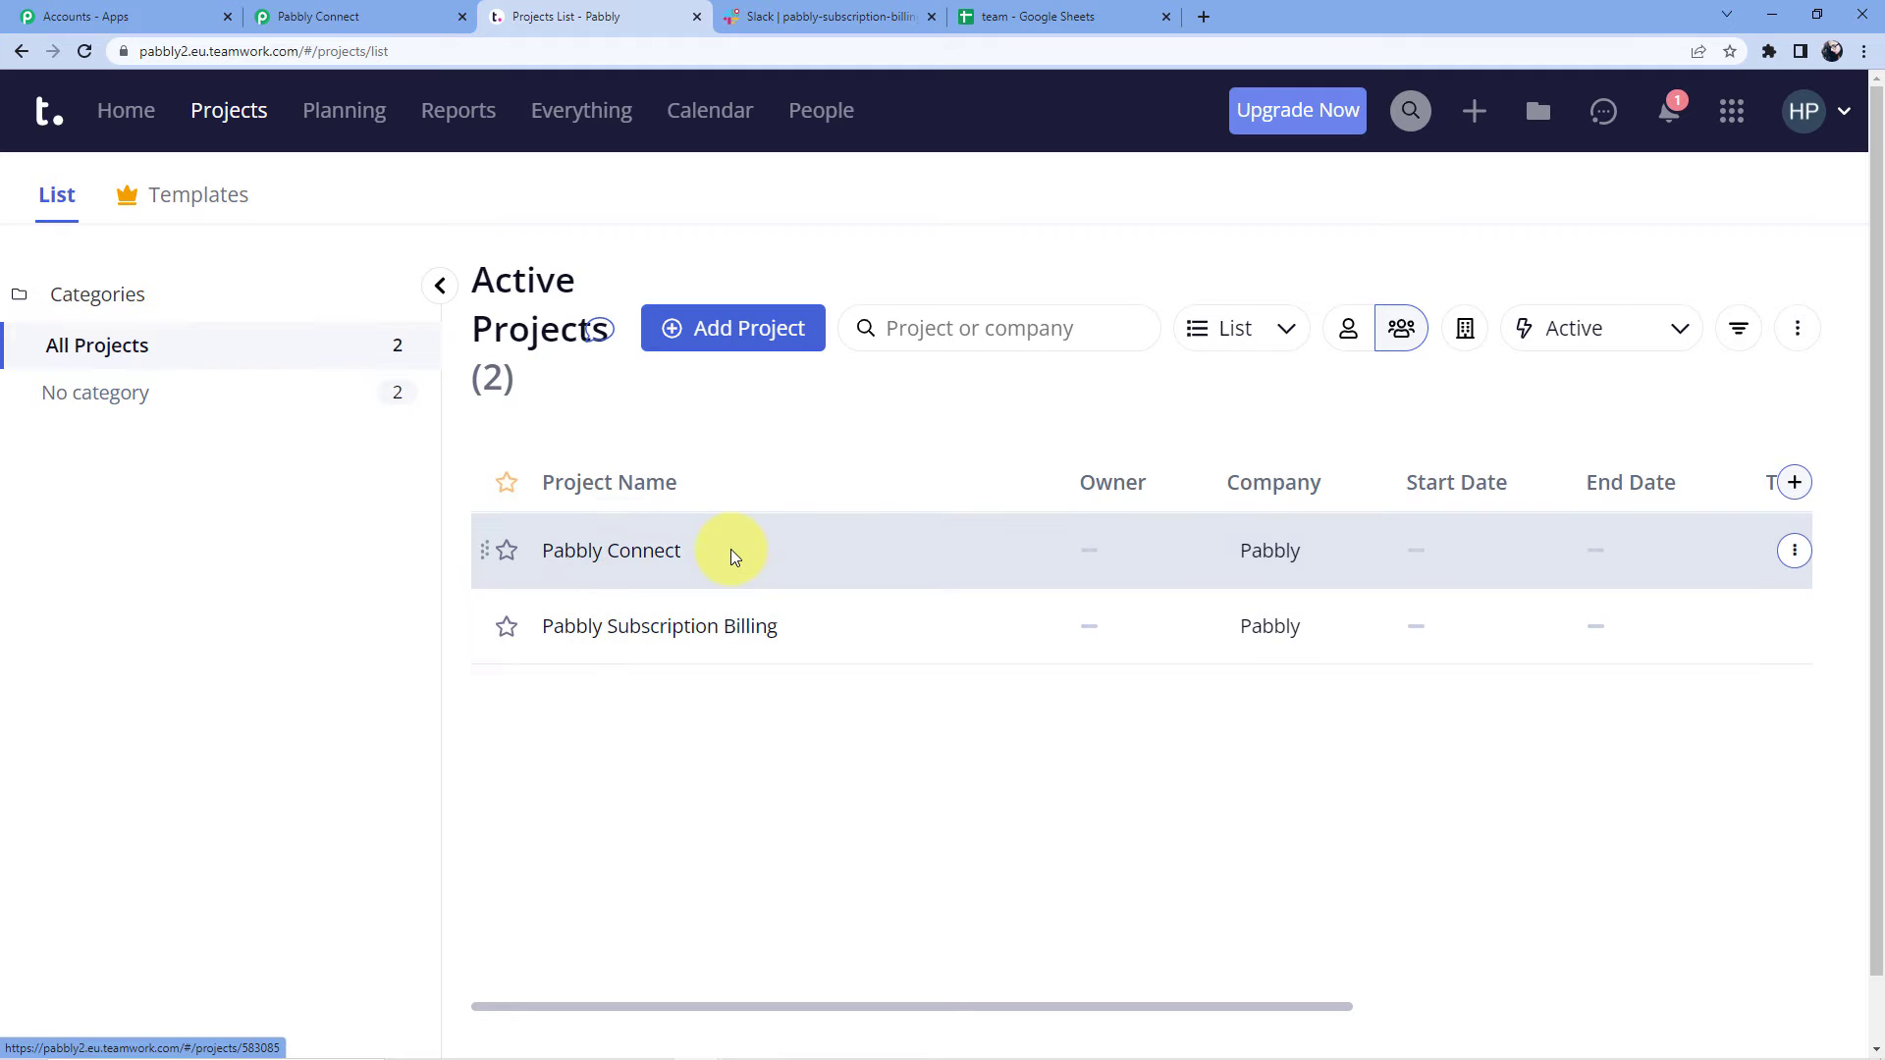
drag(730, 550, 515, 550)
right_click(561, 557)
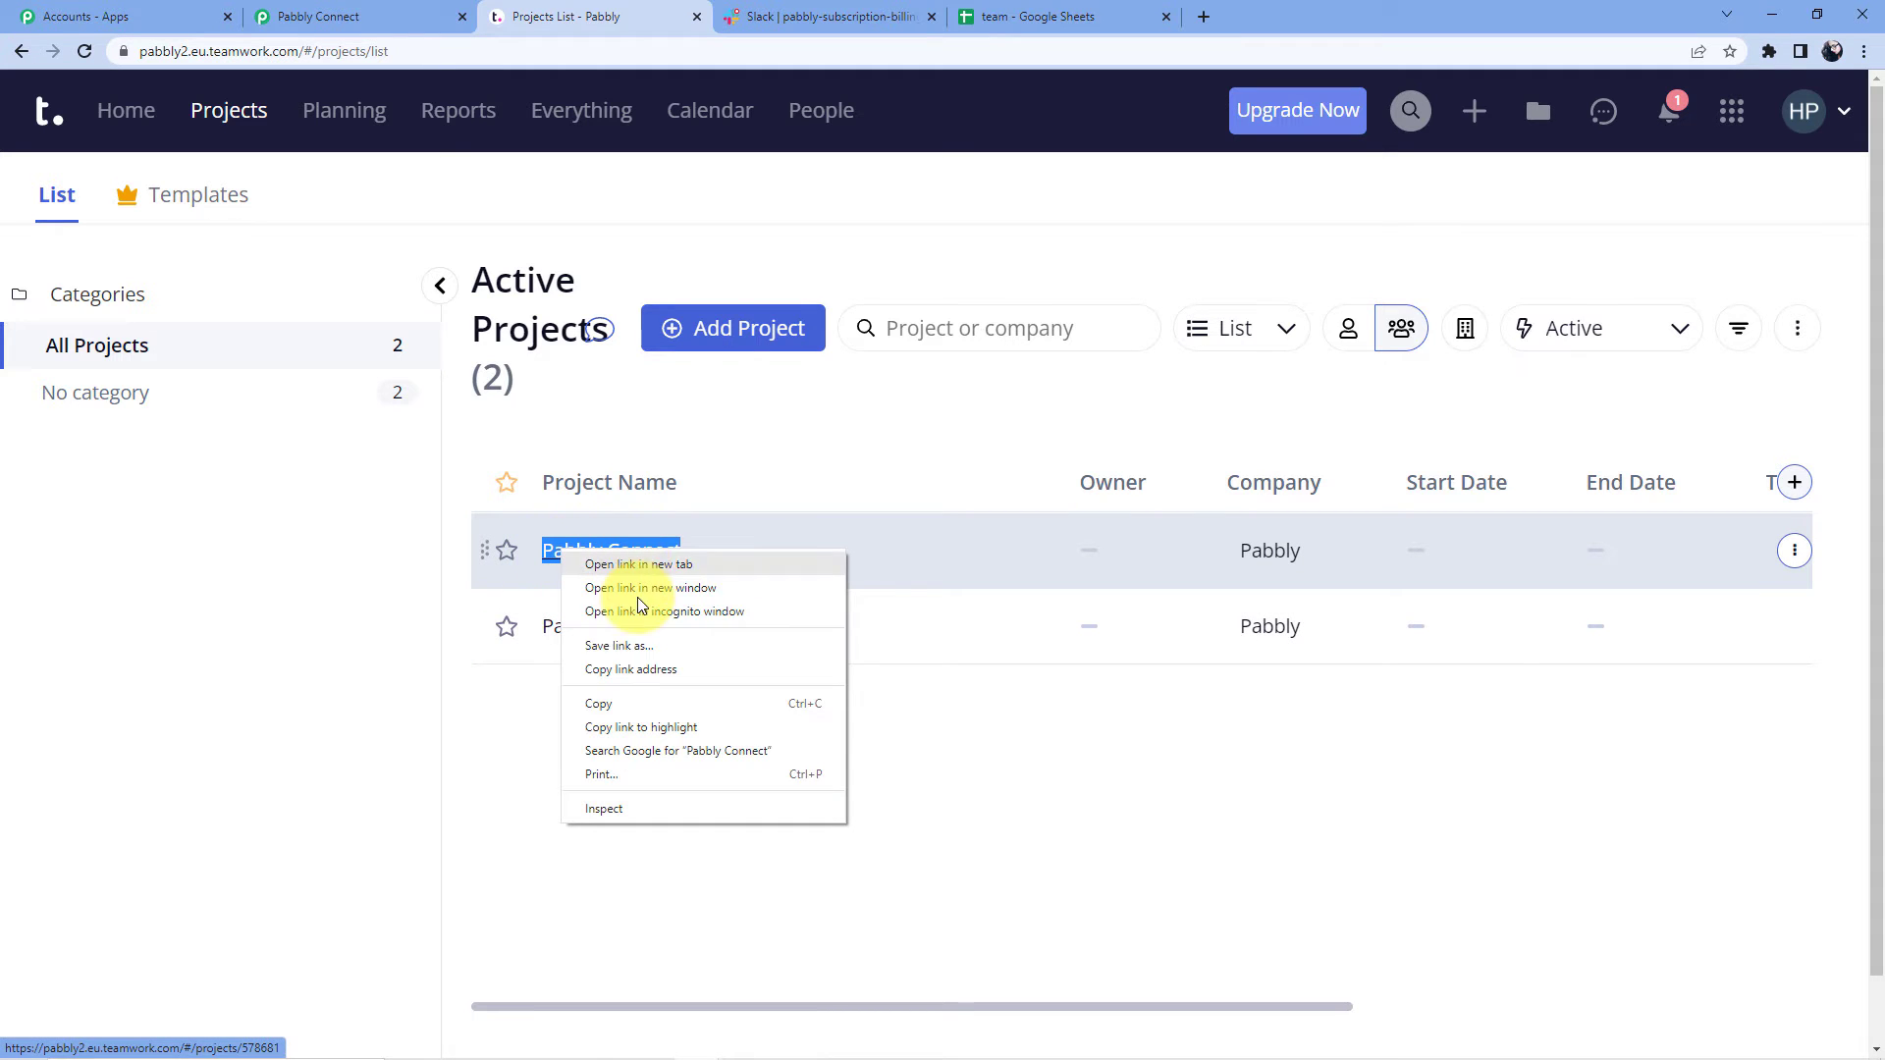
click(623, 703)
Step: Return to Pabbly Connect and rename Route 1 as "Pabbly Connect Router", reusing the copied project name
click(384, 15)
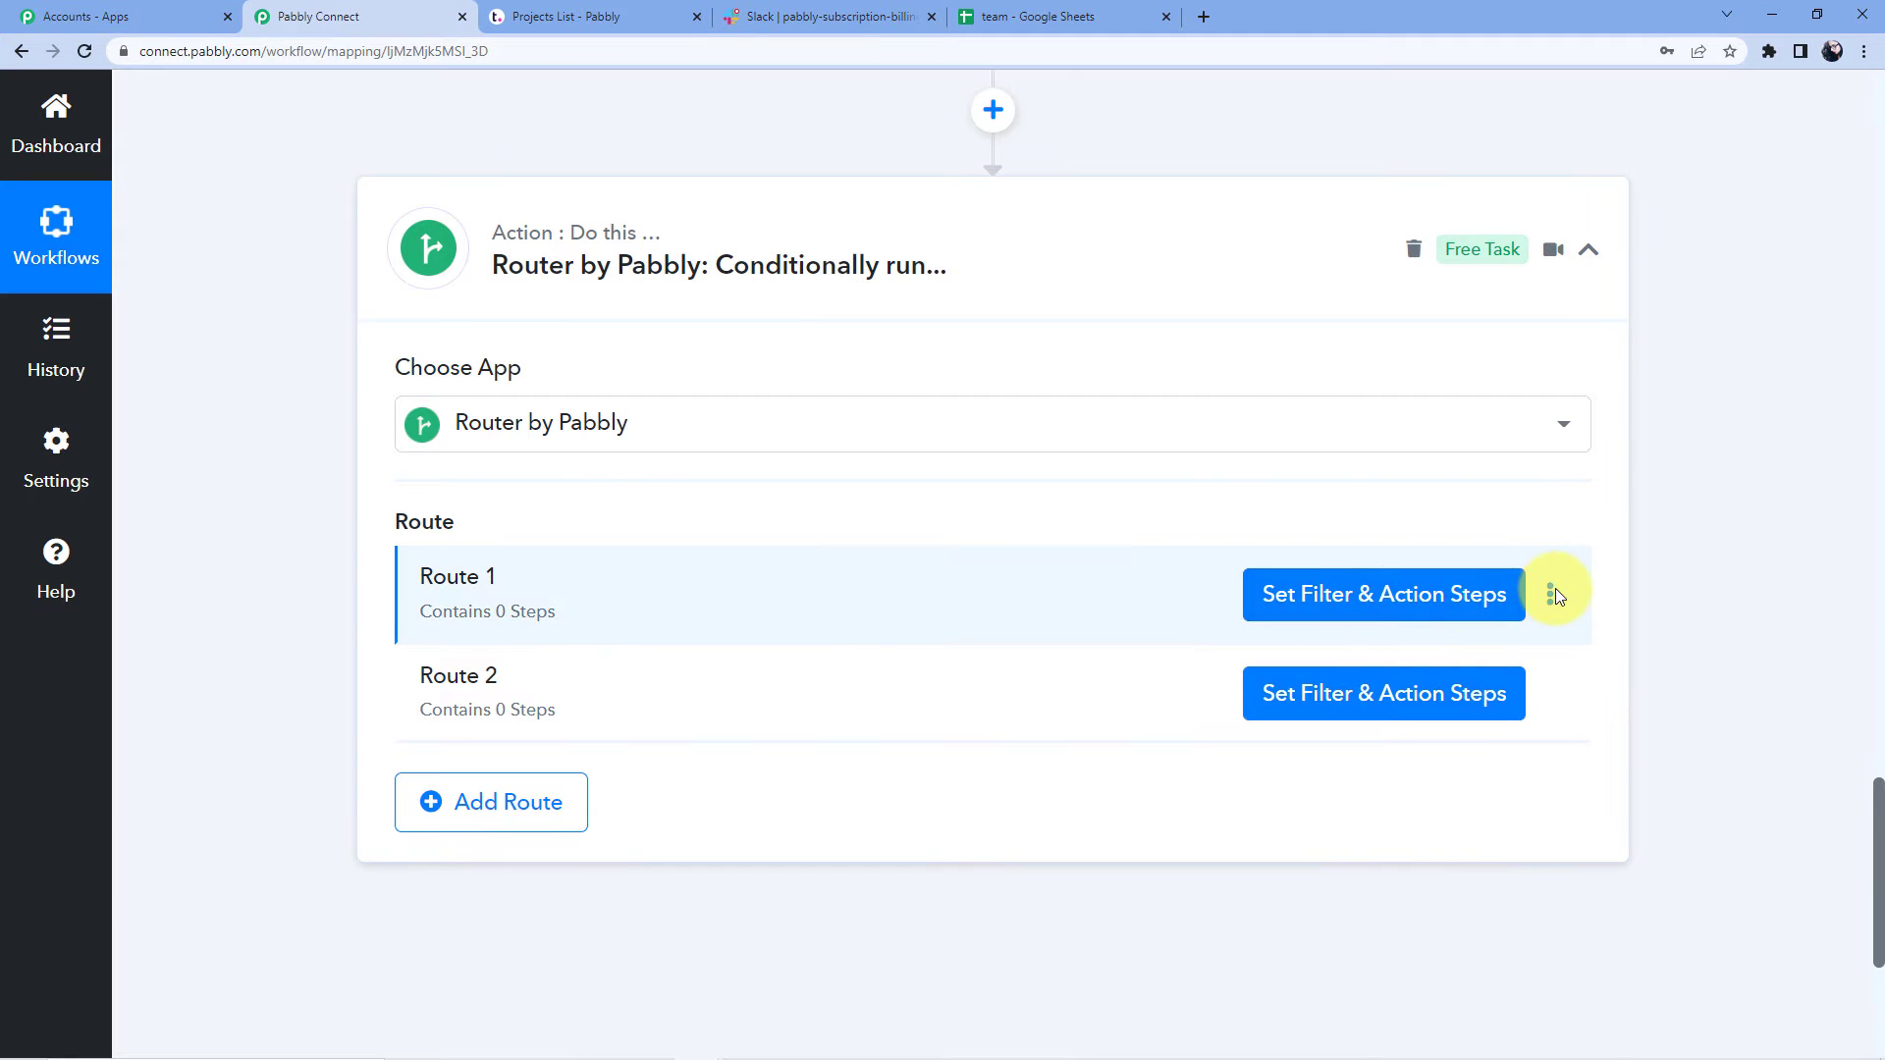
click(1549, 594)
click(1399, 640)
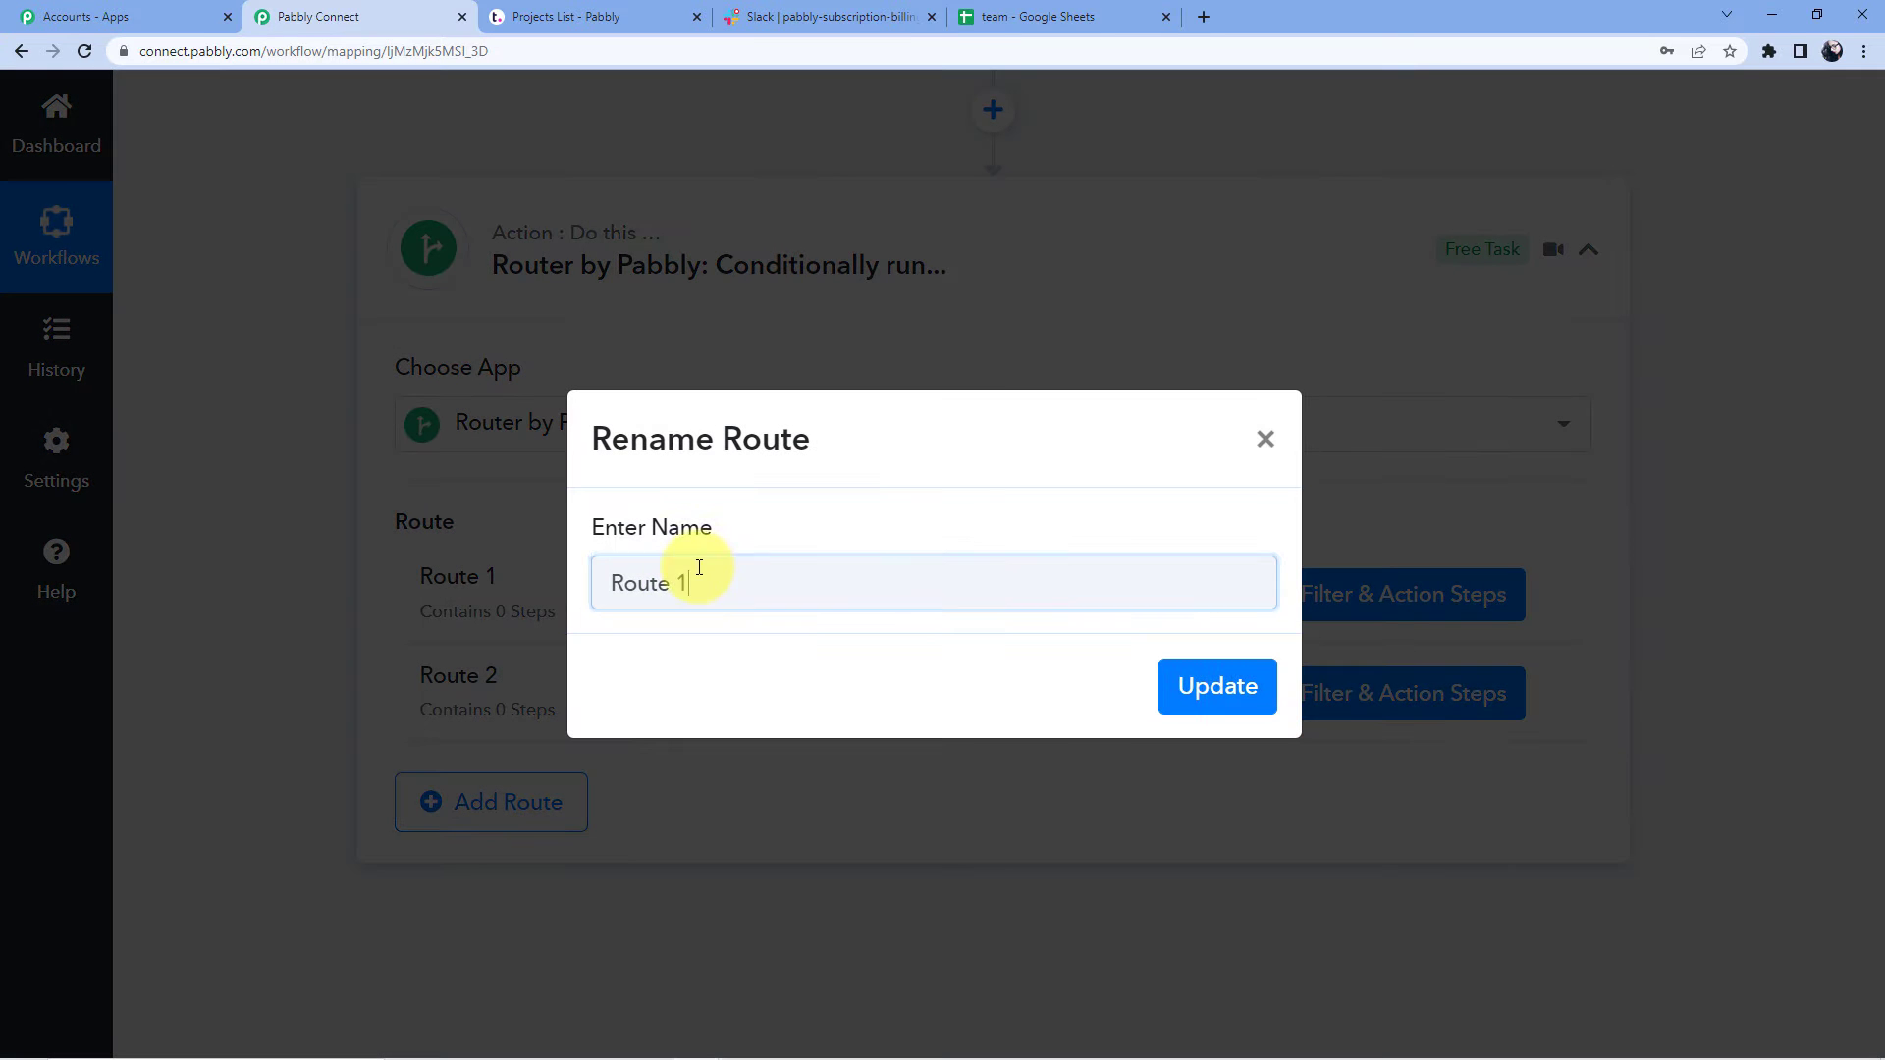
drag(697, 583, 562, 578)
key(BackSpace)
key(ctrl+v)
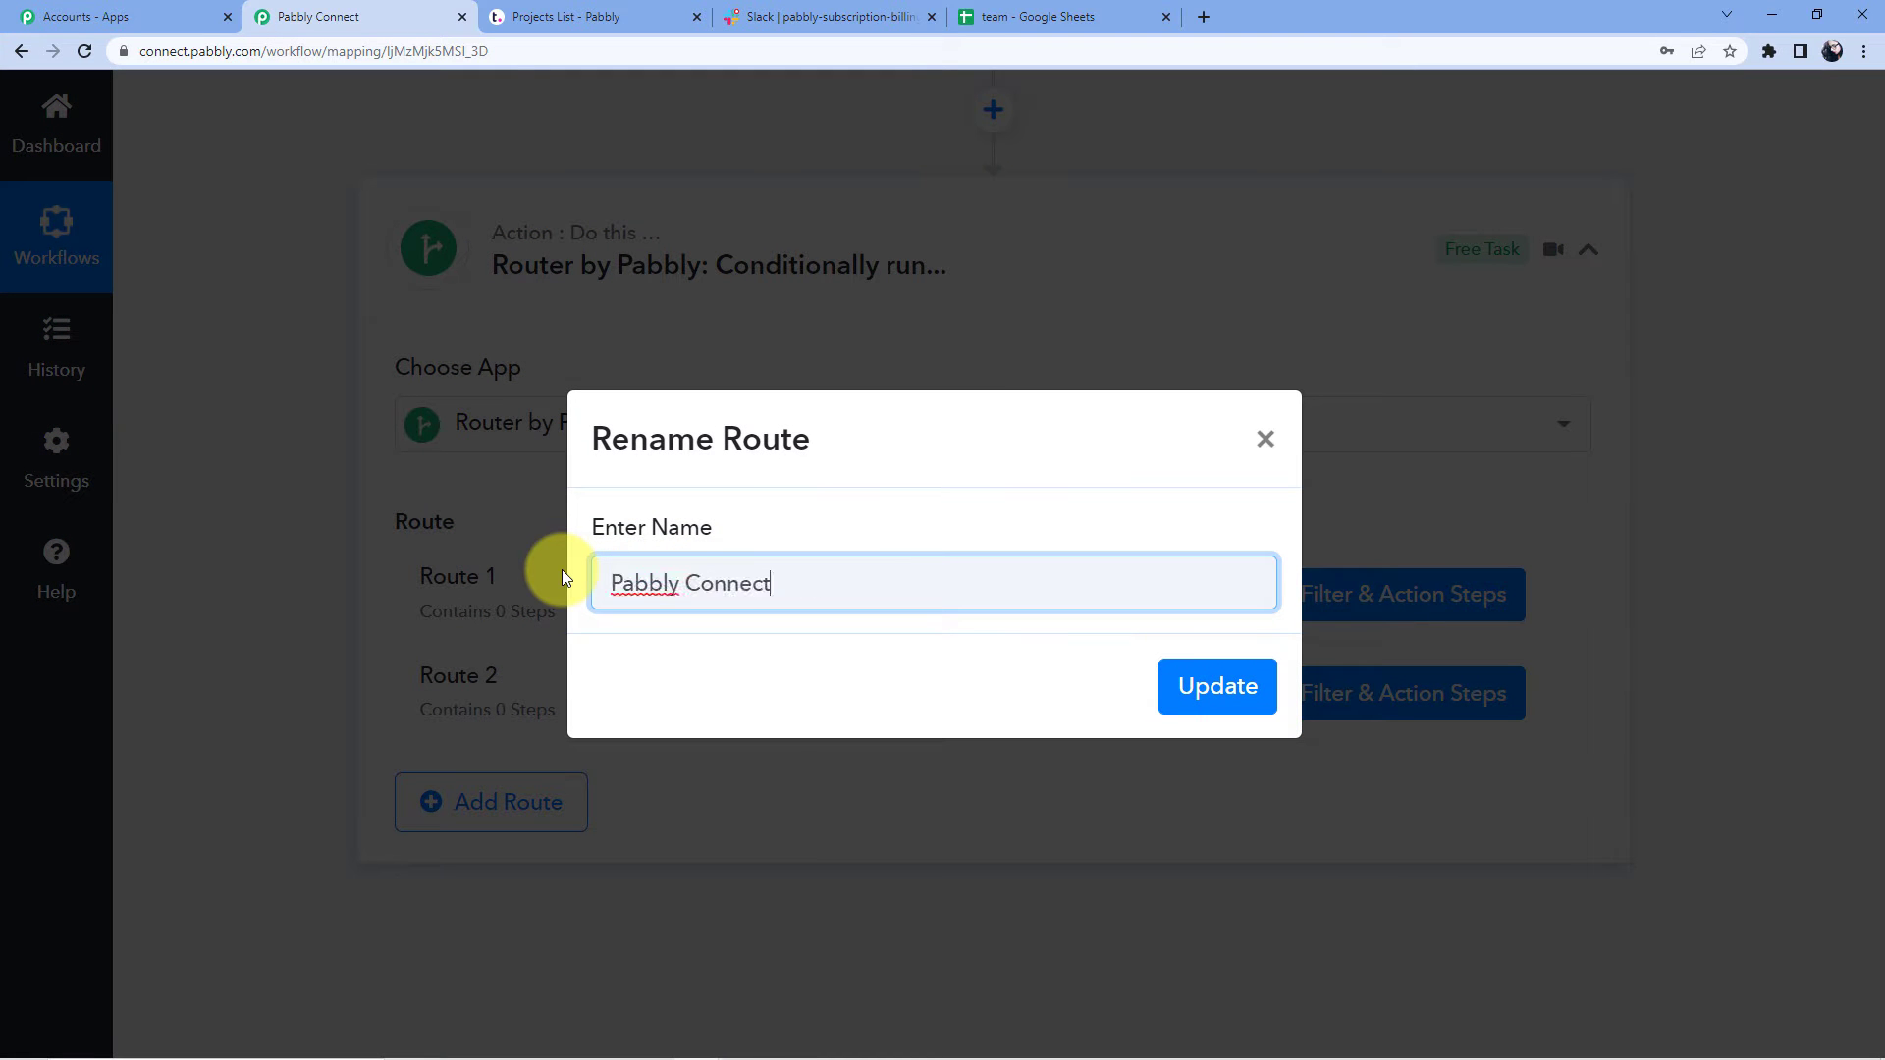
text(Router)
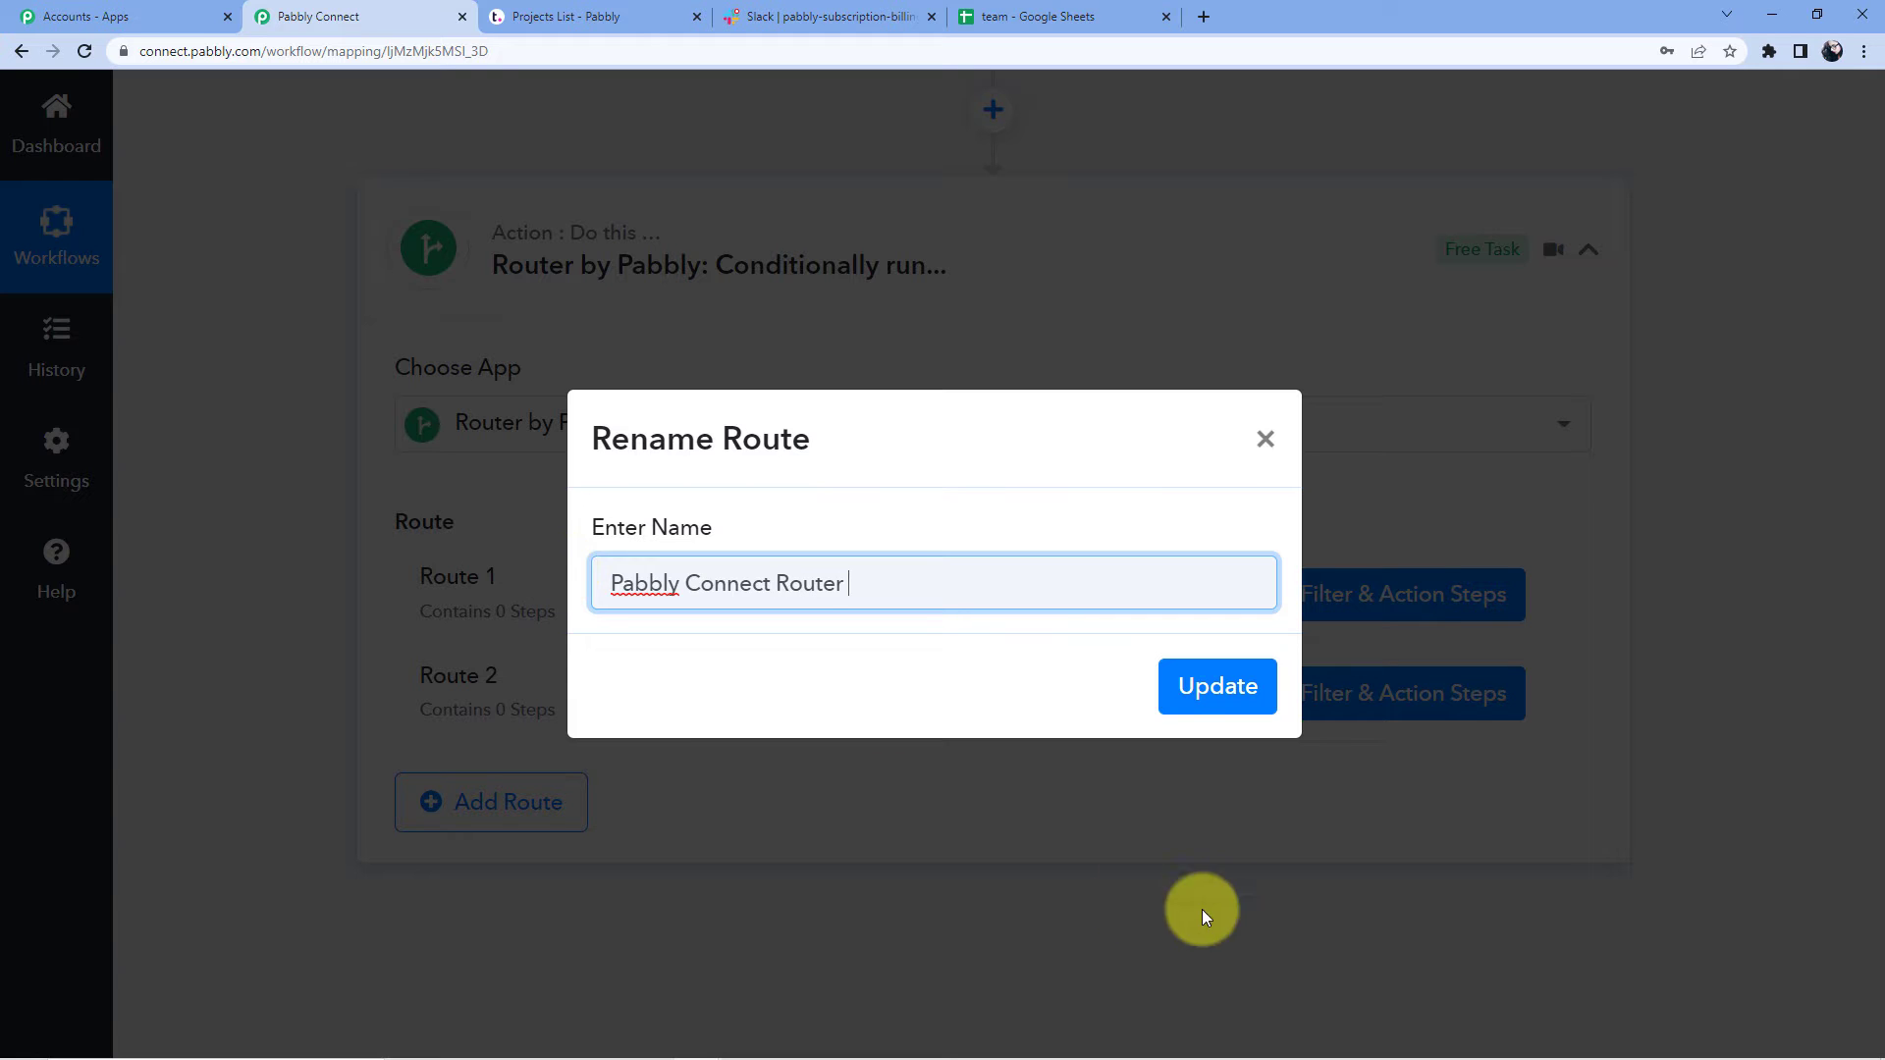
click(1222, 699)
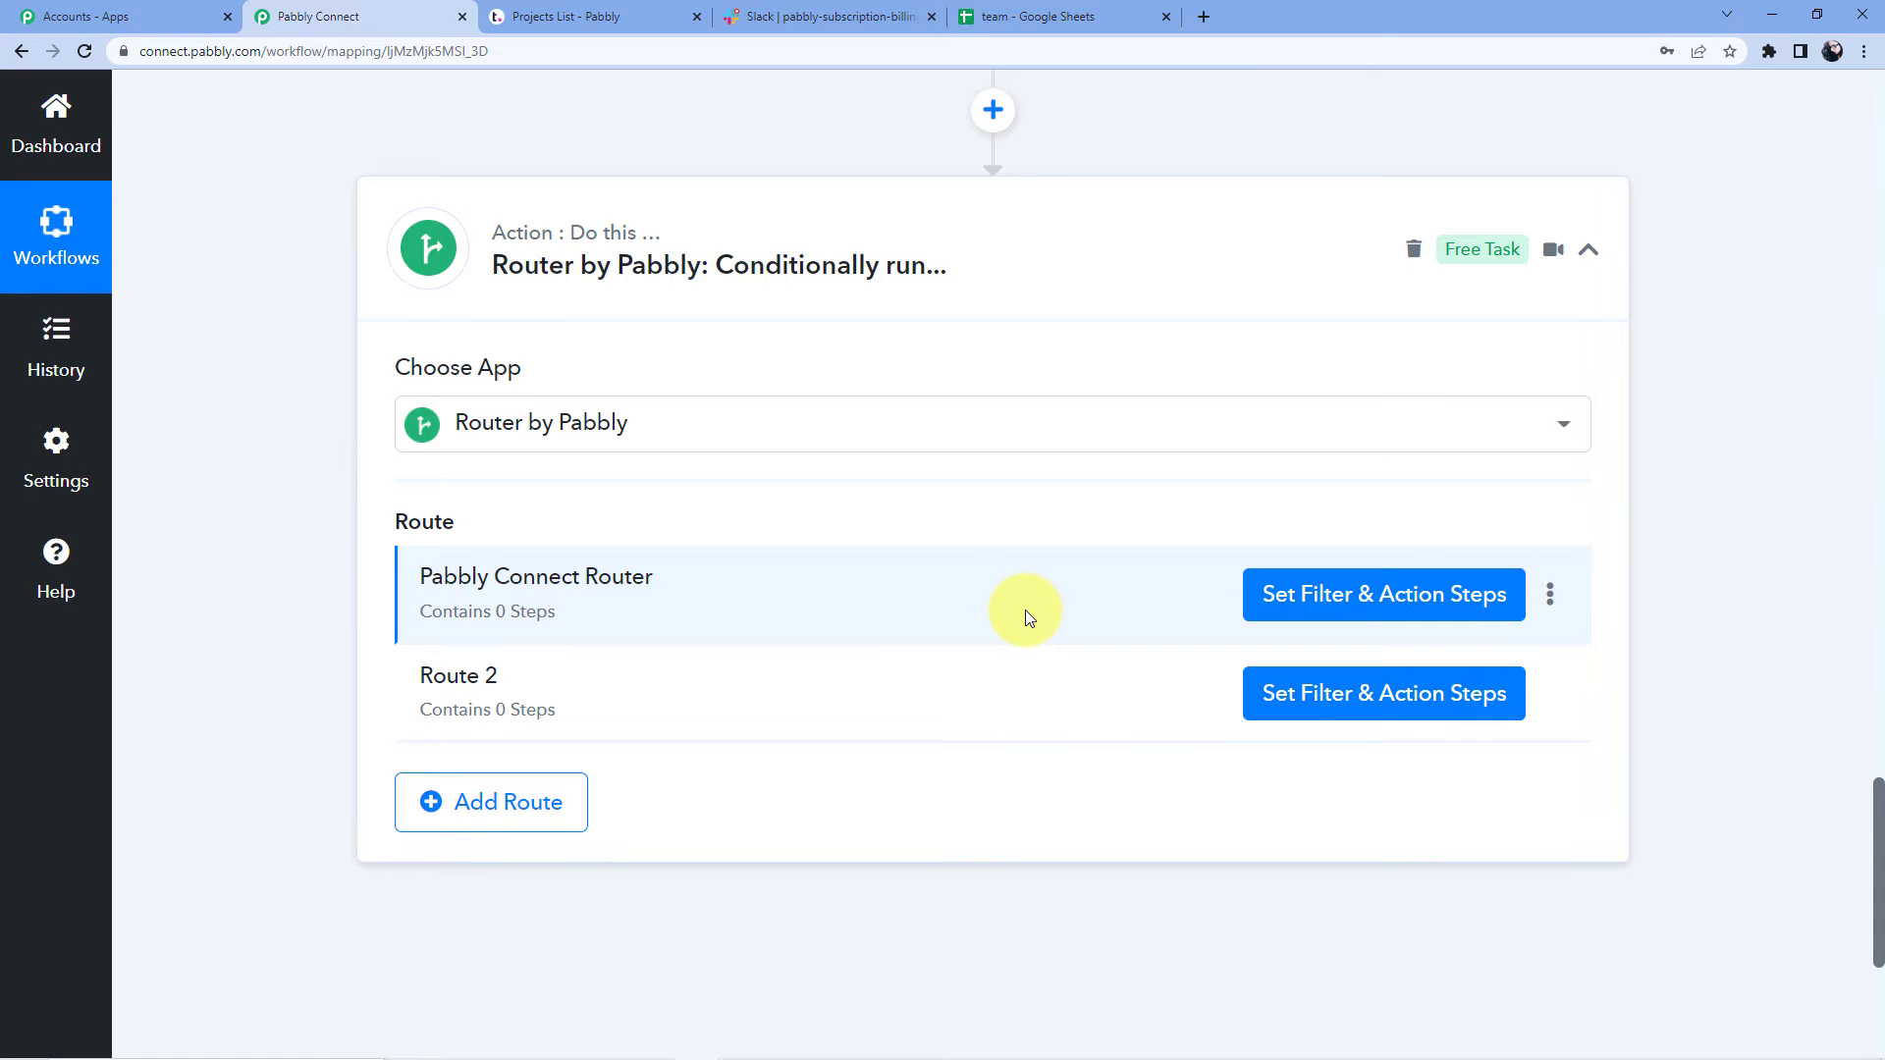
Step: Open the filter setup of the Pabbly Connect Router route, decline saving the password, and choose Teamwork's Message ProjectId as the filter label
click(1311, 604)
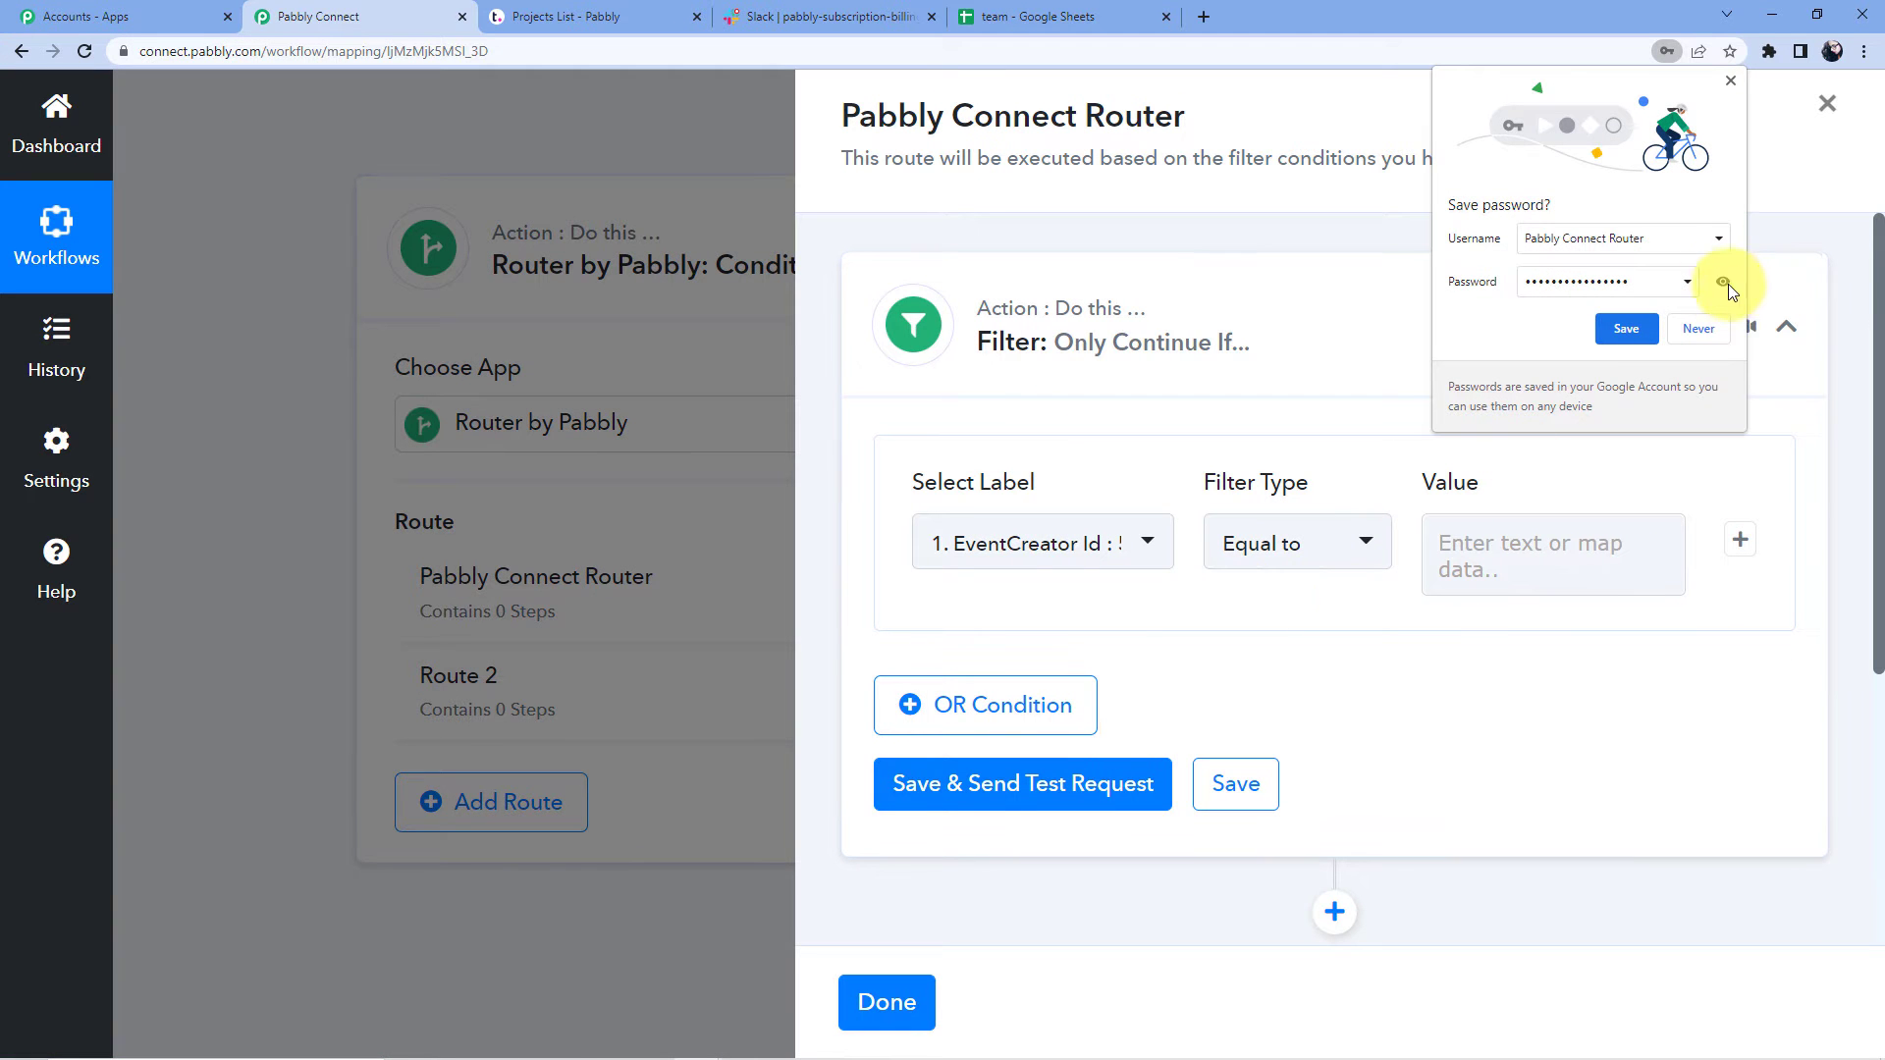
click(1696, 328)
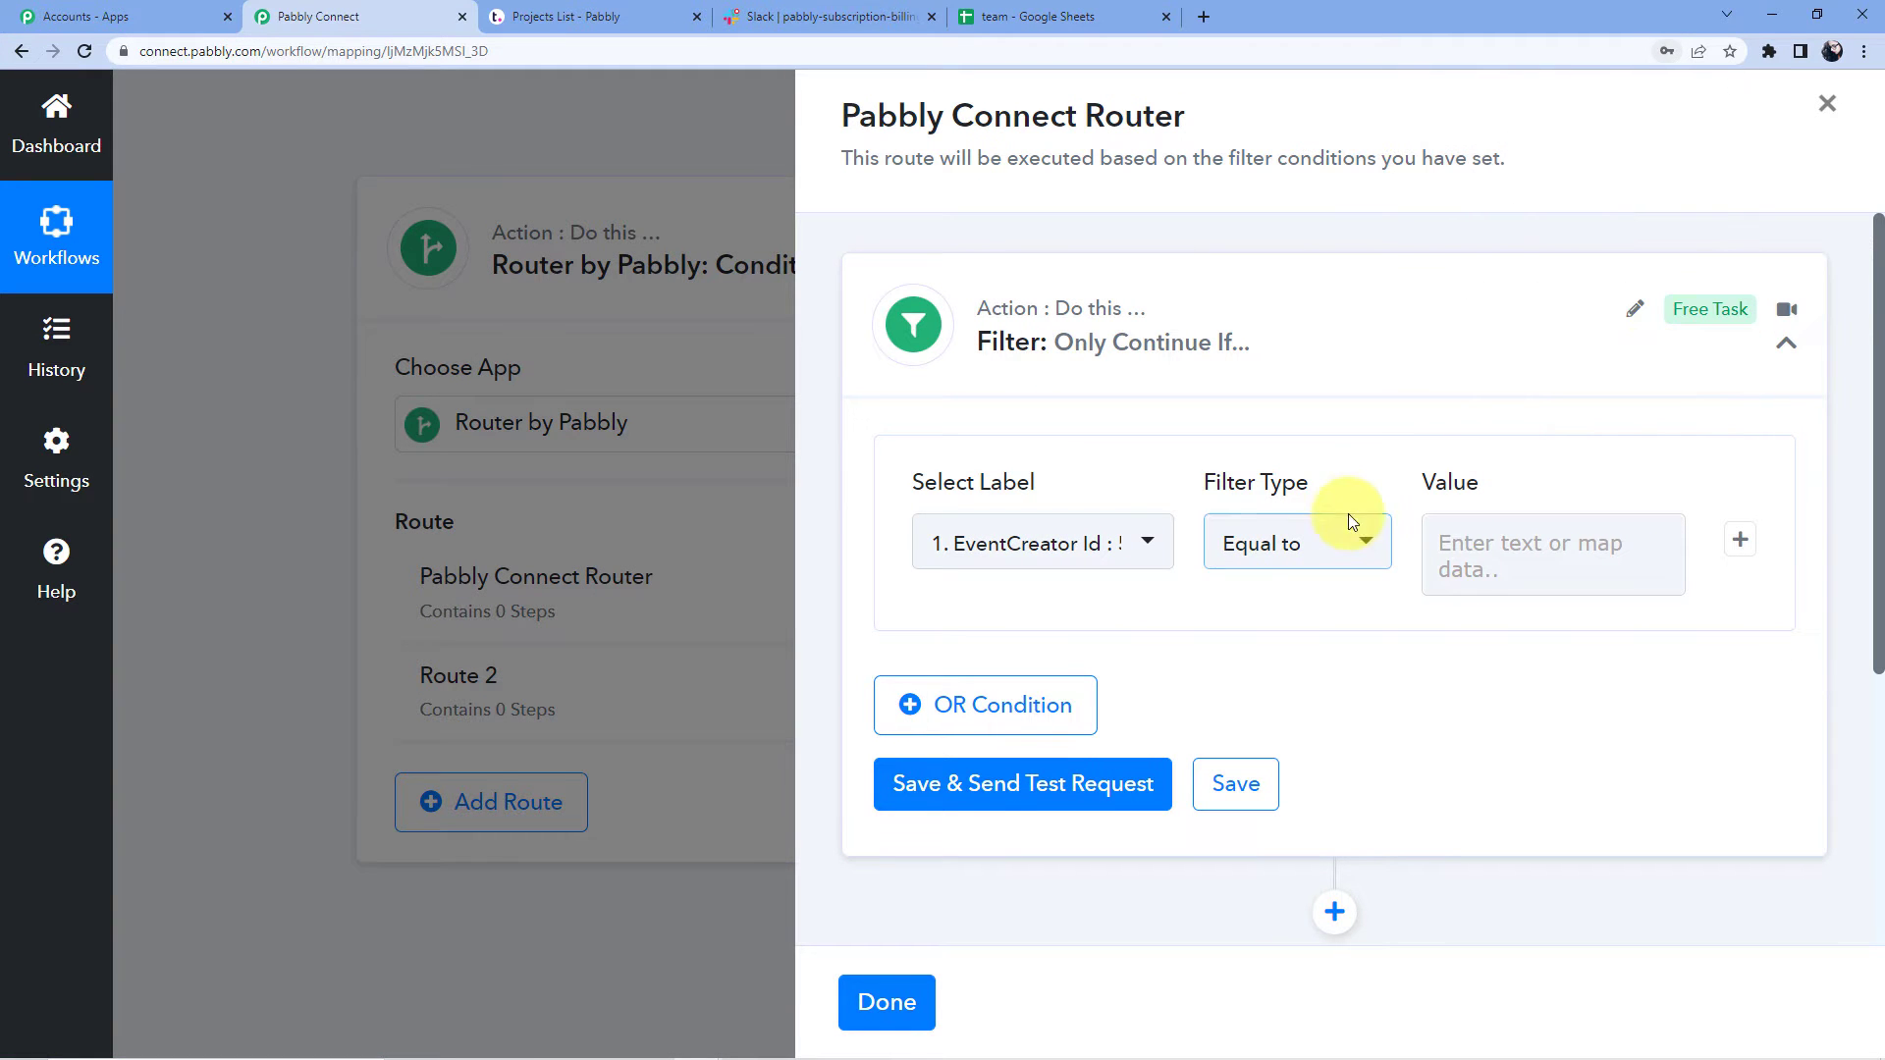
click(1121, 557)
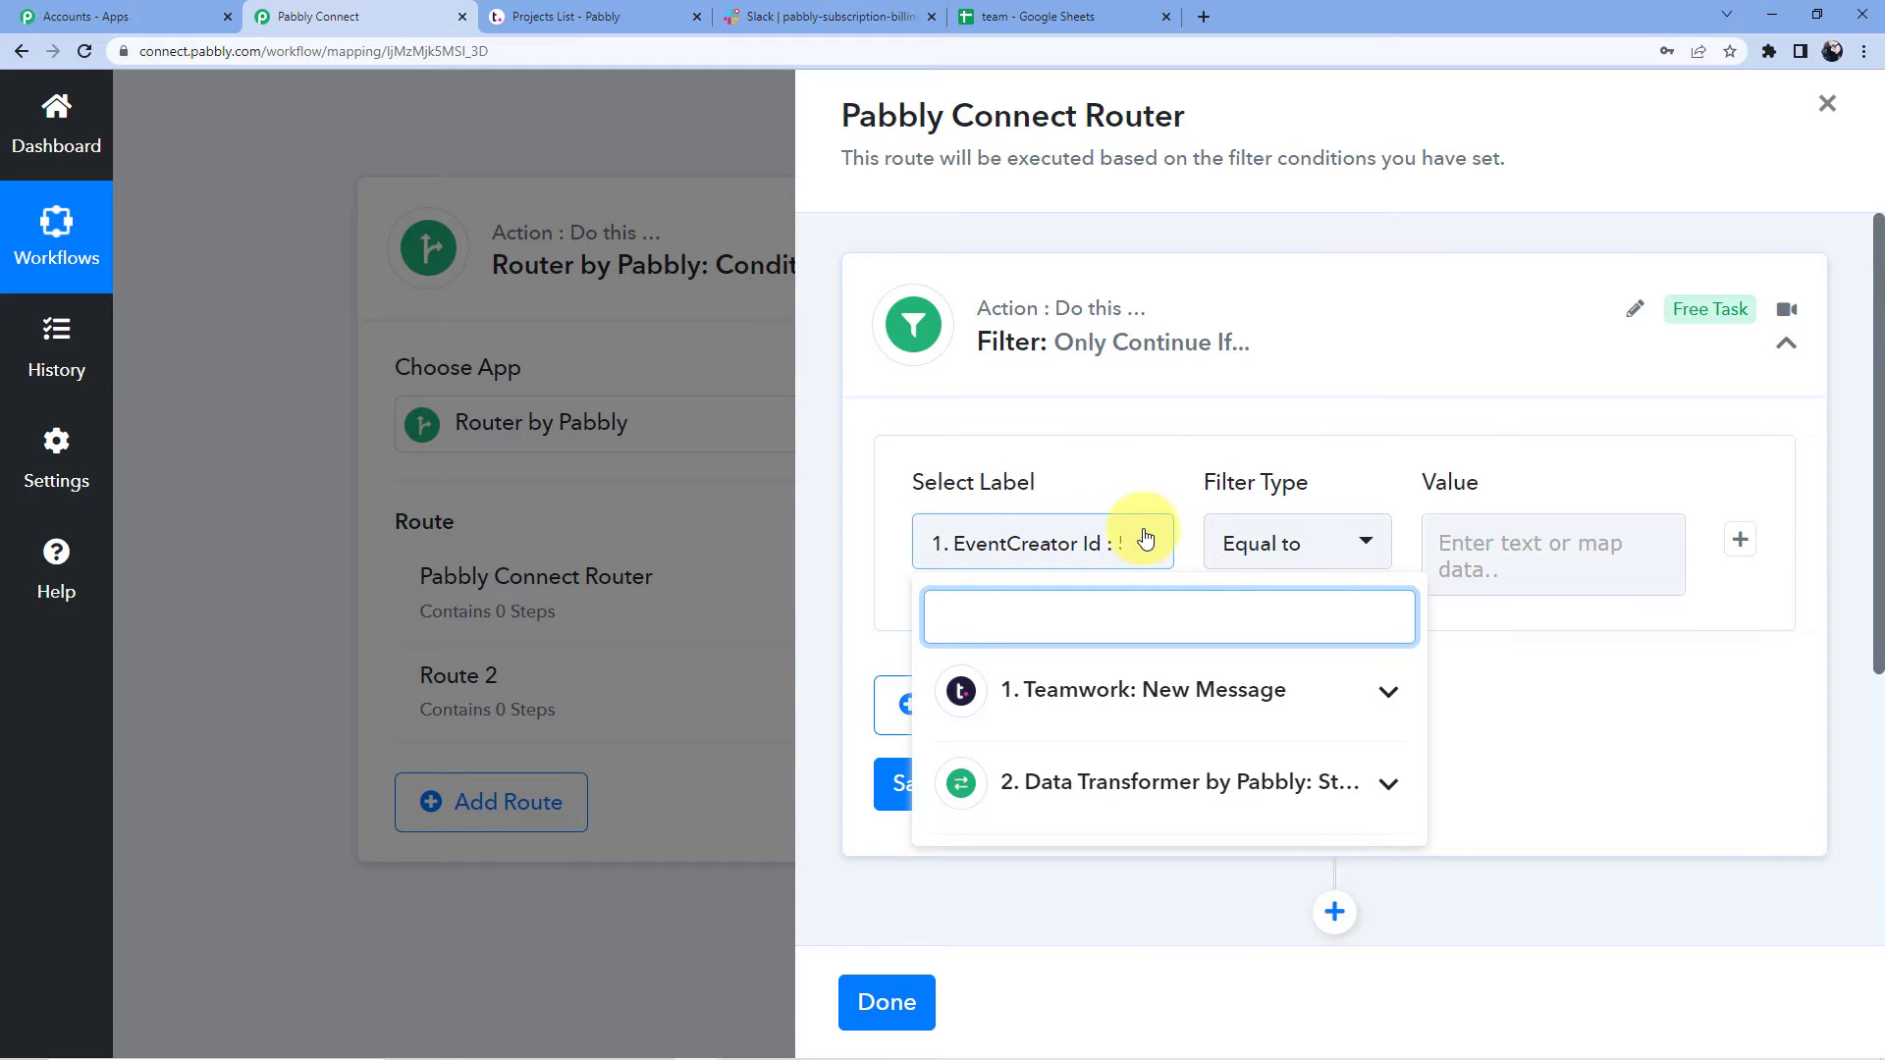
scroll(1135, 547, down, 2)
click(1232, 496)
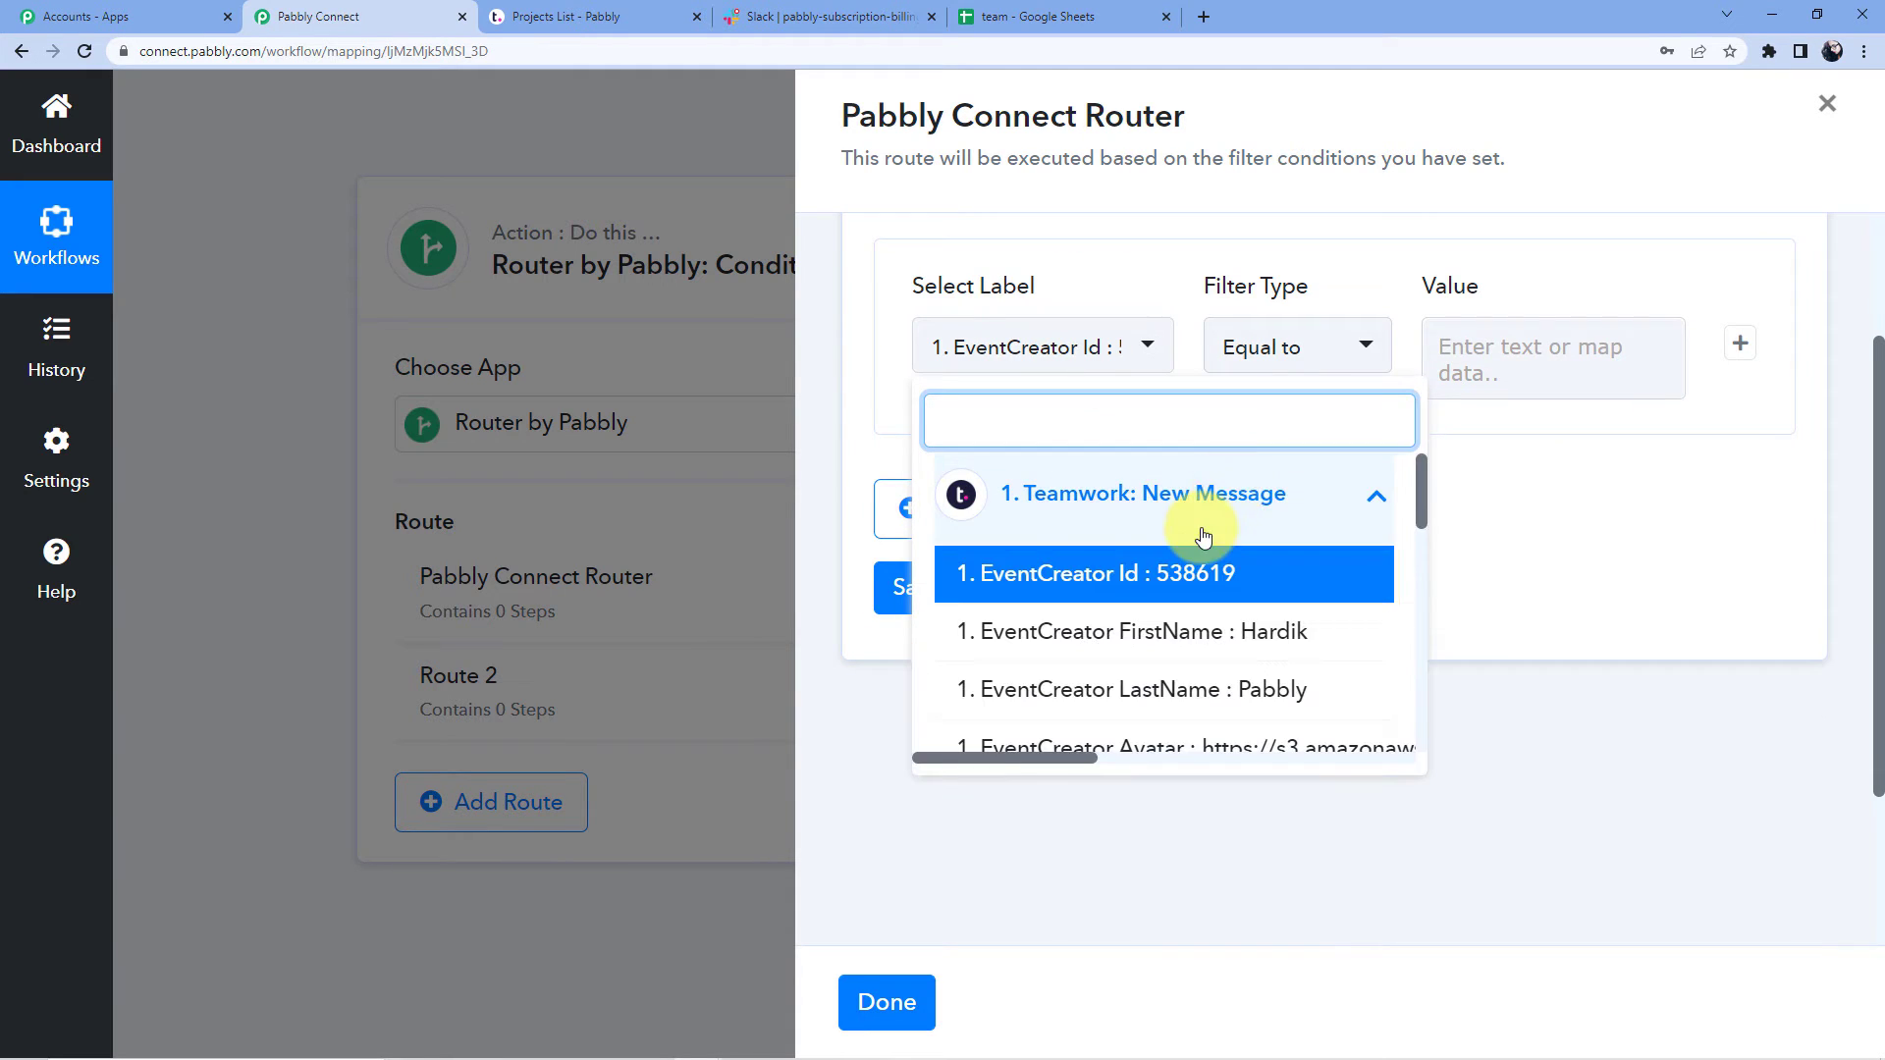
scroll(1168, 586, down, 3)
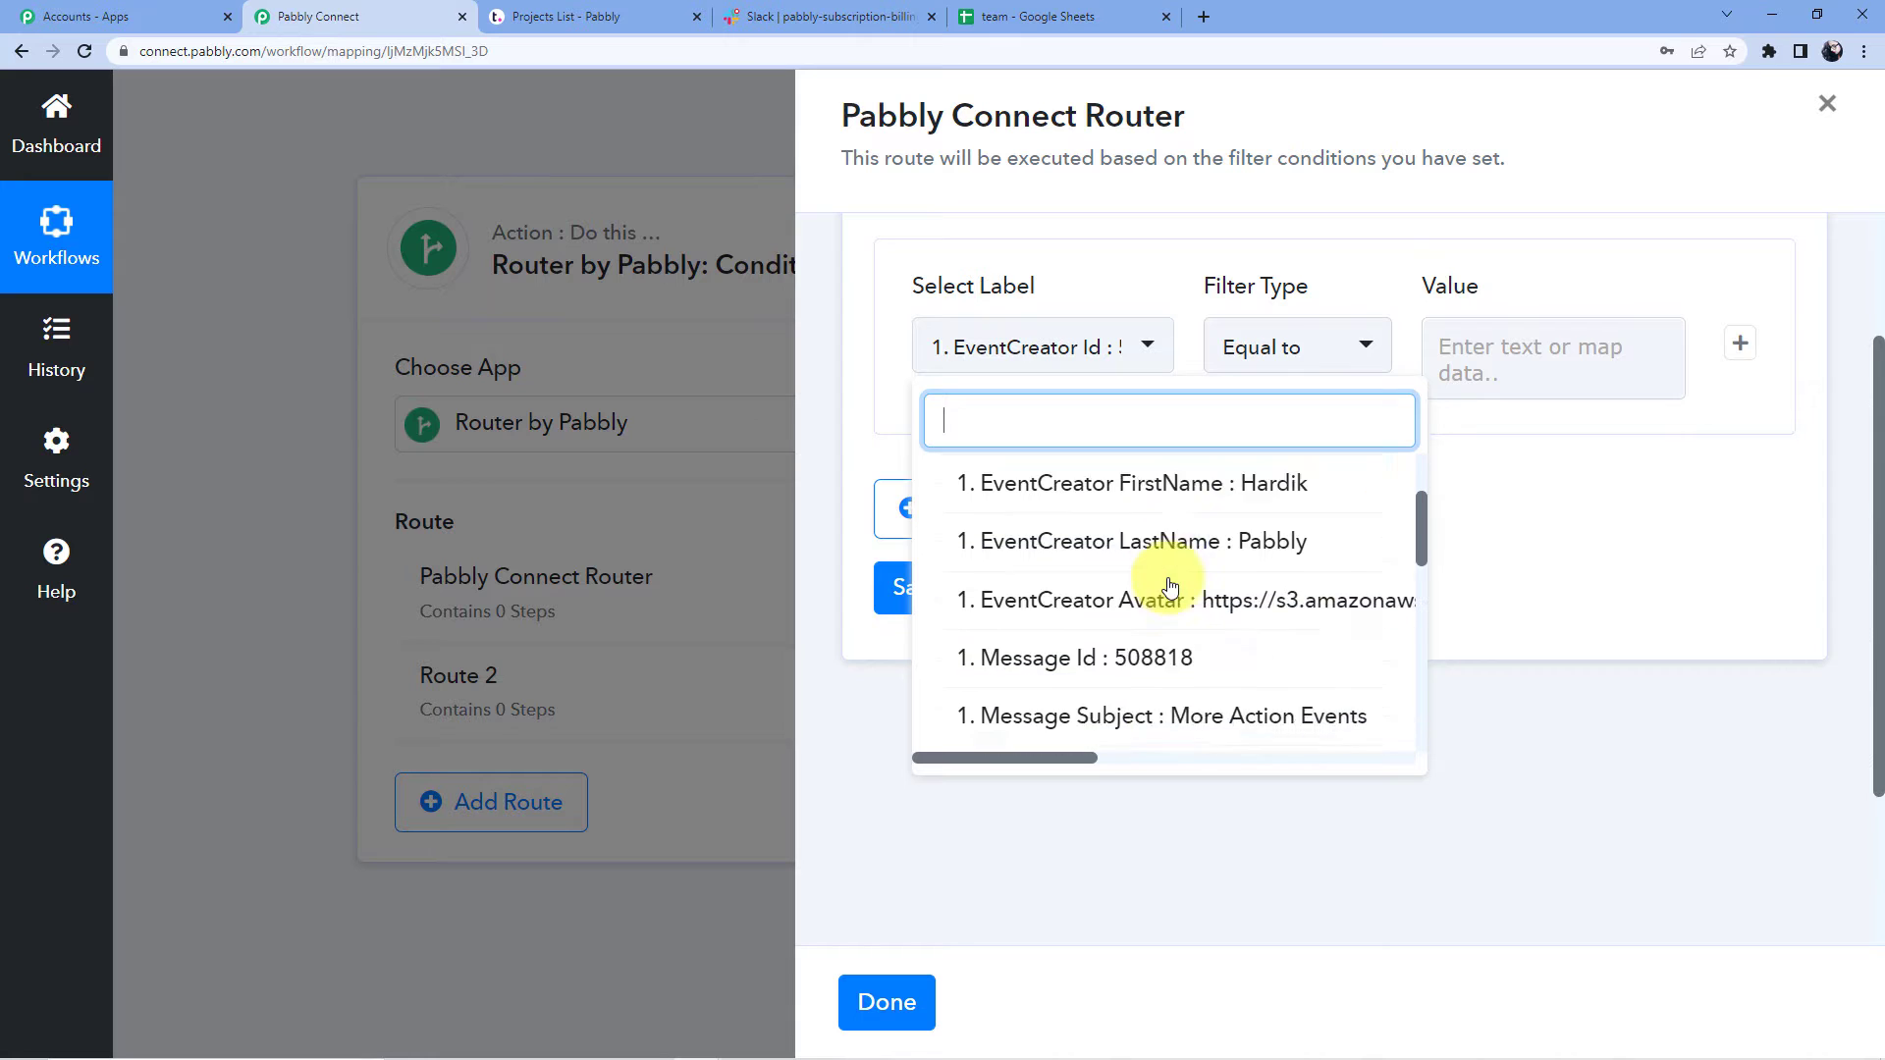
scroll(1168, 586, up, 3)
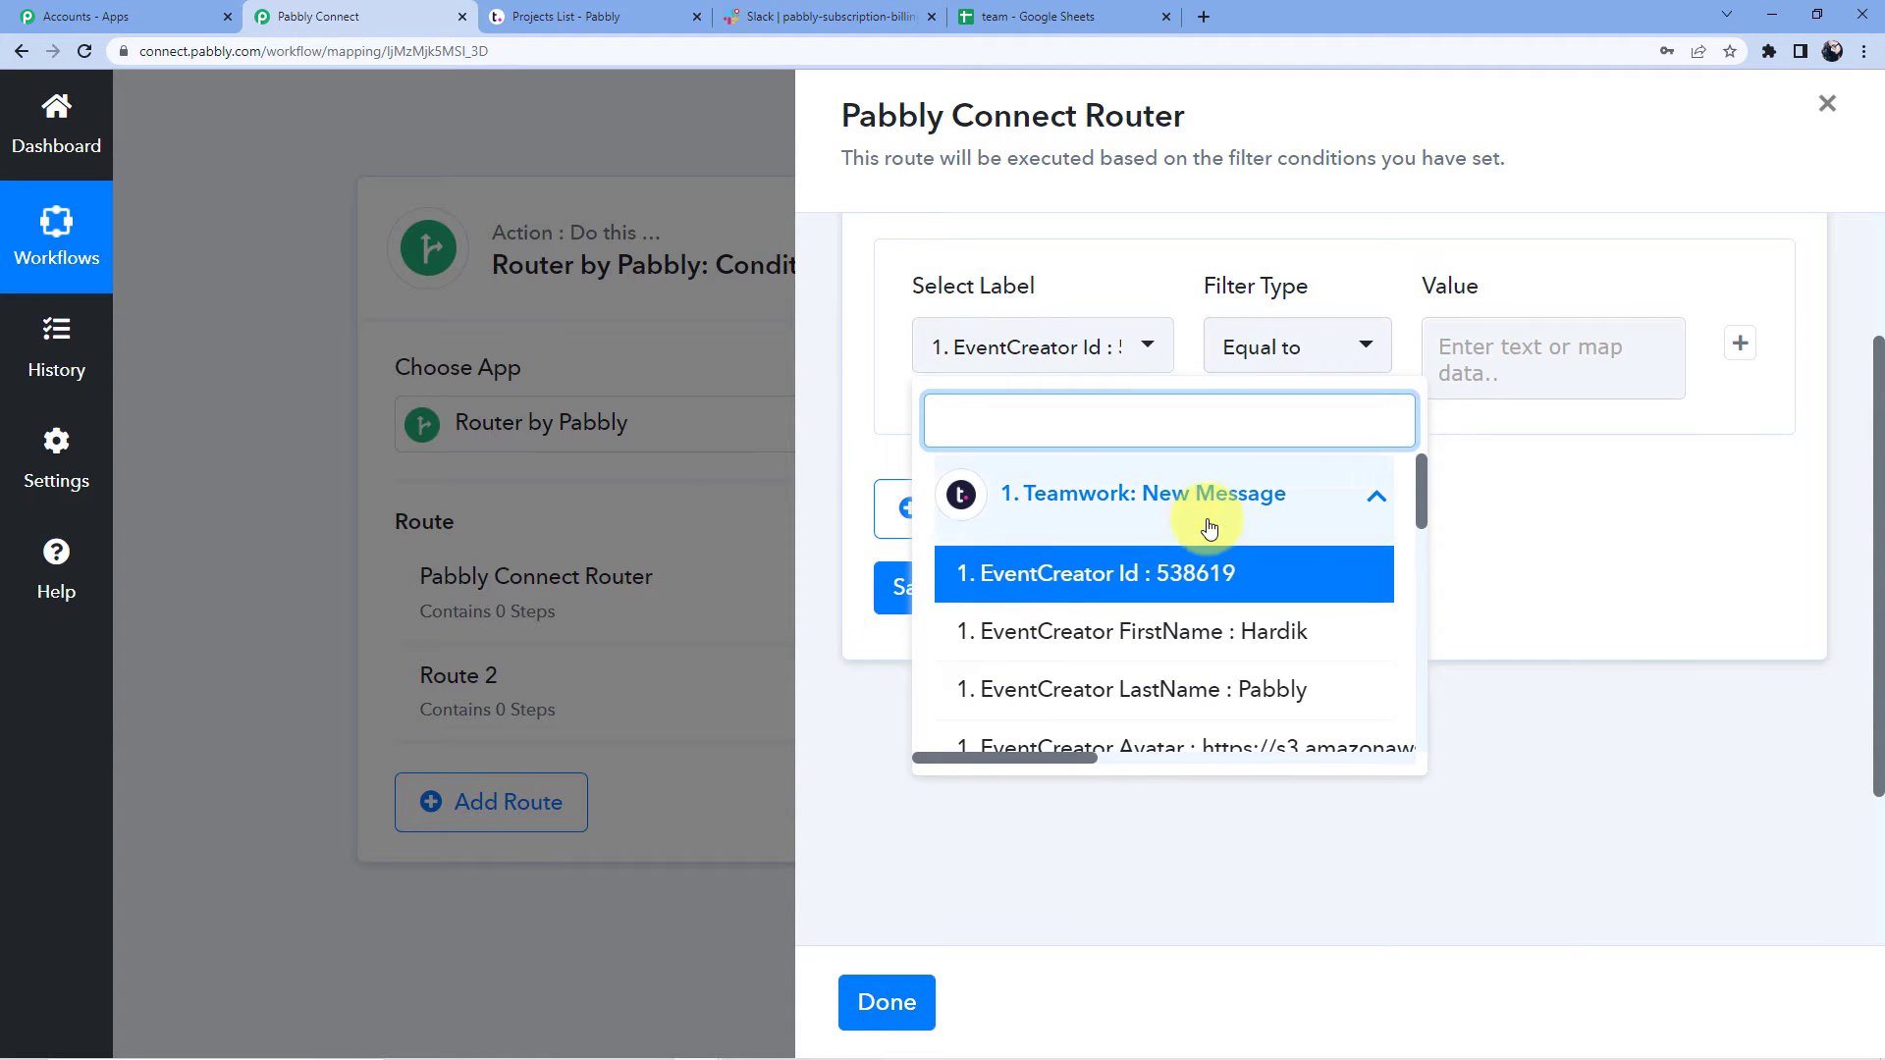
scroll(1188, 520, down, 2)
scroll(1168, 522, down, 3)
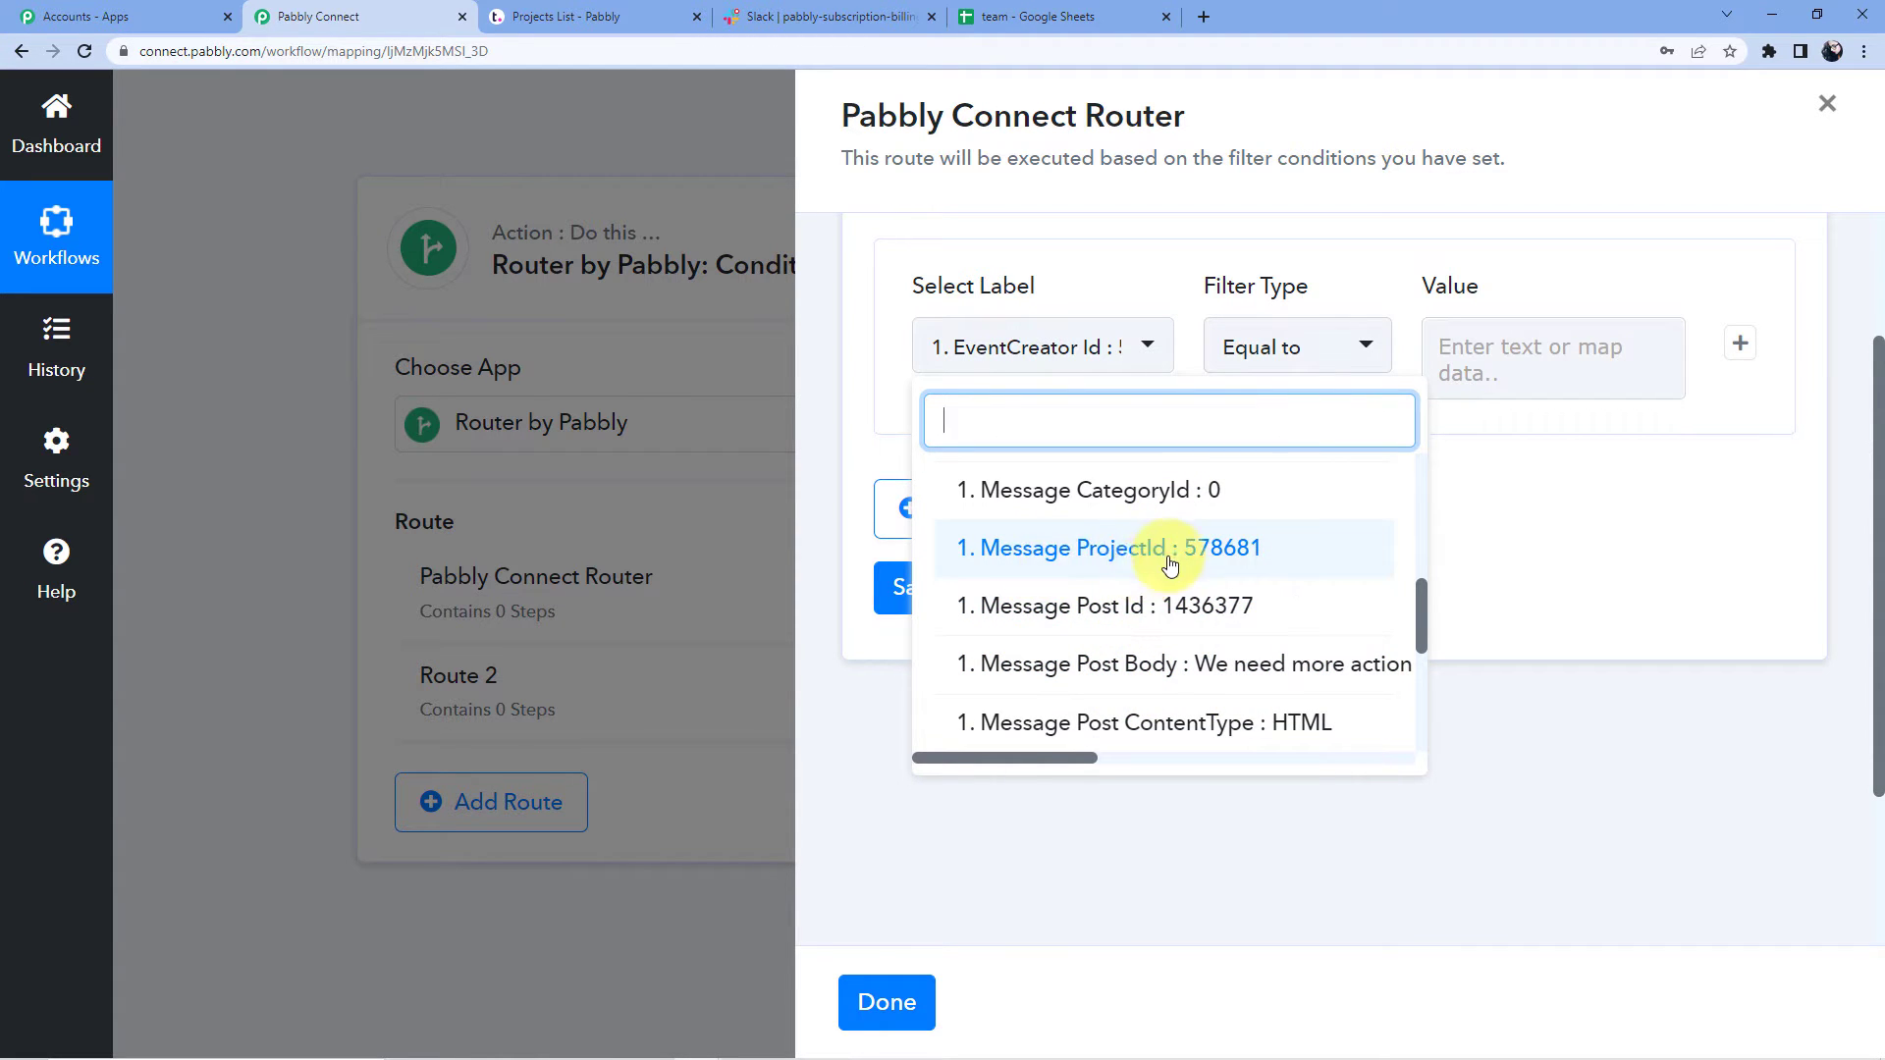
click(1232, 560)
Step: Switch to Teamwork, open the Pabbly Connect project, and copy its project ID from the page address
click(604, 17)
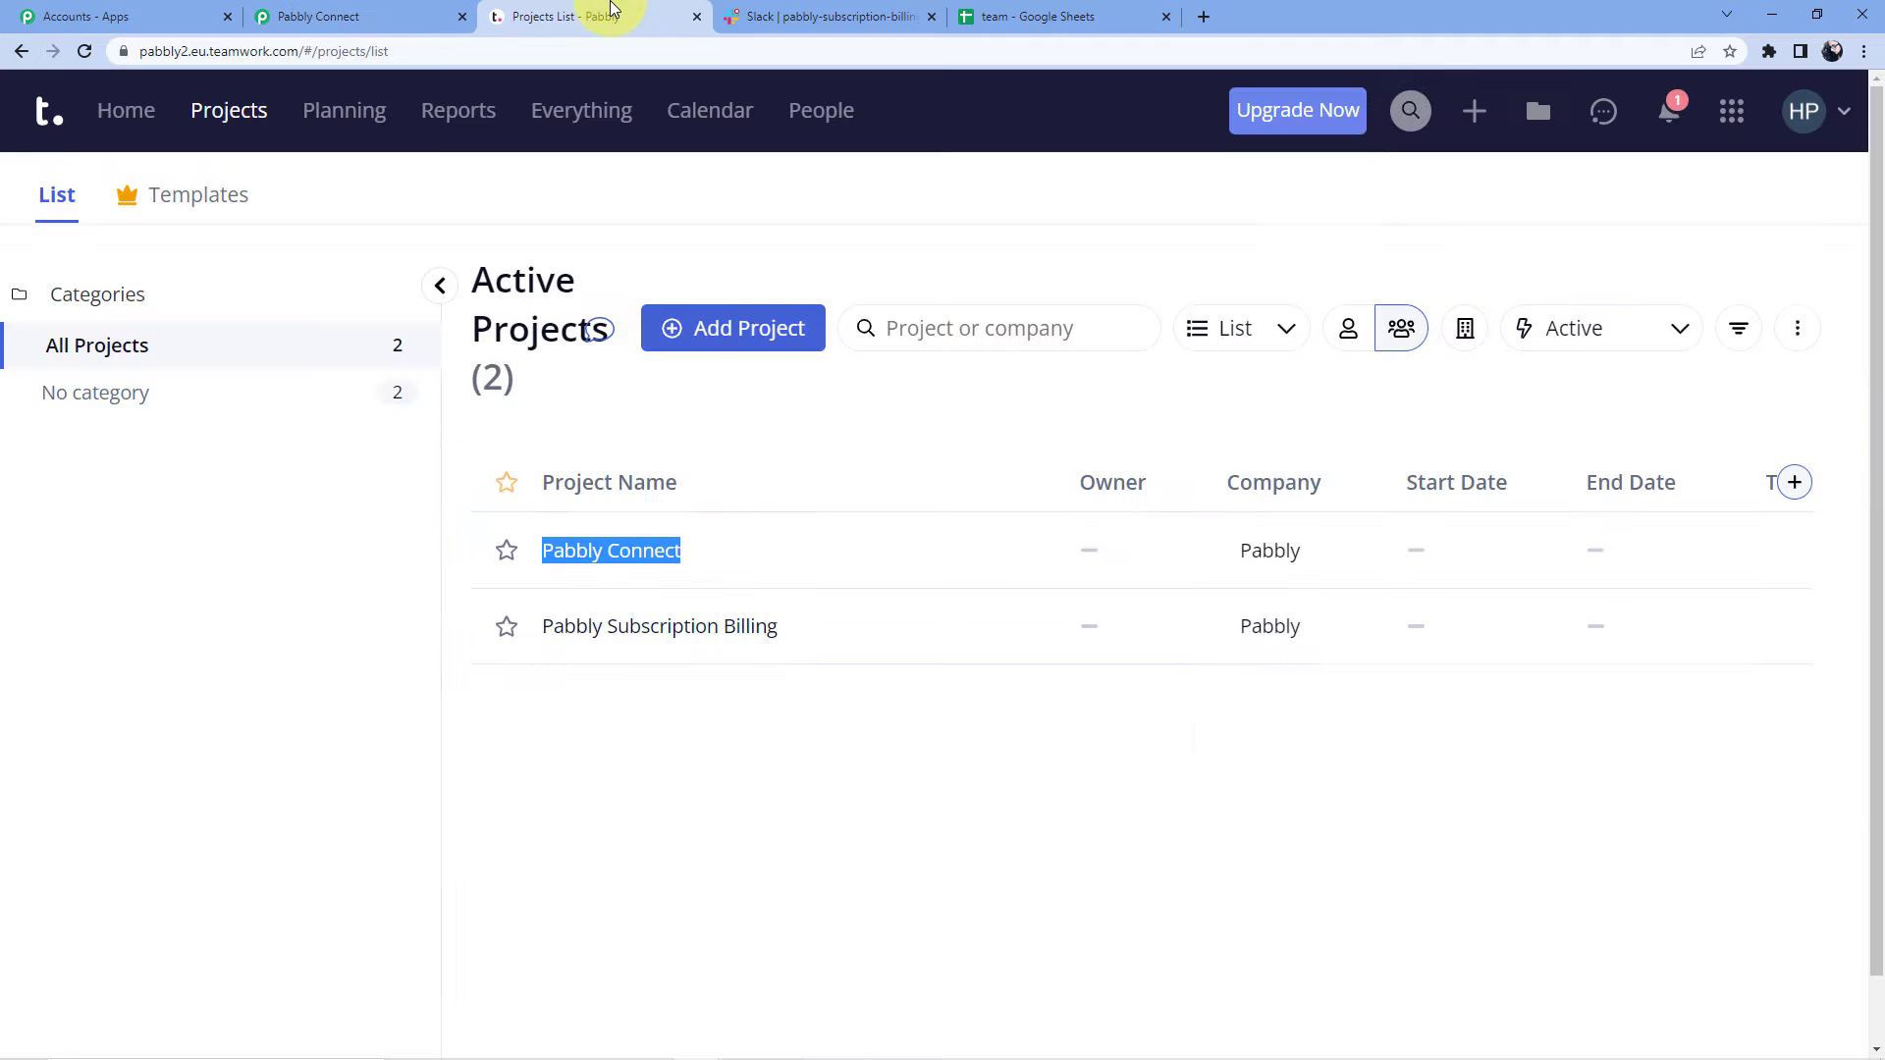
click(604, 542)
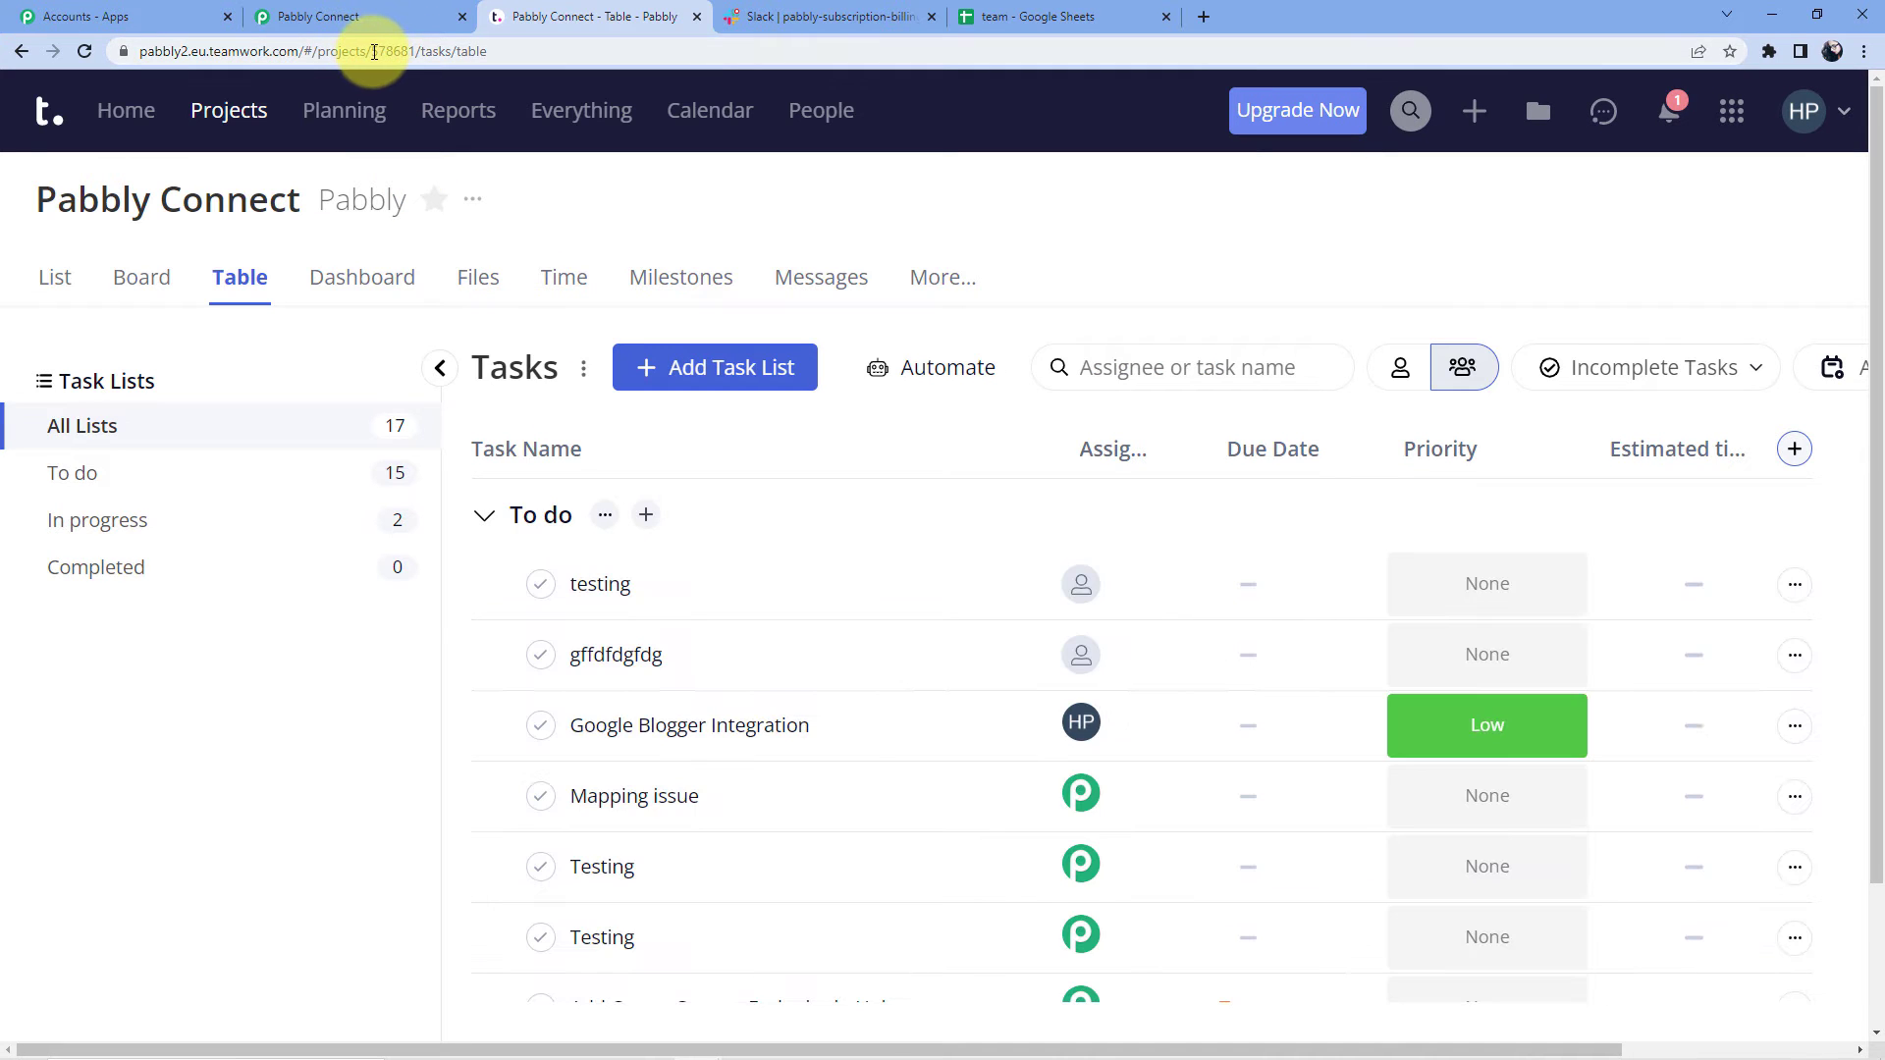
click(374, 53)
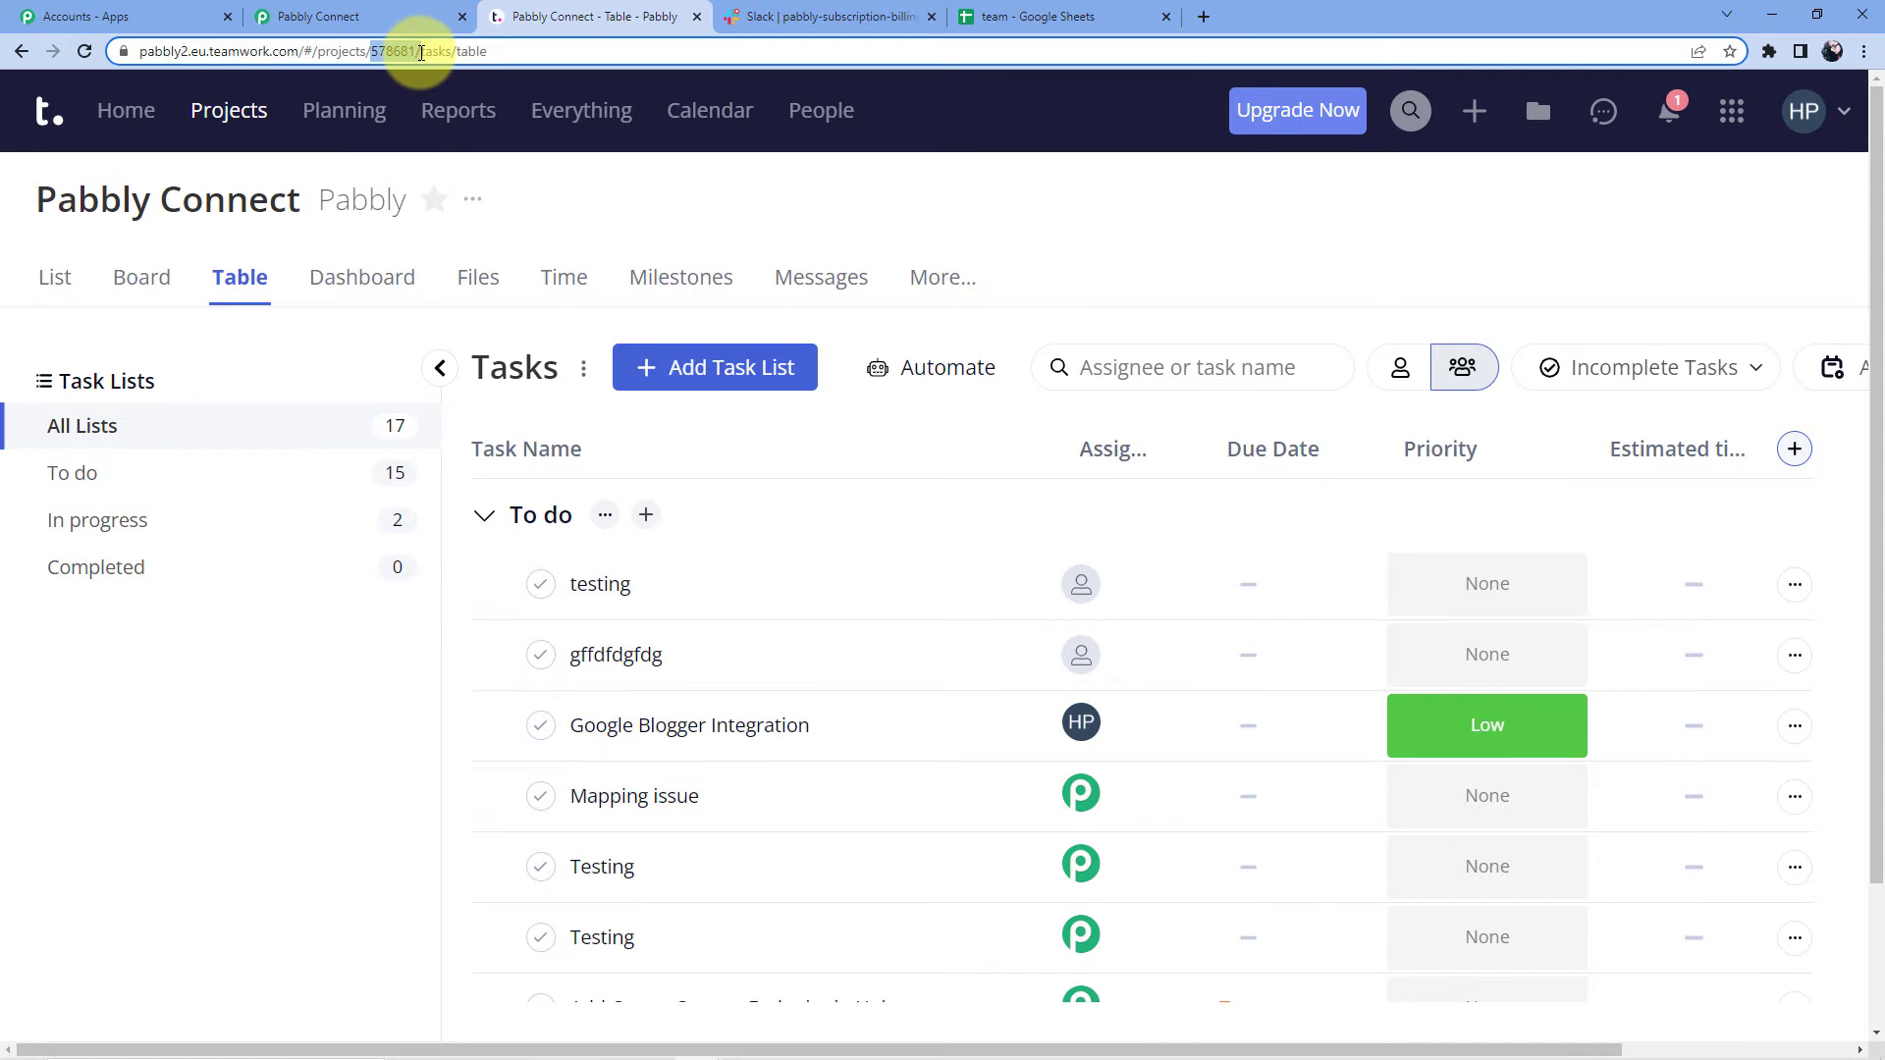
click(421, 52)
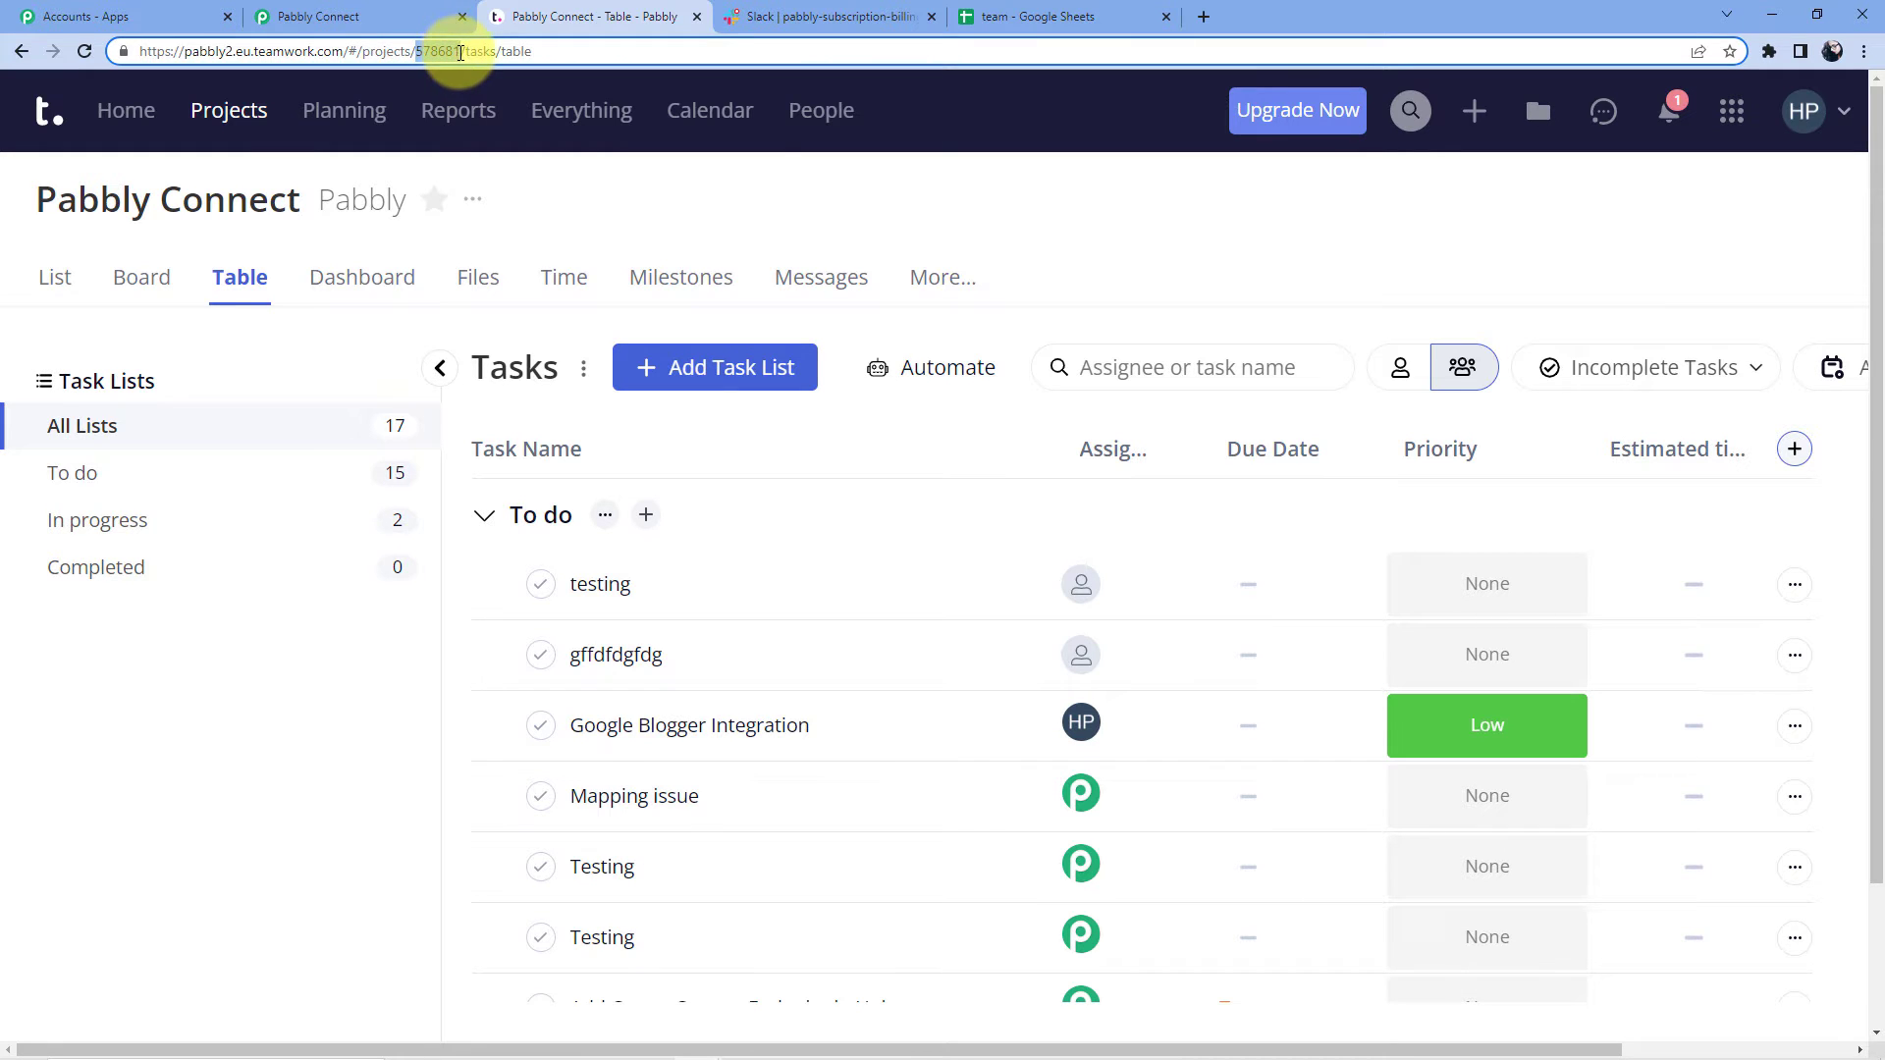
right_click(461, 52)
click(539, 185)
Step: Return to Pabbly Connect, paste 578681 as the filter value, and save the filter with a test request
click(351, 11)
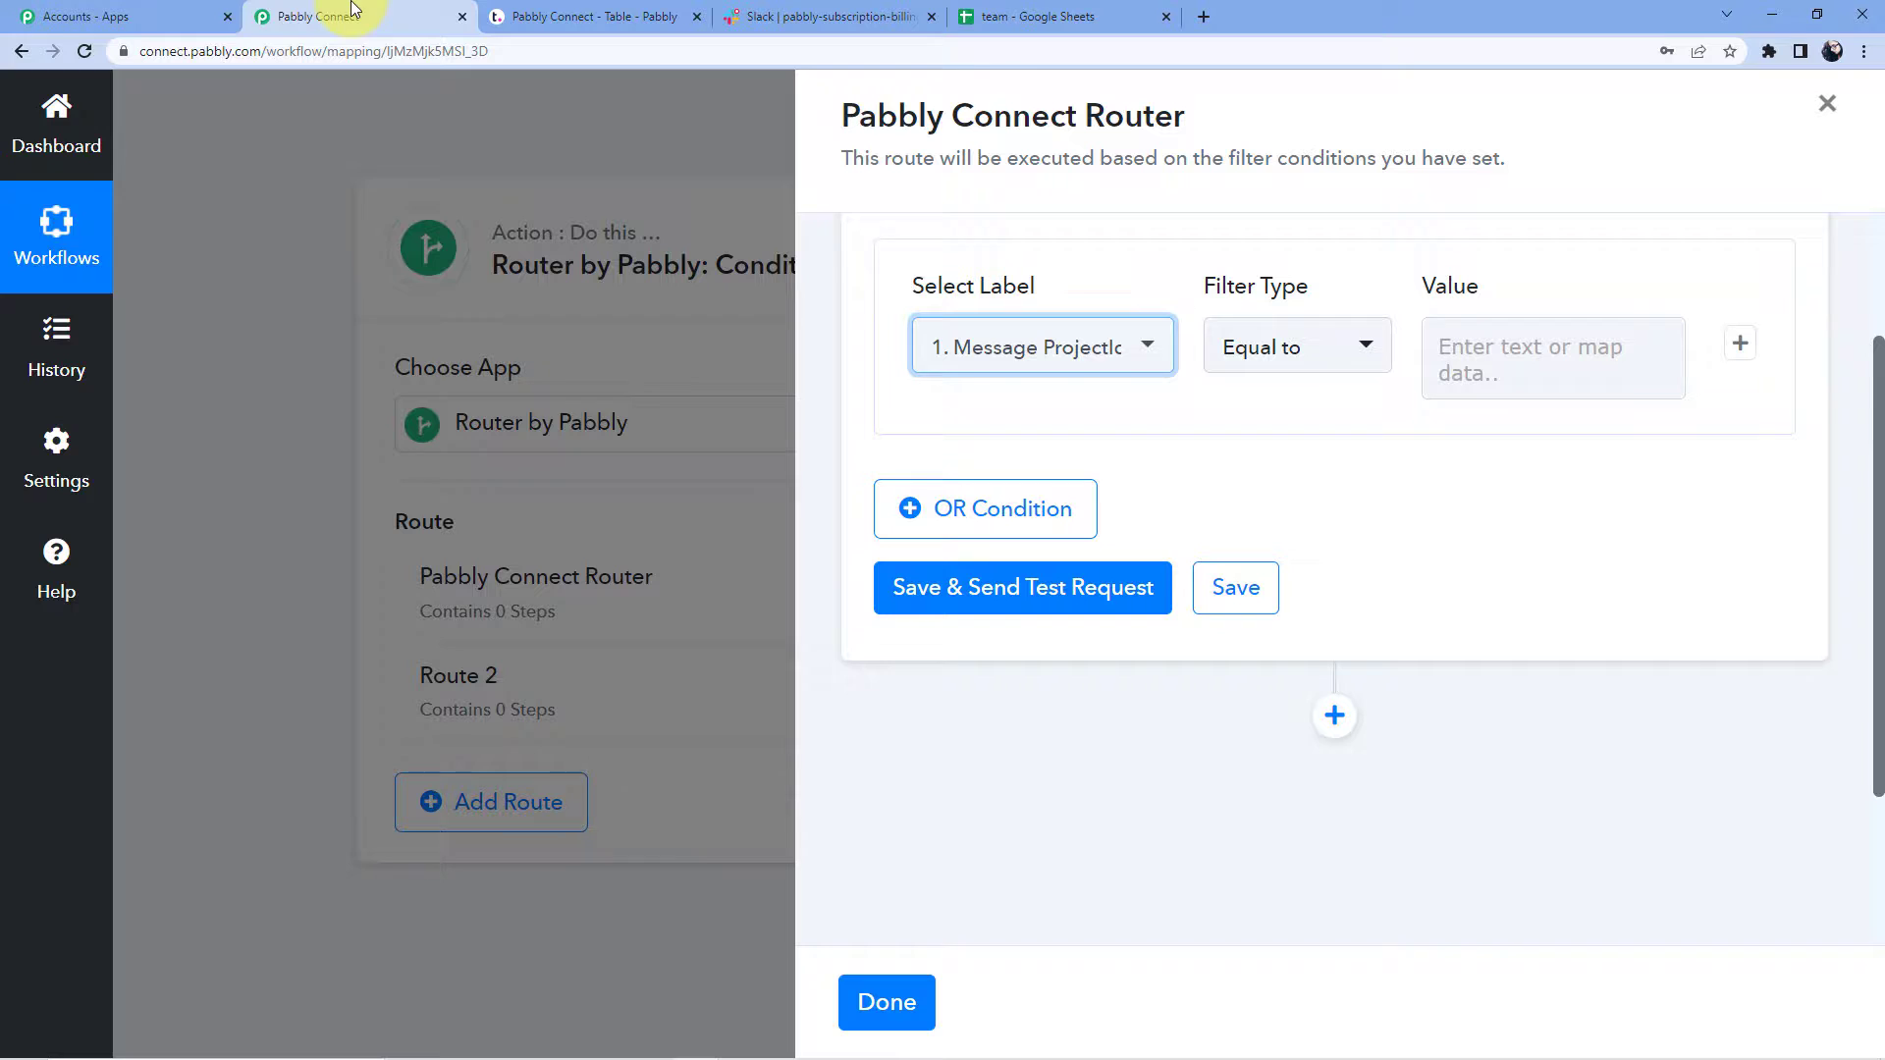
click(1486, 339)
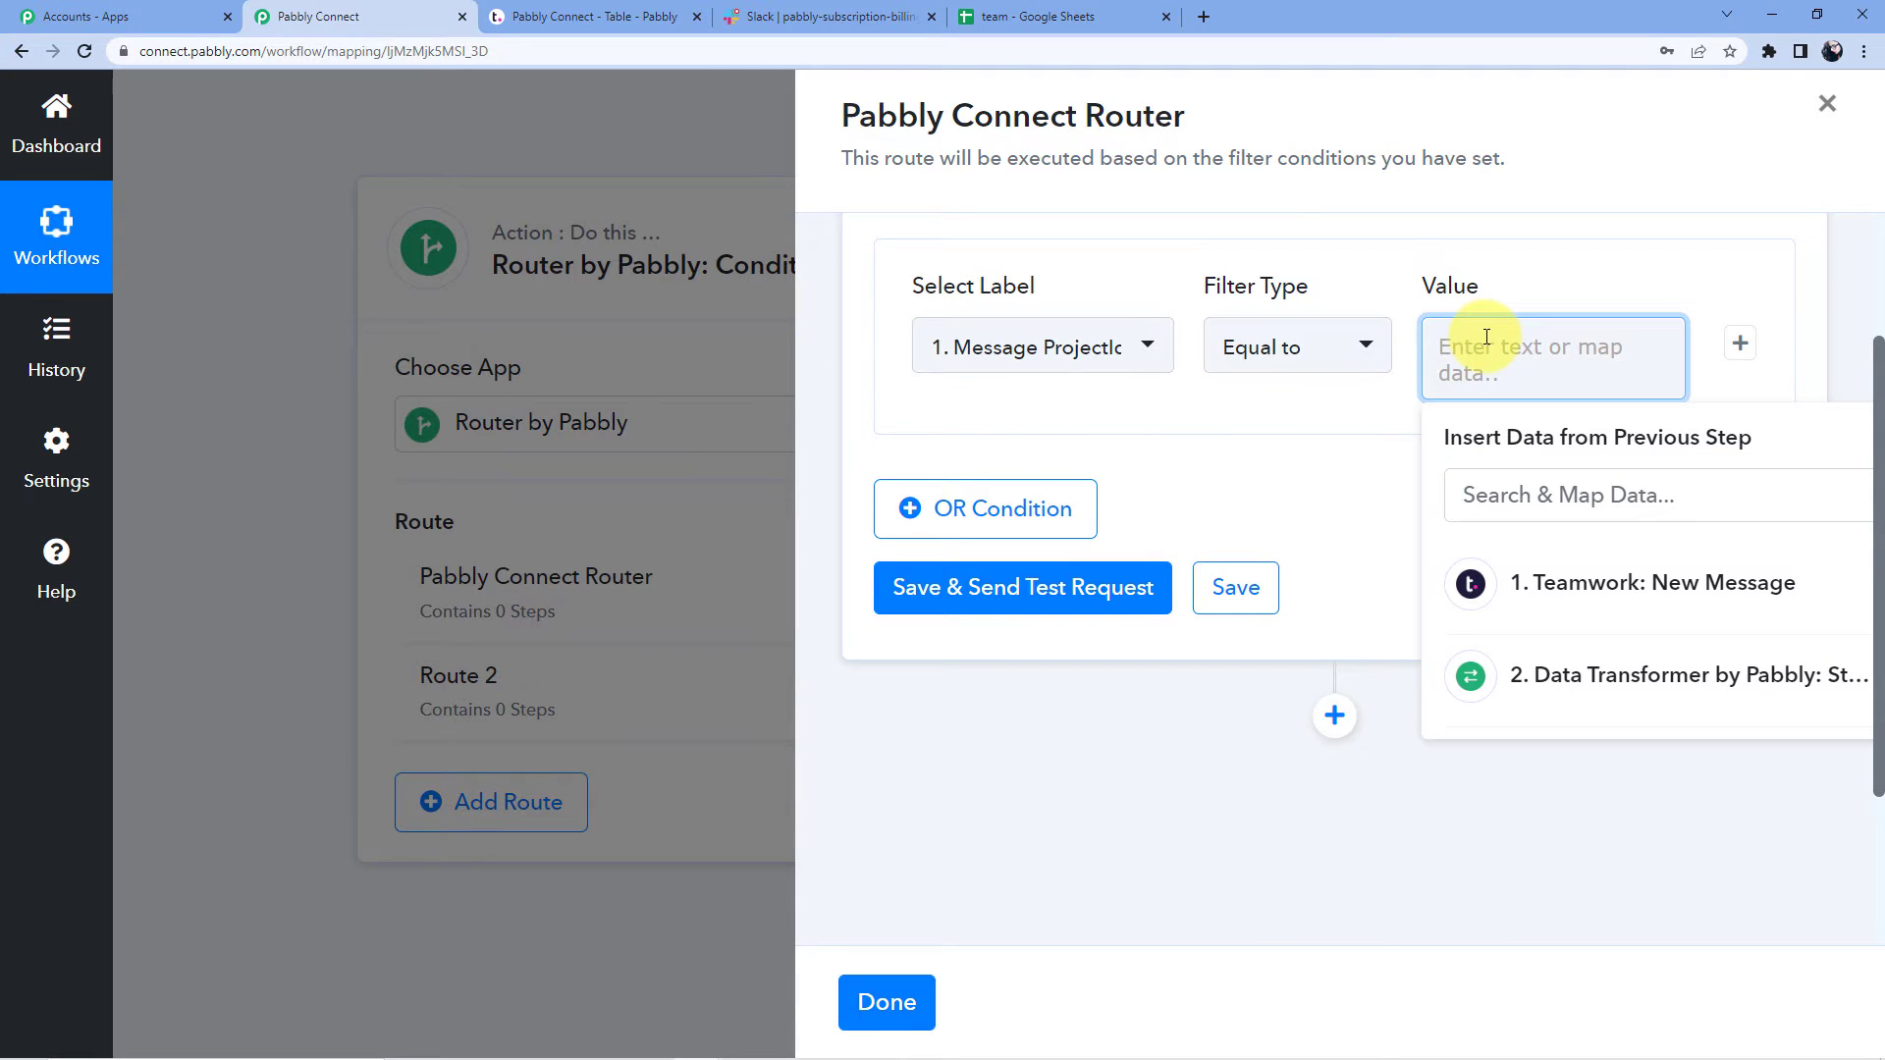
key(ctrl+v)
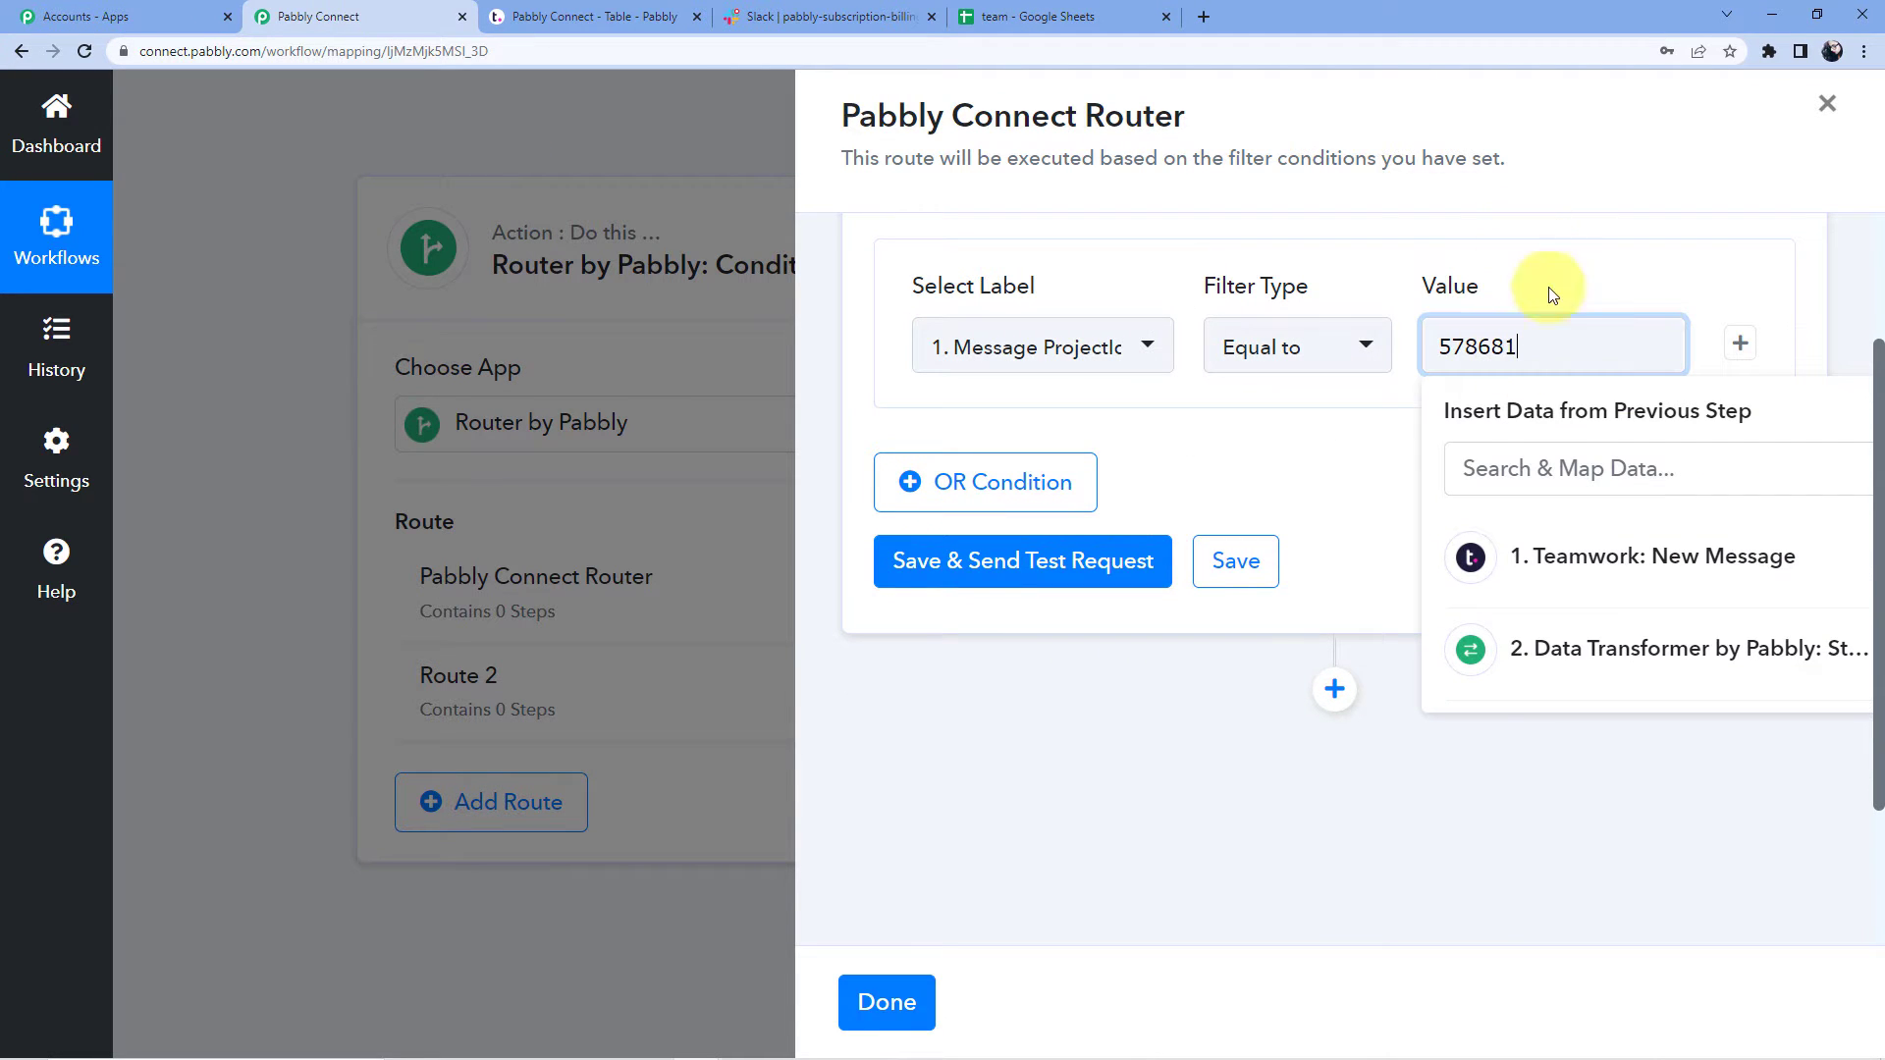
click(1529, 231)
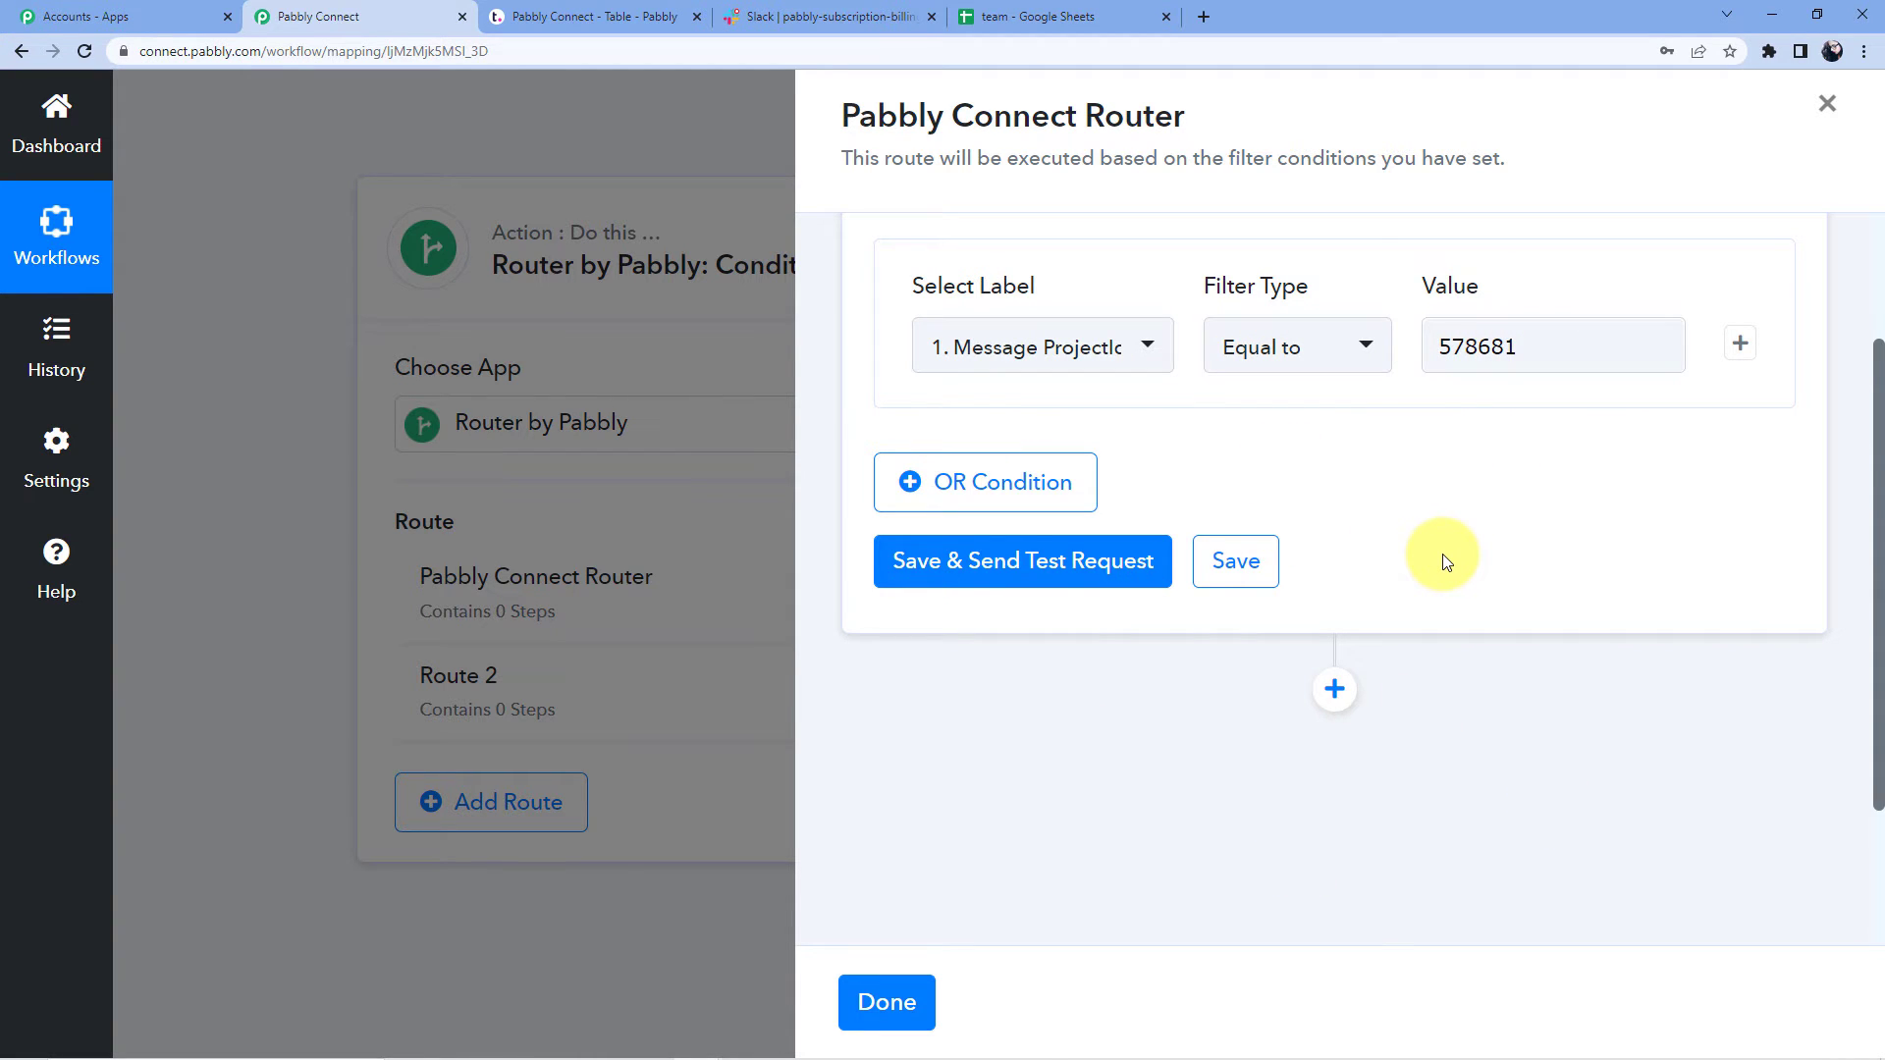
click(1019, 568)
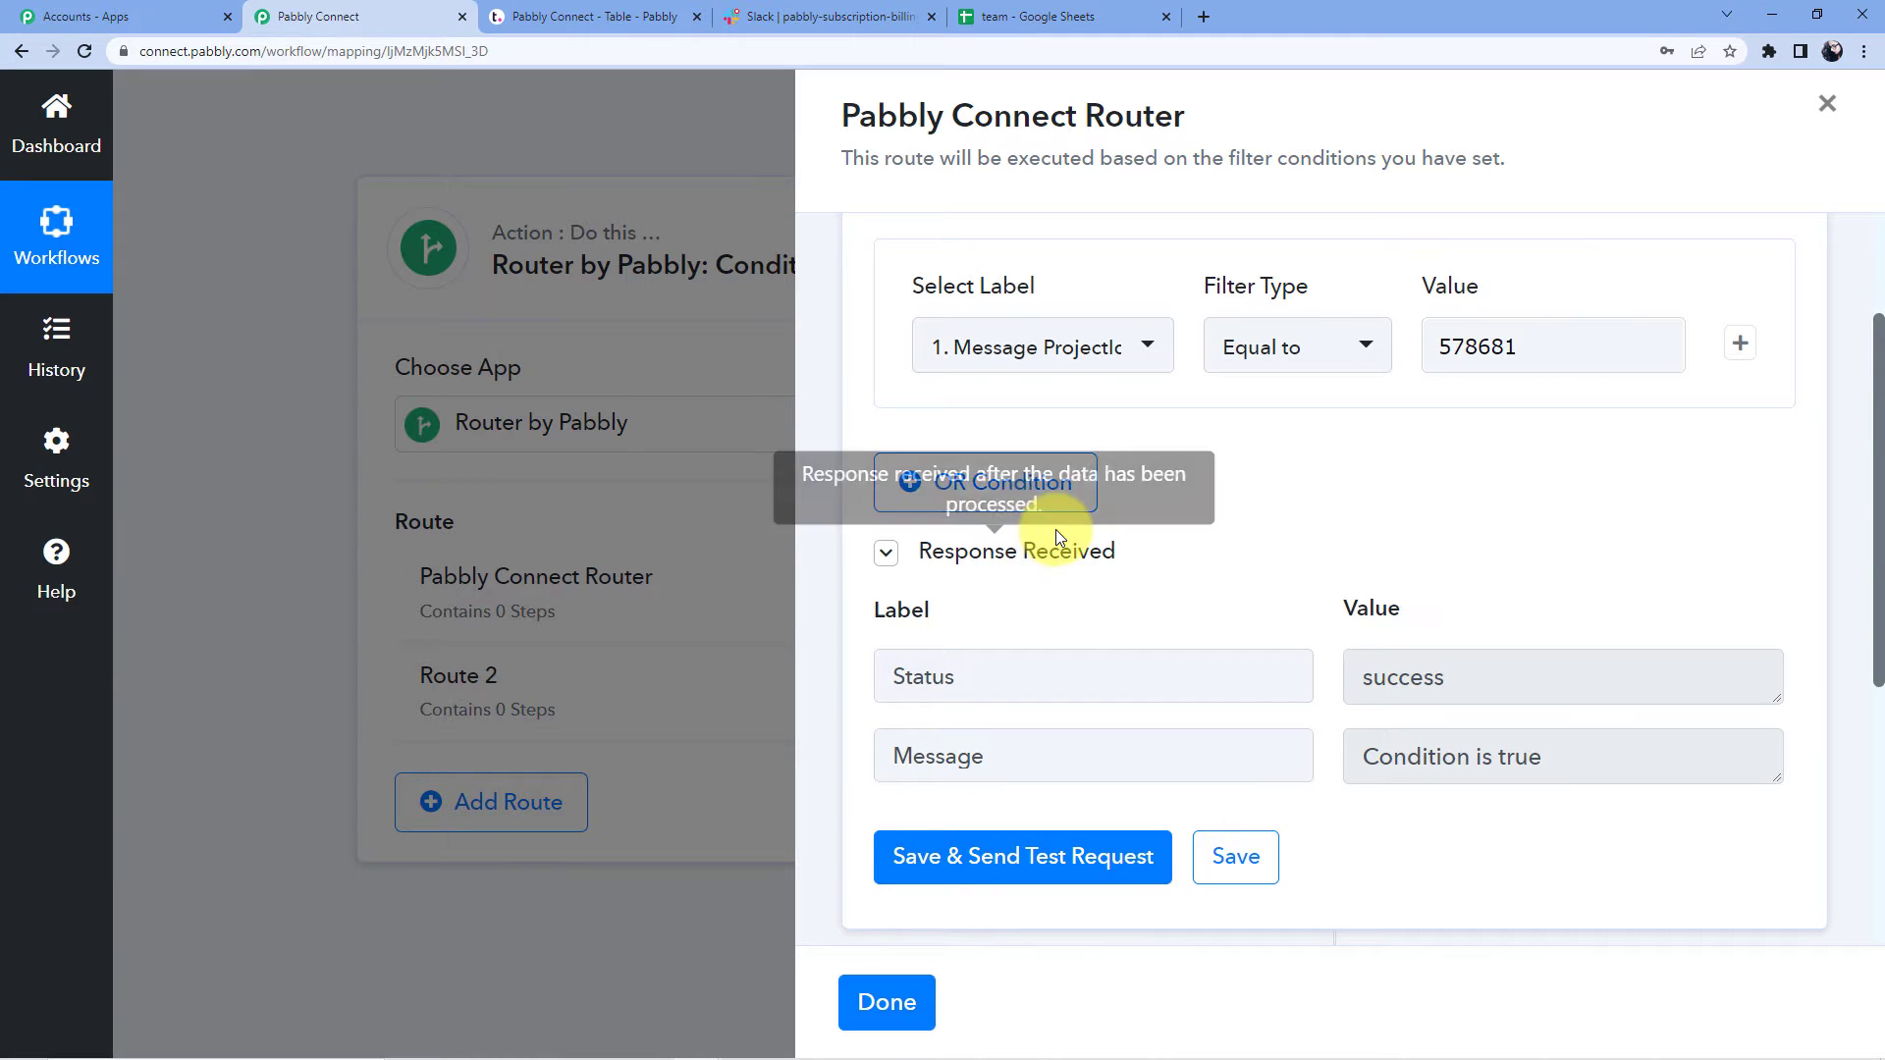
Step: Add an action step after the route's filter and choose Google Sheets as its app
scroll(1056, 528, down, 5)
click(1331, 483)
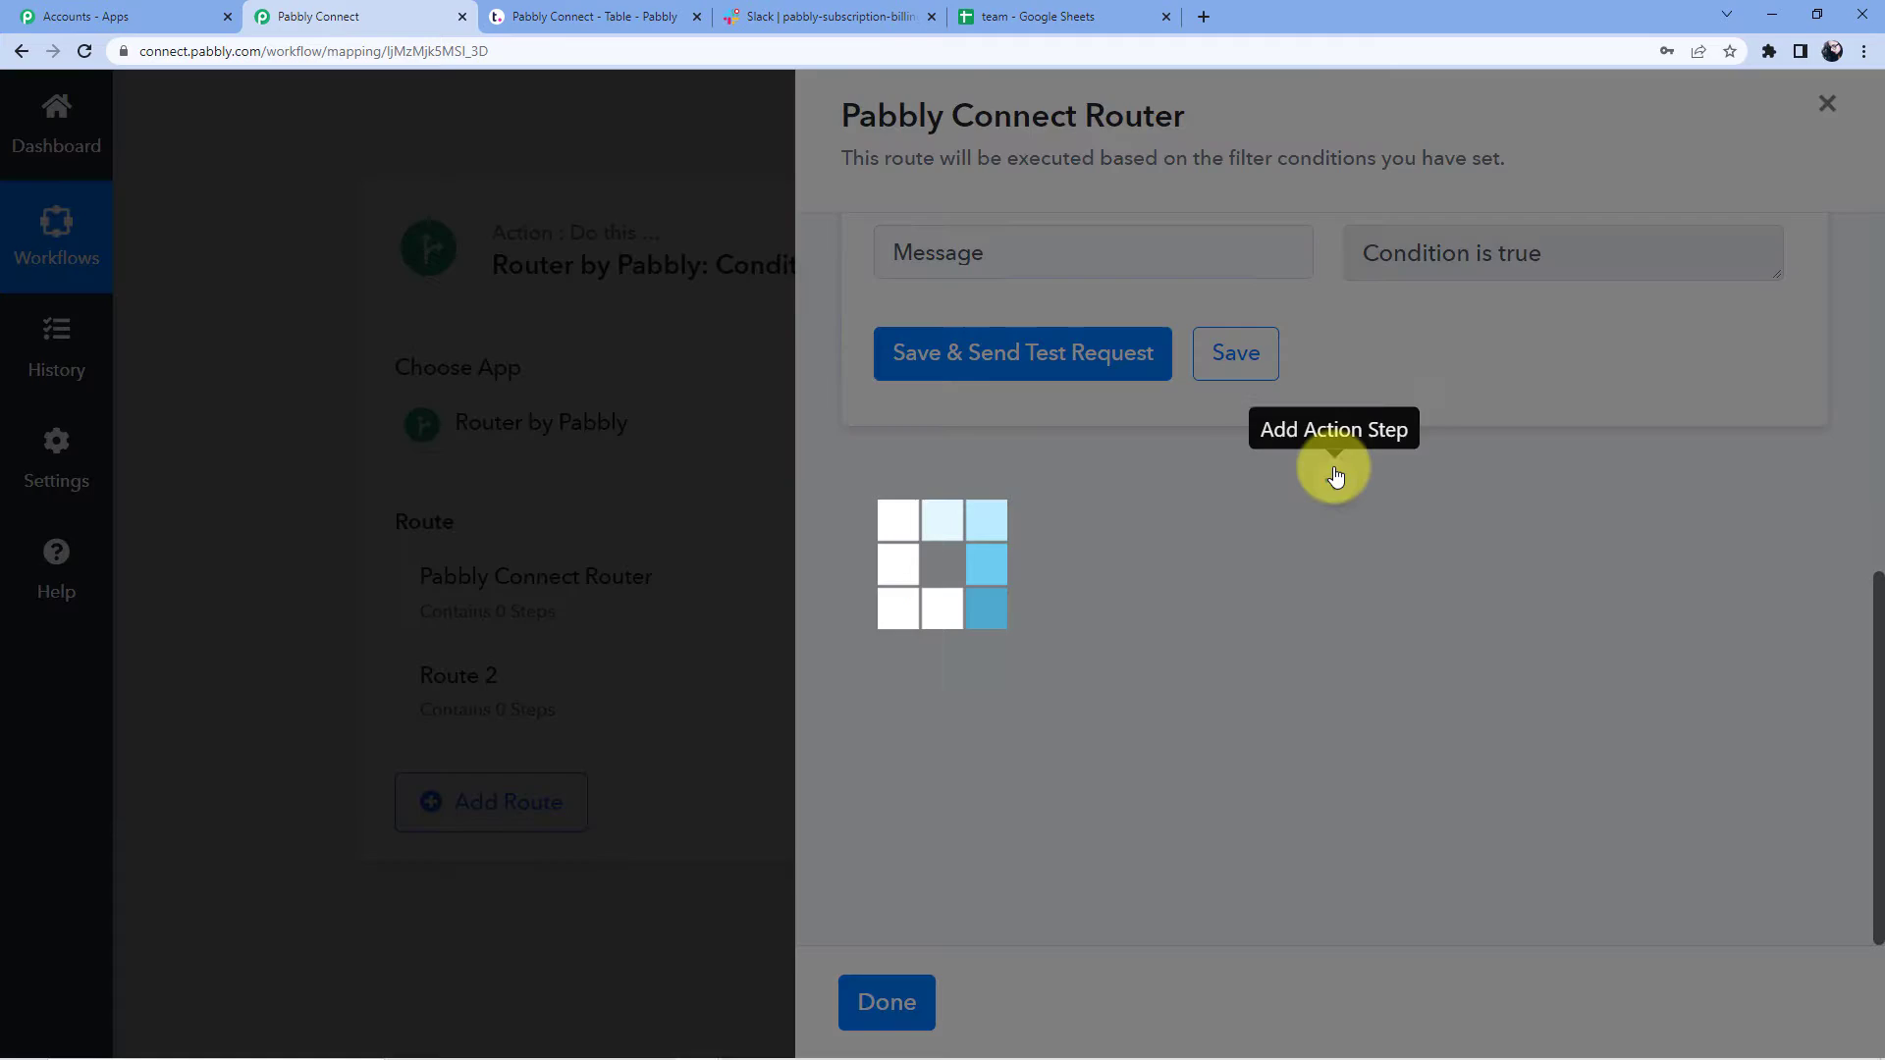
scroll(1051, 762, down, 4)
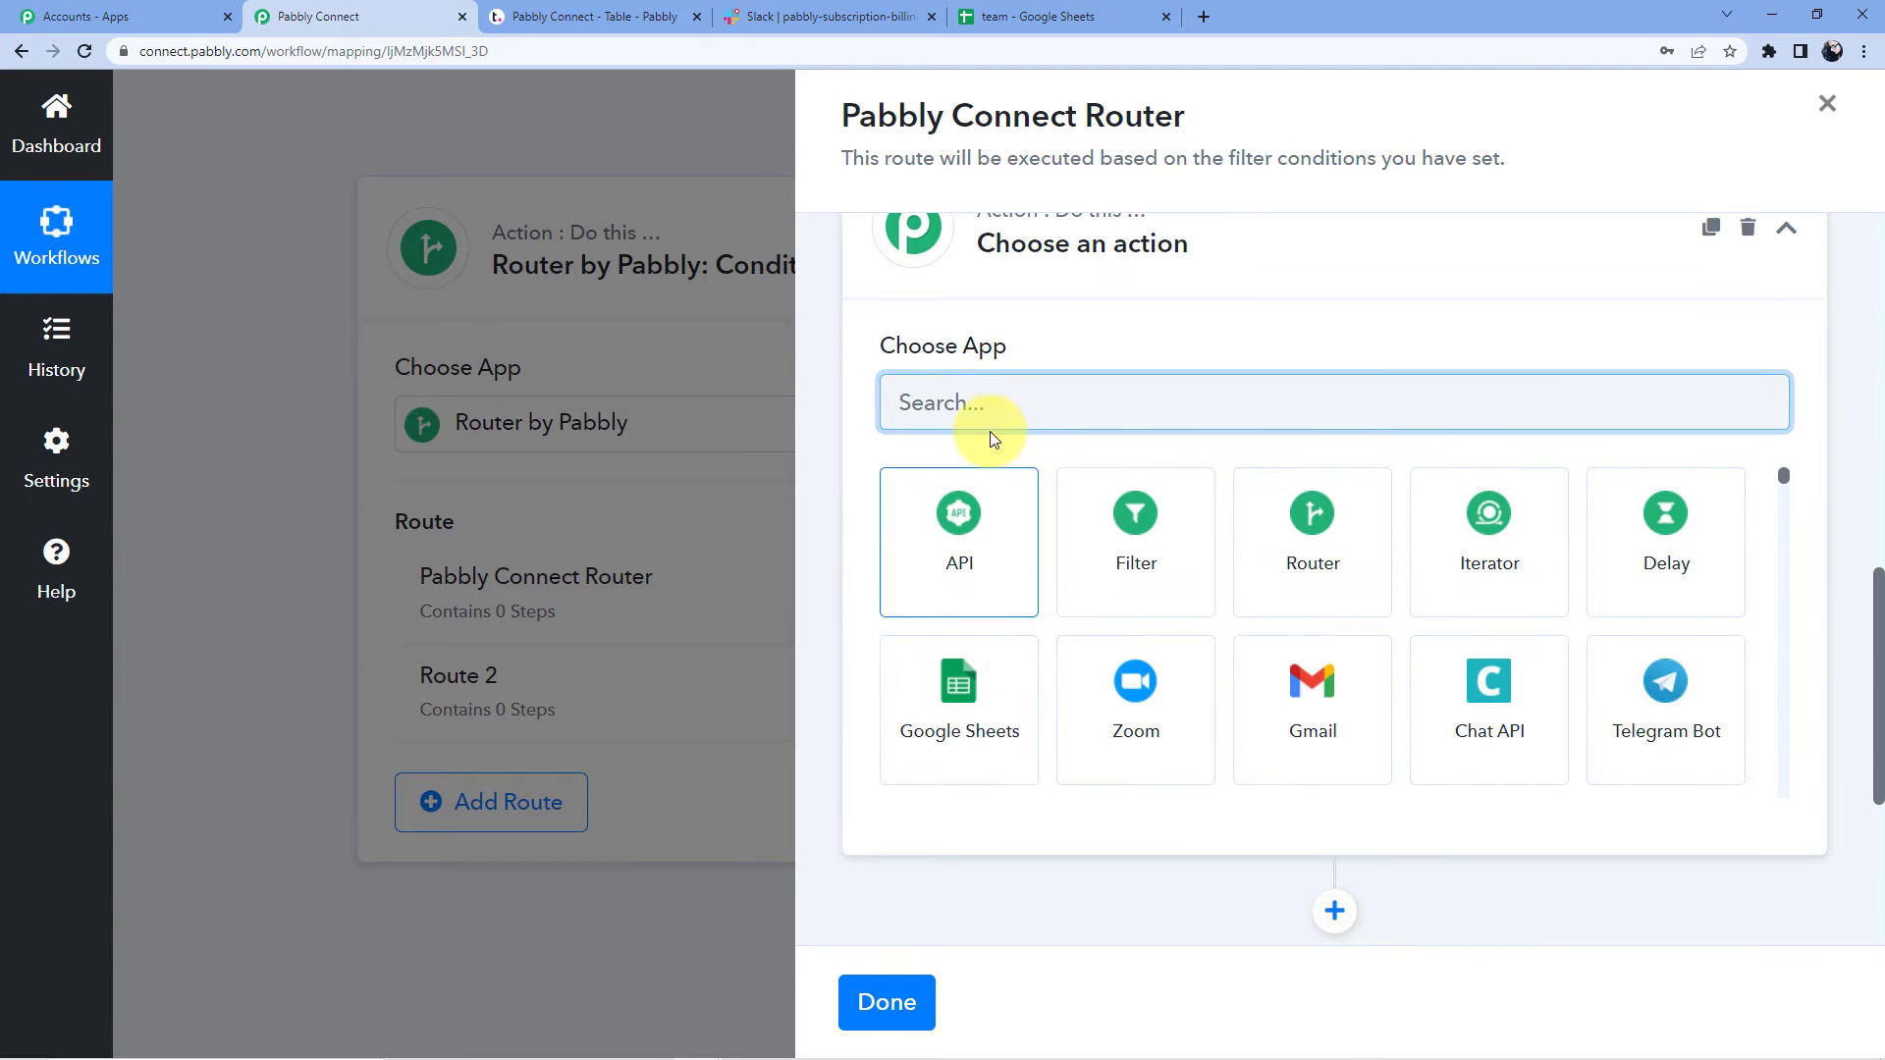
text(Google)
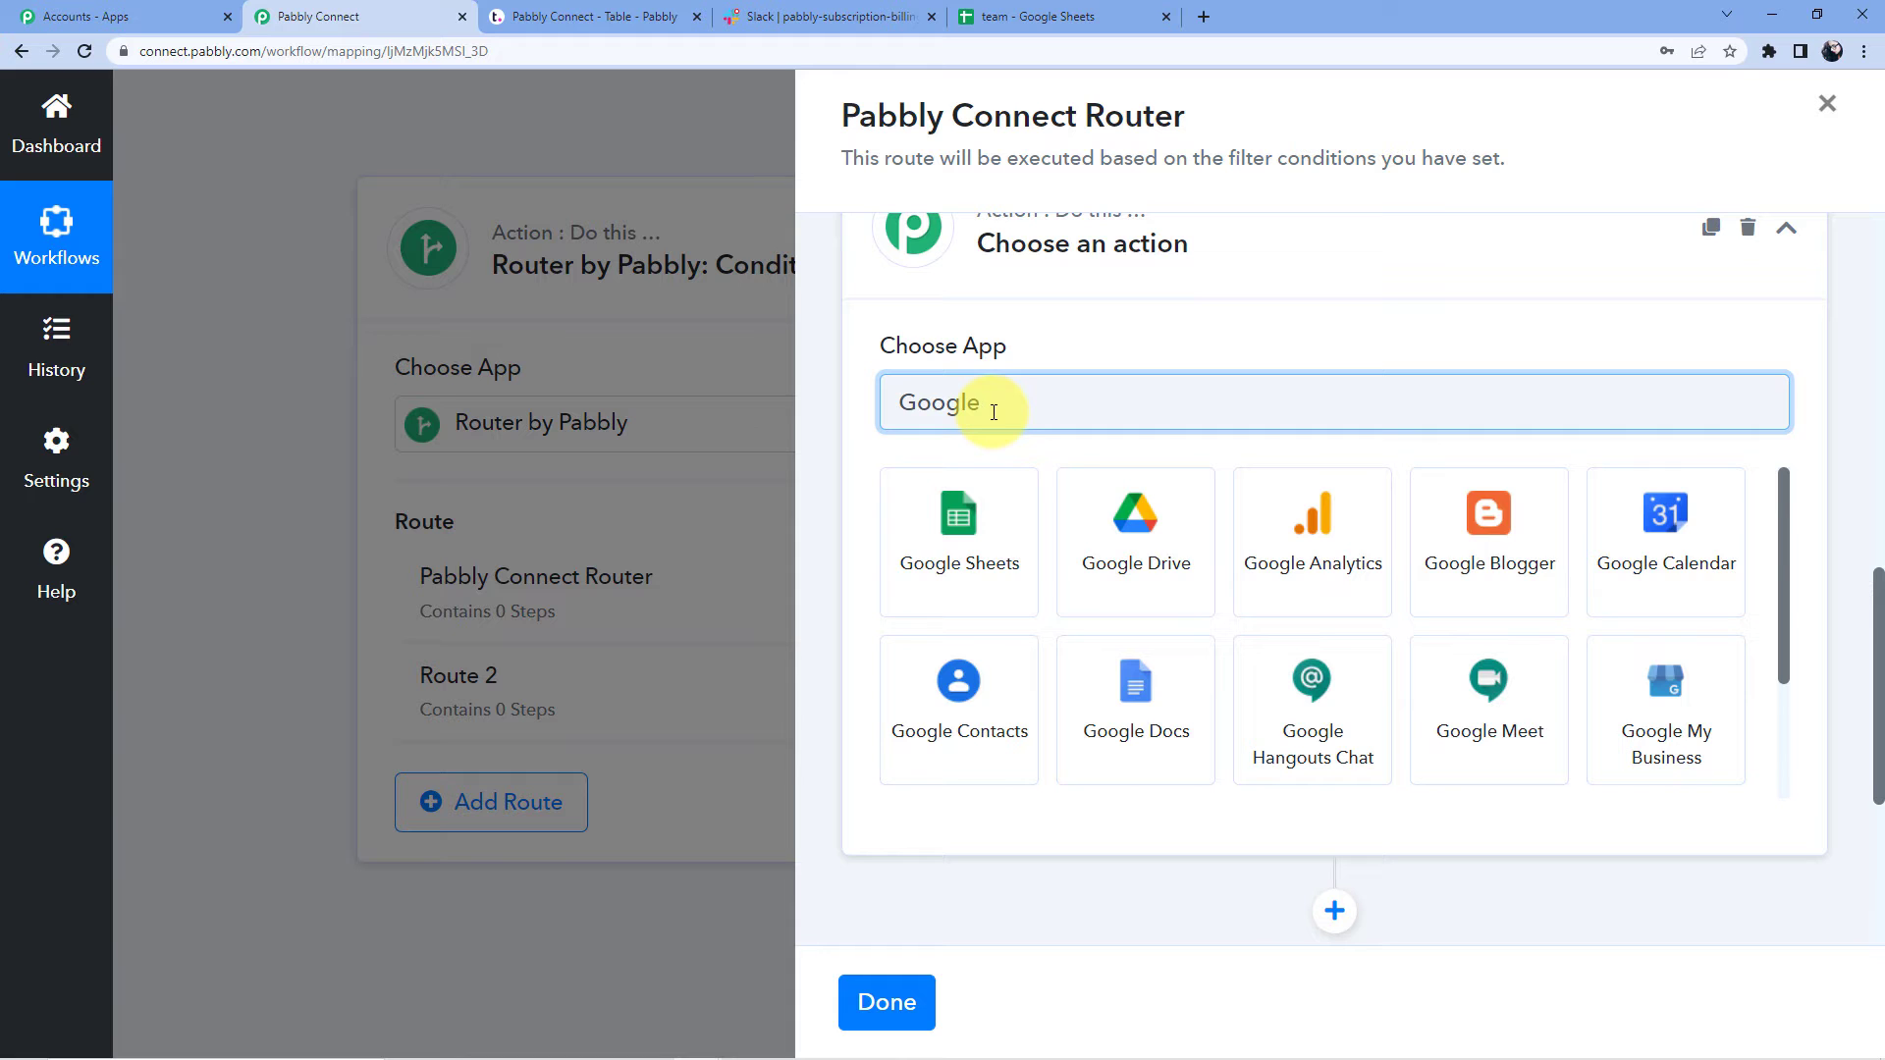
click(972, 545)
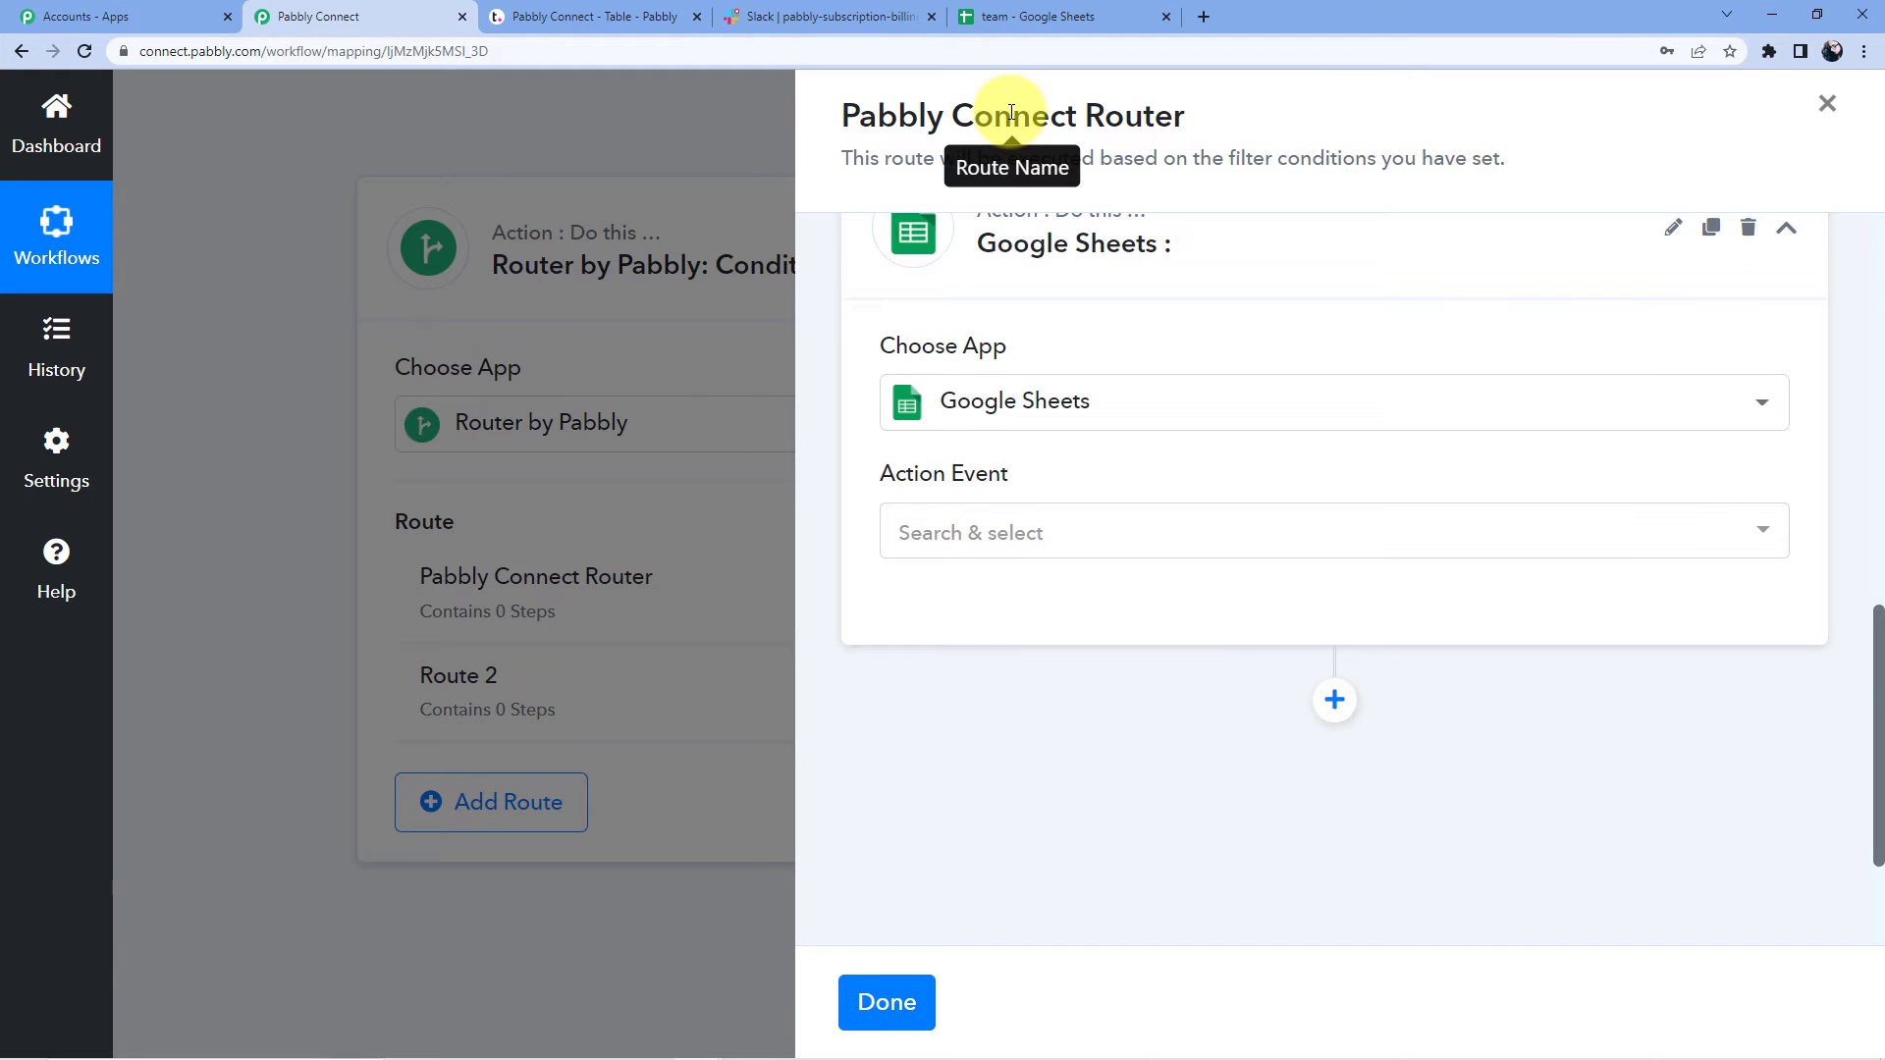
Step: Check the column headers in the team spreadsheet, then return to Pabbly Connect and set the Google Sheets action event to Add New Row
key(ctrl+5)
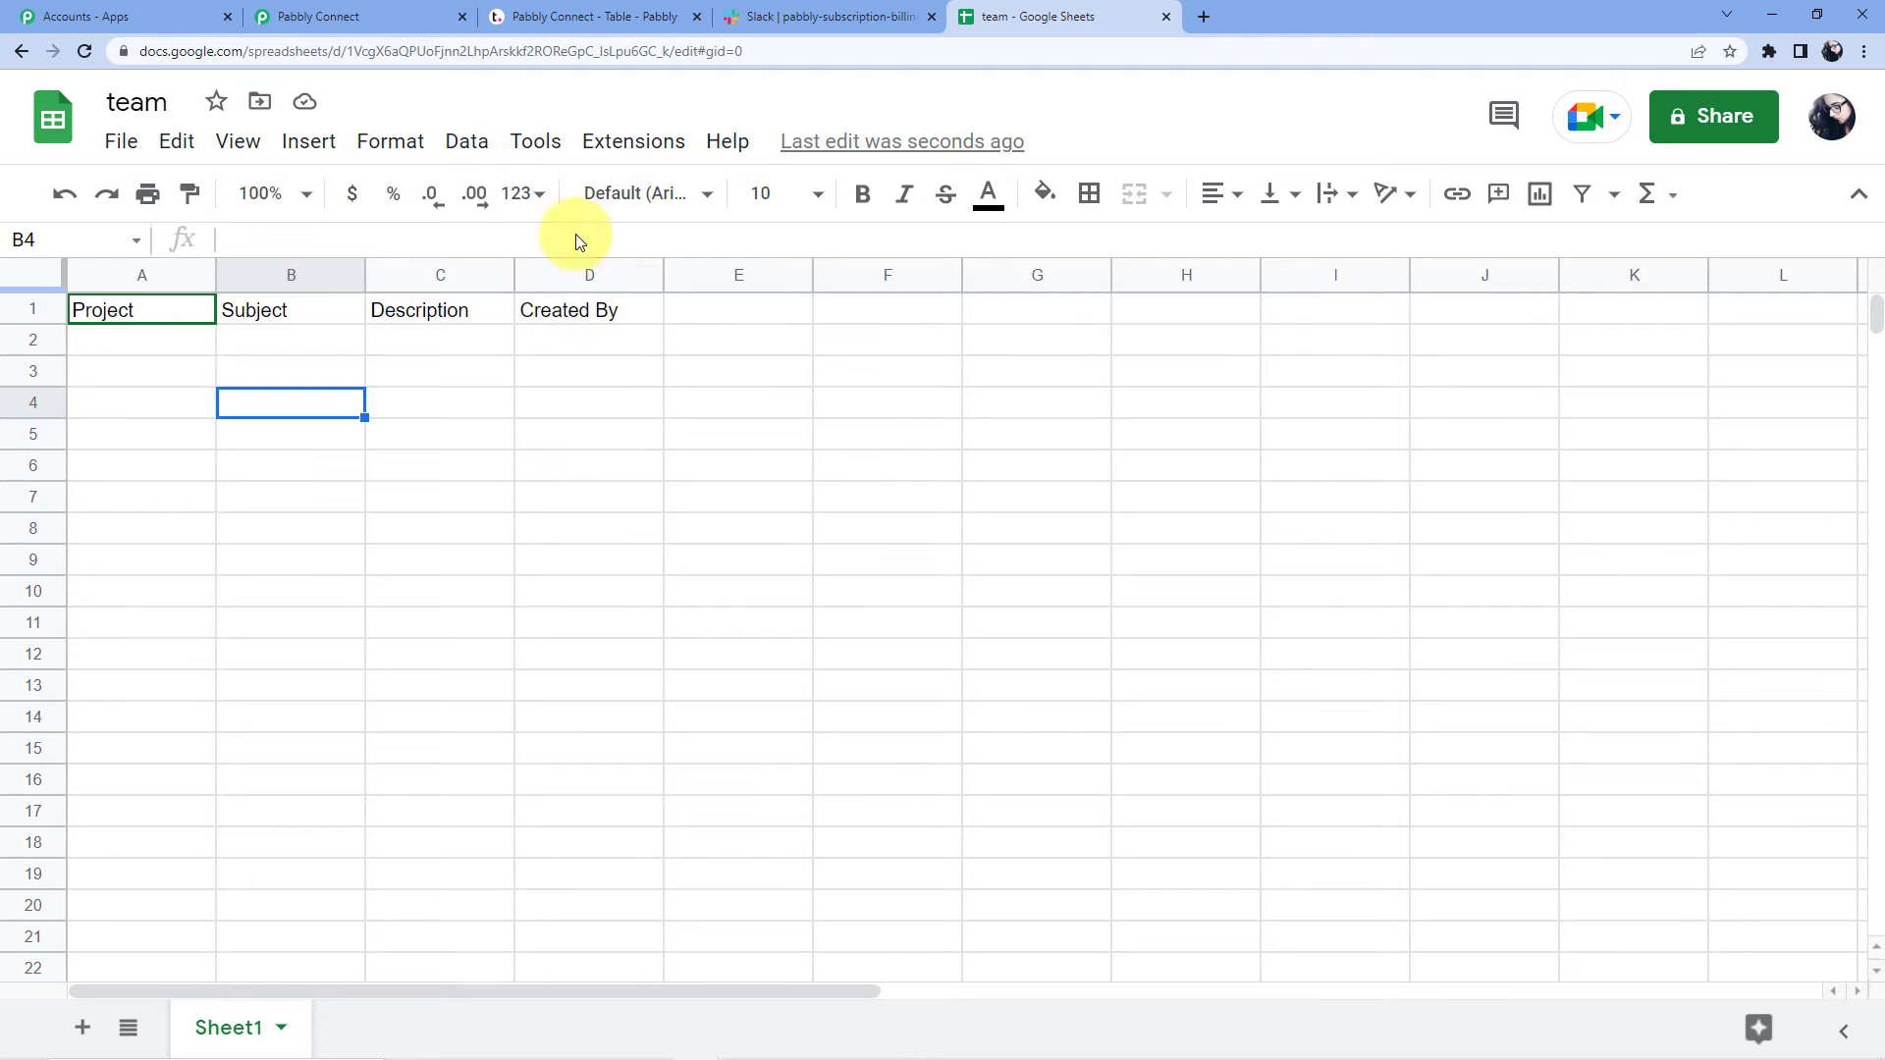
click(381, 10)
click(967, 531)
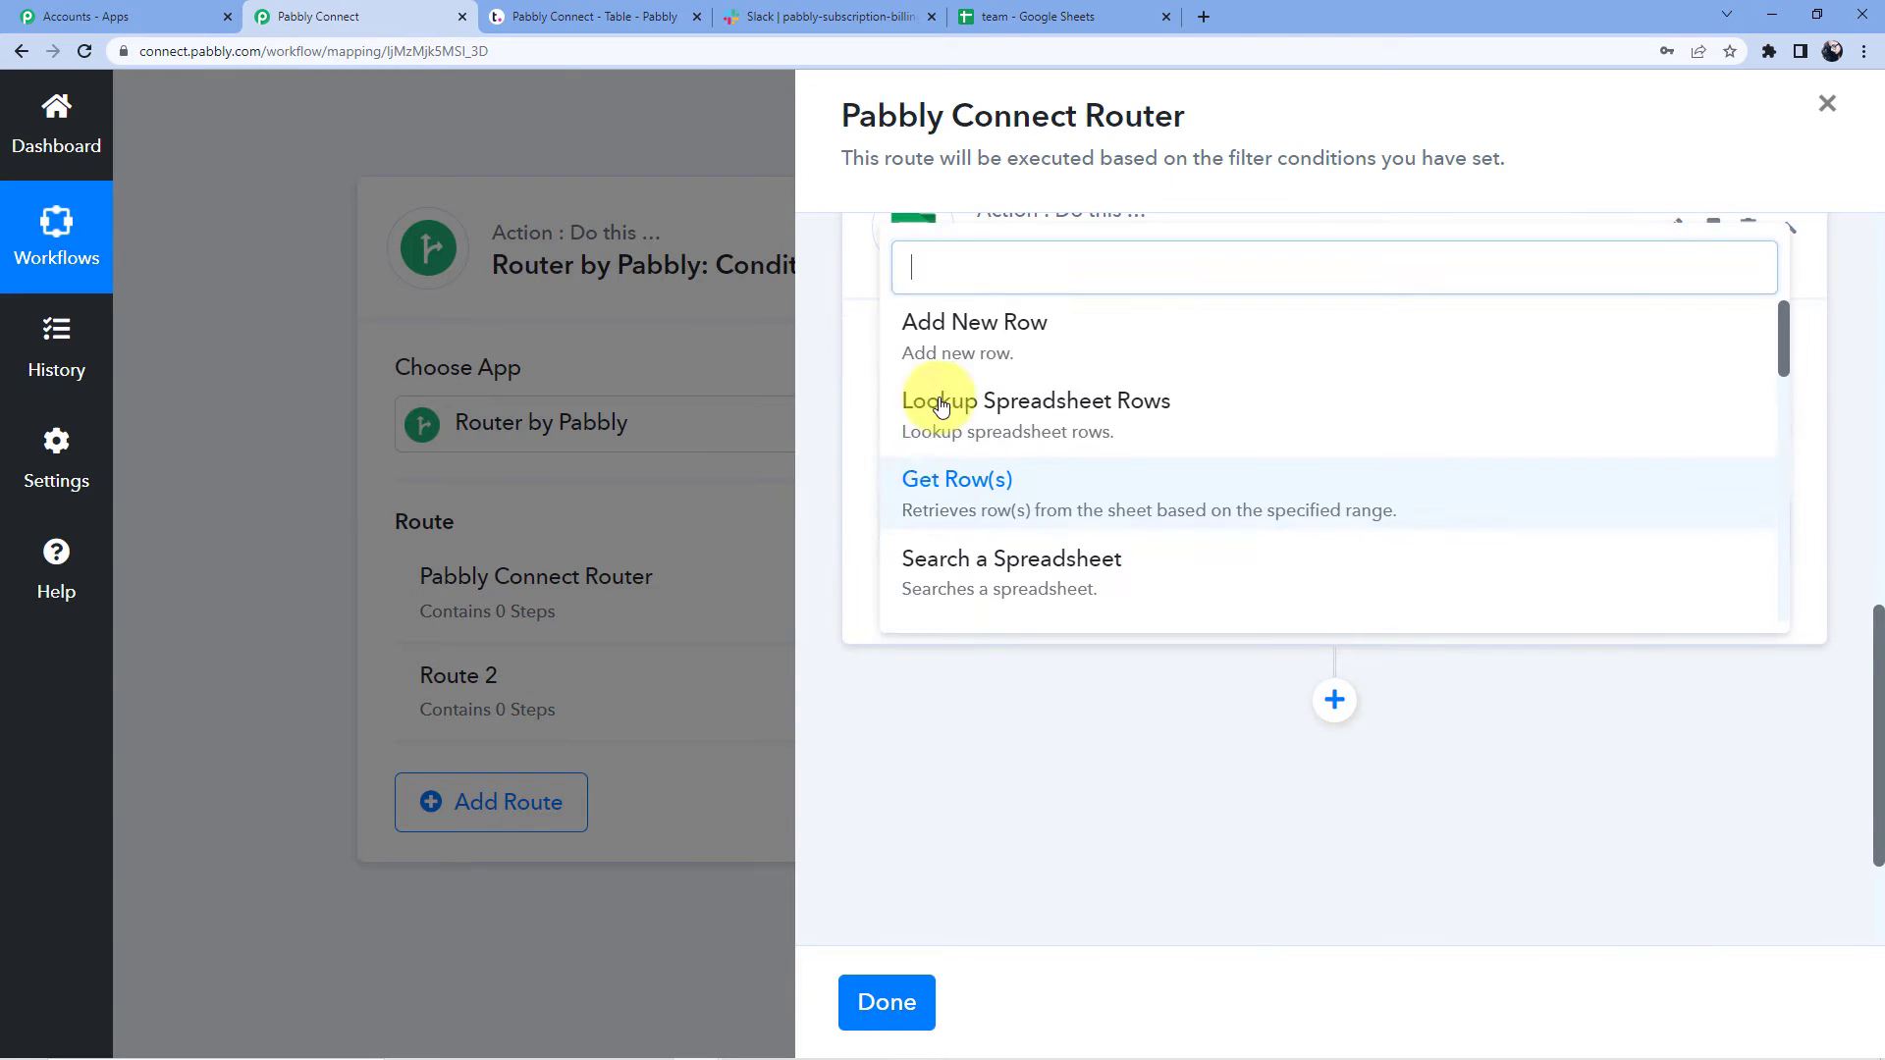
scroll(934, 383, down, 3)
scroll(982, 402, up, 3)
scroll(982, 383, up, 3)
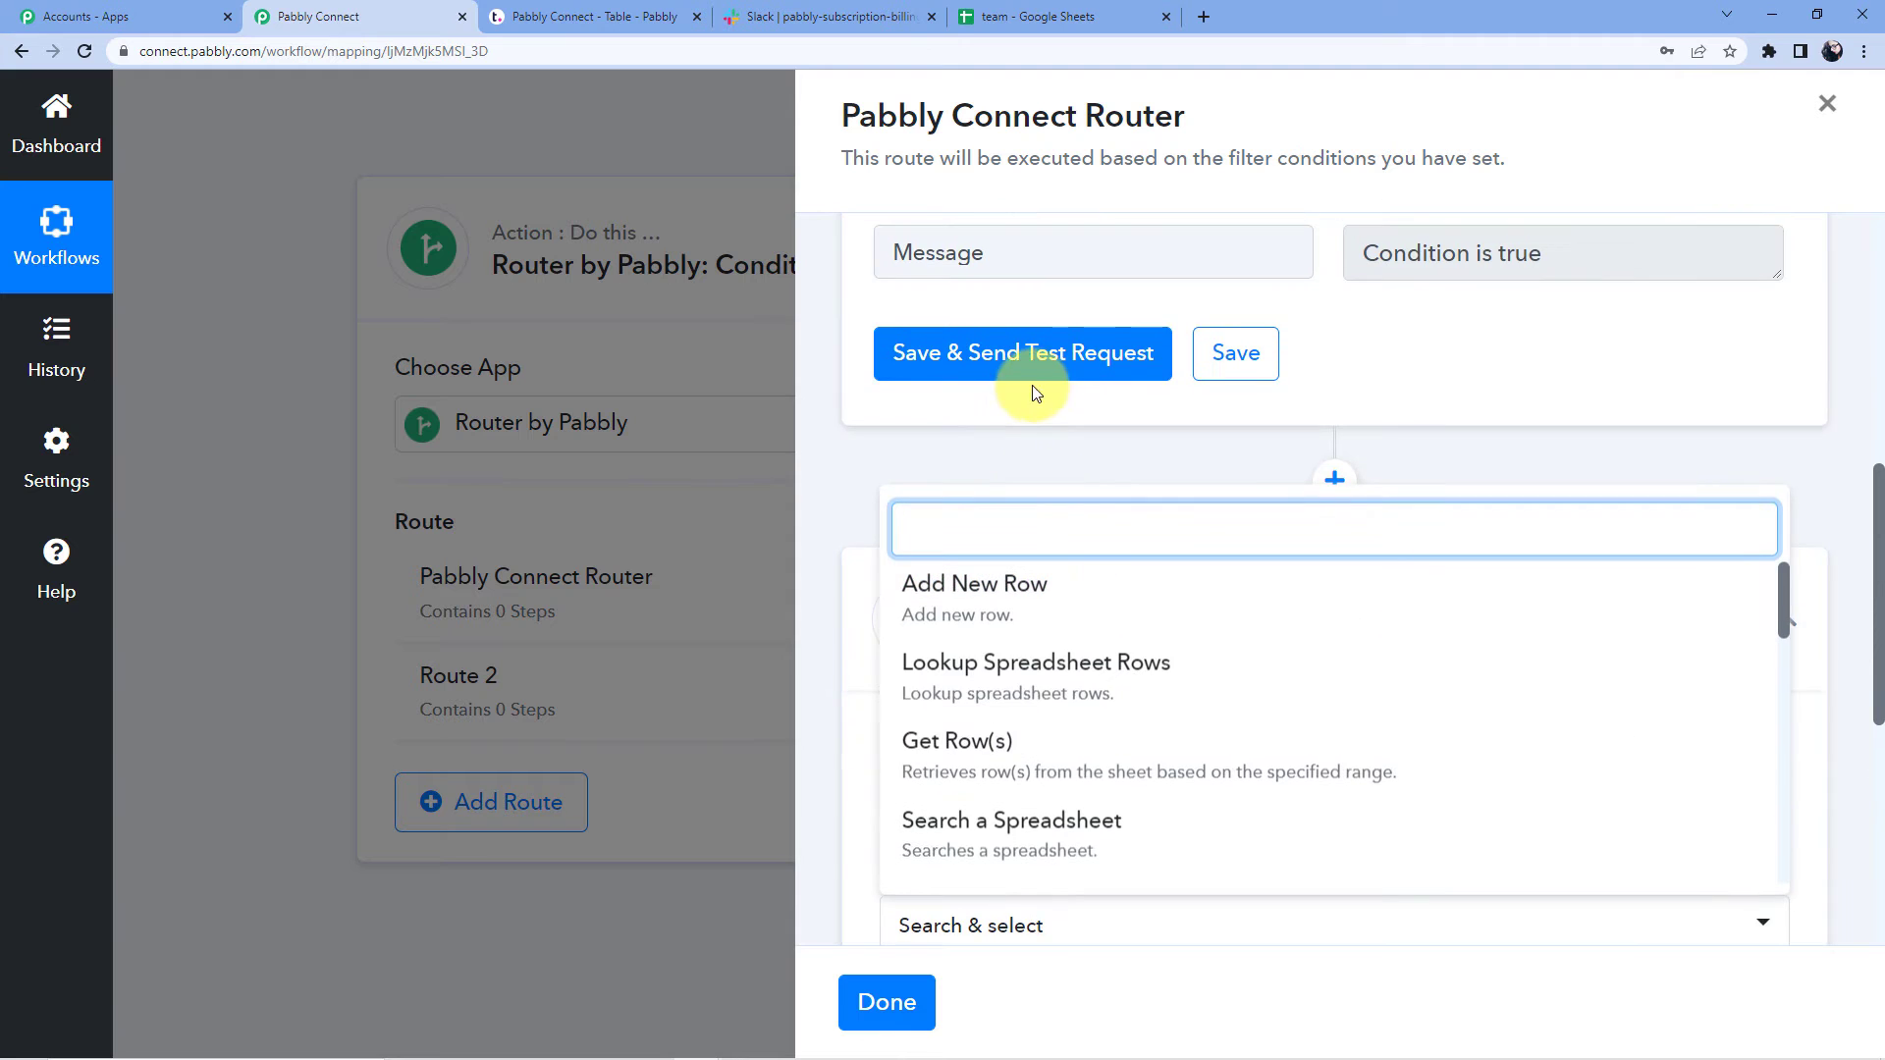
scroll(1001, 550, down, 1)
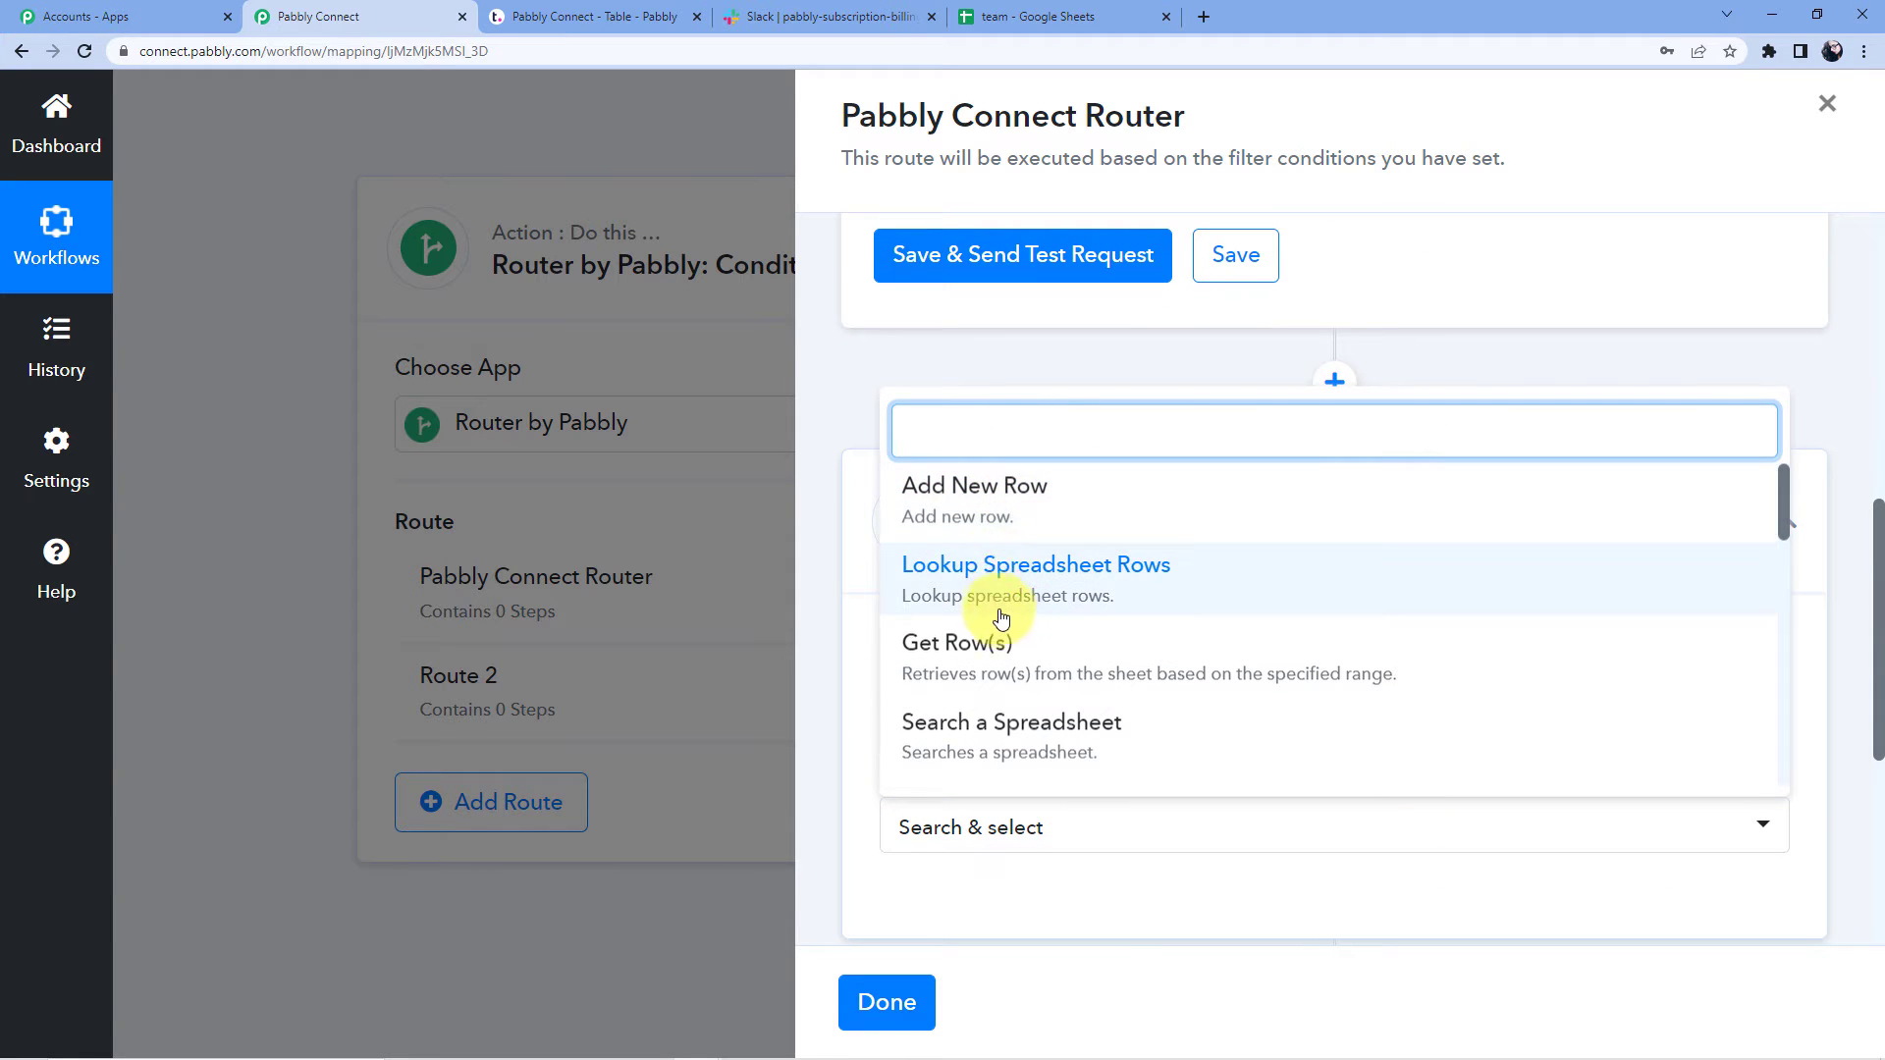
click(998, 506)
scroll(1031, 550, down, 4)
Step: Create a new Google Sheets connection and authorize it by granting access with the Google account
click(952, 527)
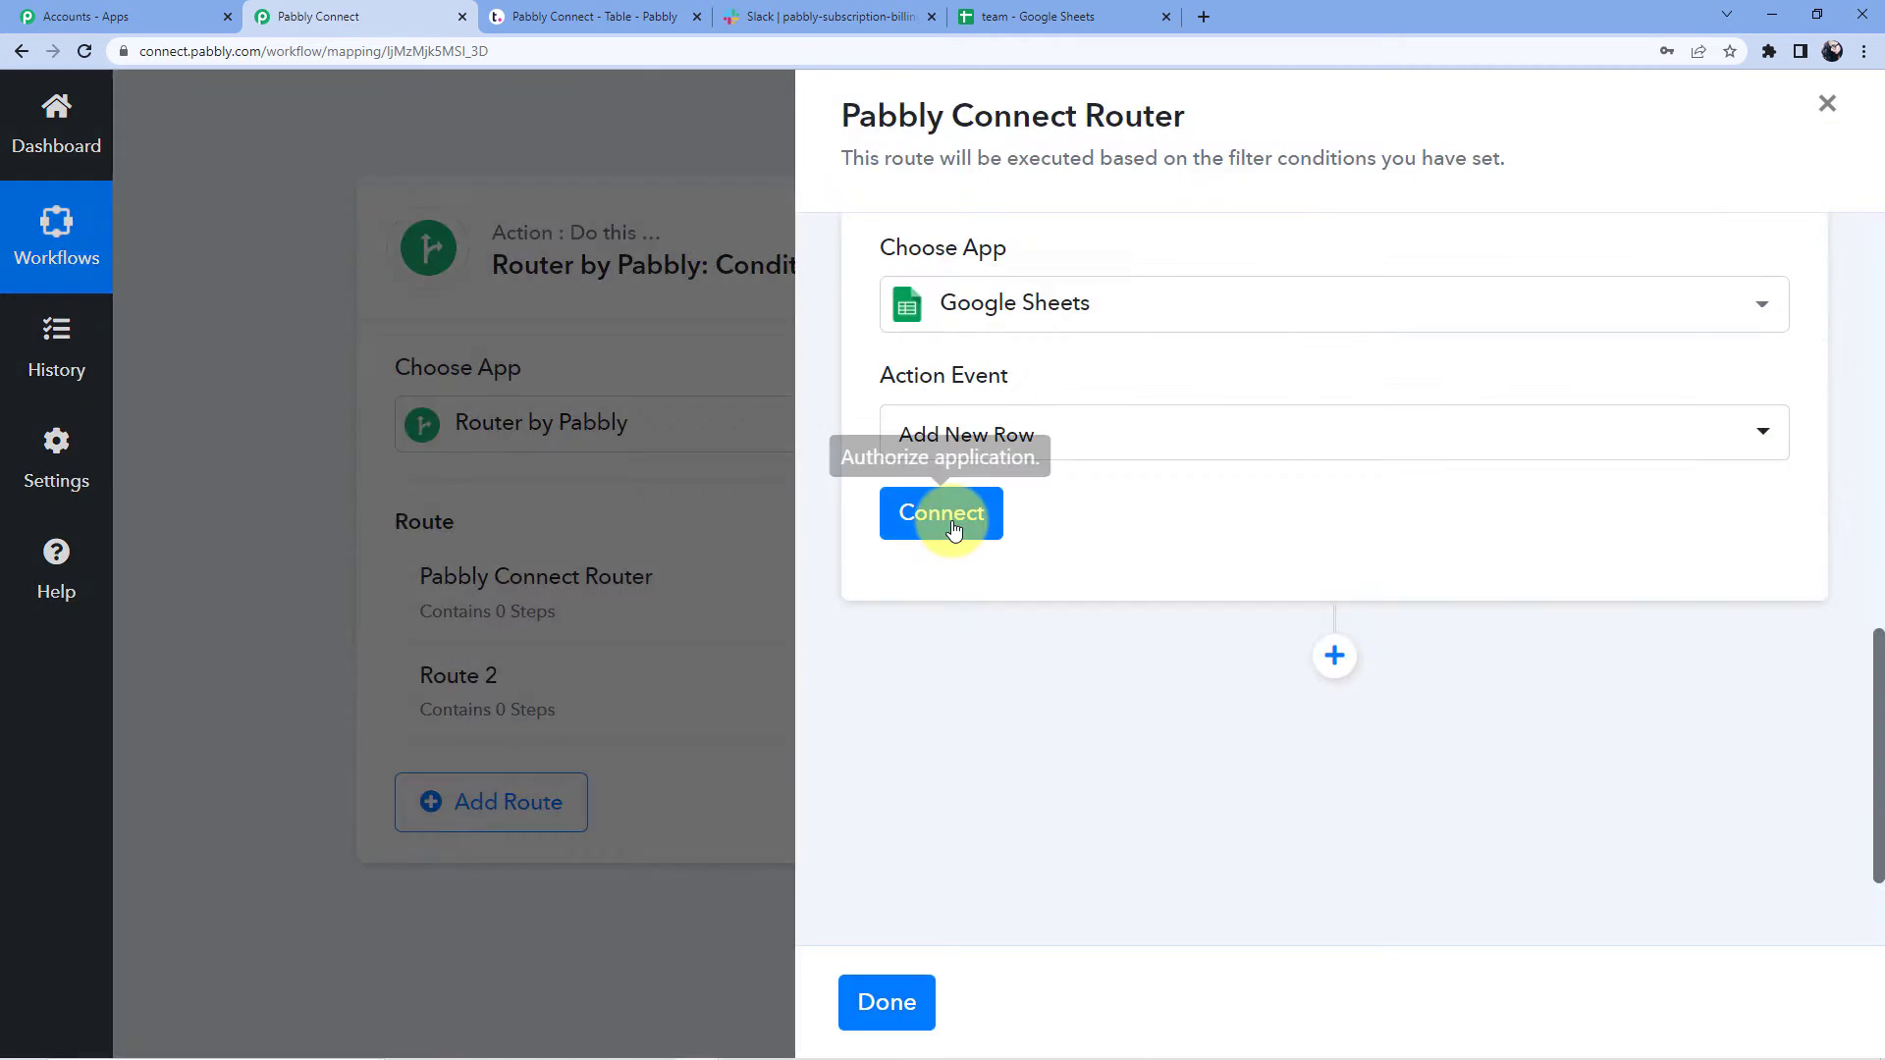
click(1010, 397)
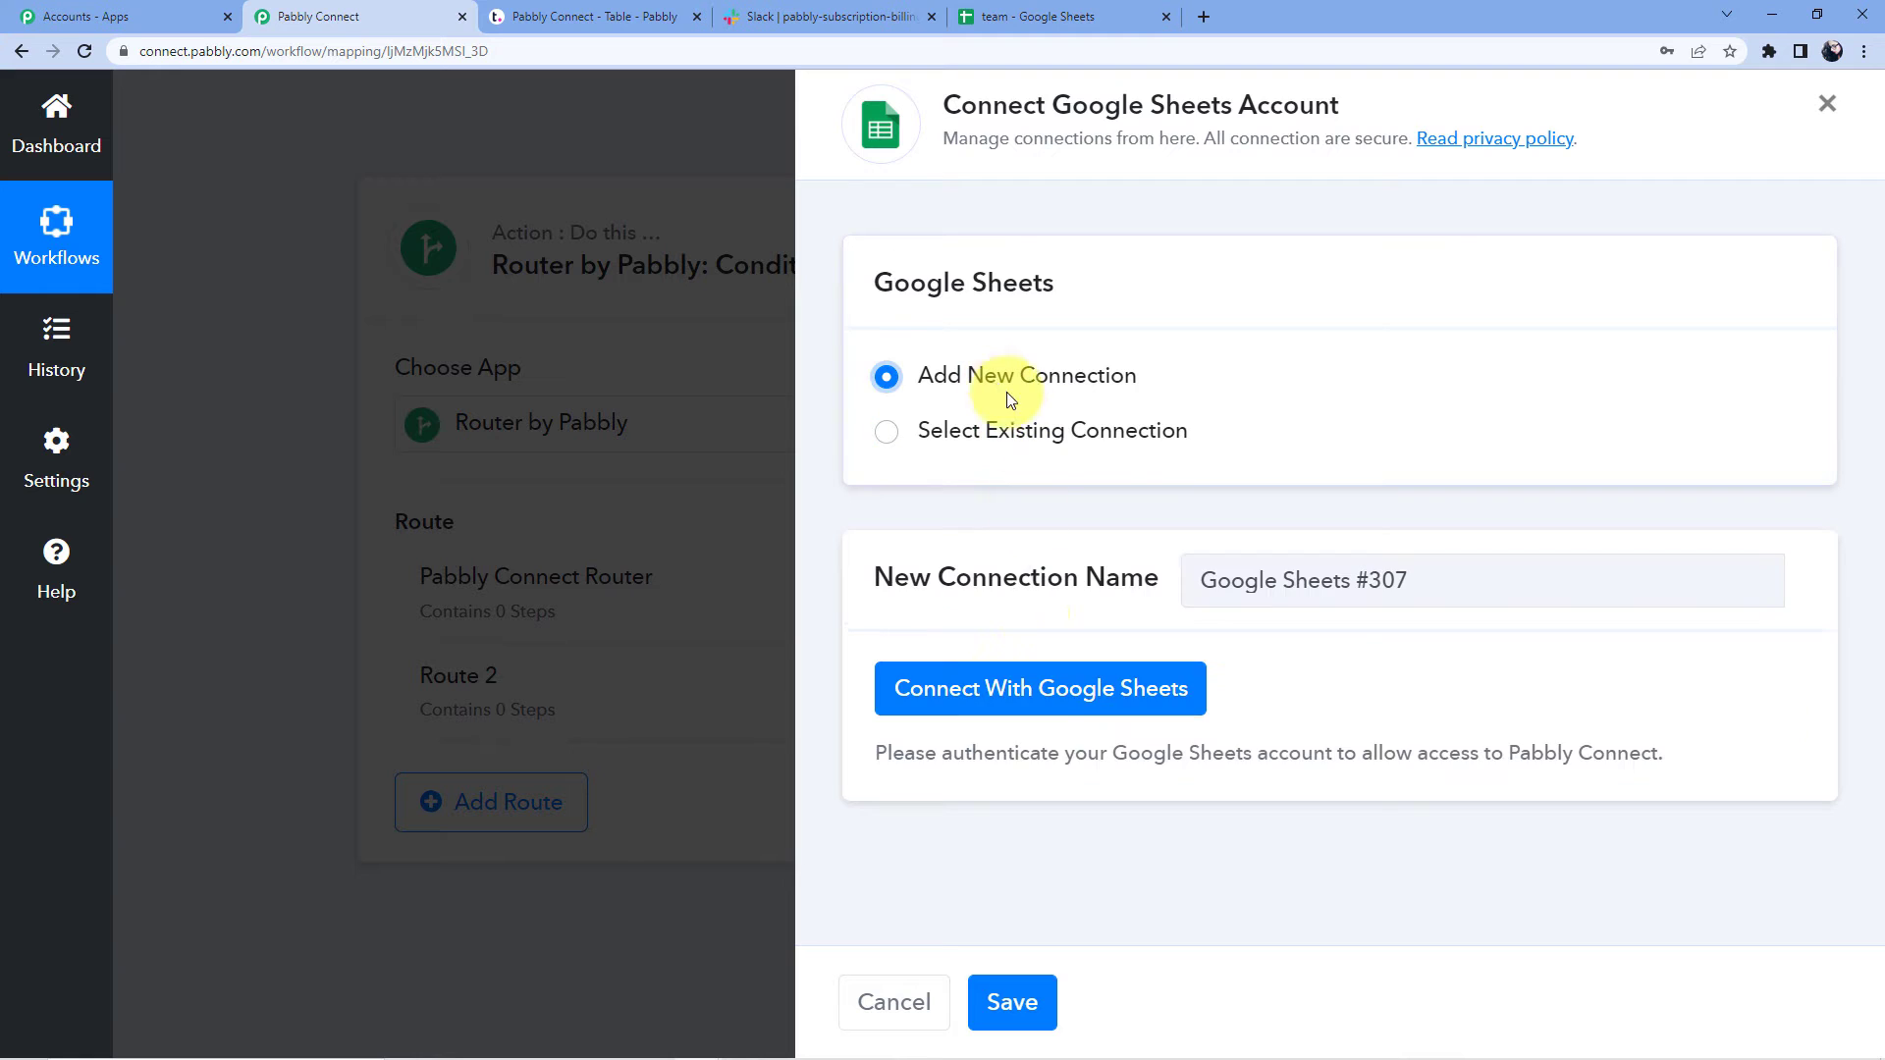
click(1040, 692)
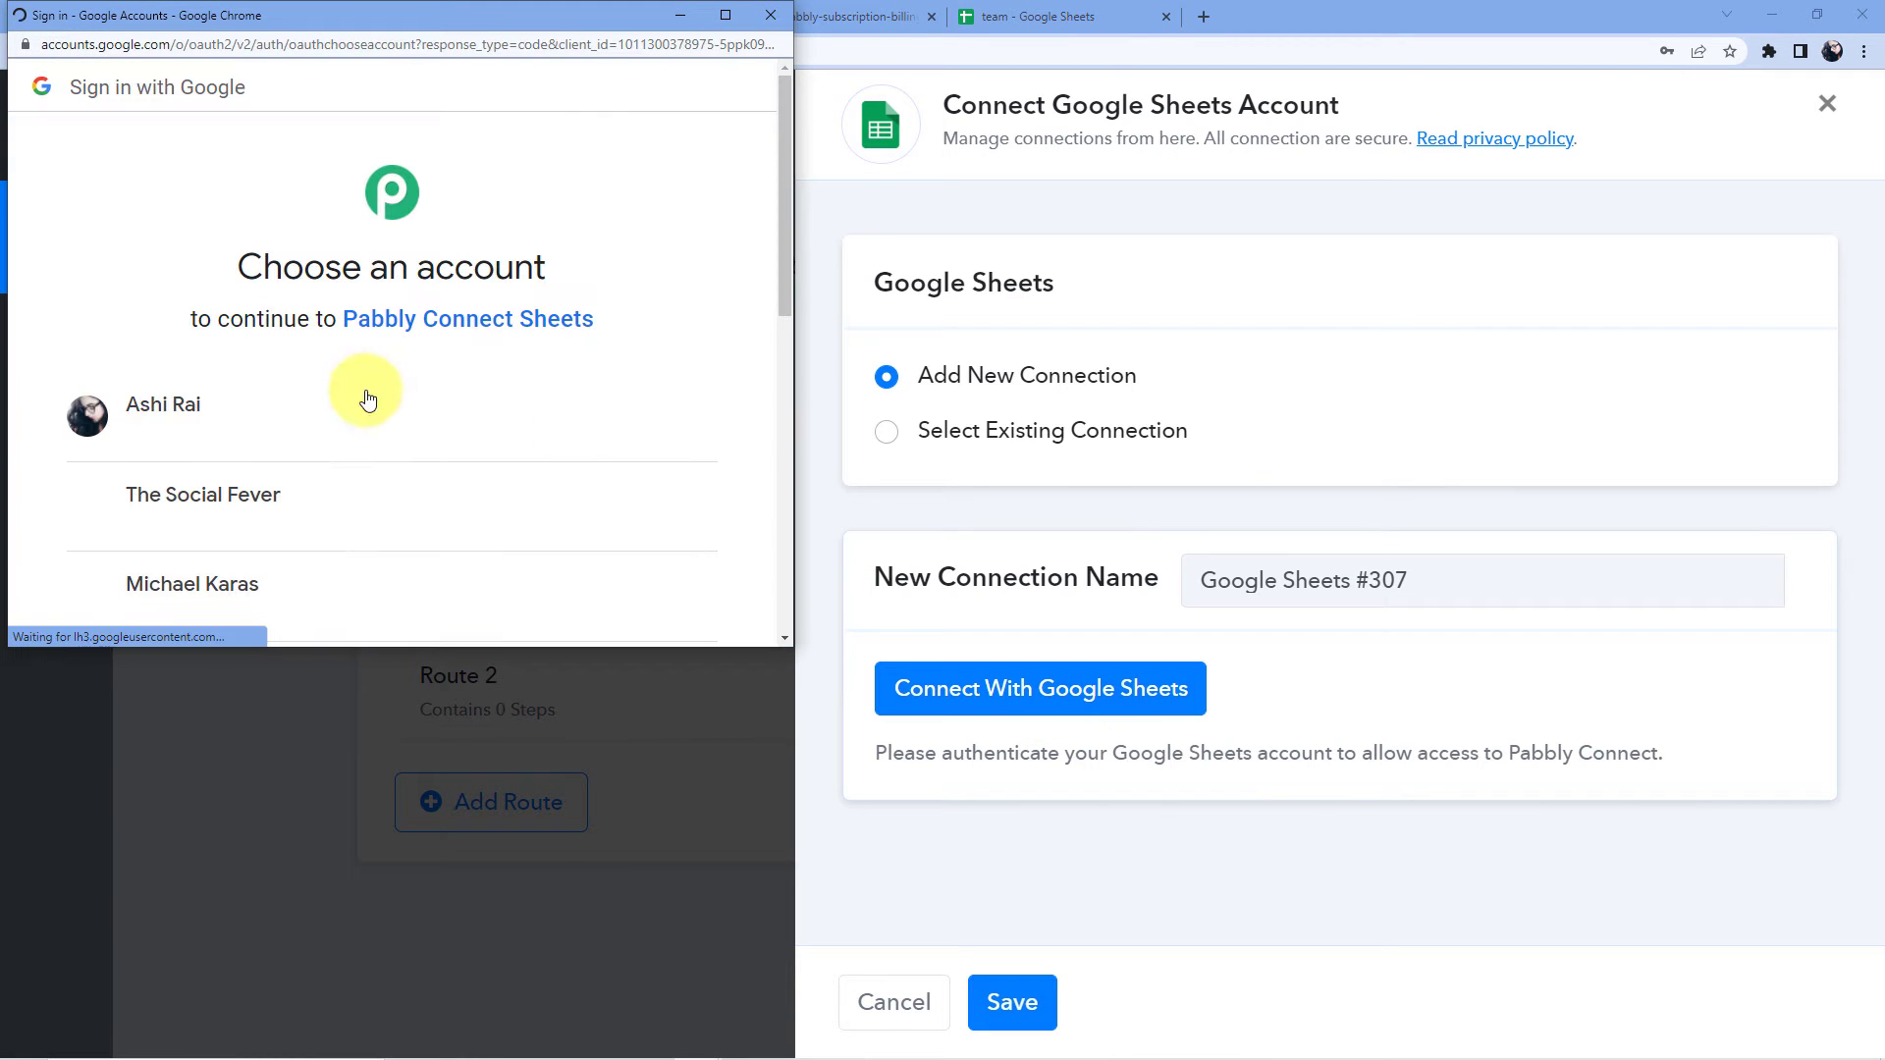
click(218, 424)
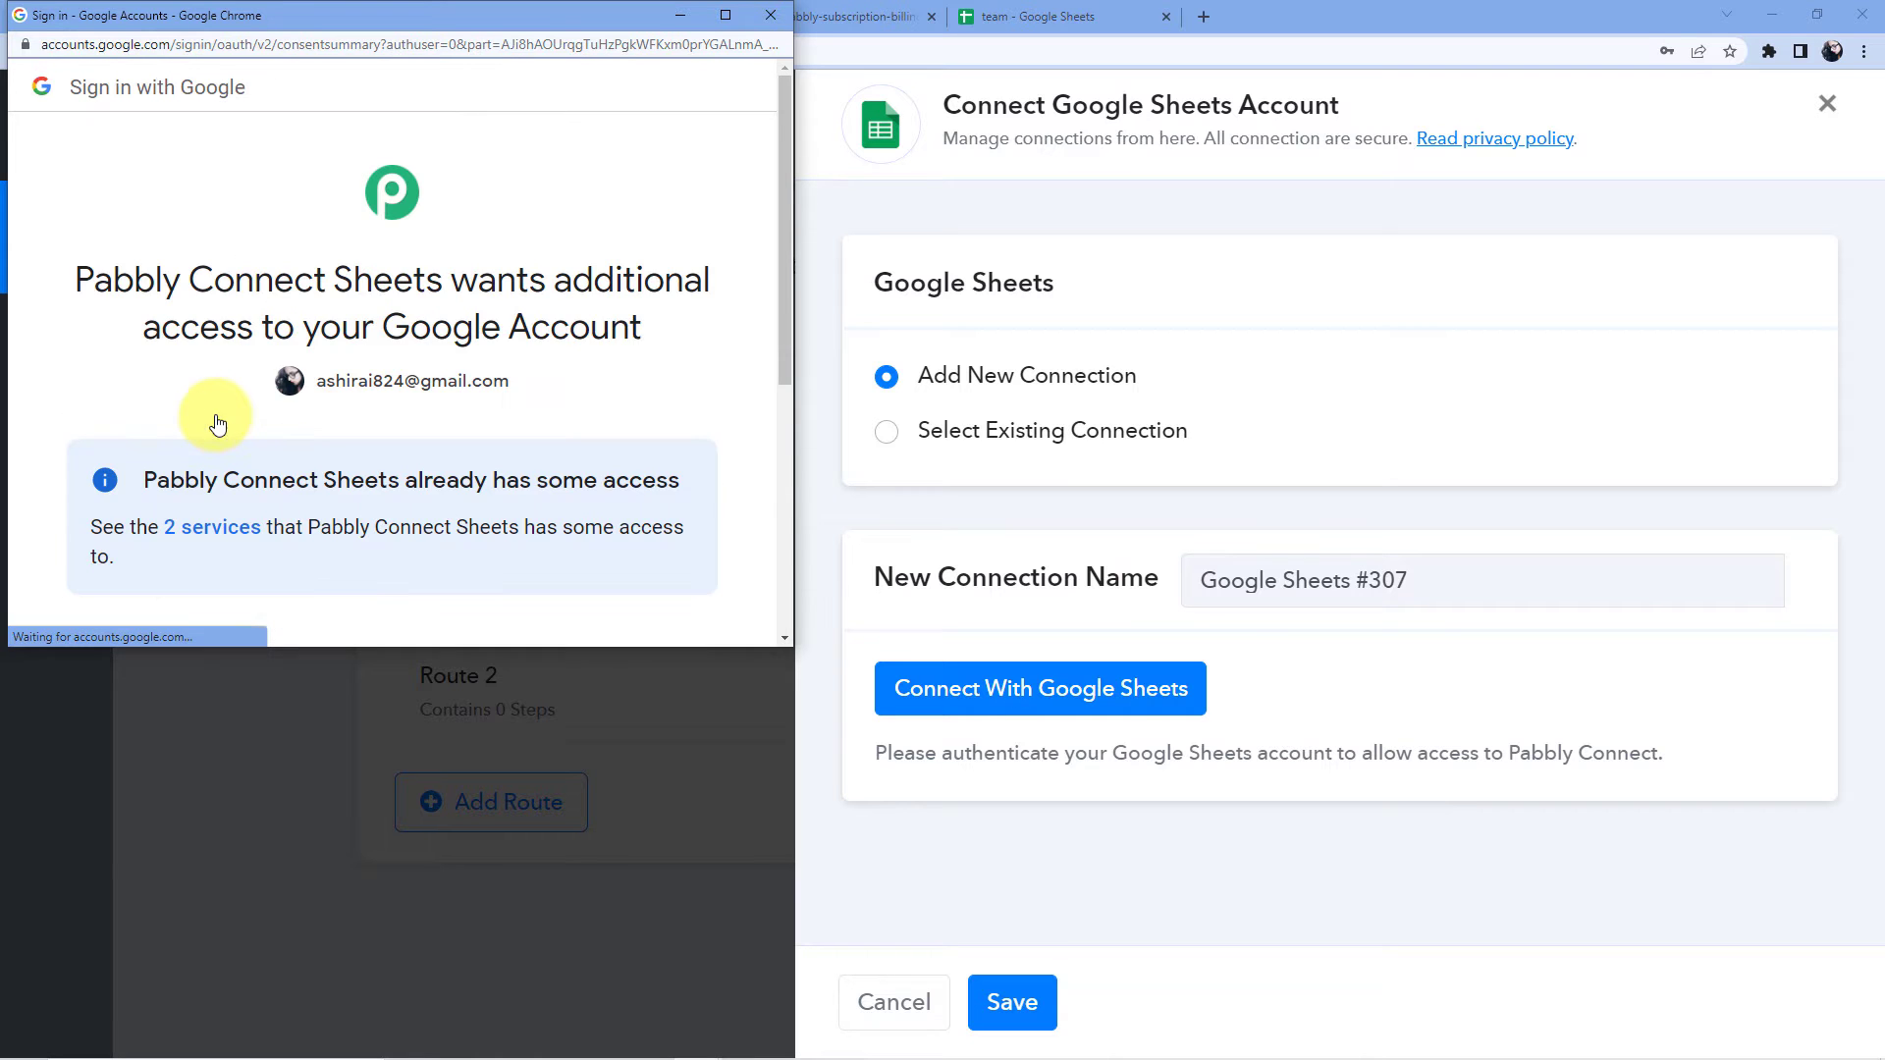
scroll(393, 381, down, 5)
click(501, 436)
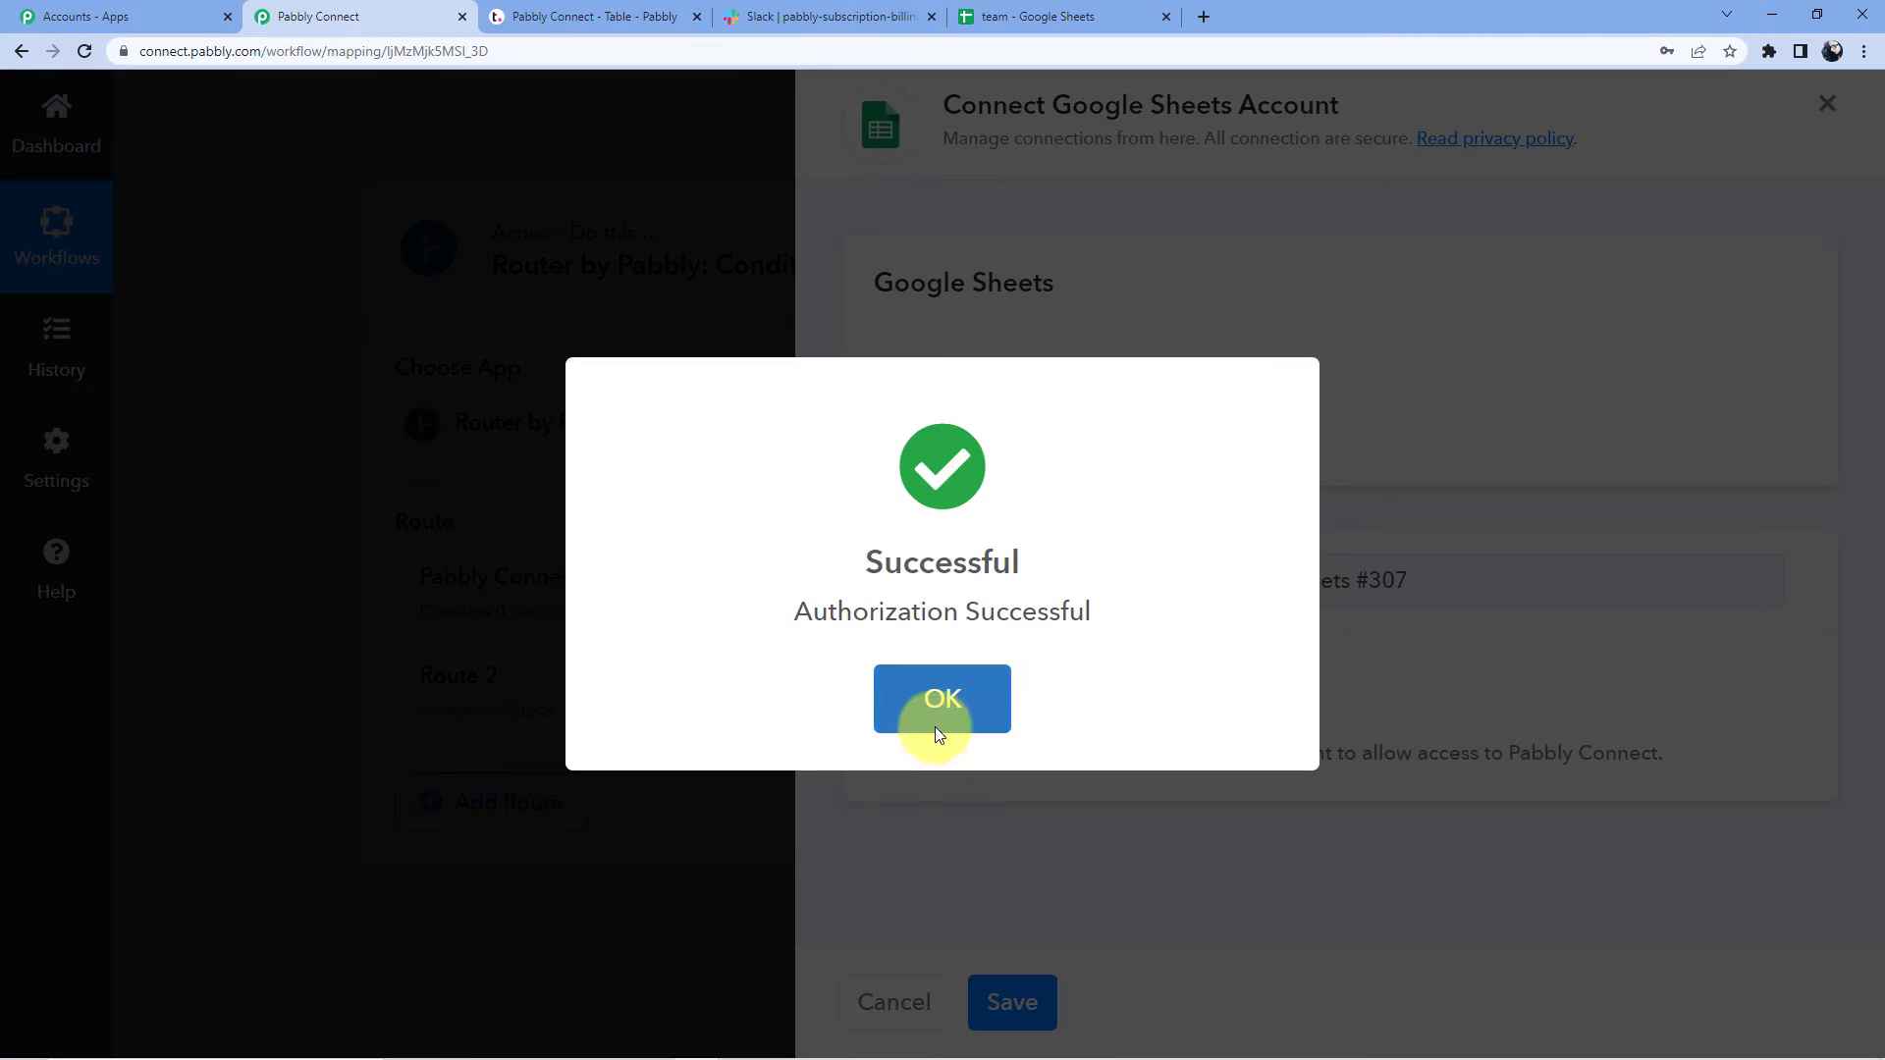
click(948, 699)
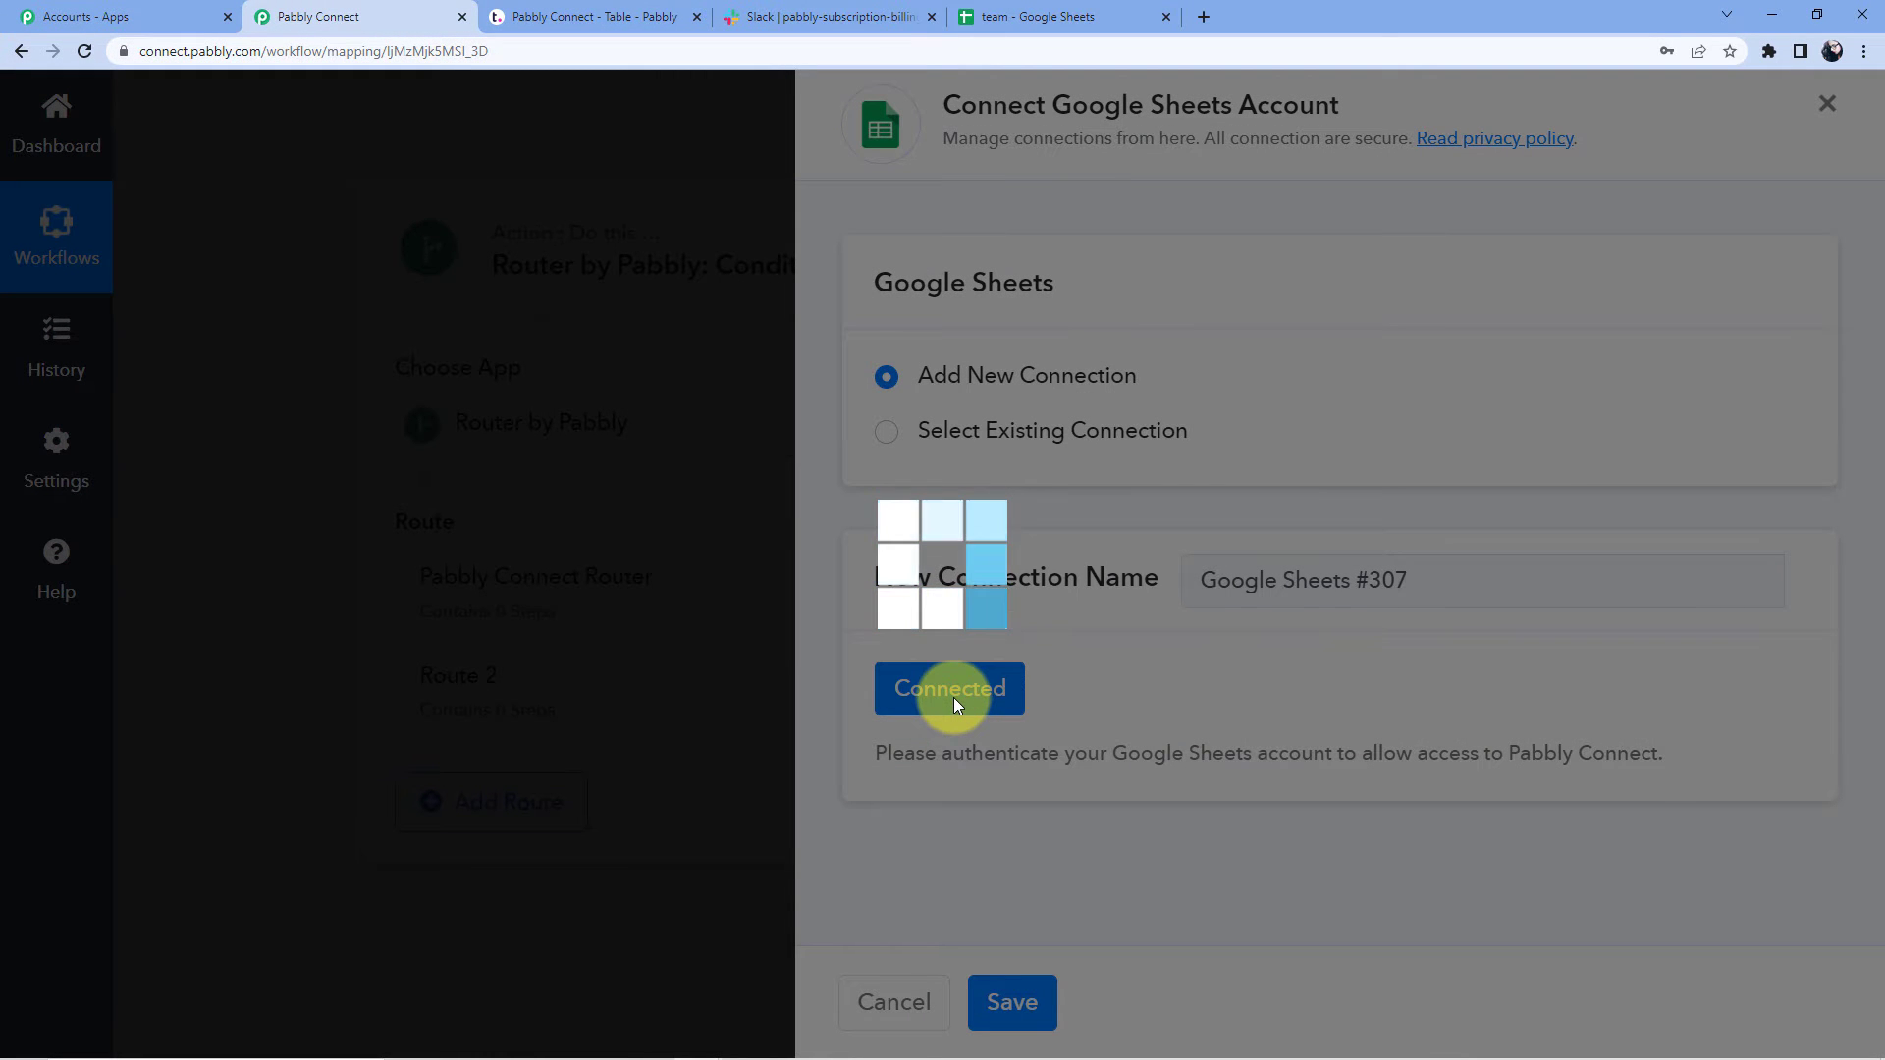
Step: Select team as the target spreadsheet for the Add New Row action
scroll(1304, 467, down, 3)
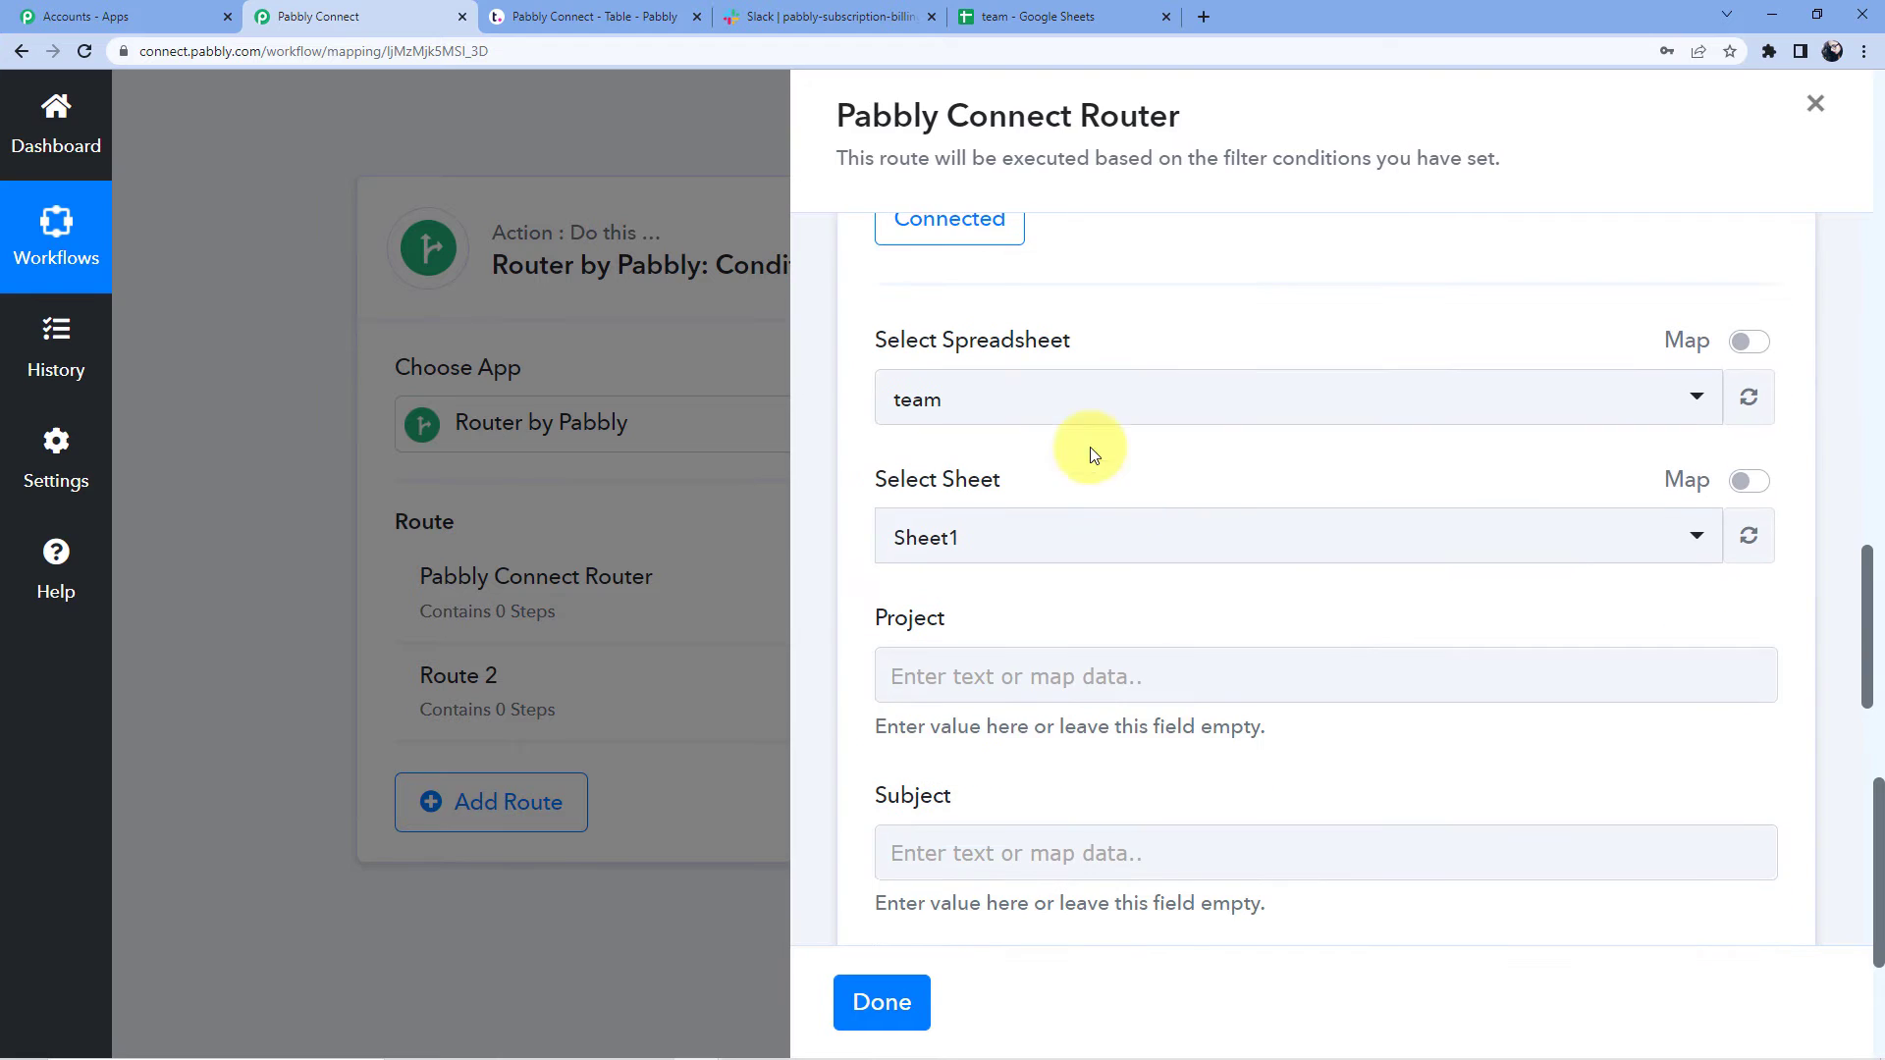
click(982, 397)
click(917, 322)
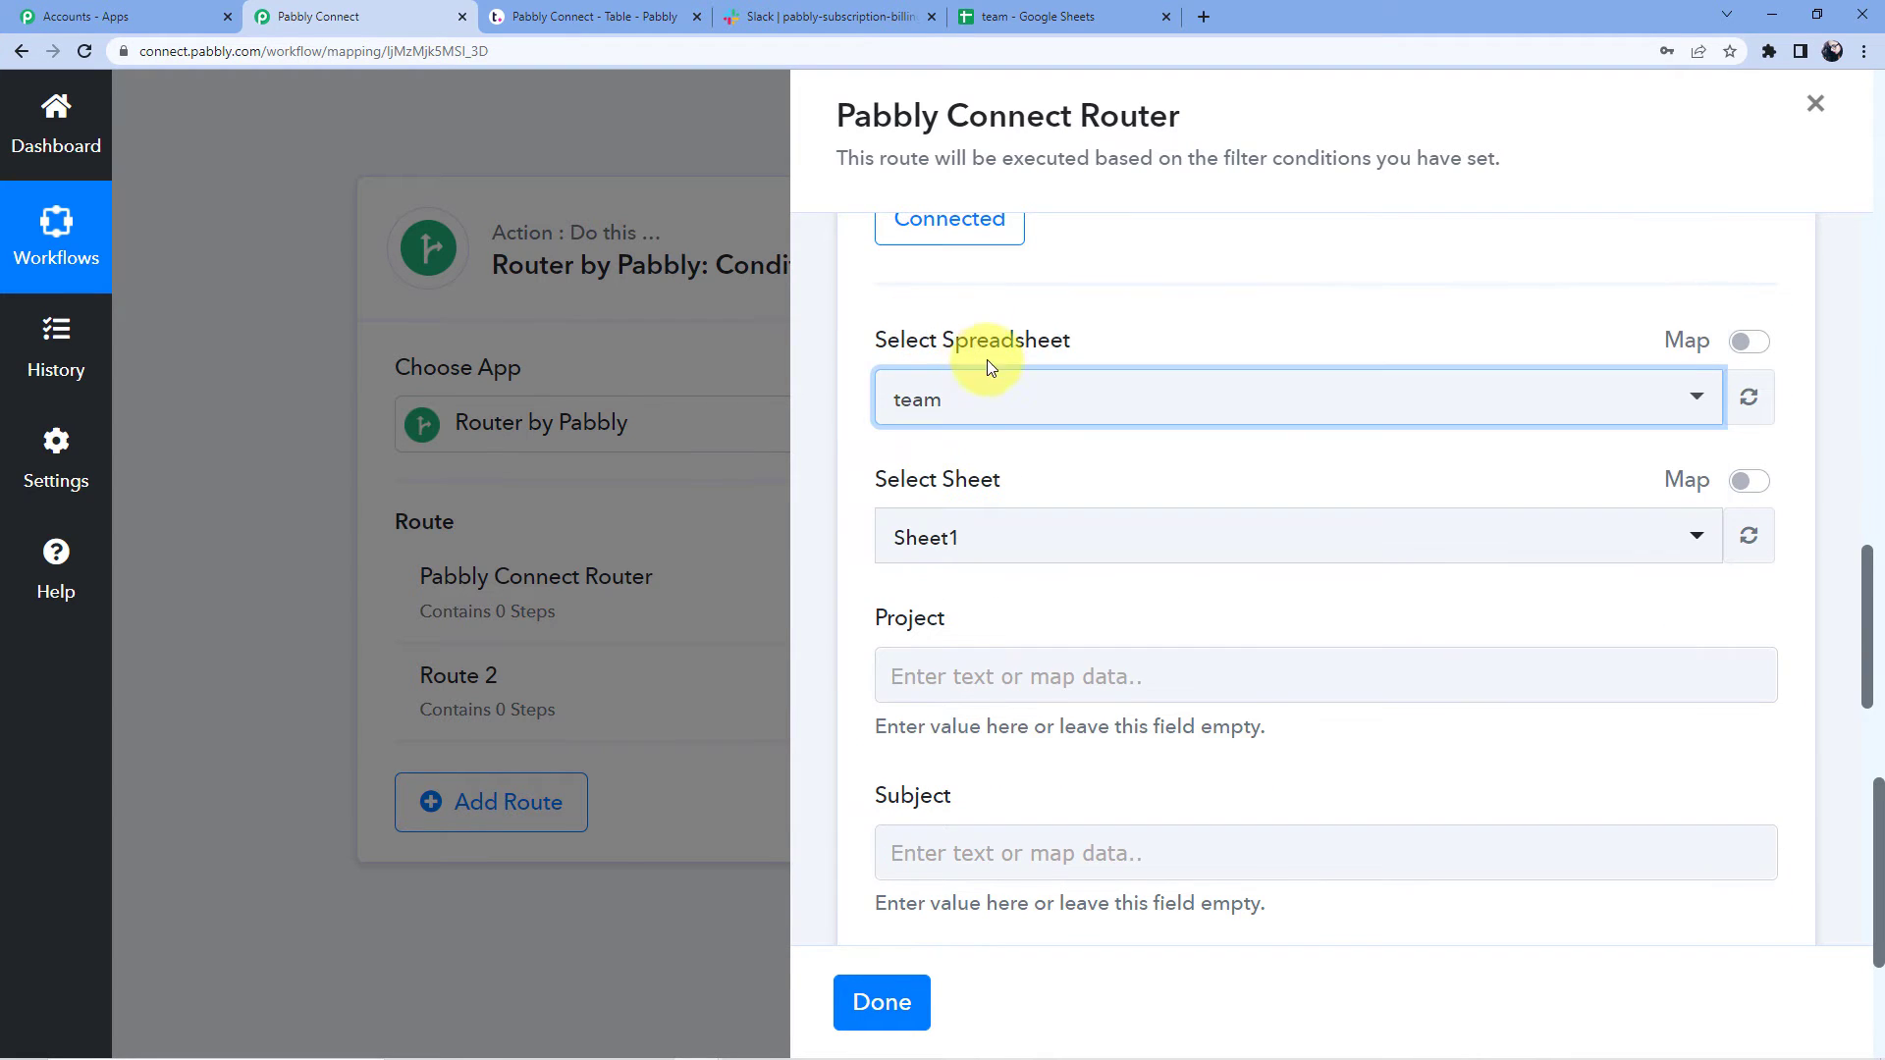
Step: Set the Project column value to Pabbly Connect in the Google Sheets row mapping
scroll(968, 522, down, 3)
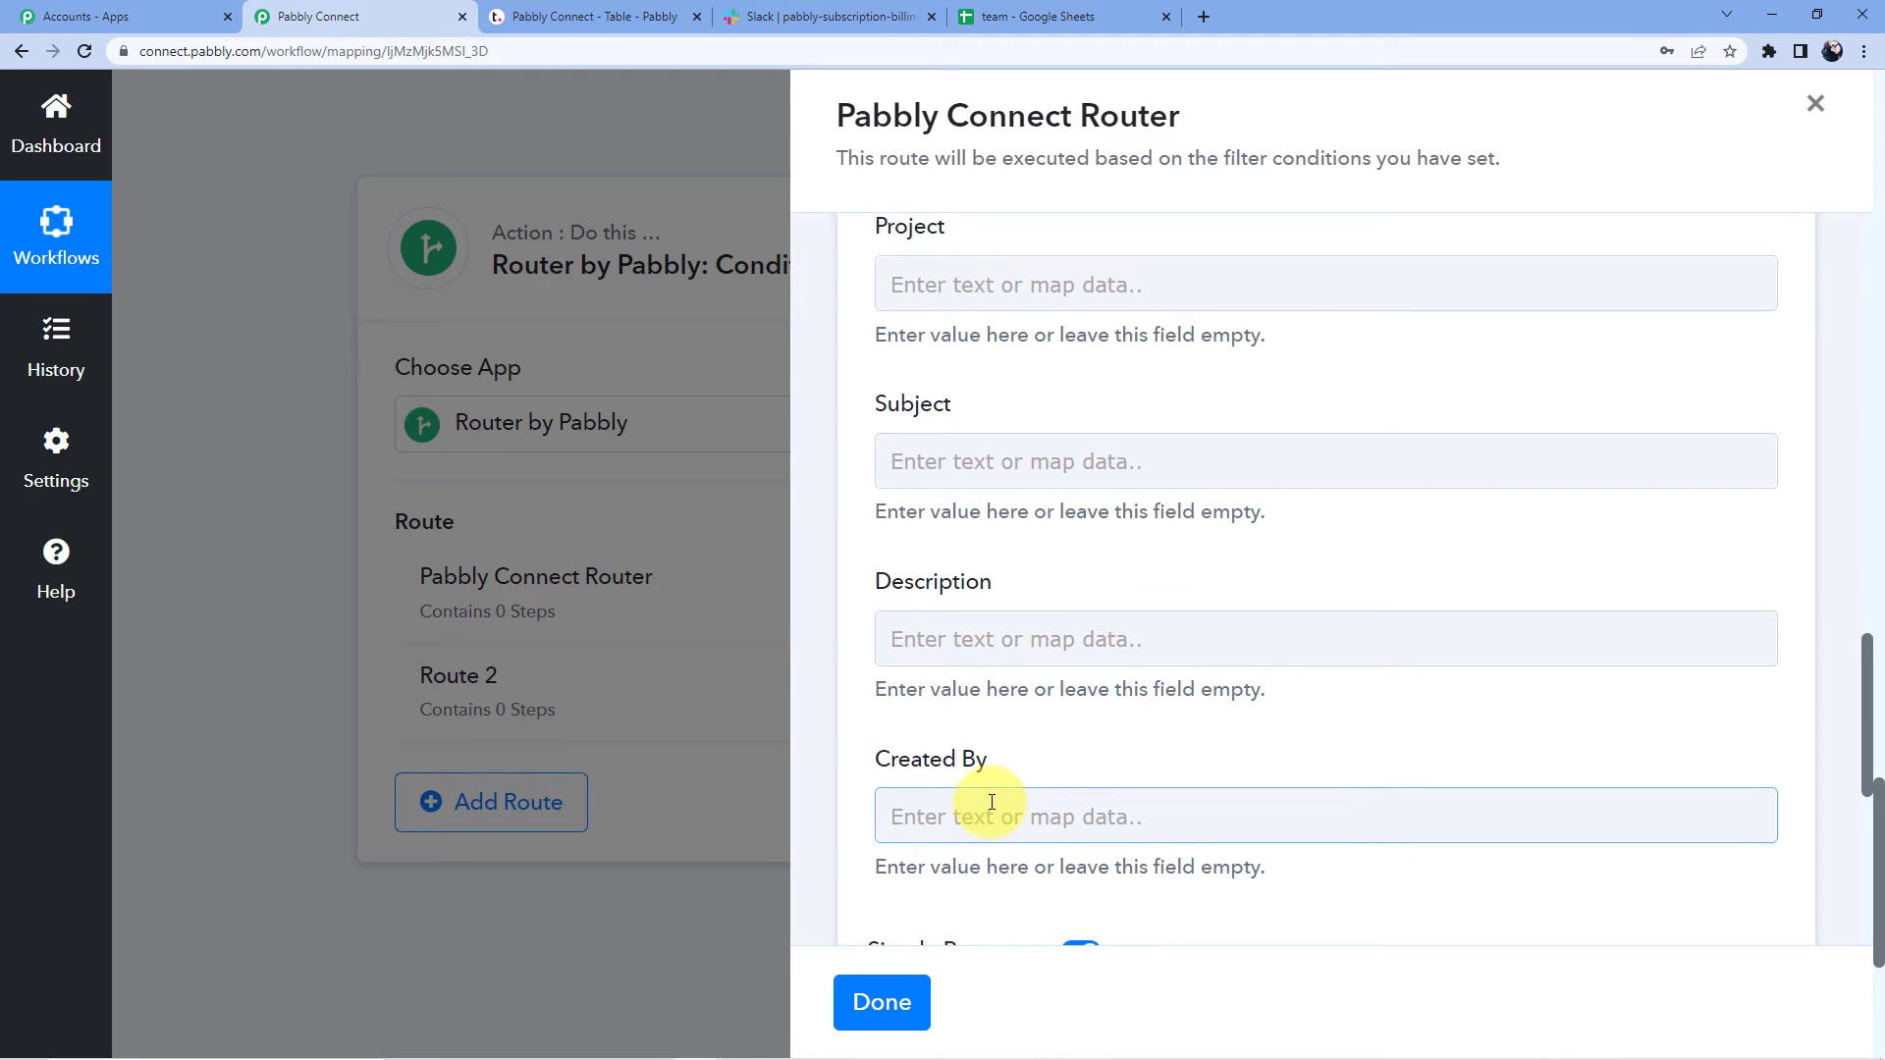
scroll(992, 802, up, 2)
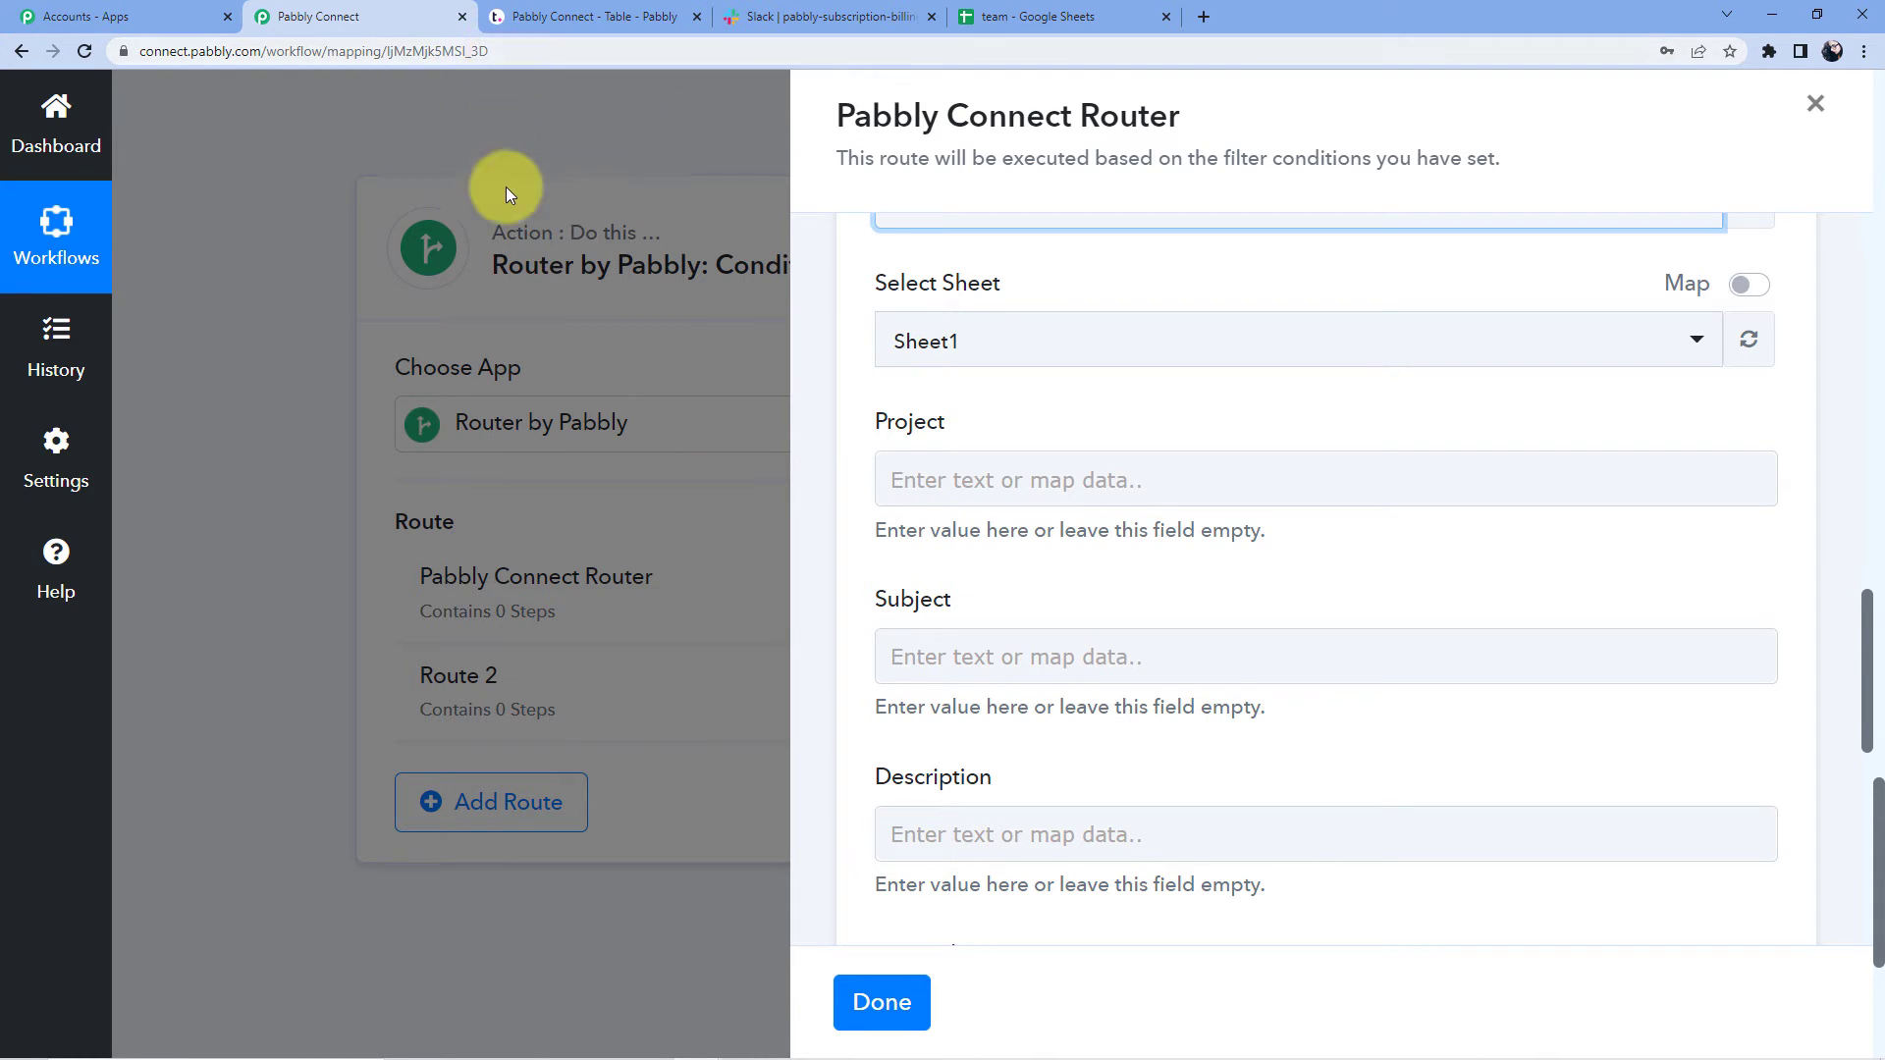
click(1041, 483)
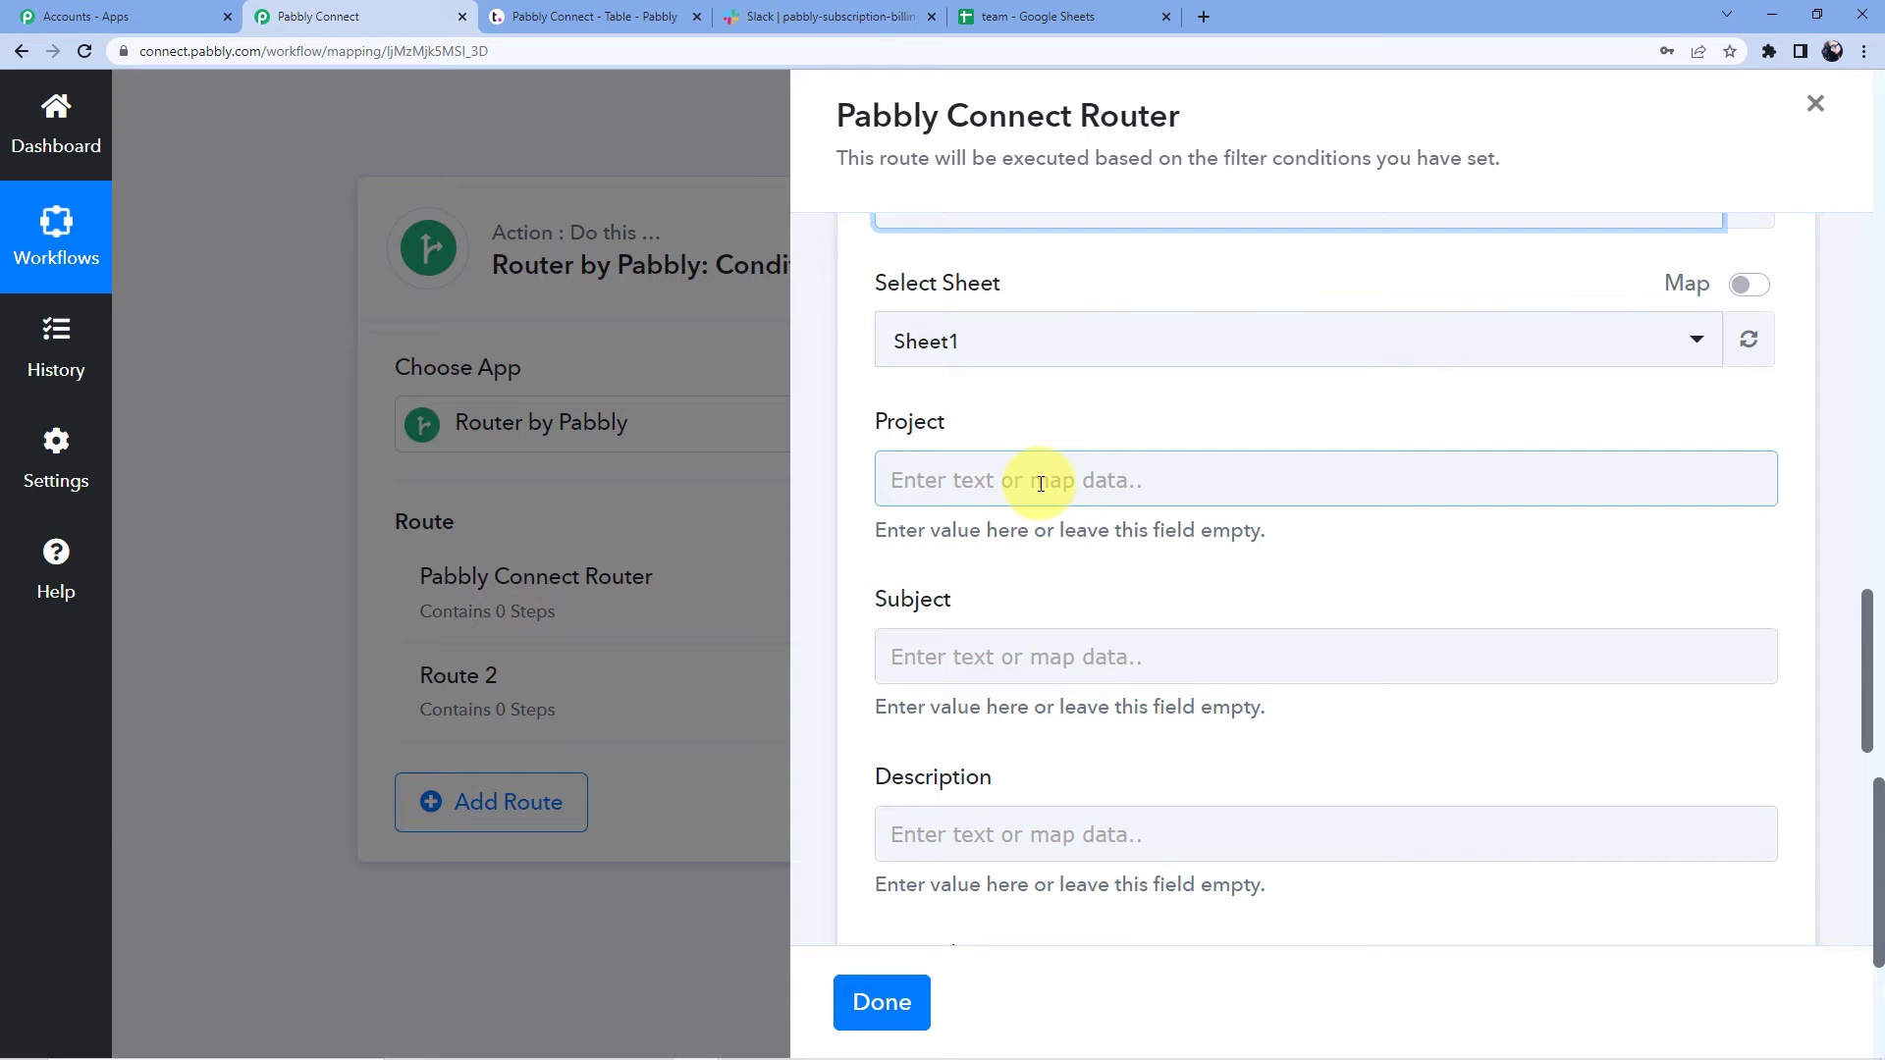
click(1040, 483)
click(1142, 664)
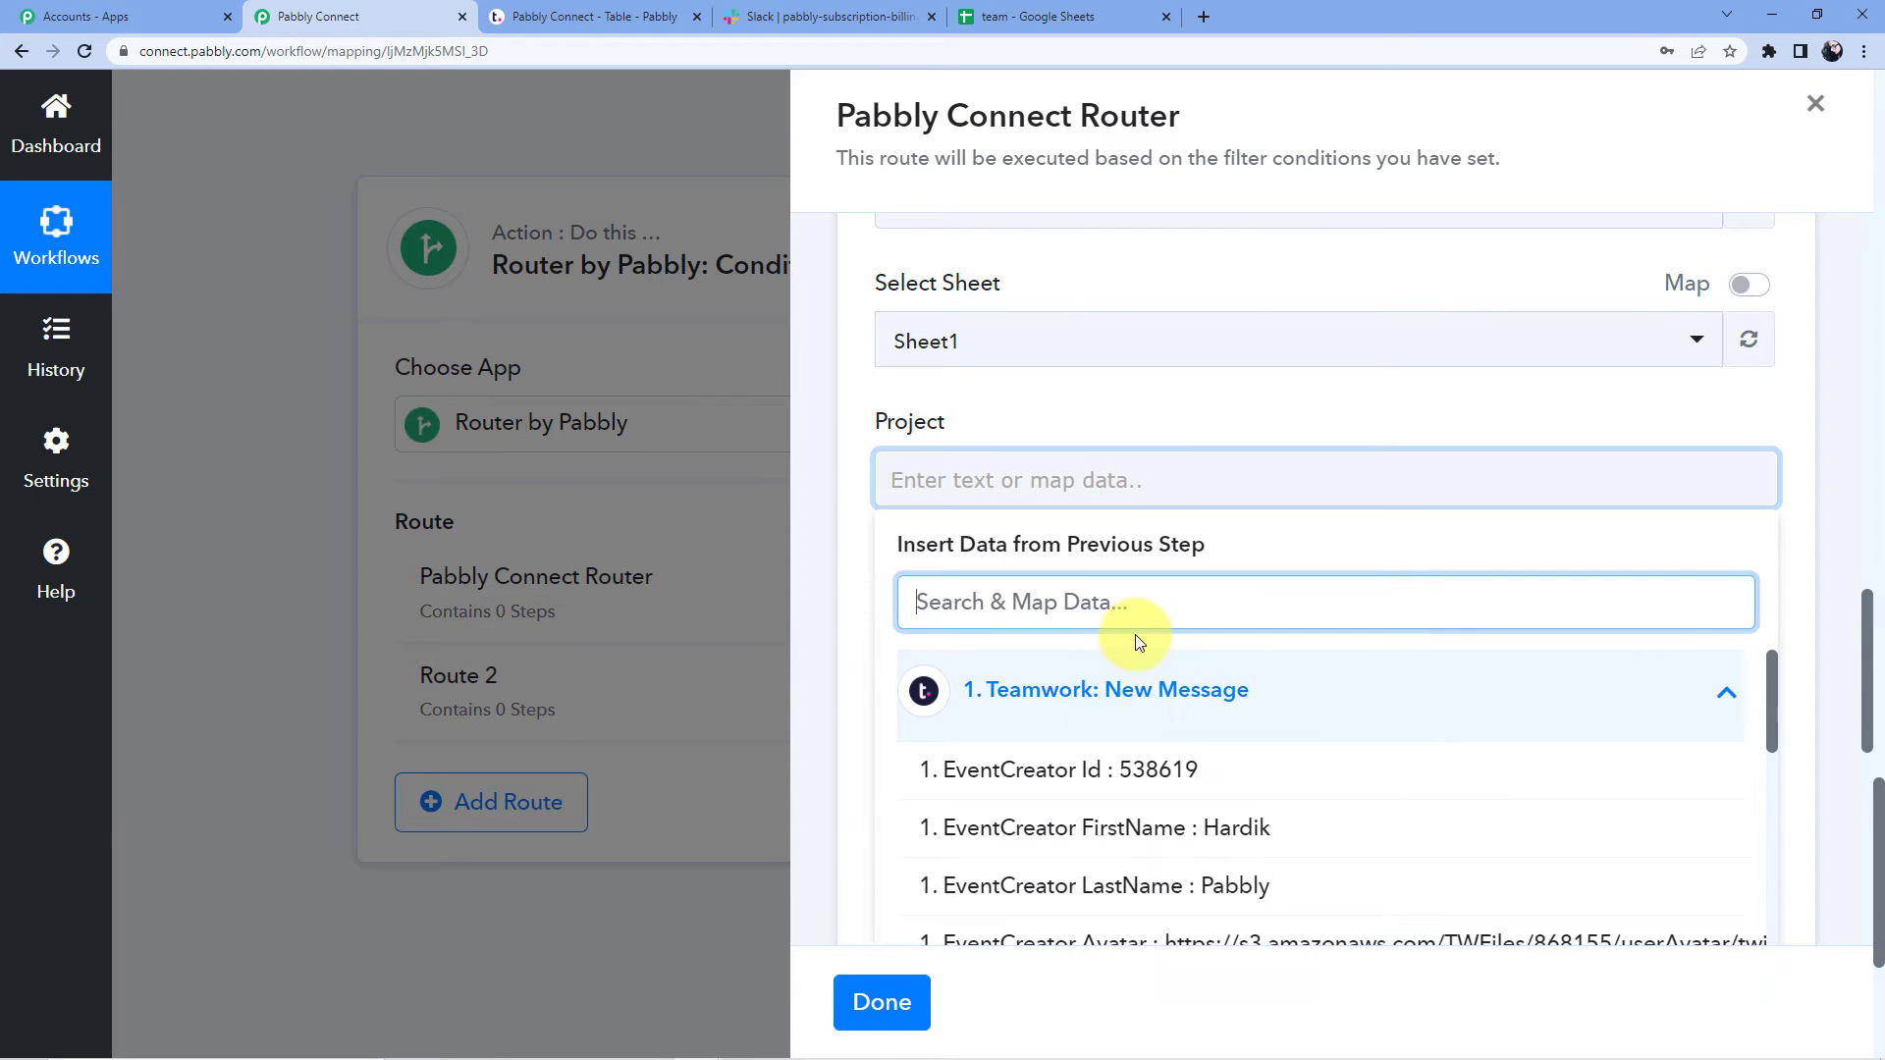
click(1114, 482)
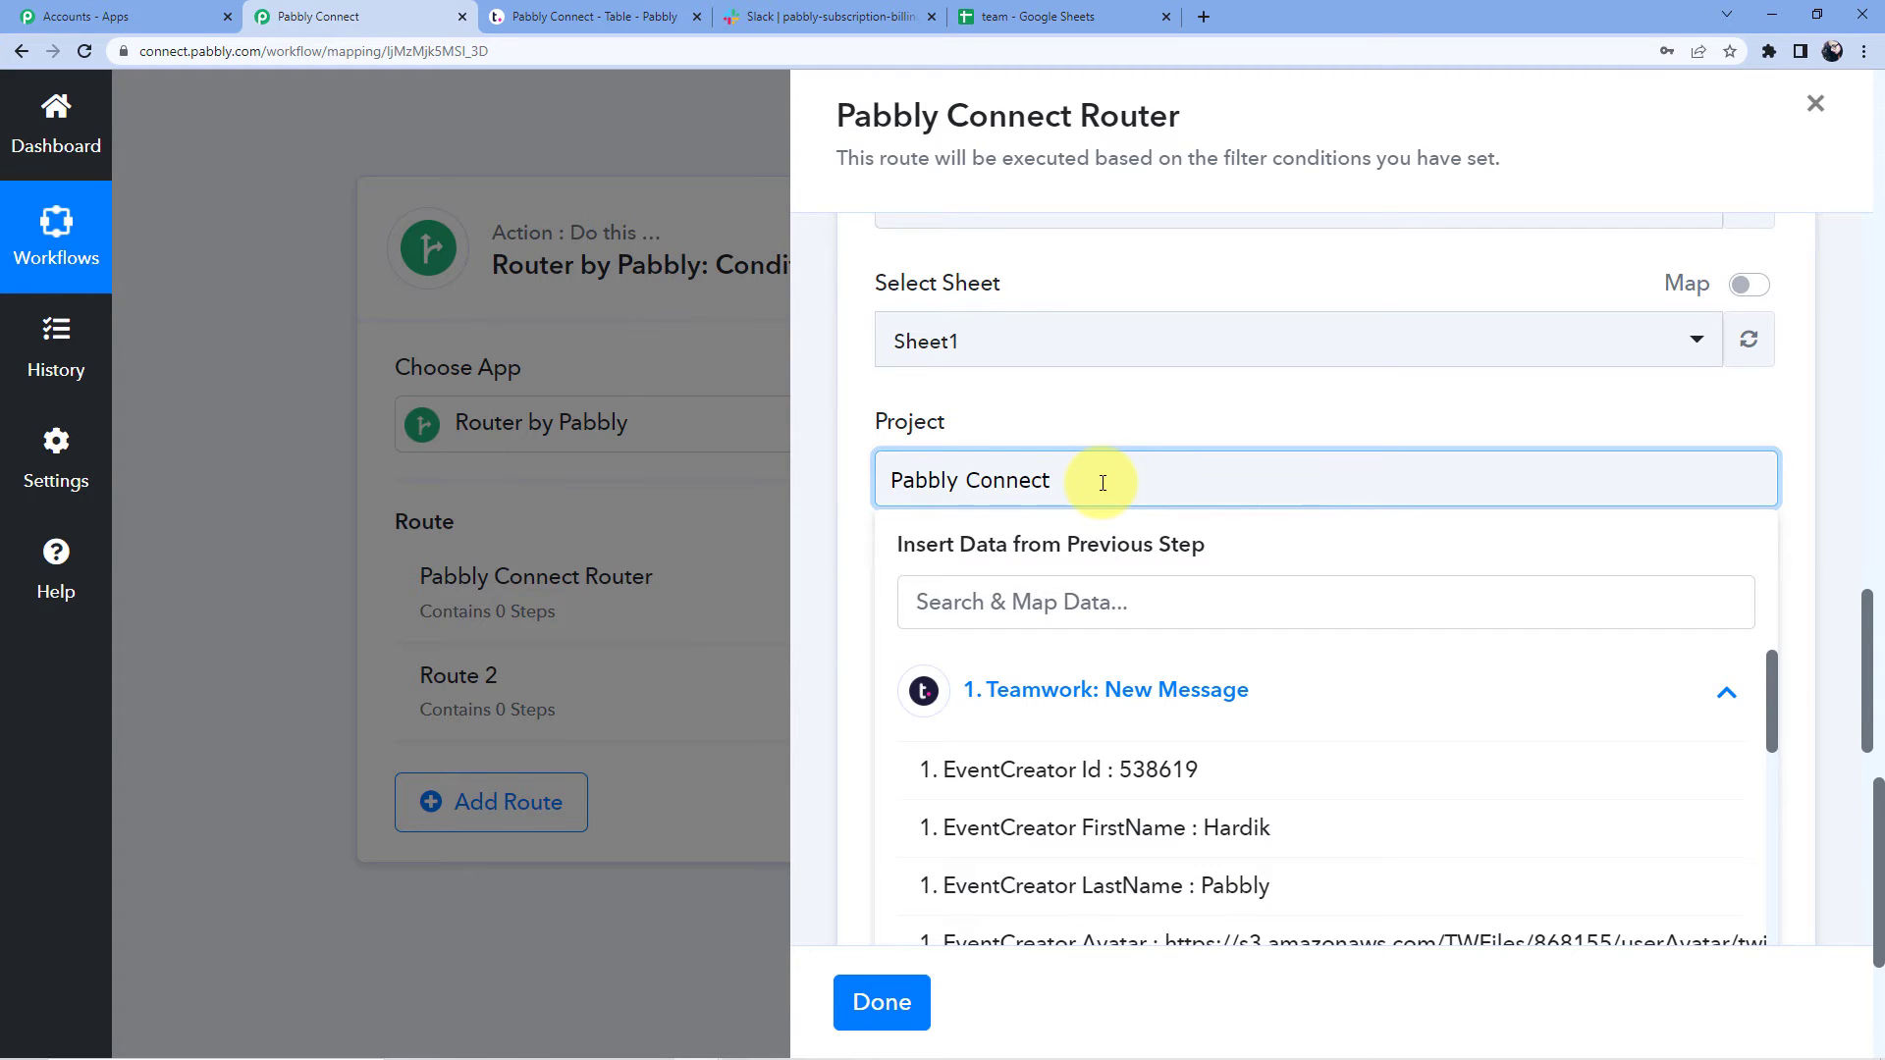
click(1072, 447)
Step: Map the Subject column to the Message Subject from the Teamwork New Message step
click(966, 633)
scroll(1021, 554, down, 3)
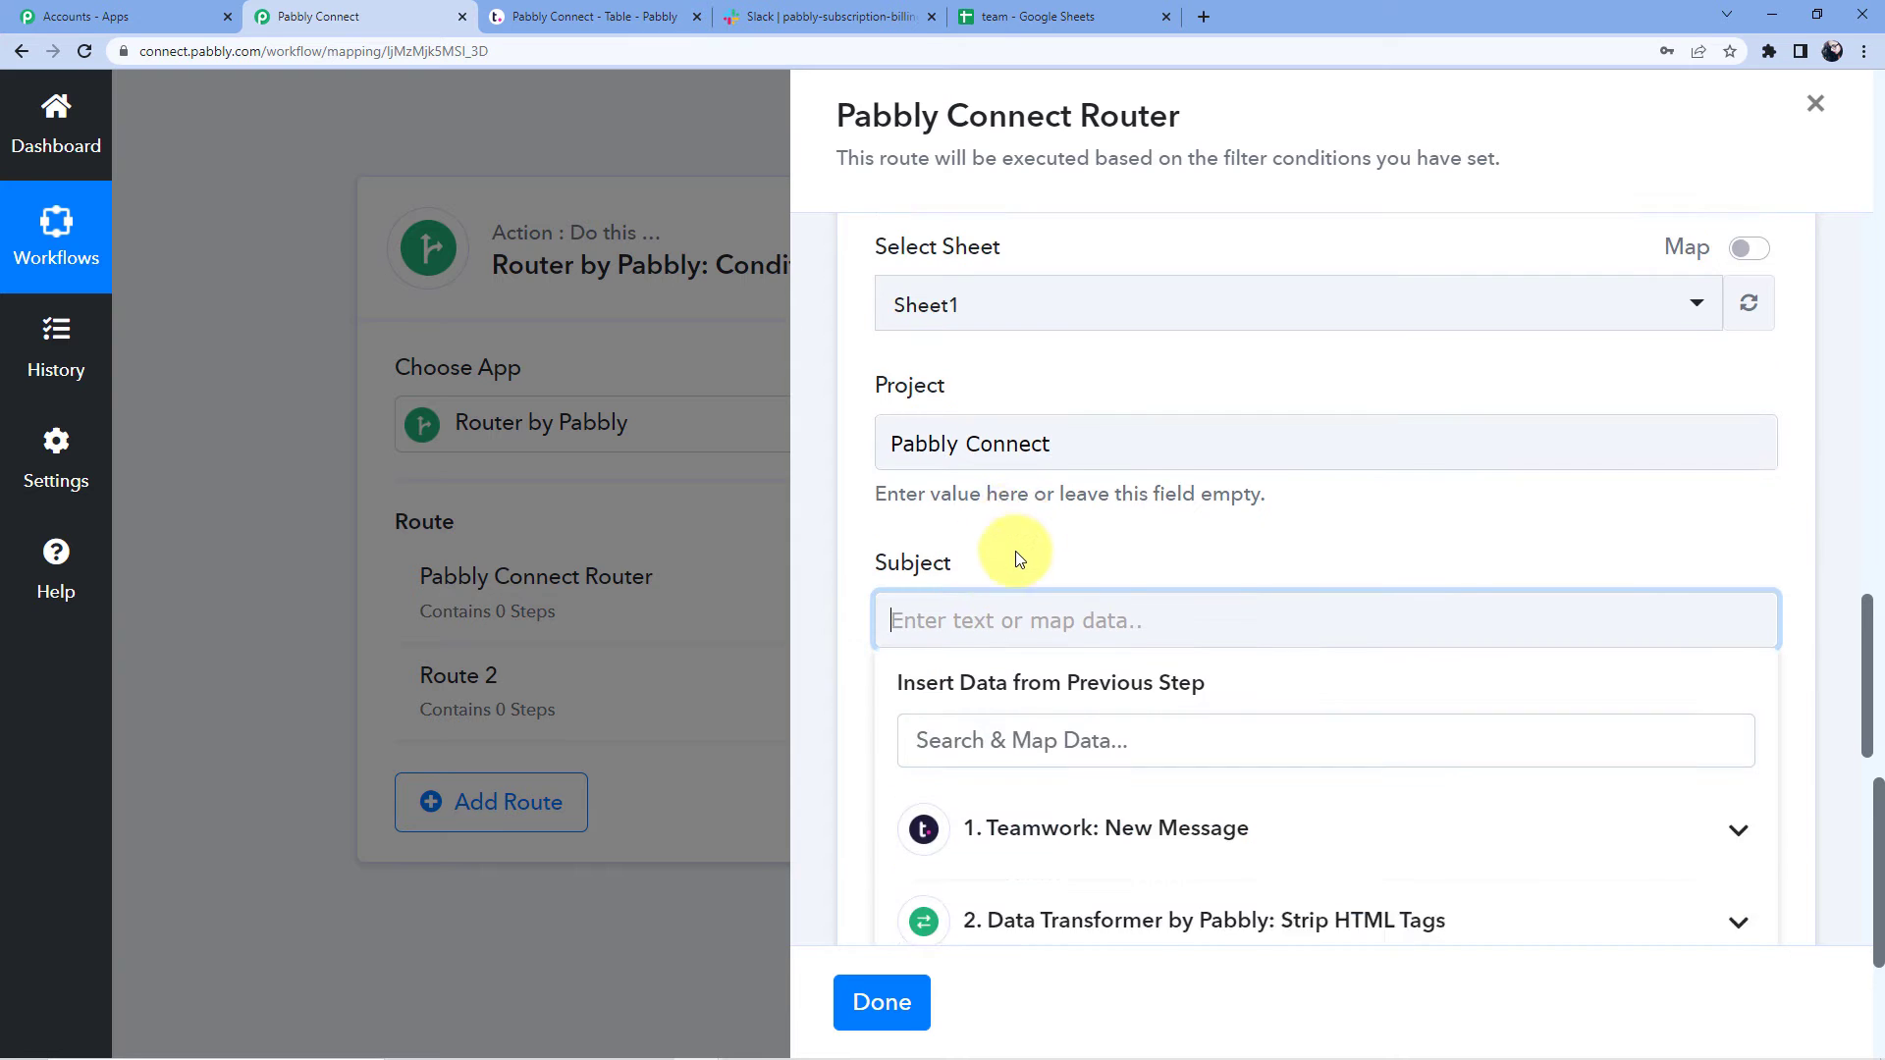
click(1053, 574)
scroll(1086, 568, down, 5)
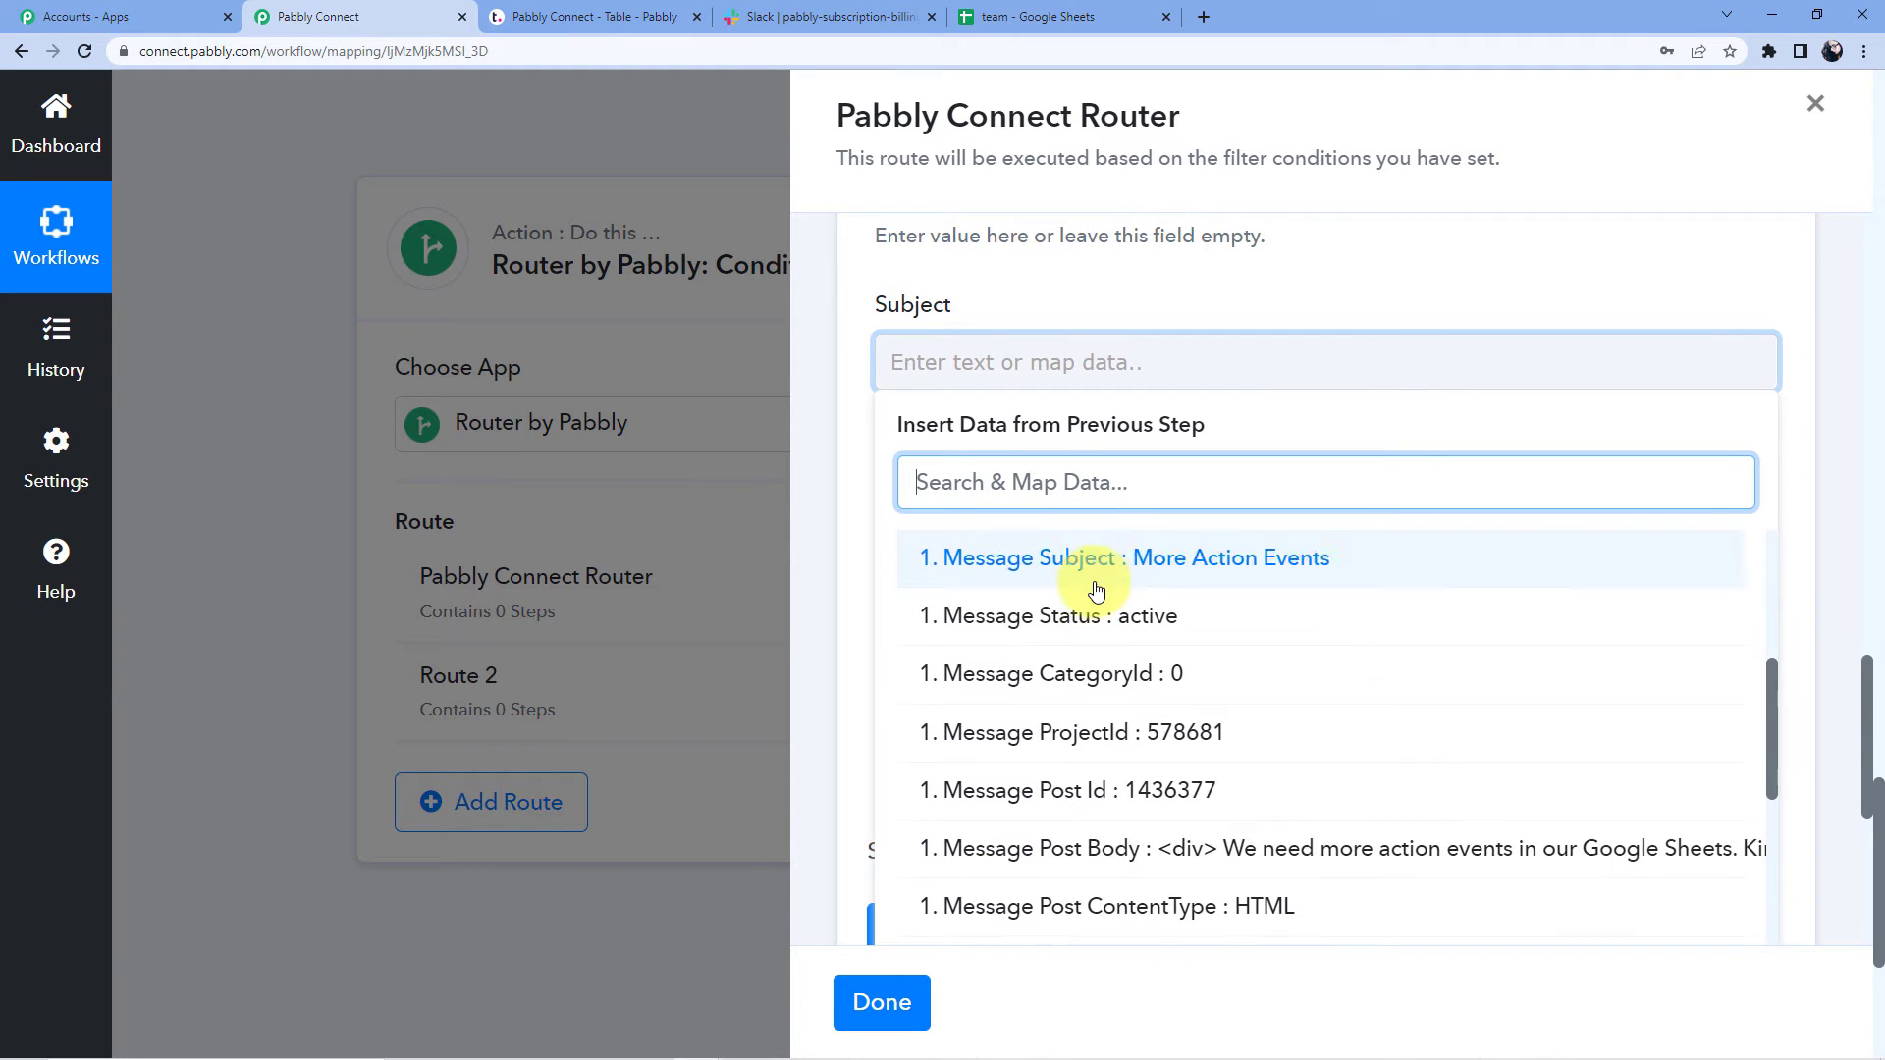
scroll(1104, 616, down, 3)
scroll(1038, 660, up, 4)
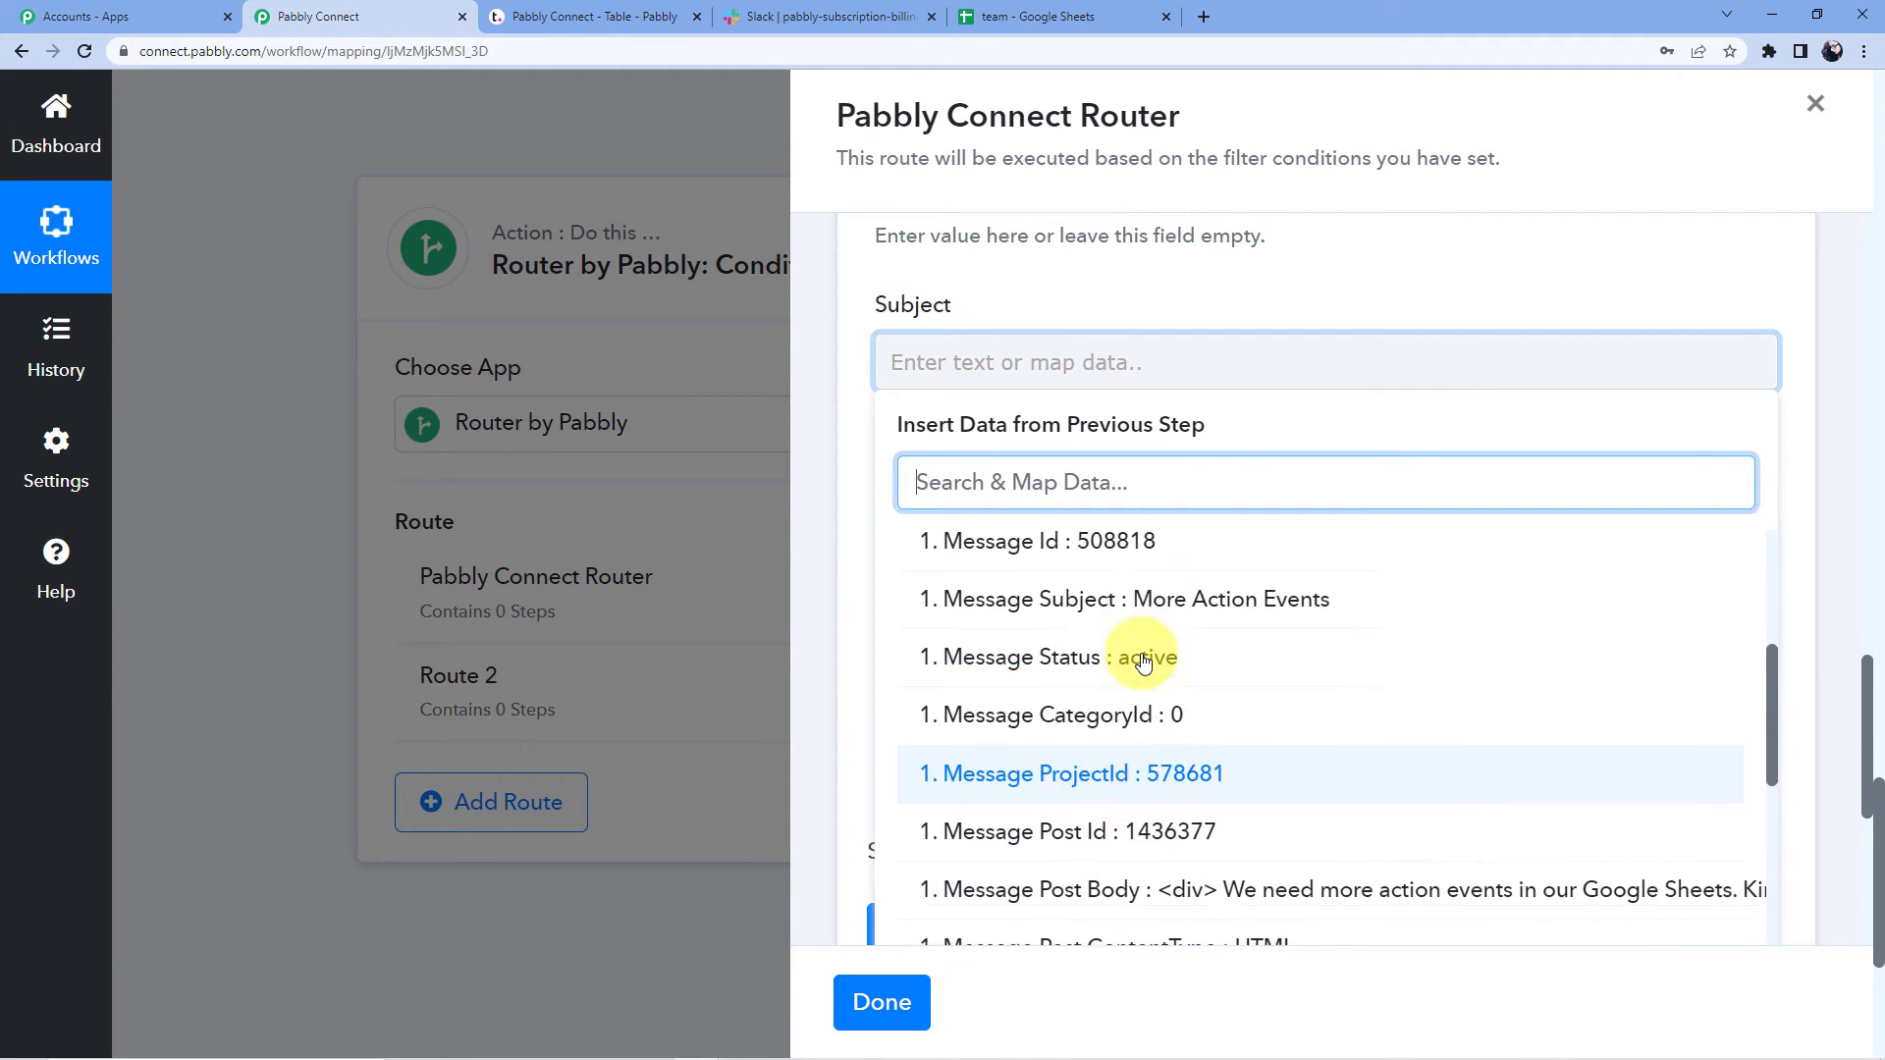
click(1208, 672)
click(1187, 292)
scroll(1080, 393, down, 1)
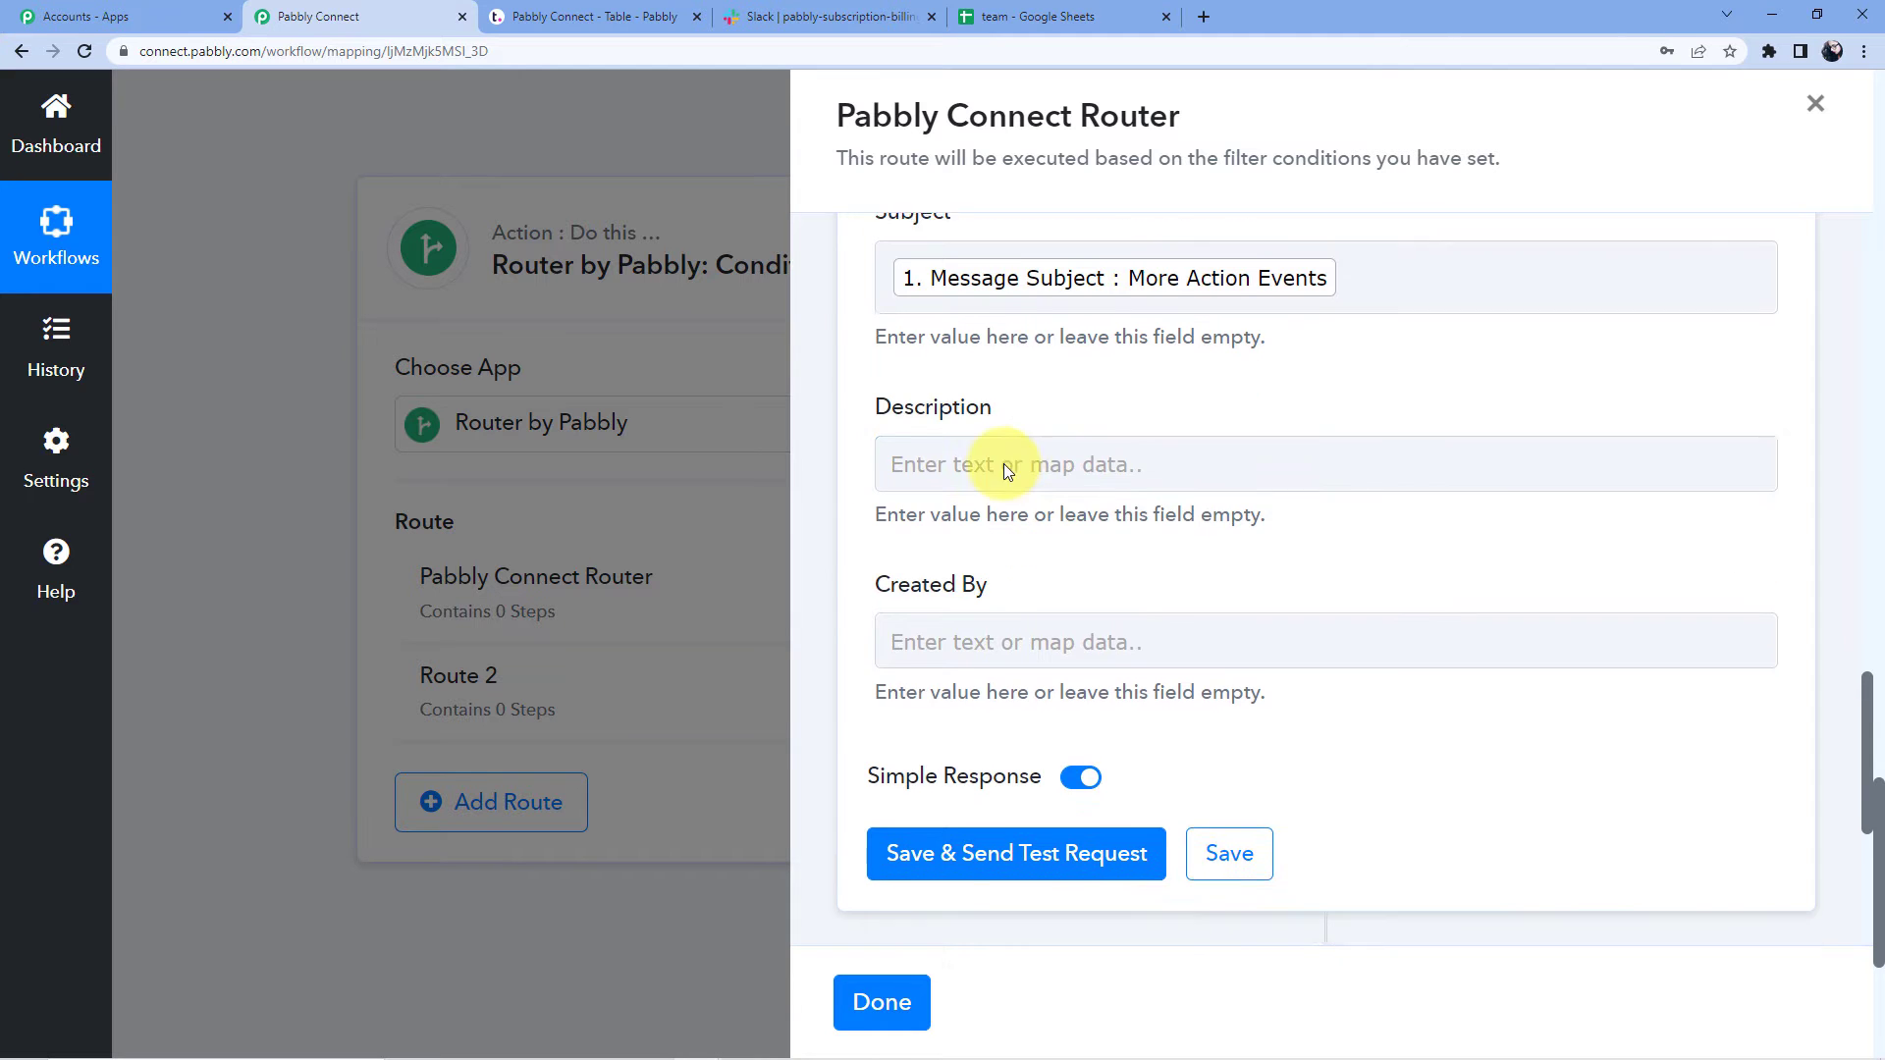
Step: Map the Description column to the Result of the Data Transformer Strip HTML Tags step
click(994, 444)
scroll(1098, 783, down, 3)
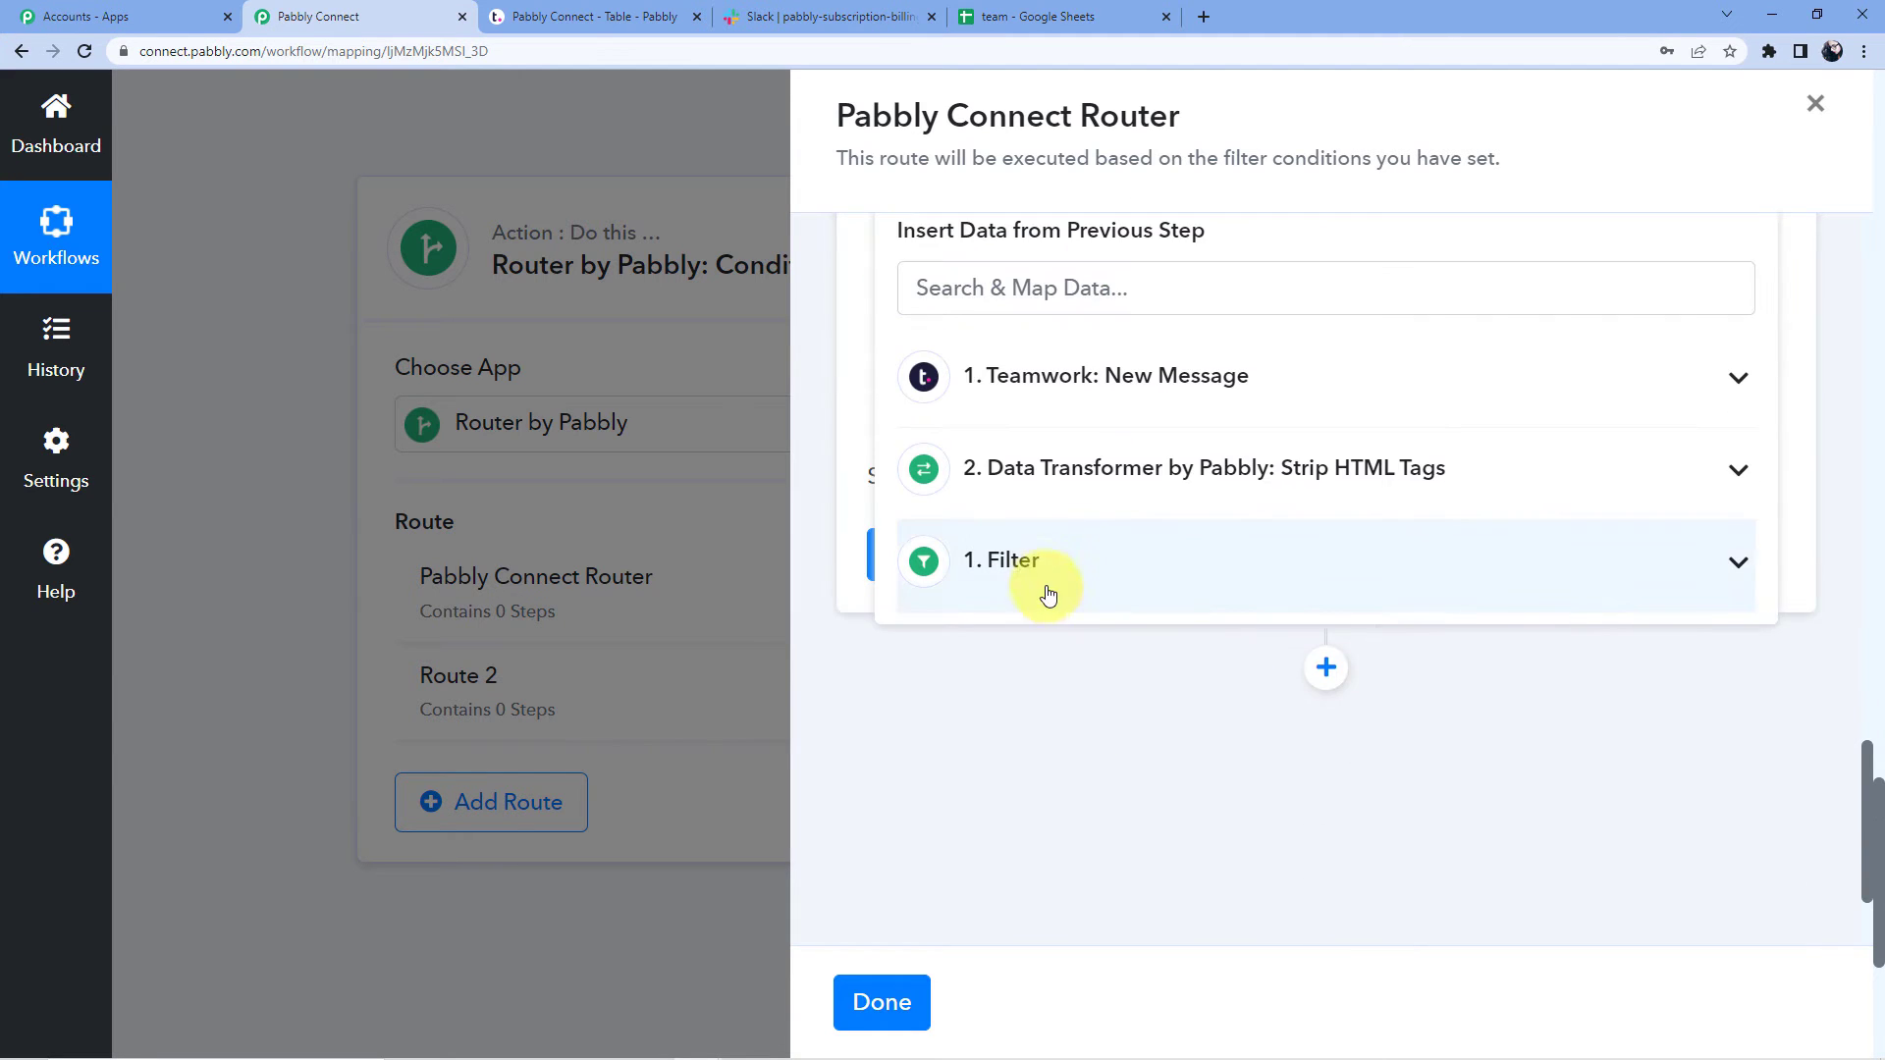
click(1047, 587)
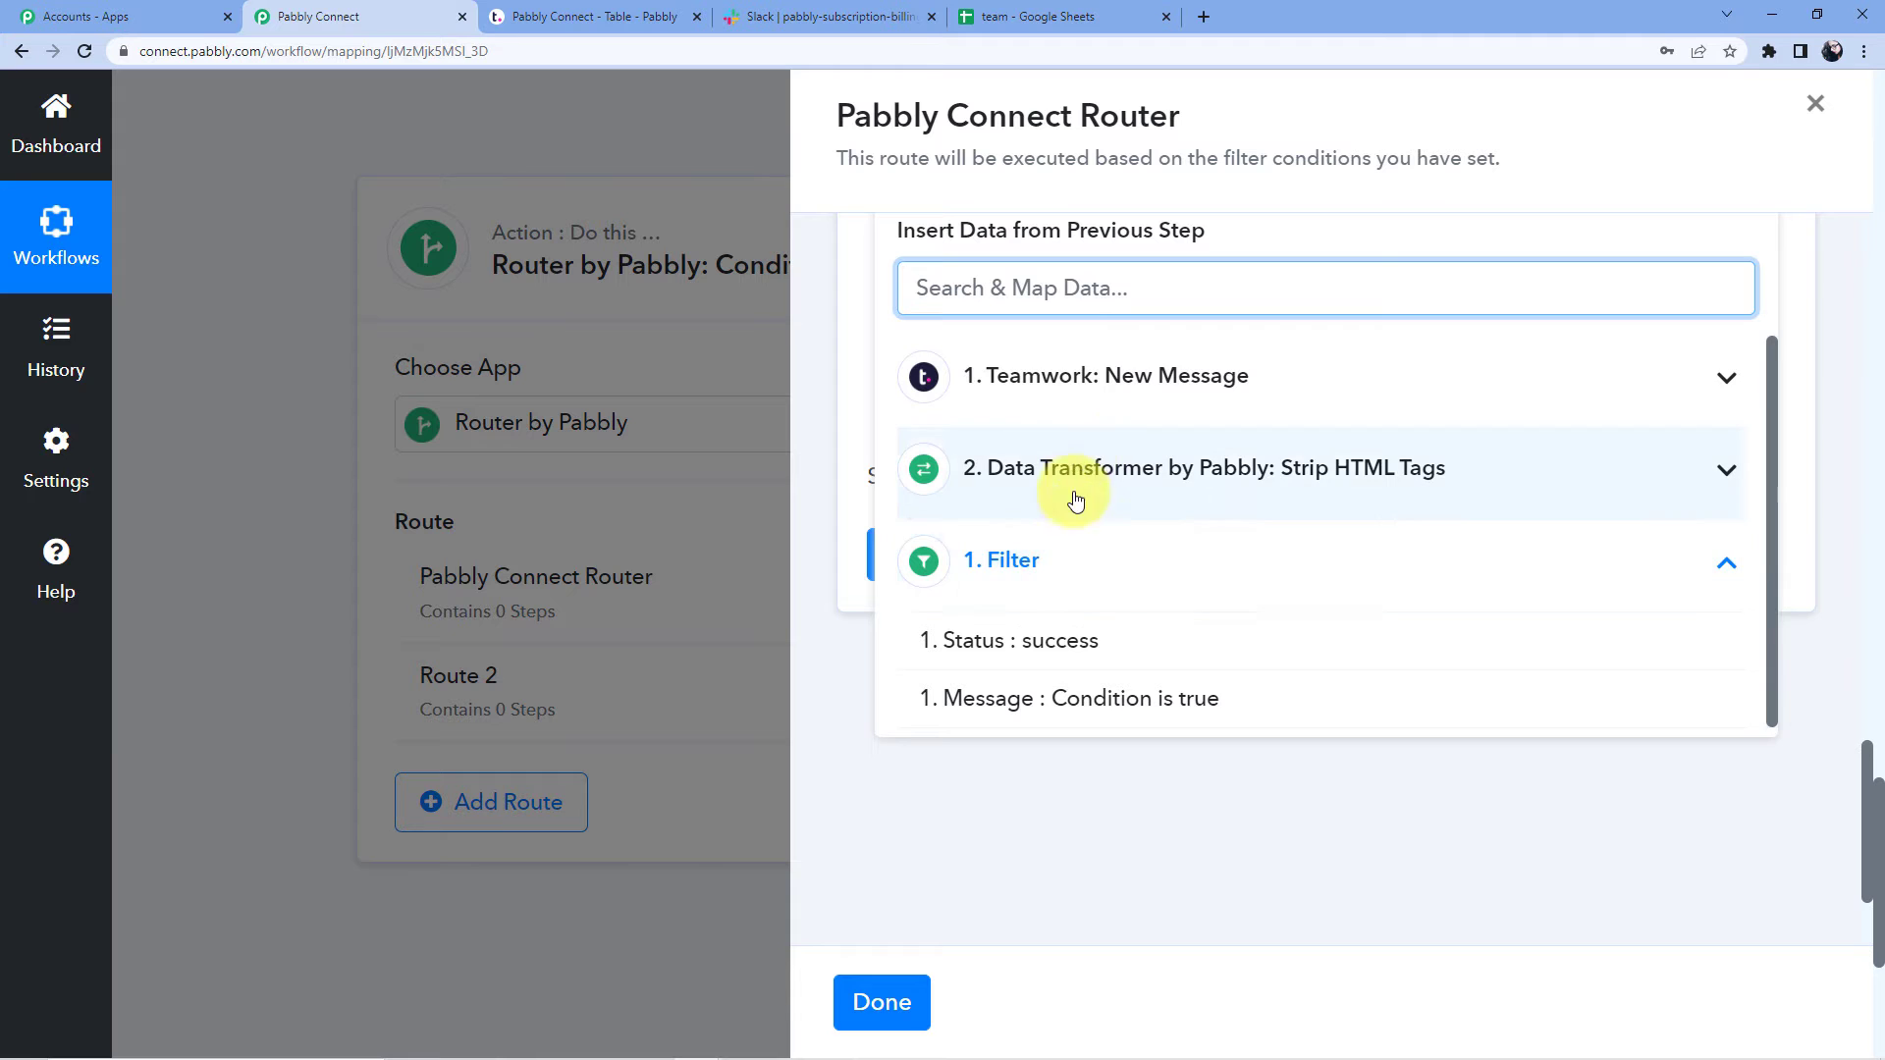
click(1061, 549)
click(1065, 463)
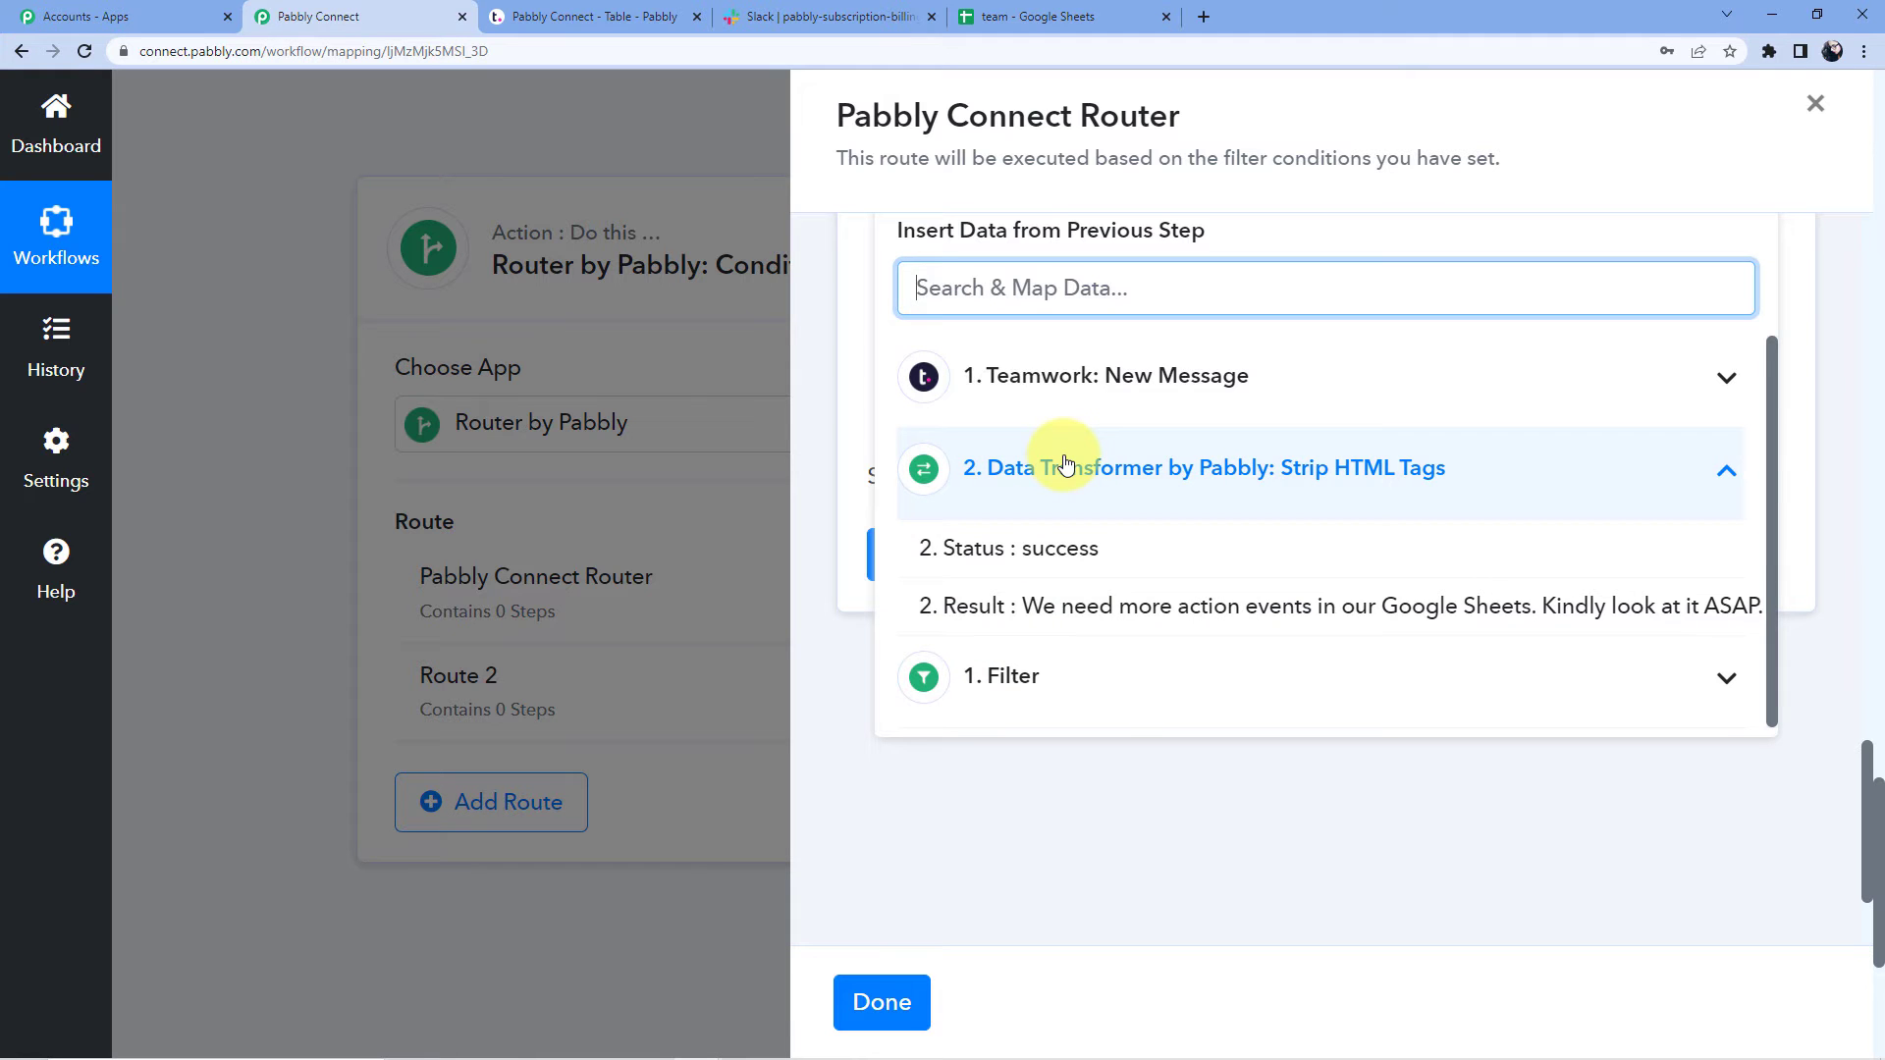
click(1115, 611)
scroll(1051, 433, up, 3)
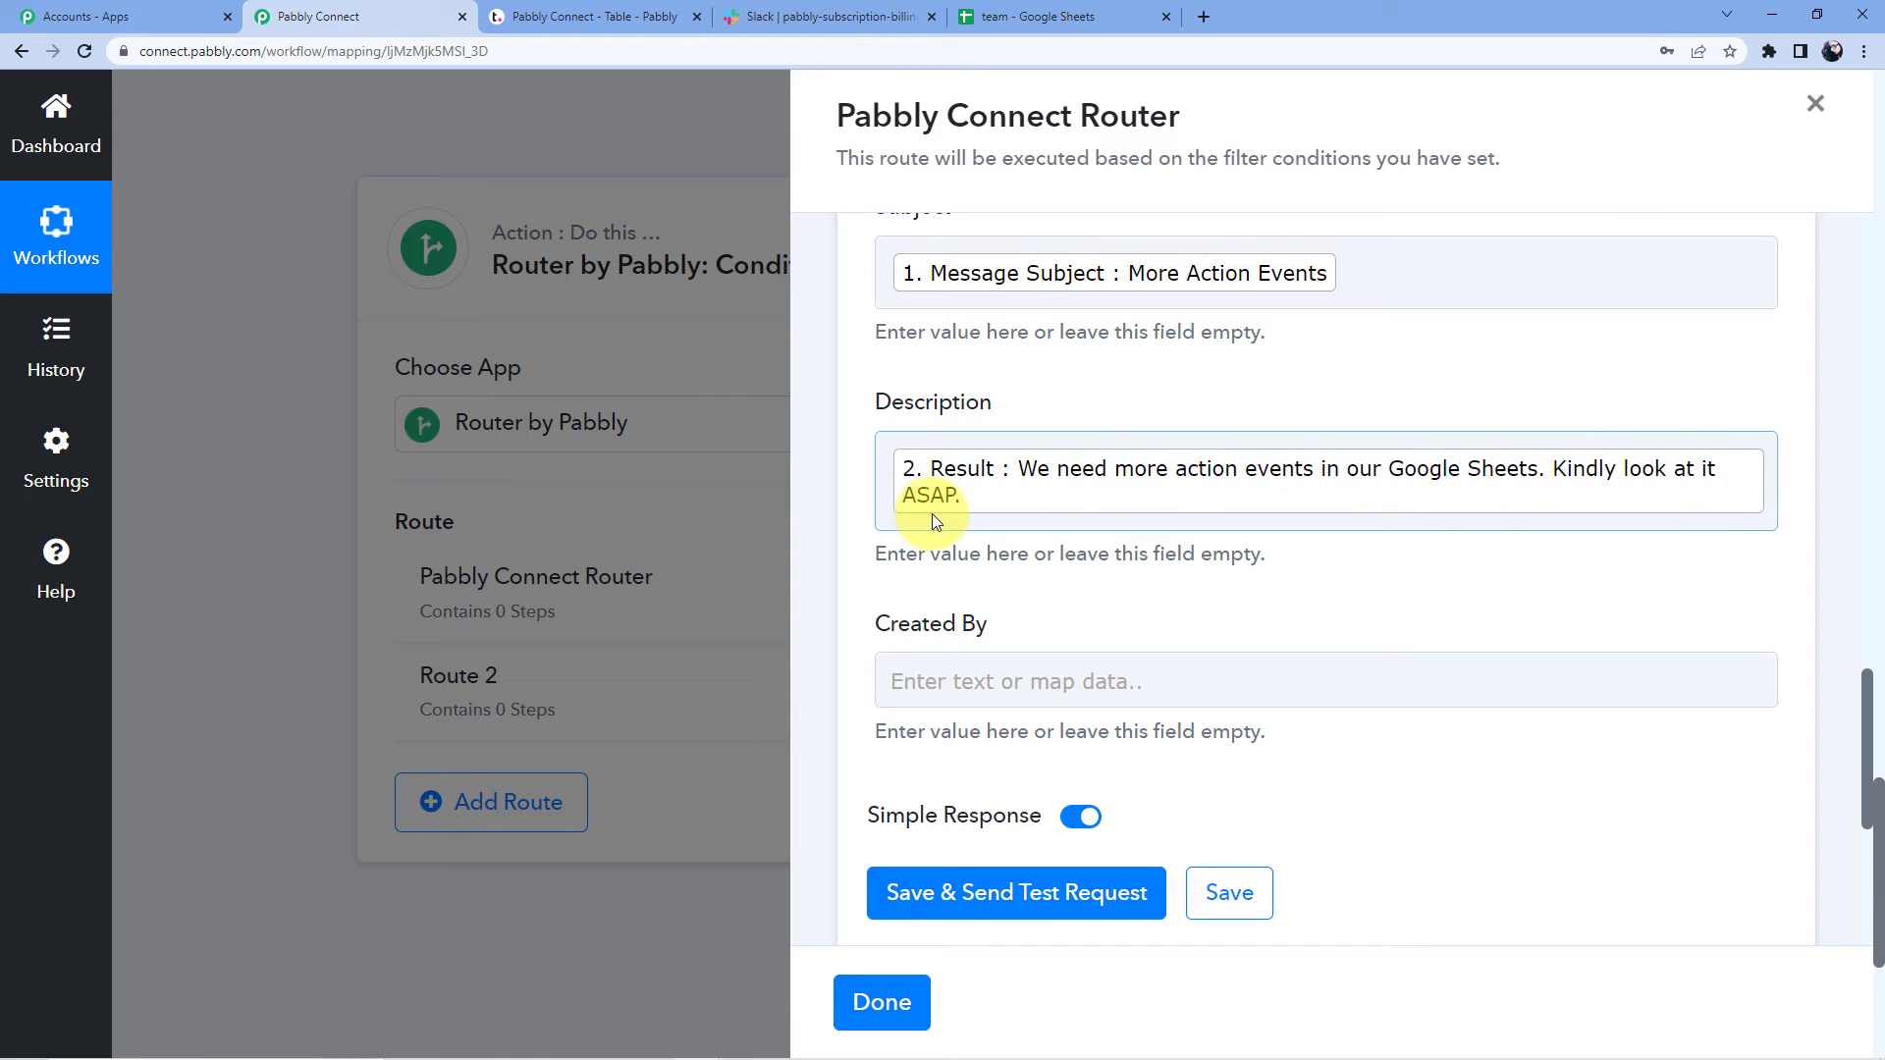
Step: Map the Created By column to the EventCreator FirstName followed by the EventCreator LastName from the Teamwork New Message step
click(978, 678)
scroll(1002, 670, down, 3)
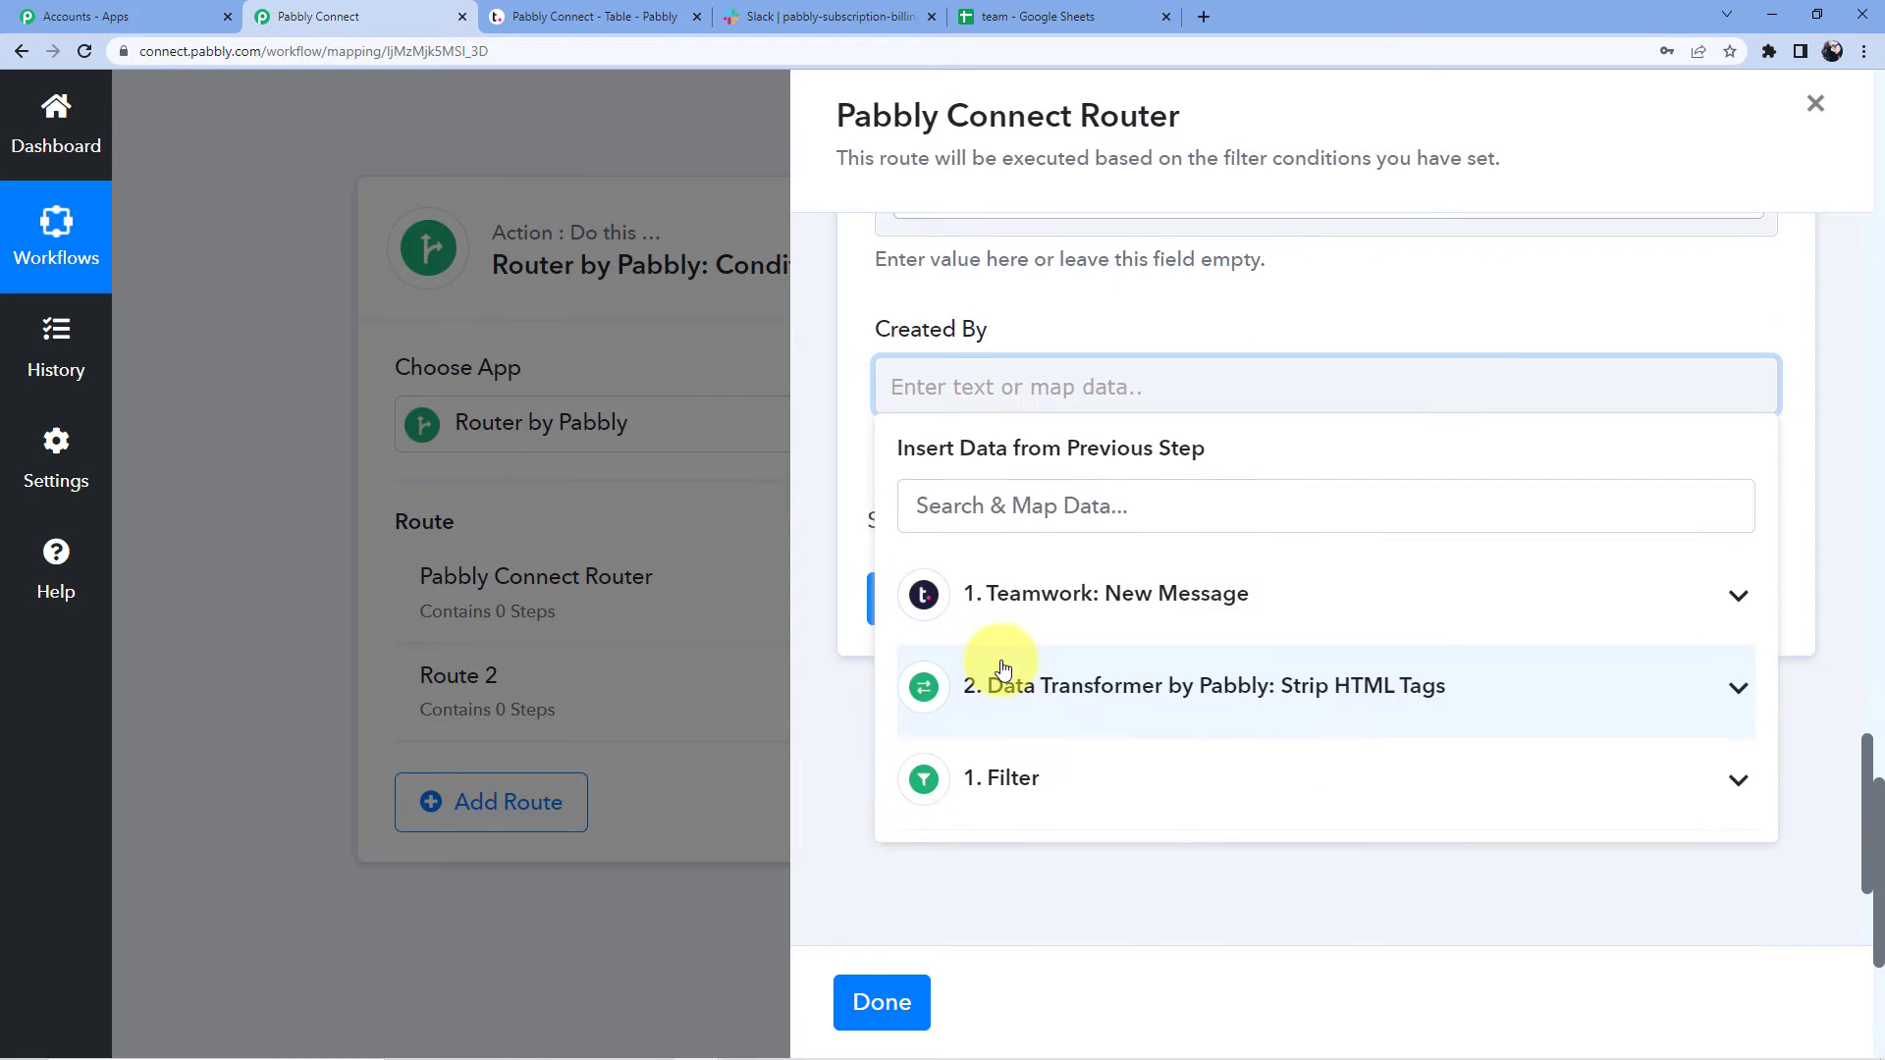
scroll(1001, 669, down, 2)
click(1051, 422)
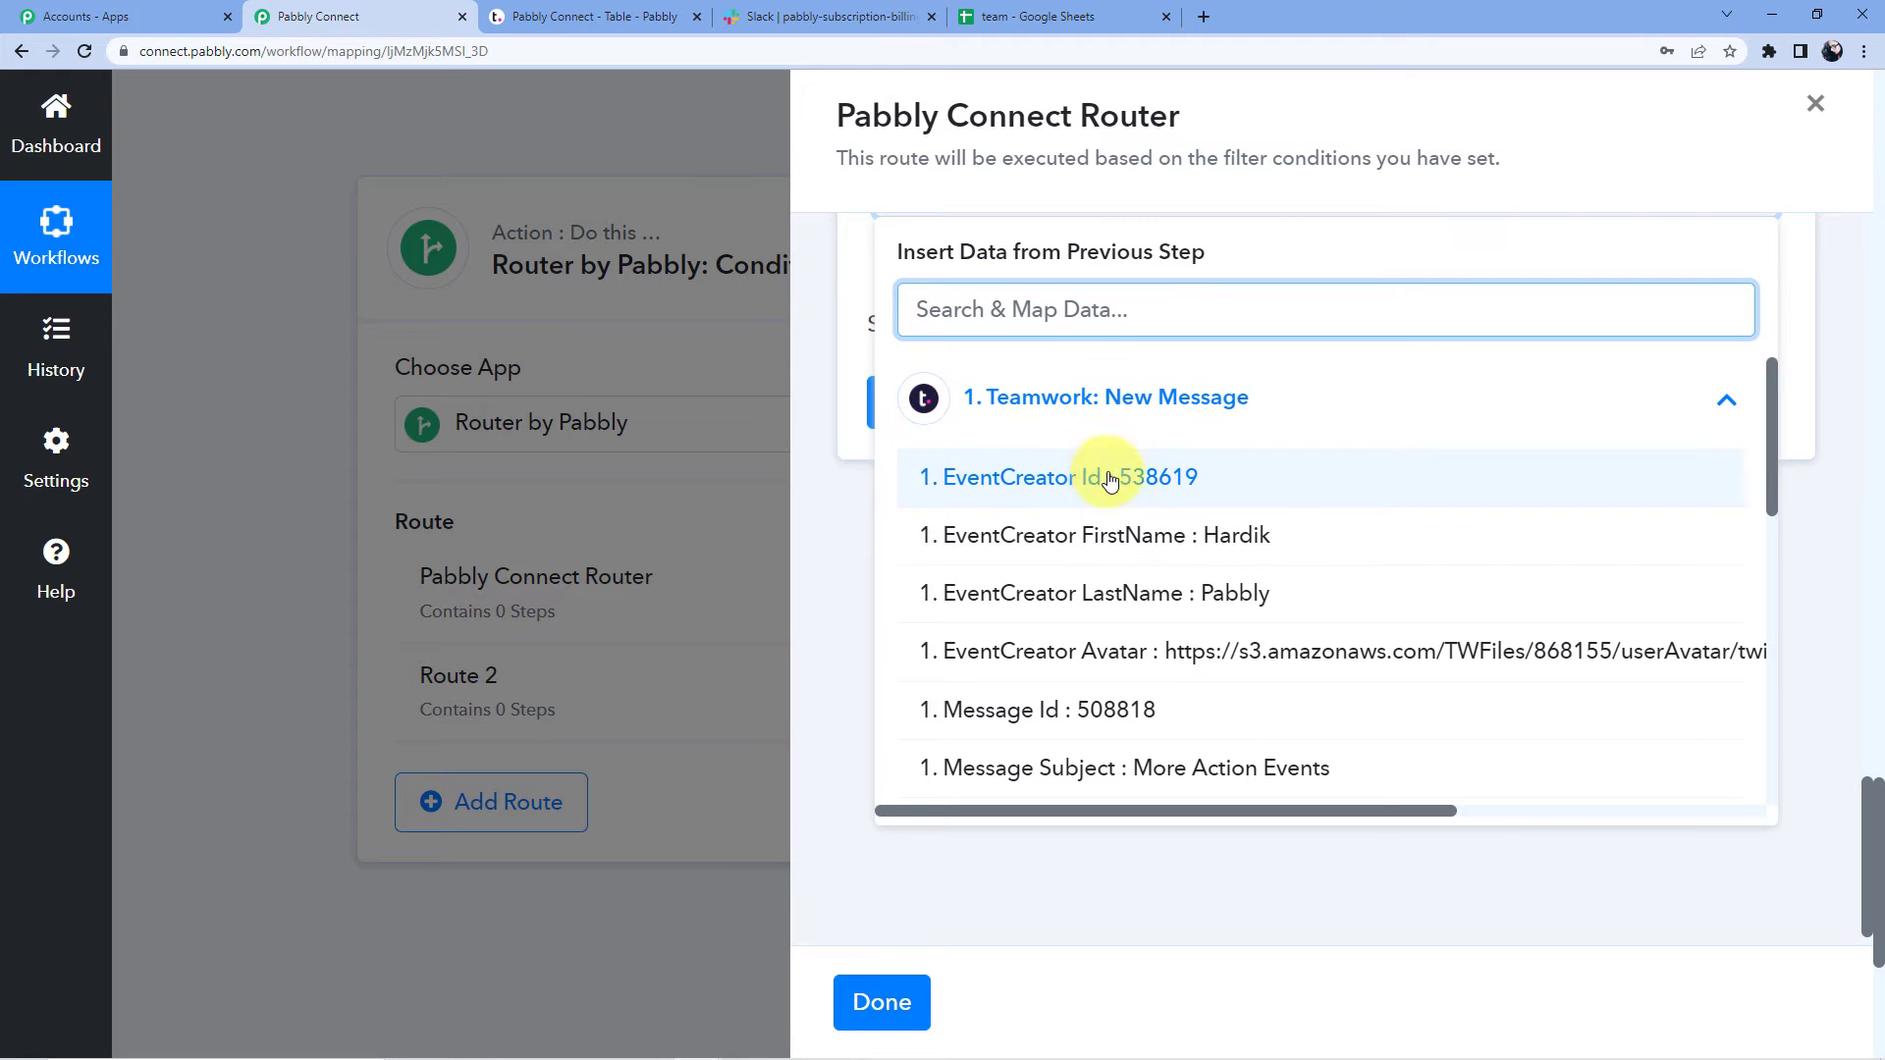
click(1145, 530)
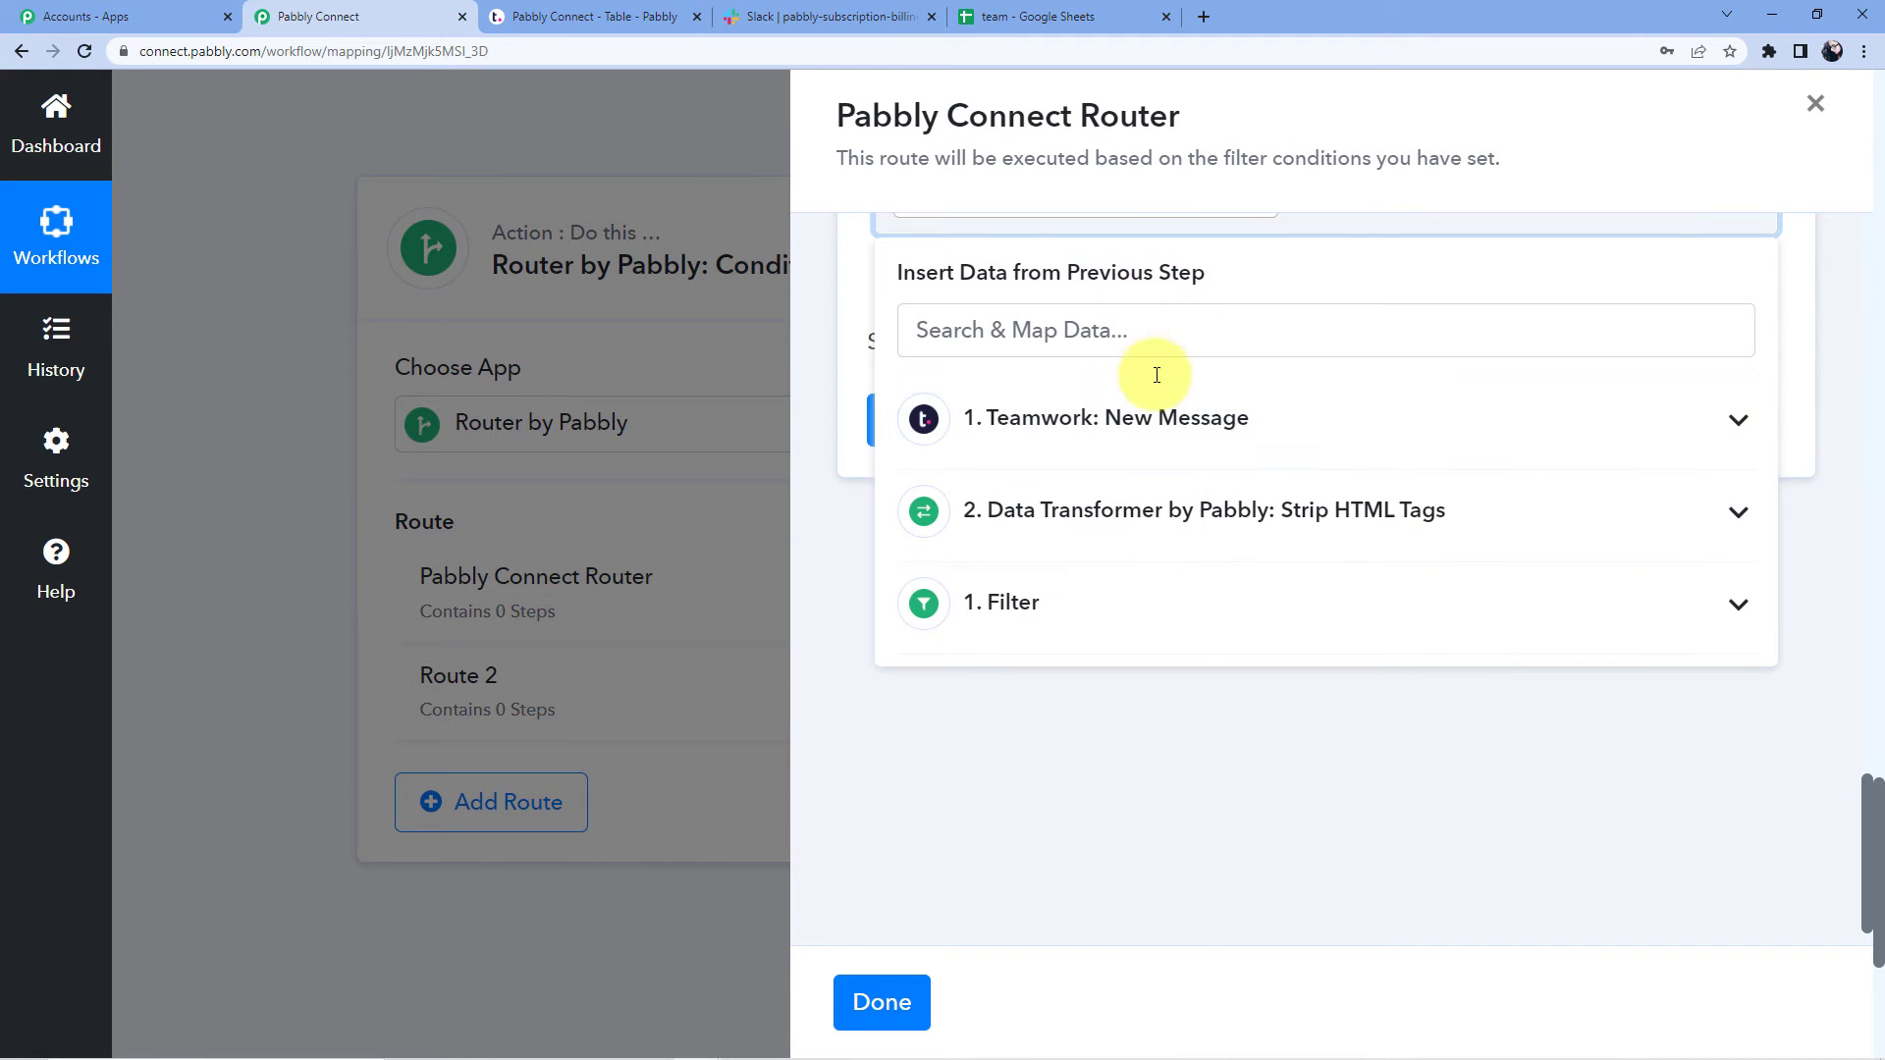
scroll(1202, 784, up, 4)
click(1306, 593)
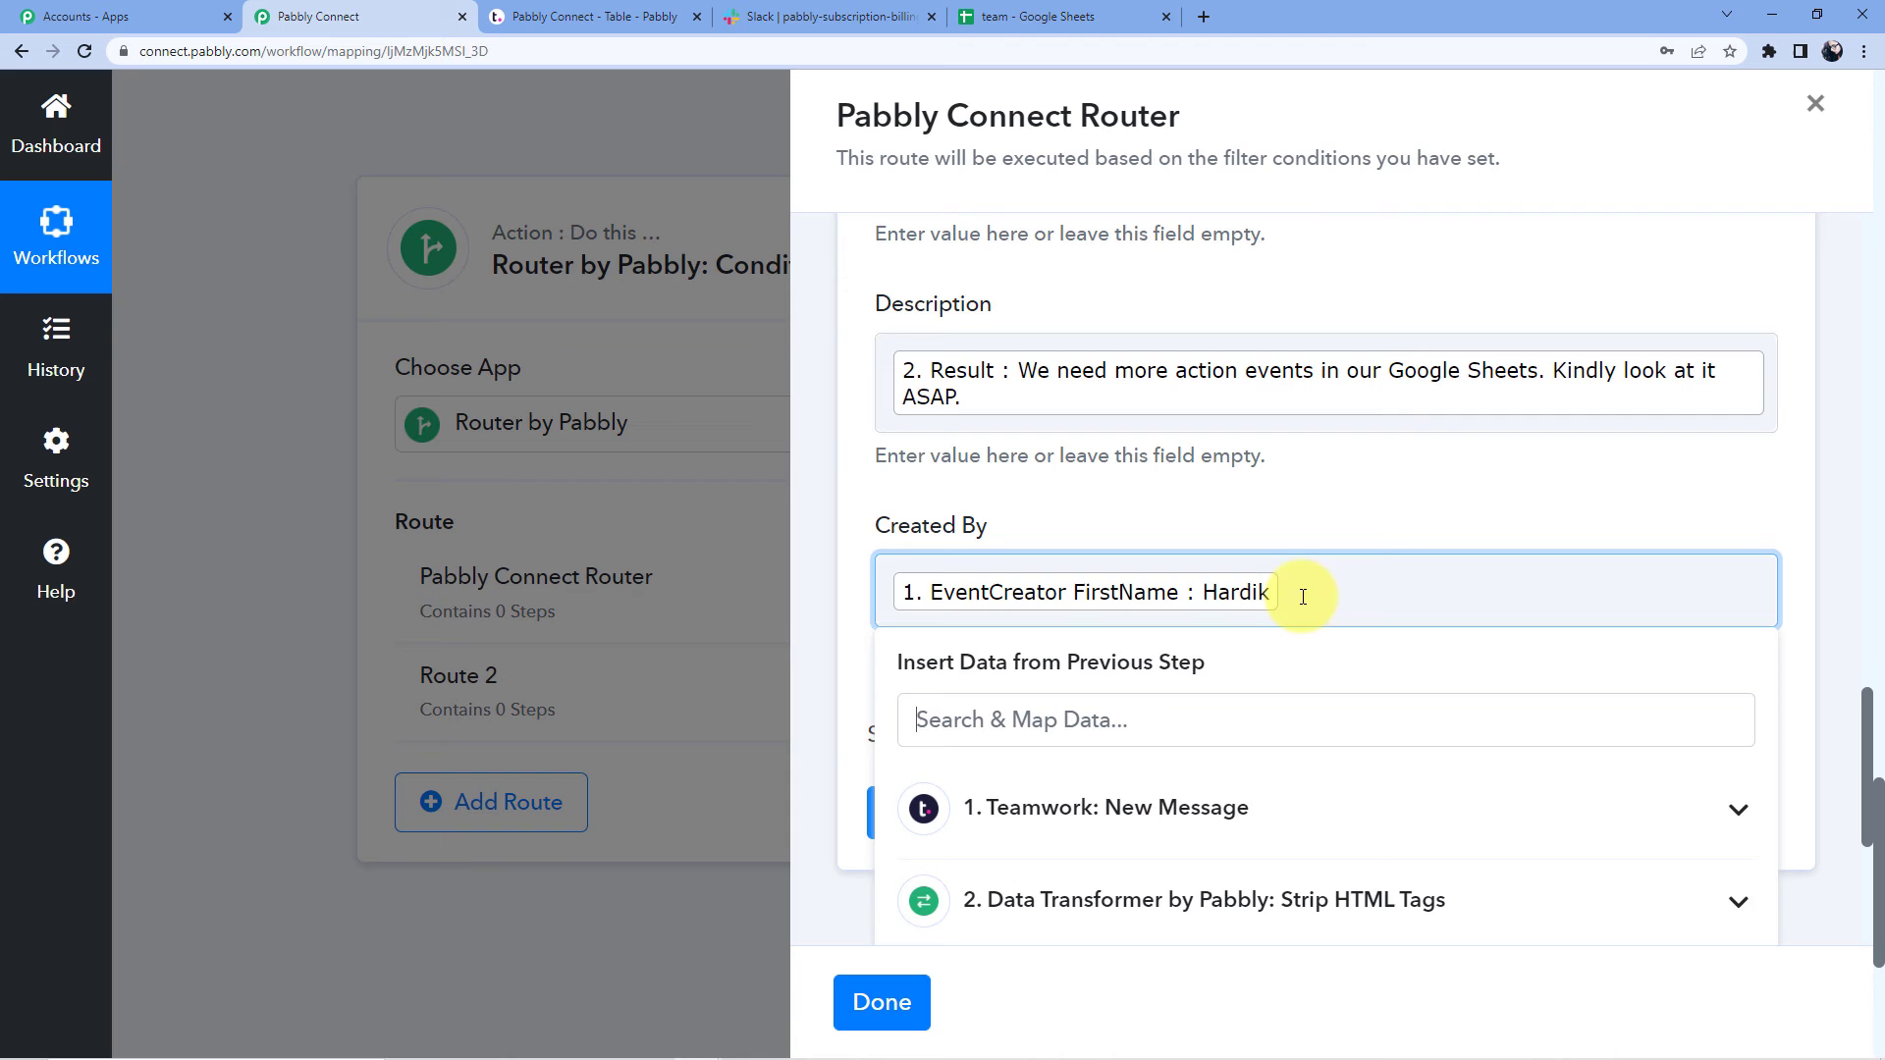
click(1153, 783)
scroll(1129, 830, down, 3)
scroll(1227, 800, up, 1)
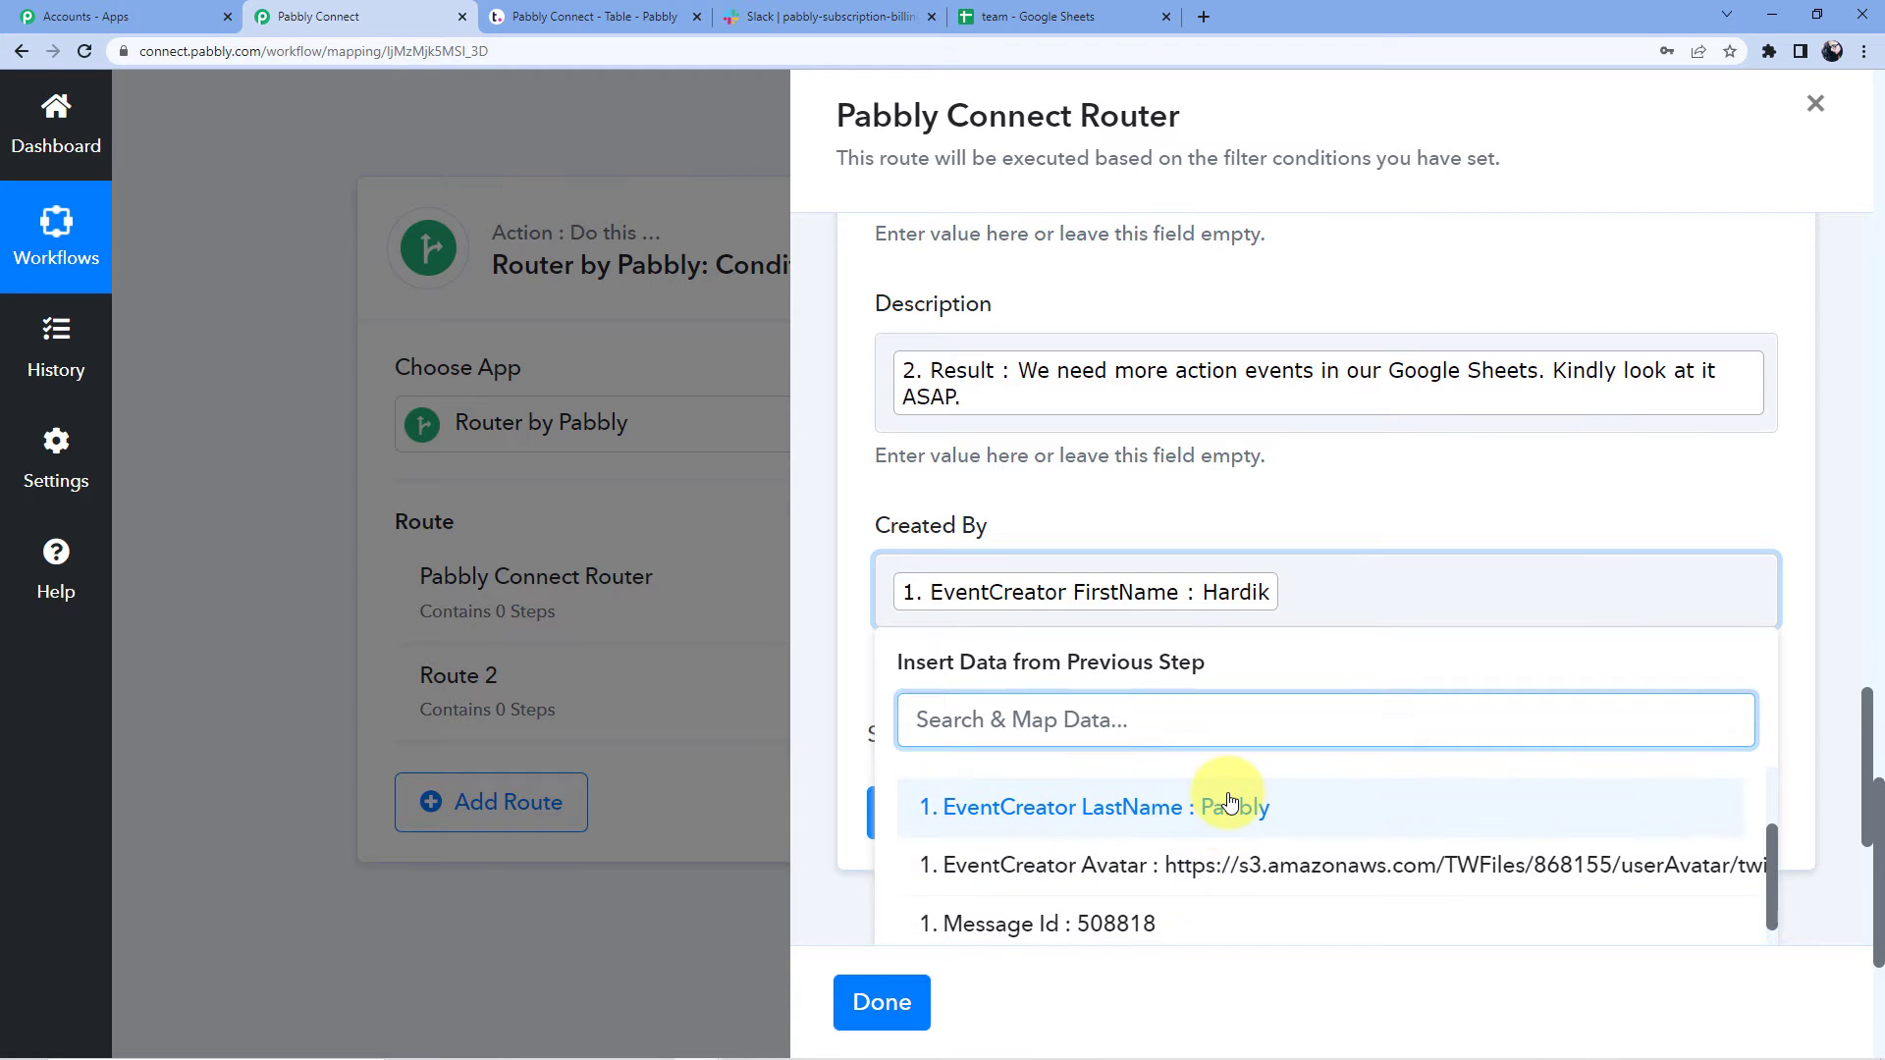
click(1230, 802)
click(1224, 501)
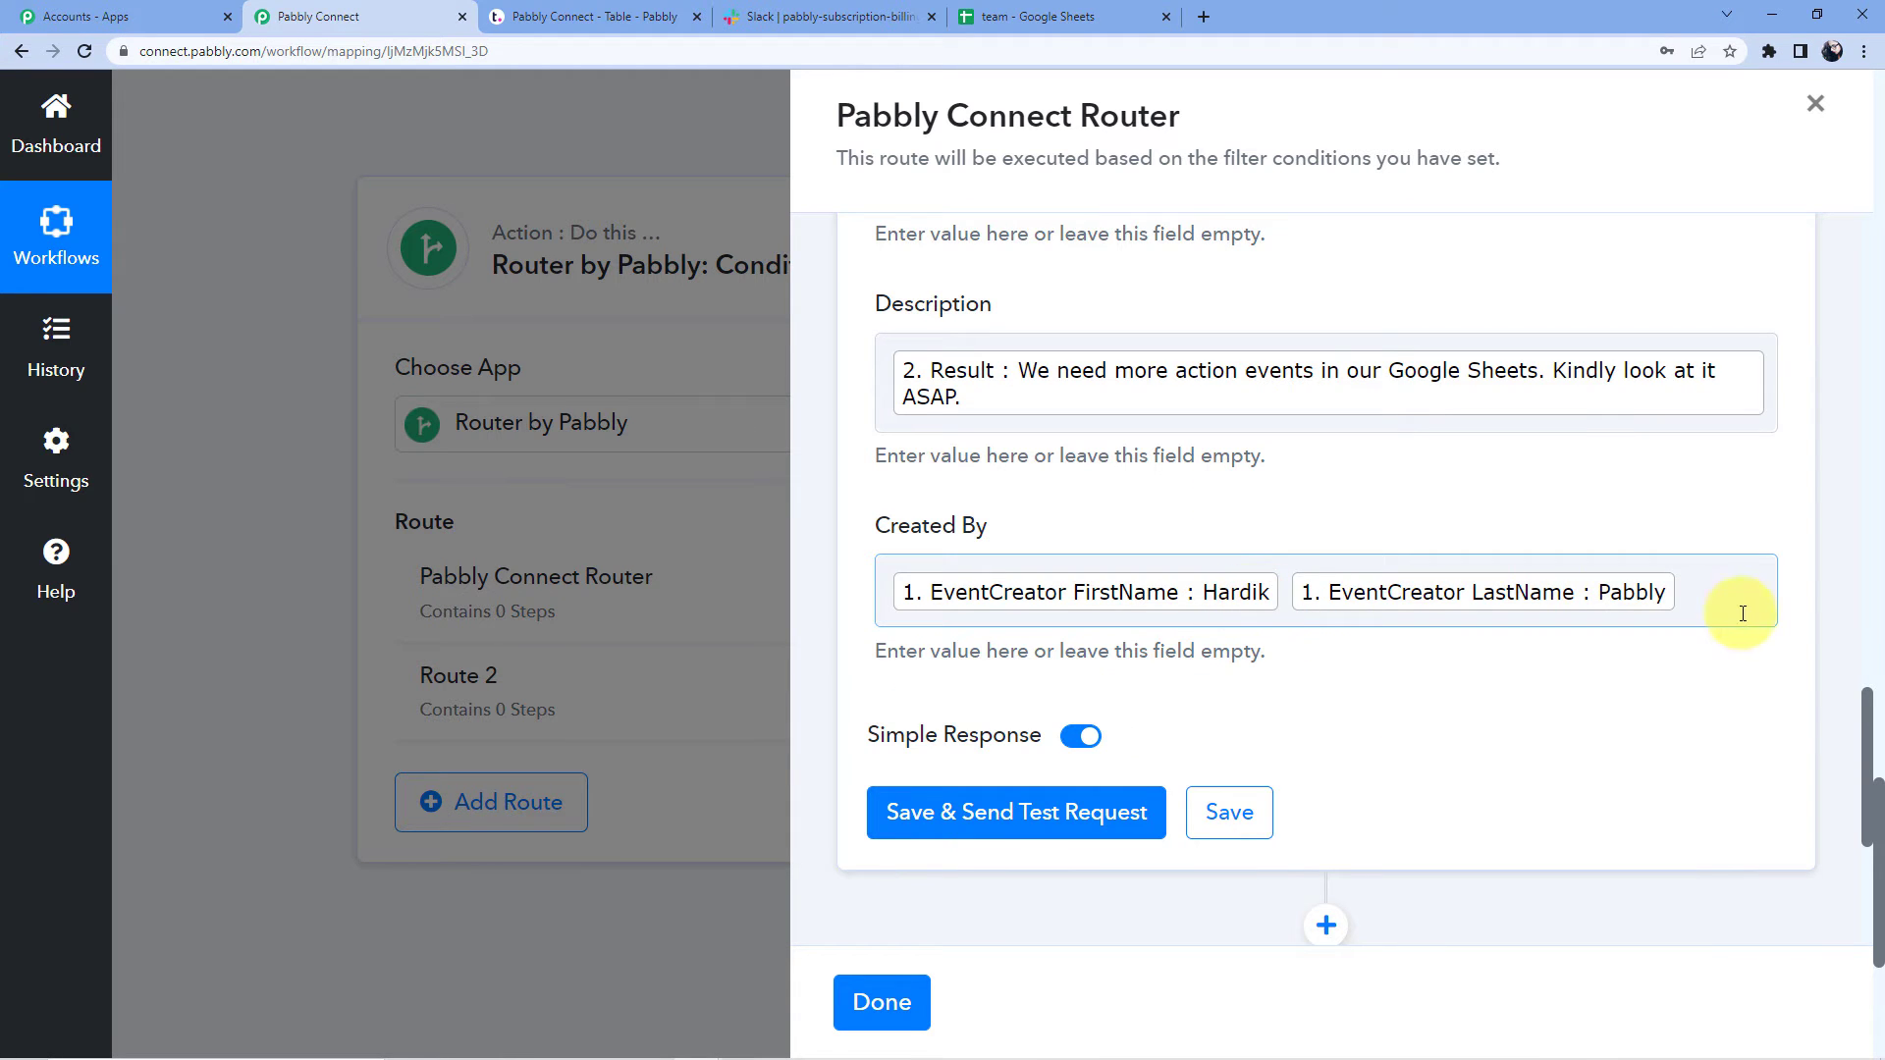
Step: Save the Google Sheets action with a test request, then check the team spreadsheet for the new row
click(943, 815)
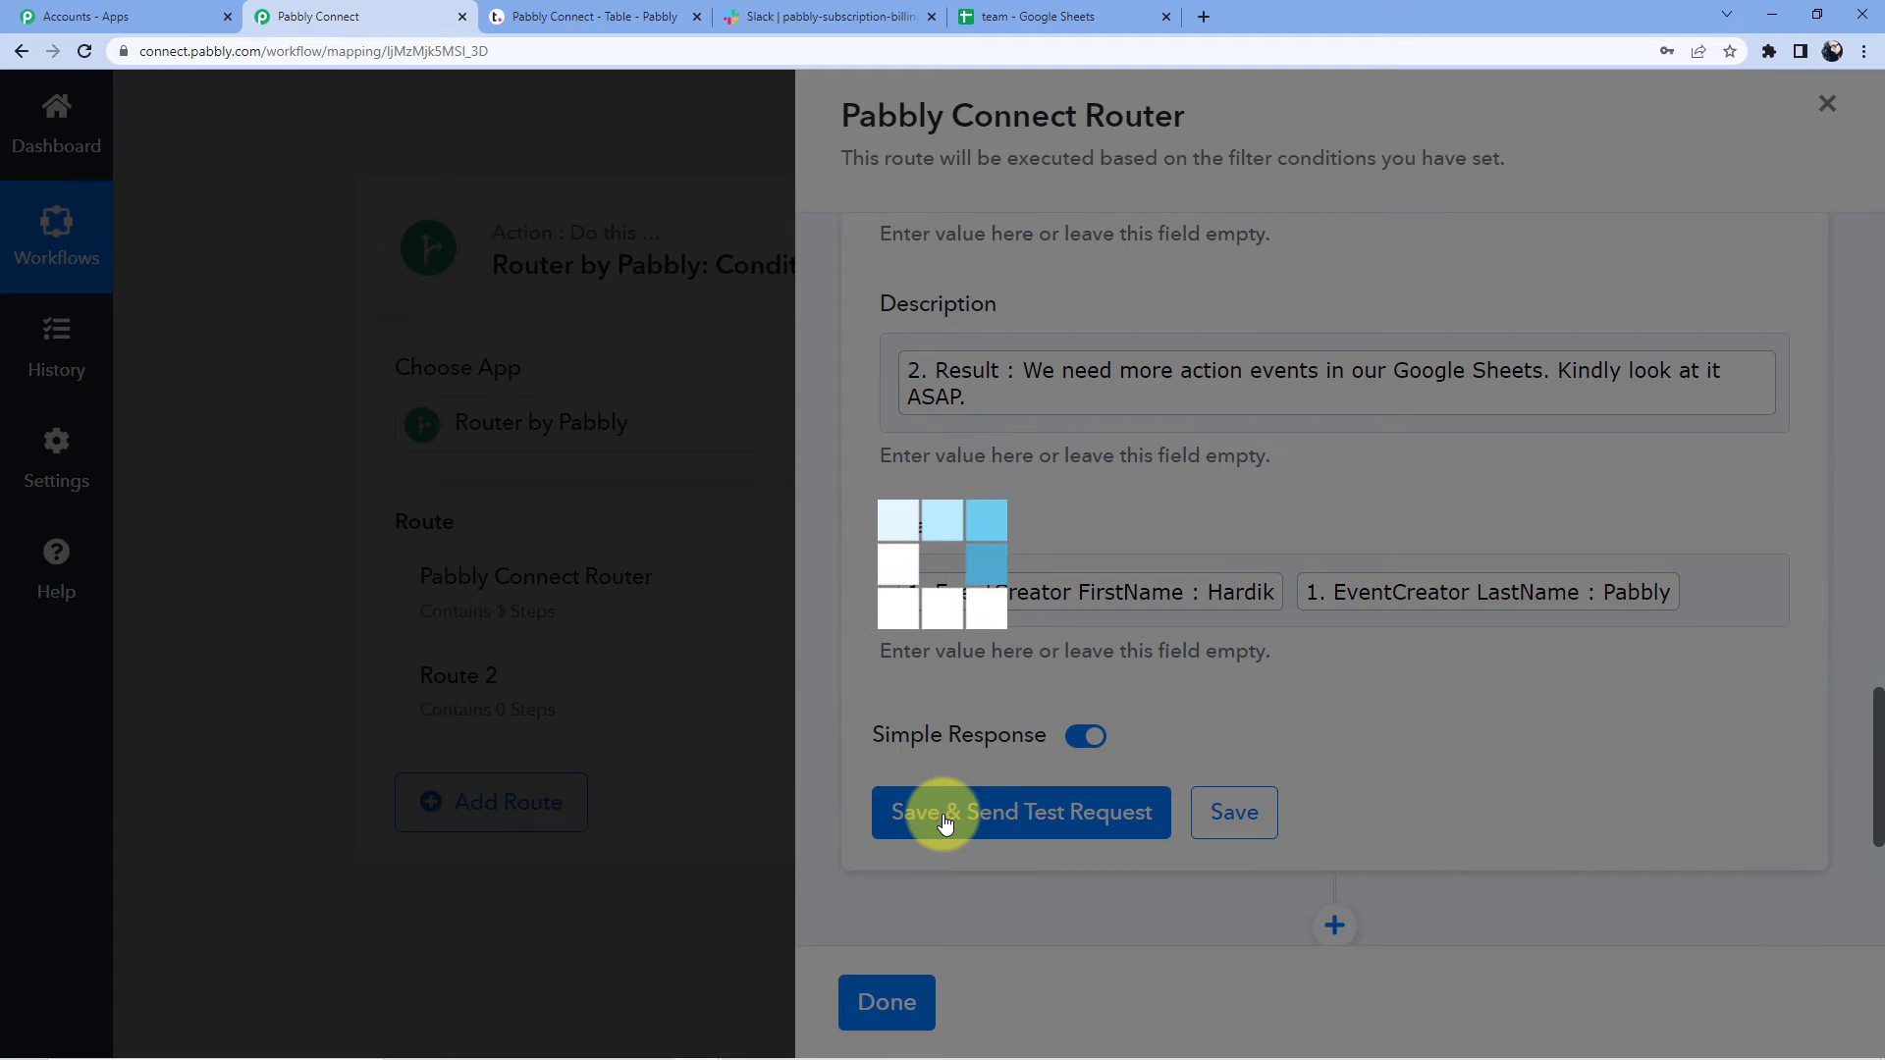
scroll(1129, 471, down, 4)
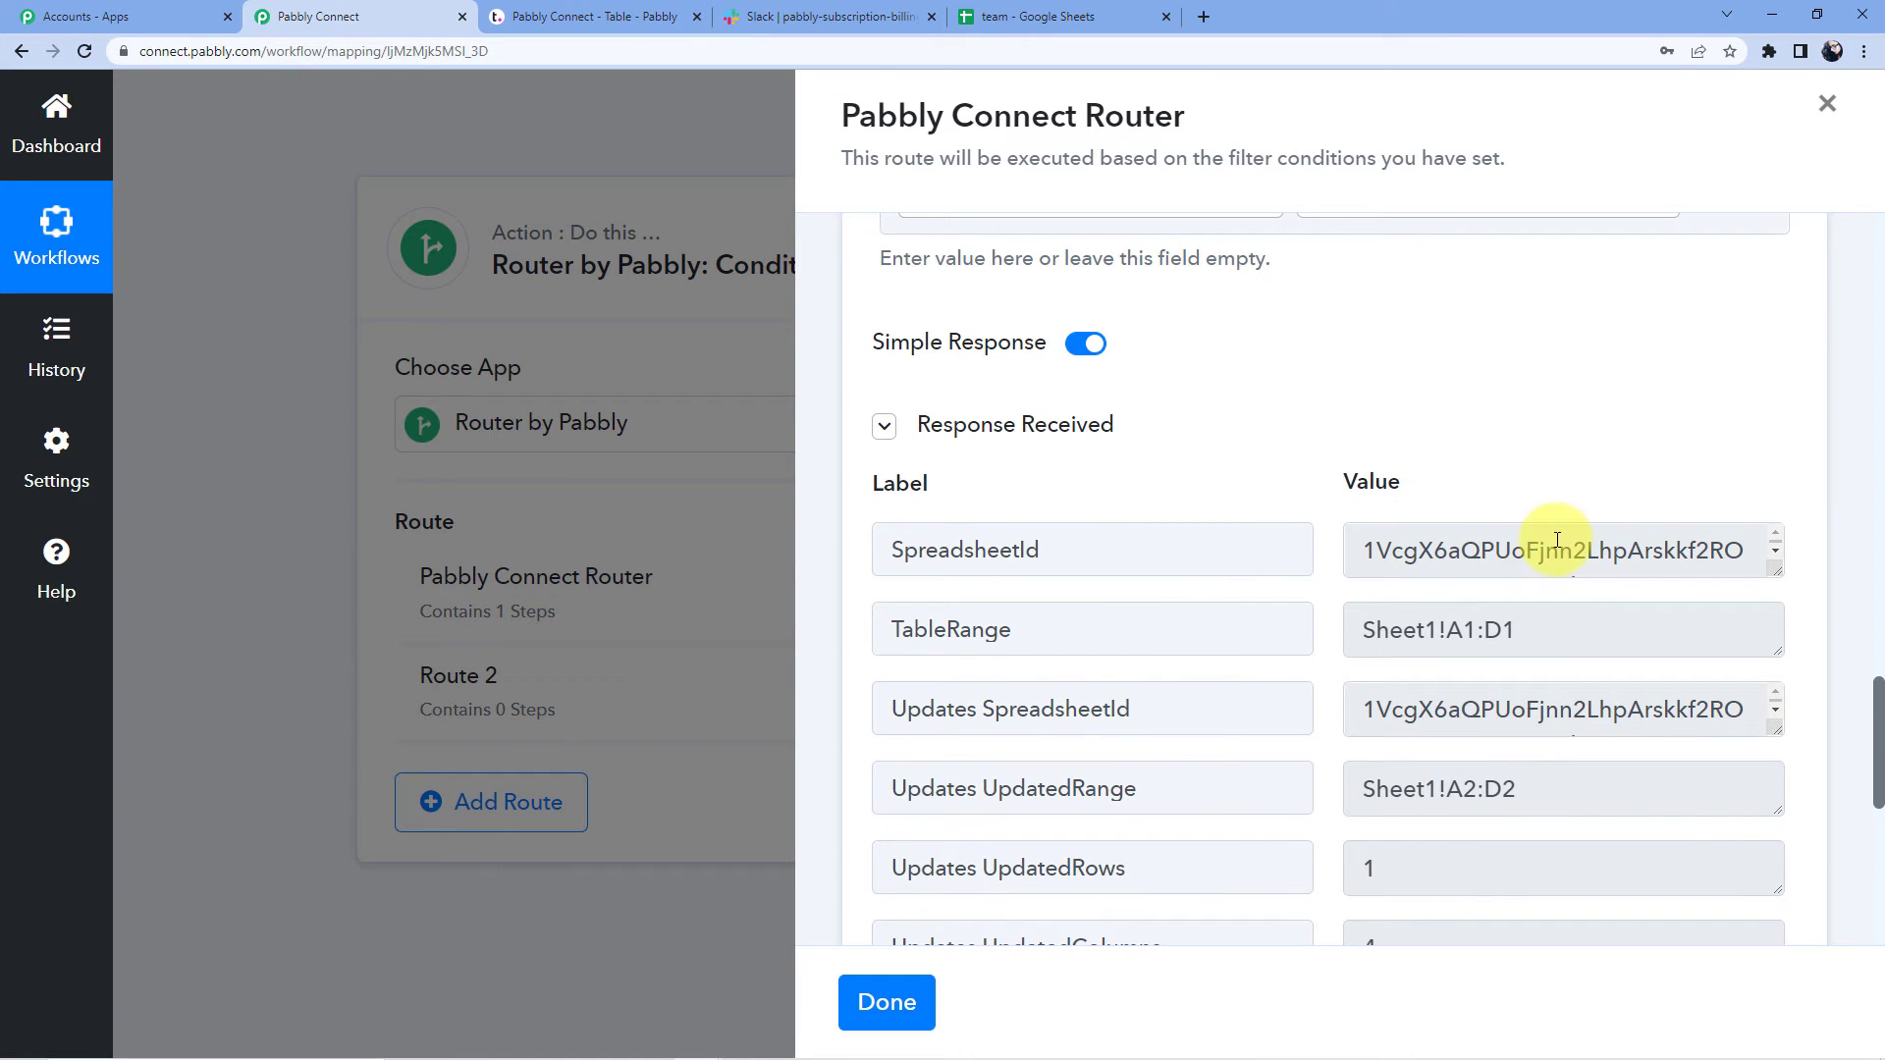
click(978, 10)
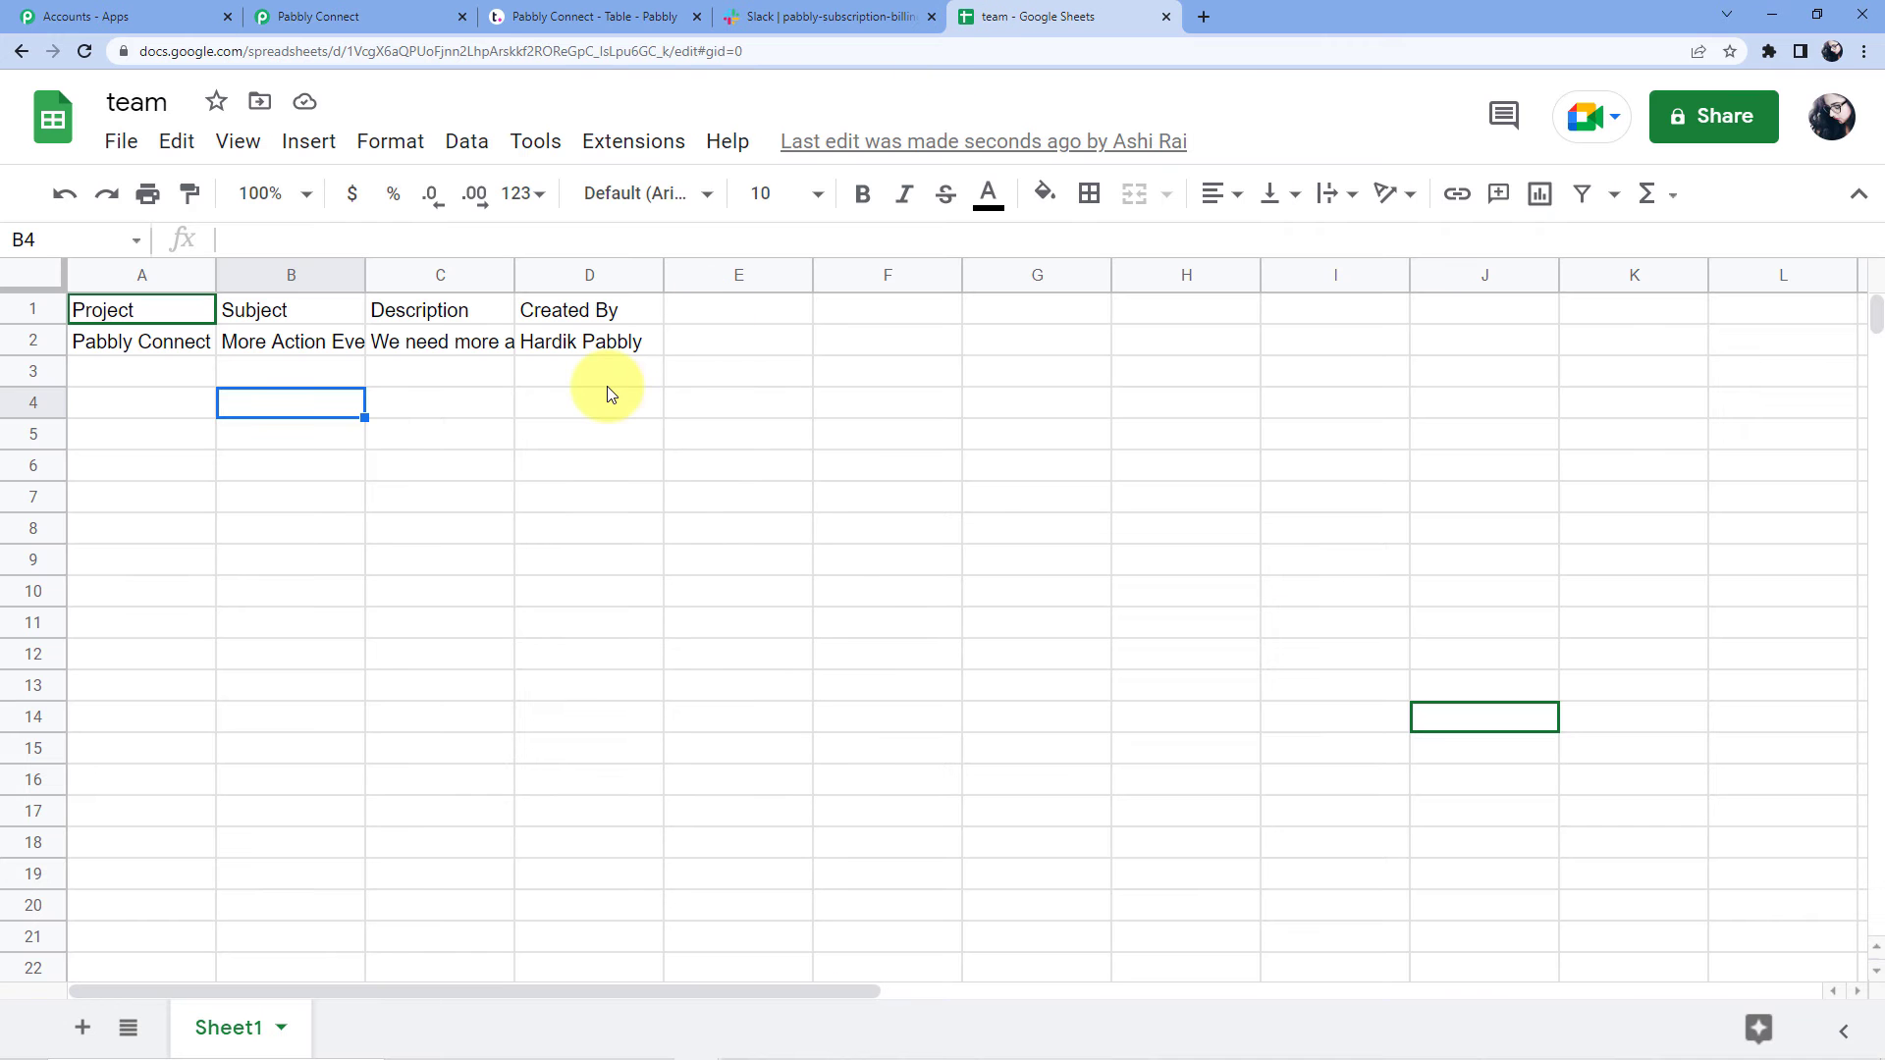
Step: Widen the Project, Subject, Description and Created By columns in the team spreadsheet
drag(364, 275, 525, 278)
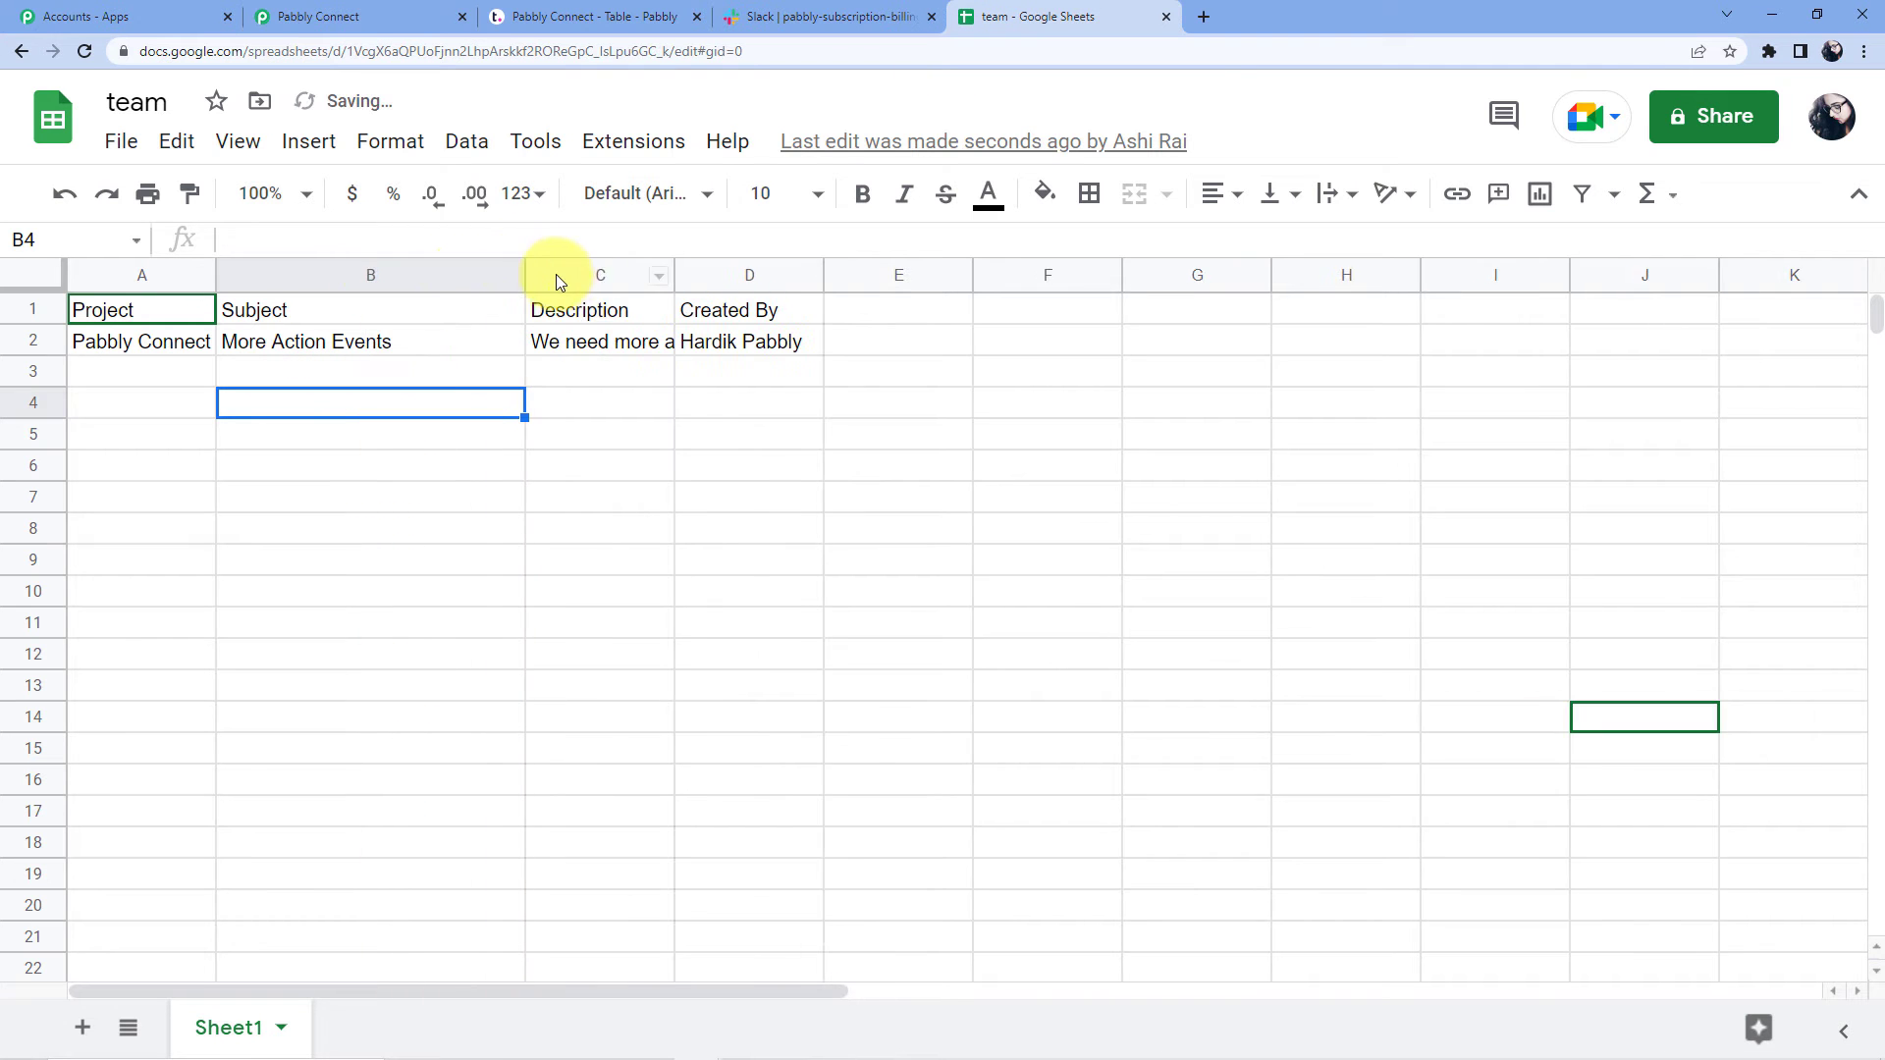
drag(730, 272, 870, 274)
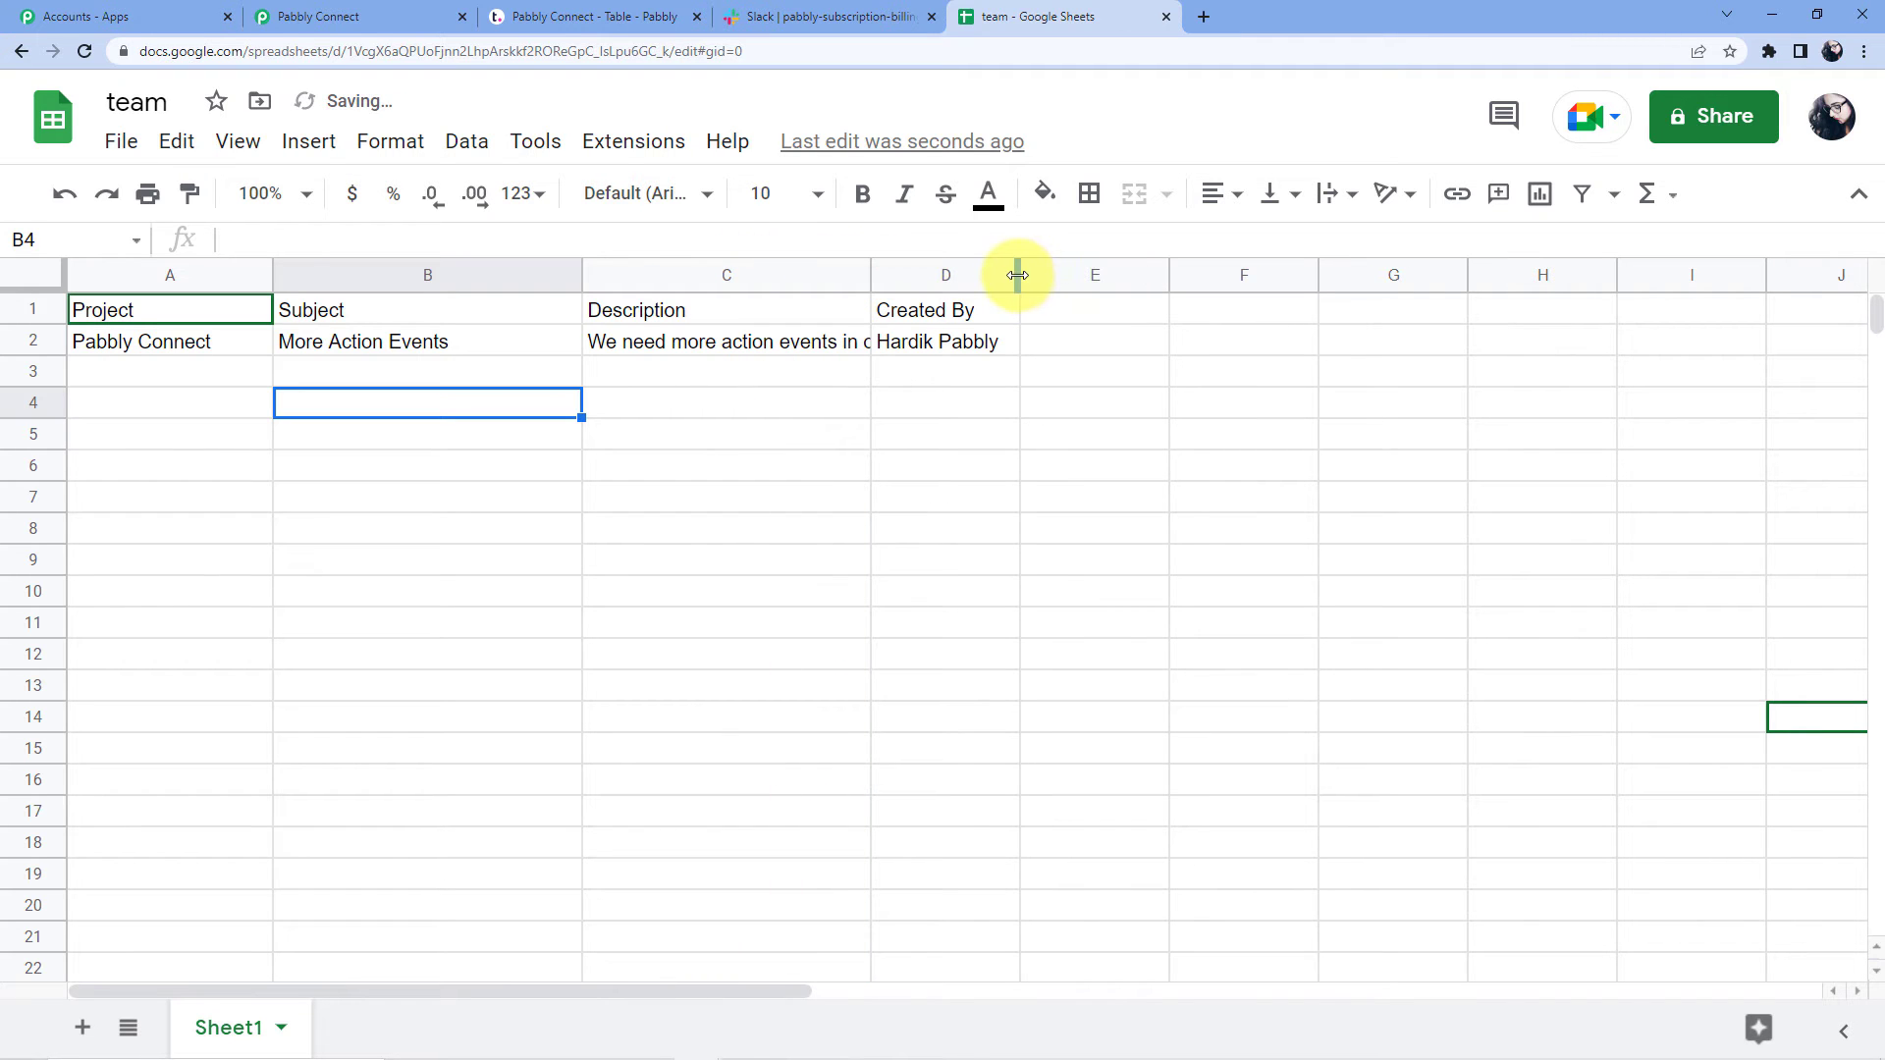
drag(1021, 276, 1137, 276)
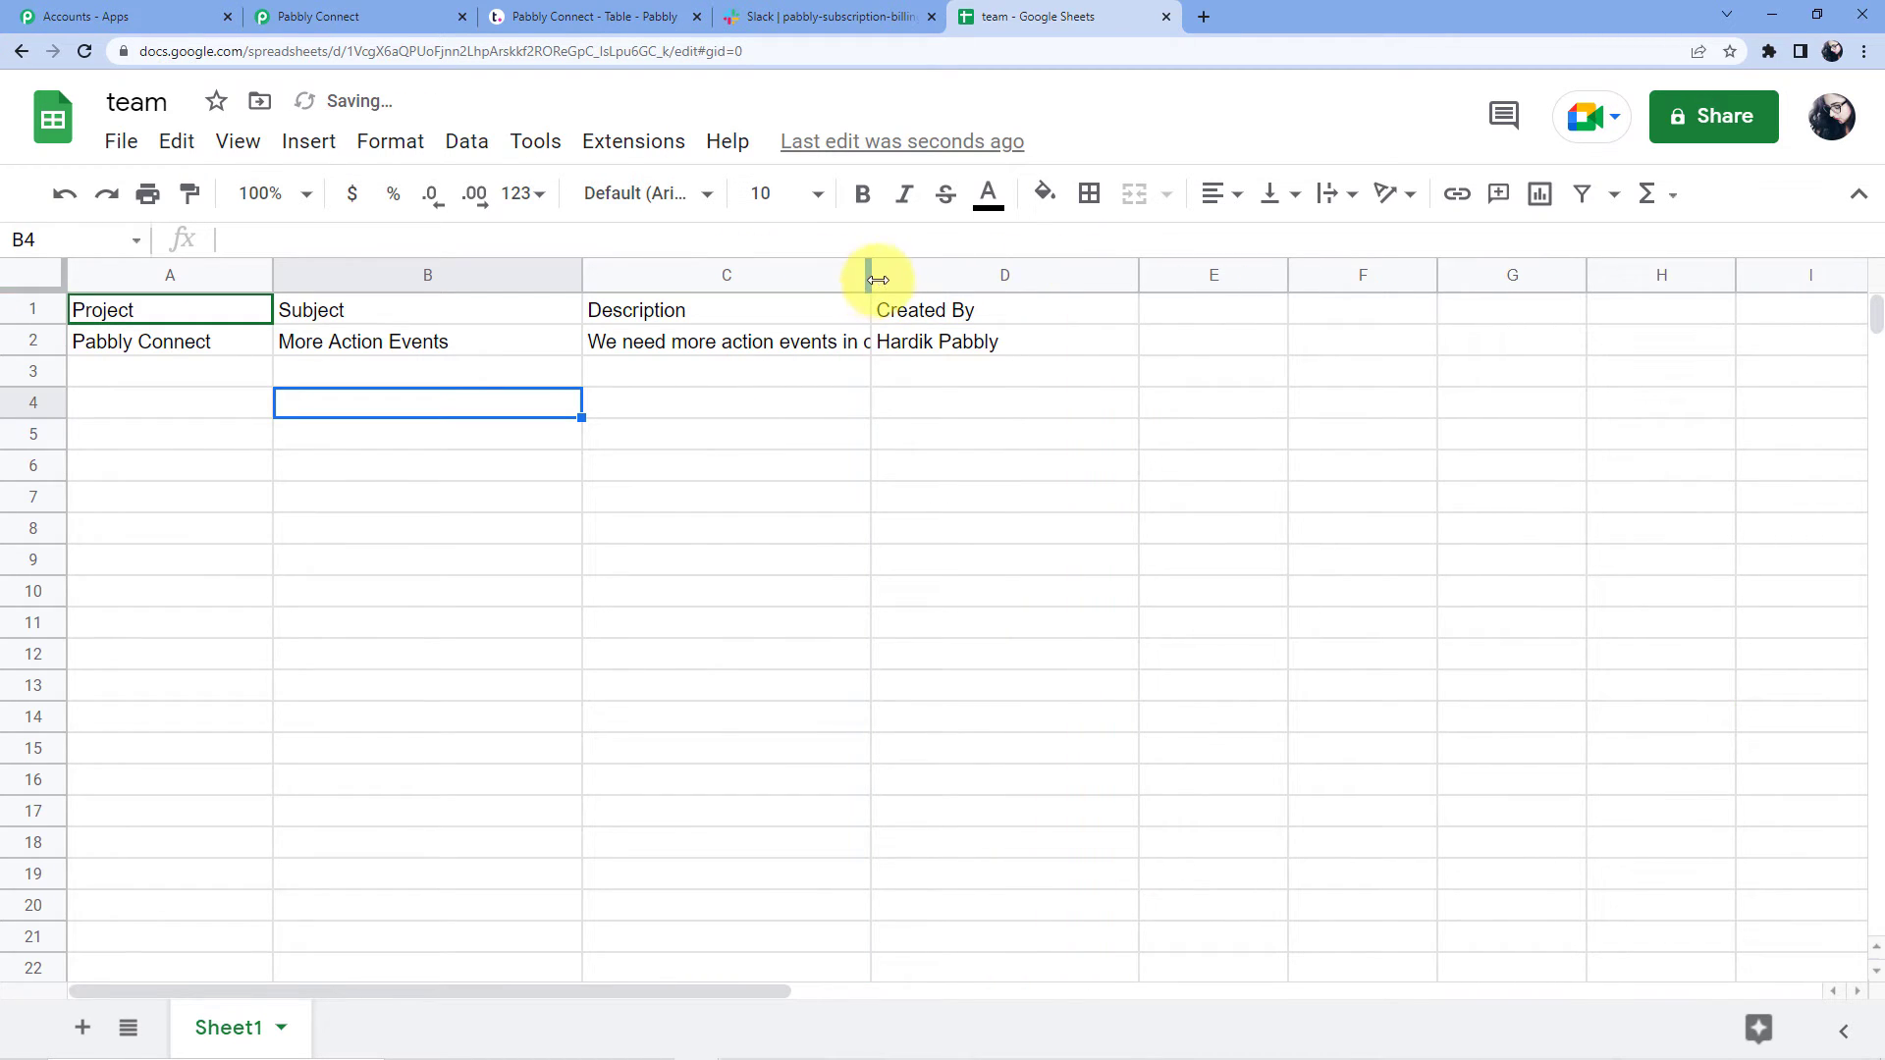
drag(870, 280, 1078, 263)
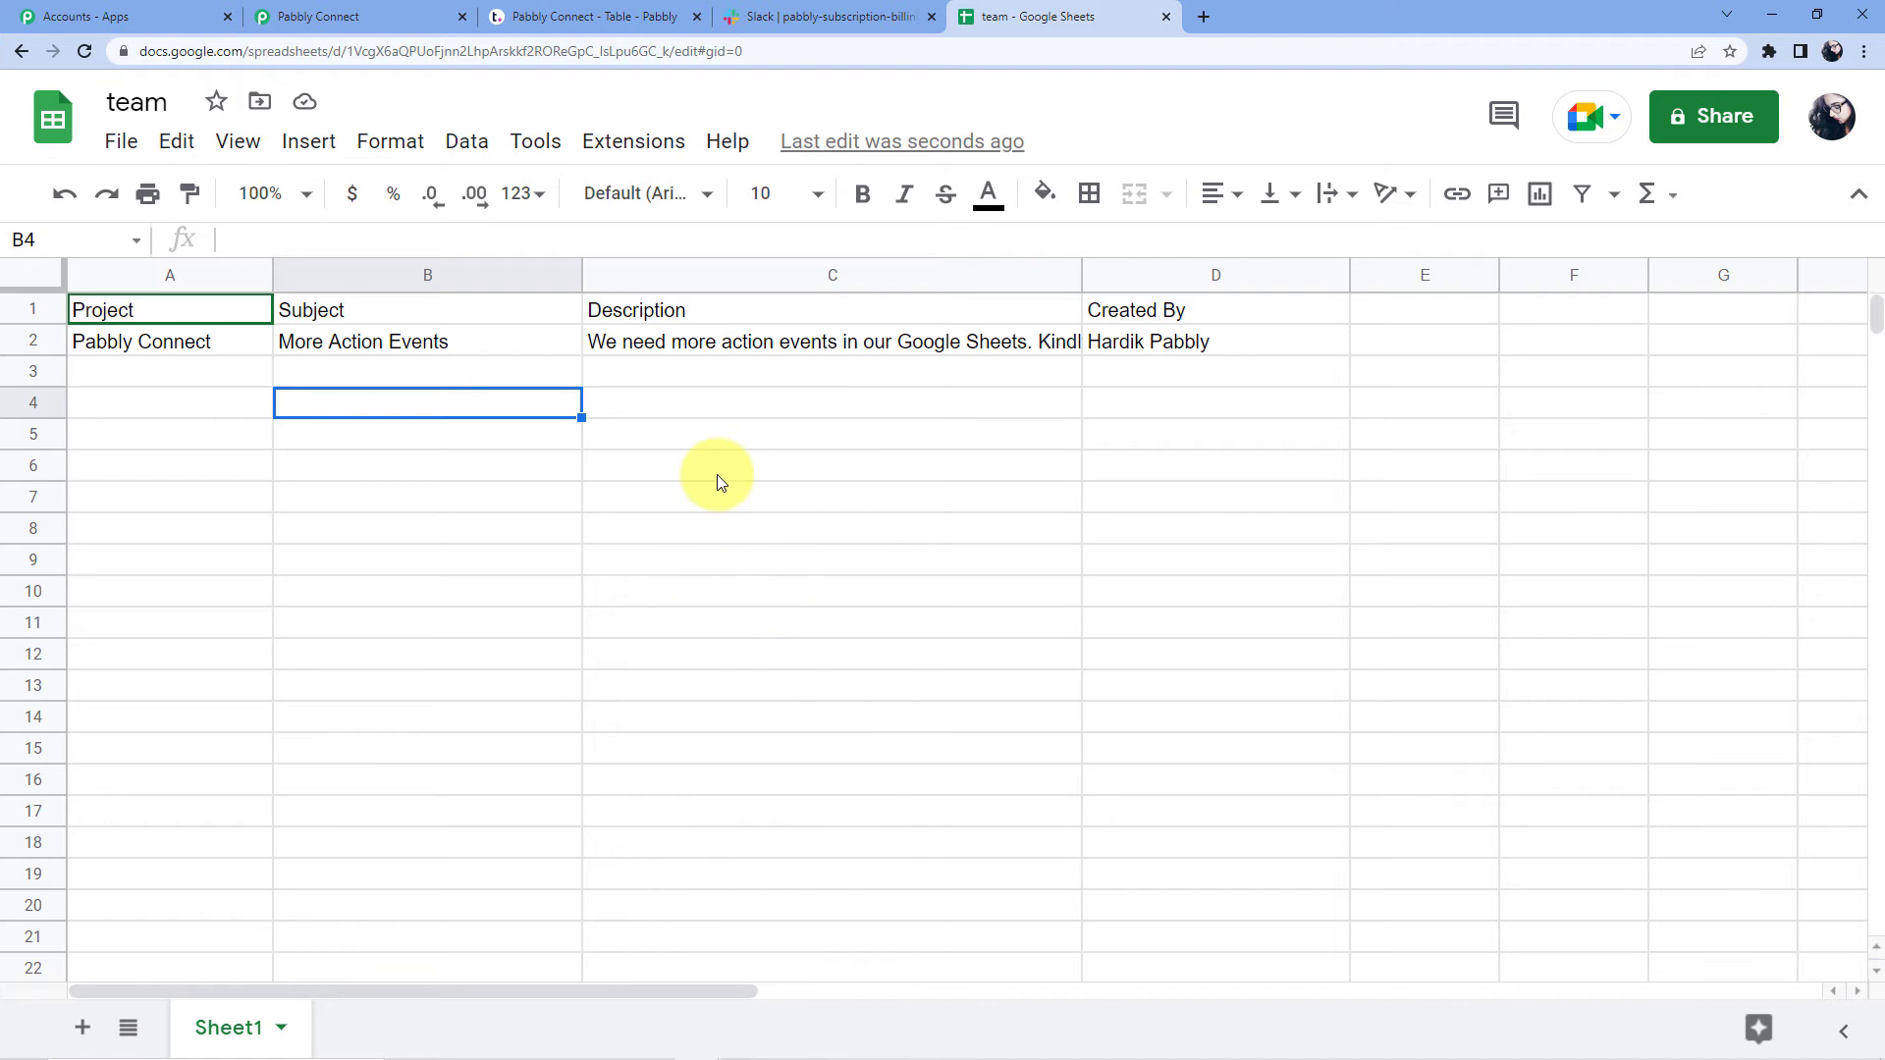
Step: Return to Pabbly Connect, add a Slack action after the Google Sheets step and set its event to Send Channel Message
click(327, 9)
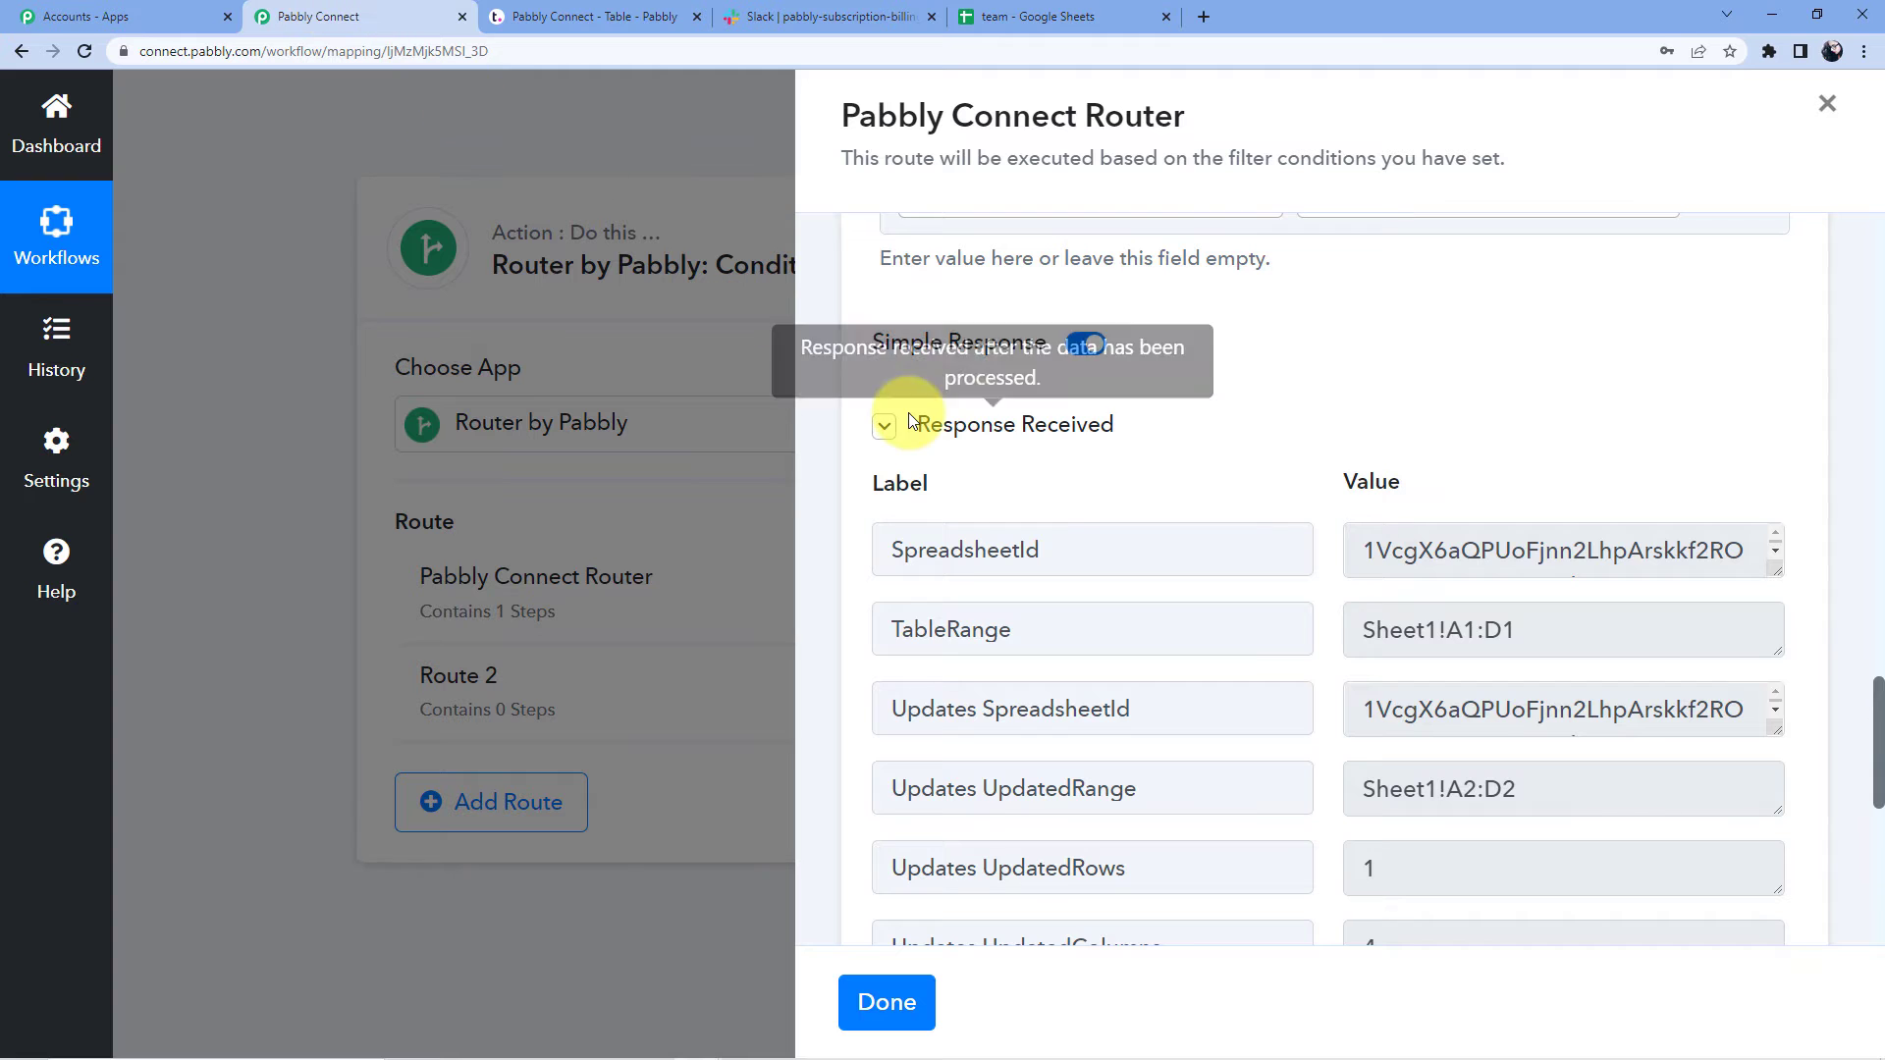
scroll(1021, 420, down, 8)
click(1308, 496)
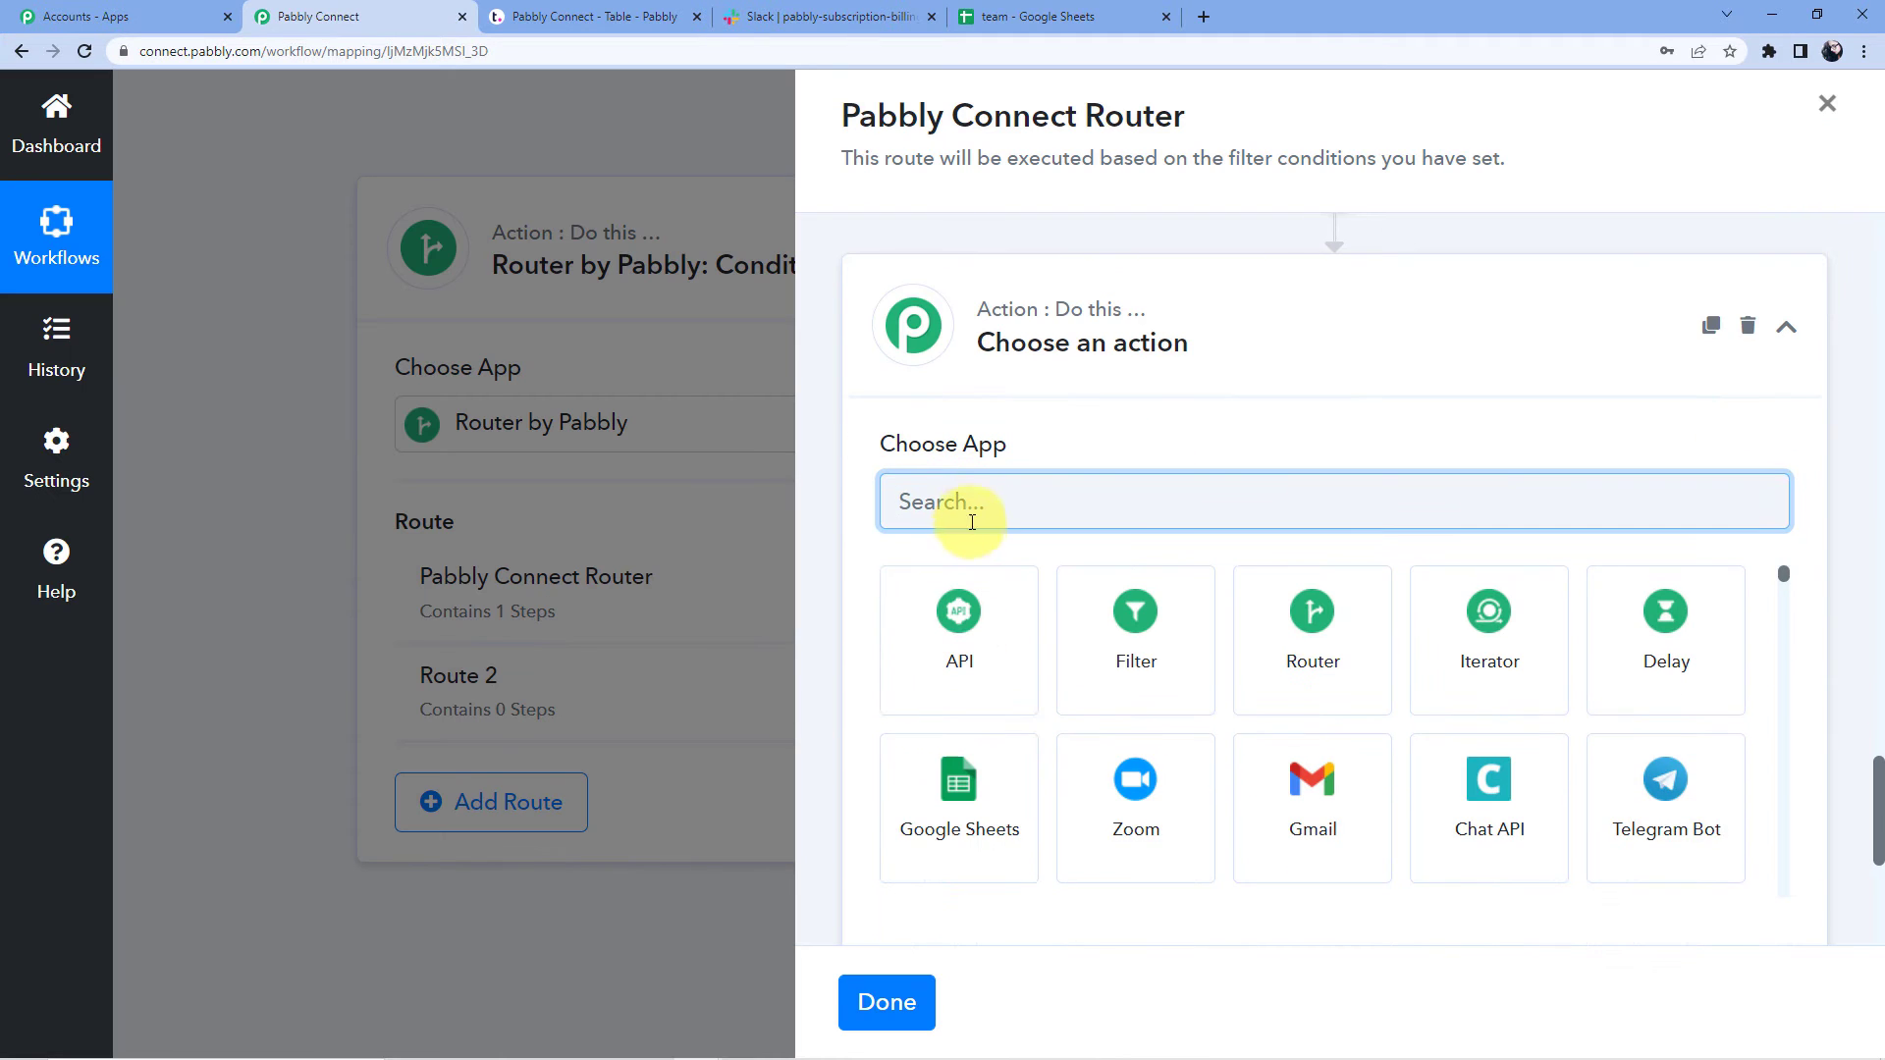
text(Slack)
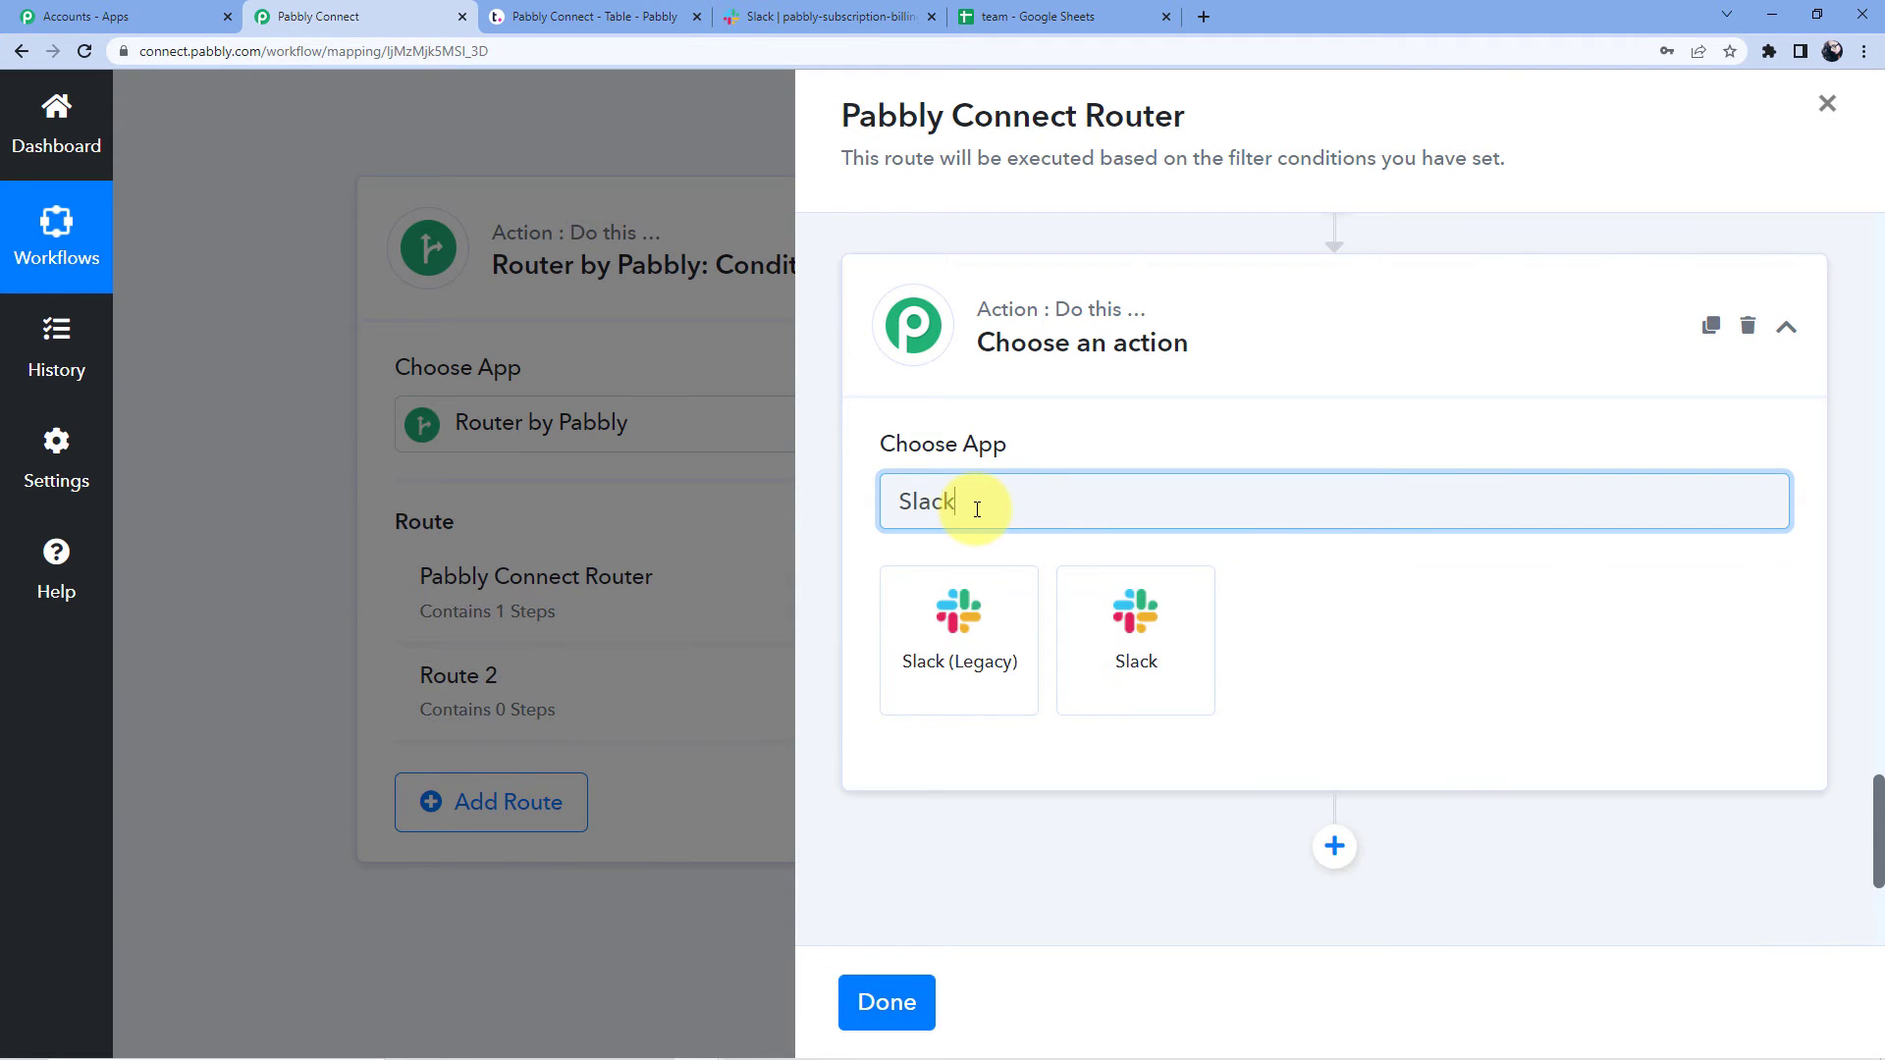
click(1122, 602)
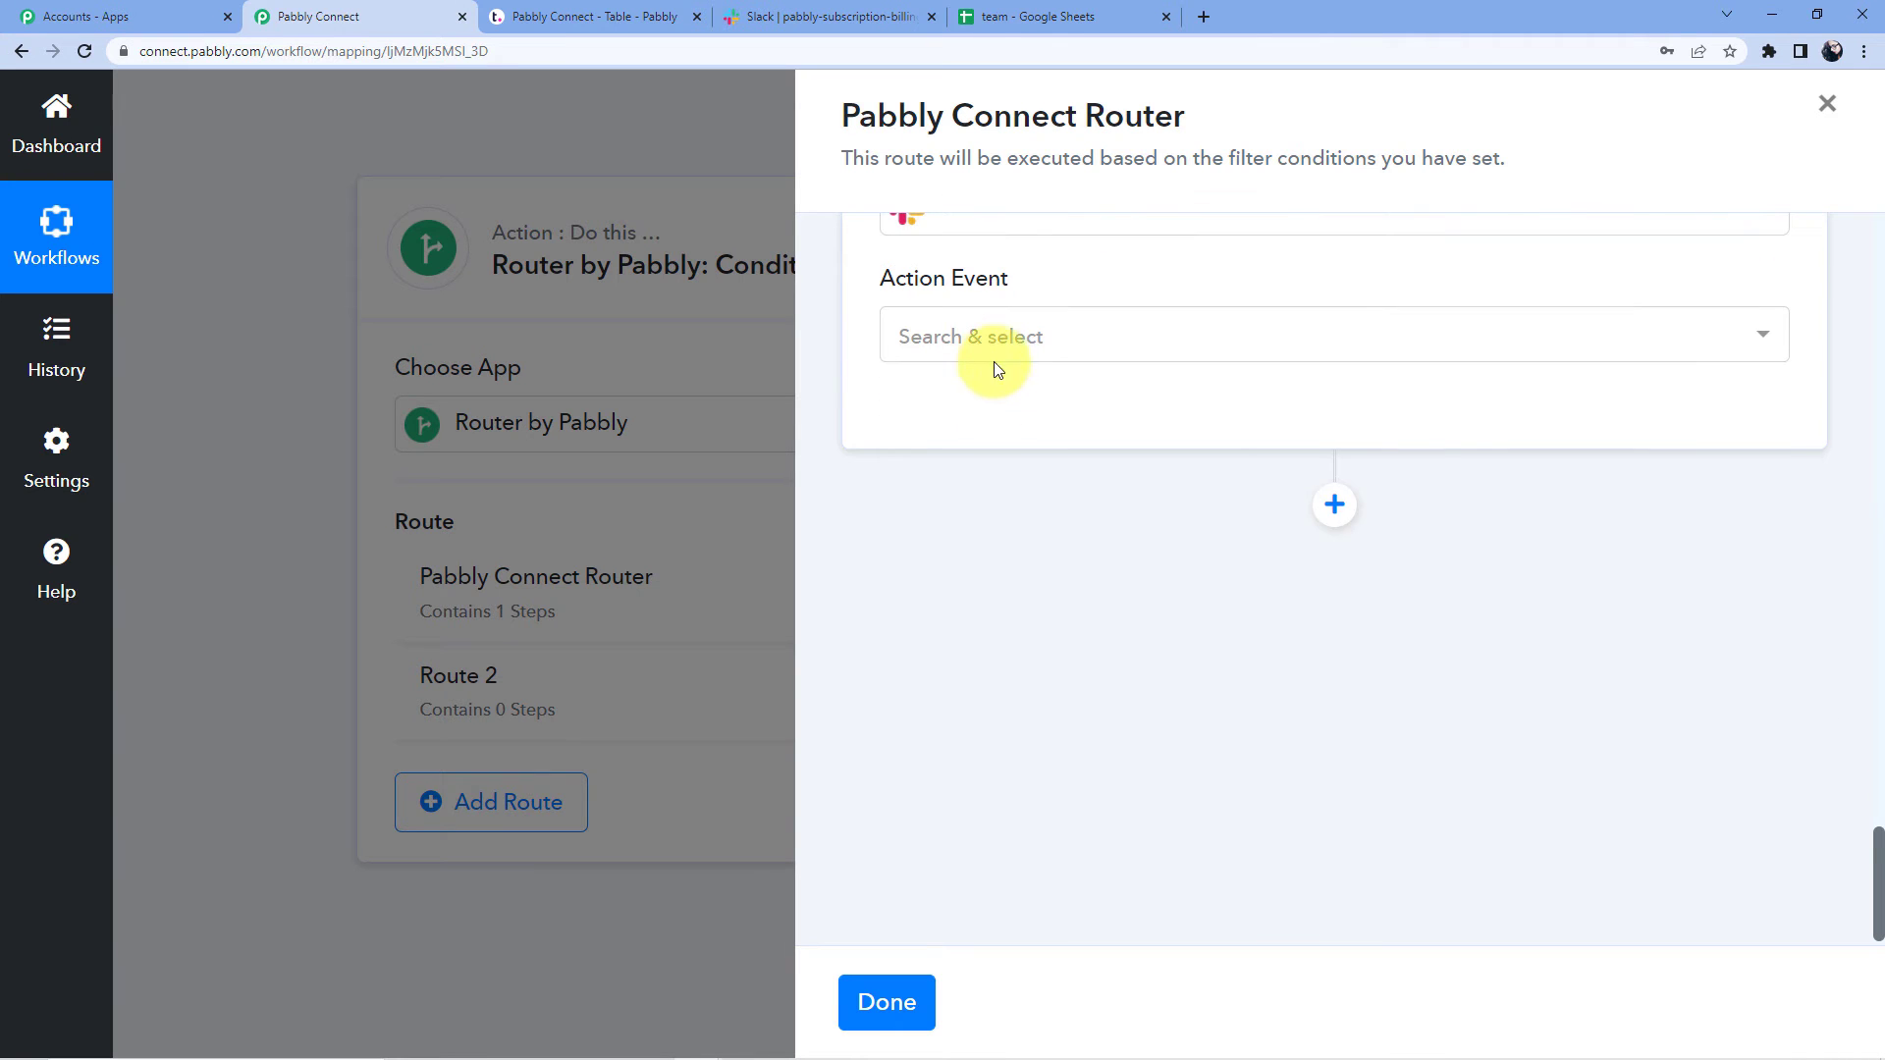
click(997, 359)
click(1021, 324)
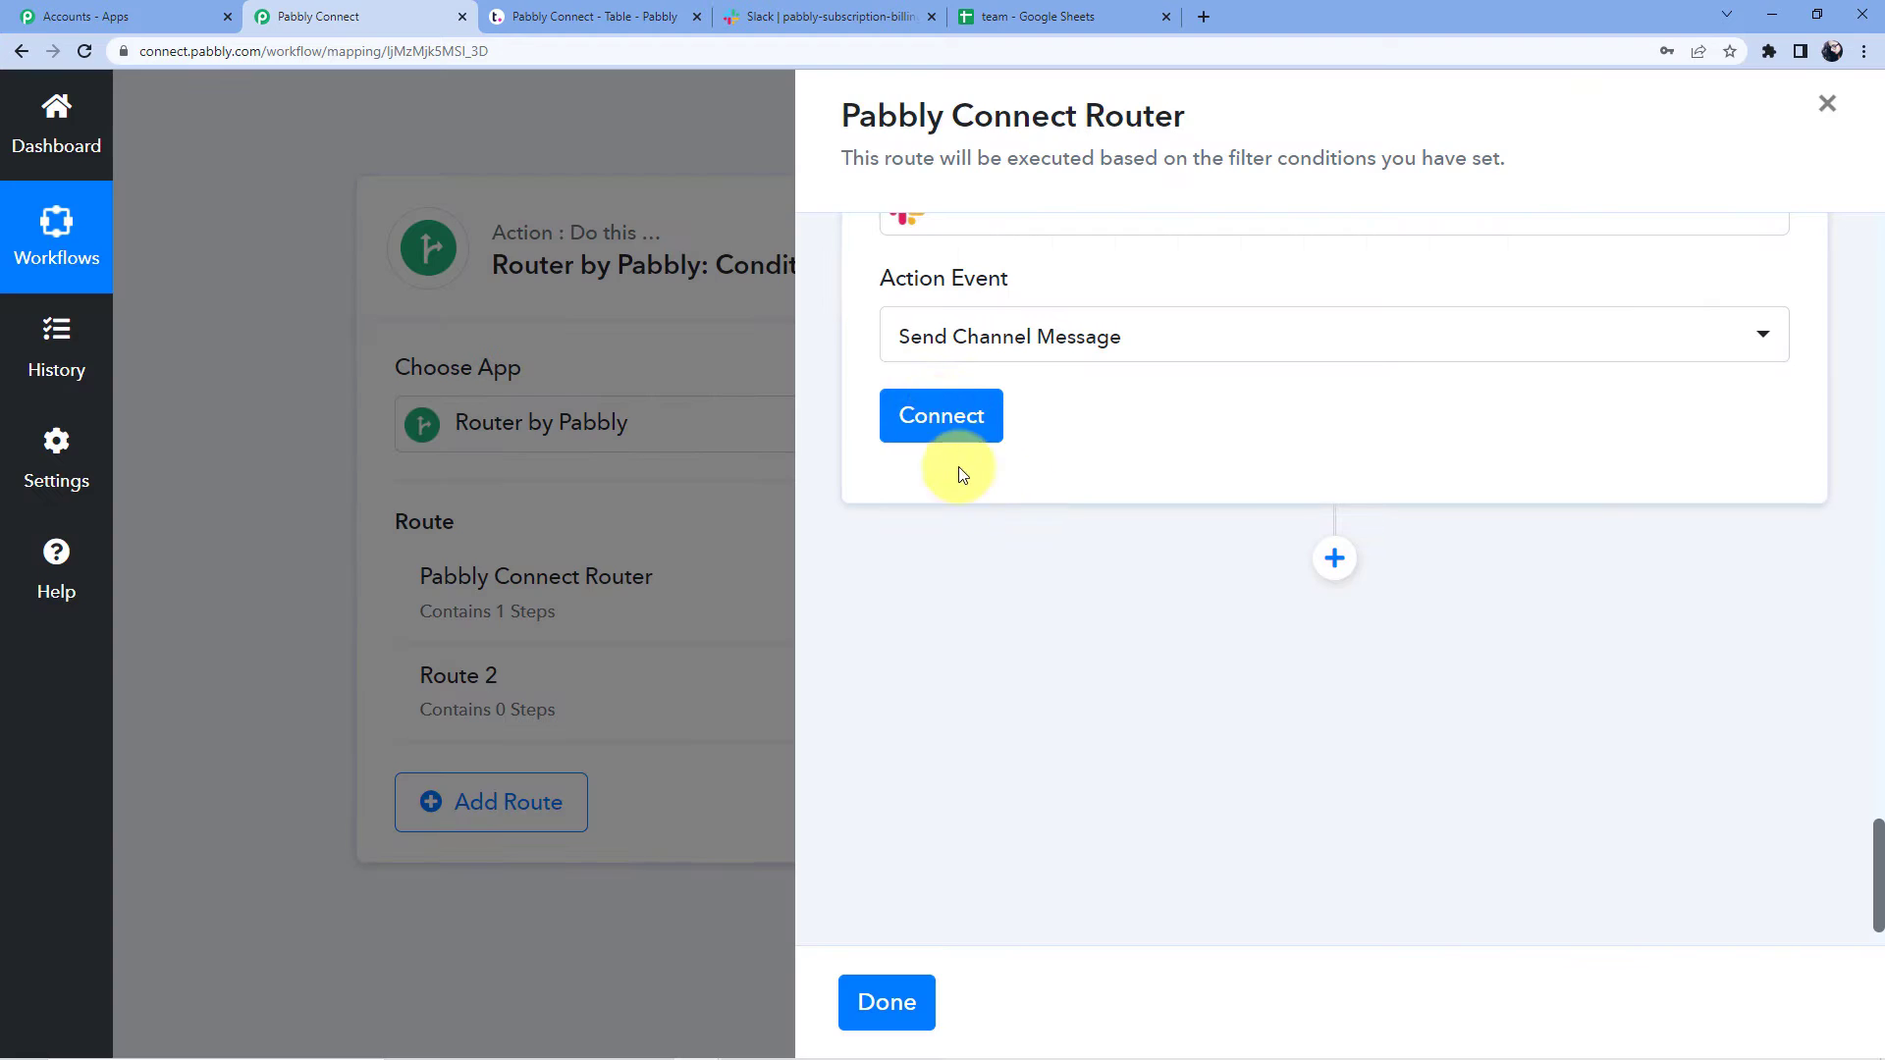
Step: Connect the Slack action through a new connection with token type user and allow access to the Pabbly workspace
click(946, 419)
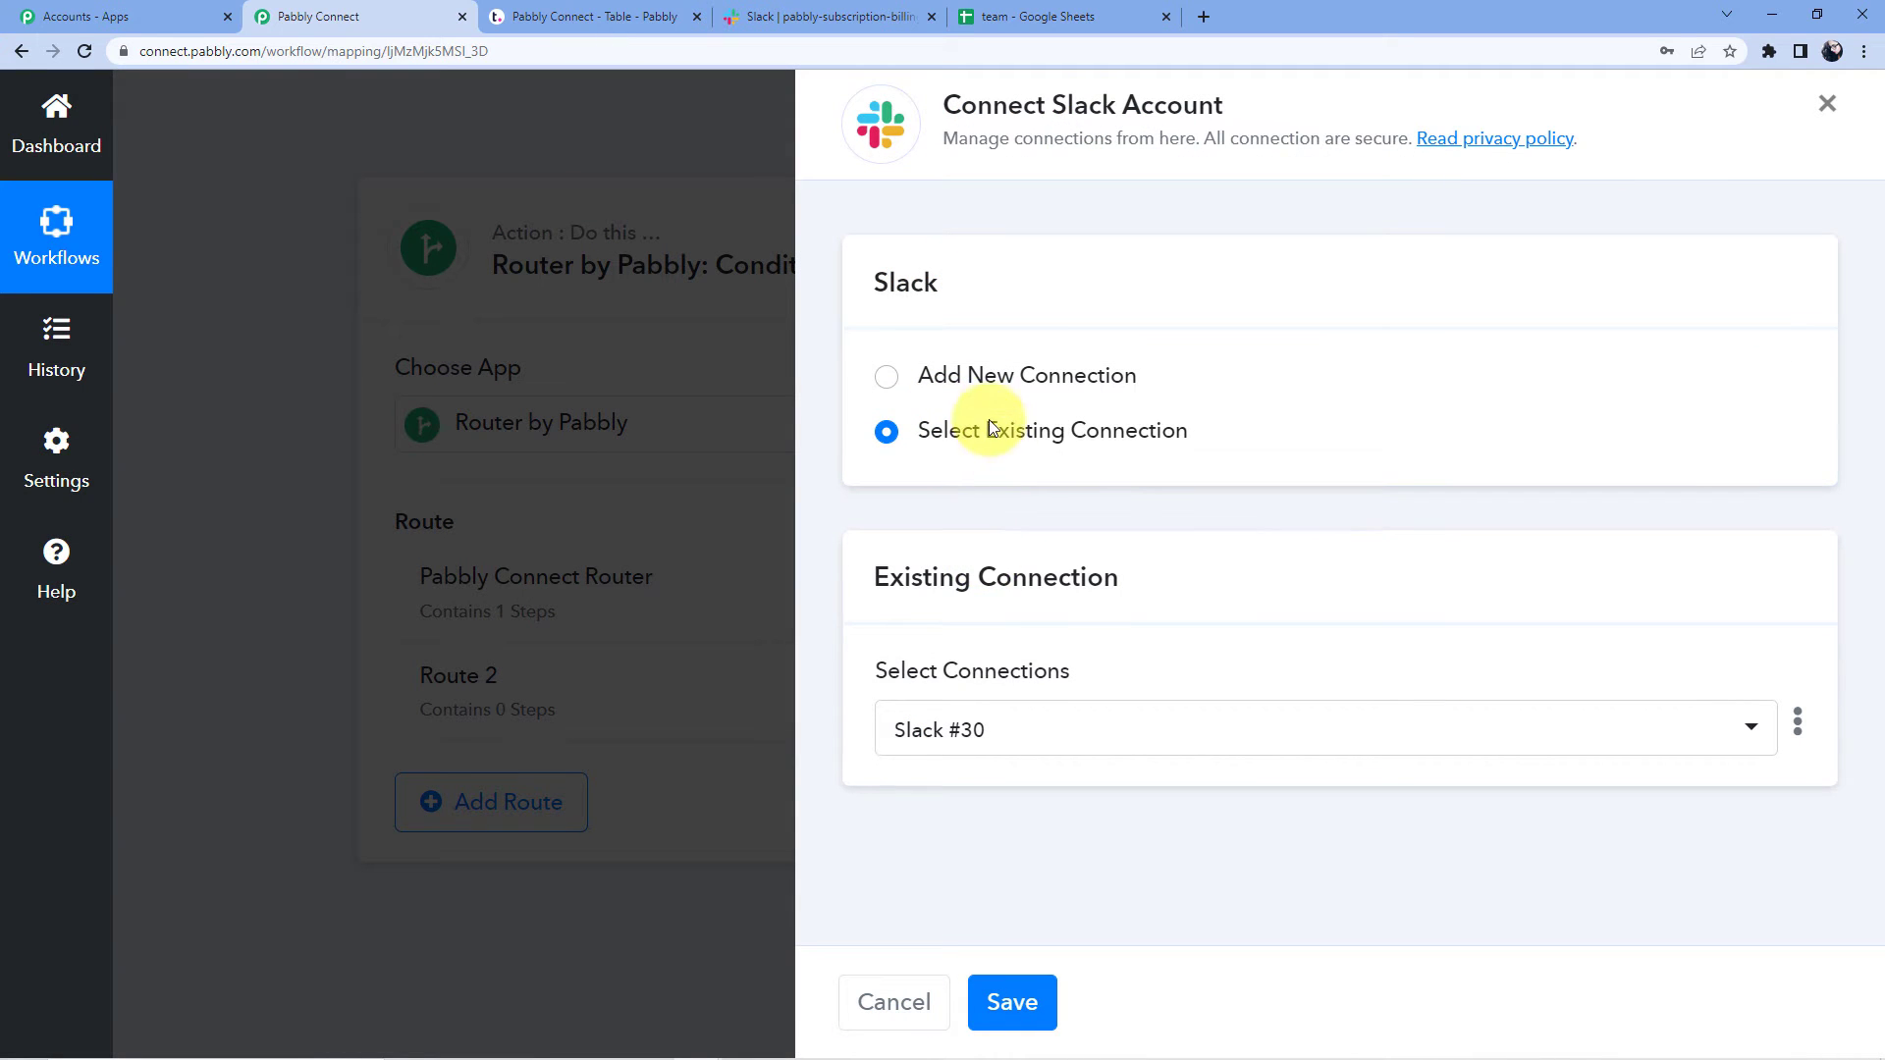
click(992, 383)
click(952, 678)
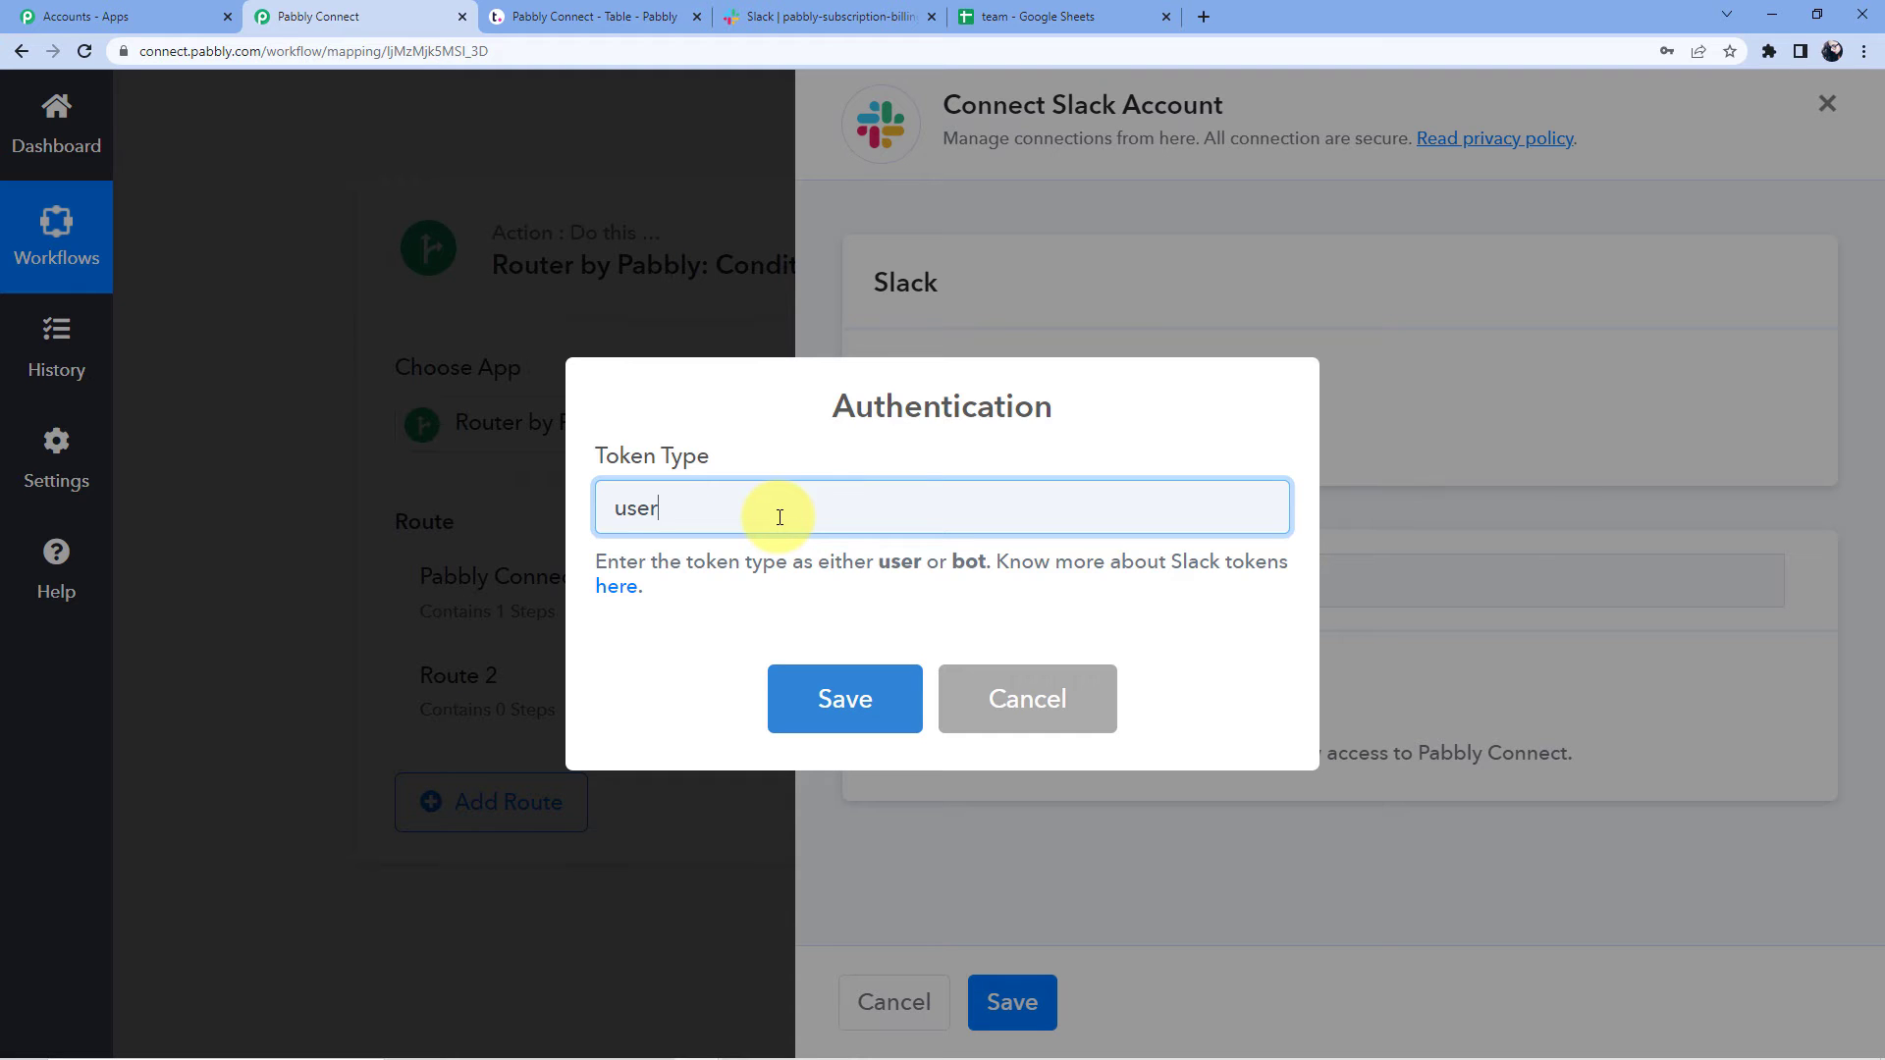
click(842, 695)
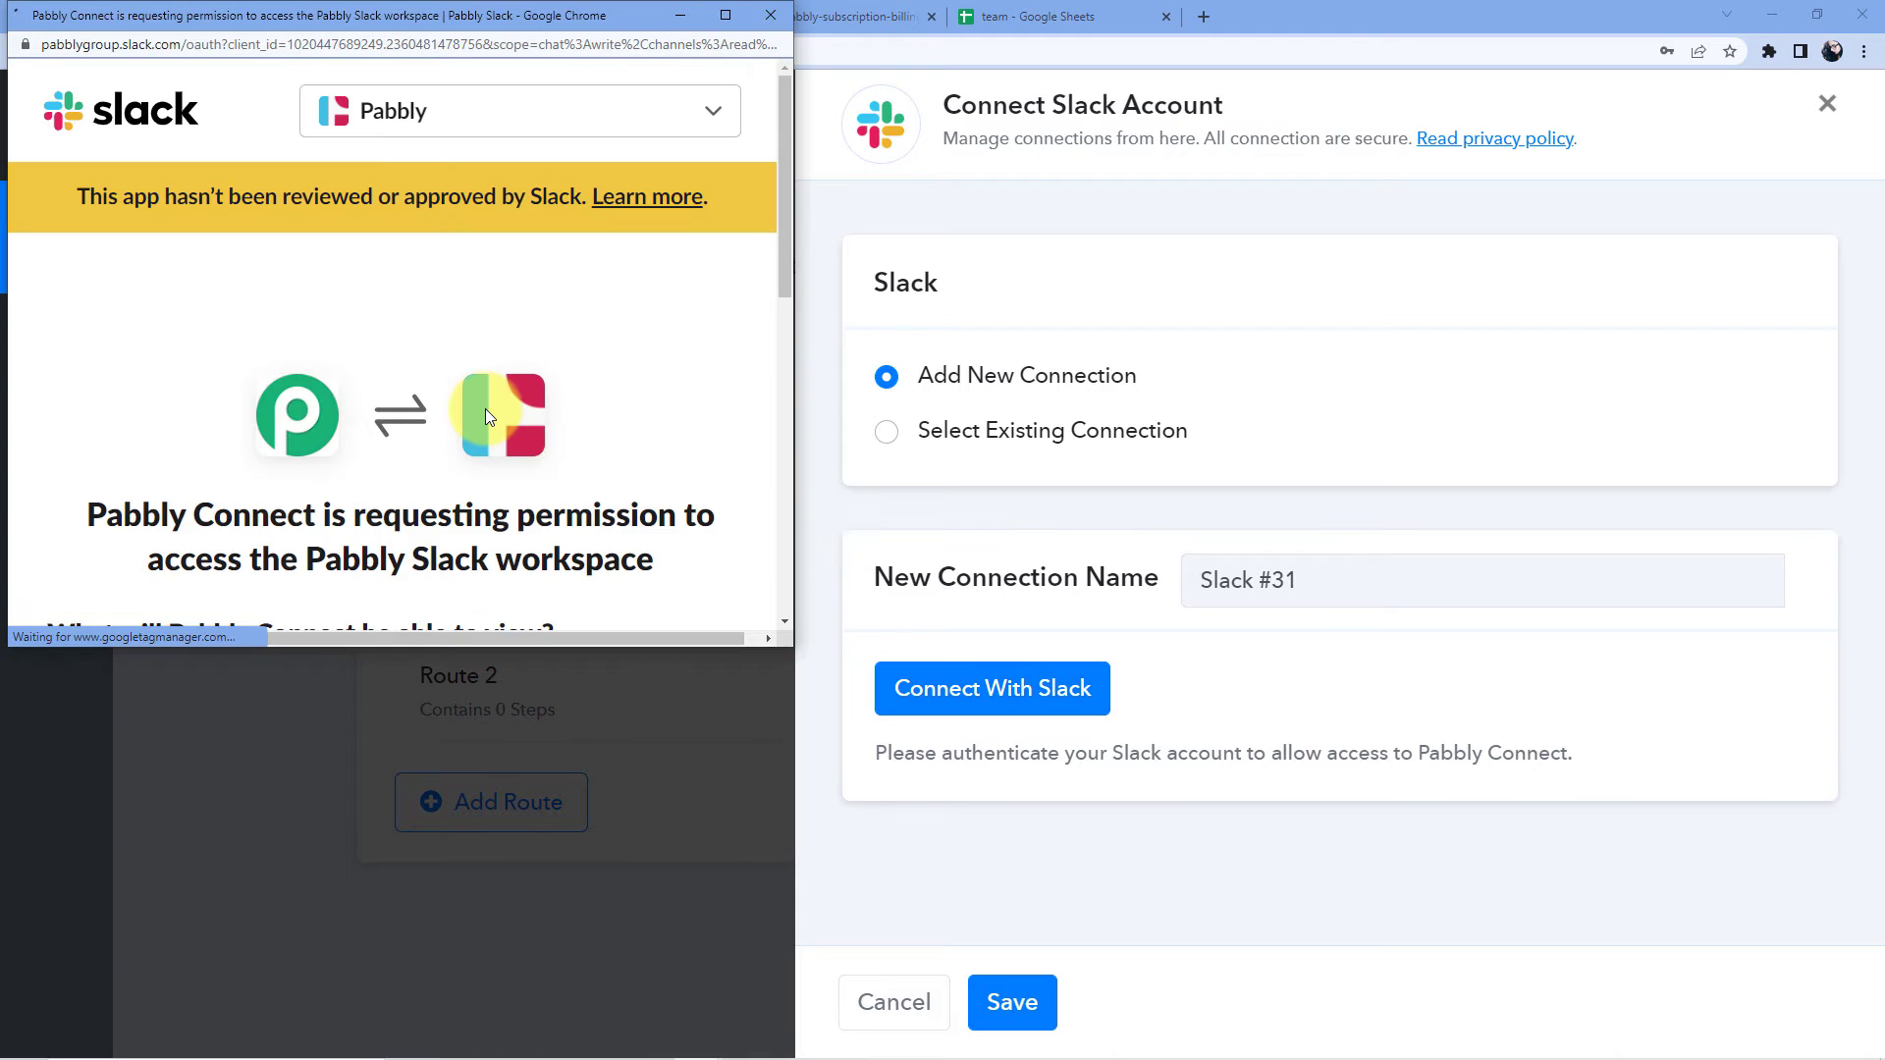
scroll(466, 403, down, 5)
scroll(464, 403, down, 5)
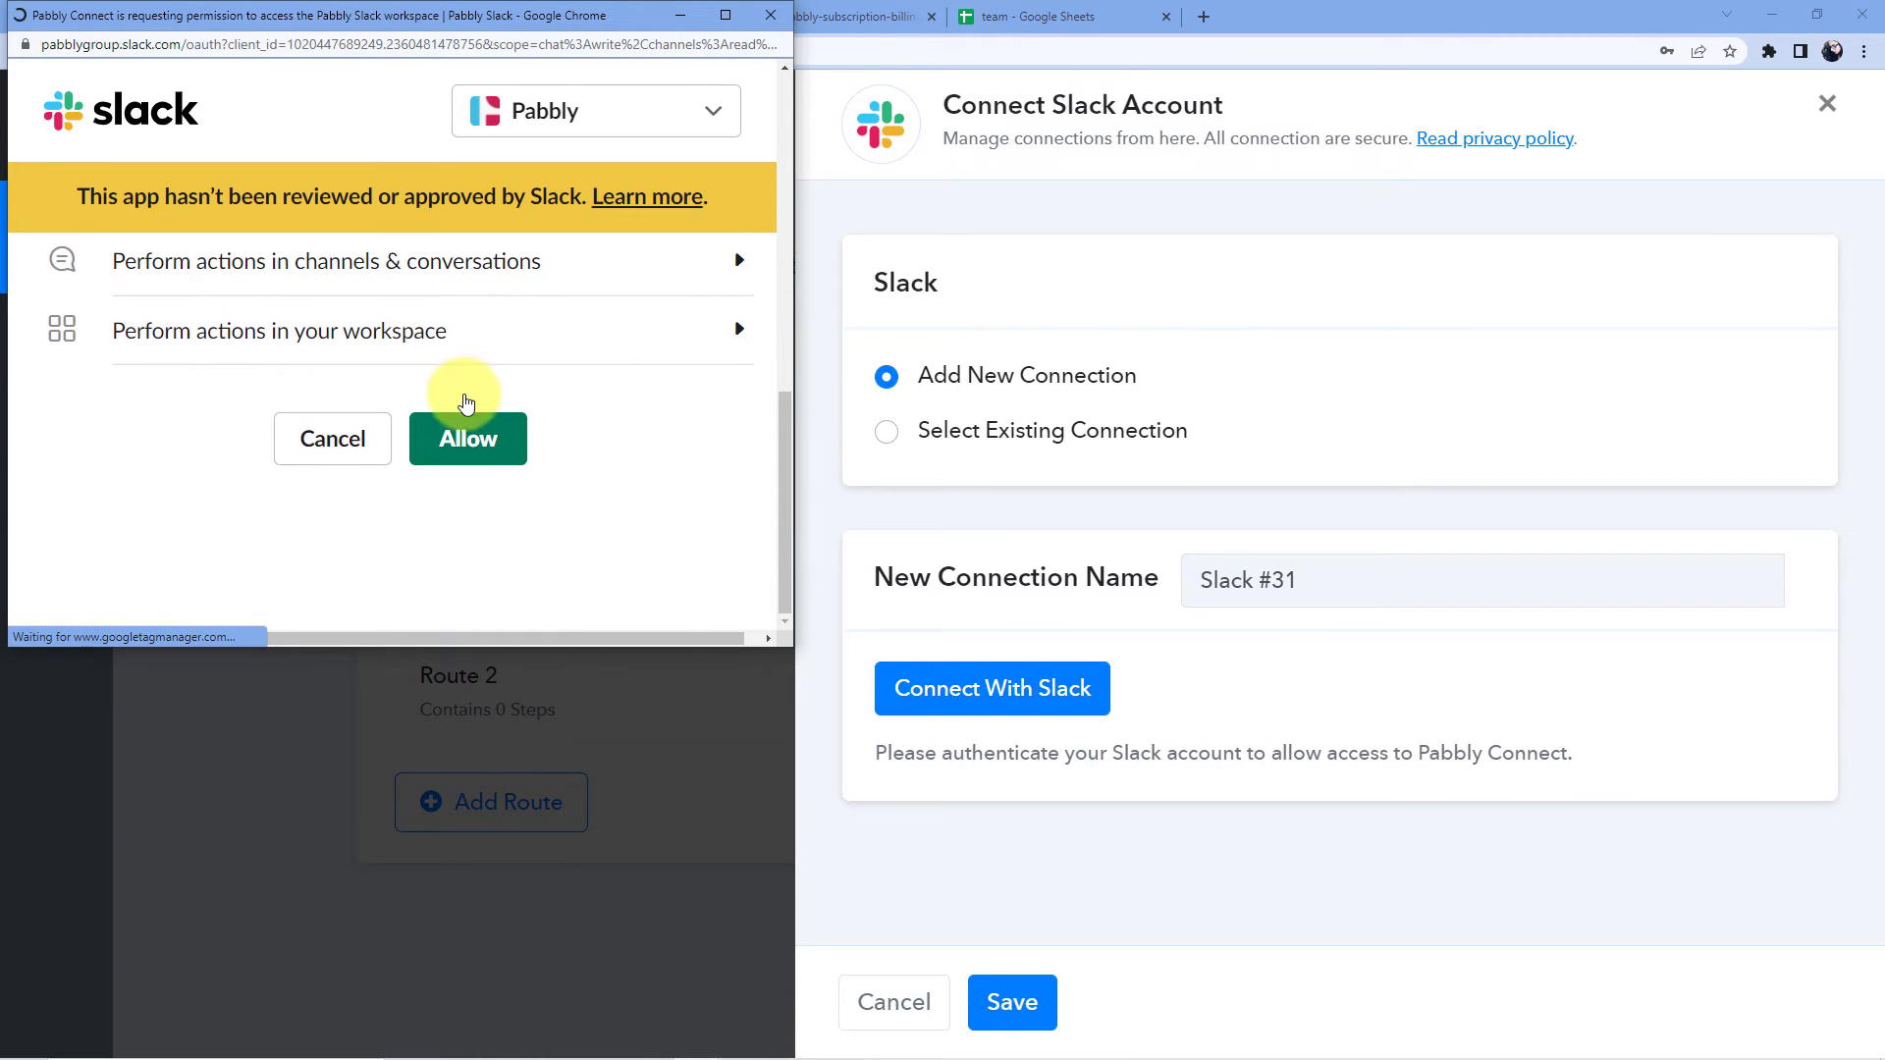
click(488, 451)
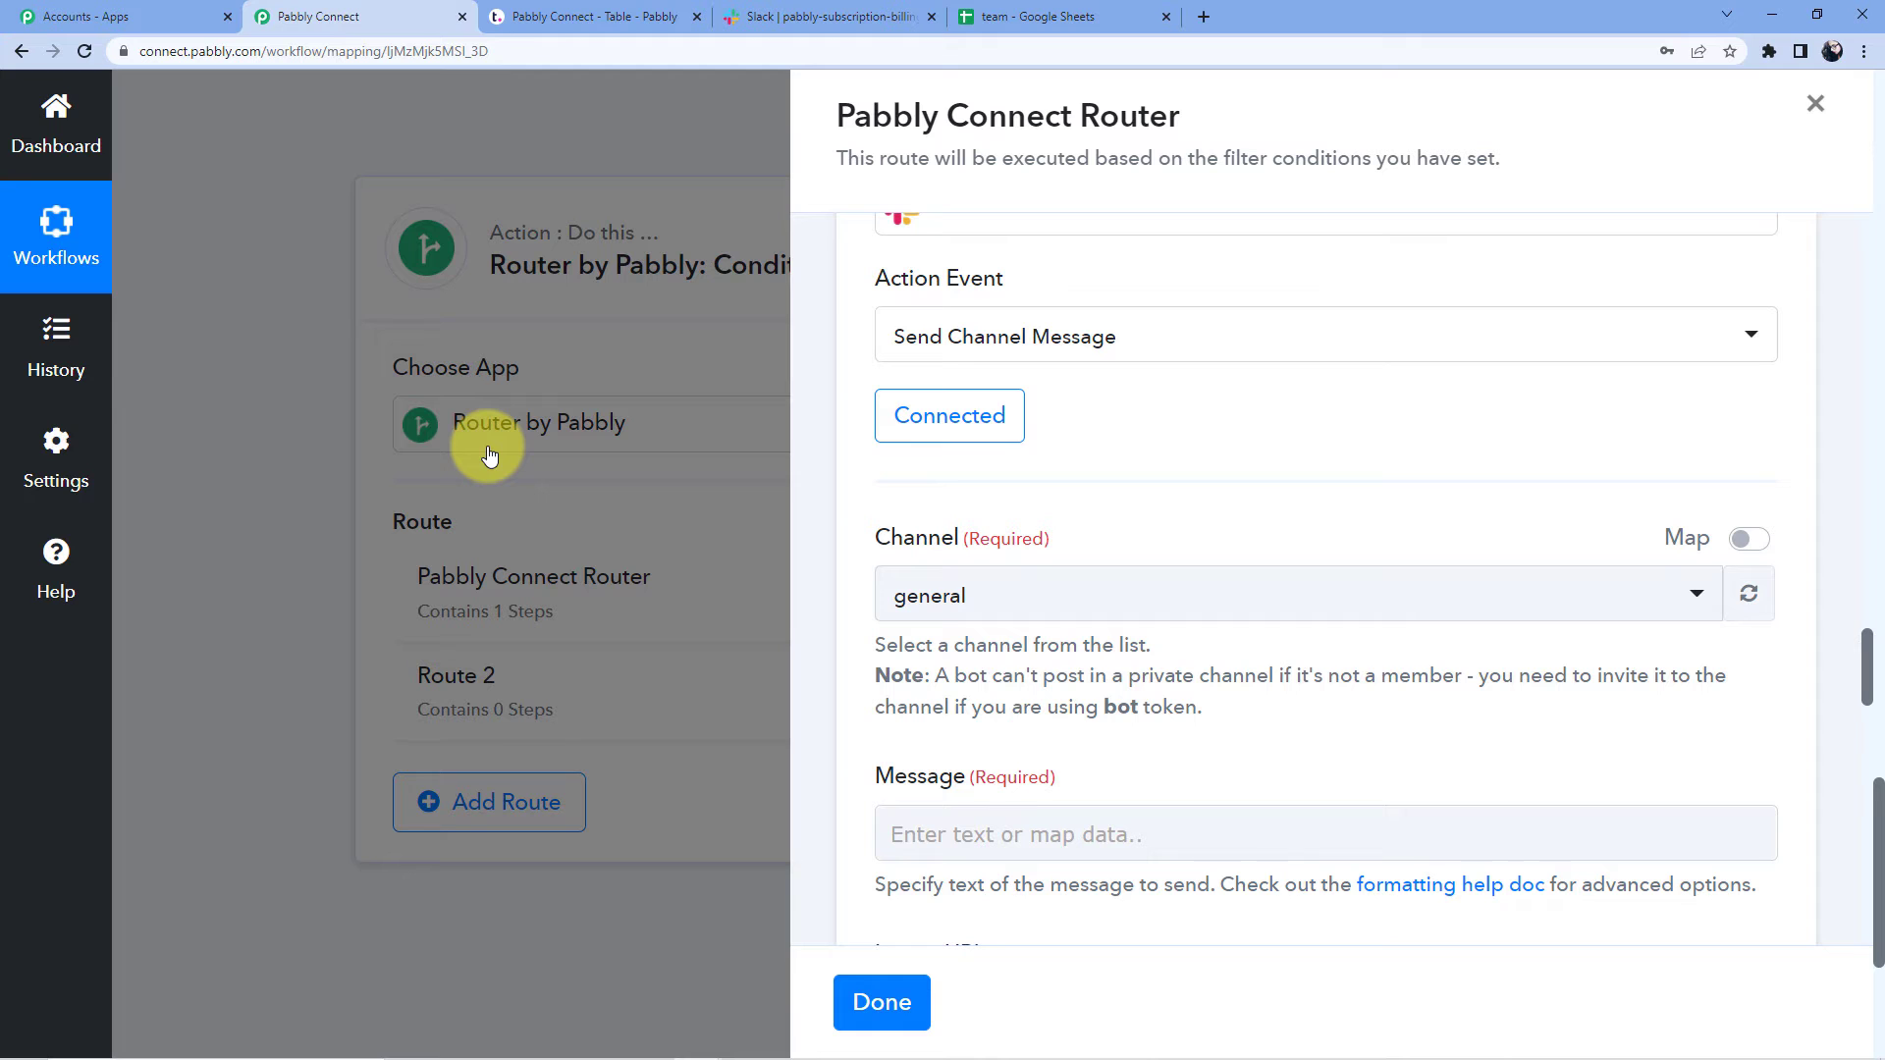
Step: Check pabbly-connect-channel in Slack and the Teamwork project, then set the Slack action's channel to pabbly-connect-channel in Pabbly Connect
scroll(1249, 449, down, 2)
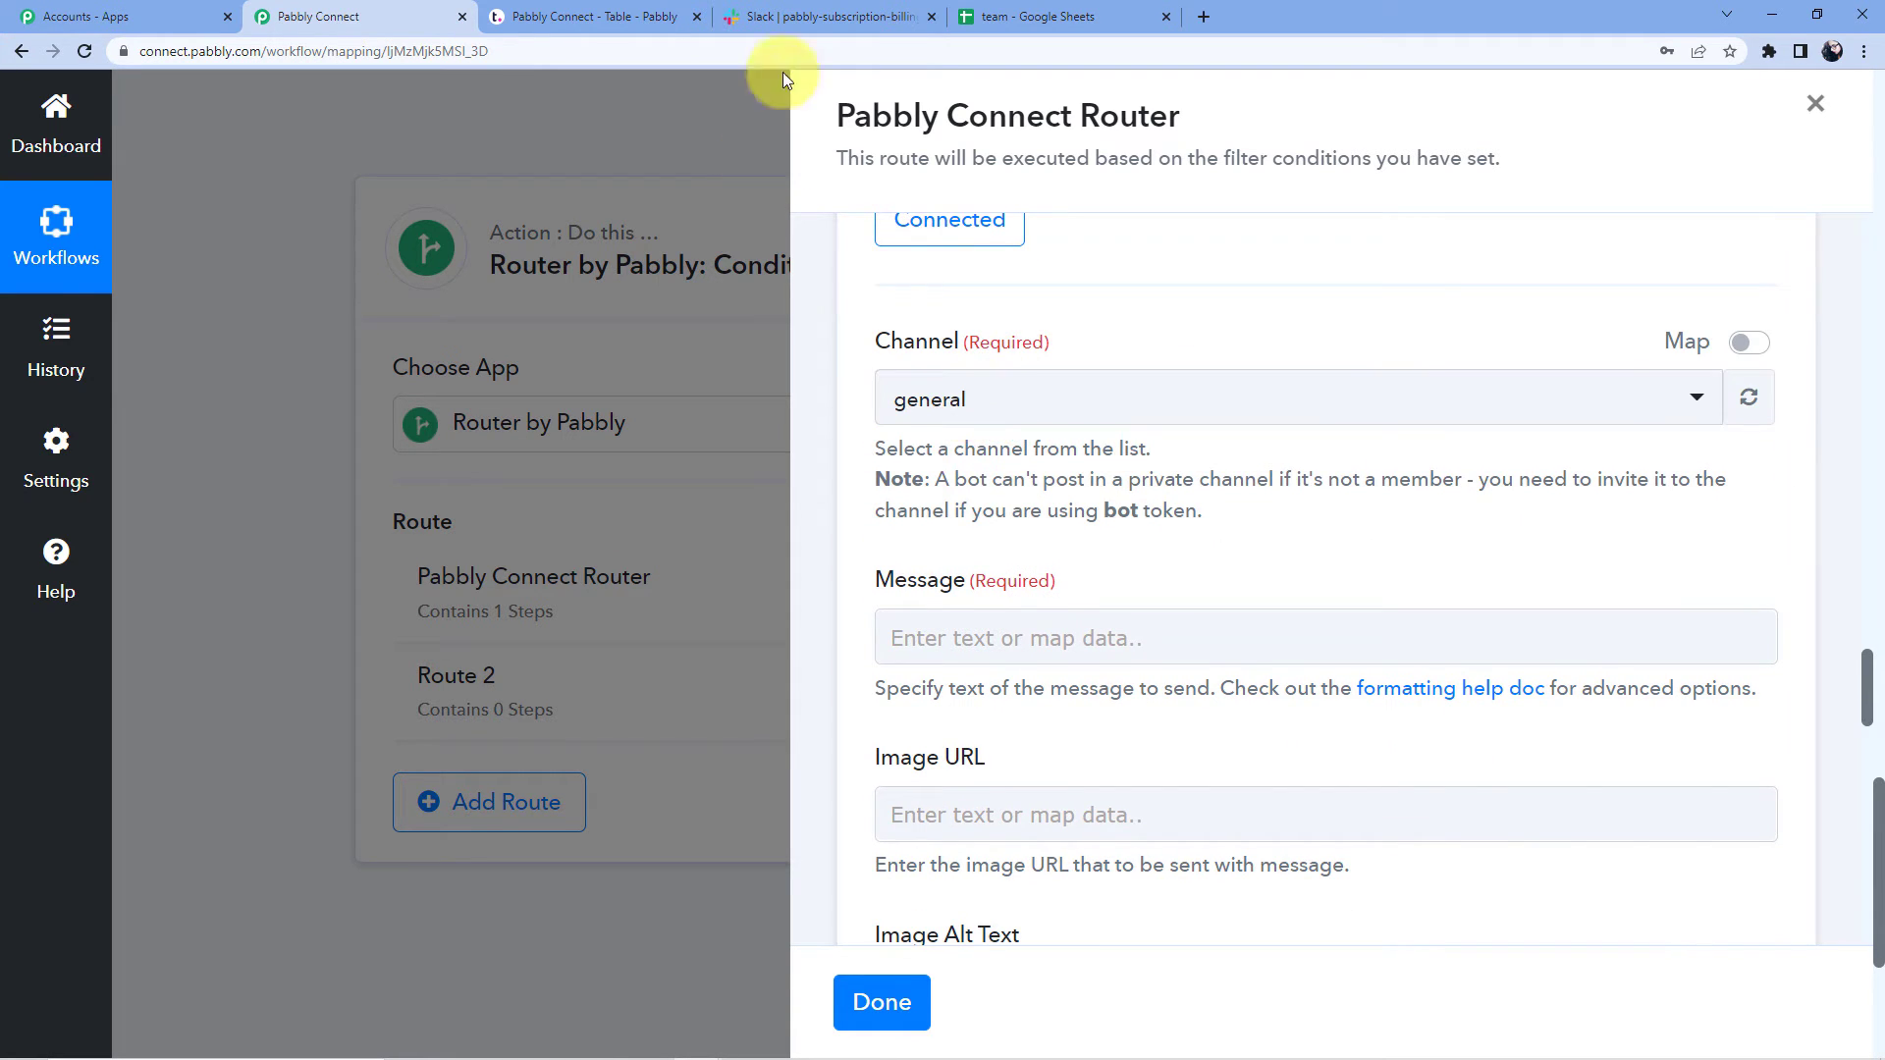
click(820, 16)
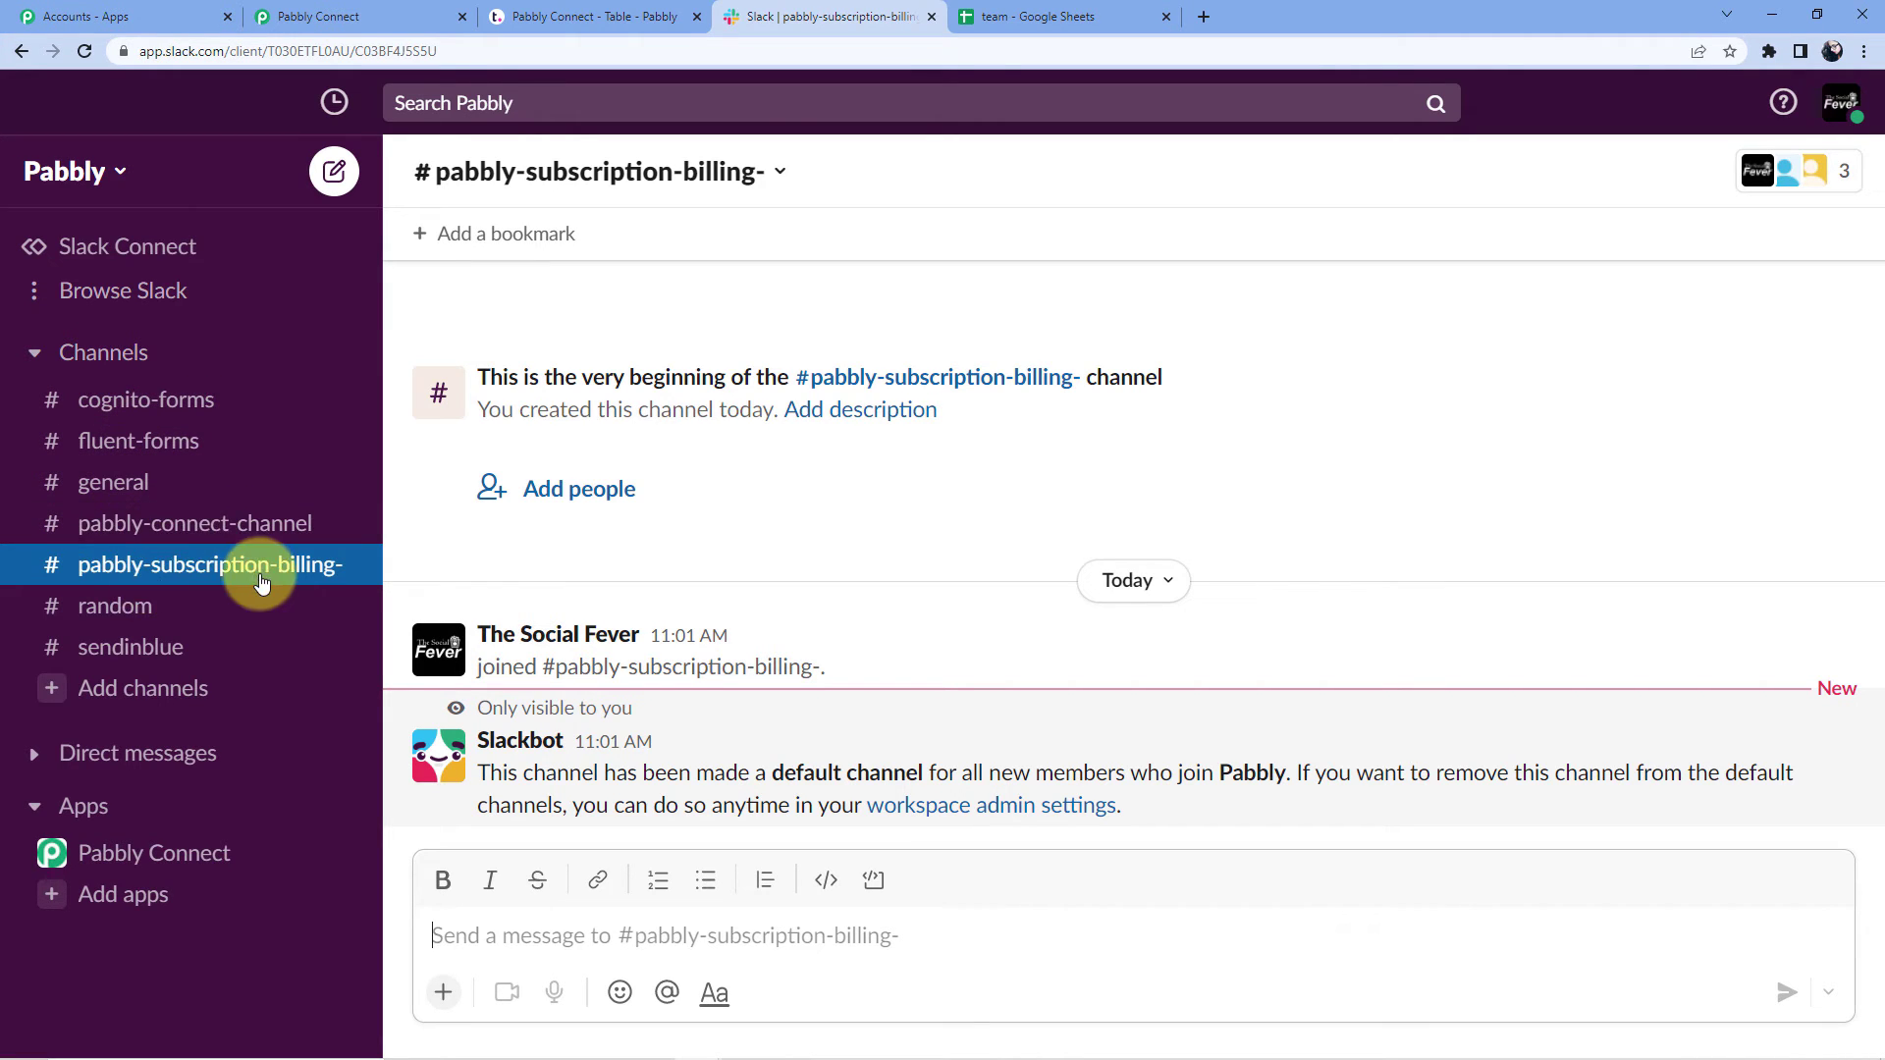
click(191, 520)
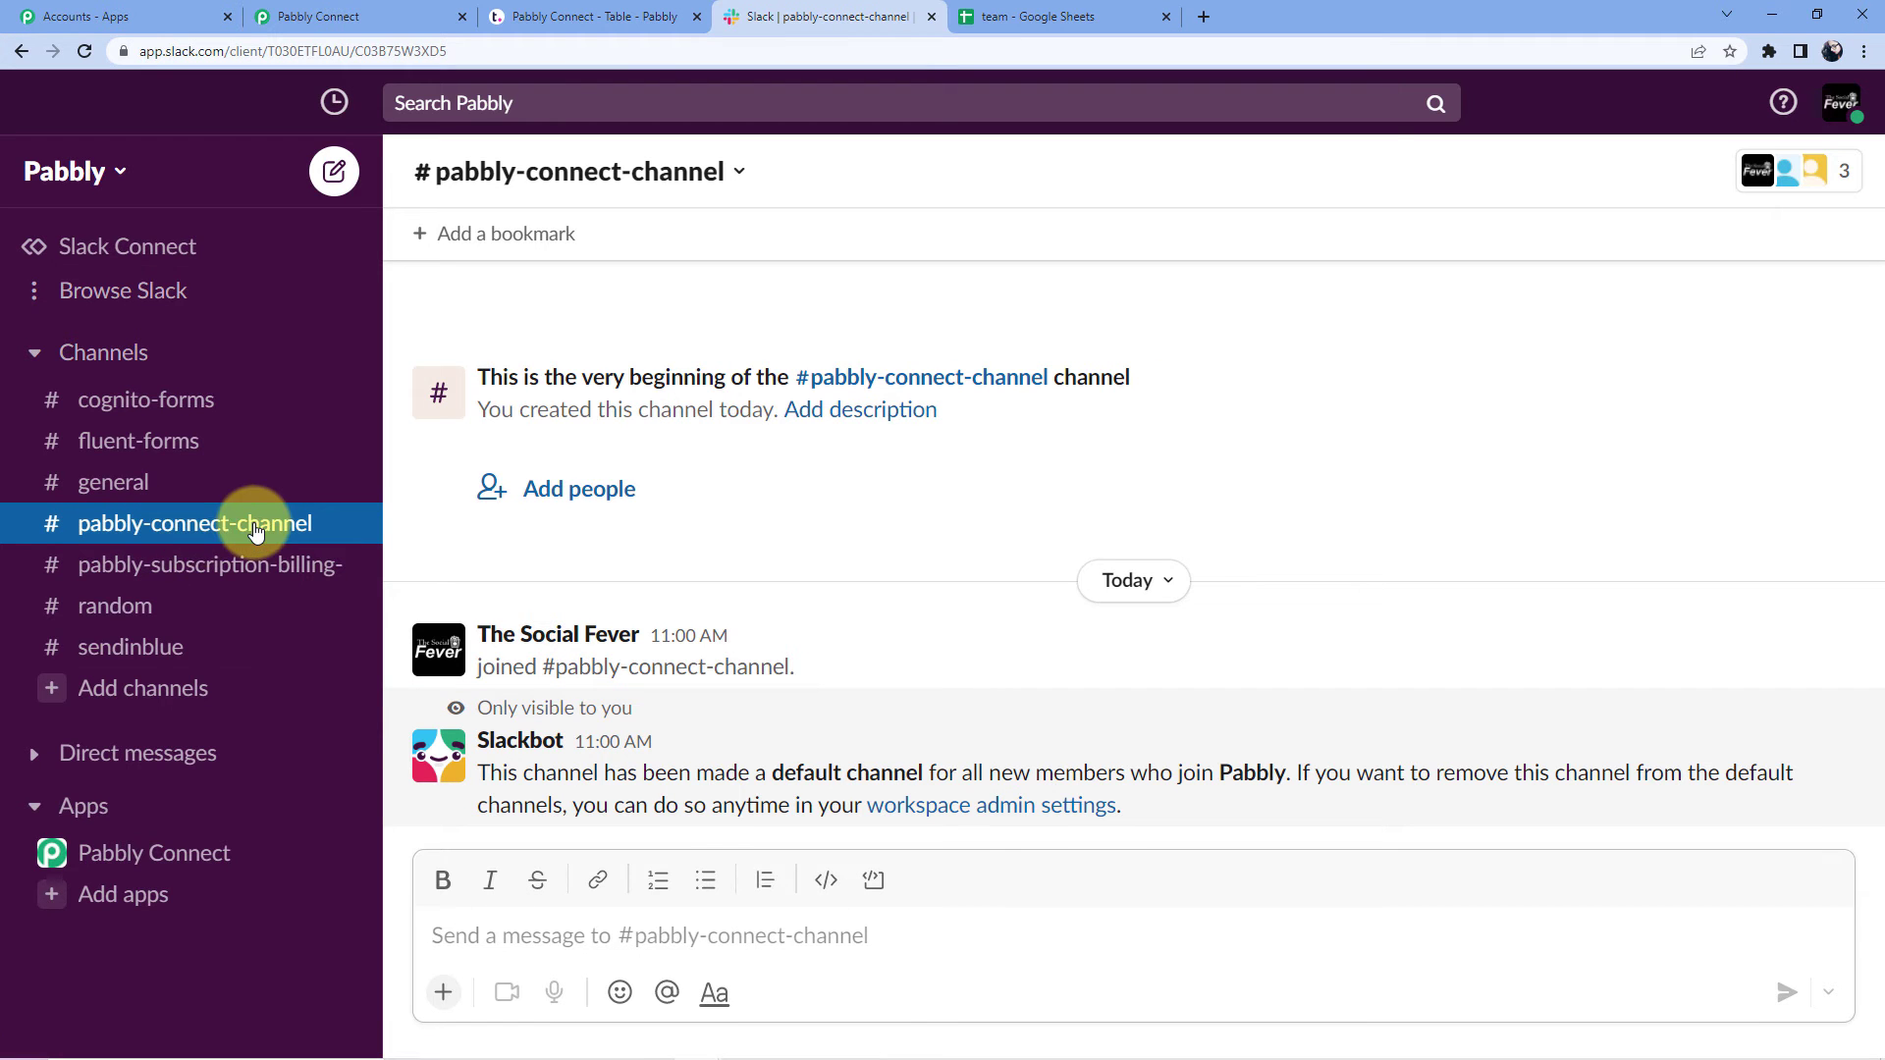
click(605, 16)
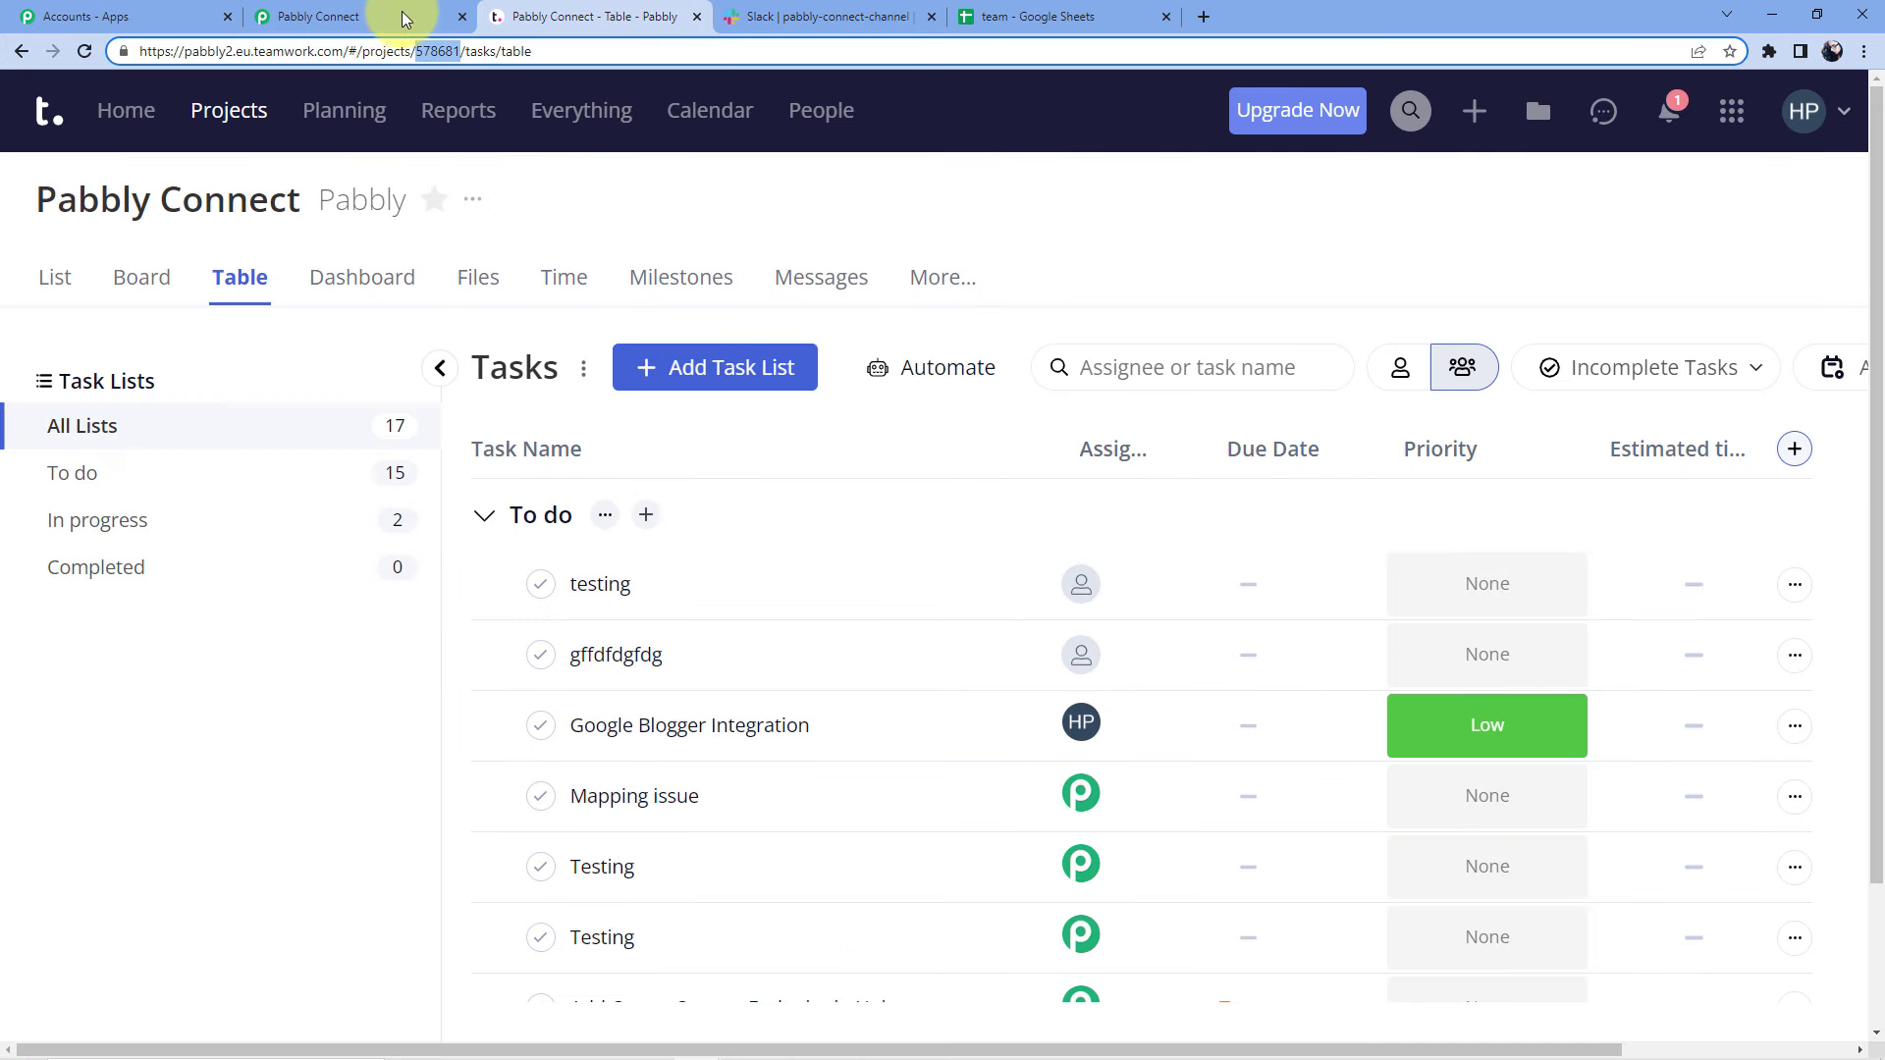
click(404, 20)
click(989, 430)
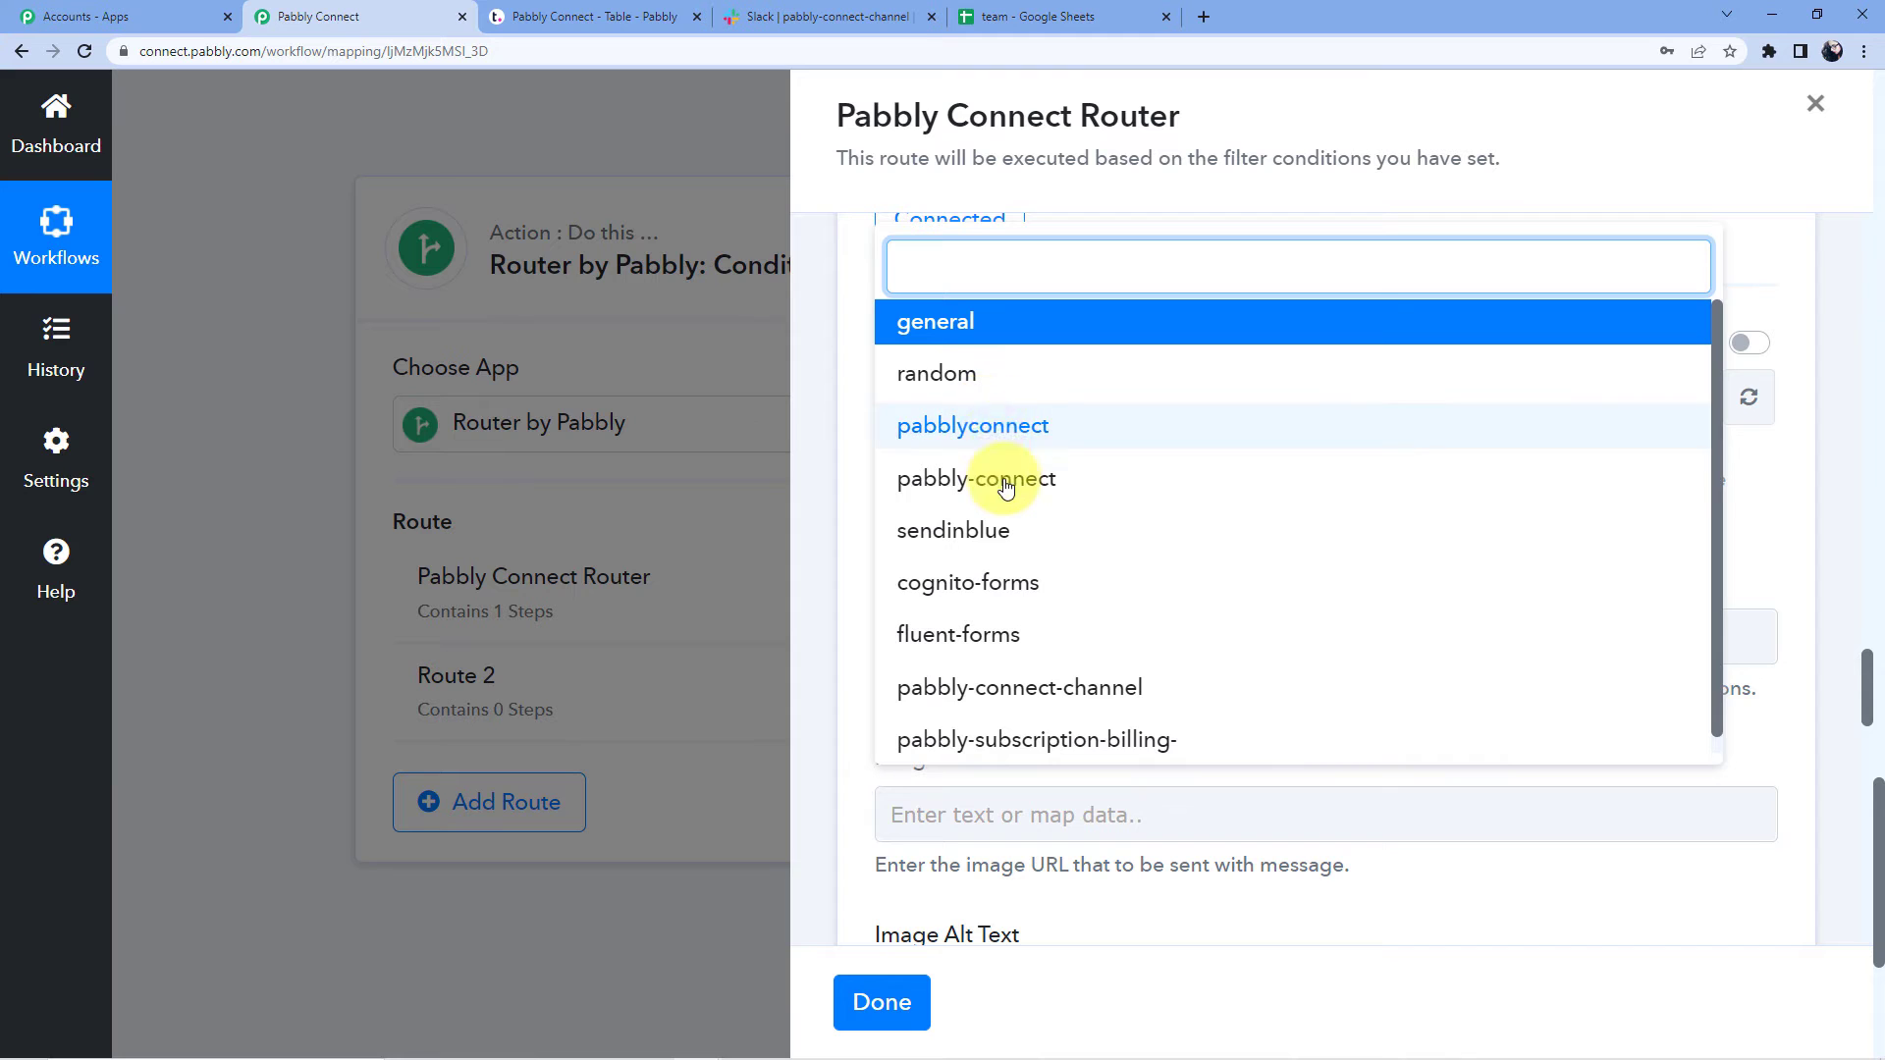
click(1052, 698)
Step: Map the Slack message to the Message Subject from the Teamwork New Message step
scroll(1154, 543, down, 3)
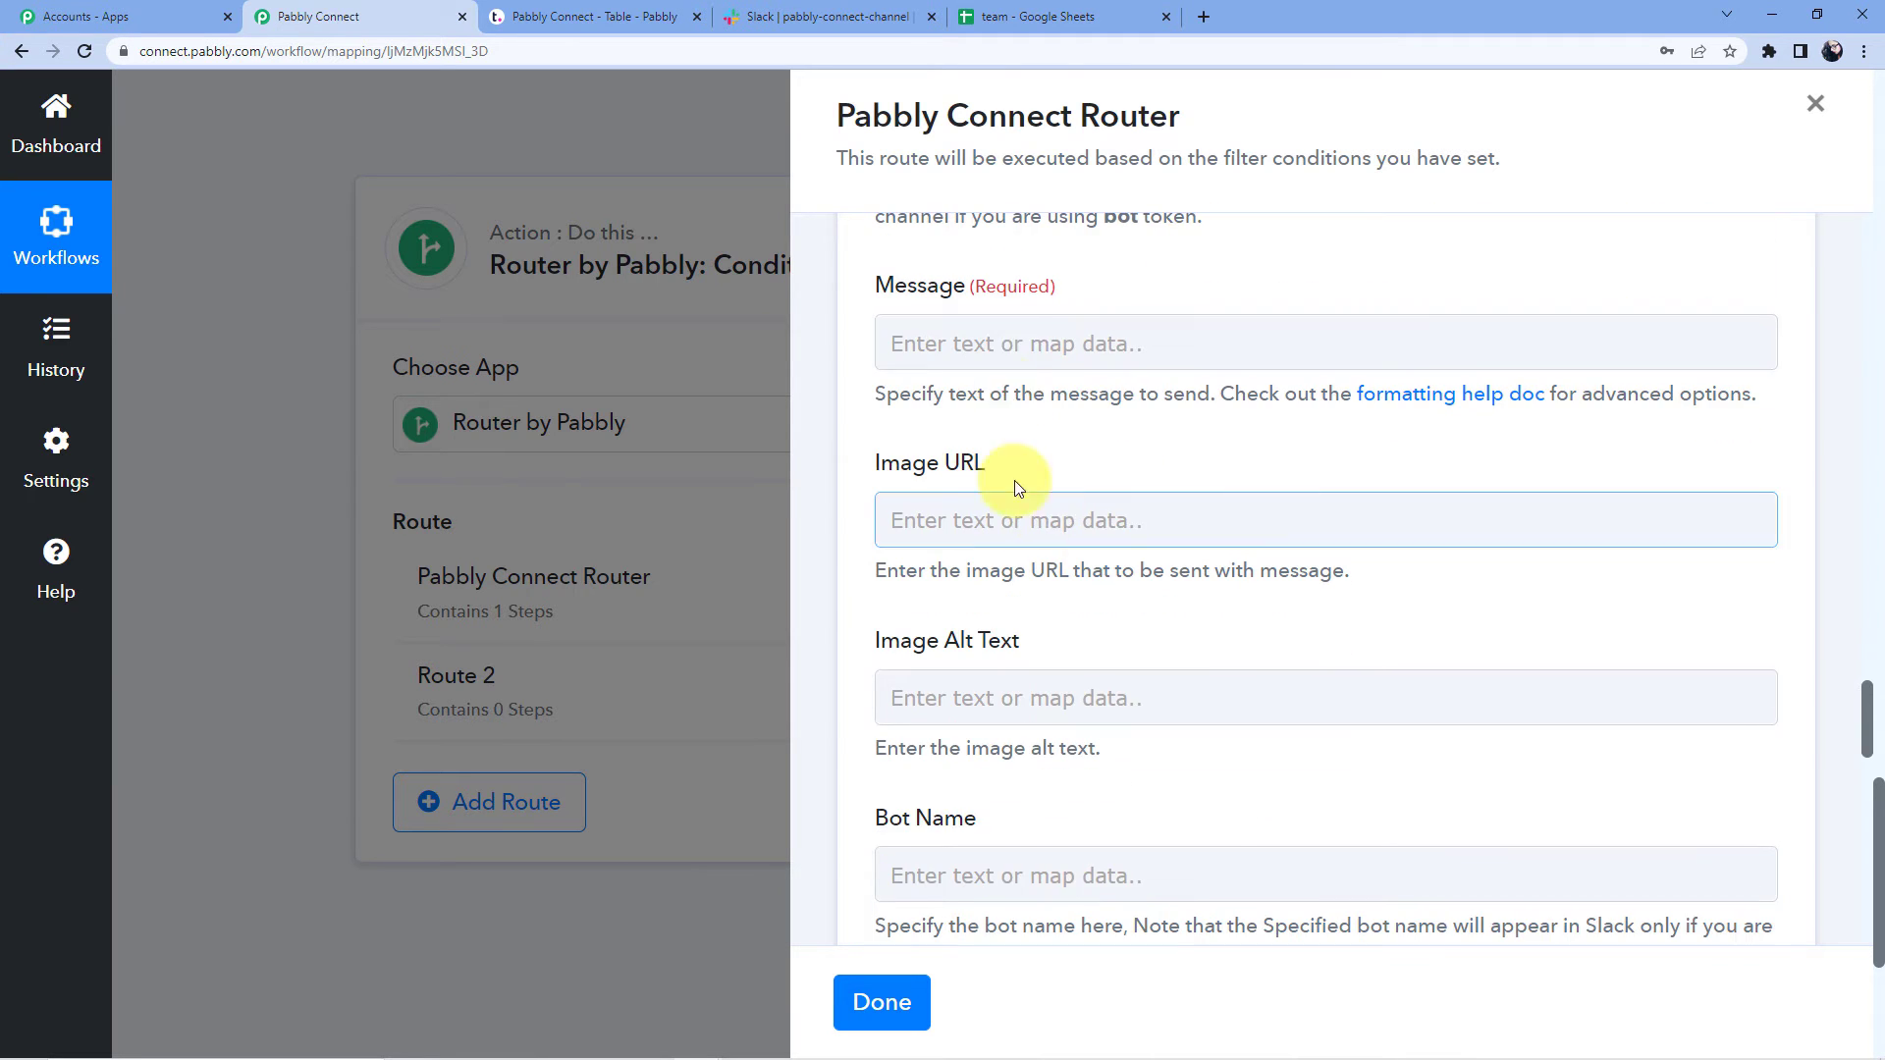
click(1023, 362)
click(1103, 455)
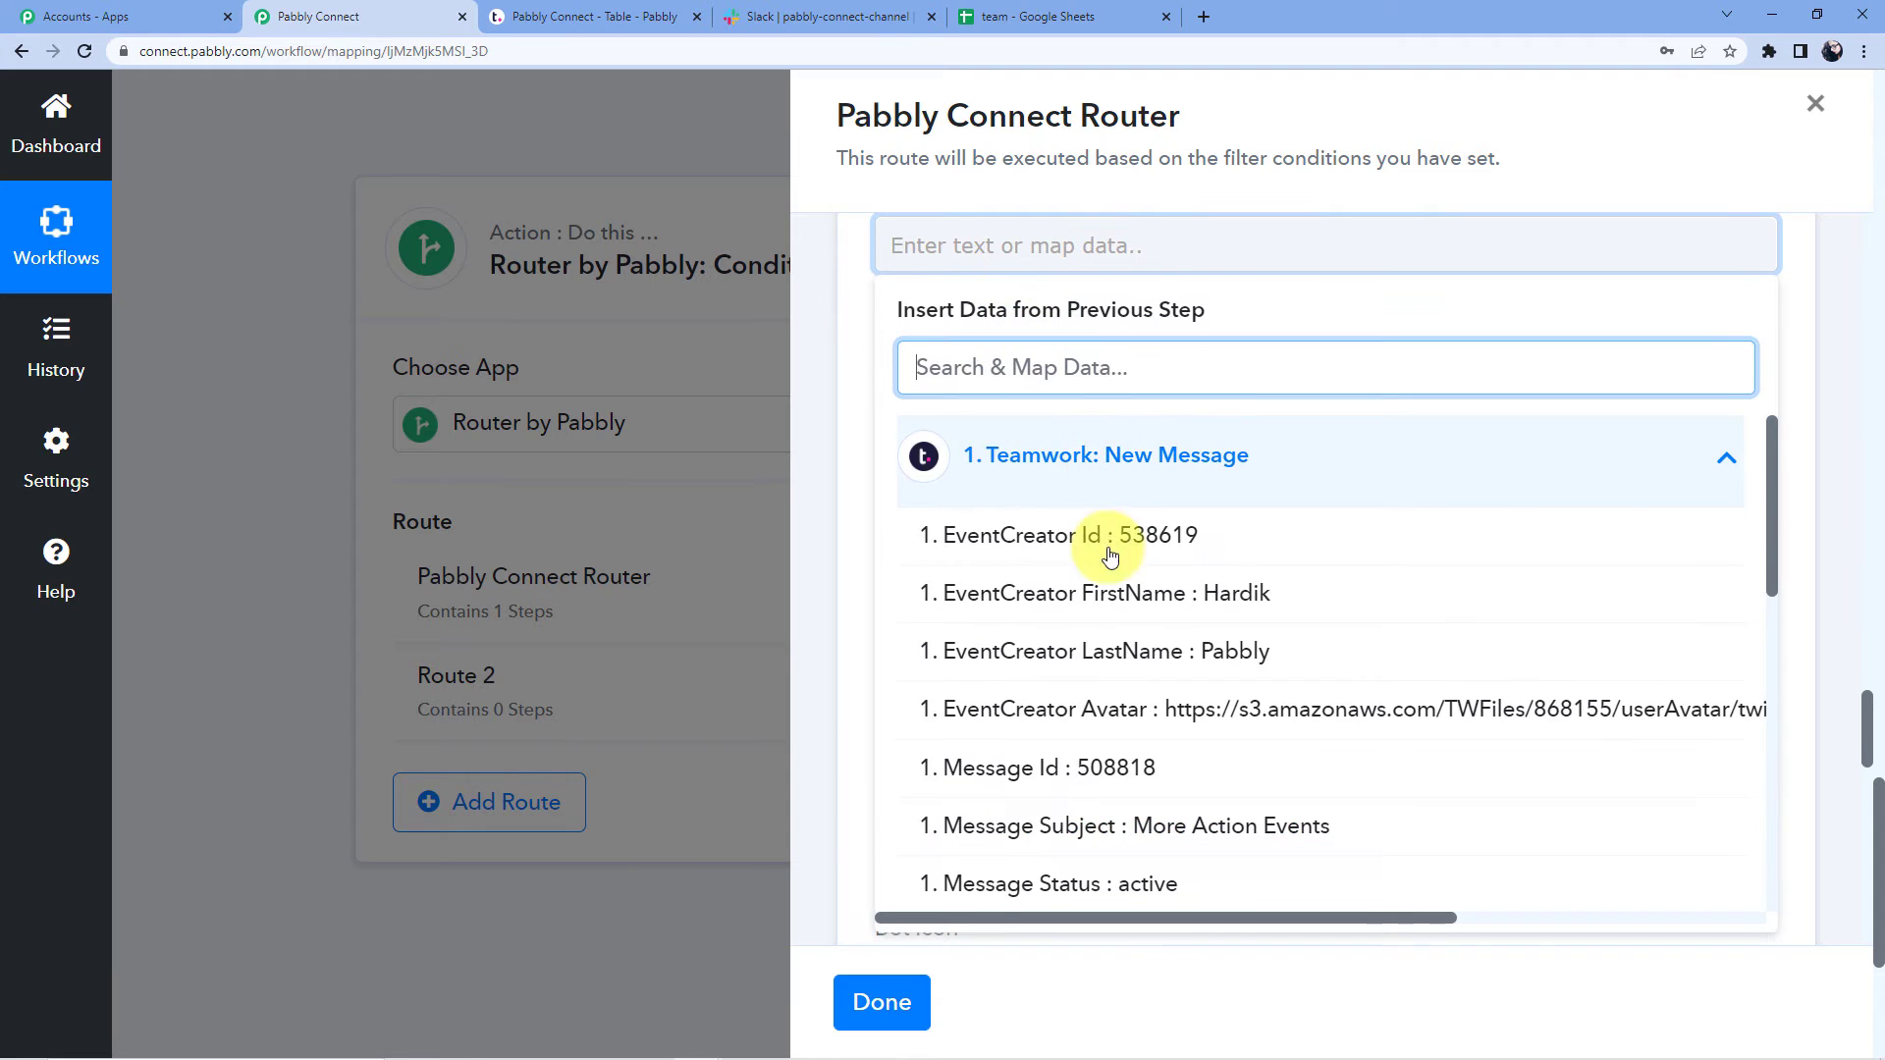
scroll(1134, 631, down, 3)
click(1194, 534)
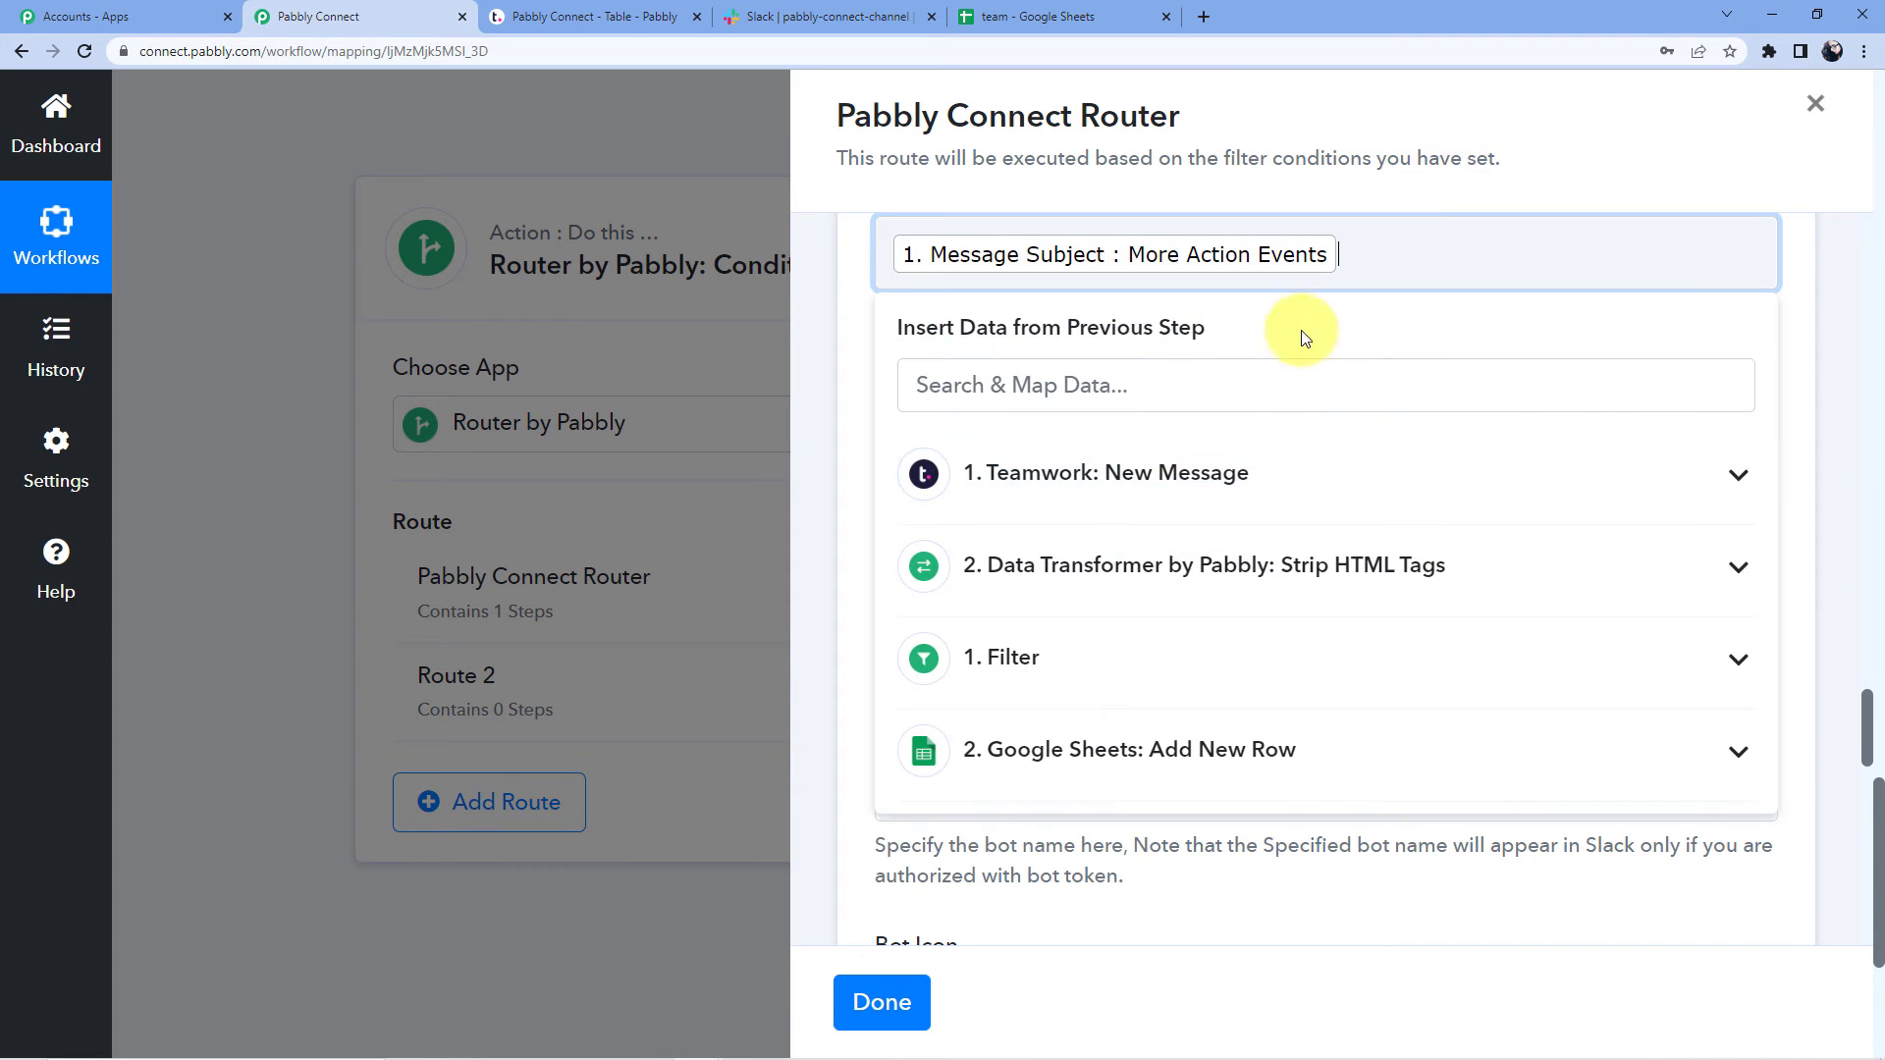
key(Return)
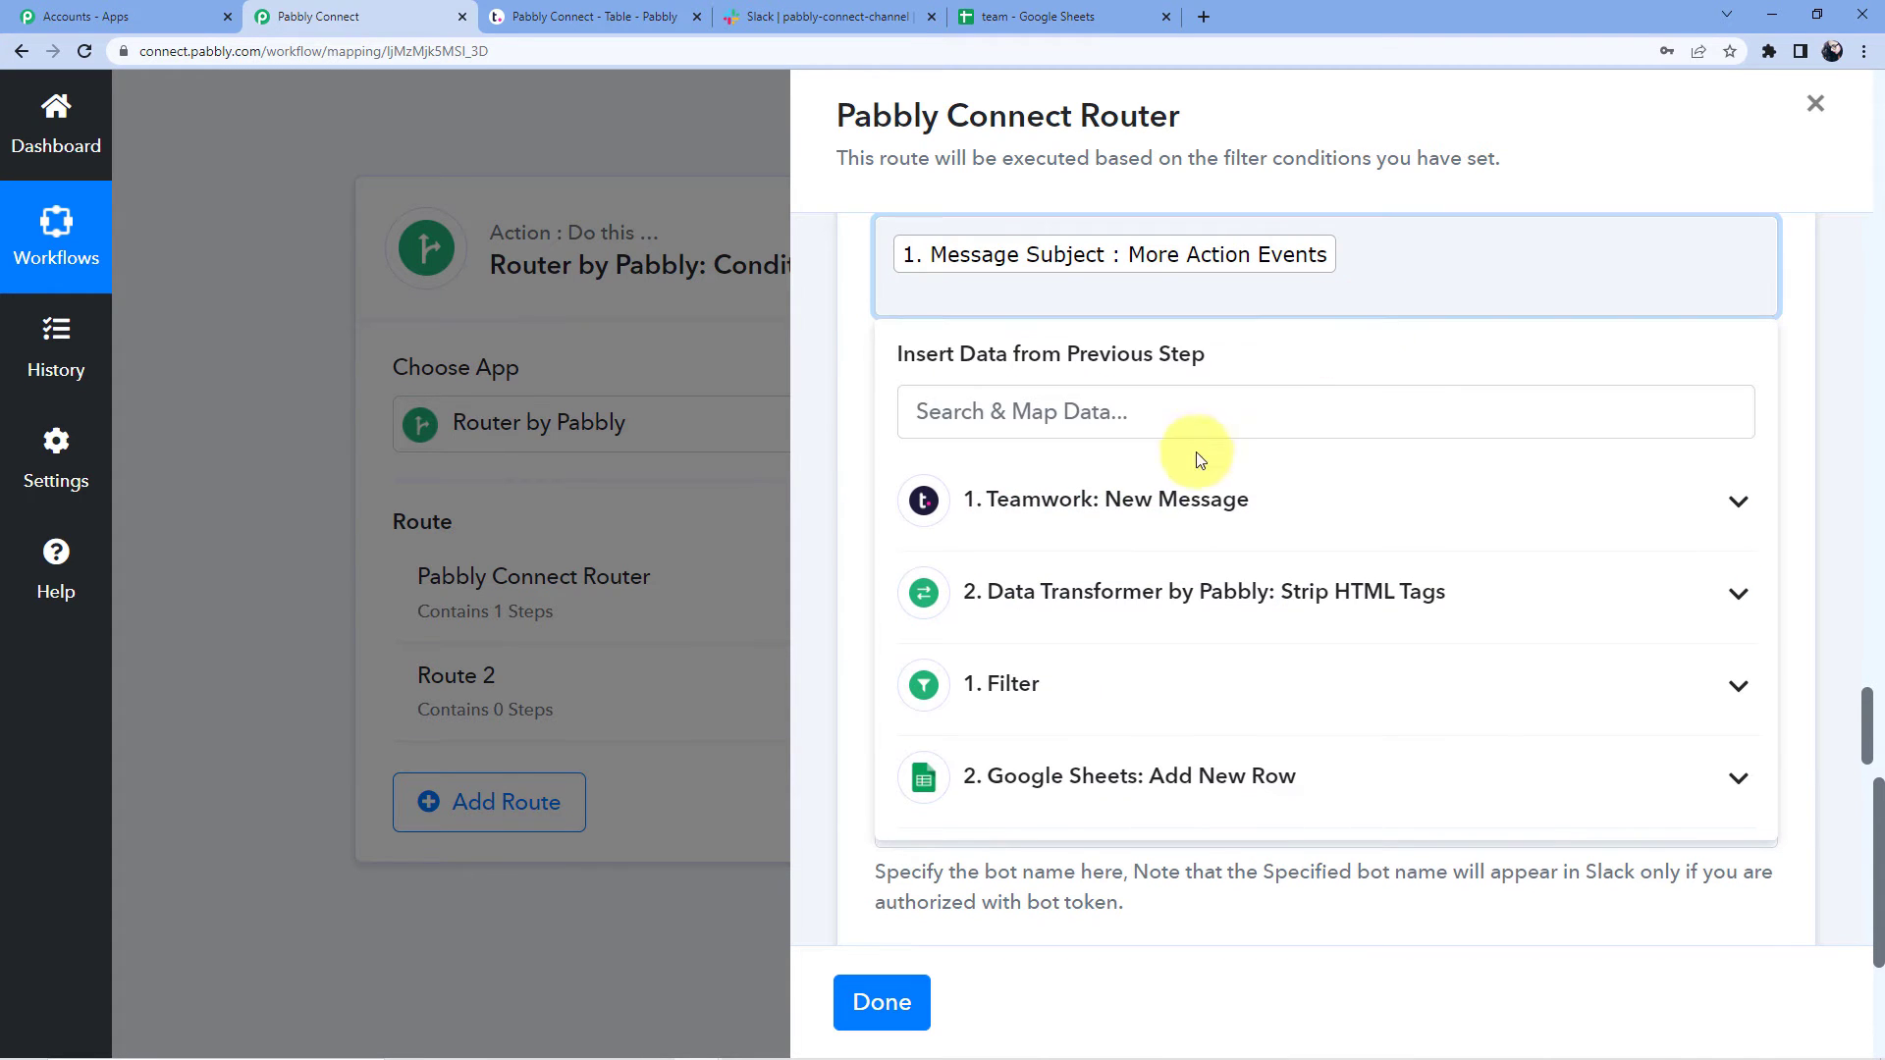
click(1081, 516)
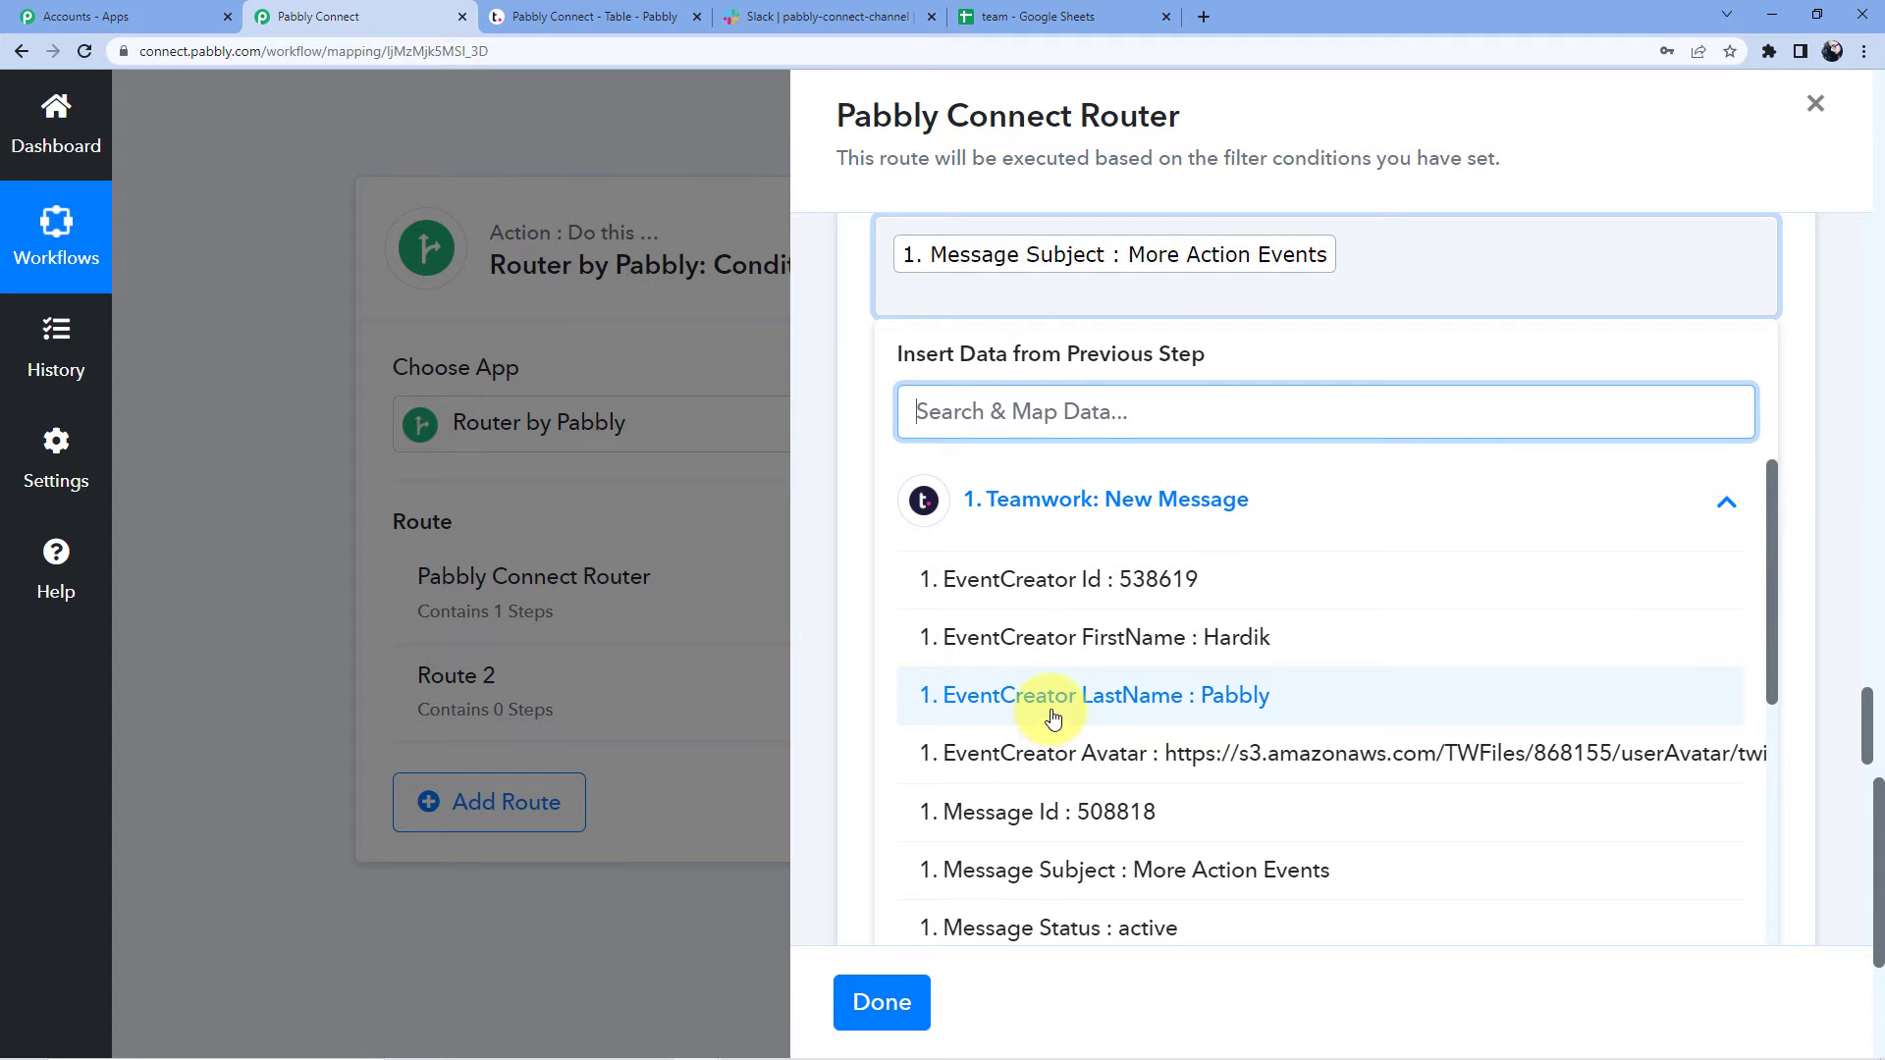
scroll(1054, 716, down, 4)
scroll(1066, 709, up, 2)
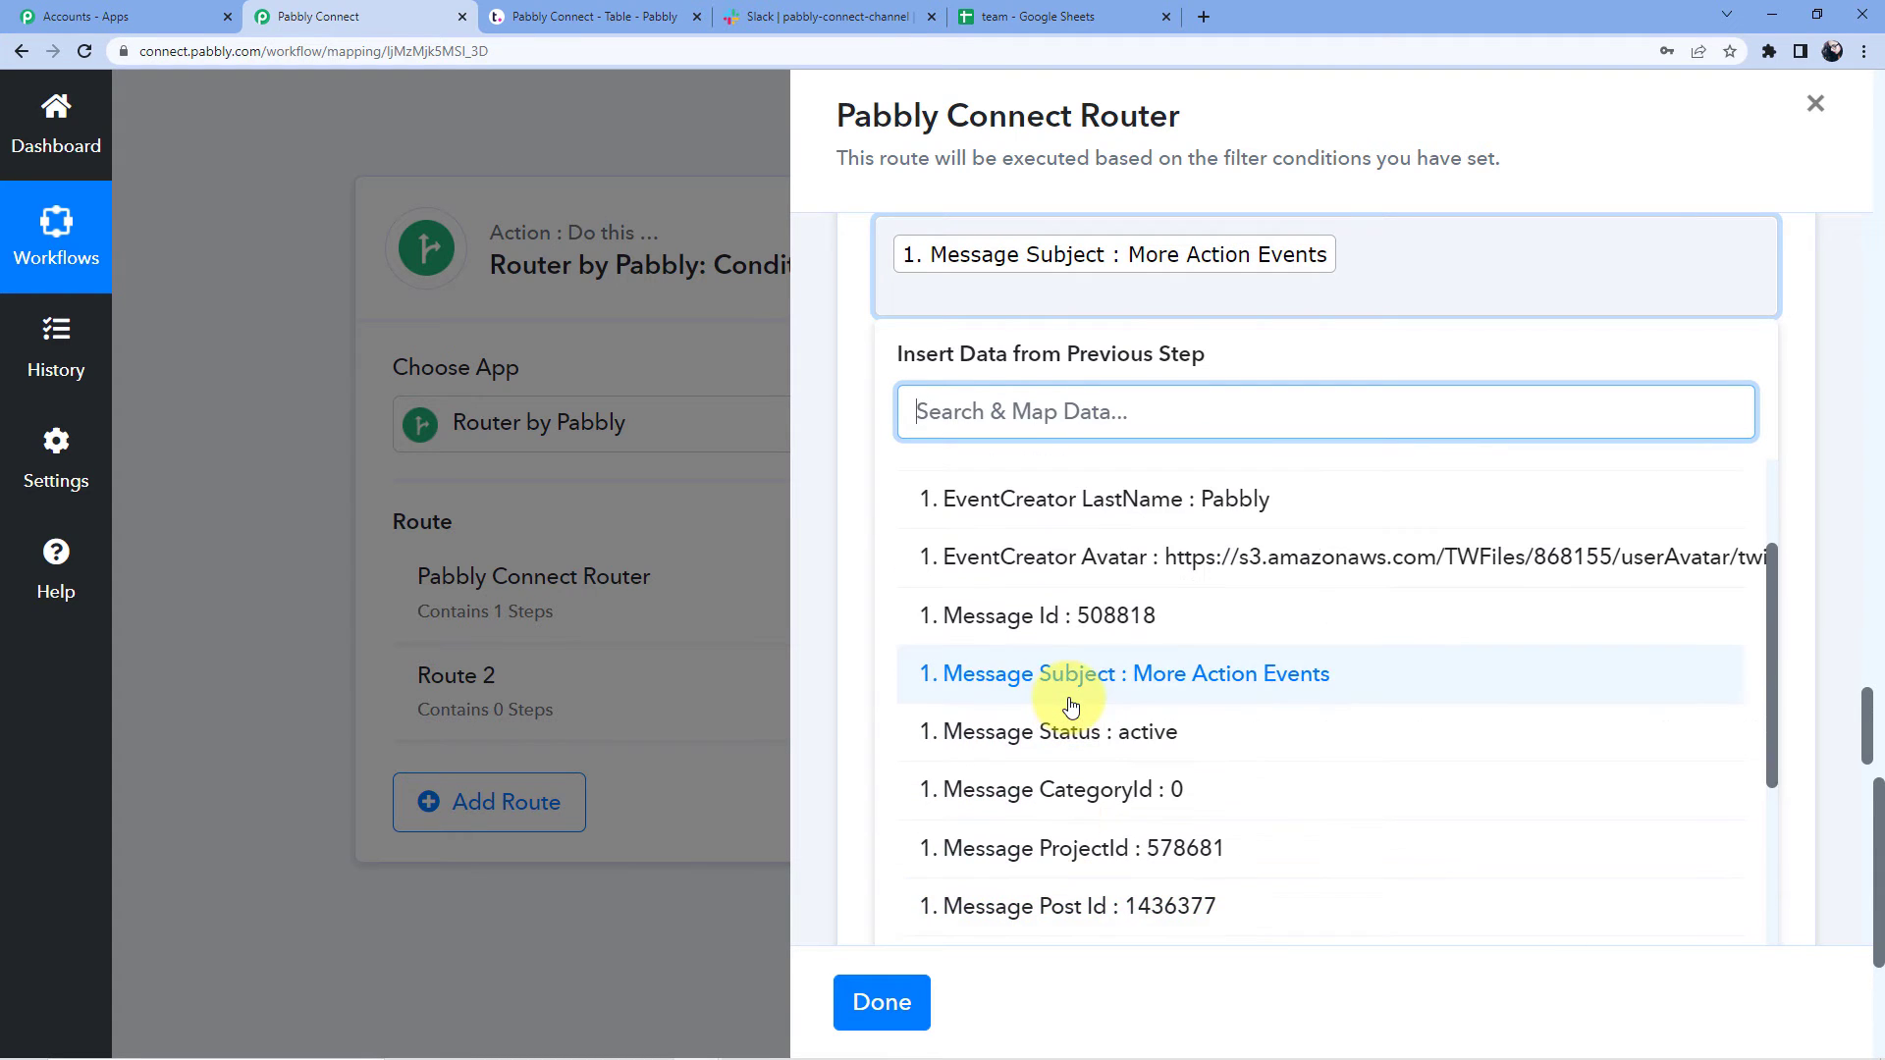
scroll(1080, 706, down, 2)
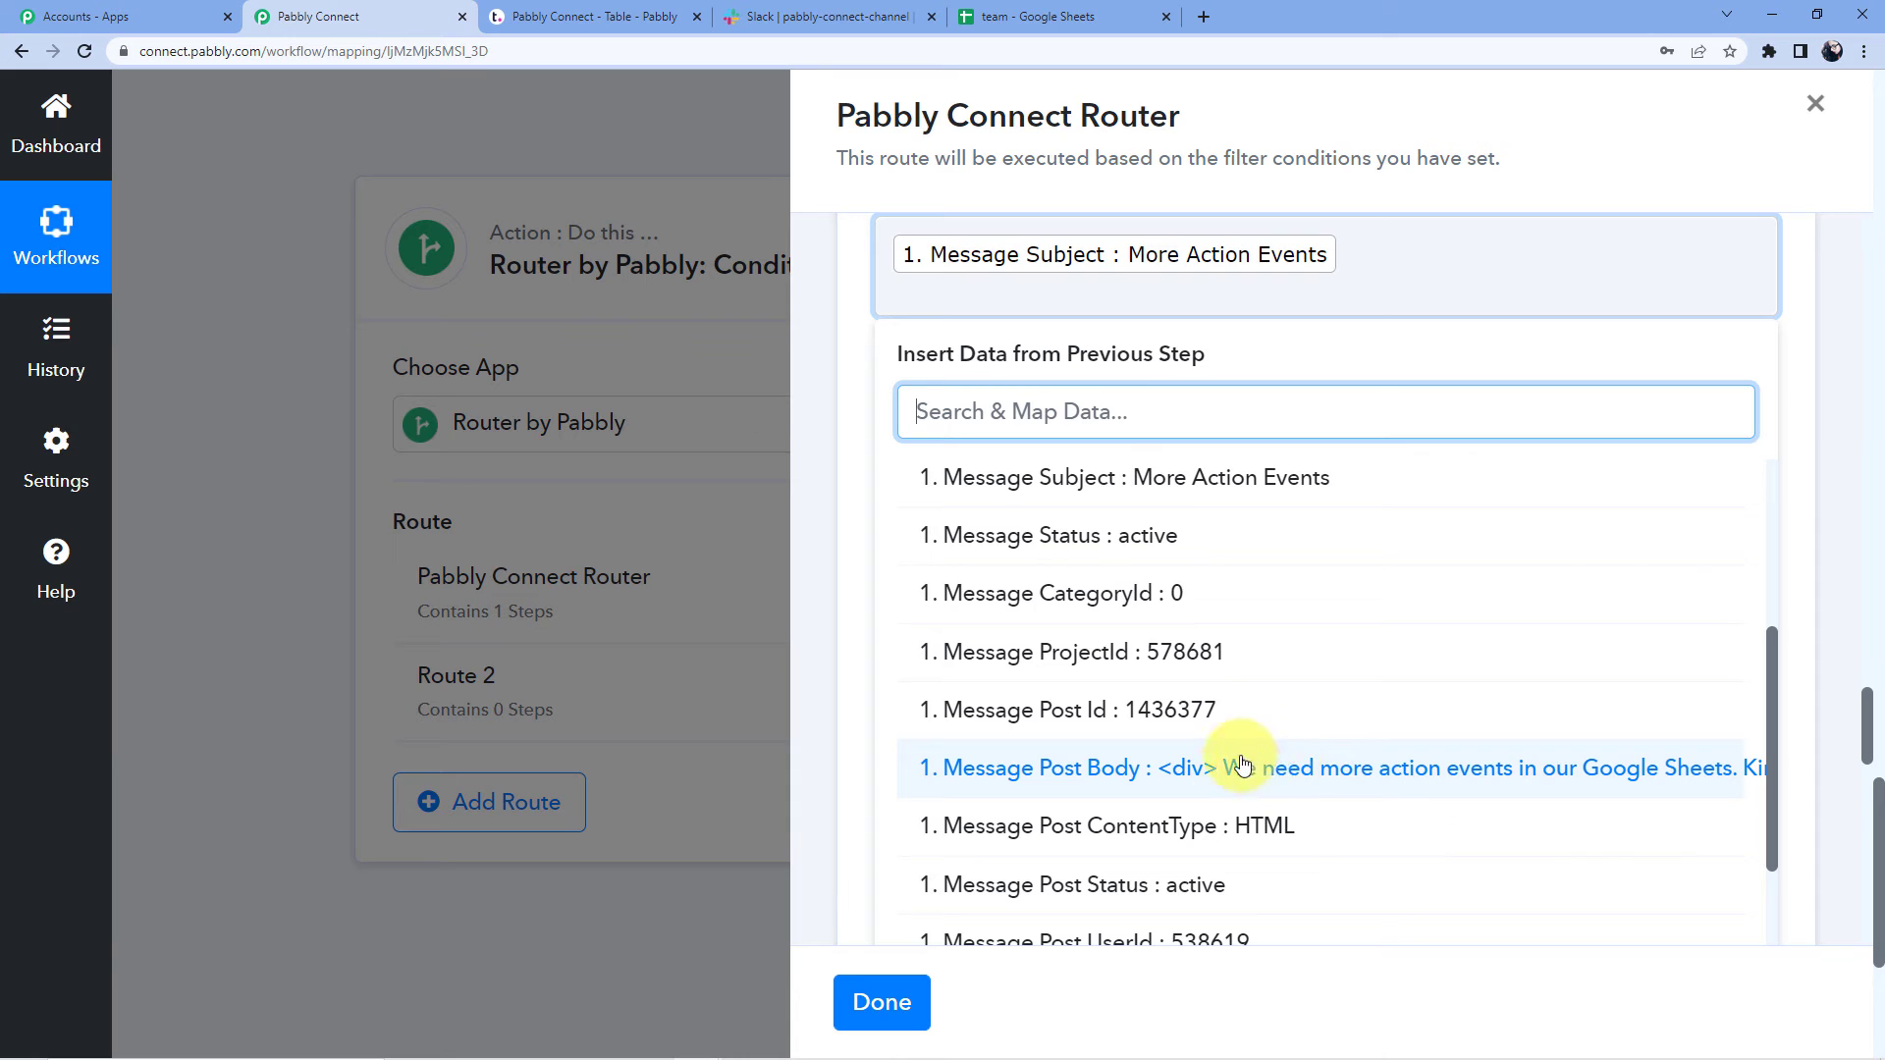
click(1340, 265)
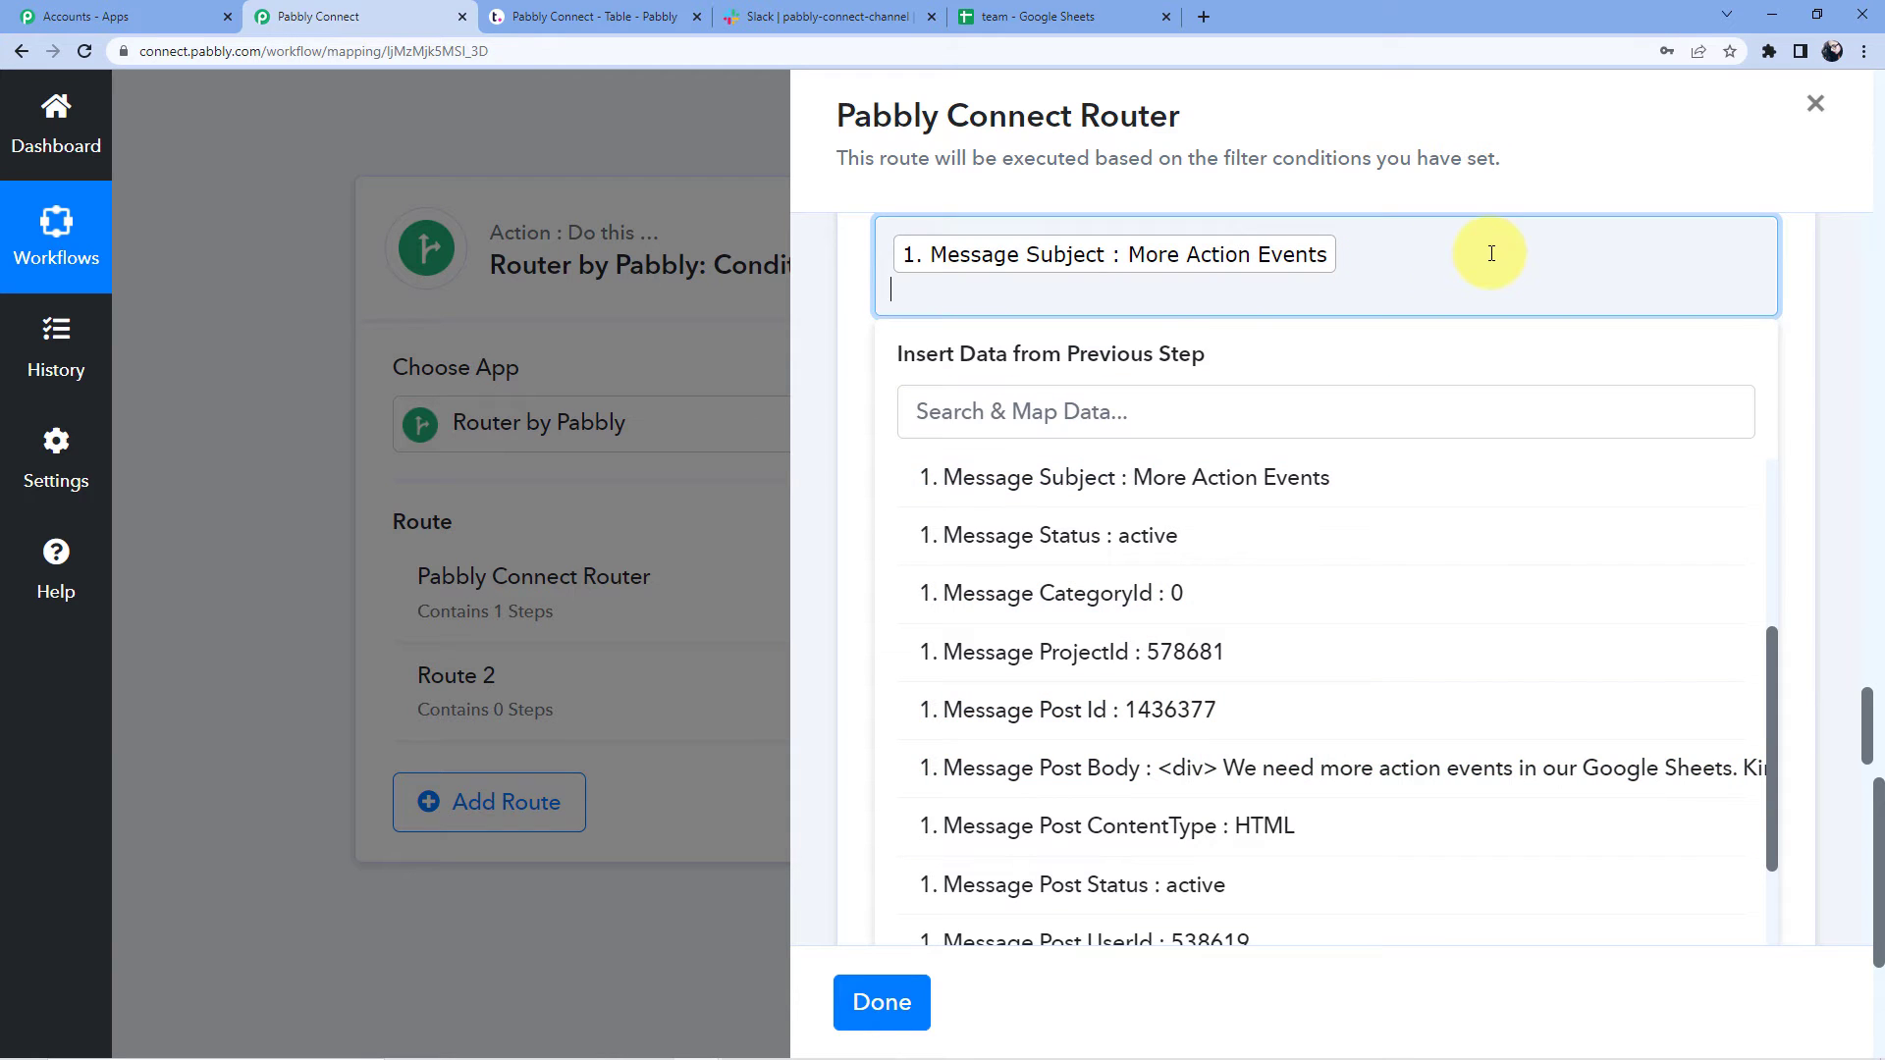
click(1031, 347)
scroll(1635, 565, up, 3)
click(1384, 551)
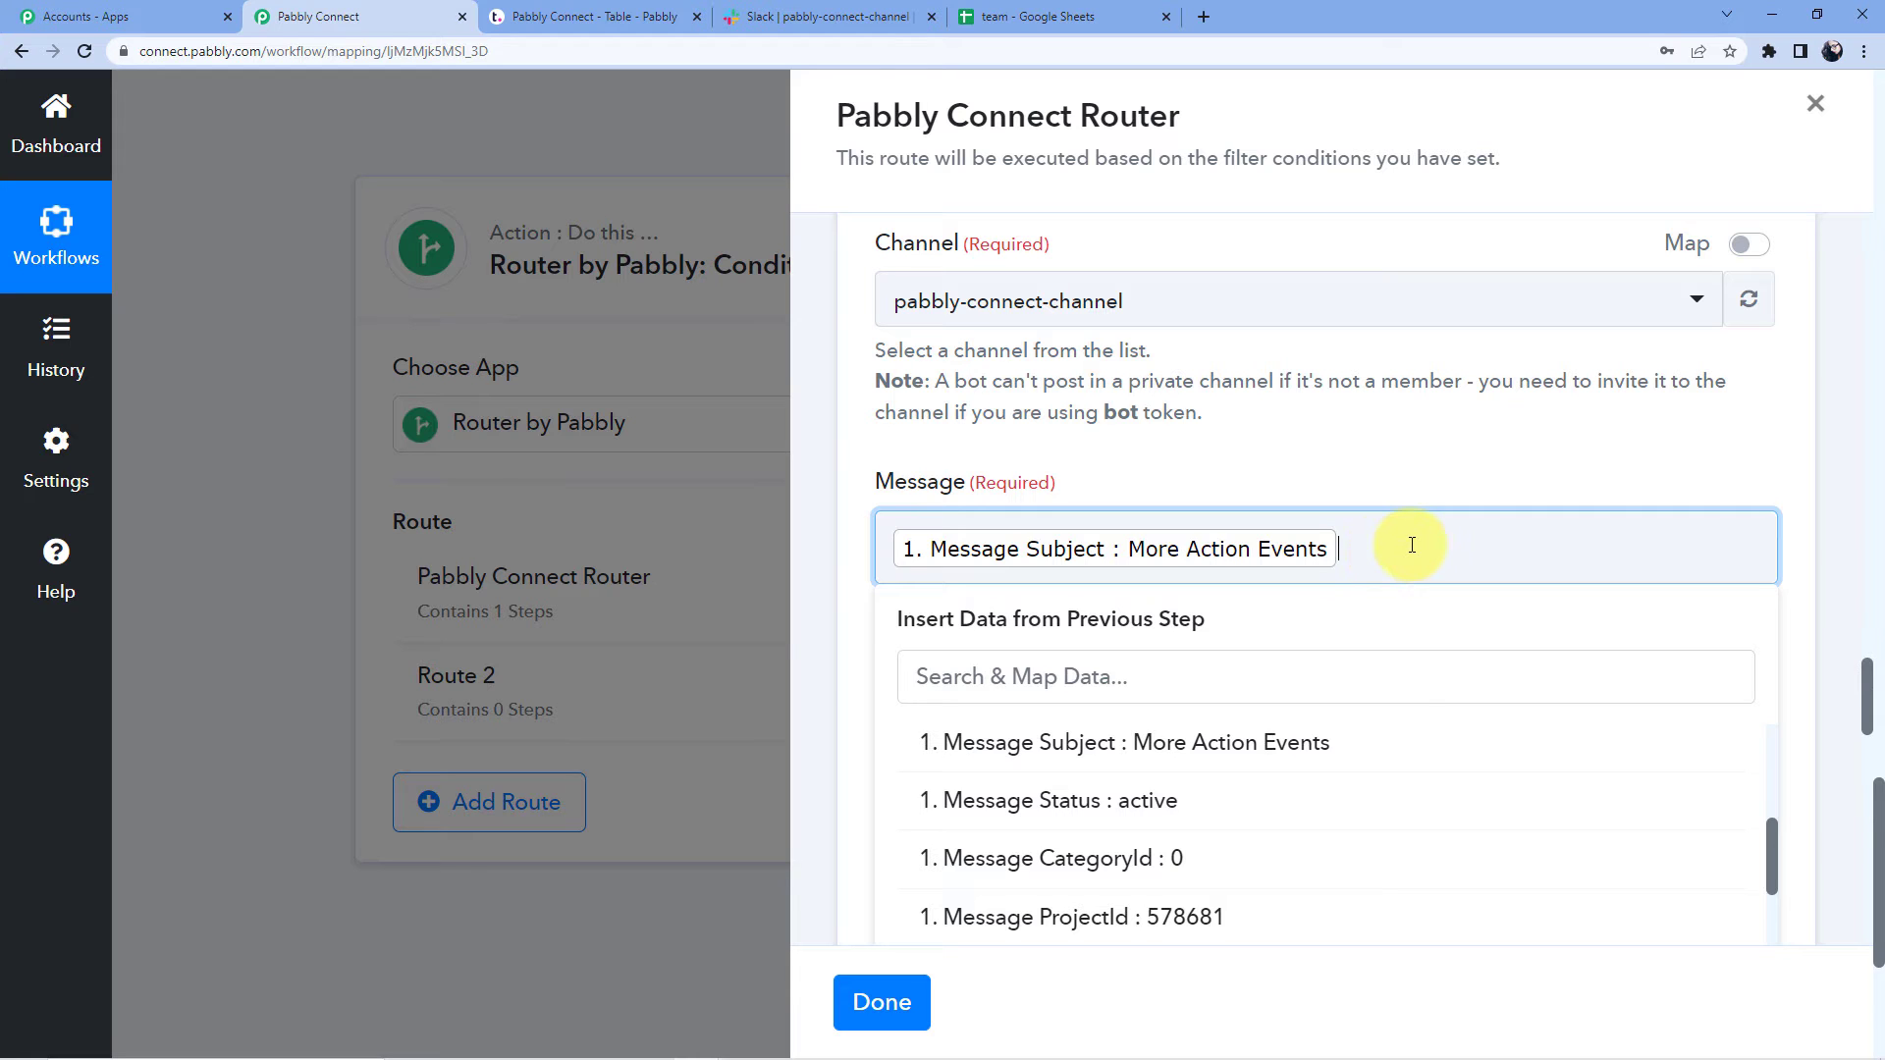
drag(1775, 839, 1771, 731)
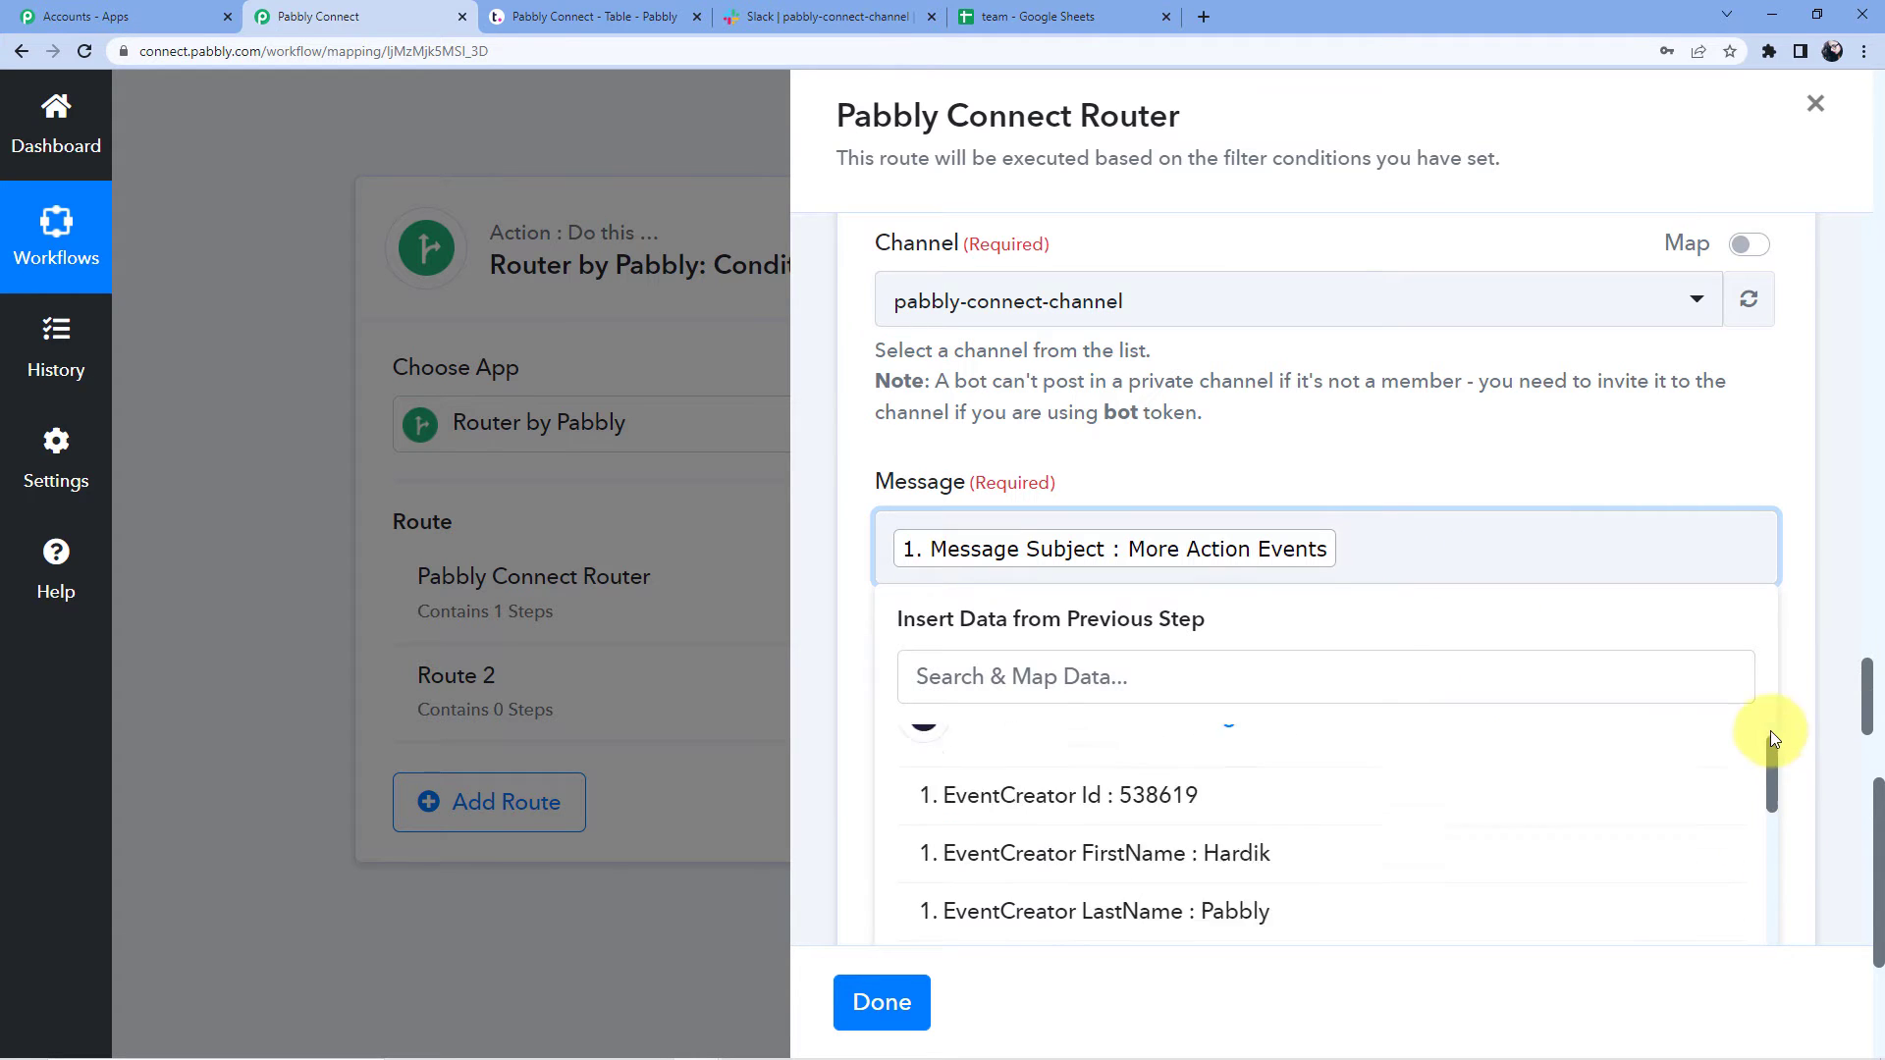
scroll(1179, 765, down, 4)
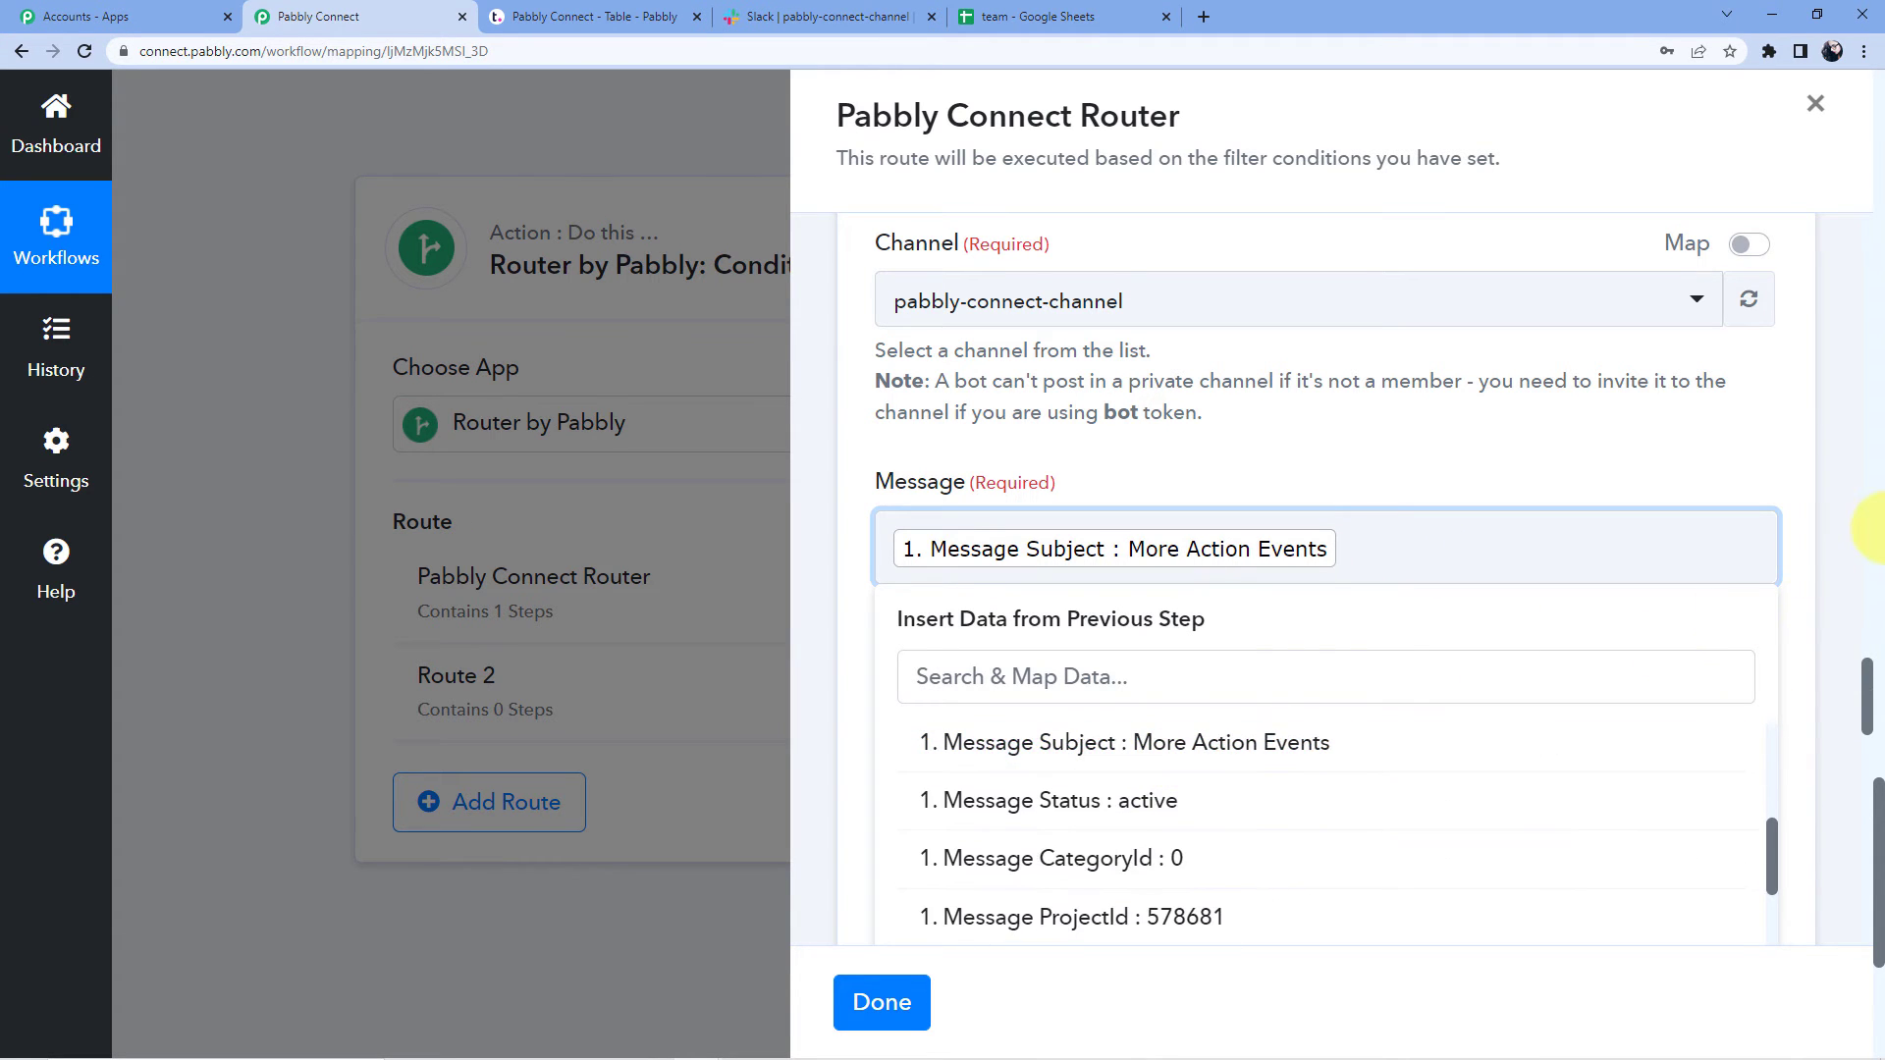
scroll(1873, 530, down, 2)
scroll(1797, 826, up, 1)
scroll(1794, 746, up, 2)
scroll(1835, 669, down, 5)
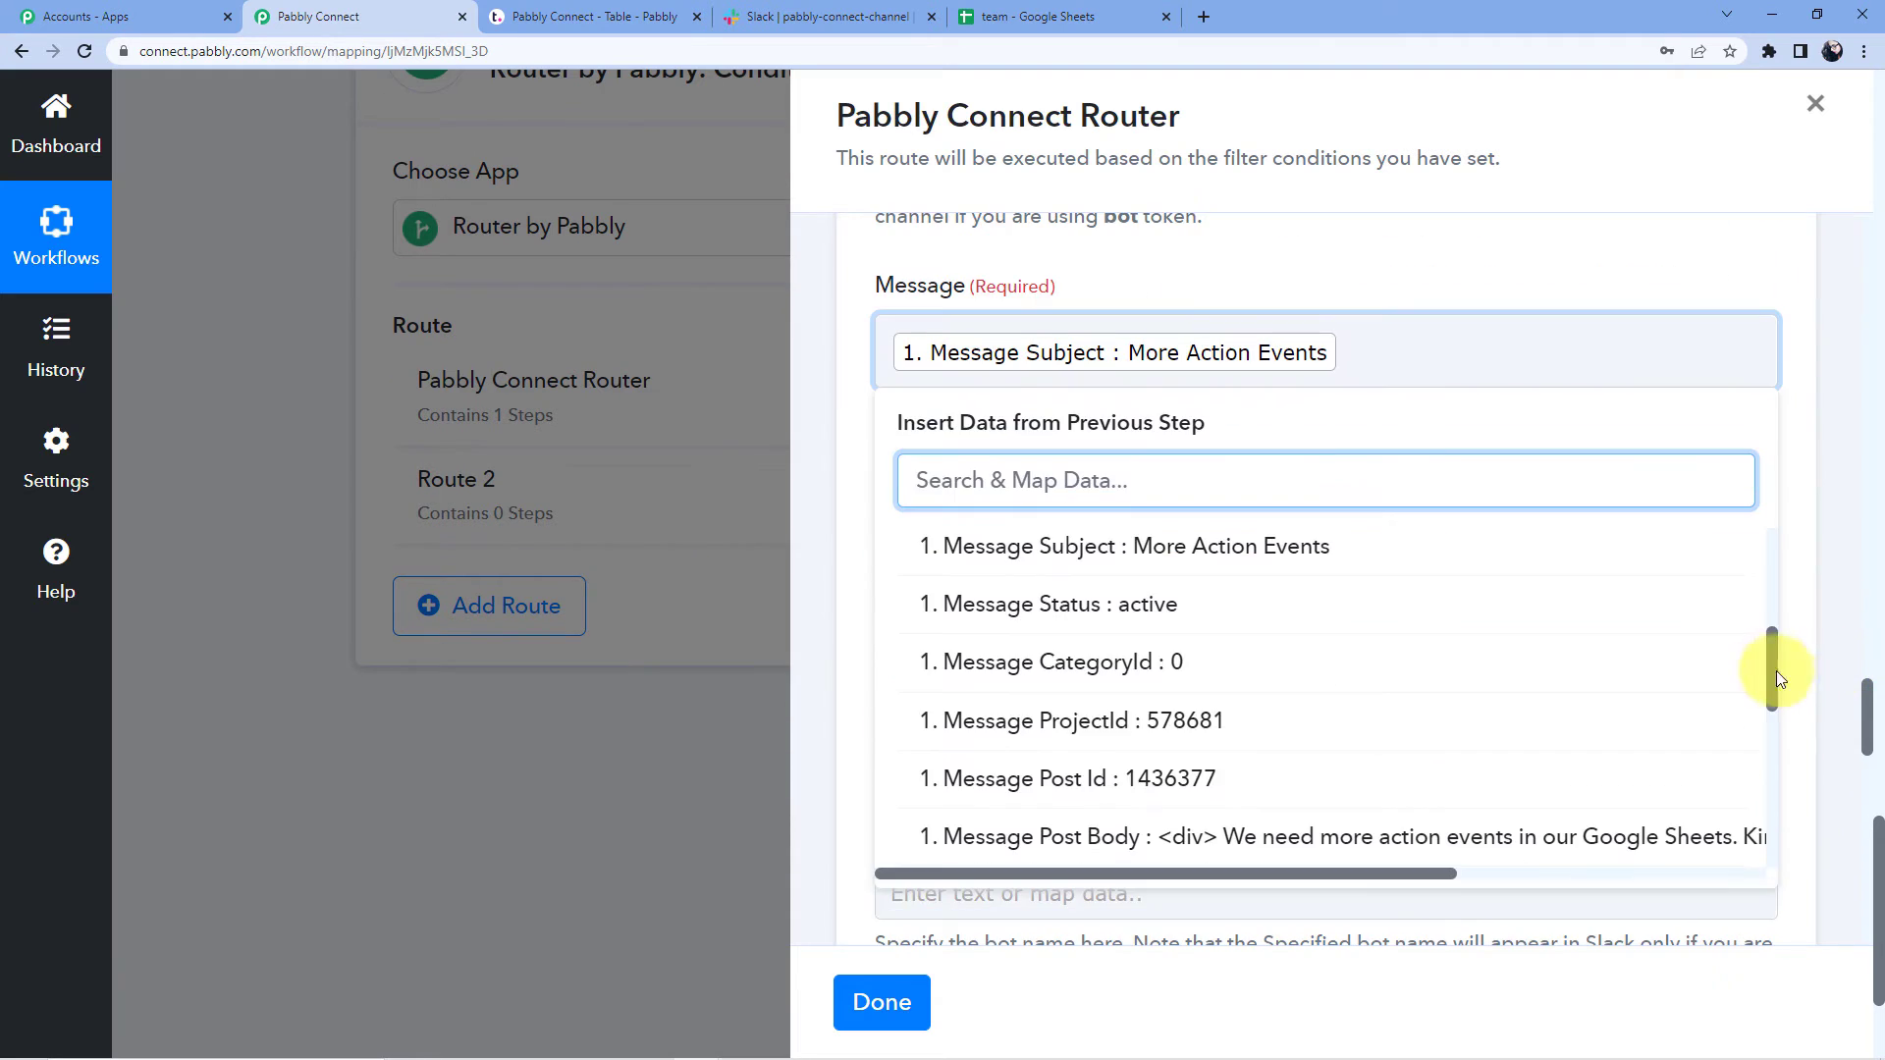
click(1771, 668)
Step: Add the Result from the Strip HTML Tags step on a new line below the Message Subject in the Slack message
click(1388, 353)
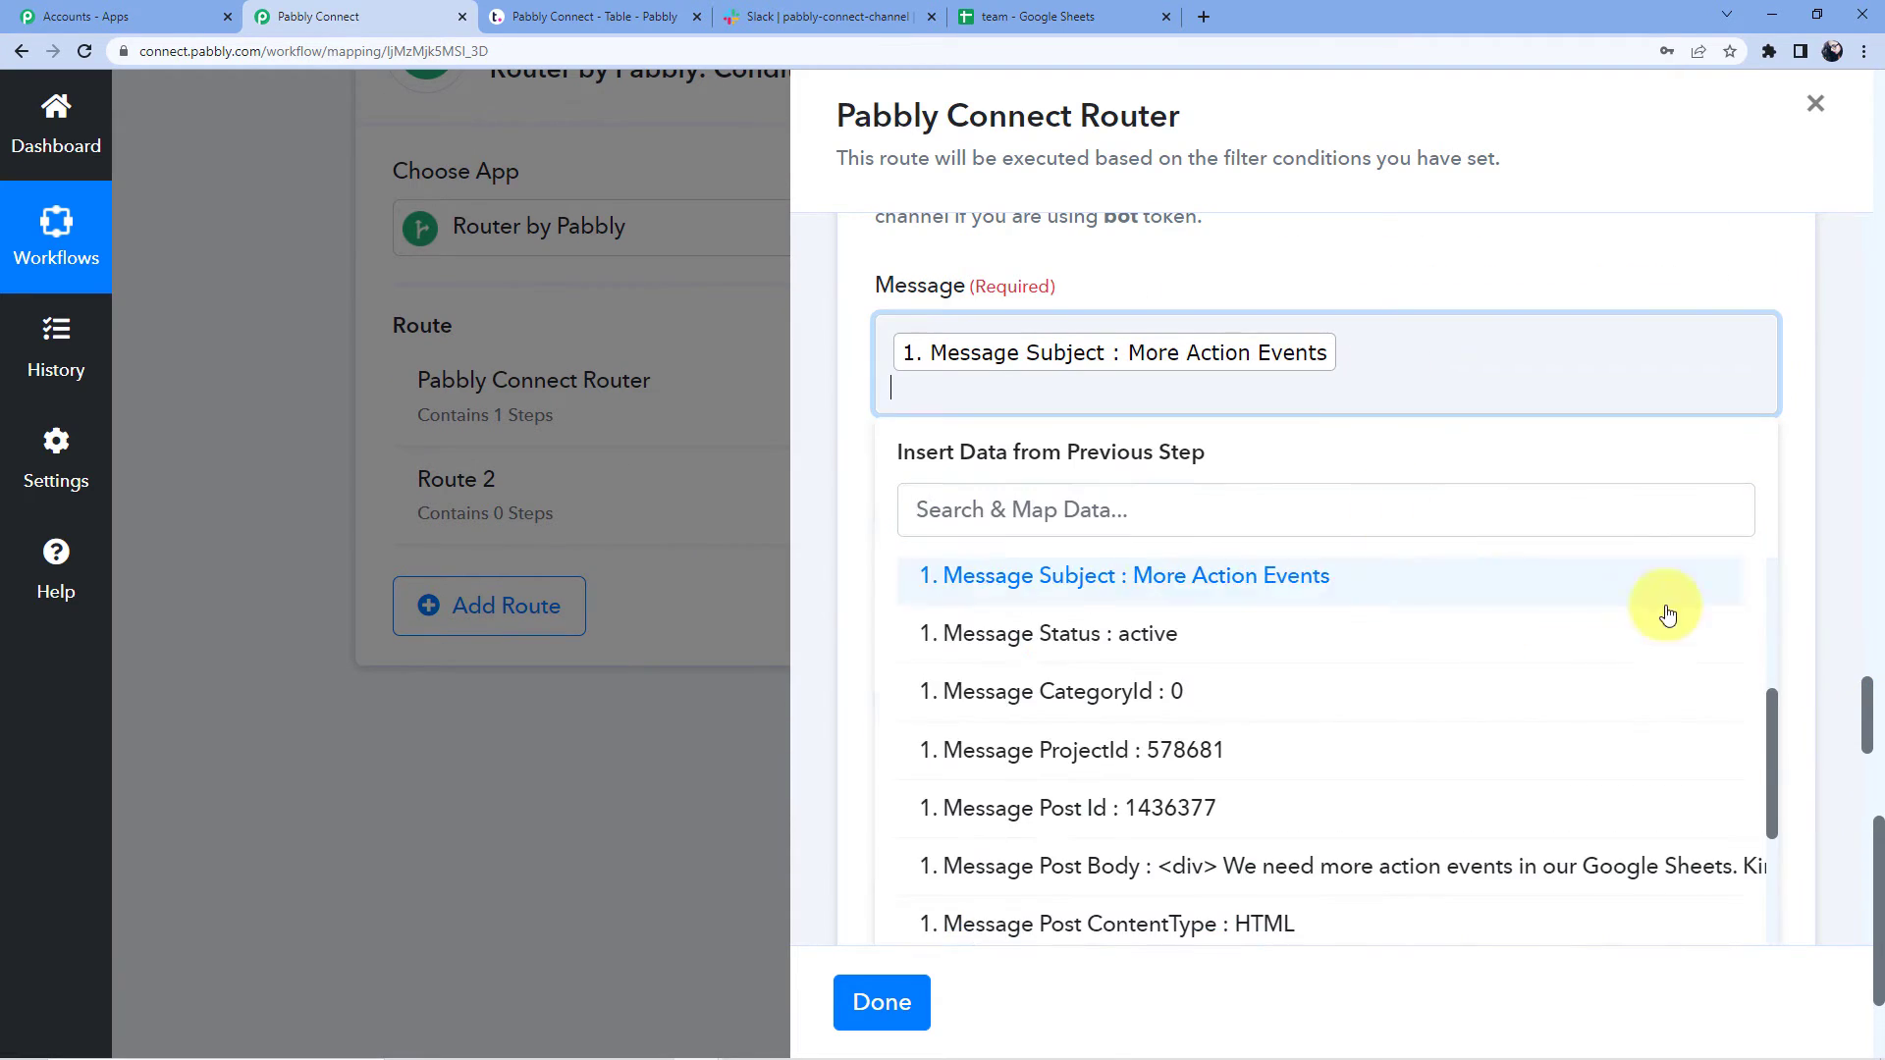
drag(1773, 735, 1771, 569)
click(1094, 601)
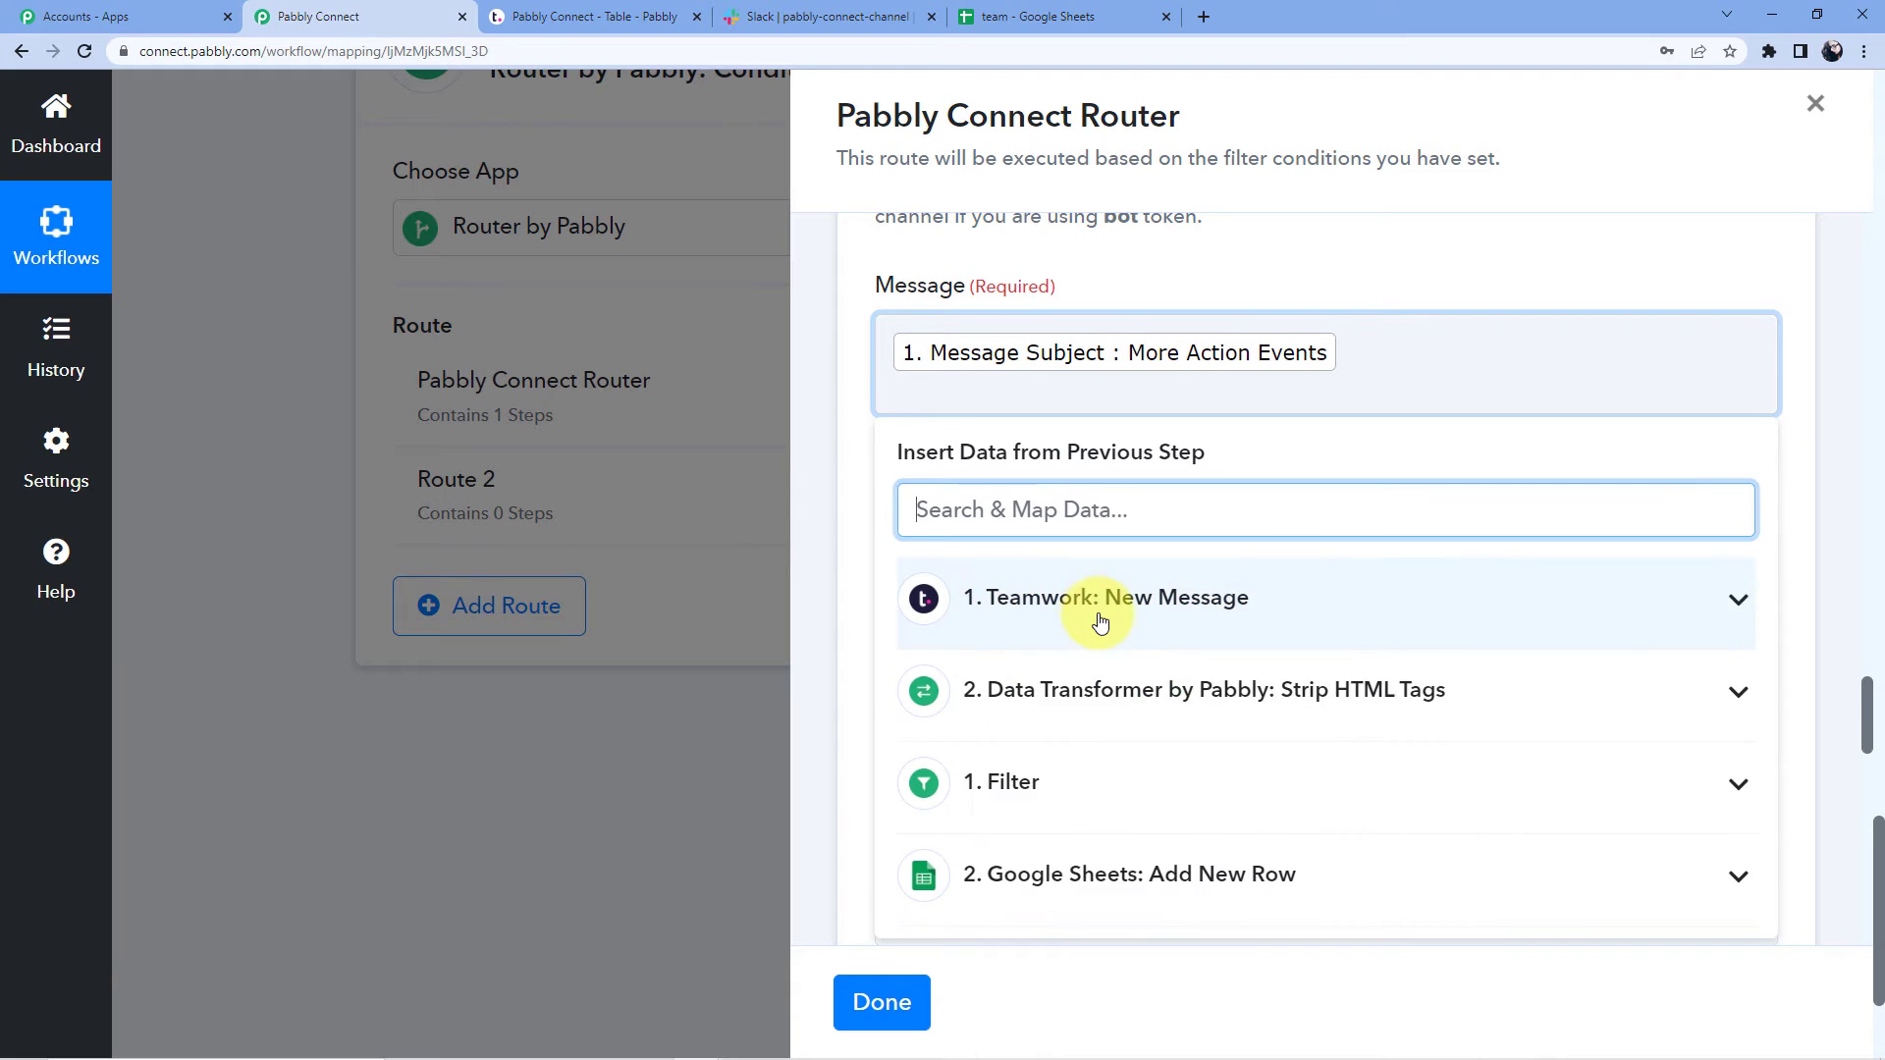
scroll(1092, 606, down, 1)
click(1092, 594)
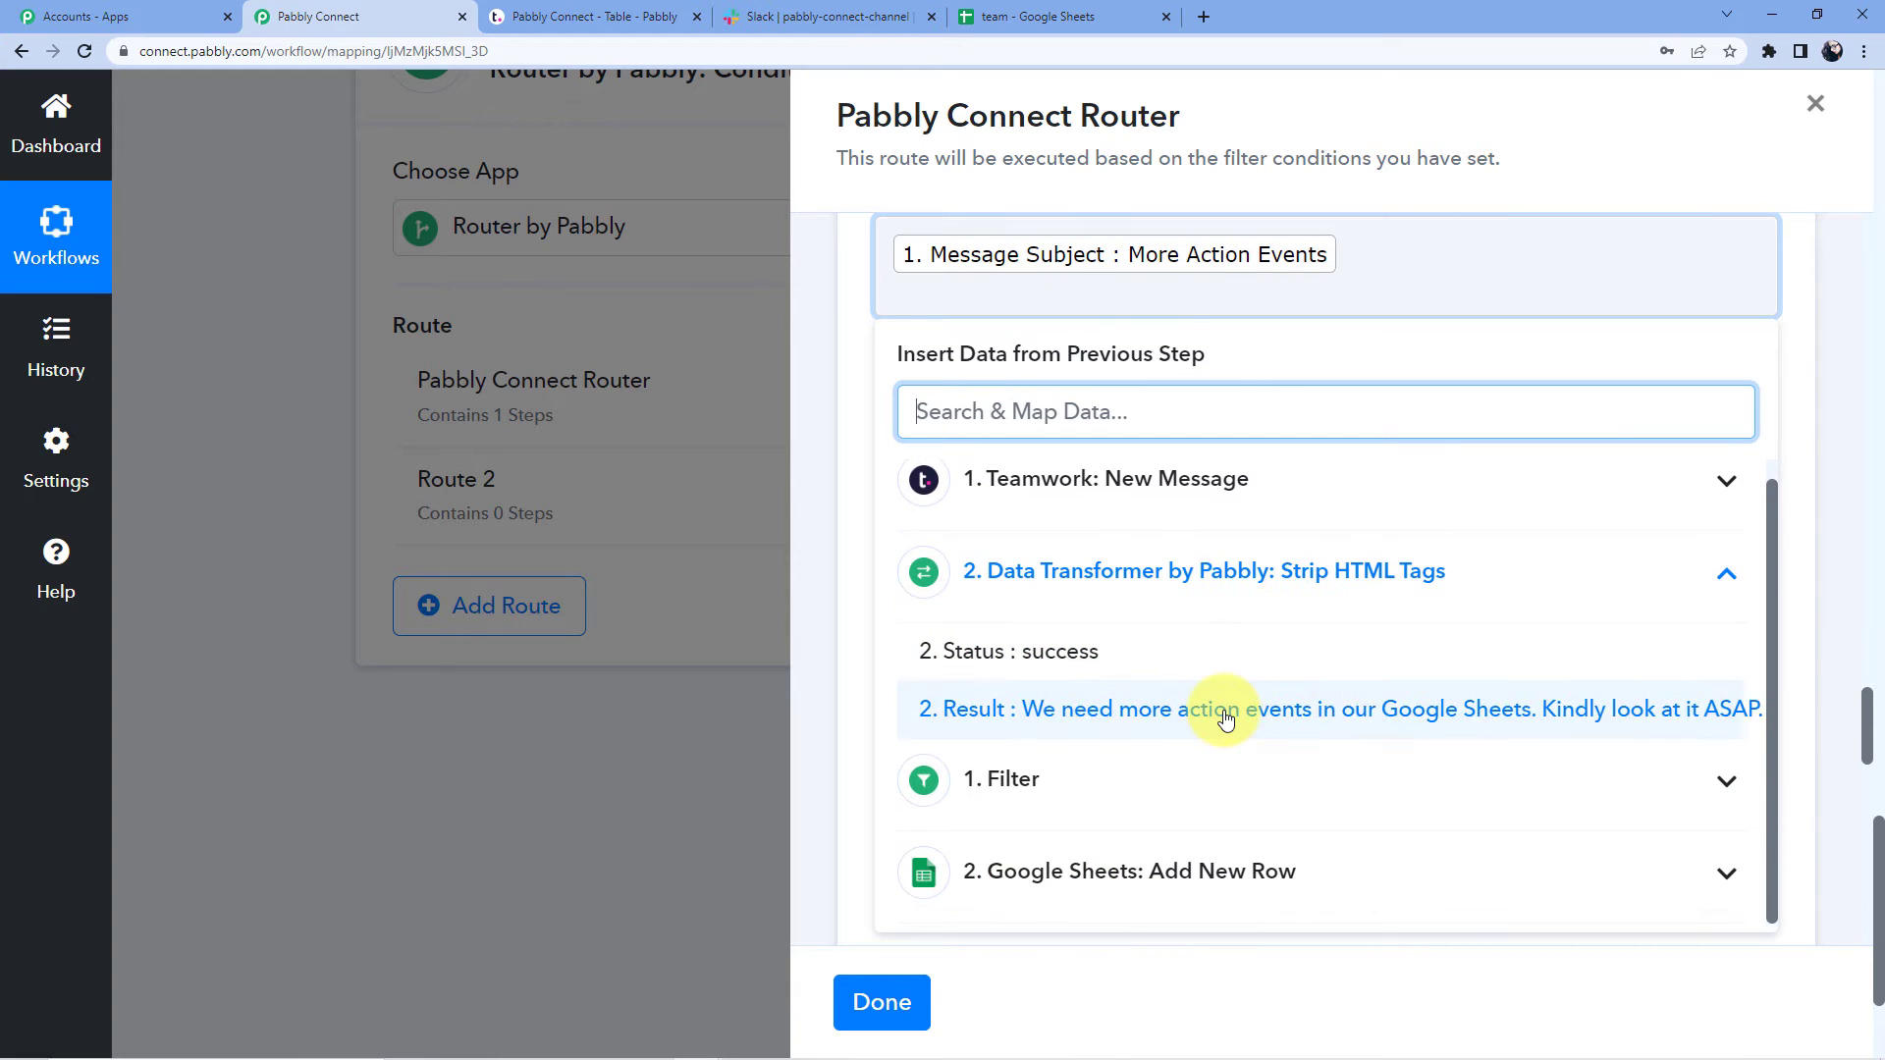
click(1222, 716)
Step: Insert "We have a new message" as a separate first line above the mapped Message Subject
scroll(930, 416, up, 2)
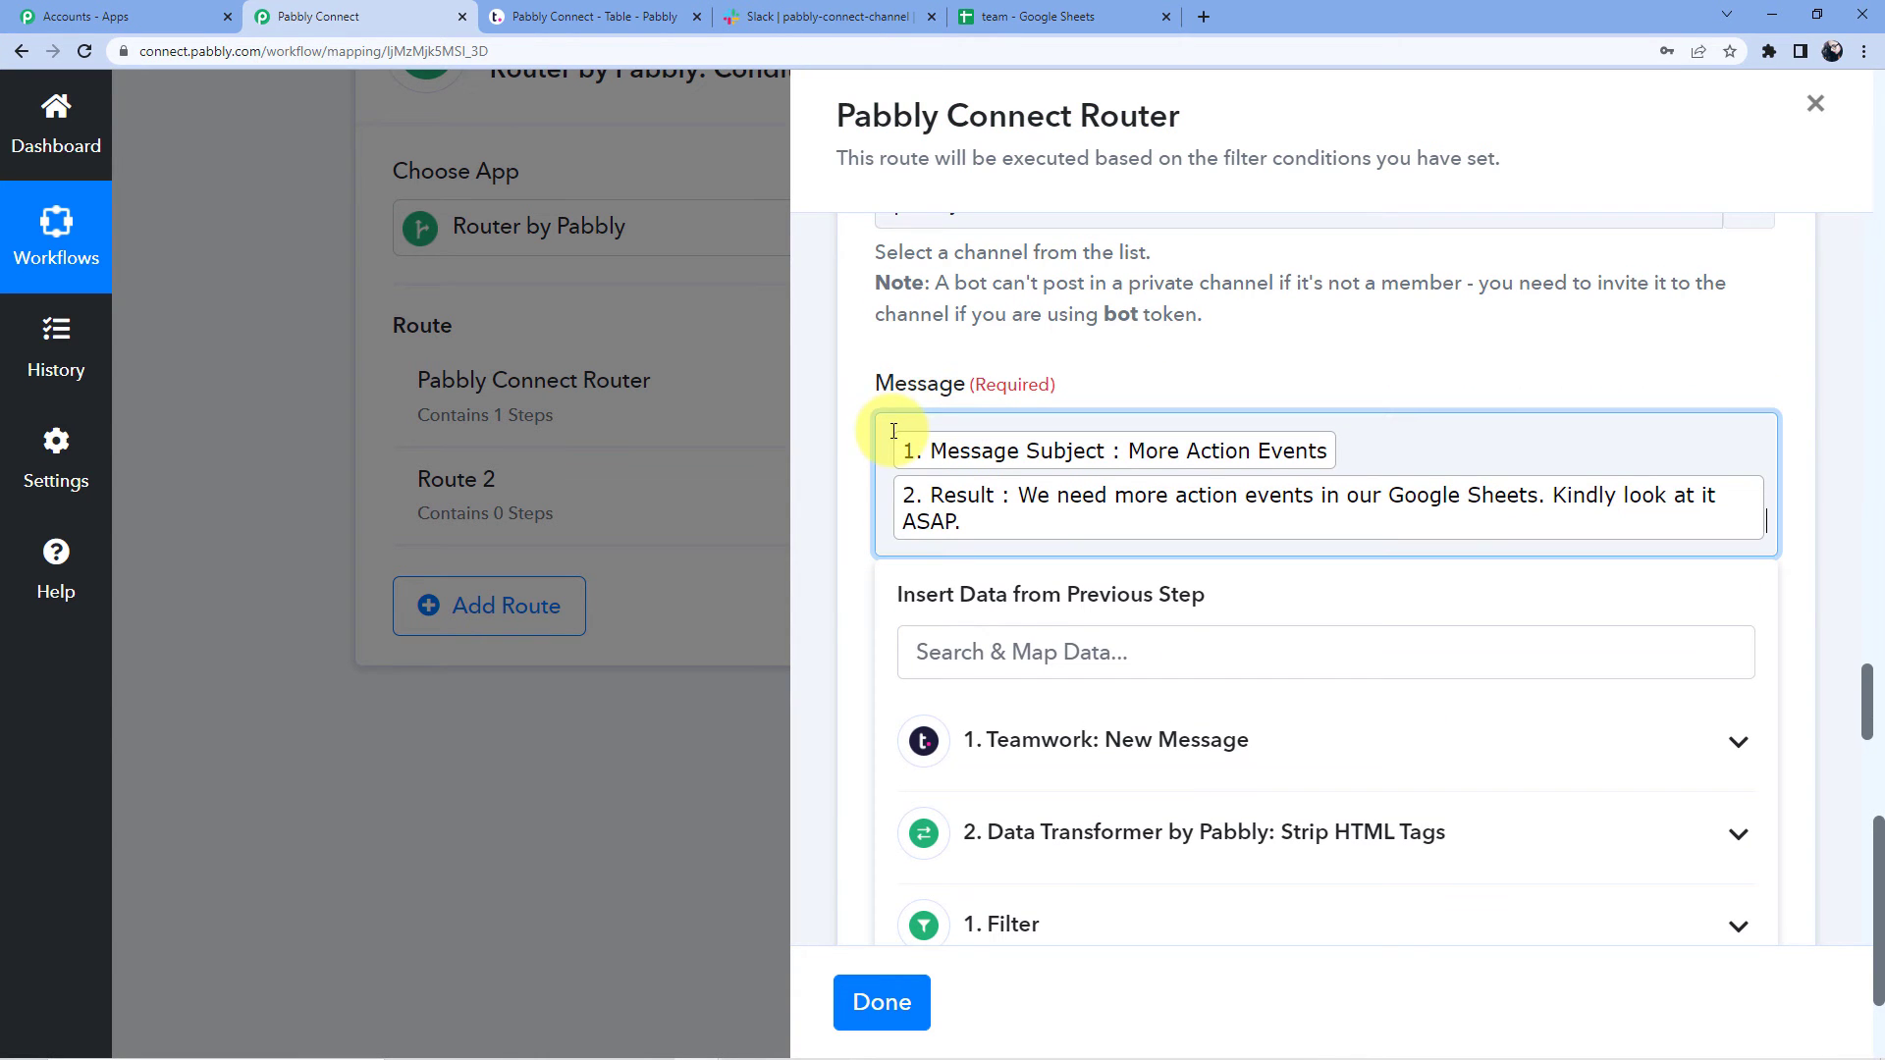
text(We have a new)
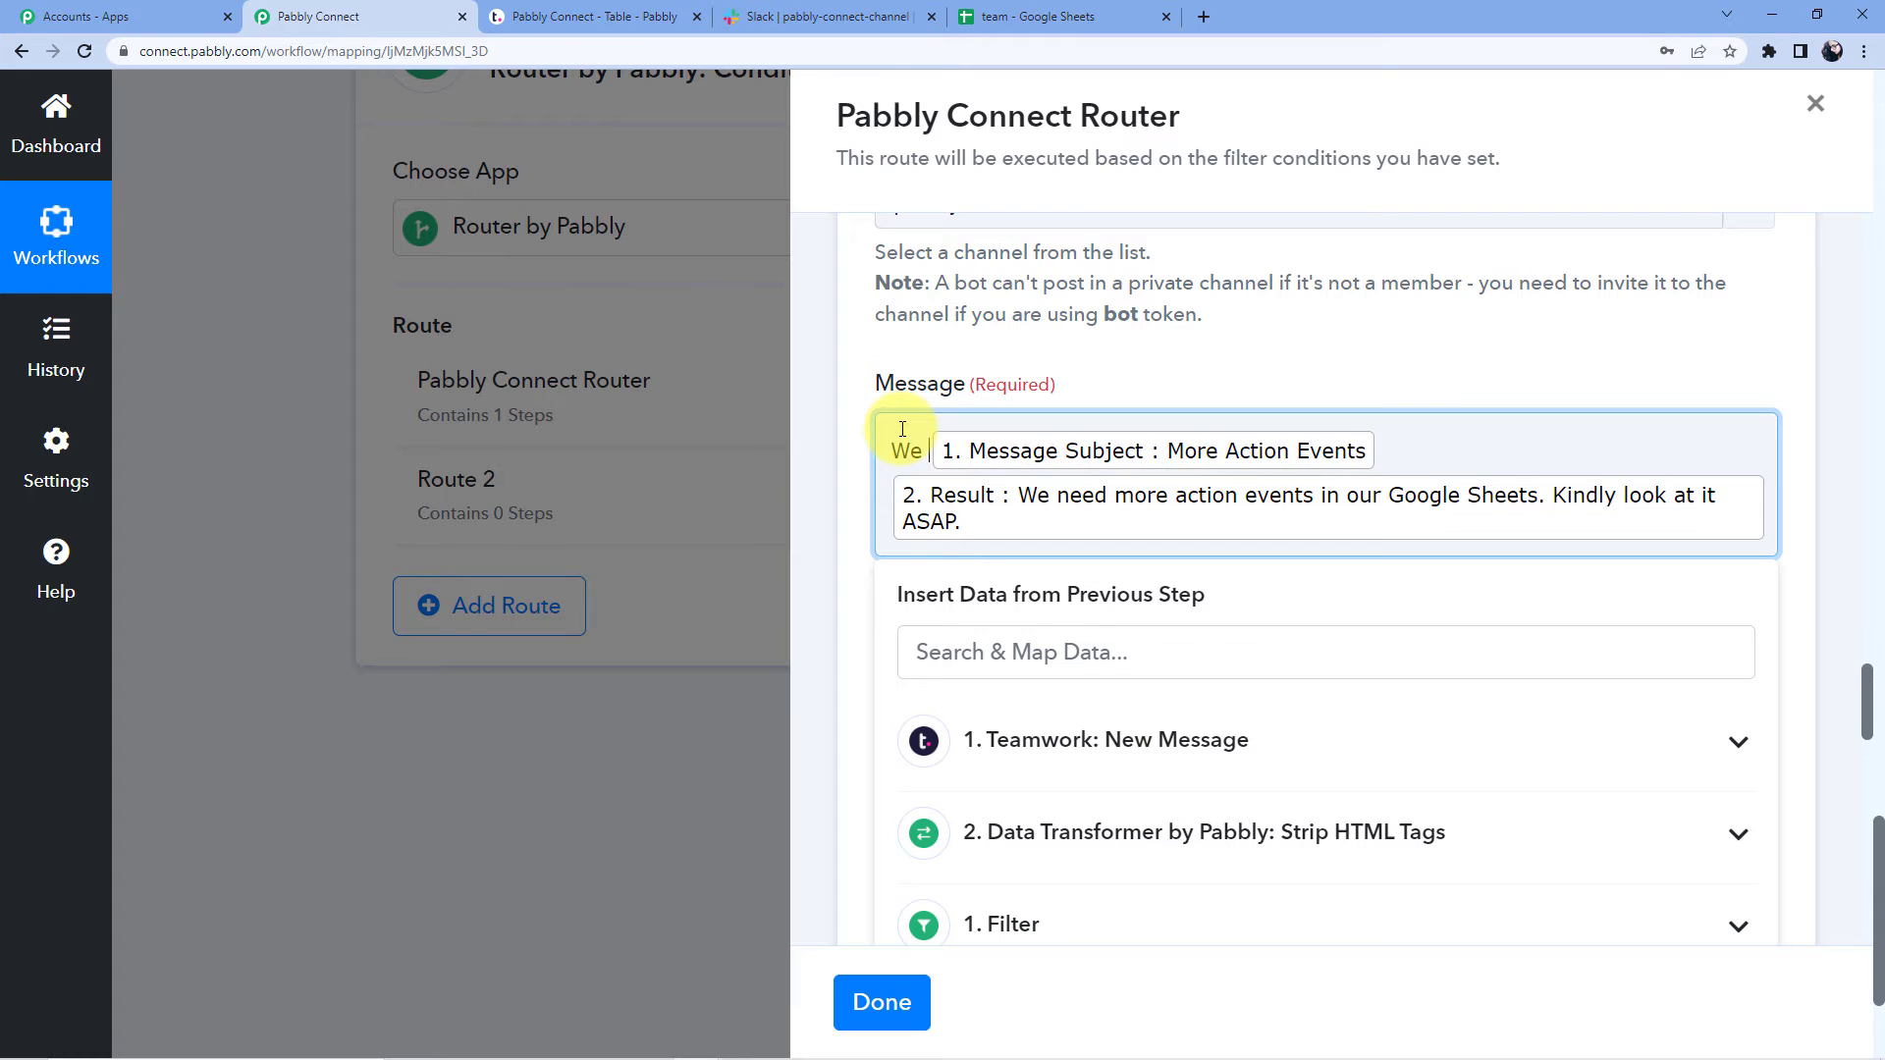
text( message)
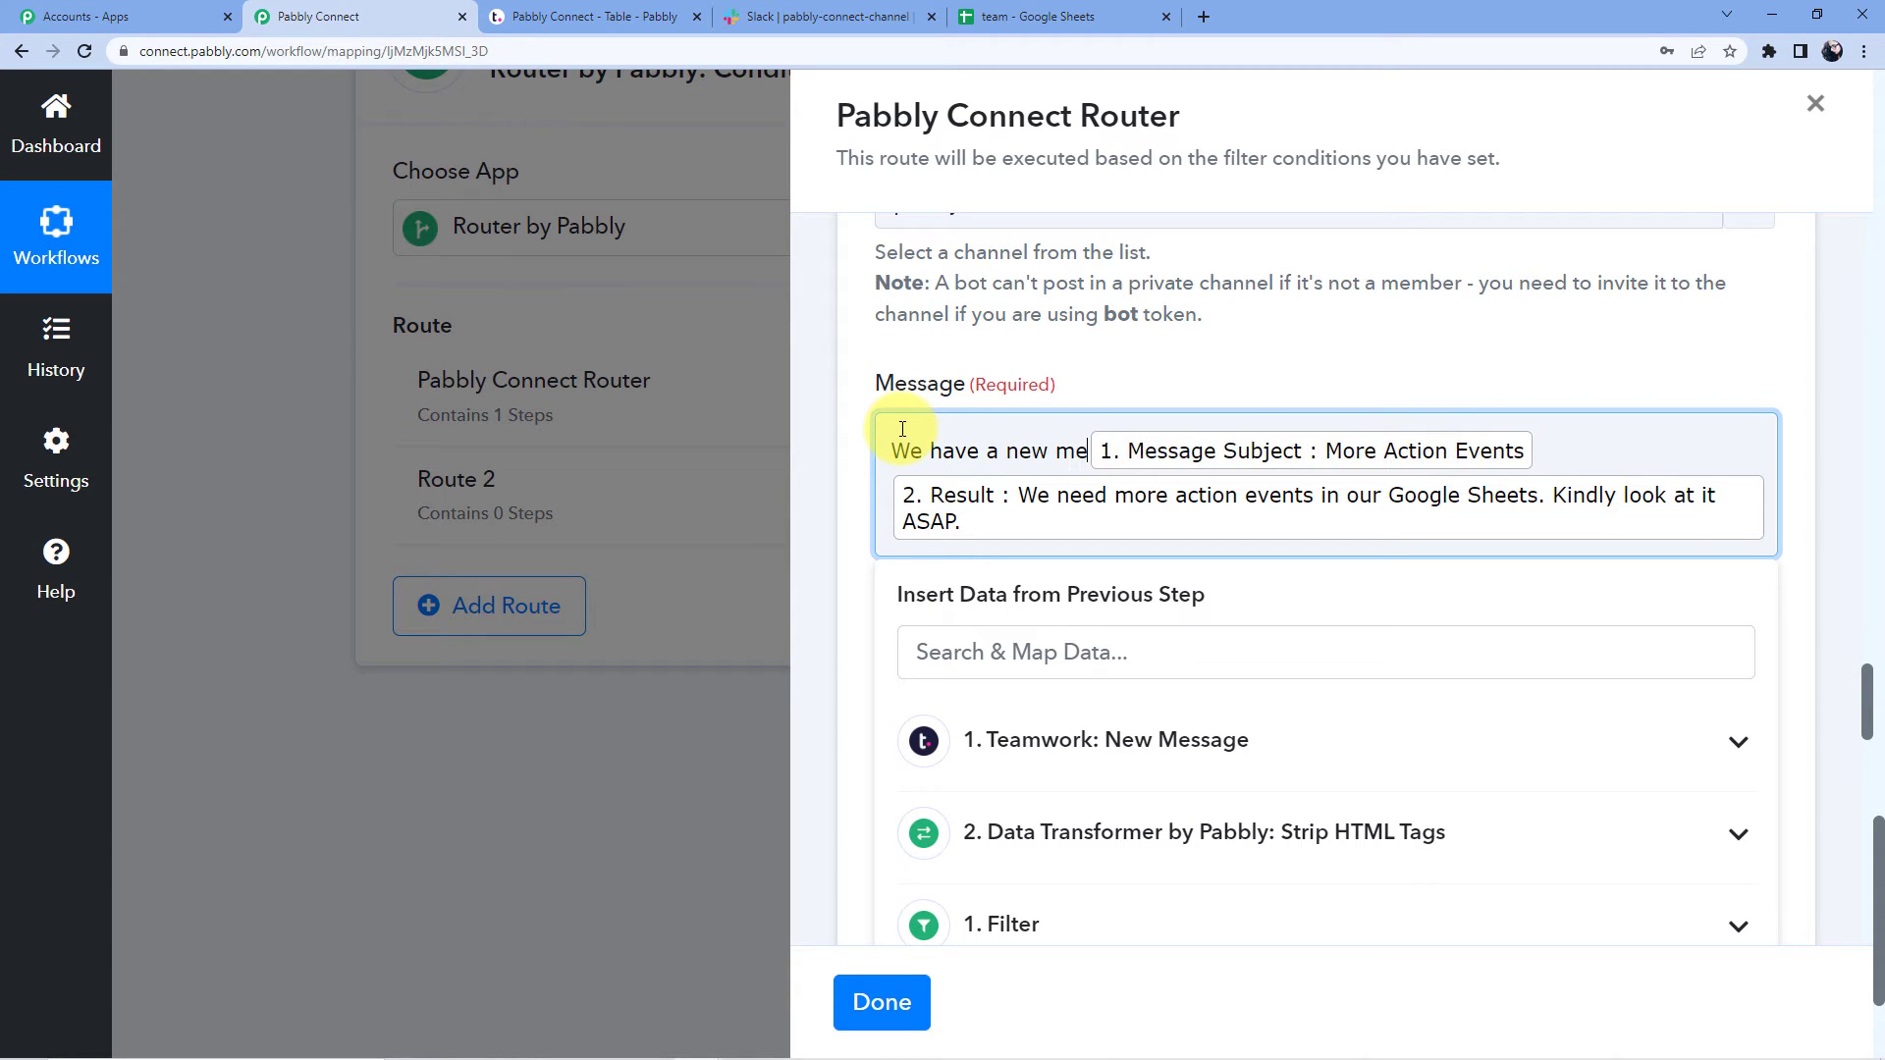
key(Return)
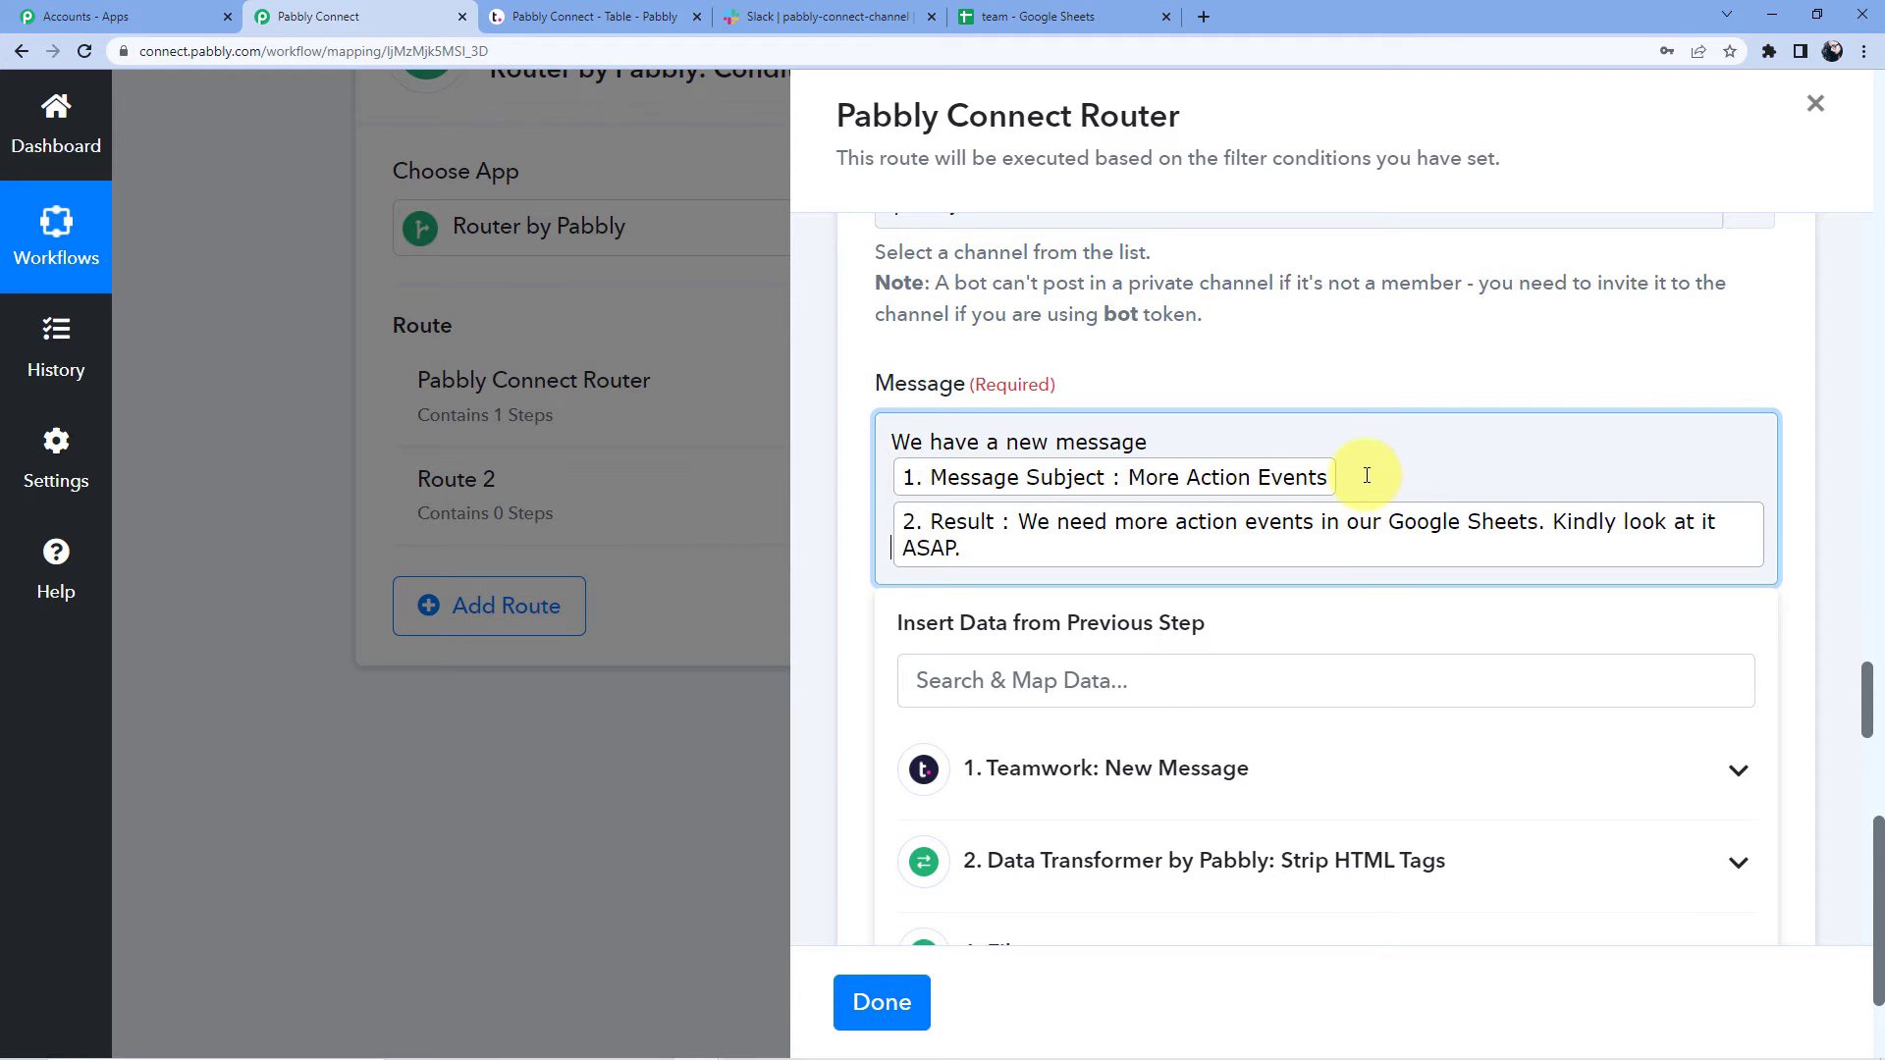
scroll(853, 613, down, 2)
click(853, 614)
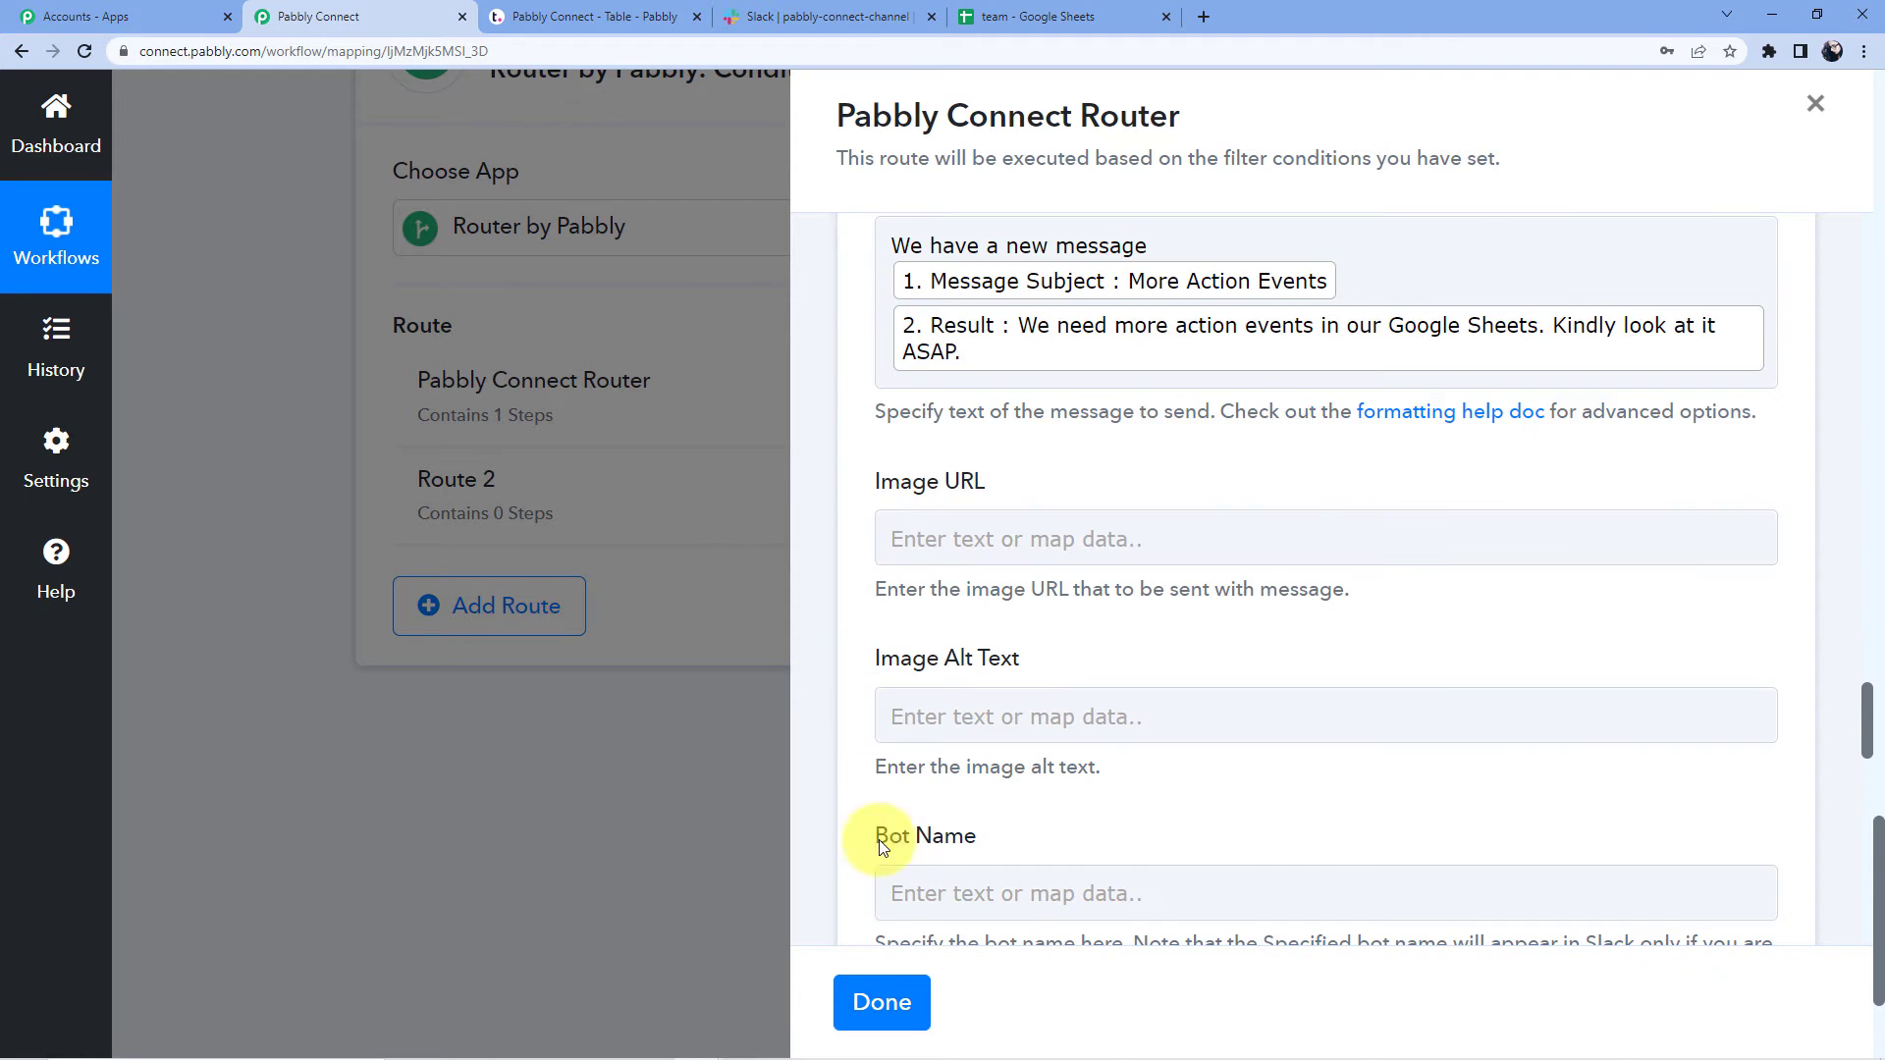
Step: Save the Slack action with a test request, then check pabbly-connect-channel in Slack for the posted message
scroll(881, 853, down, 15)
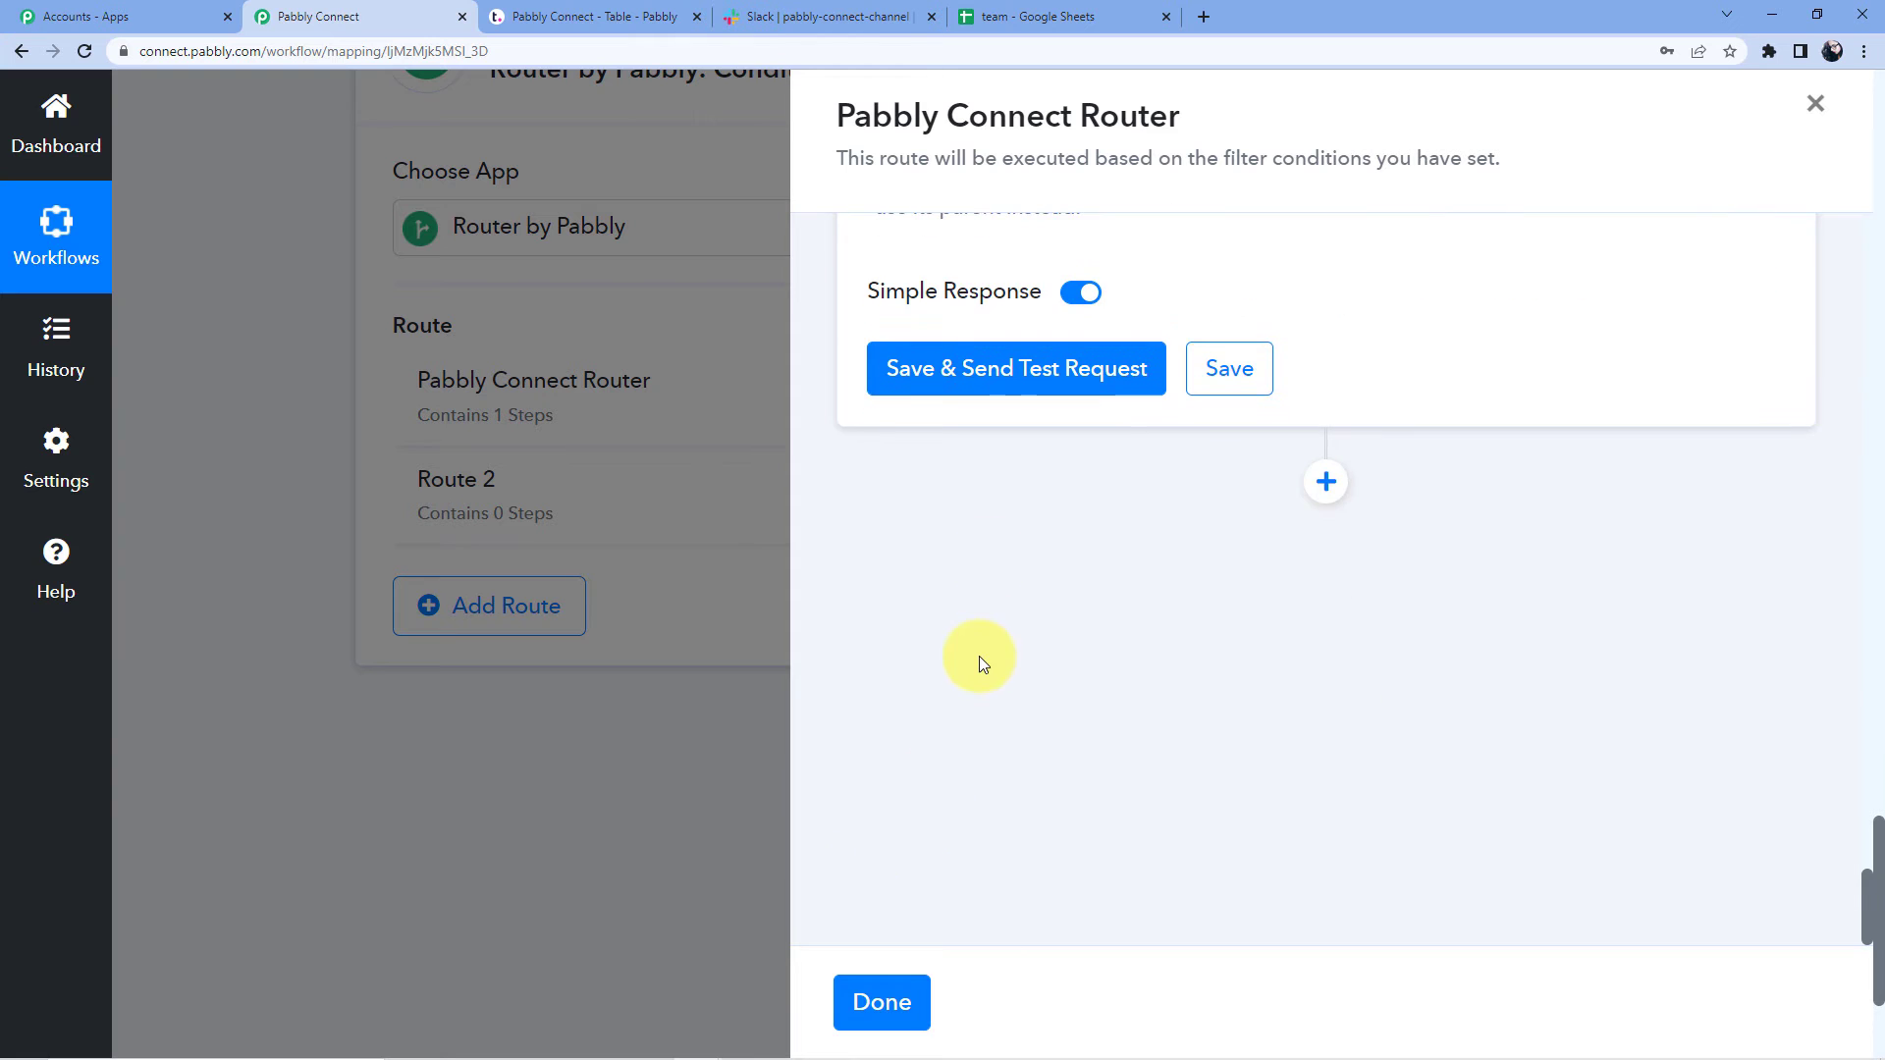
scroll(986, 593, up, 6)
scroll(986, 593, down, 5)
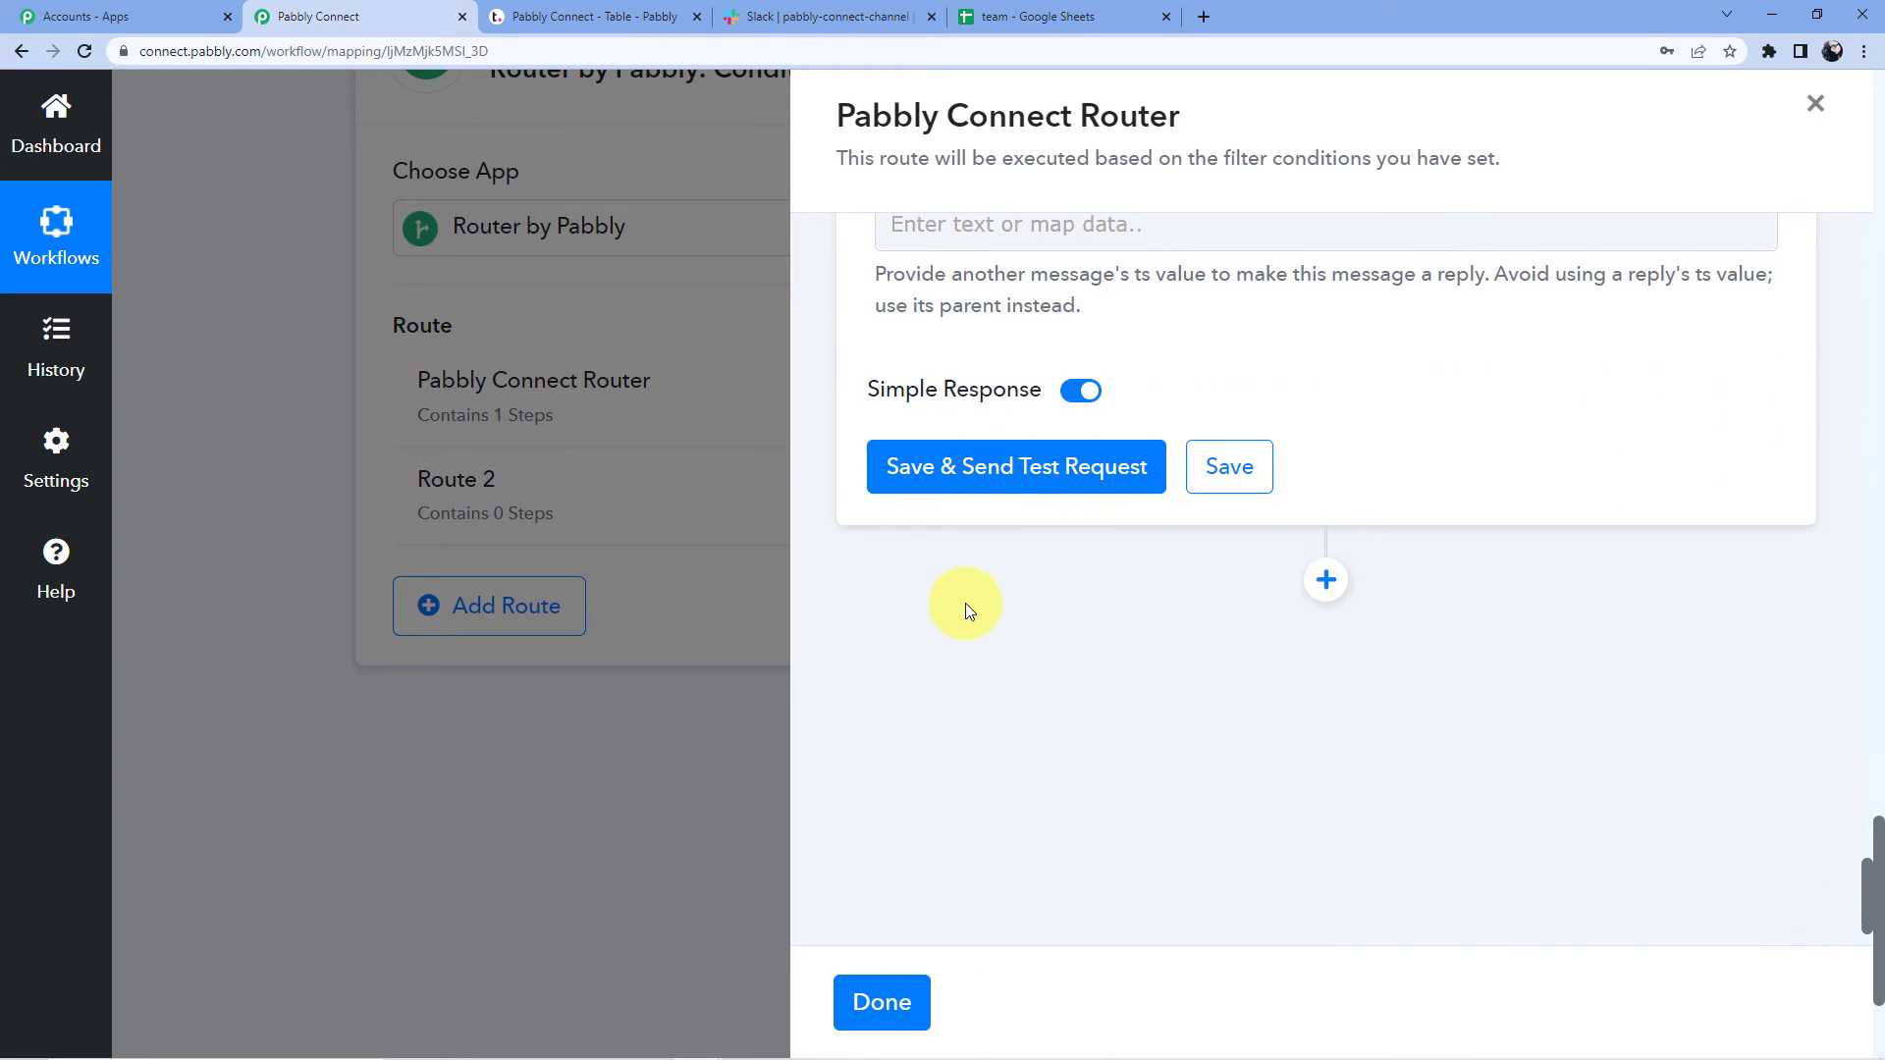
click(988, 492)
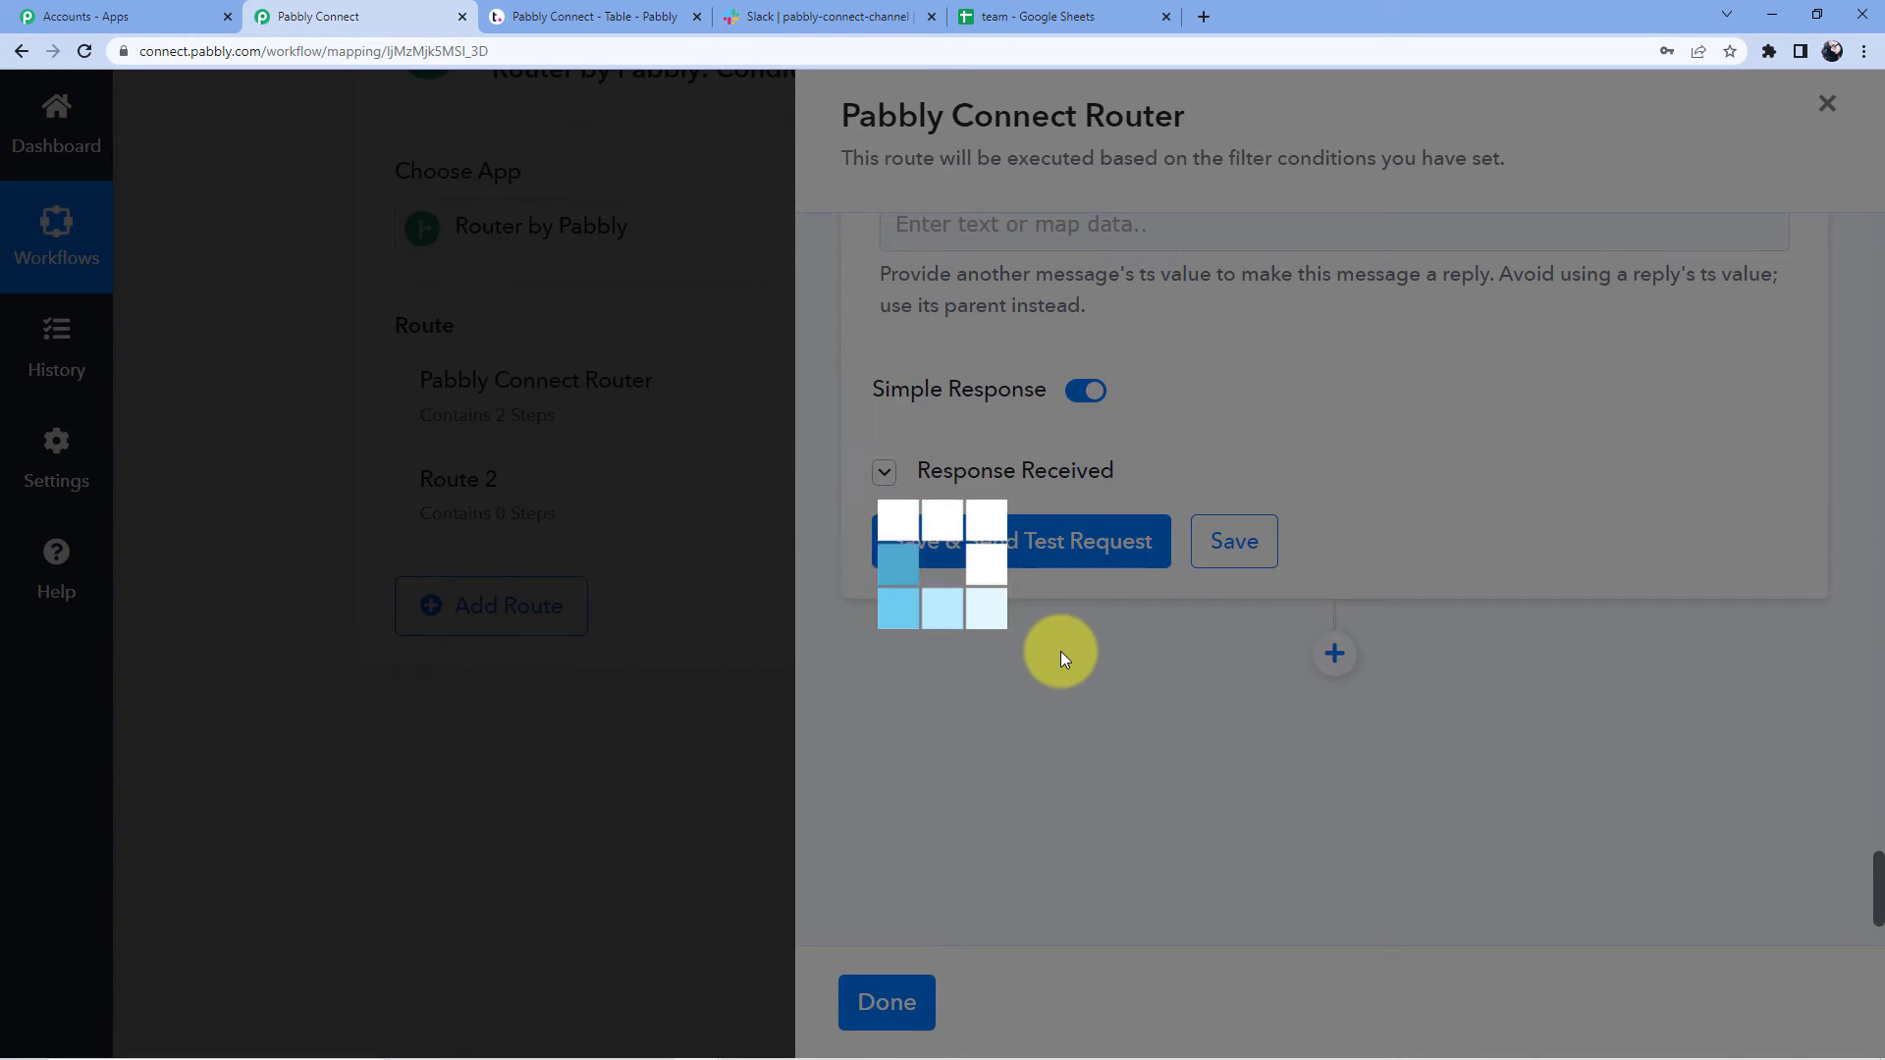
scroll(1081, 639, down, 3)
scroll(1191, 526, up, 3)
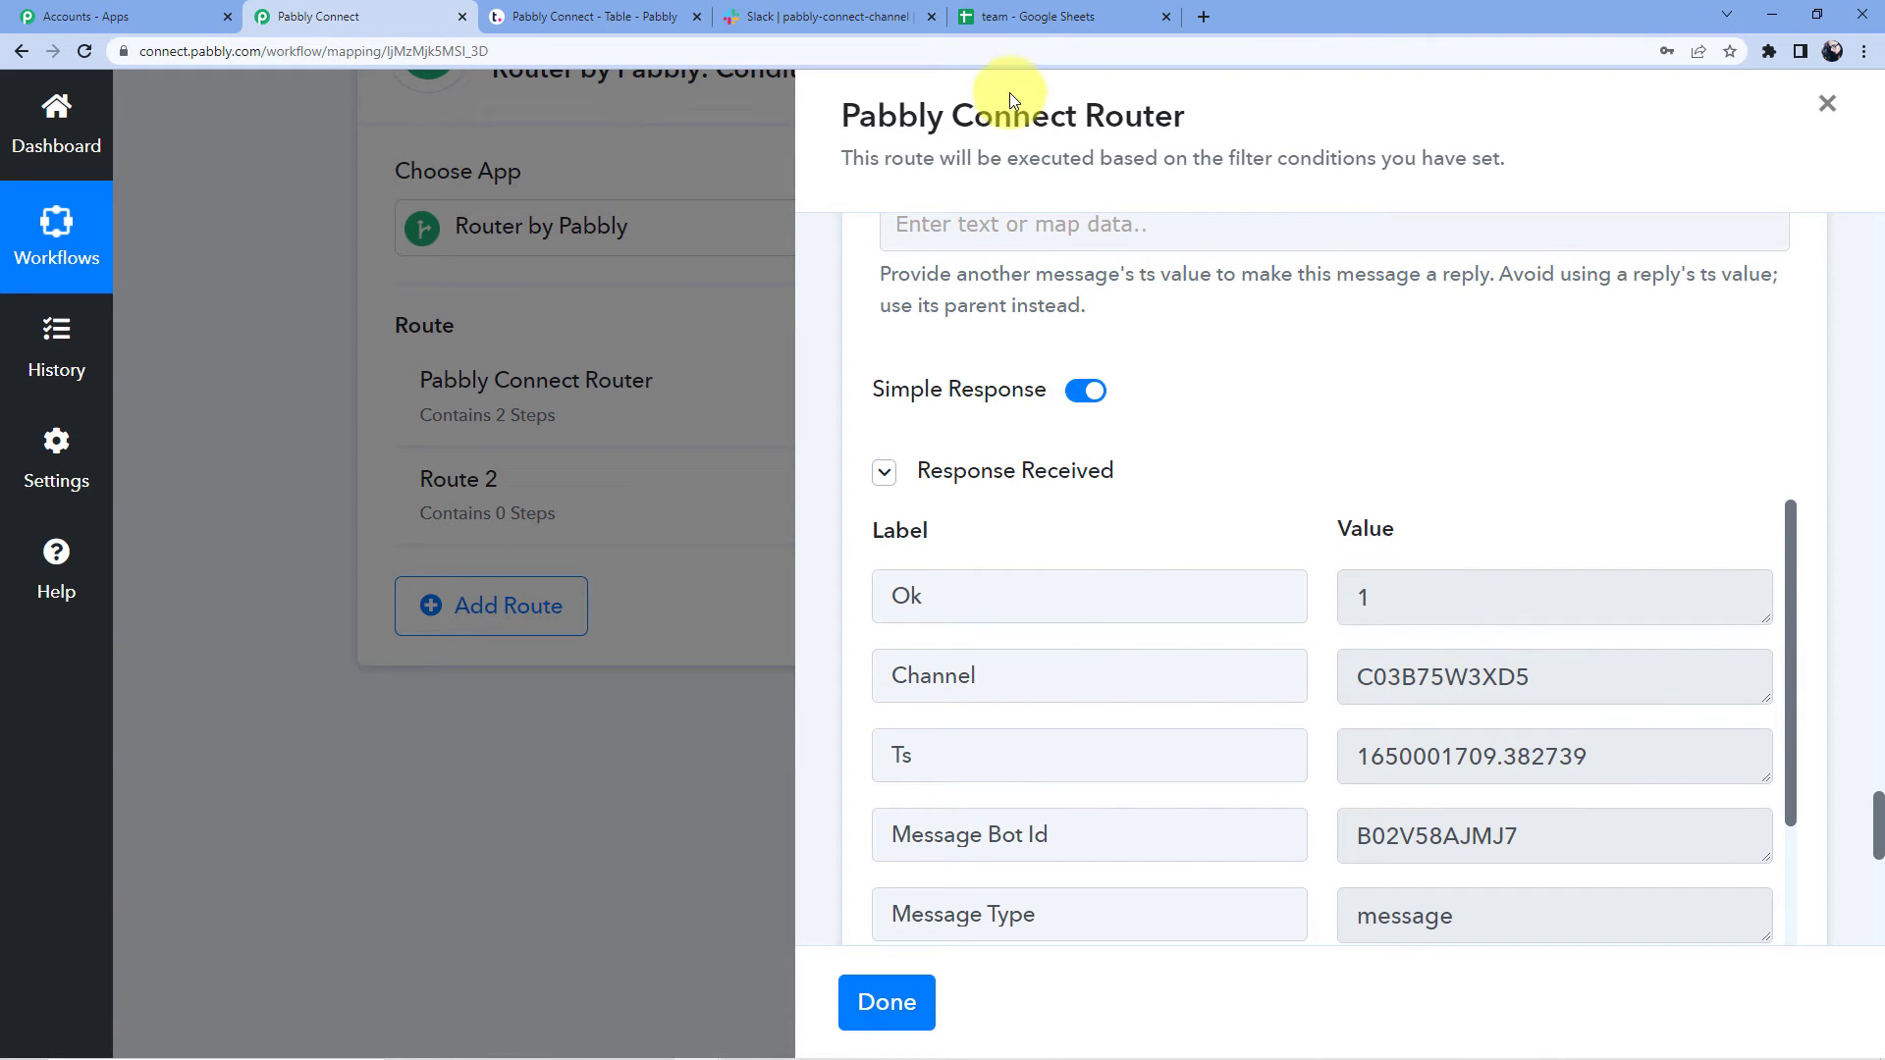
click(820, 16)
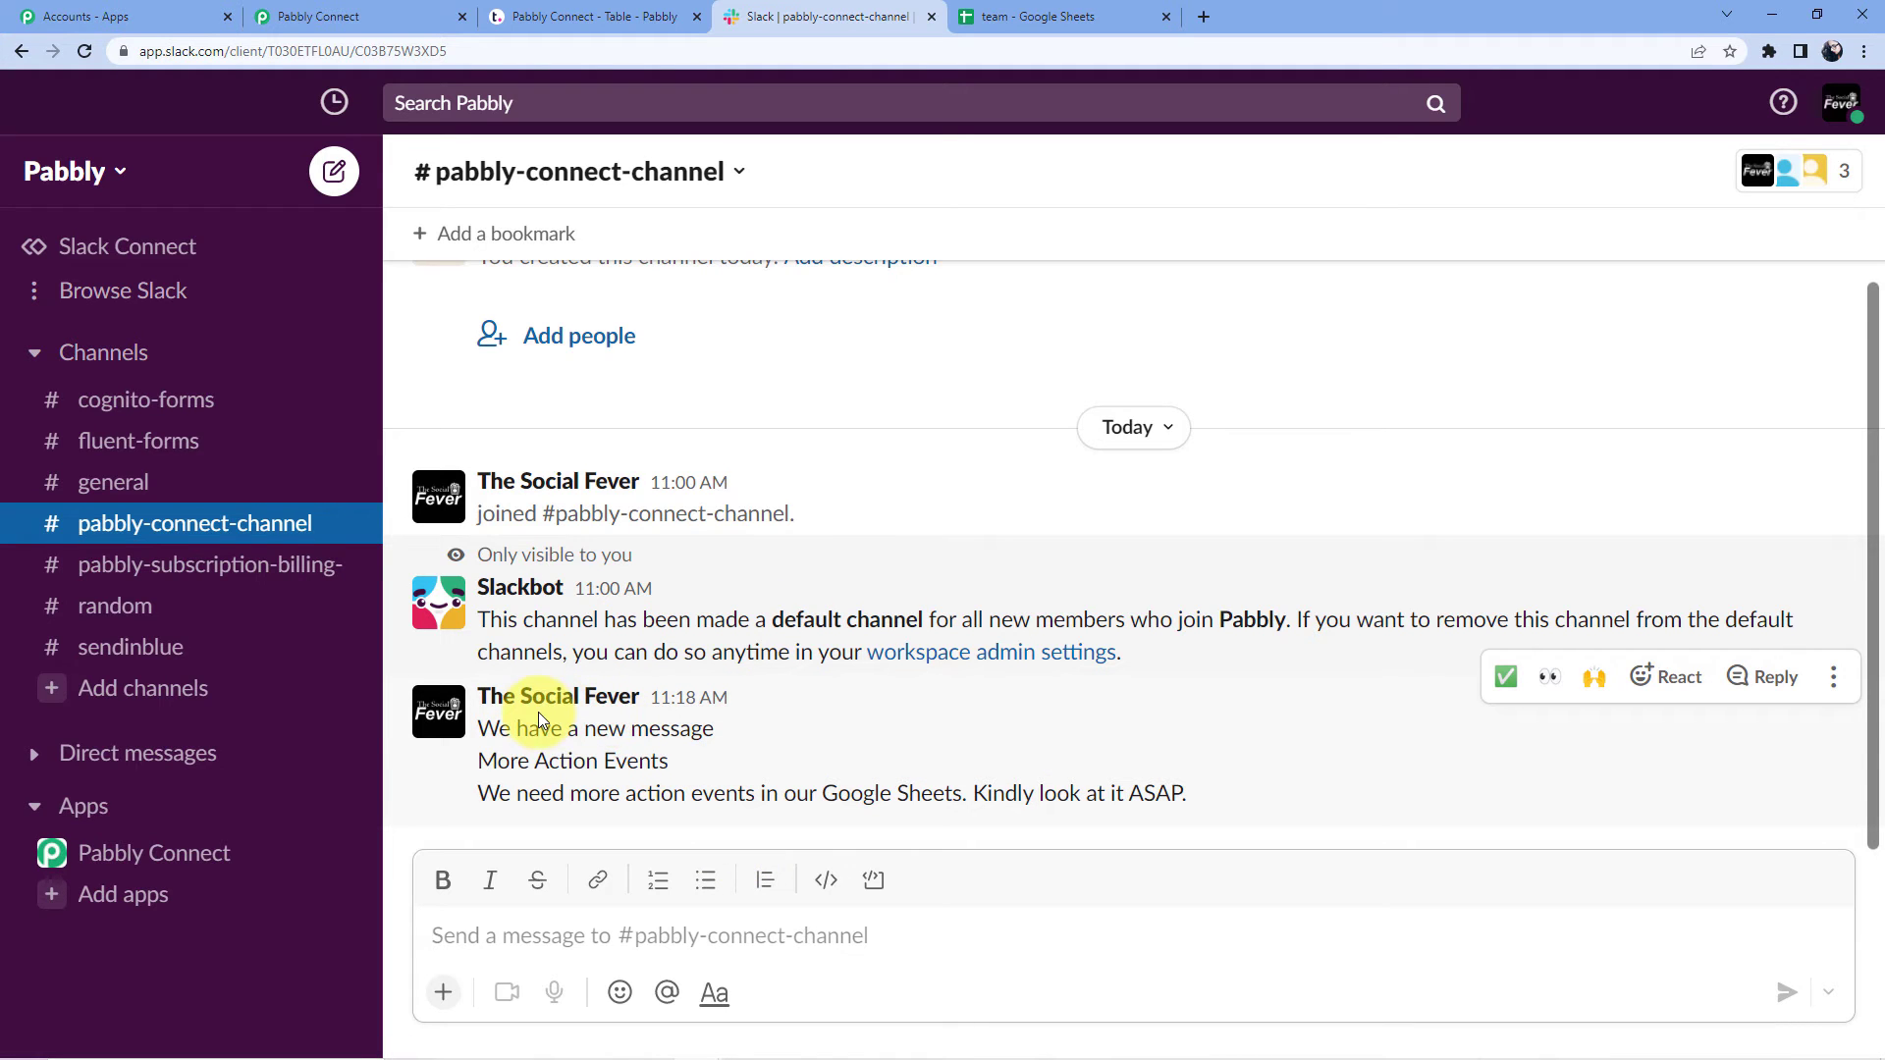
Step: View the pabbly-subscription-billing- channel in Slack, then return to Pabbly Connect and save the Pabbly Connect Router route's Slack action, closing the route
click(244, 568)
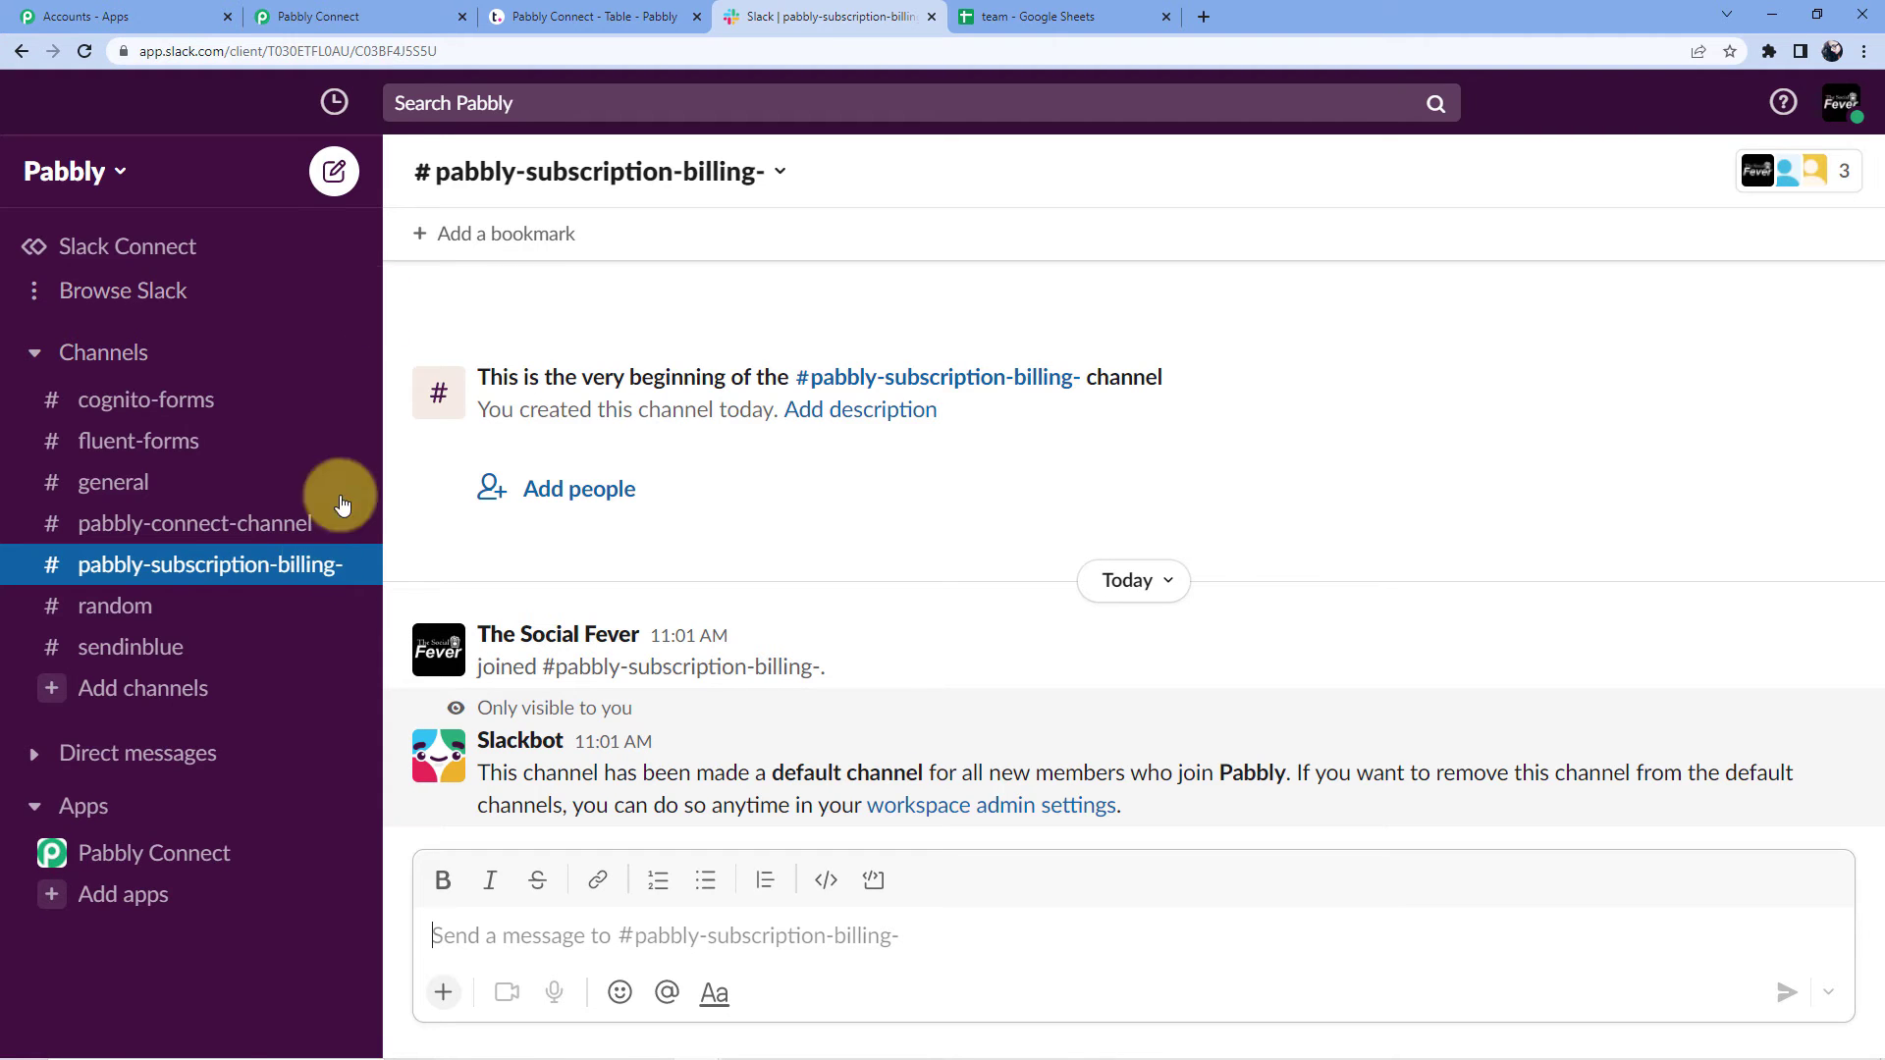
click(365, 21)
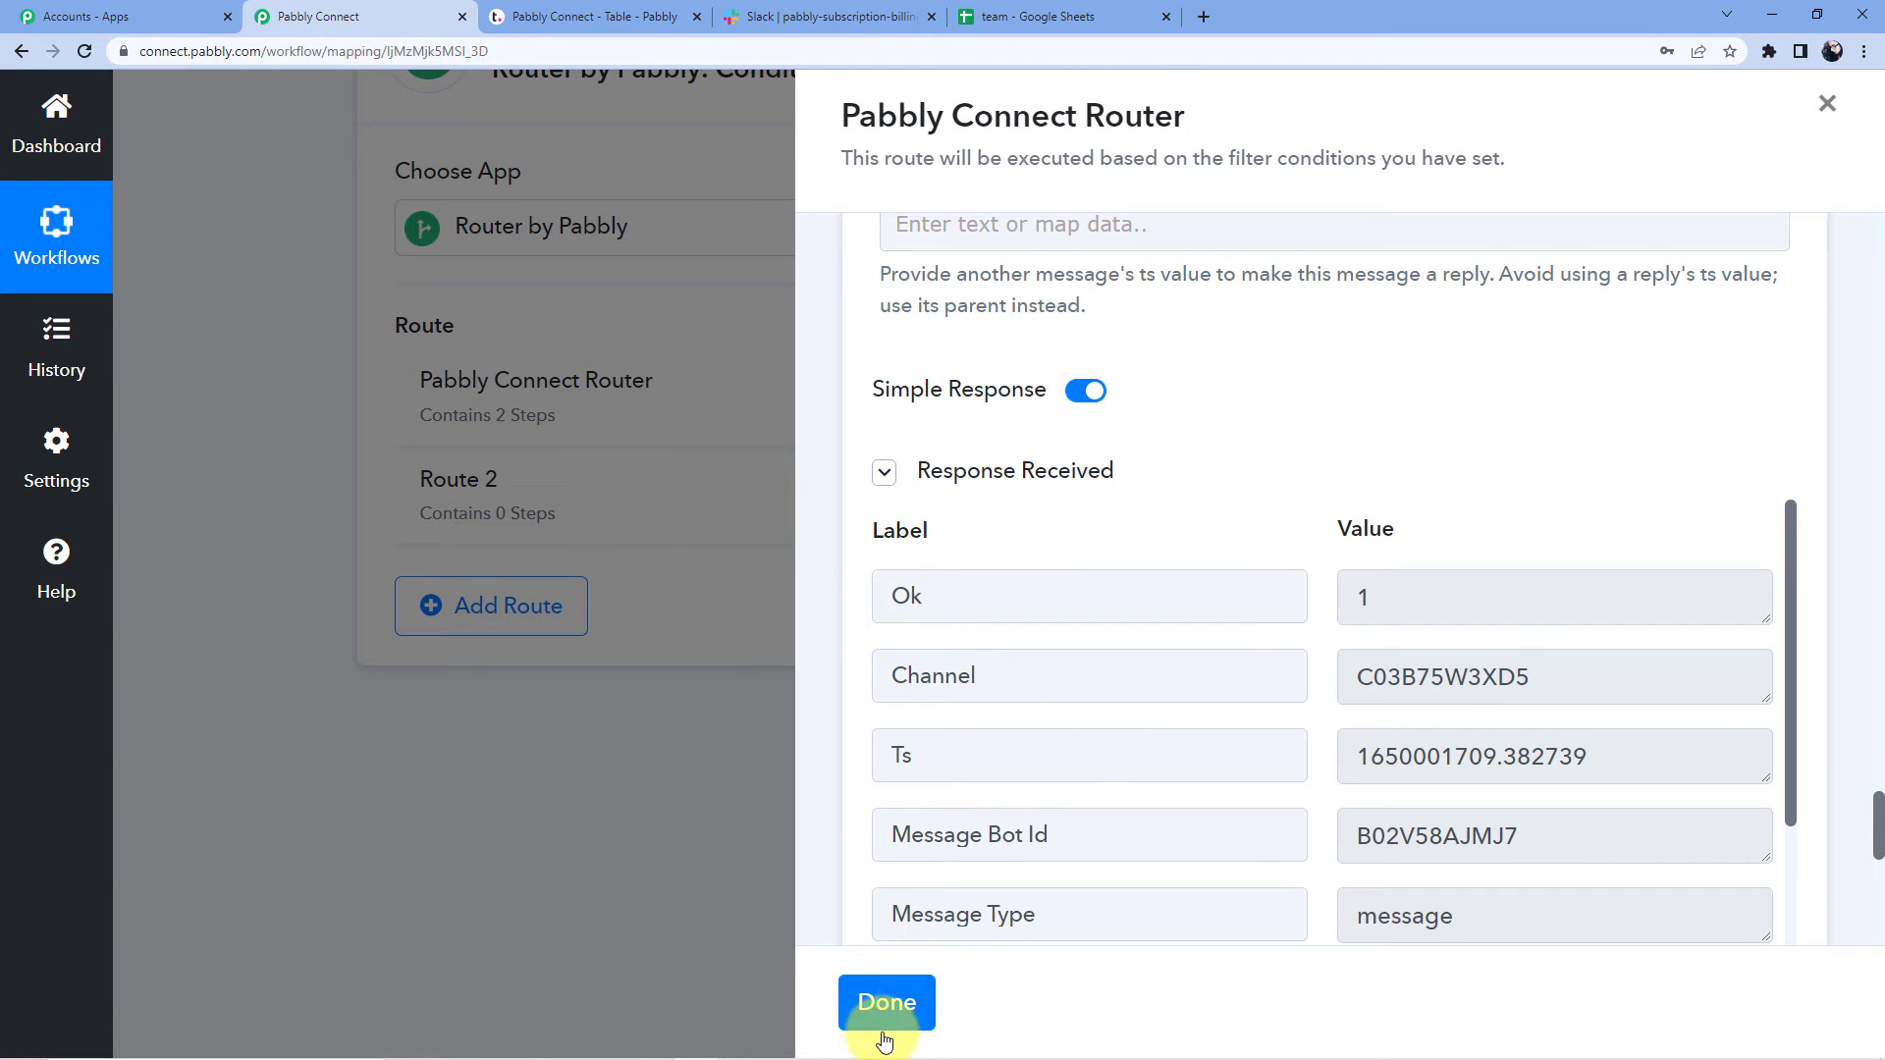
scroll(1065, 636, down, 10)
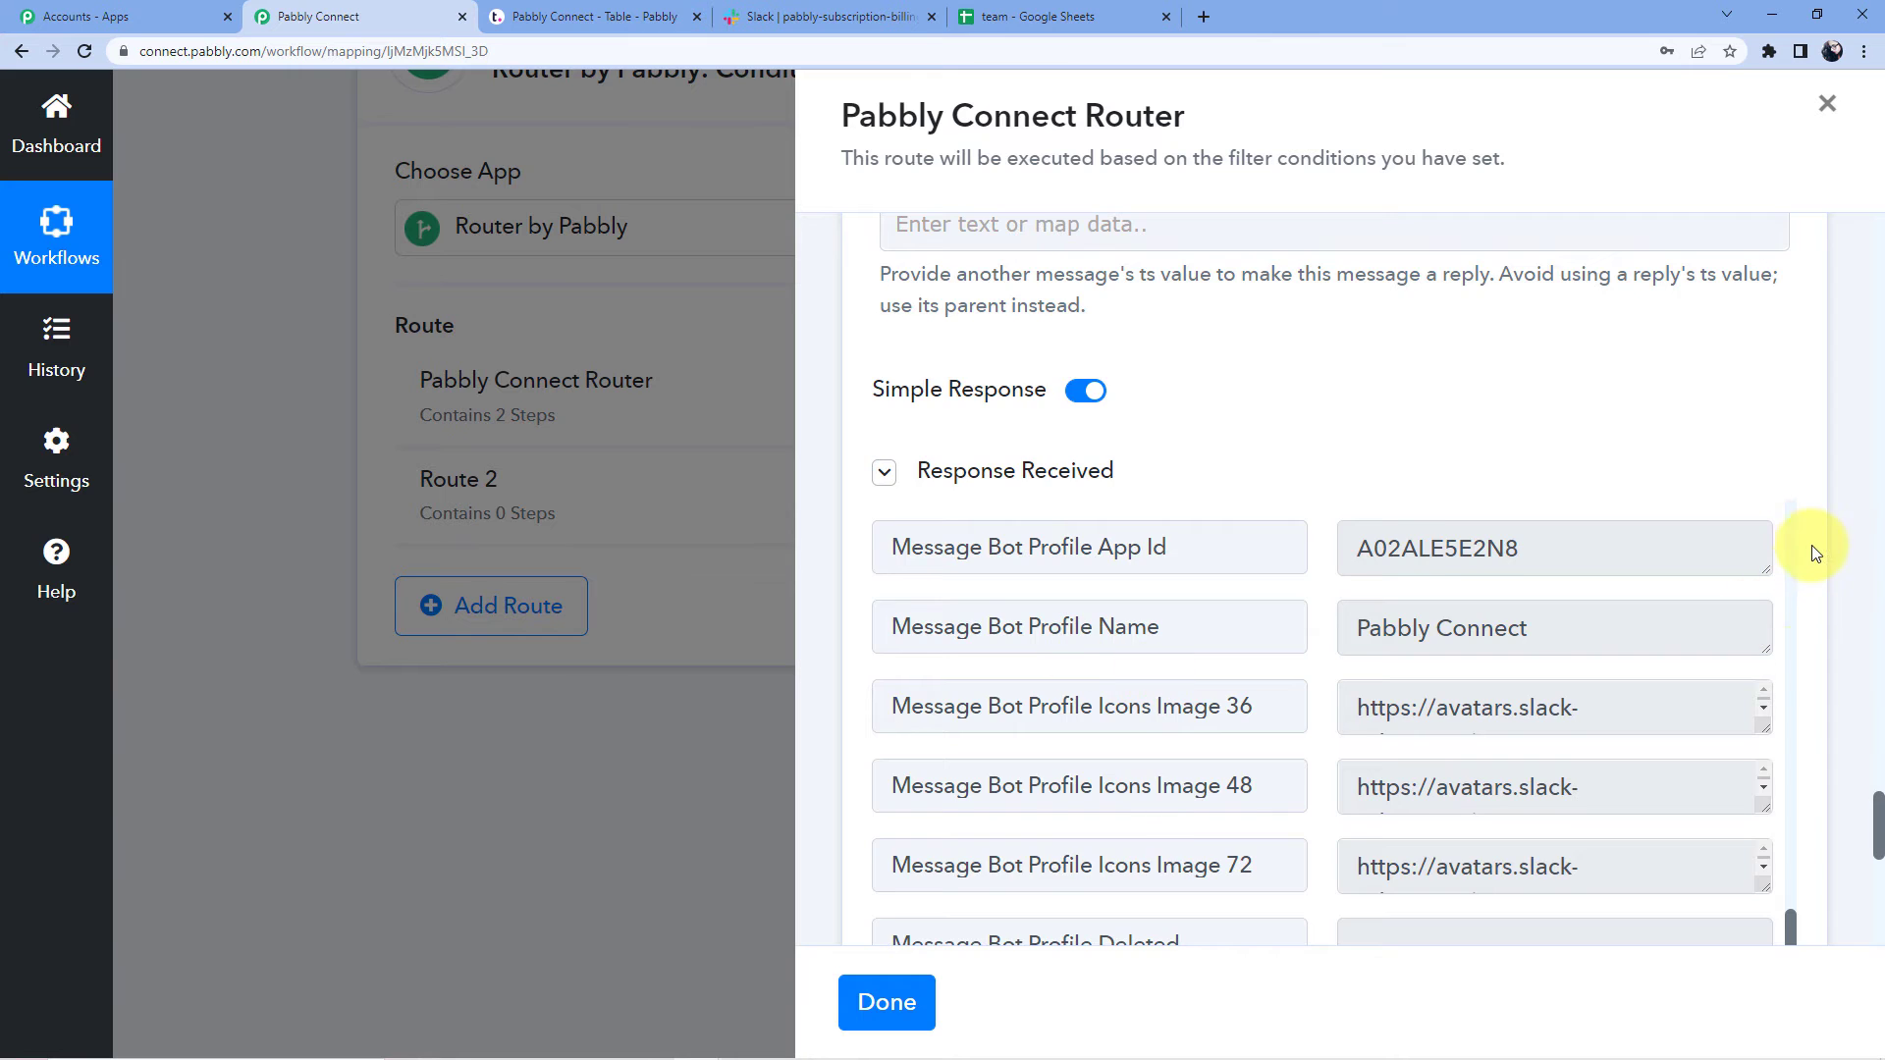
scroll(1811, 545, down, 8)
click(1239, 587)
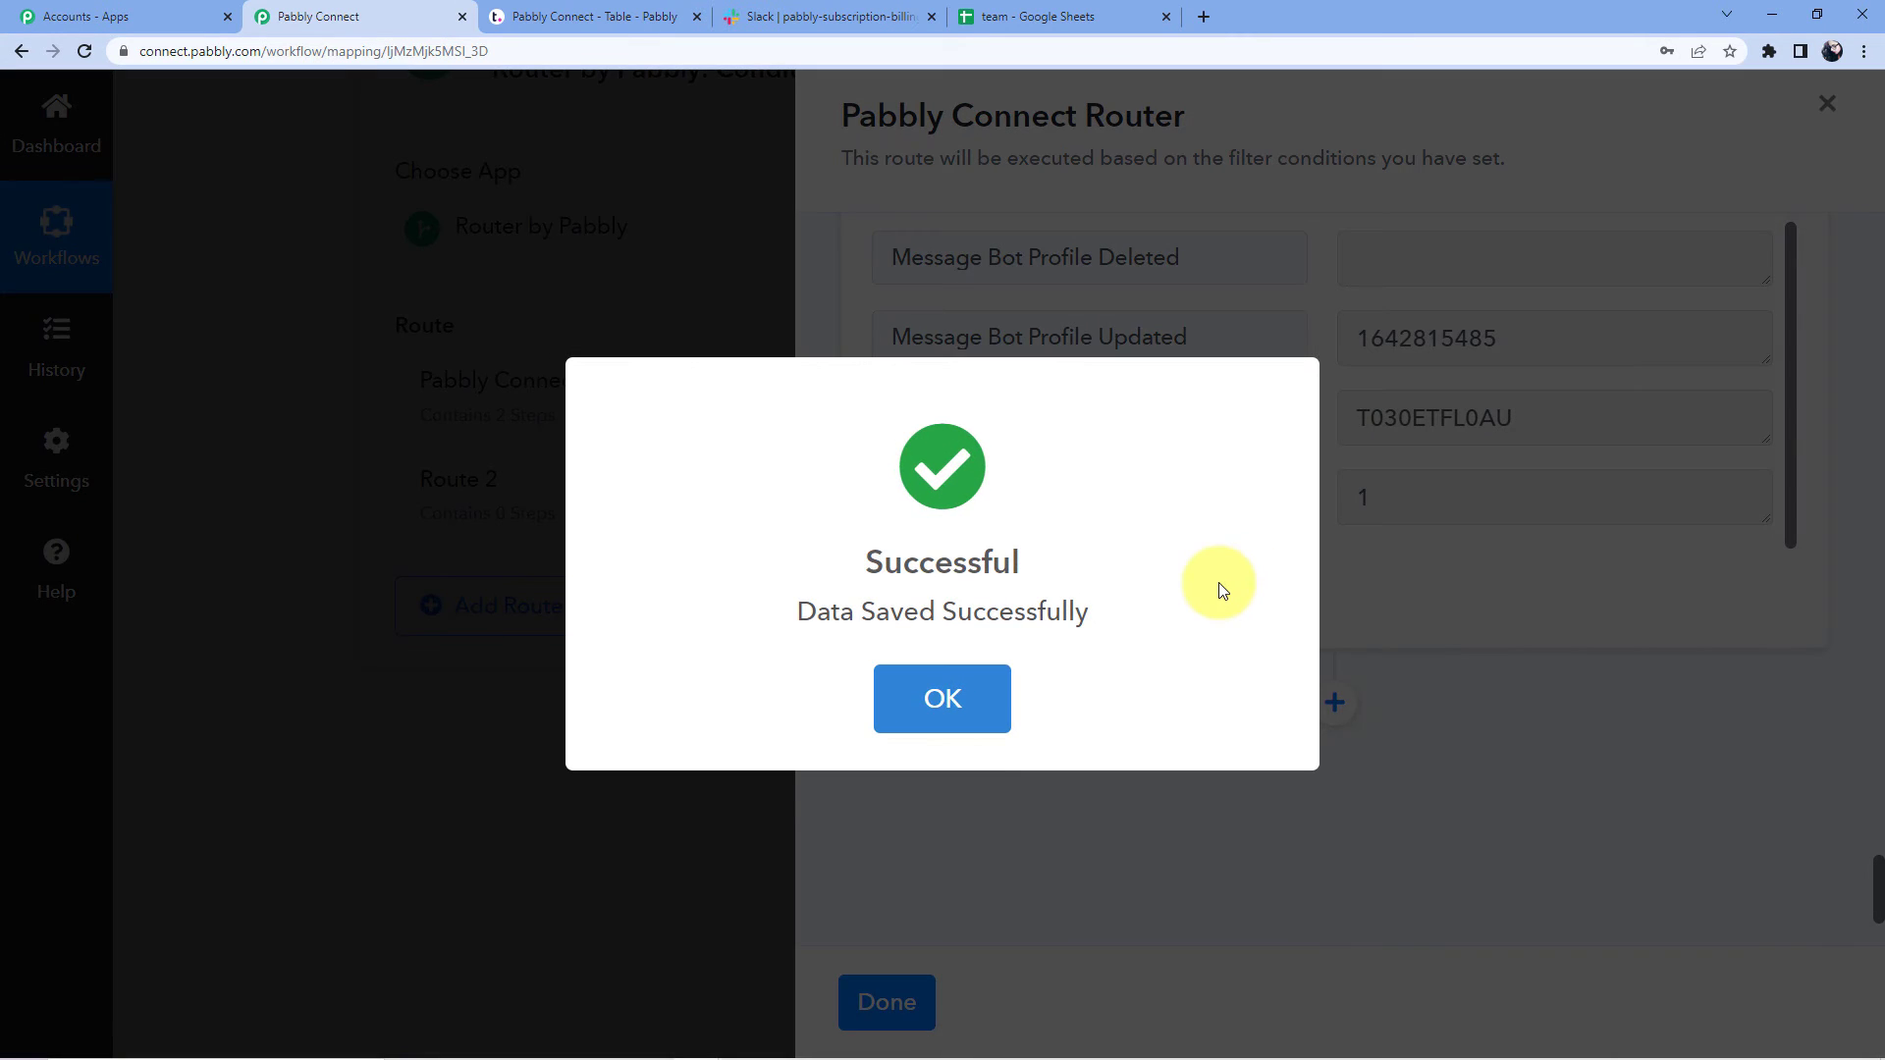
click(959, 698)
click(928, 991)
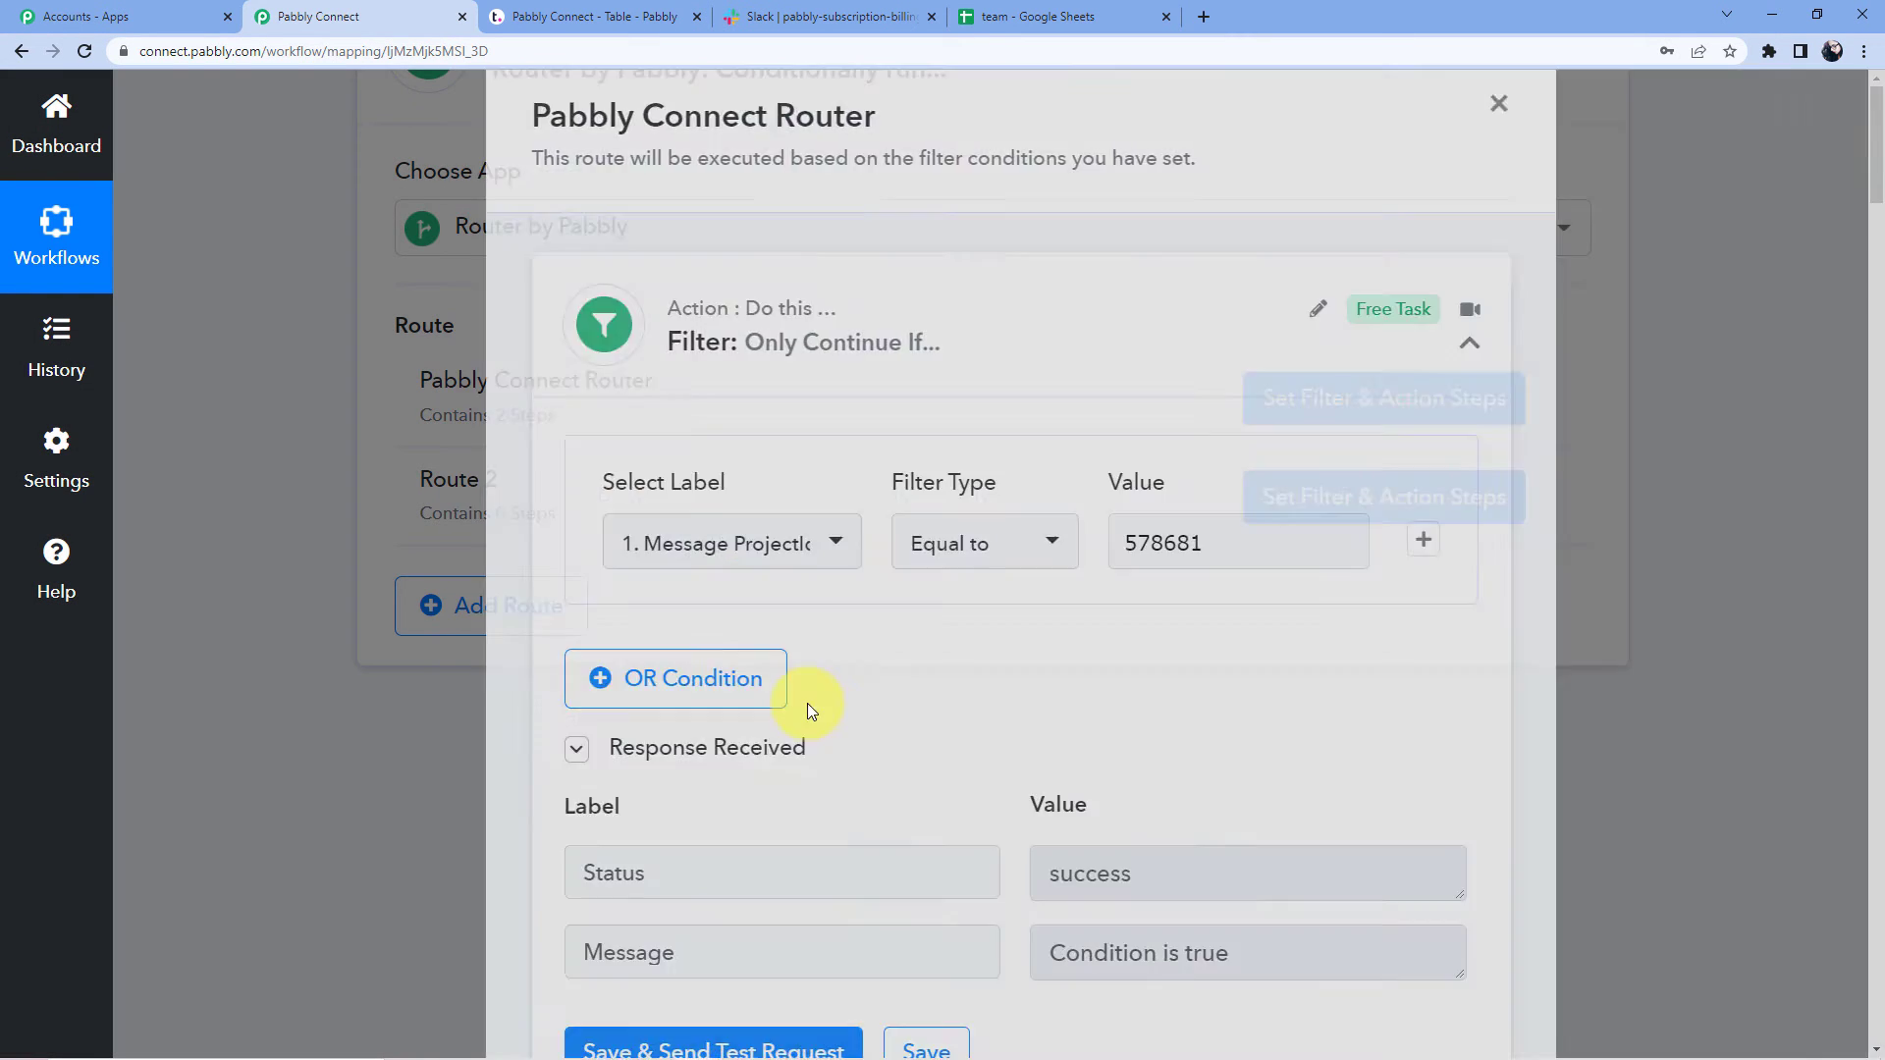
Step: Clone the Pabbly Connect Router route
click(1549, 399)
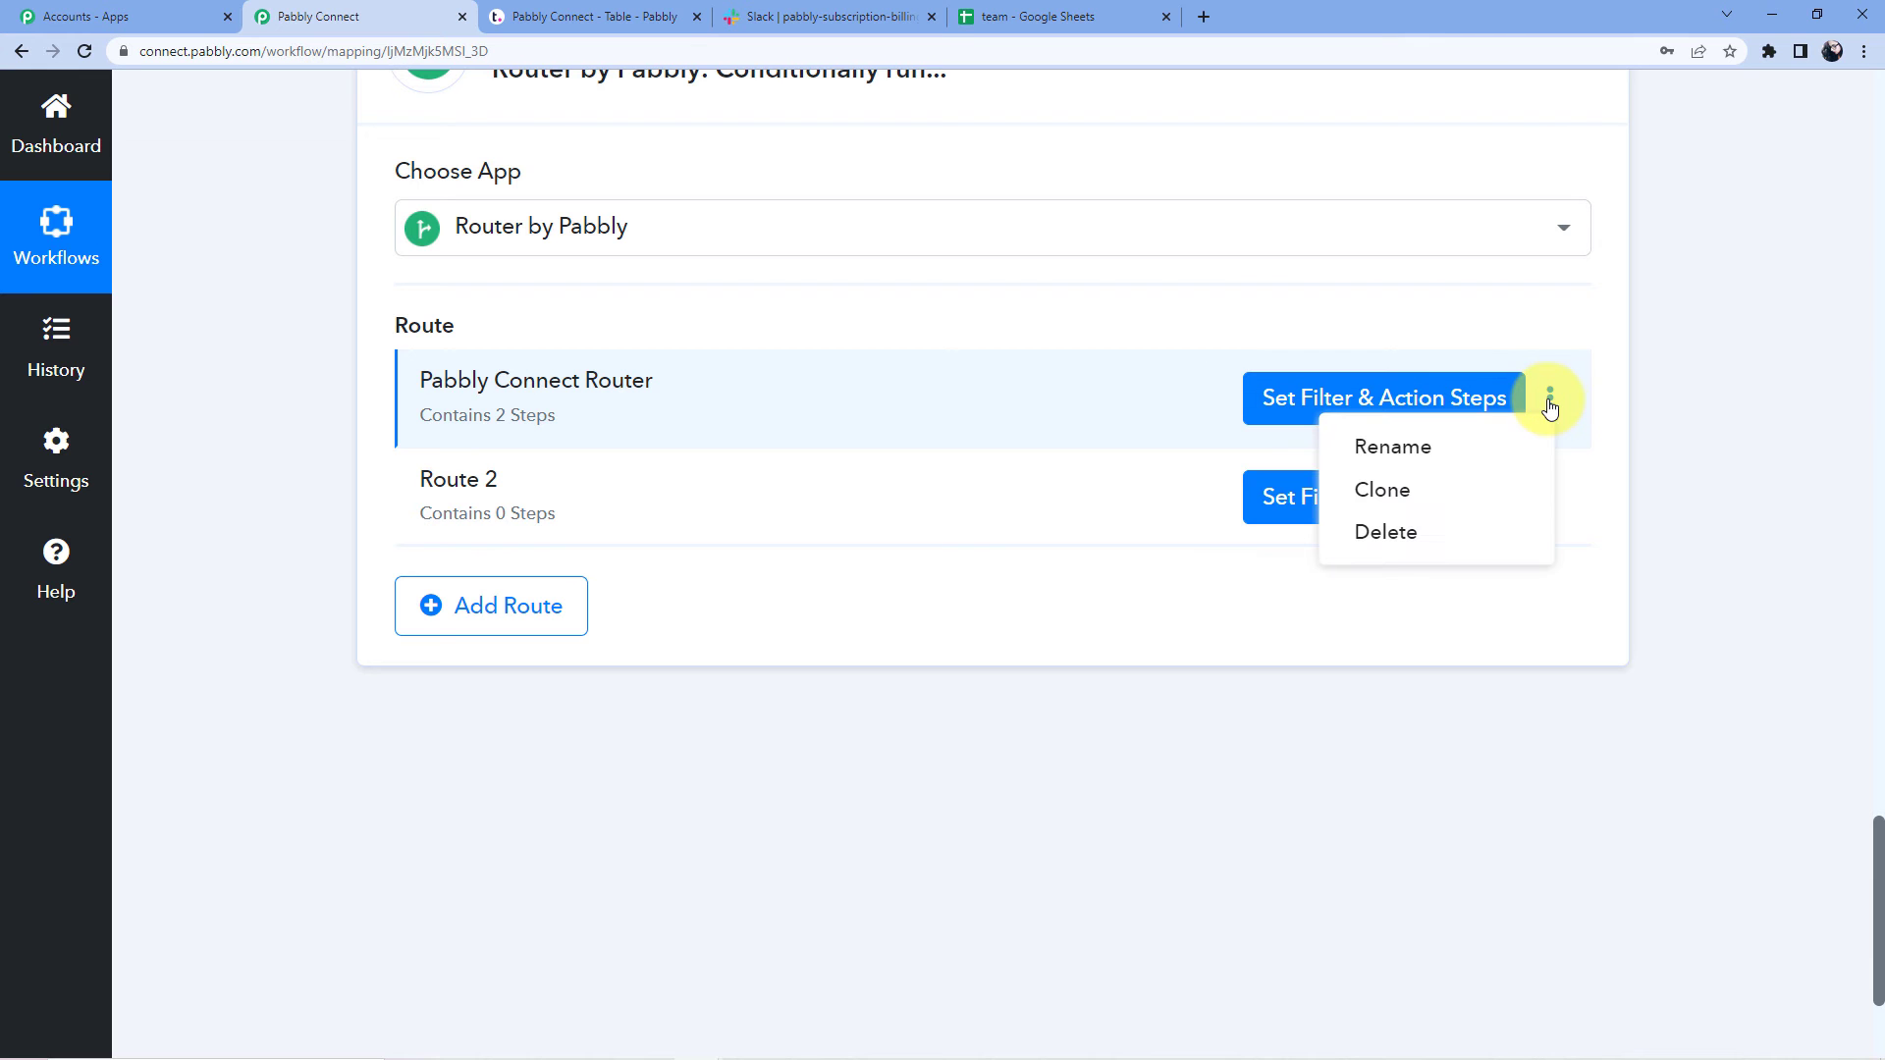
click(1384, 490)
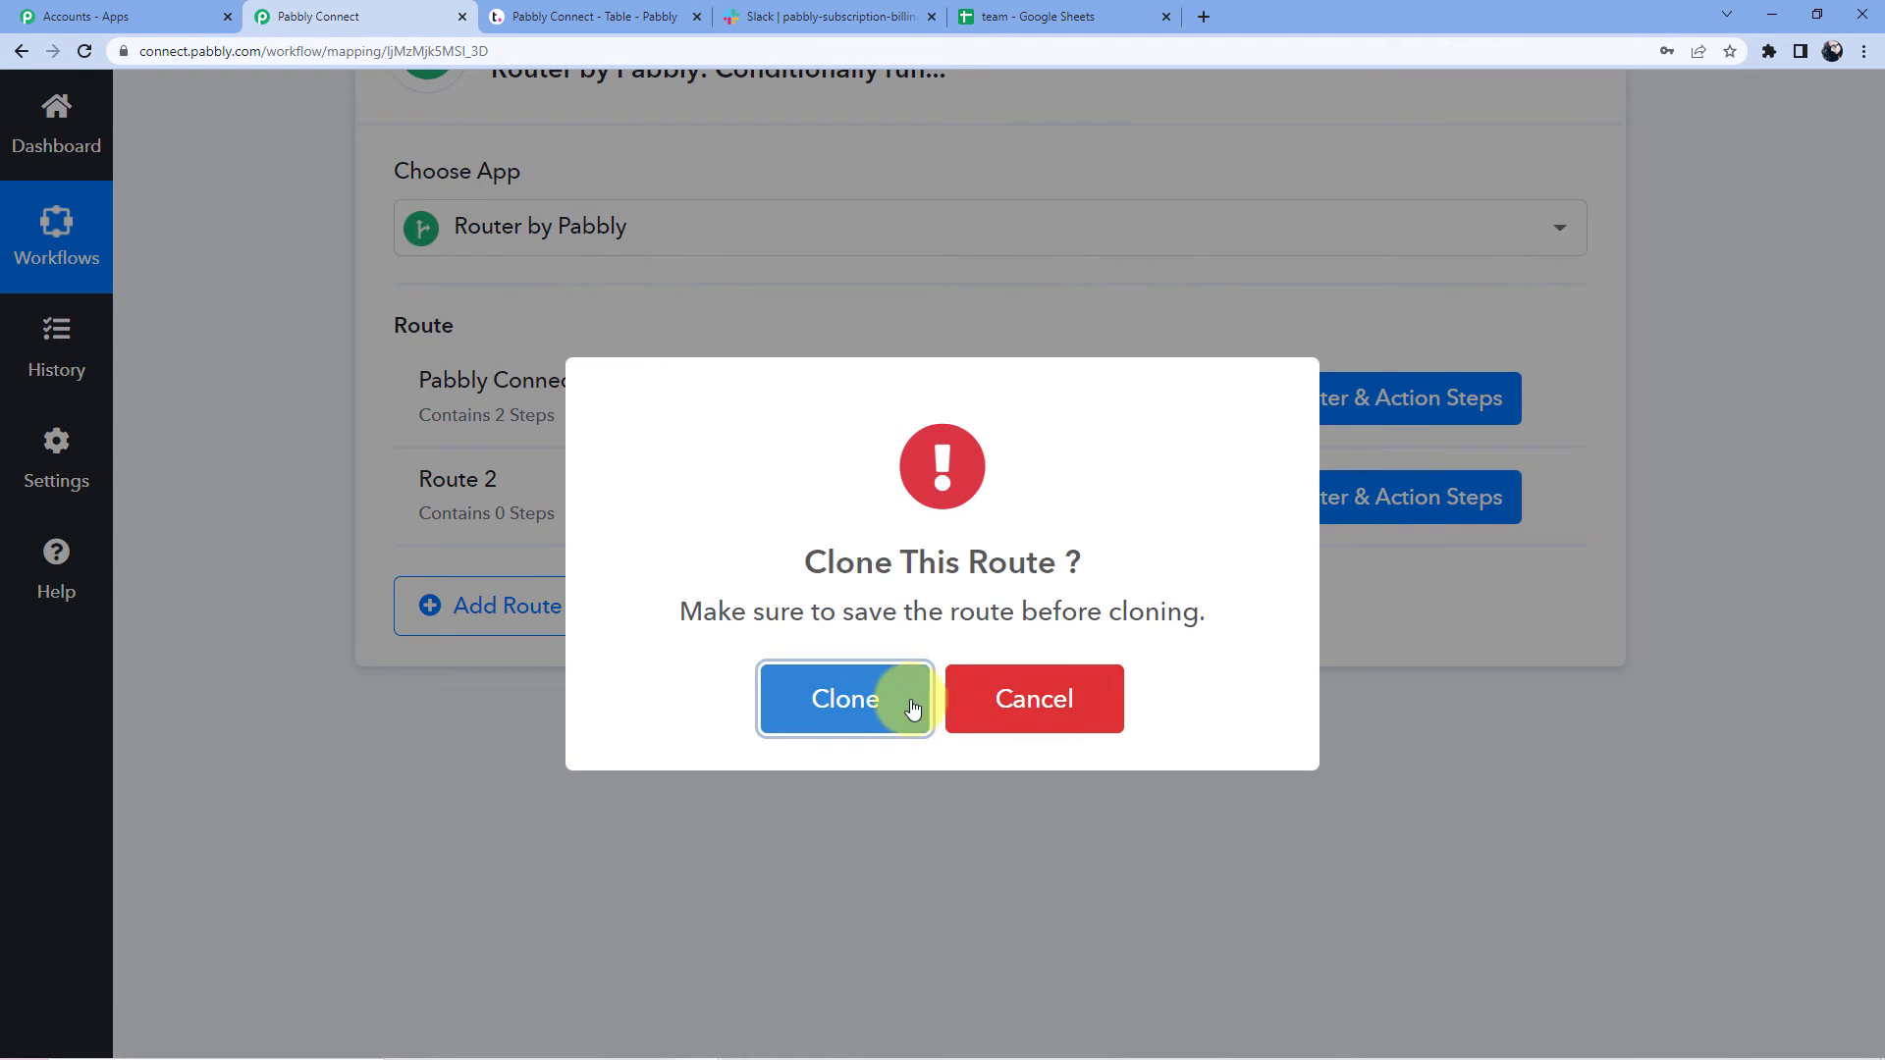
click(889, 696)
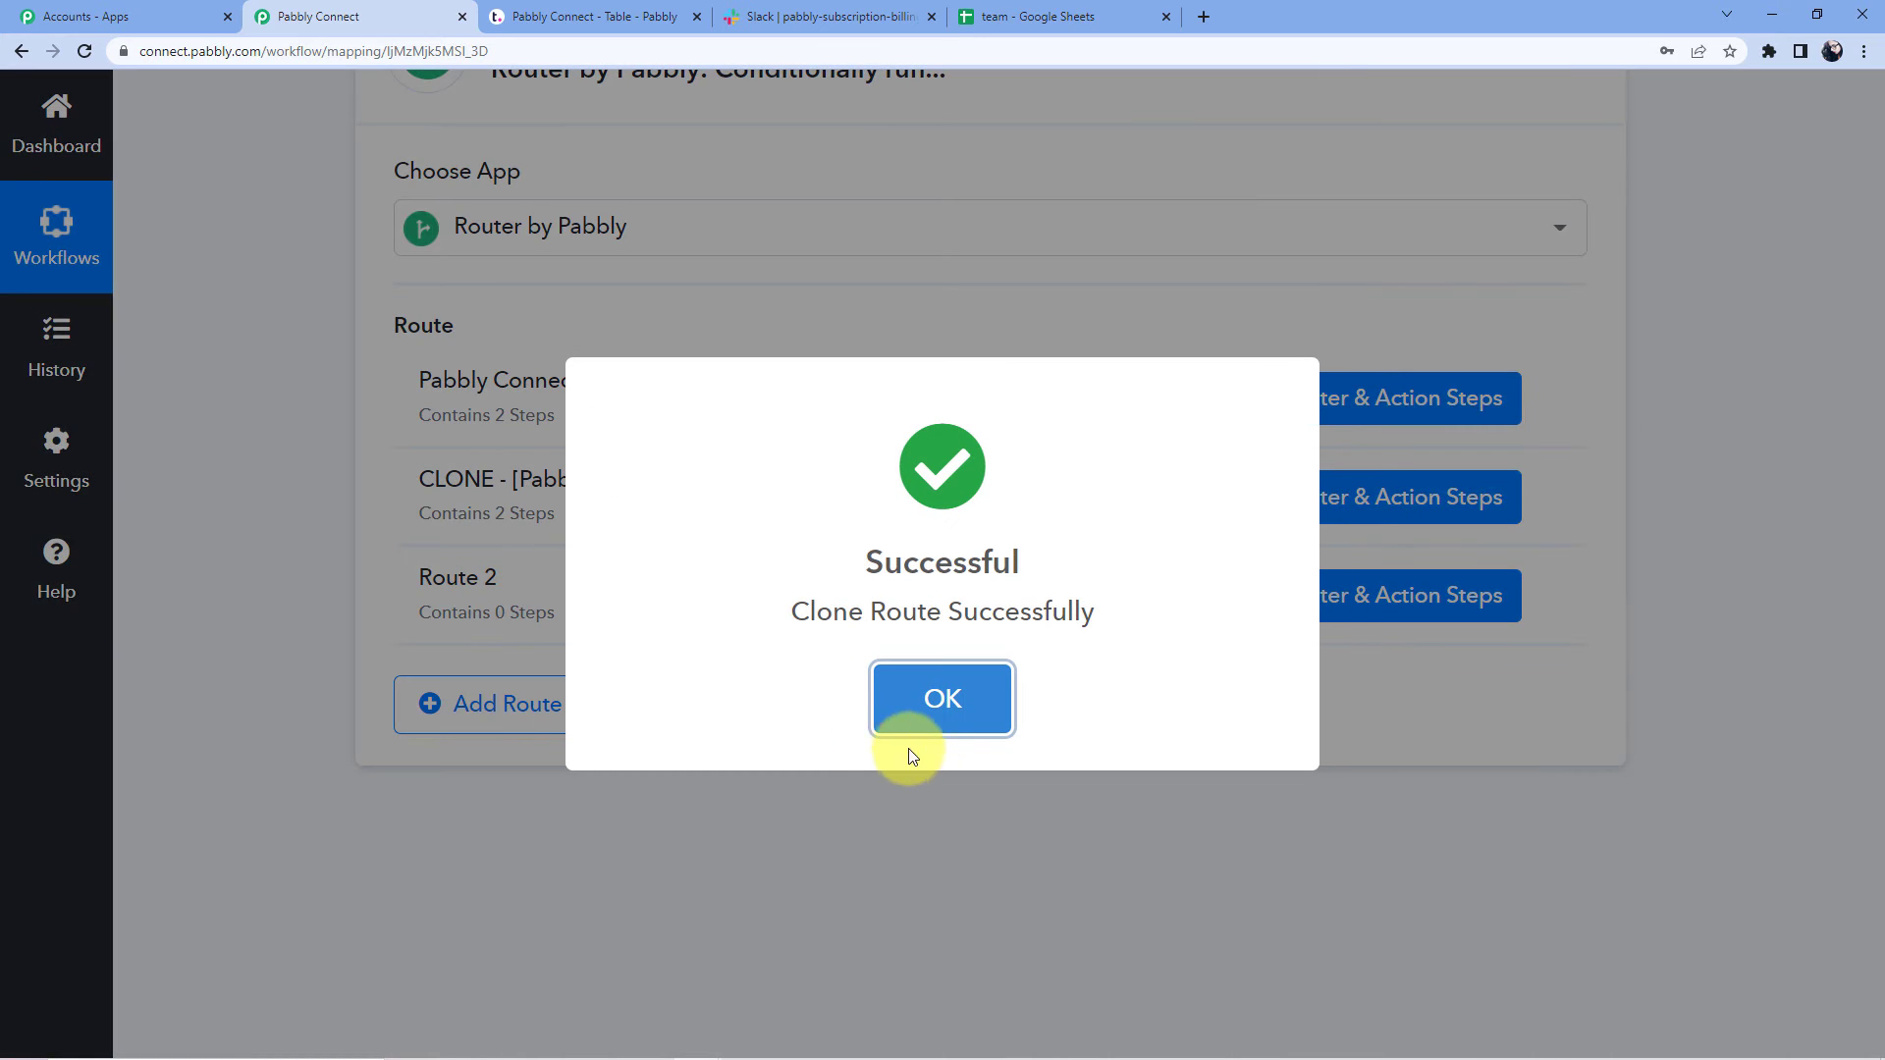
click(934, 711)
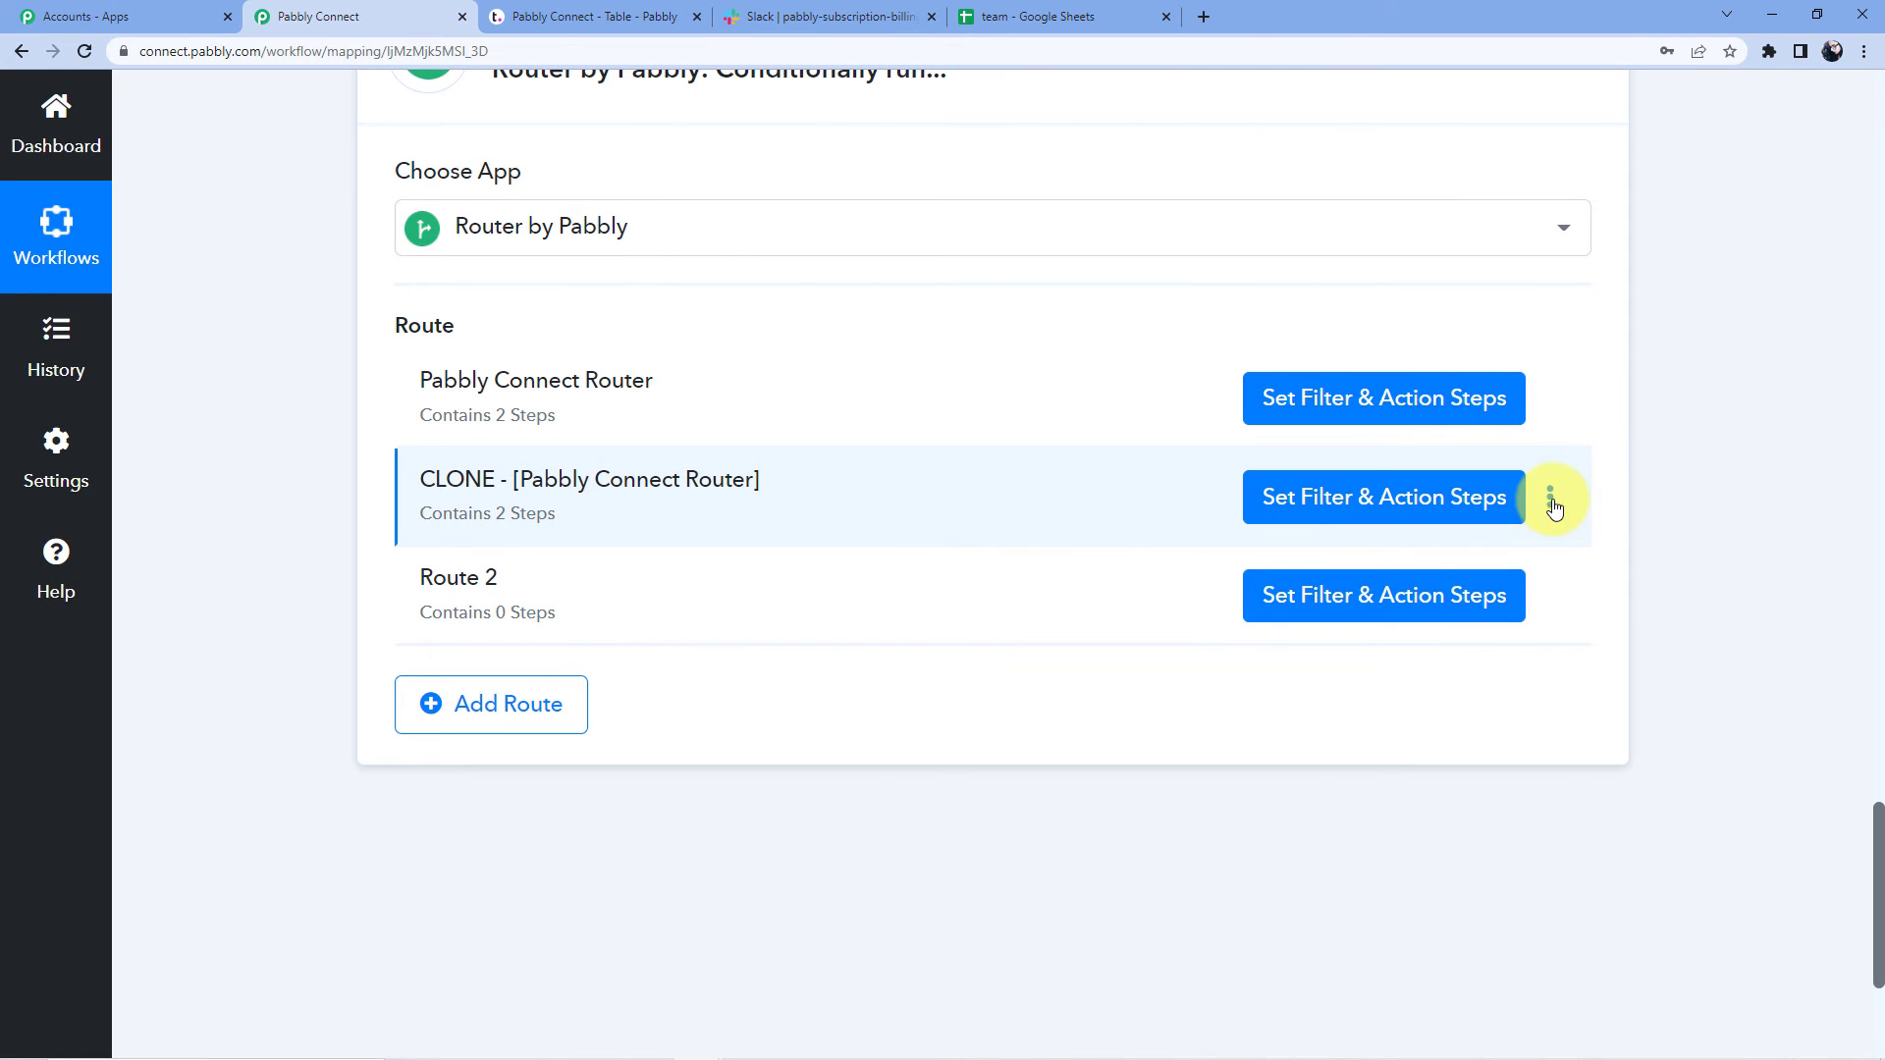
Step: Rename the cloned route as Pabbly Subscription Billing
click(1552, 505)
click(1480, 541)
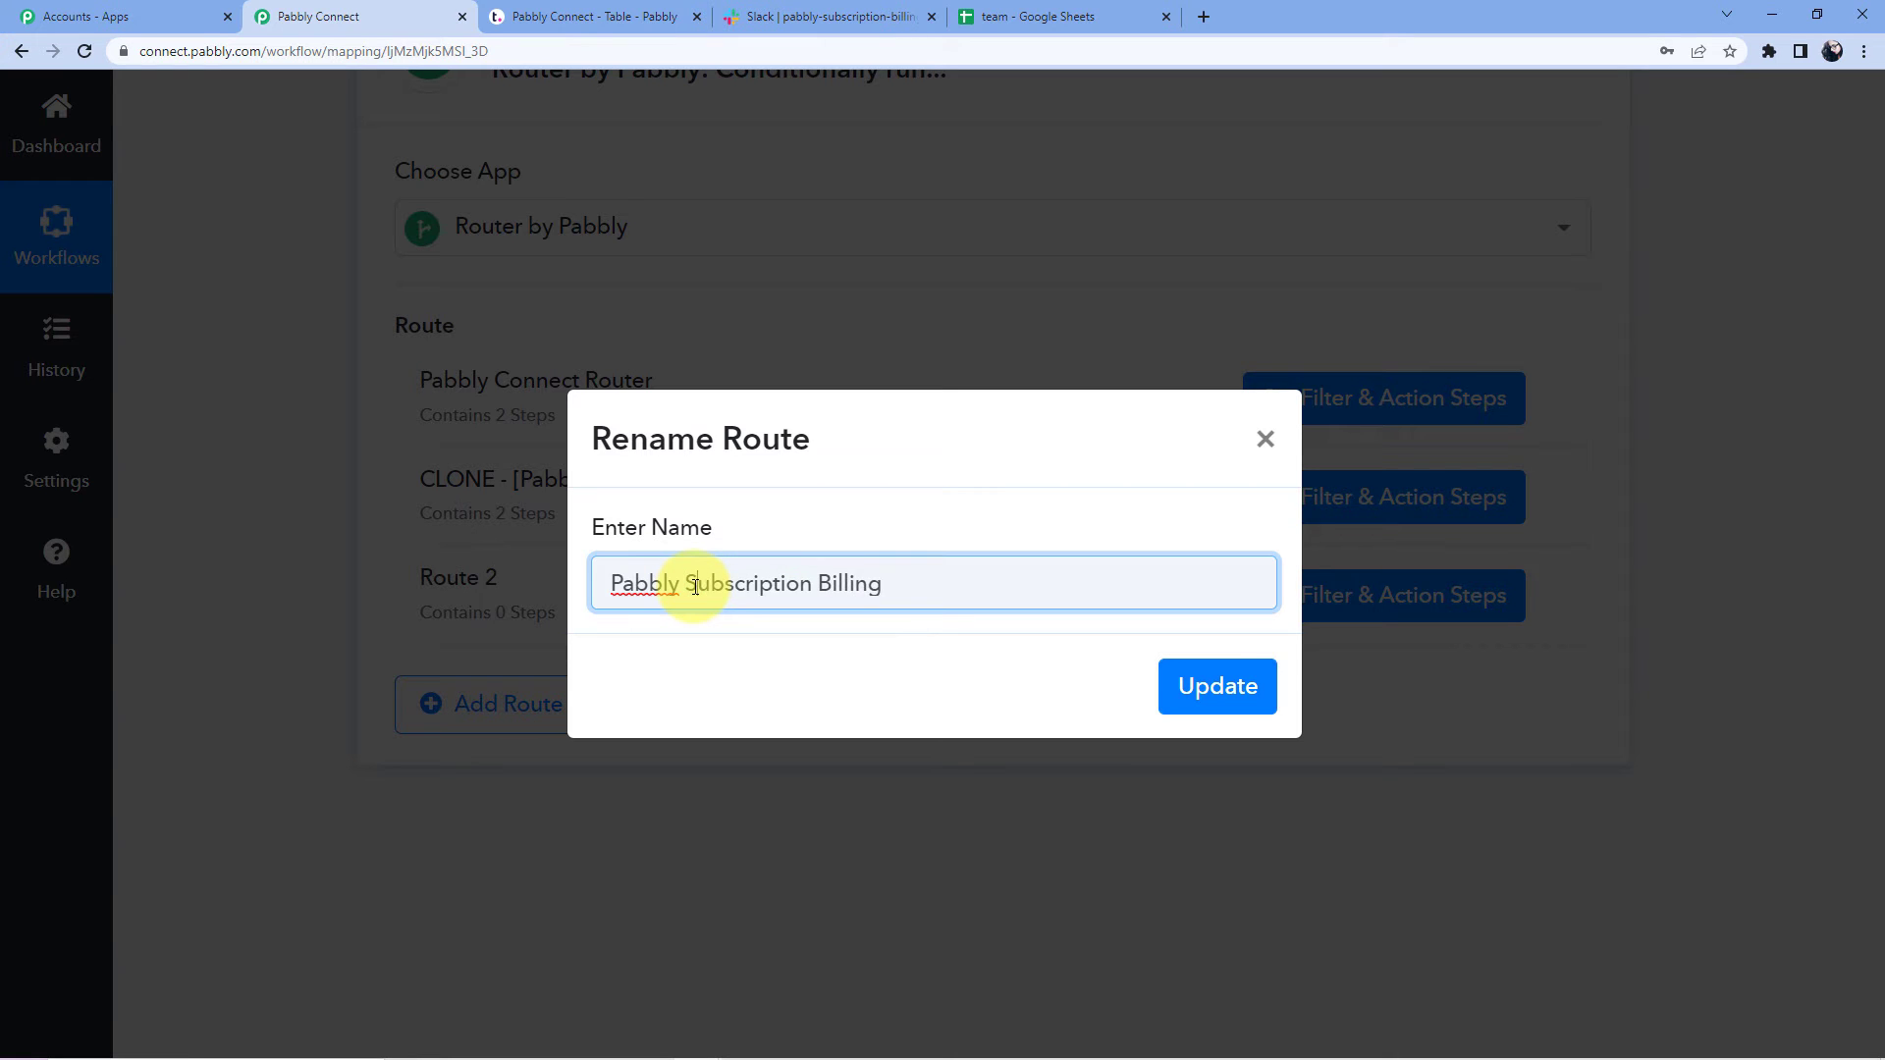
click(1245, 679)
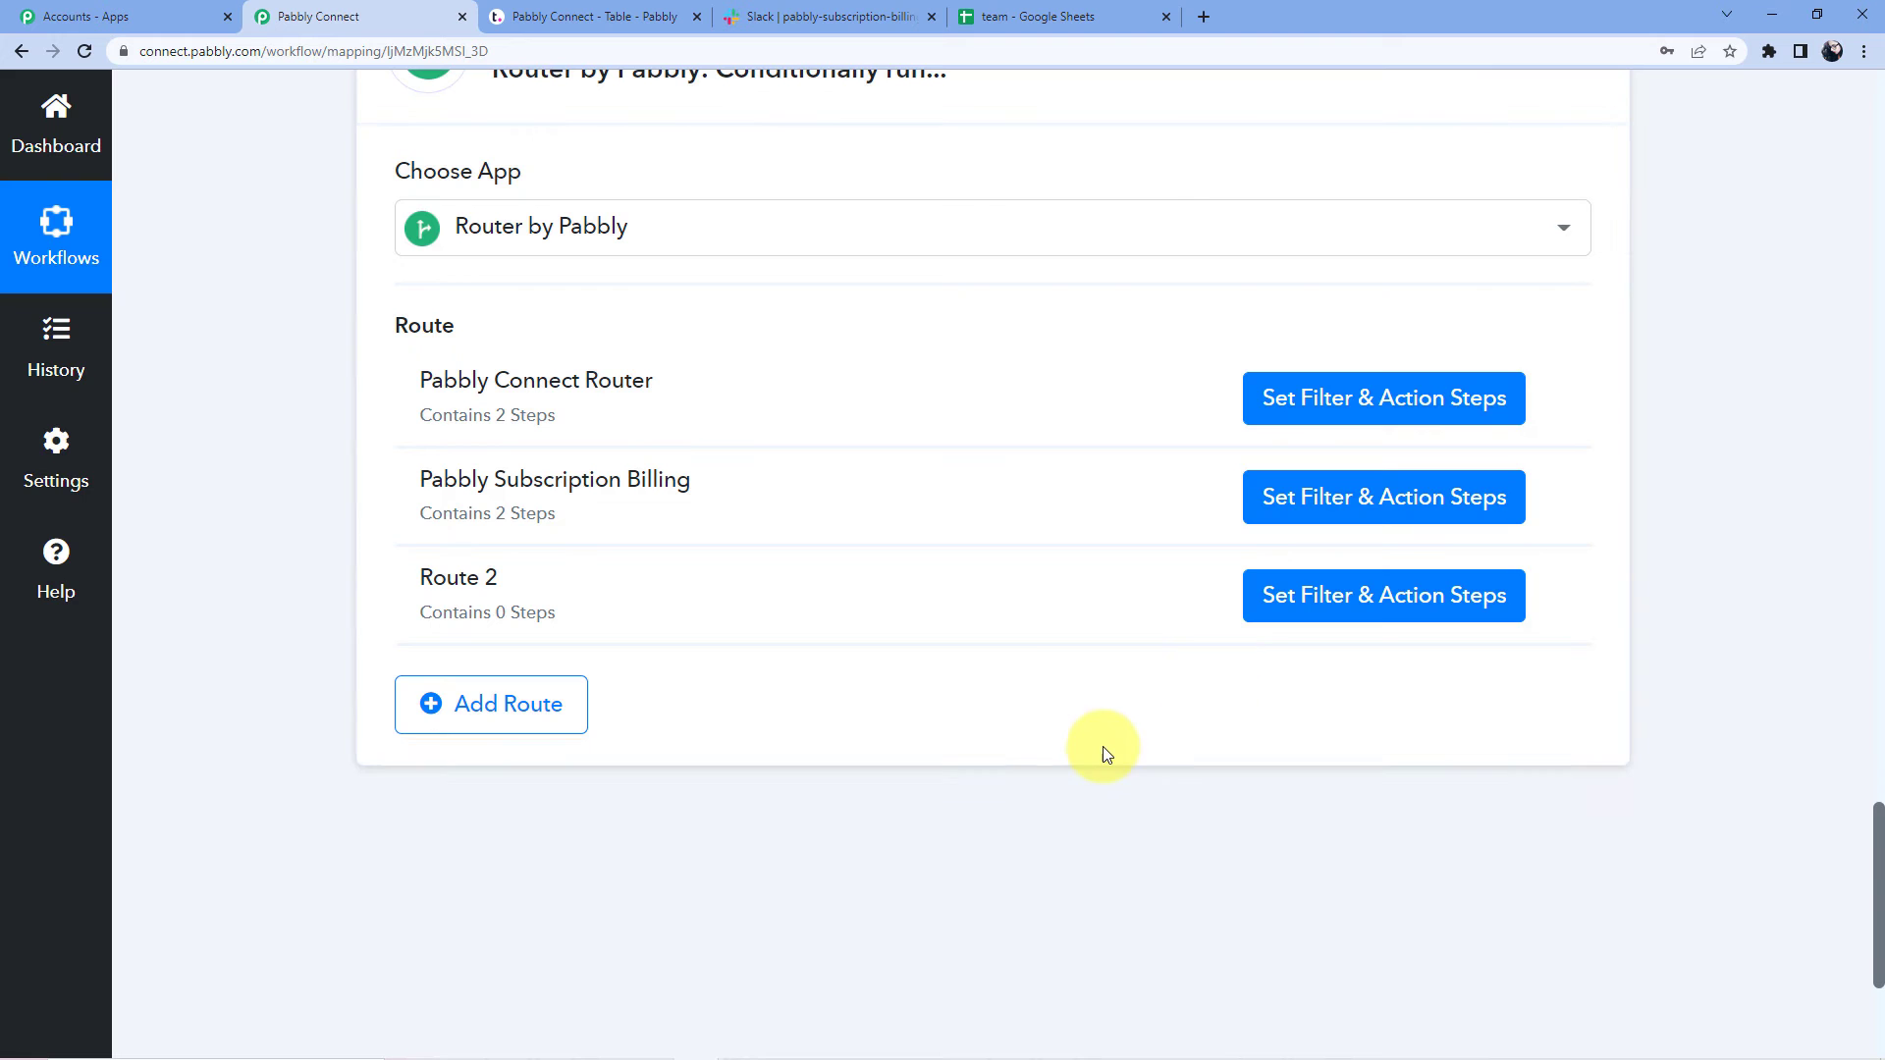
Step: Open the filter condition of the Pabbly Subscription Billing route
click(1324, 488)
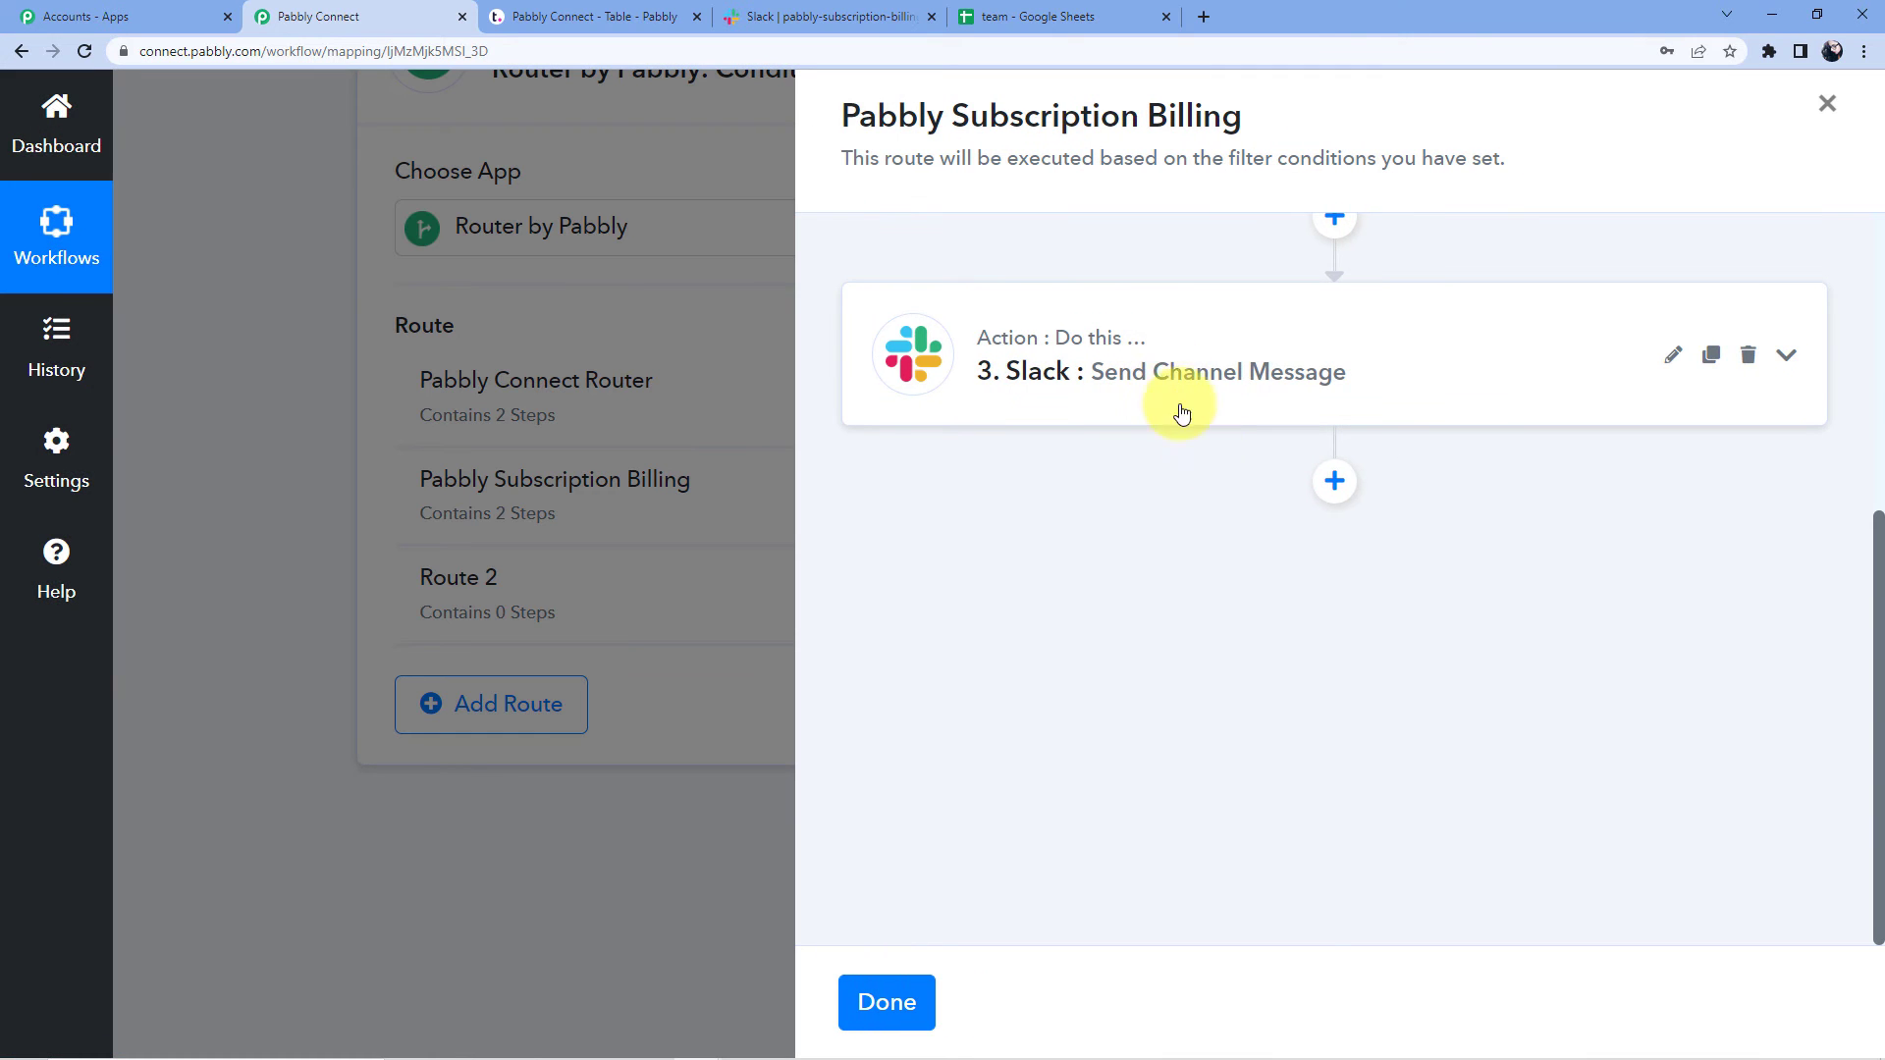
scroll(1204, 444, up, 5)
click(1231, 371)
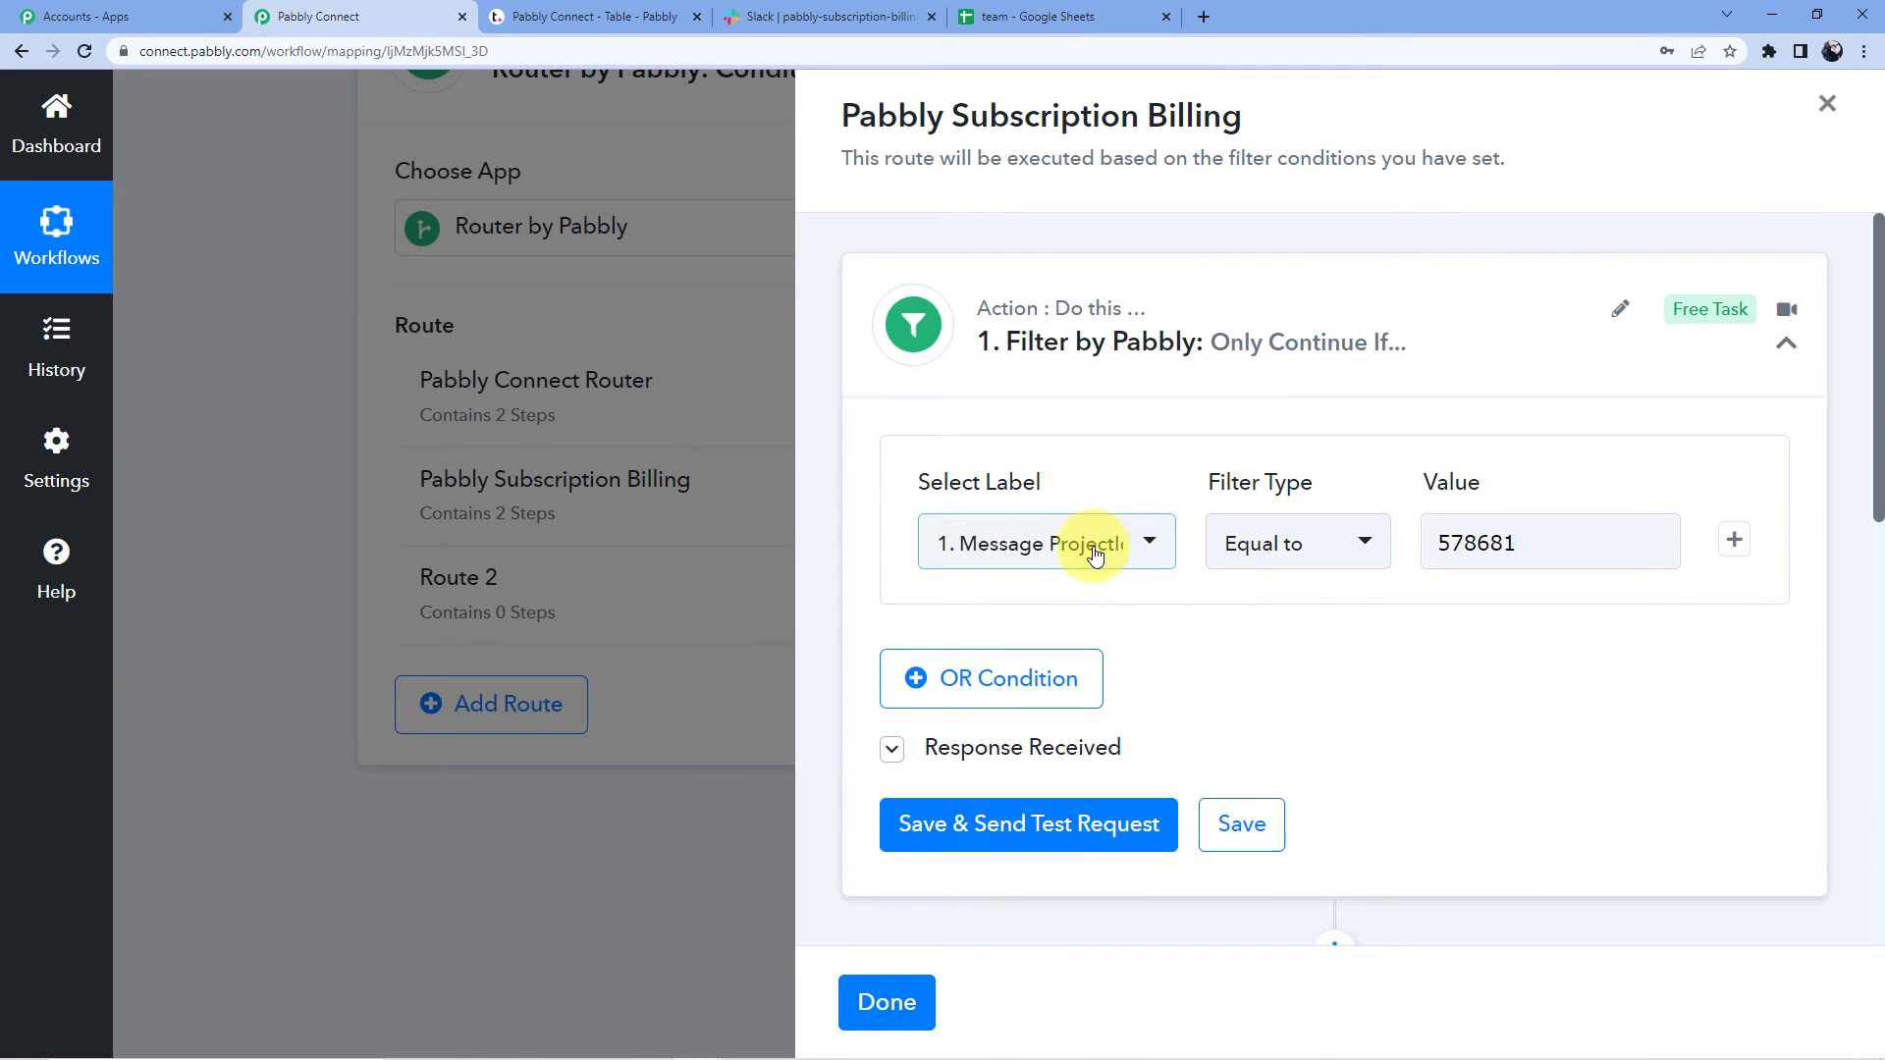
click(1432, 550)
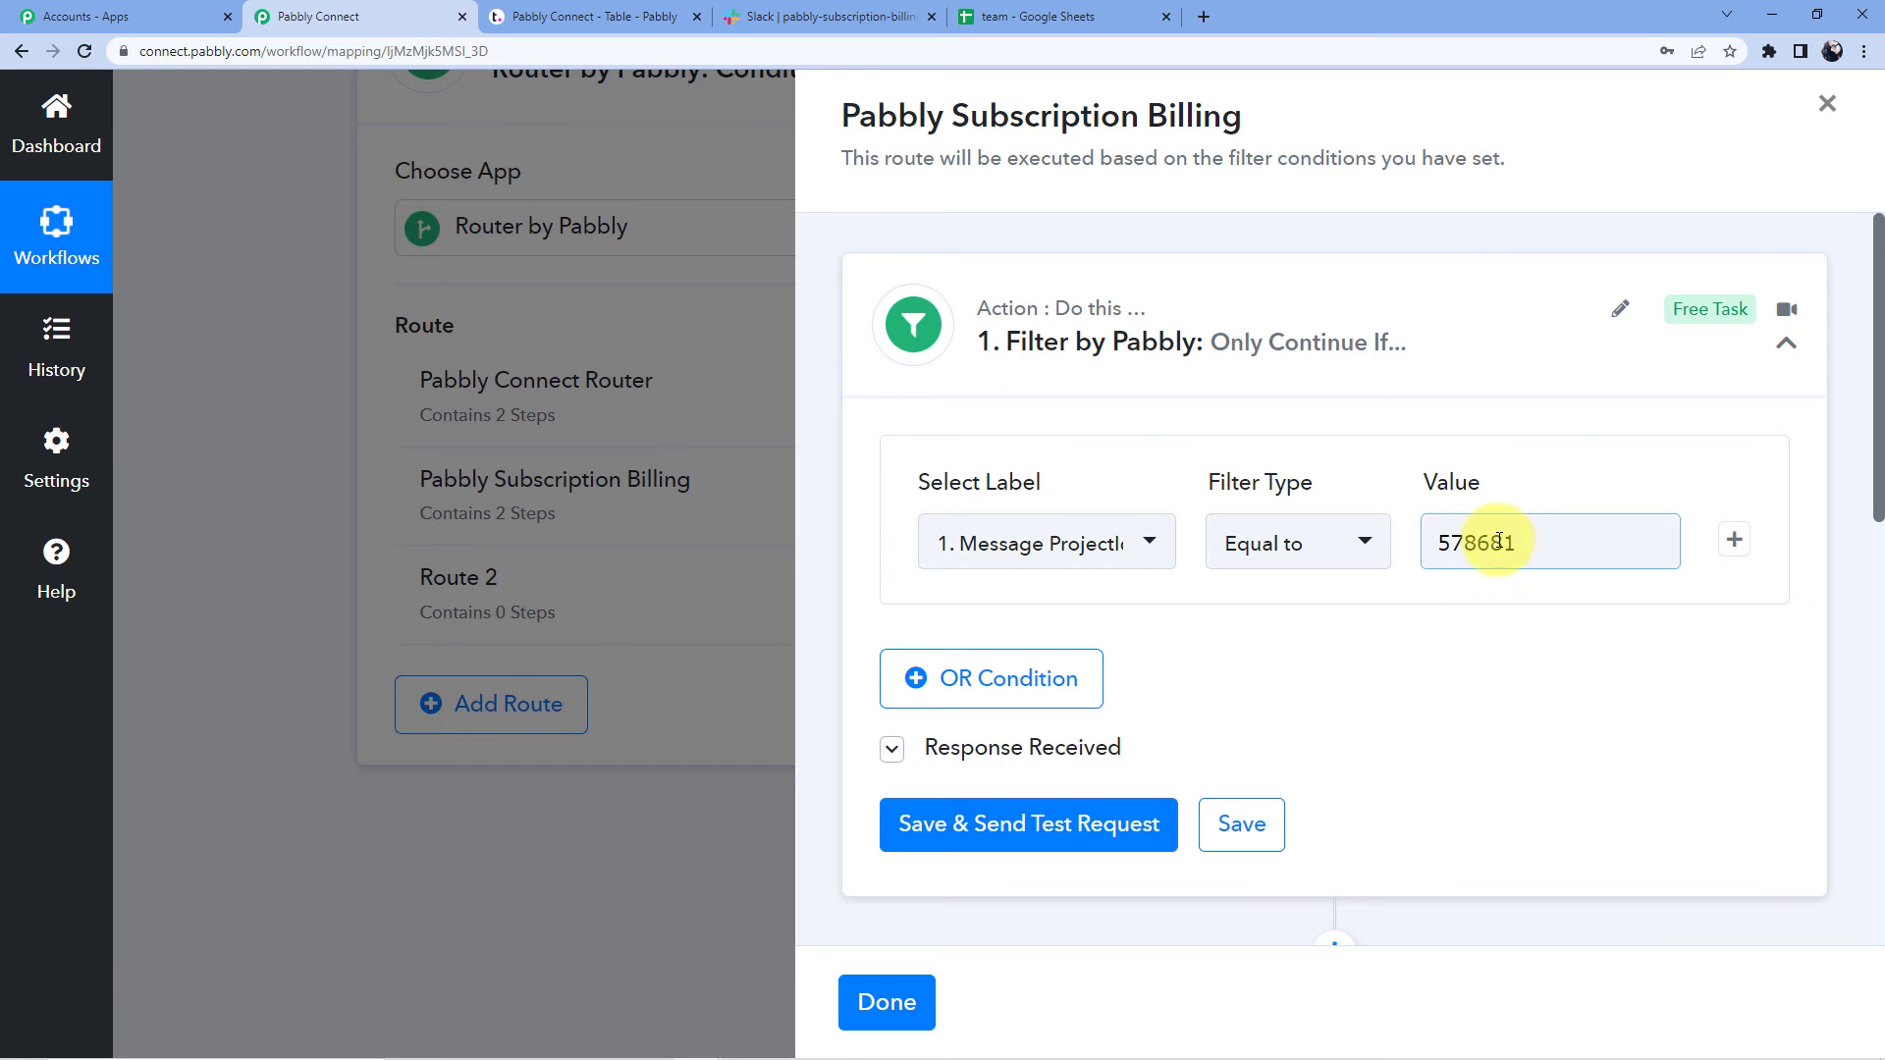
Step: Switch to Teamwork, open the Pabbly Subscription Billing project and copy its project ID from the page address
click(615, 12)
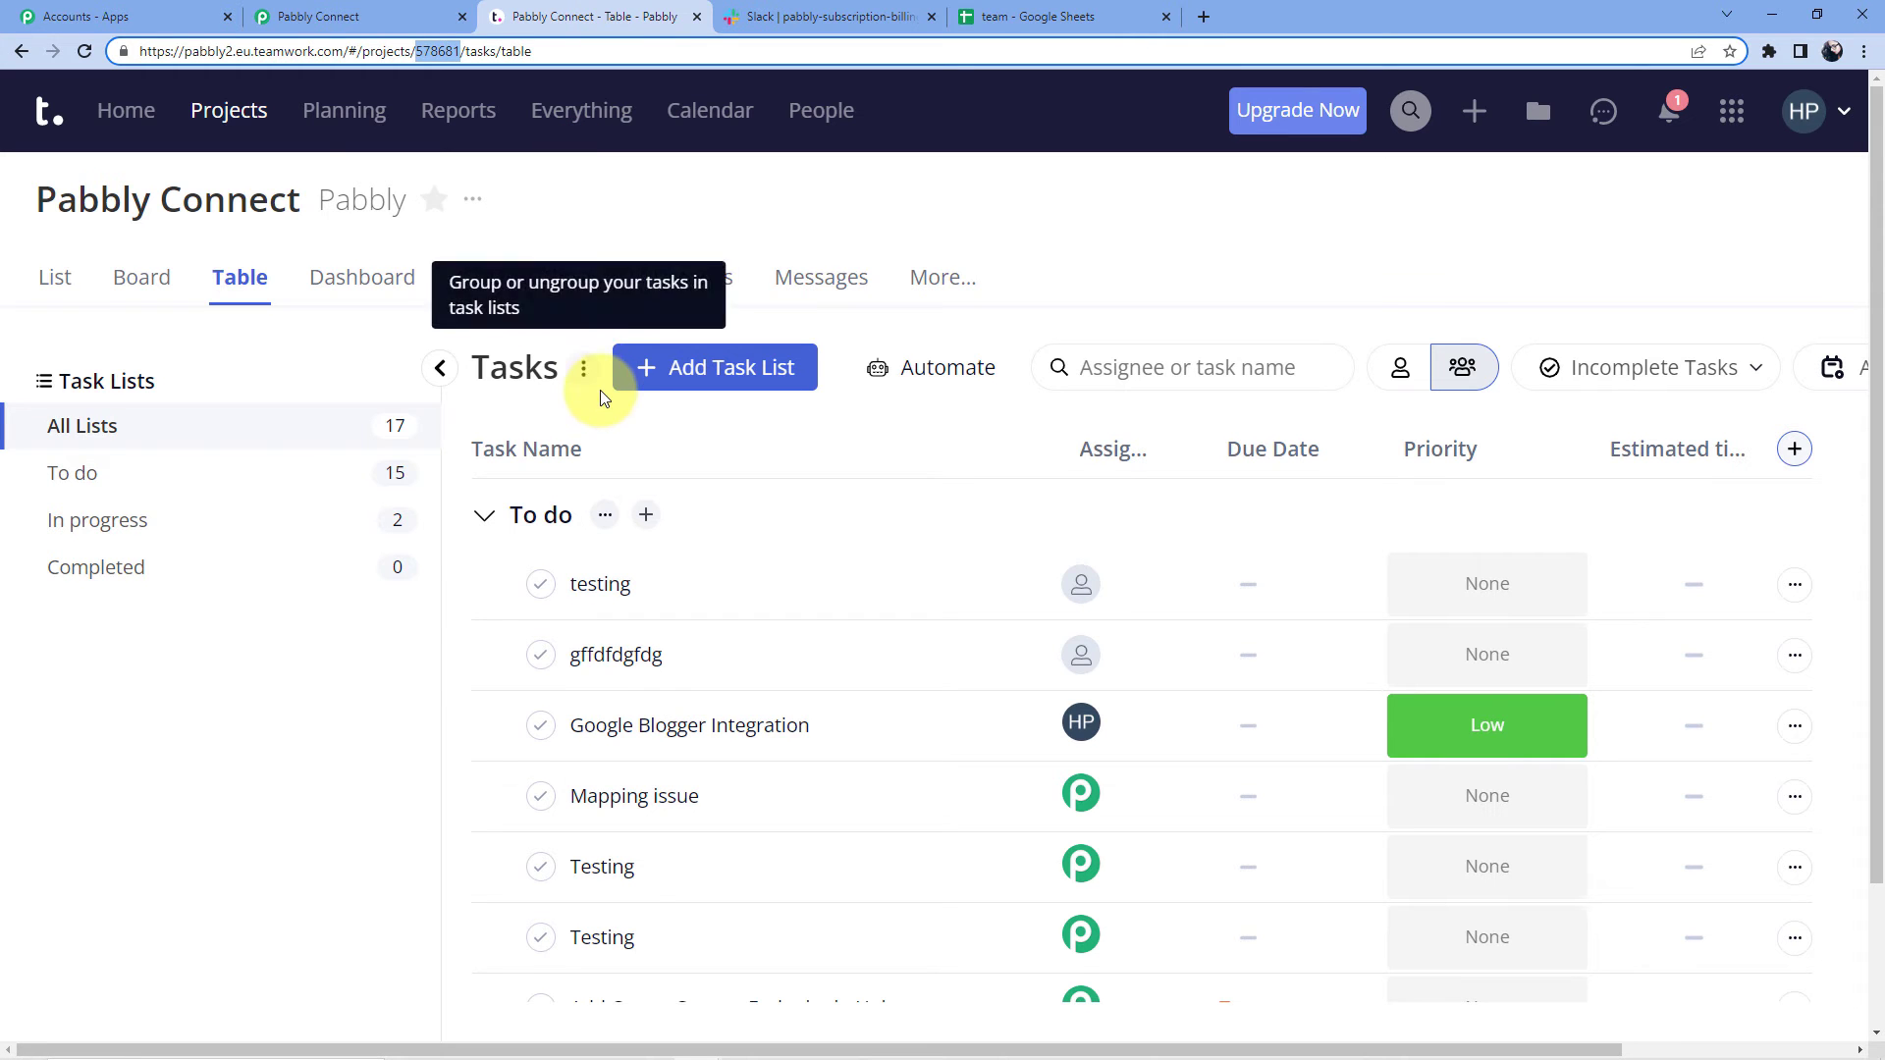
click(229, 110)
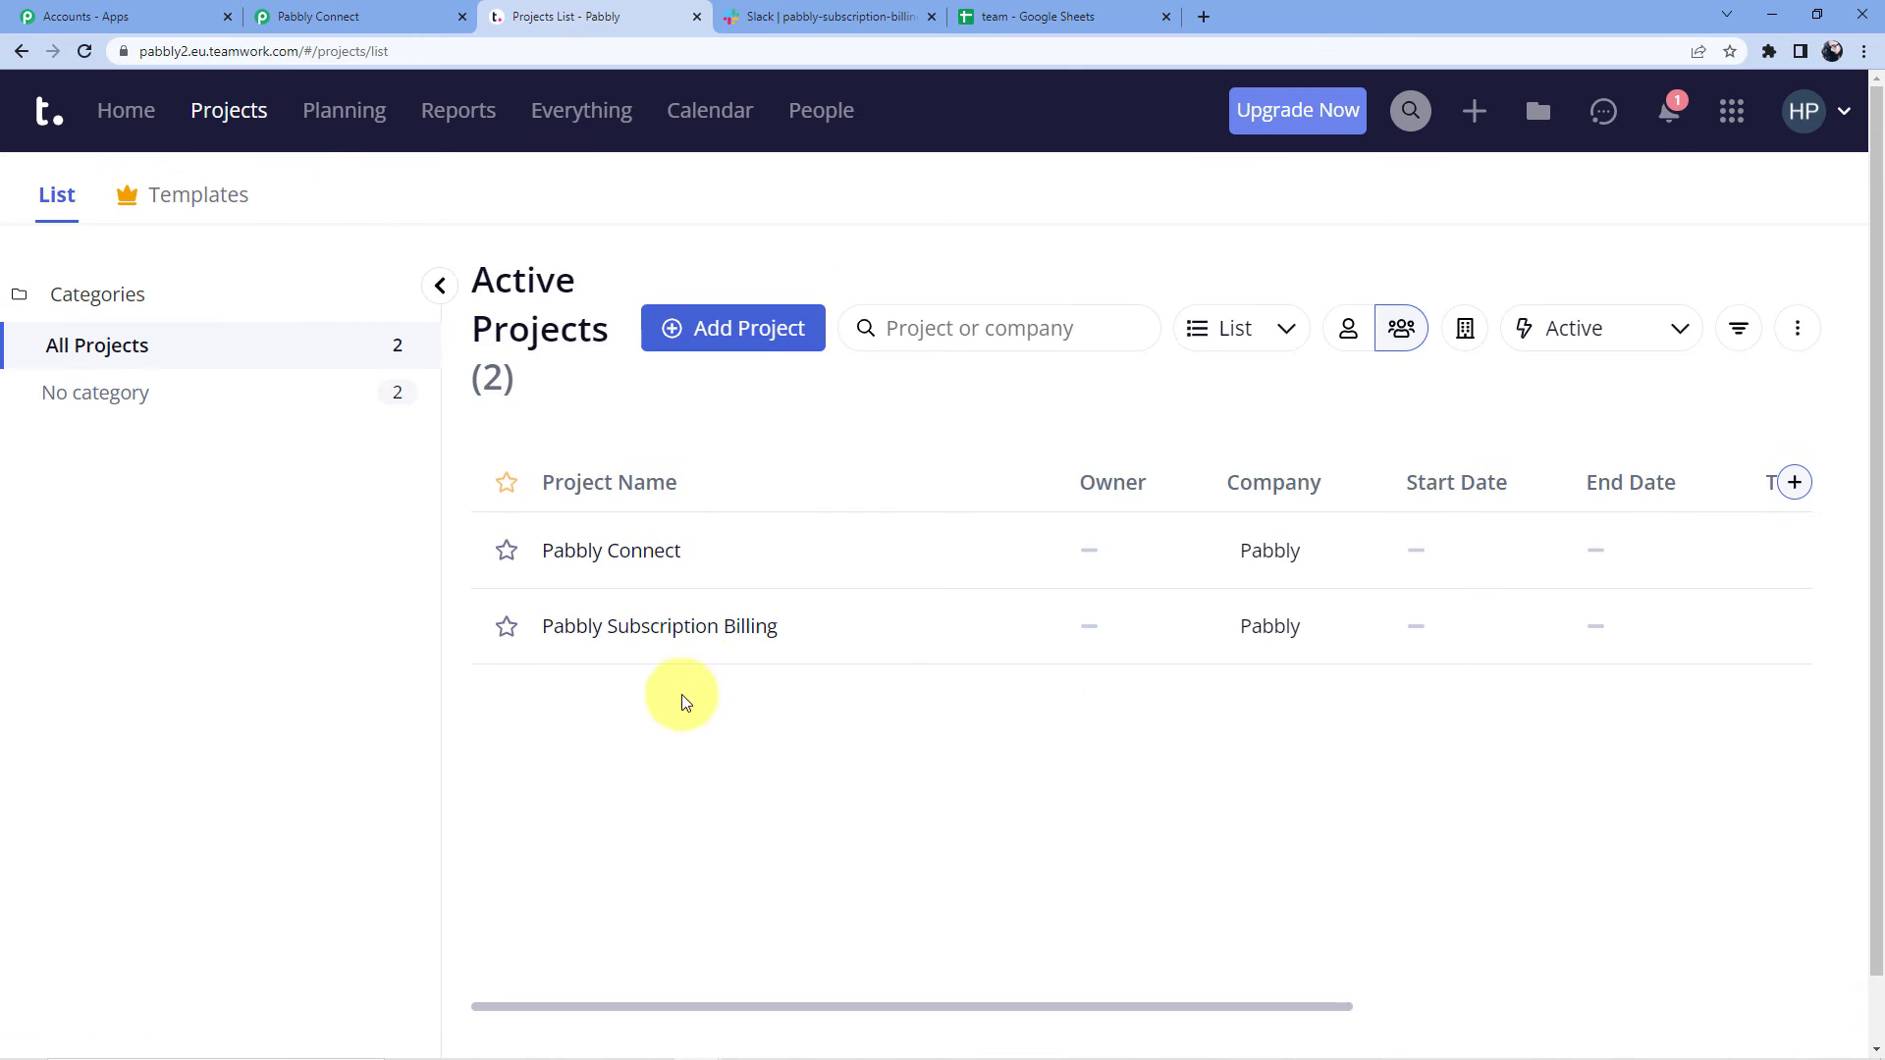
click(652, 629)
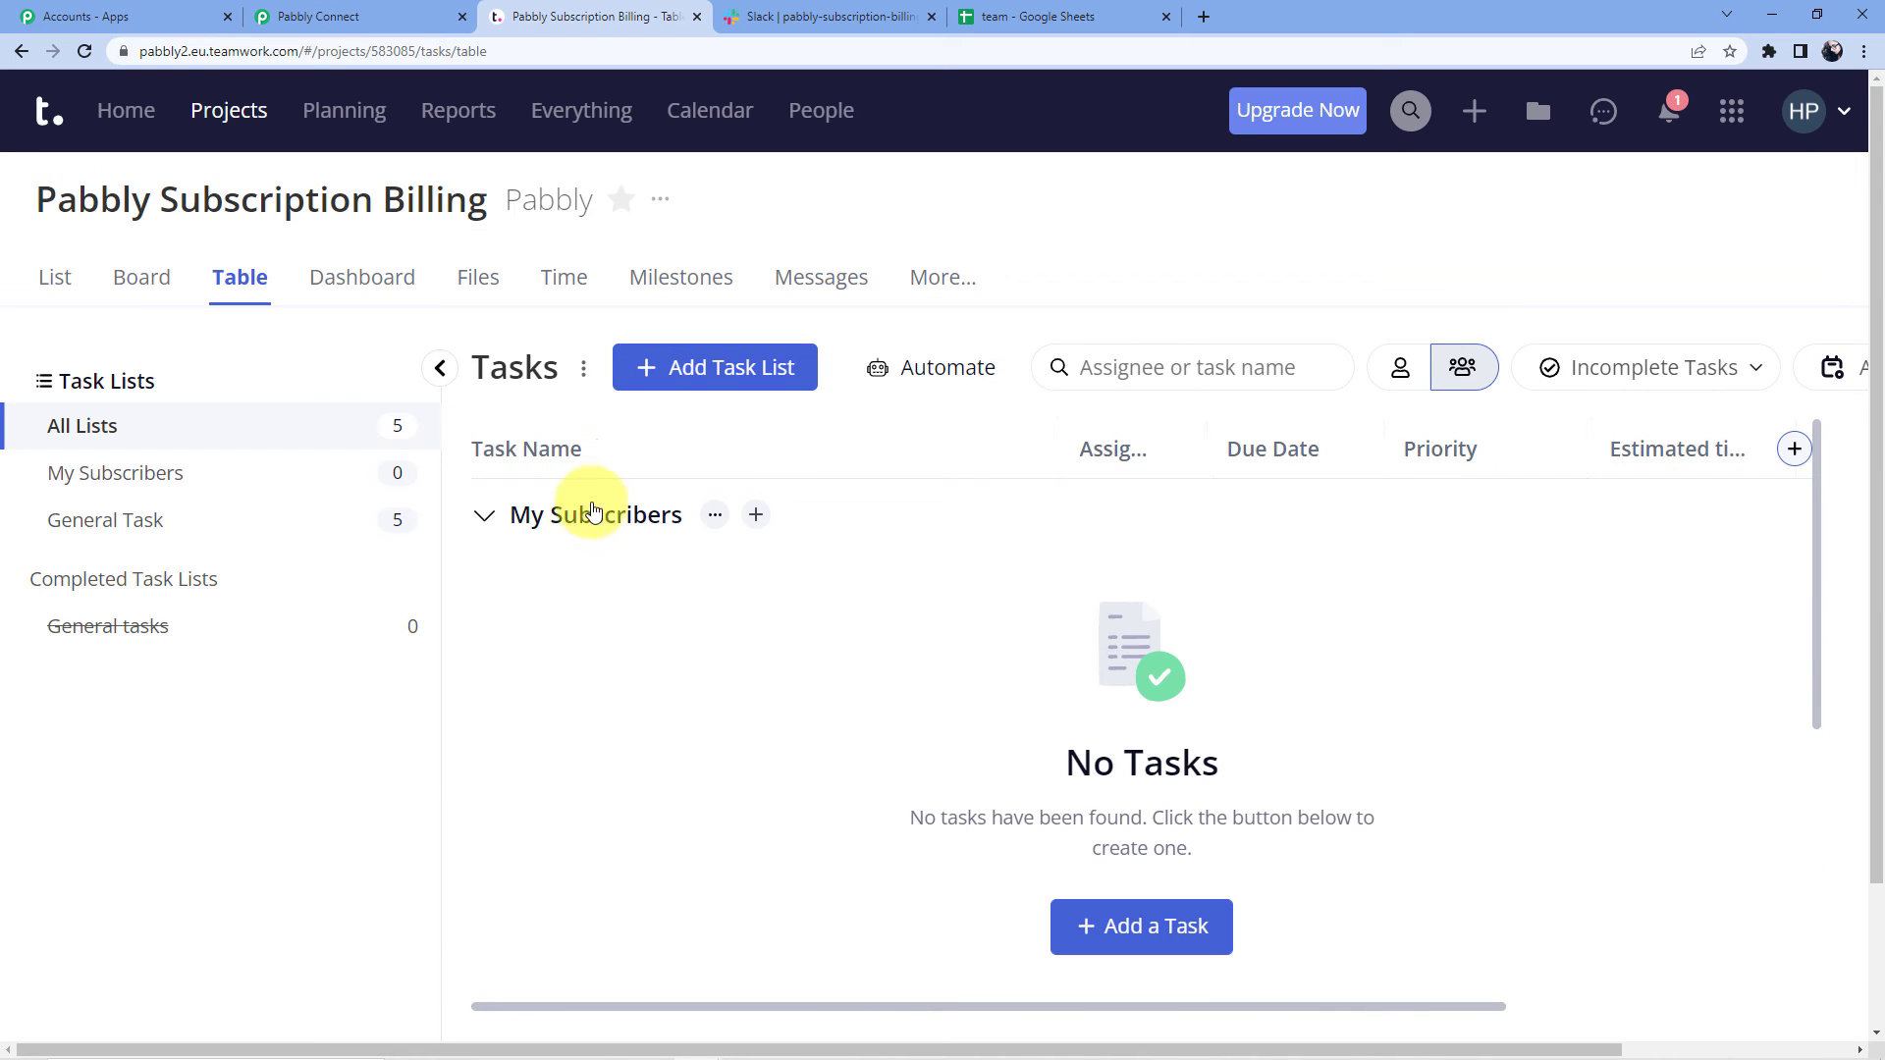
click(415, 50)
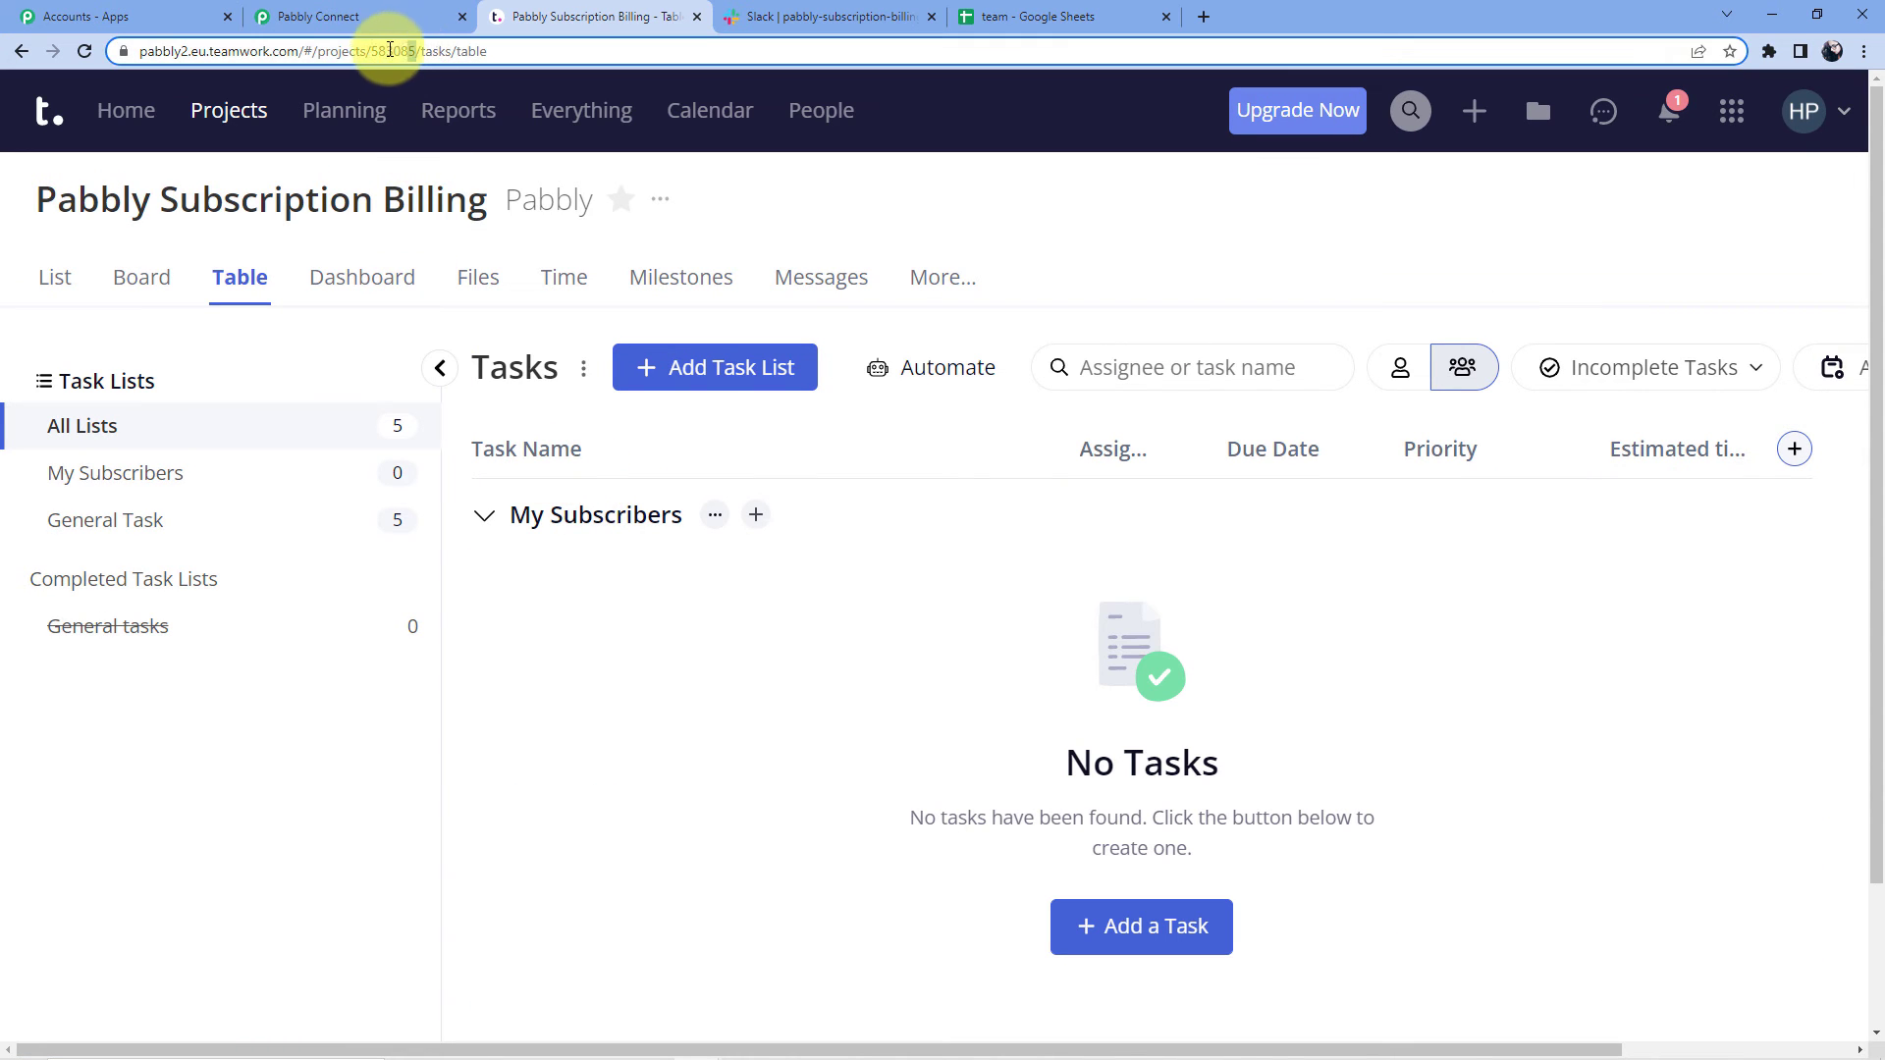
right_click(374, 51)
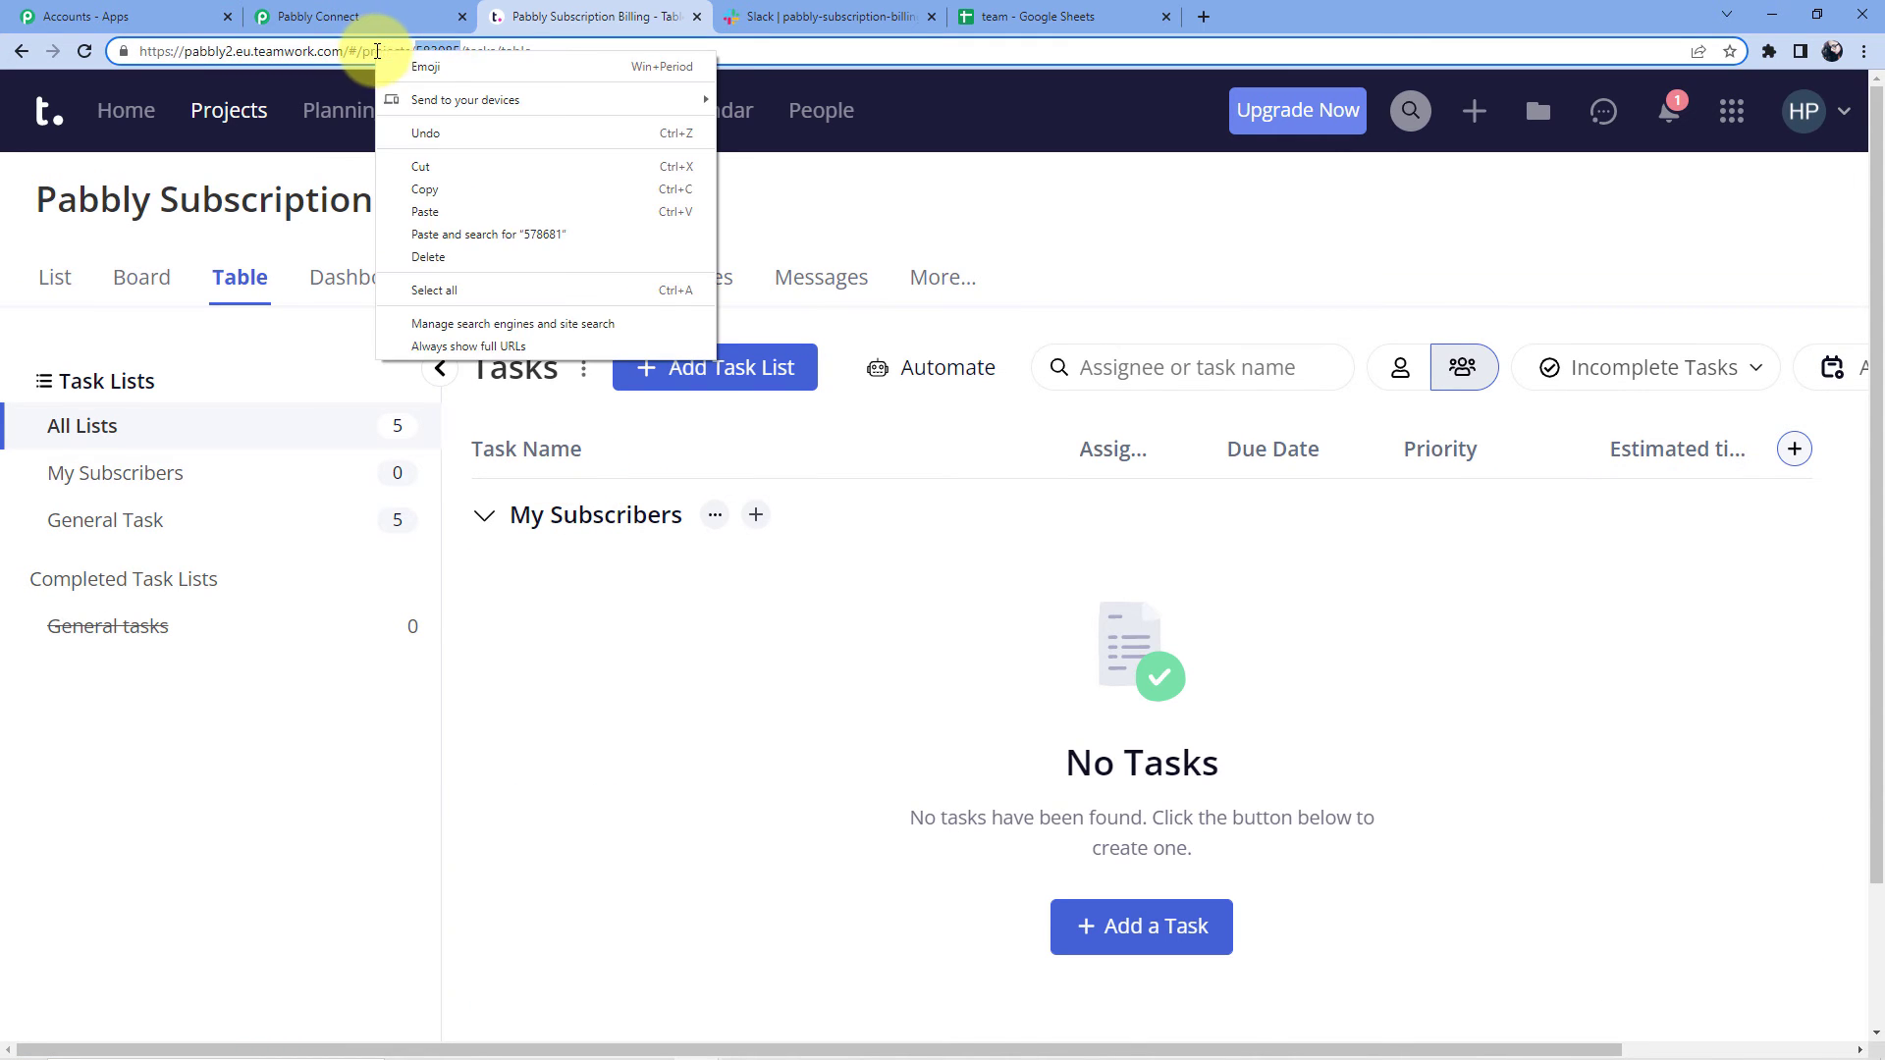
click(440, 186)
Step: Back in Pabbly Connect, set the route filter's value to 583085 and save the filter with a test request
click(407, 9)
double_click(1443, 560)
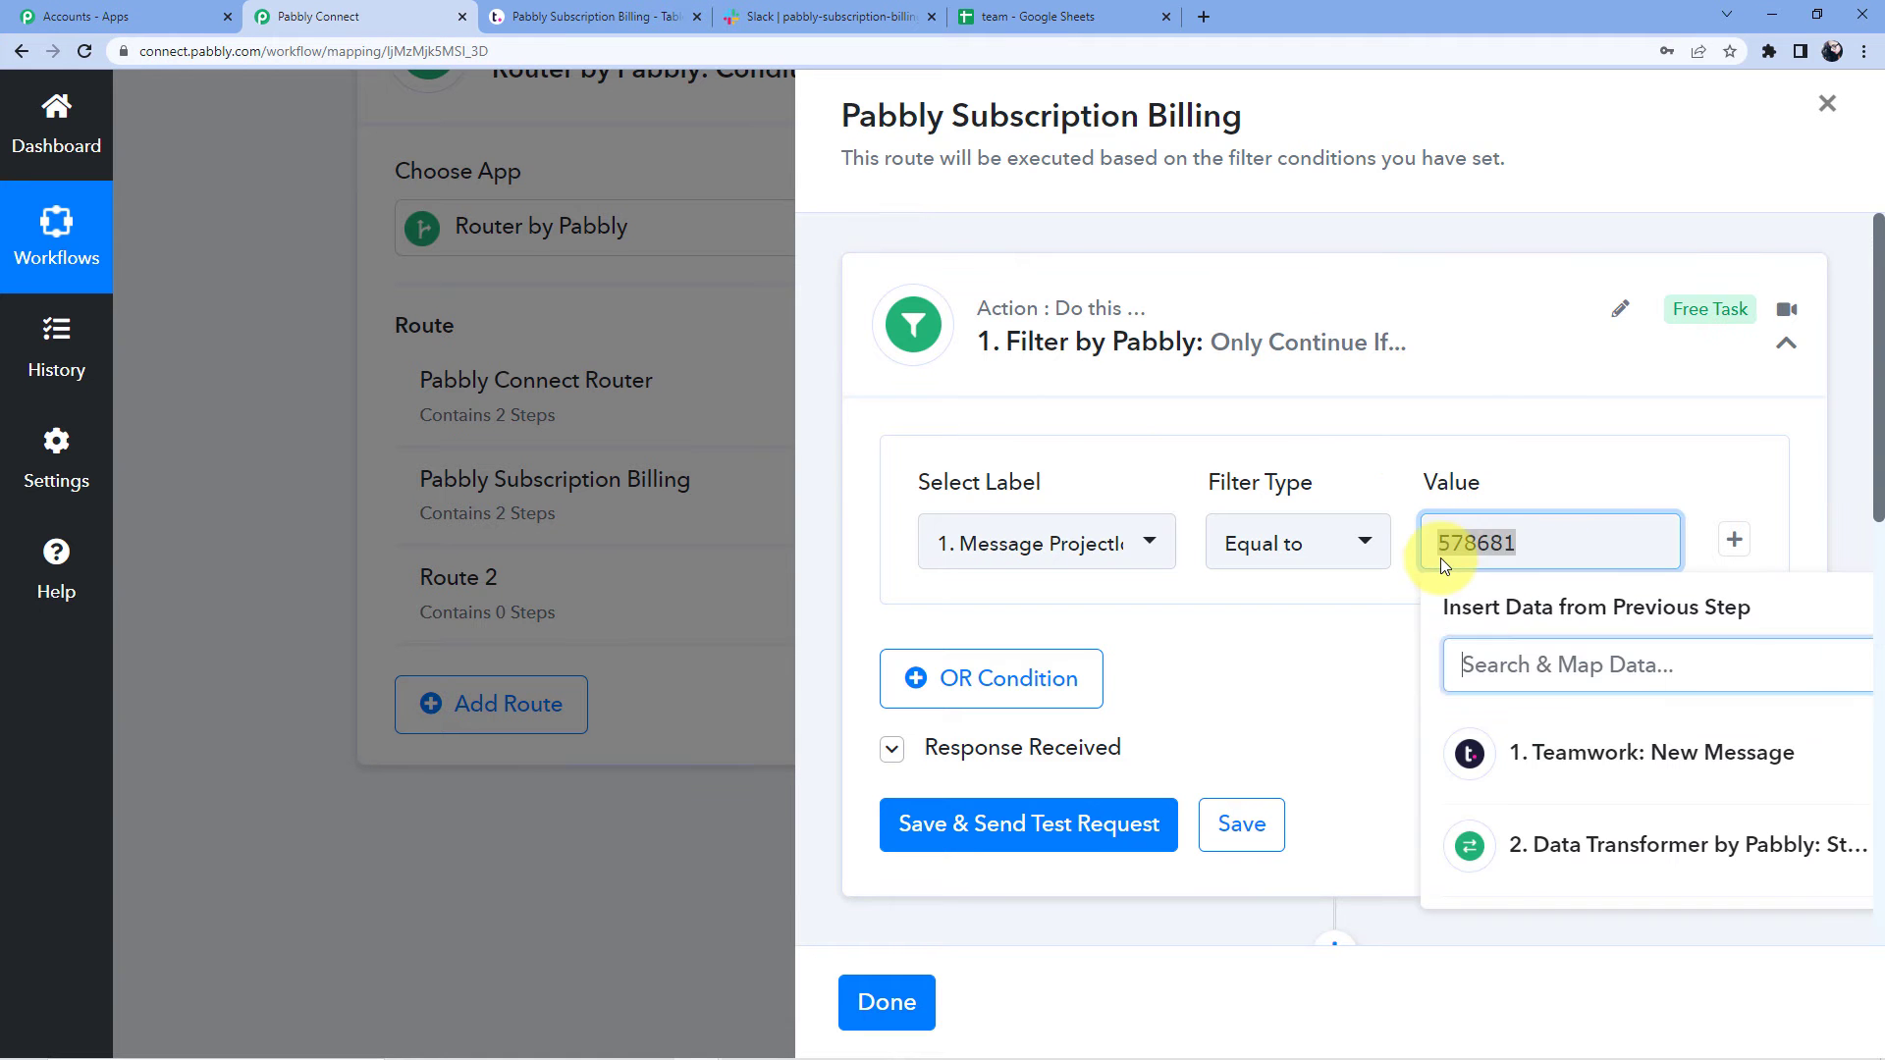
key(BackSpace)
key(ctrl+v)
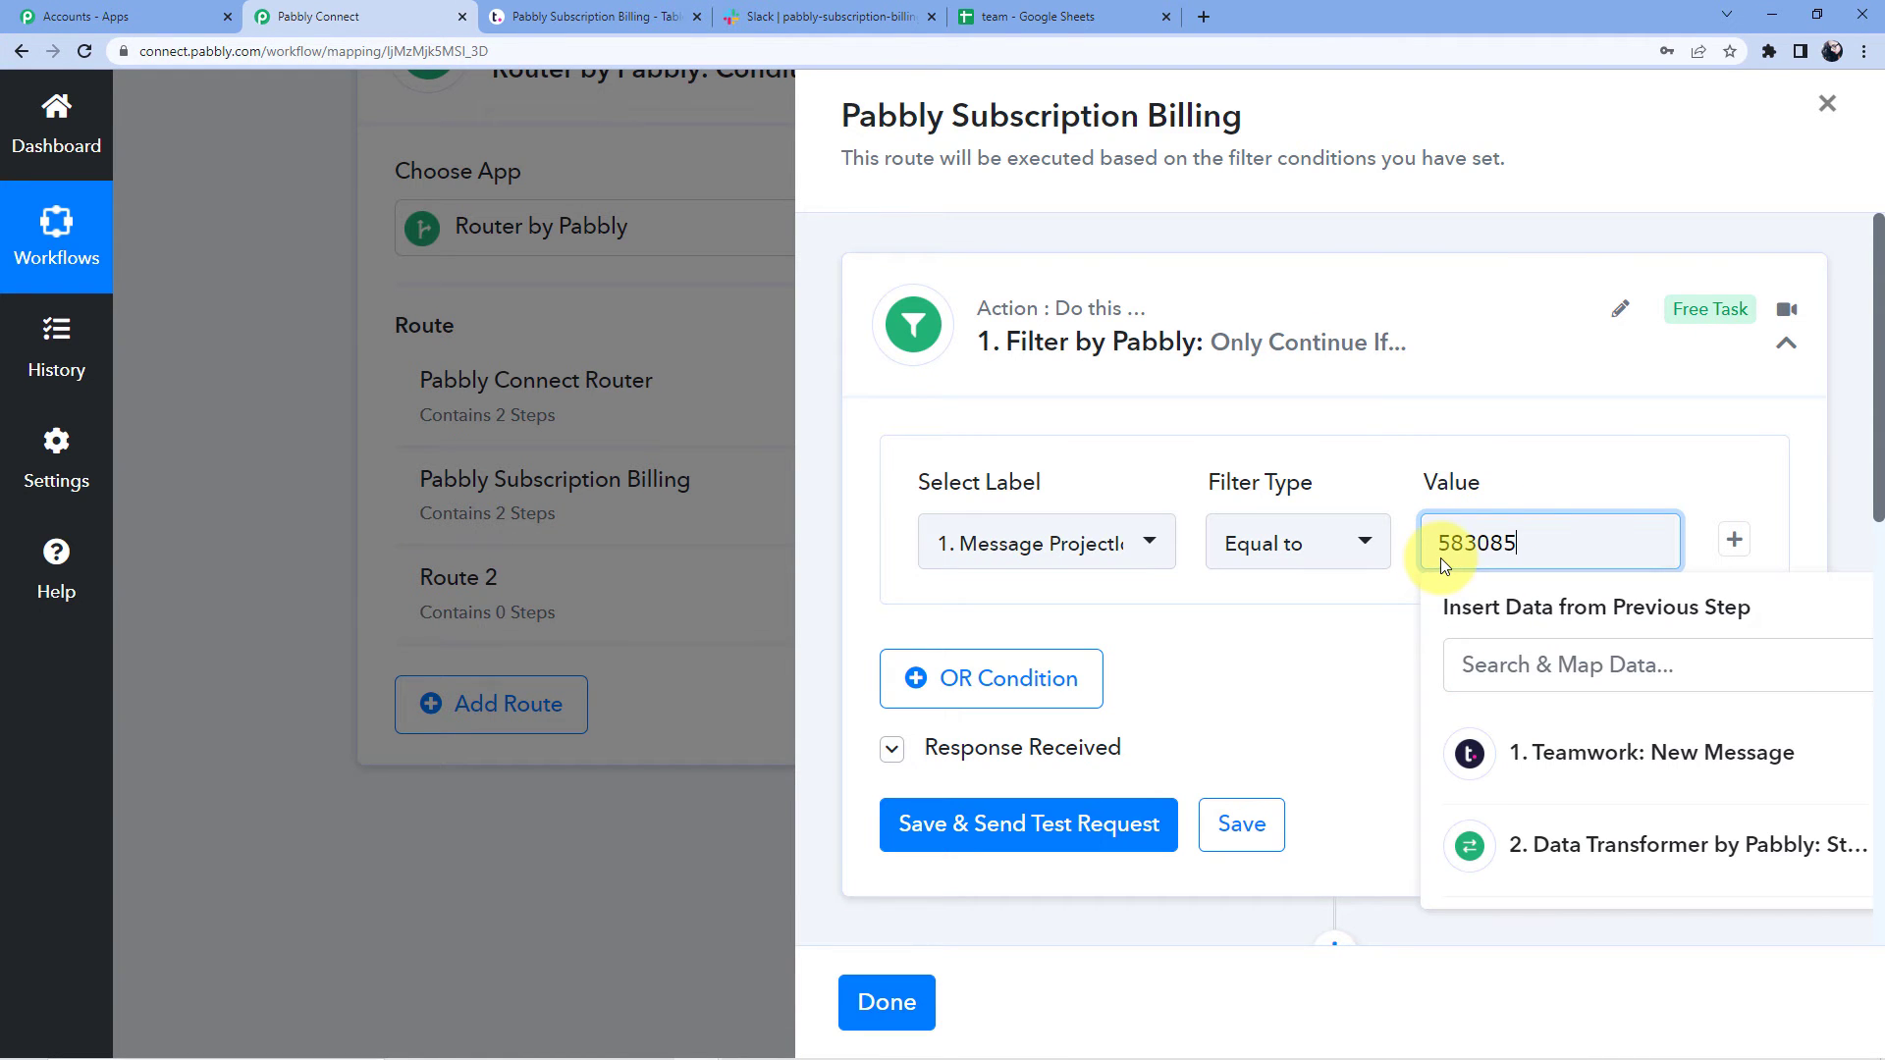
click(1536, 454)
scroll(1539, 456, down, 3)
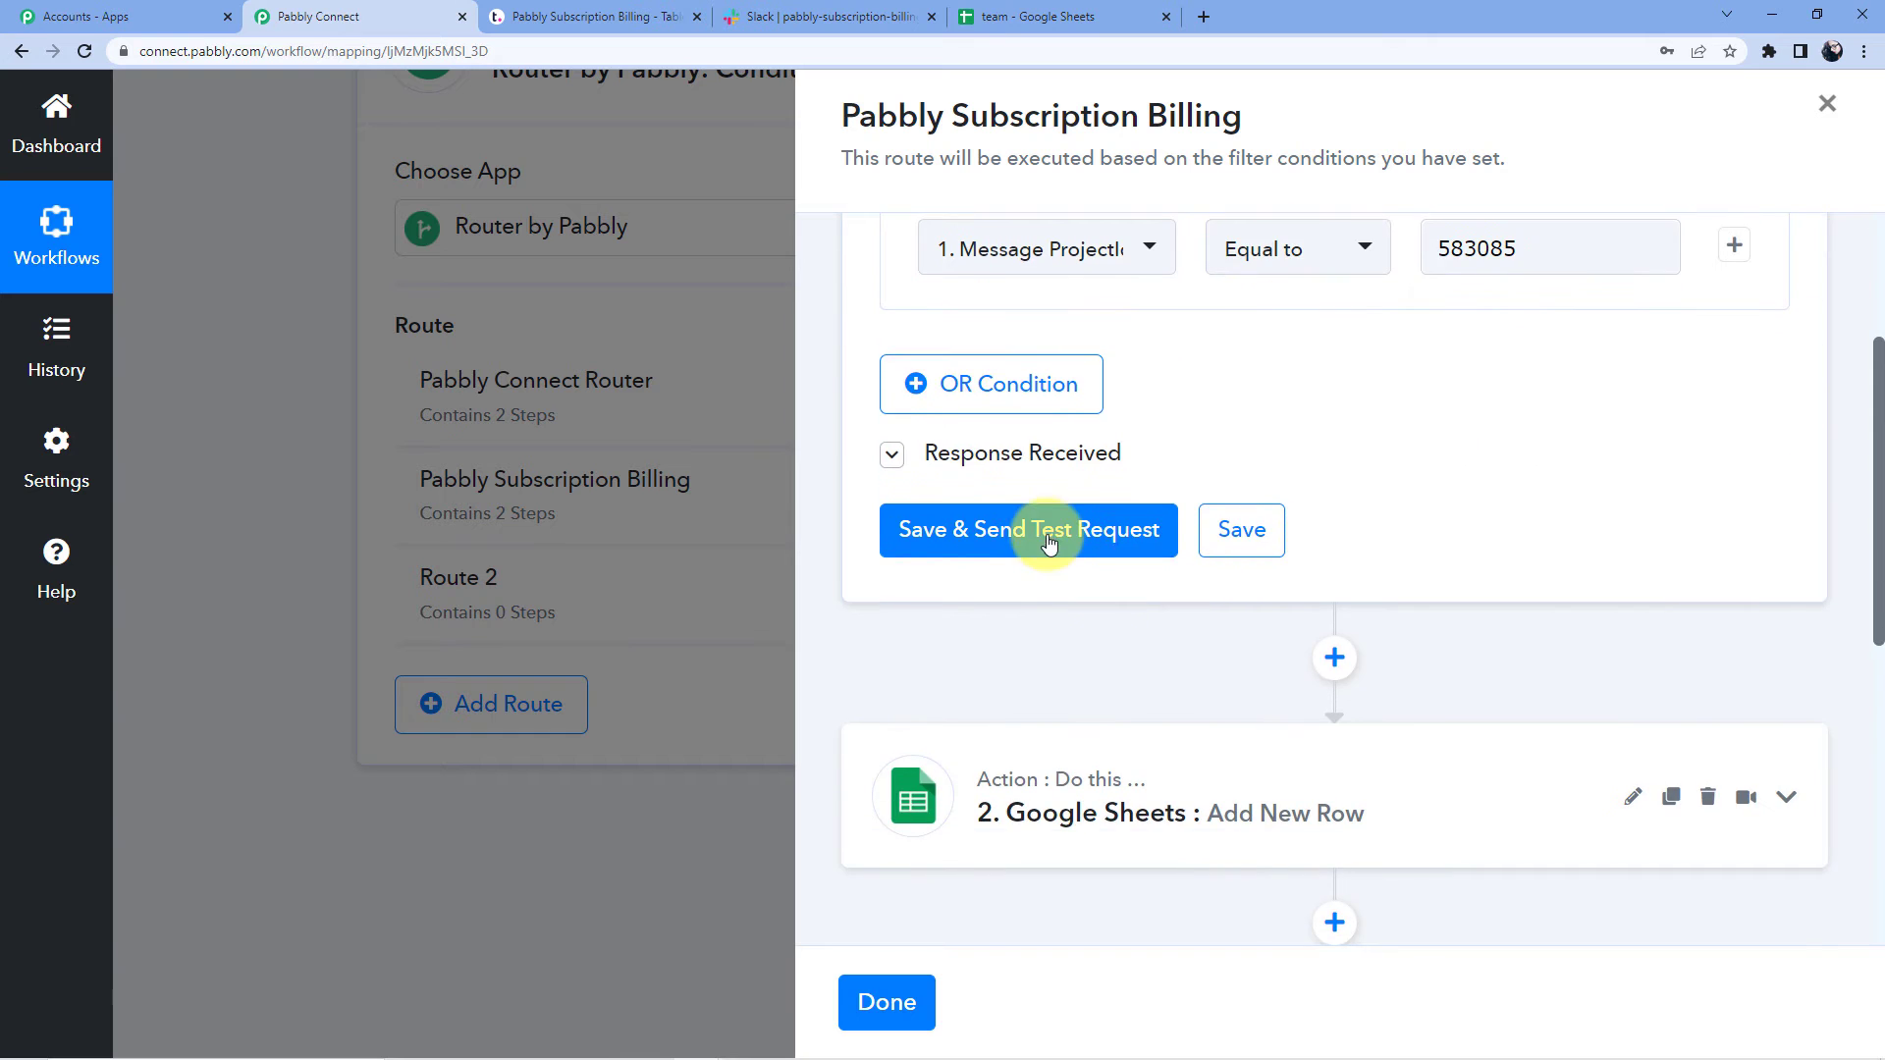
click(1059, 530)
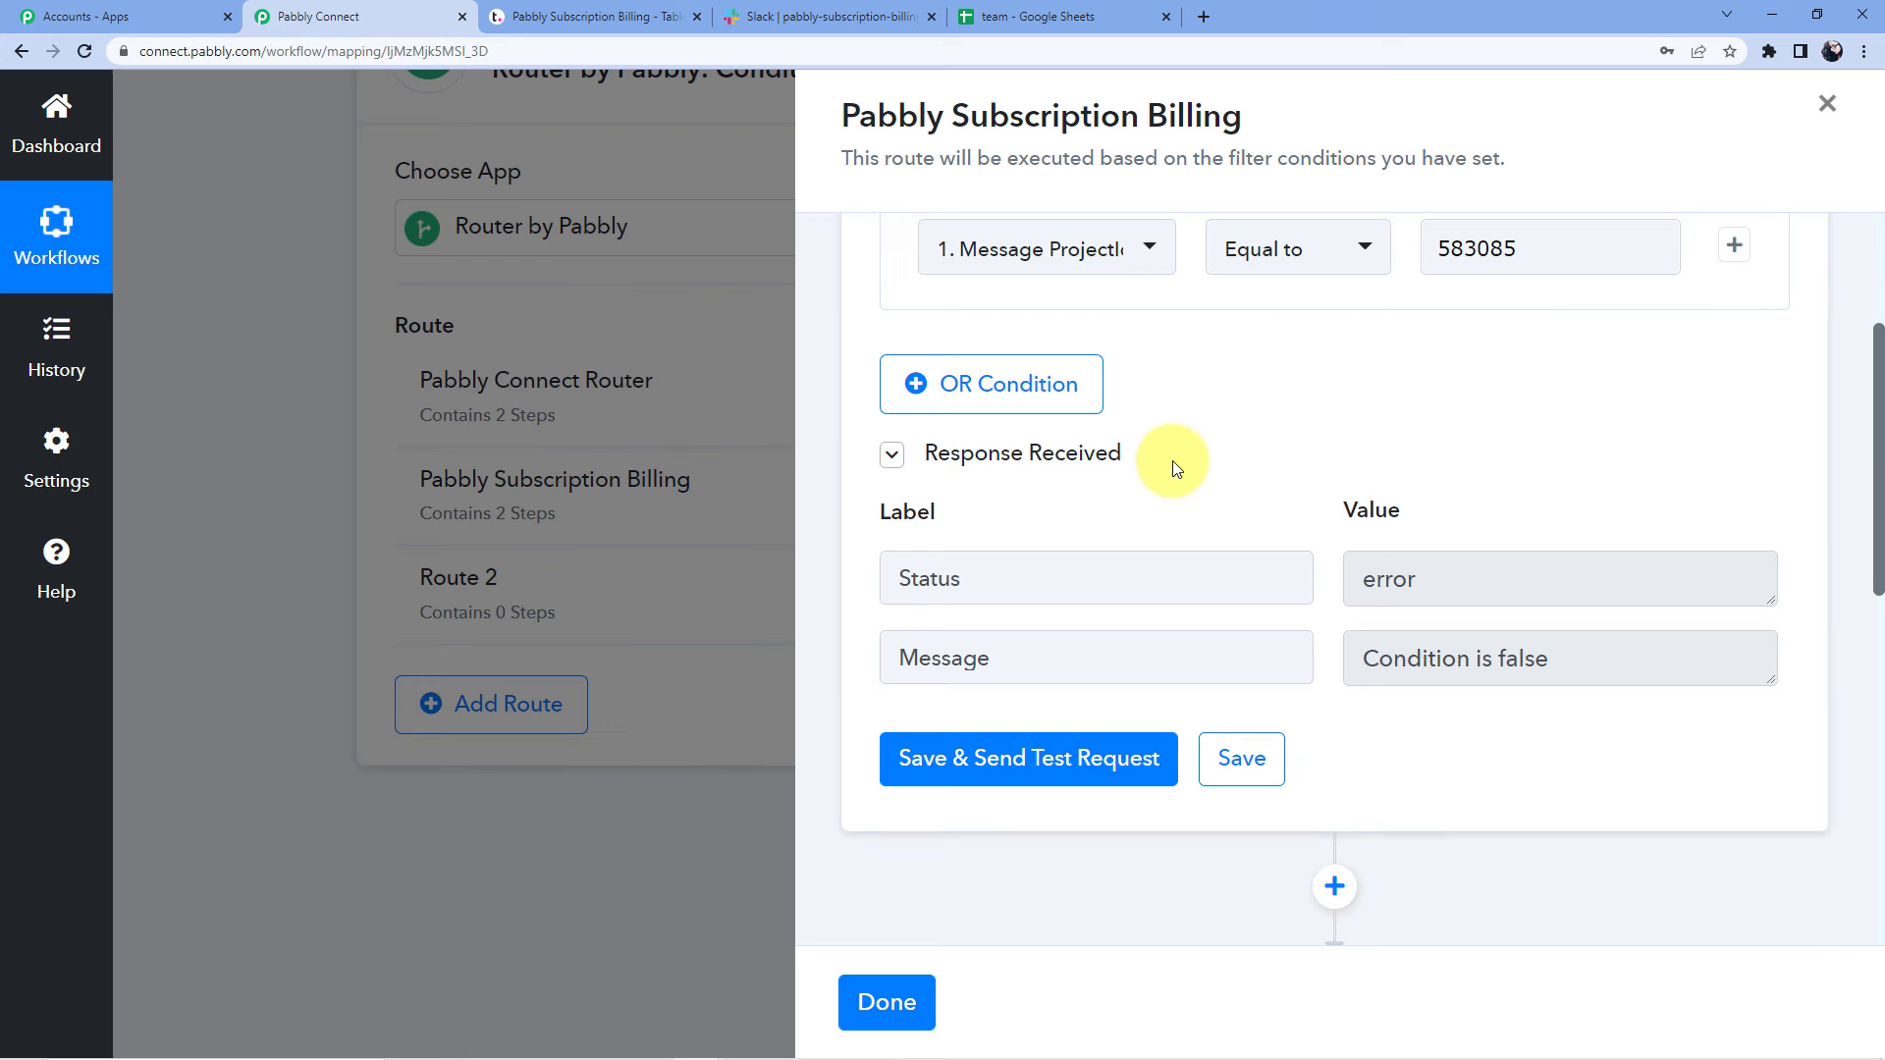
scroll(1306, 450, down, 2)
scroll(1309, 450, down, 2)
scroll(1309, 450, up, 5)
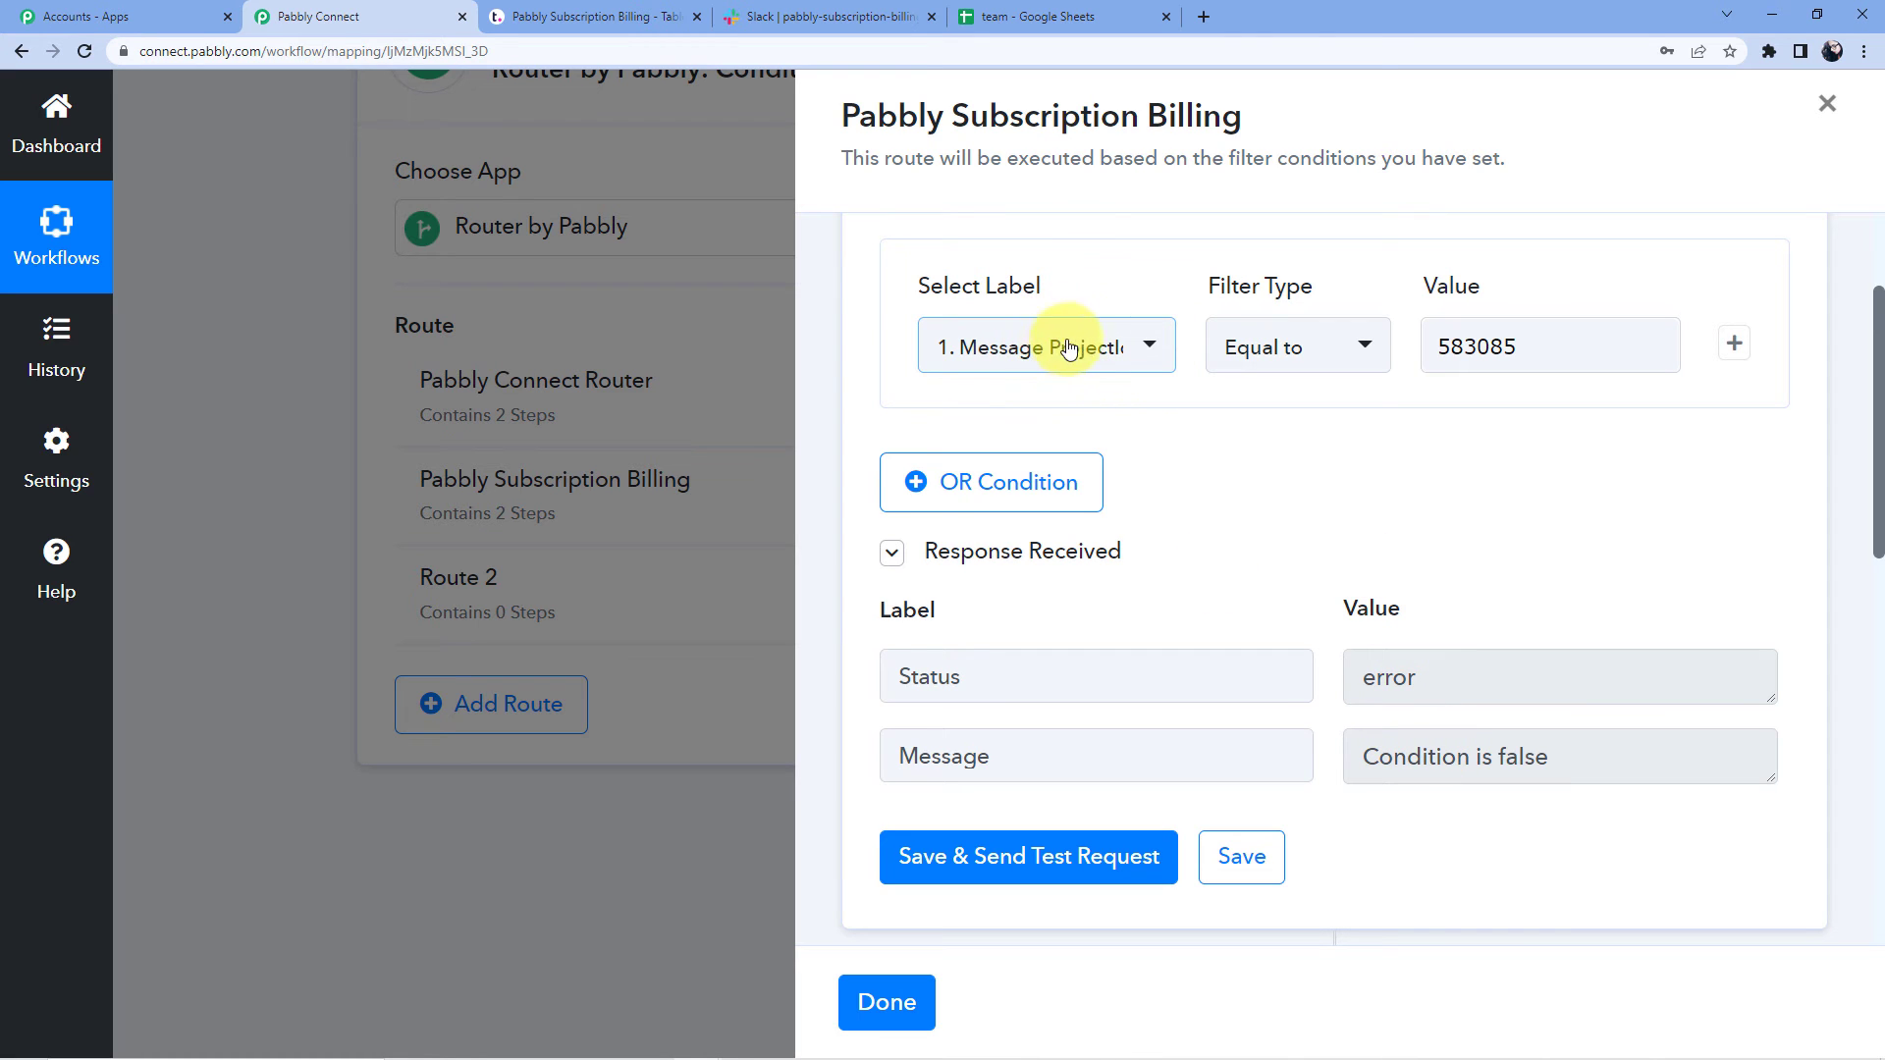
click(1509, 346)
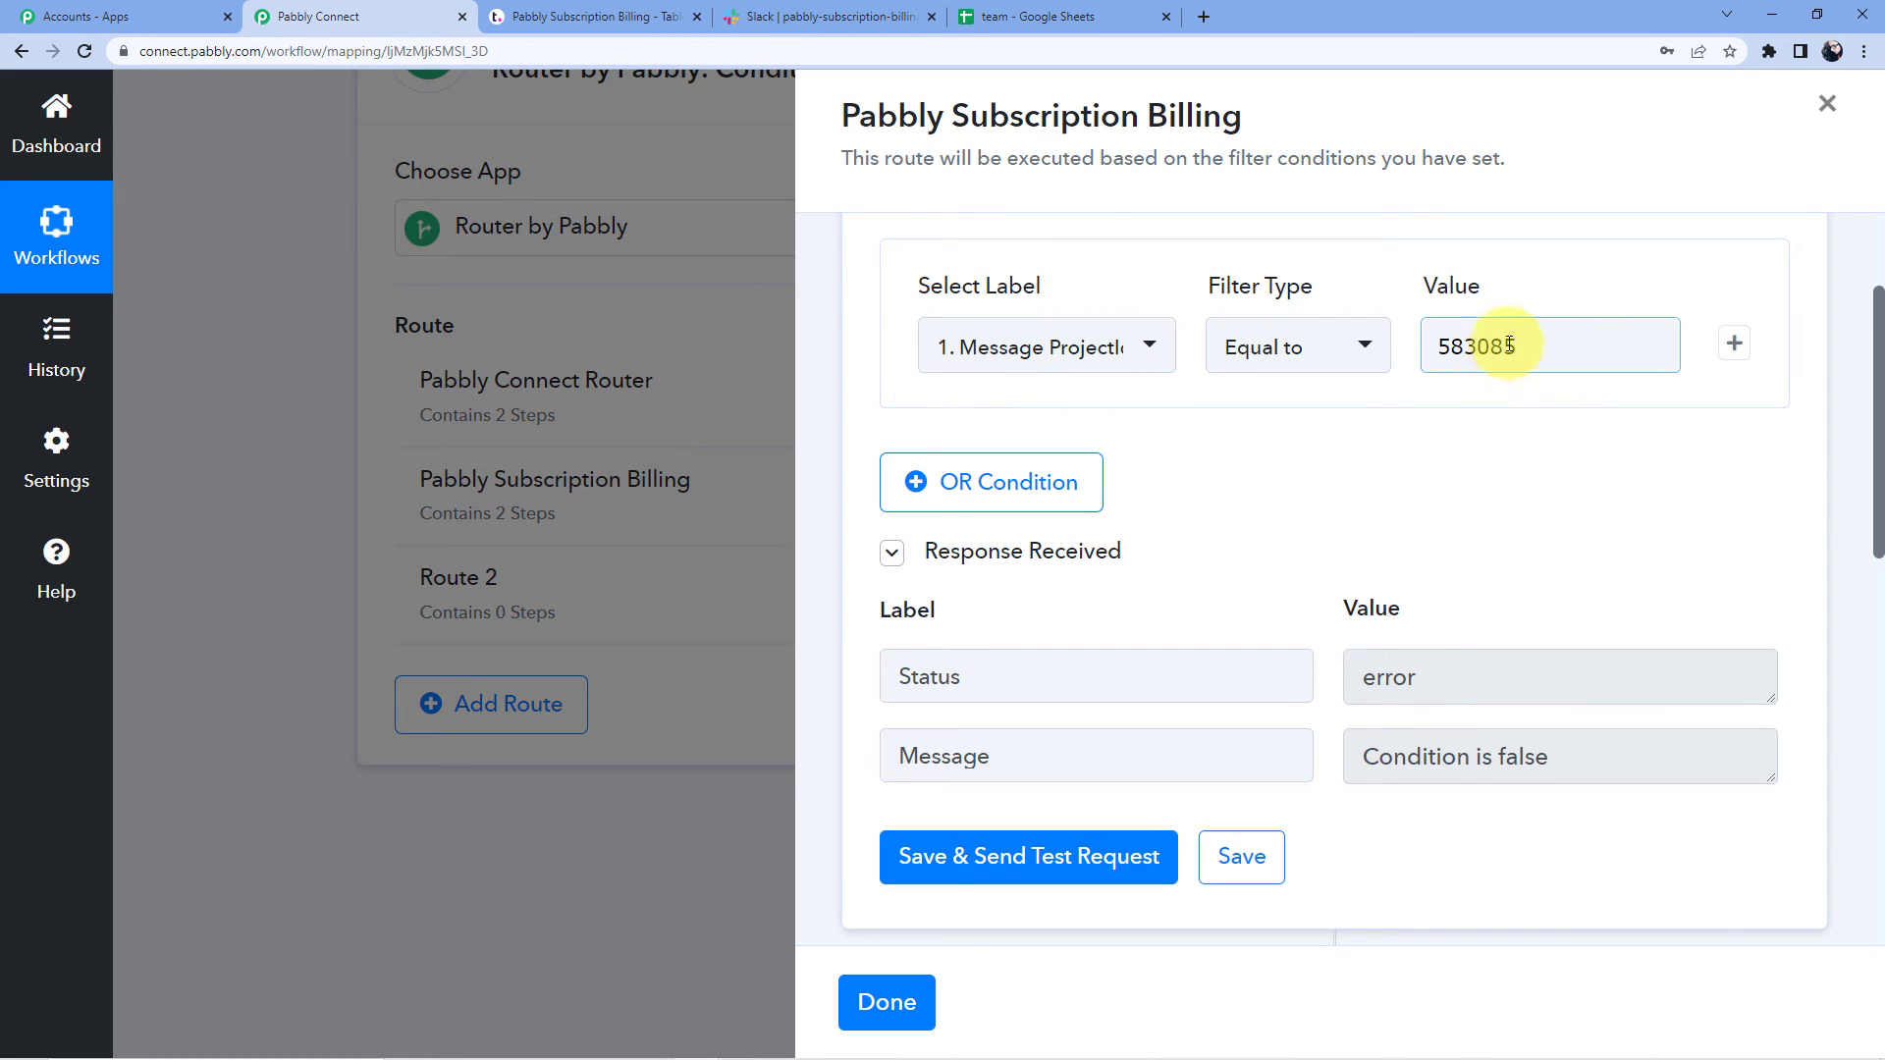
click(1401, 425)
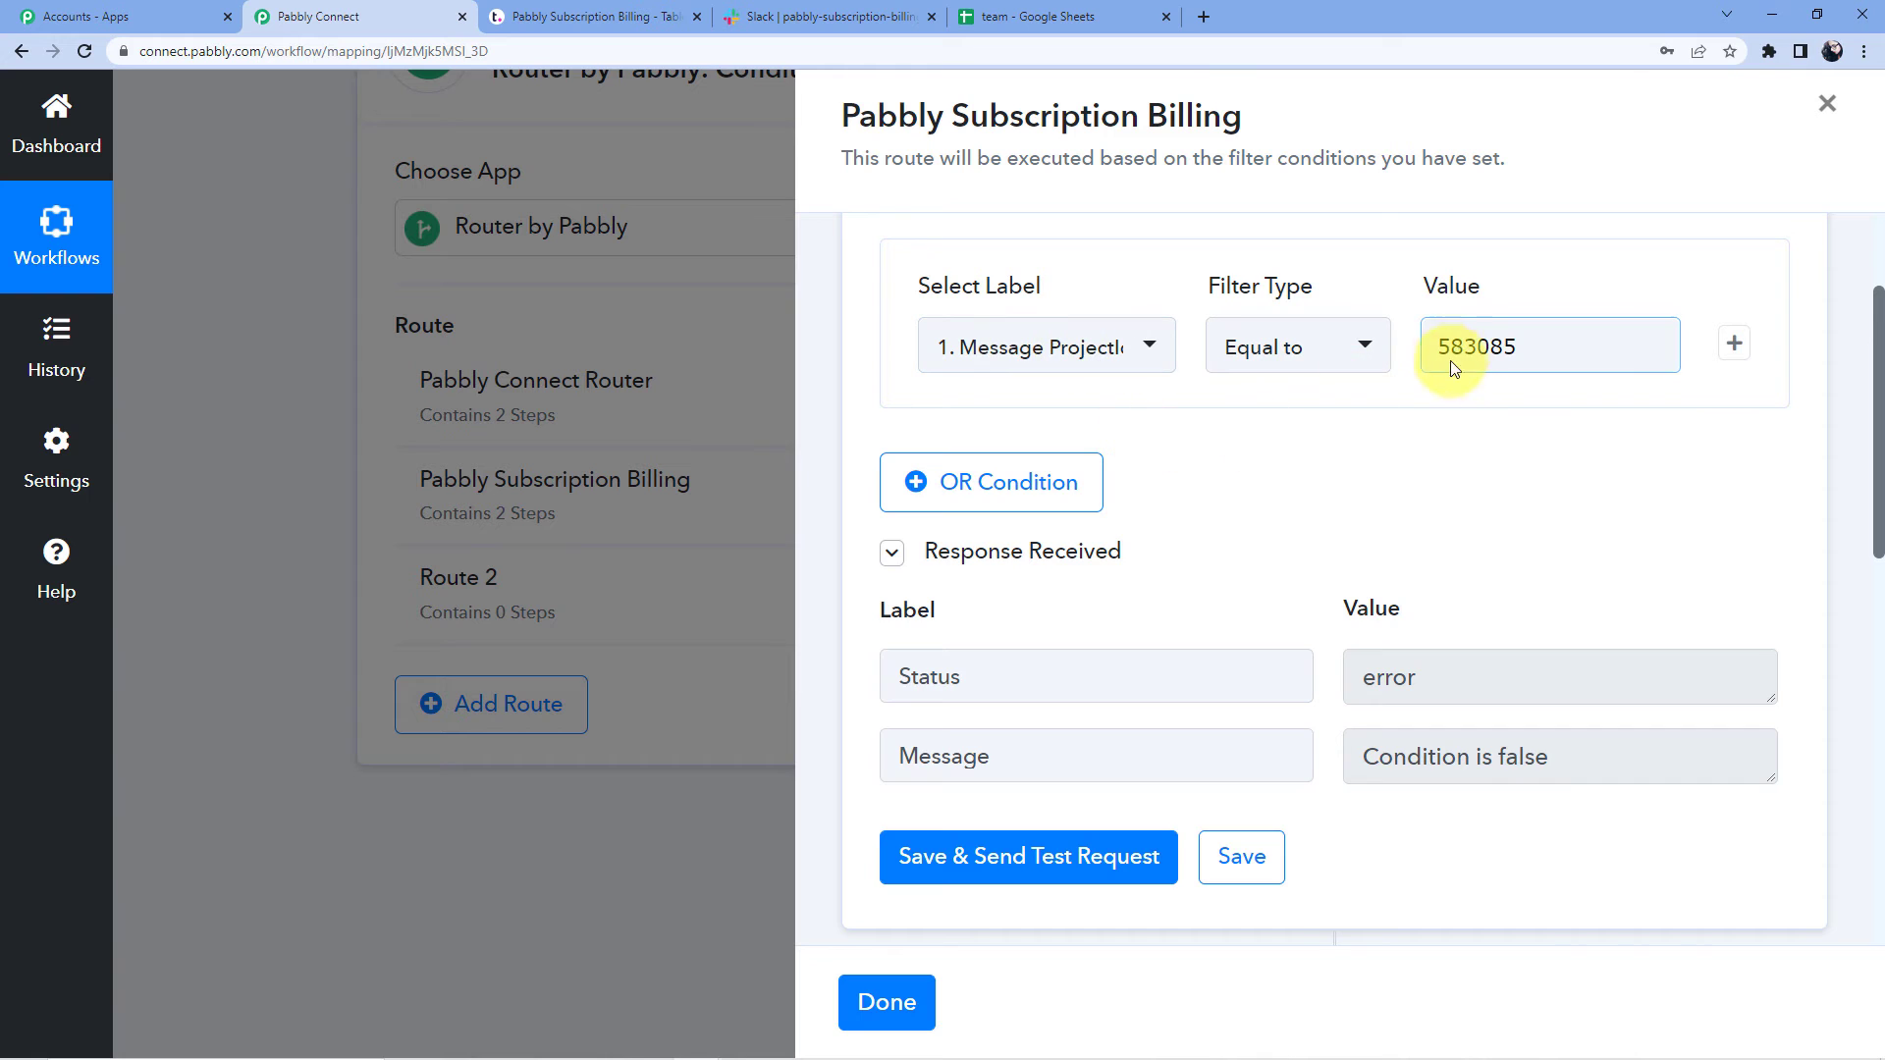
Step: Set the Project field of the route's Google Sheets Add New Row action to Pabbly Subscription Billing
scroll(1178, 623, down, 4)
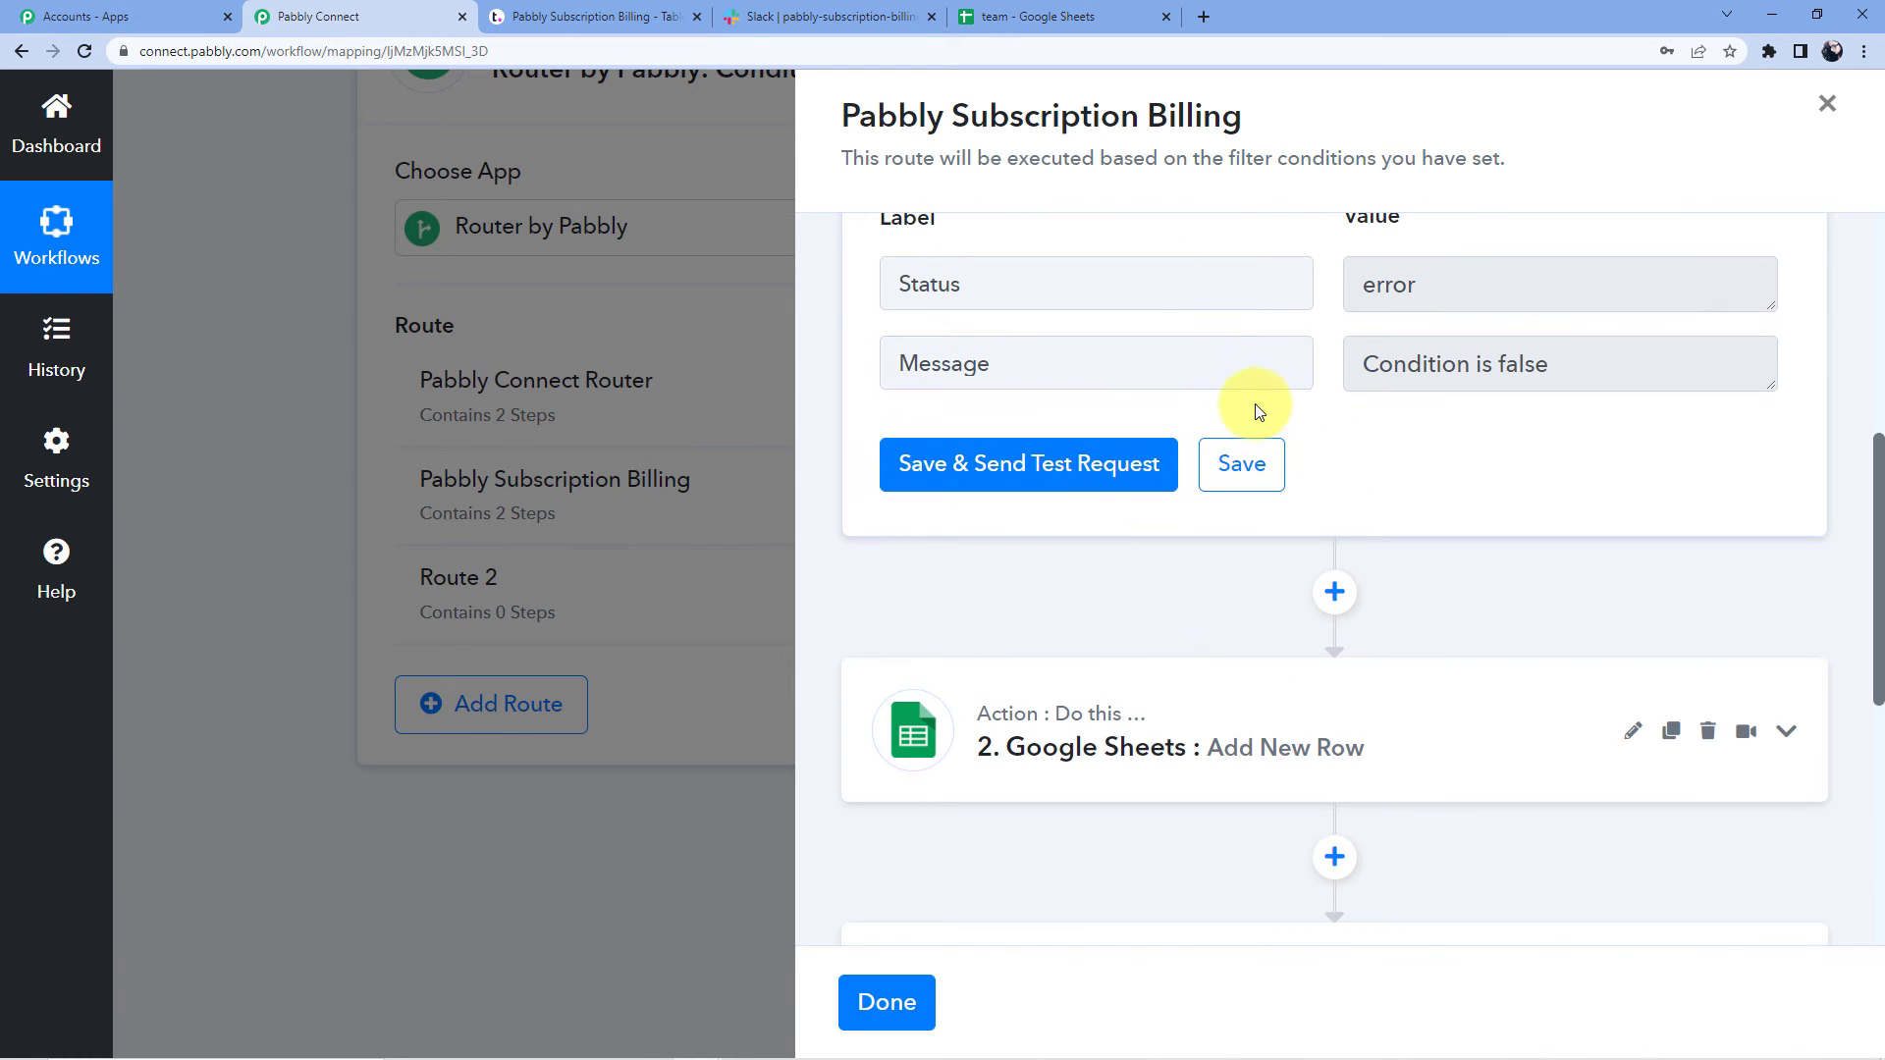
scroll(1081, 639, down, 4)
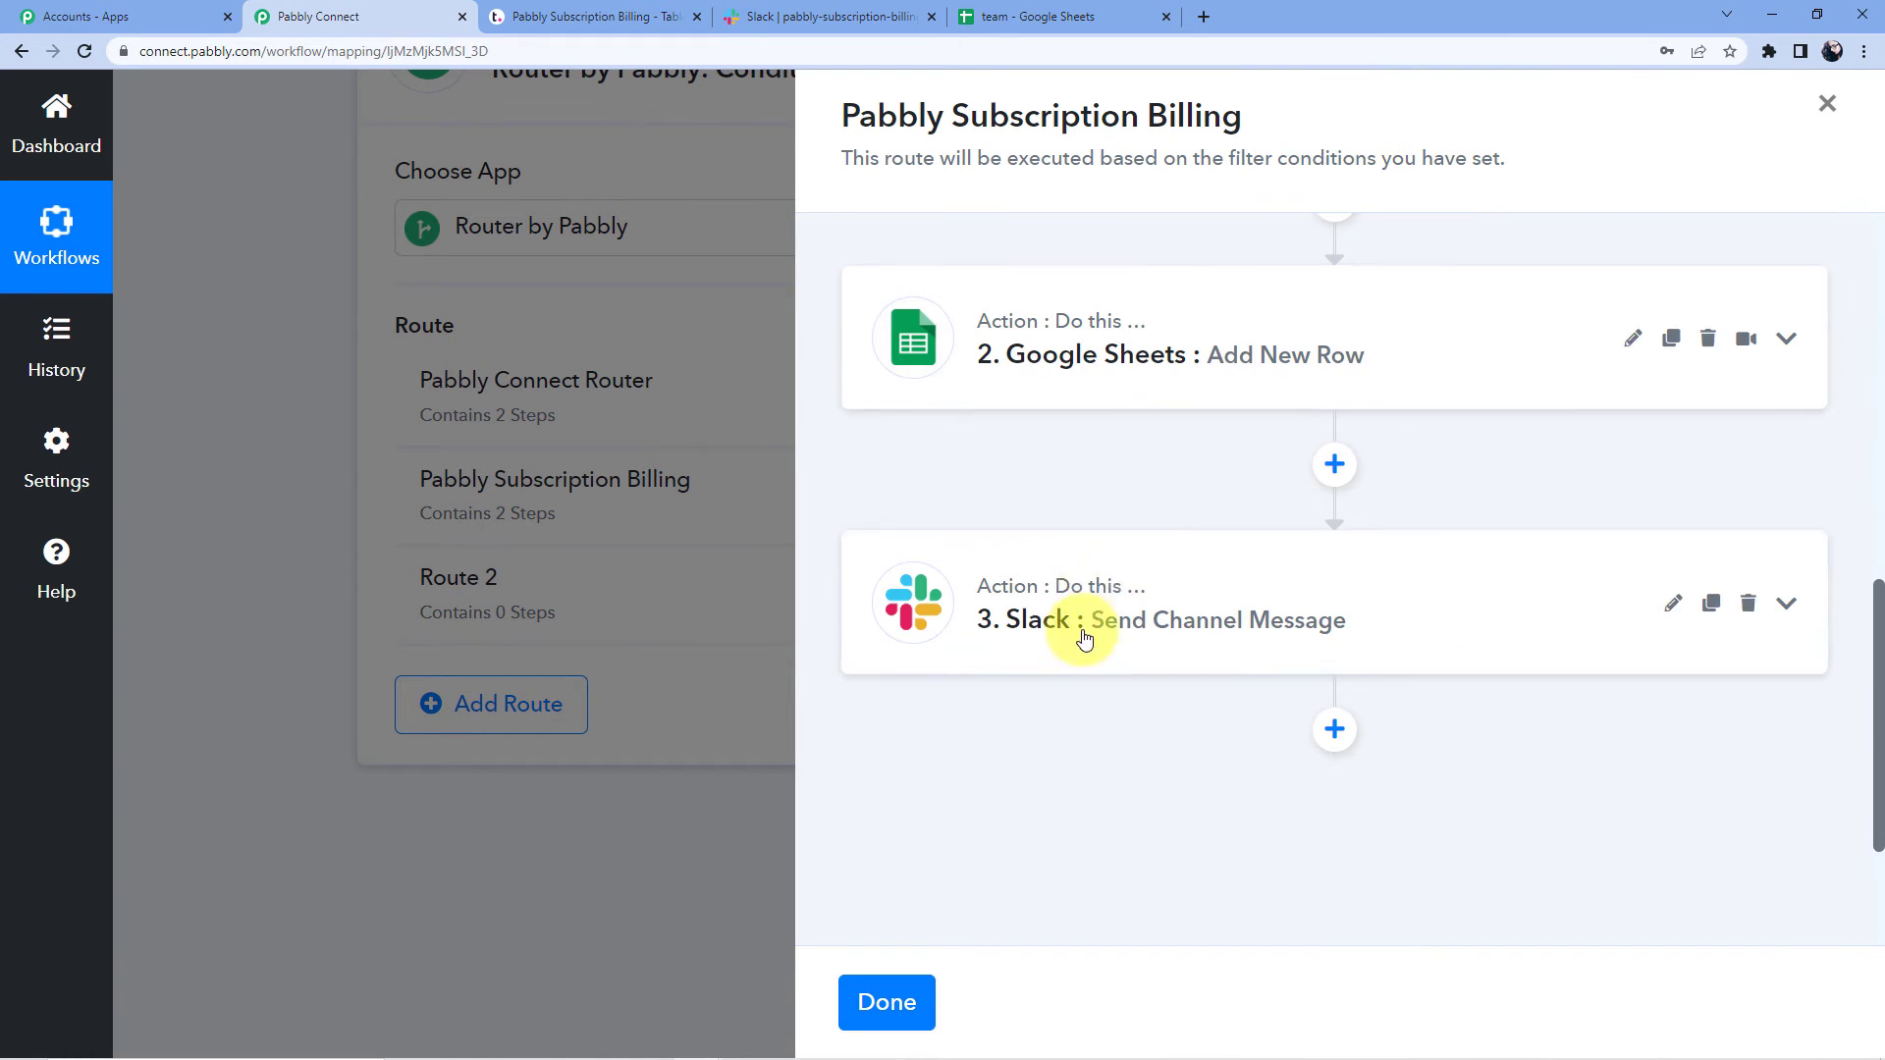
click(1115, 374)
scroll(1056, 456, down, 9)
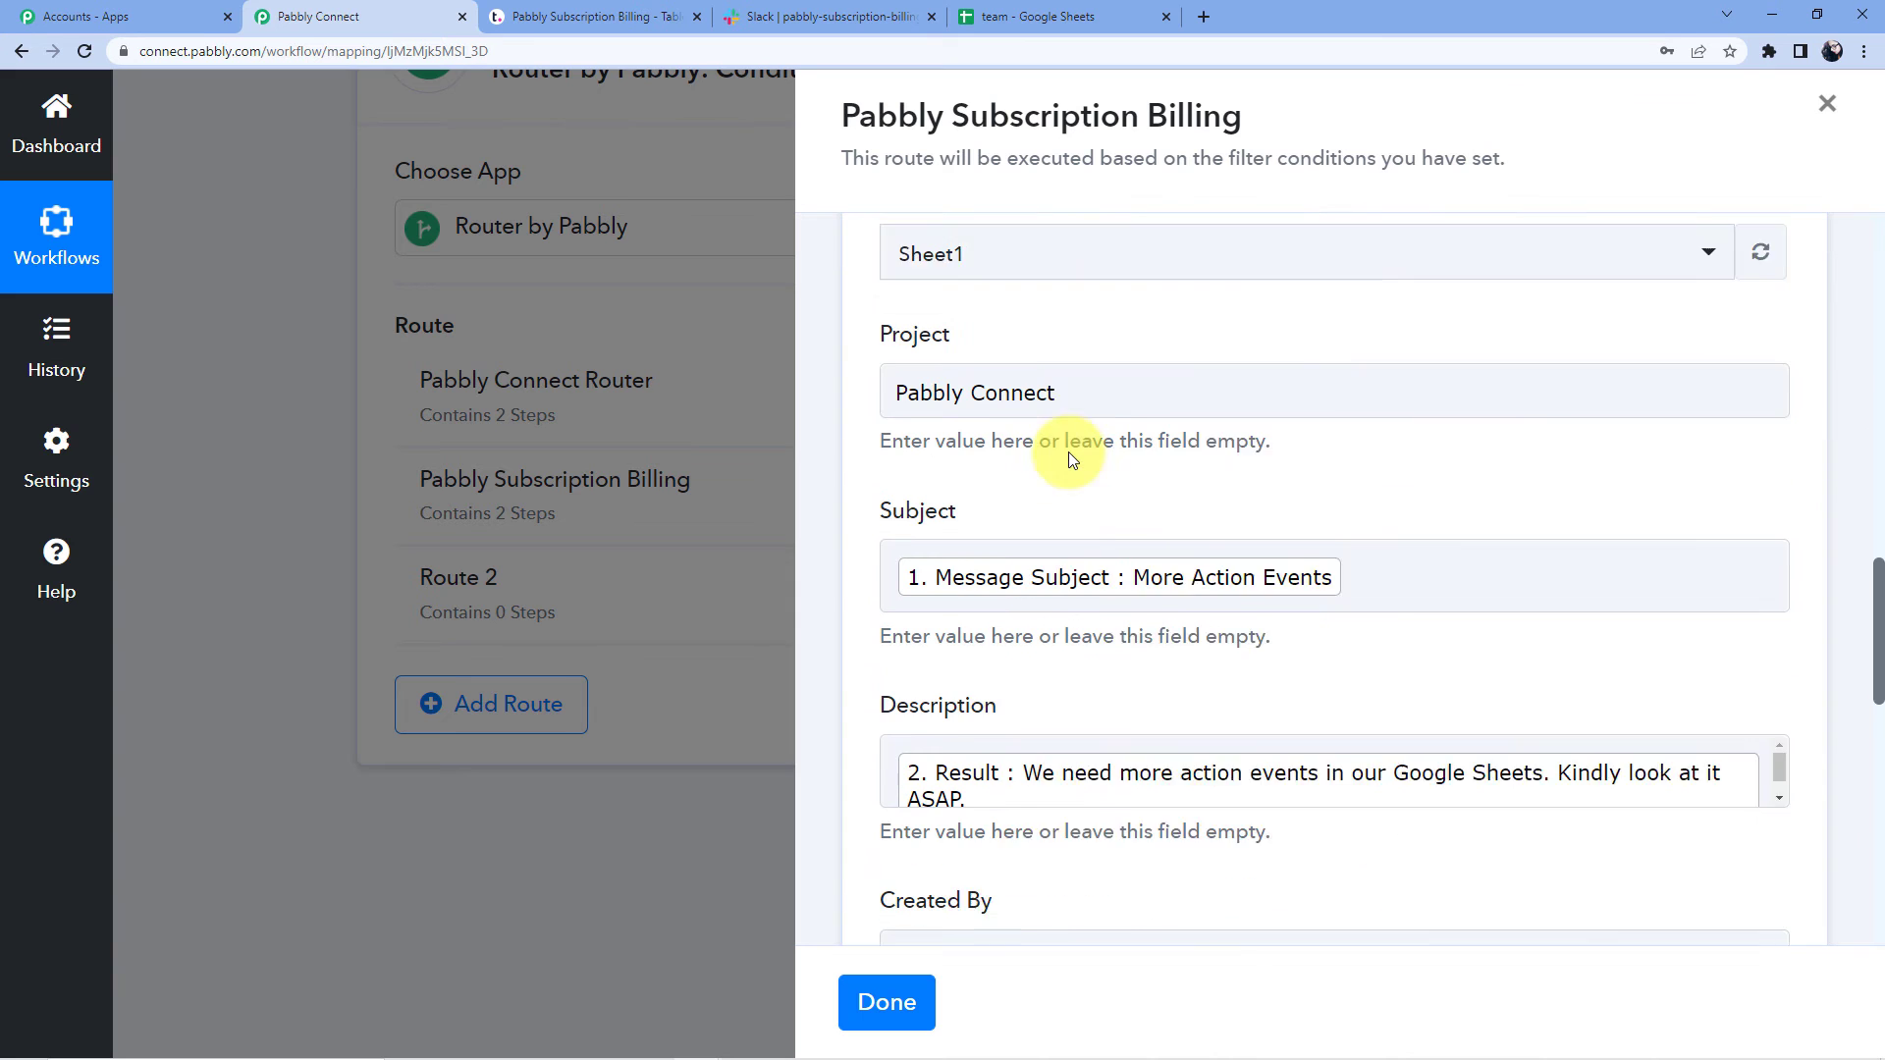
drag(1100, 298, 893, 296)
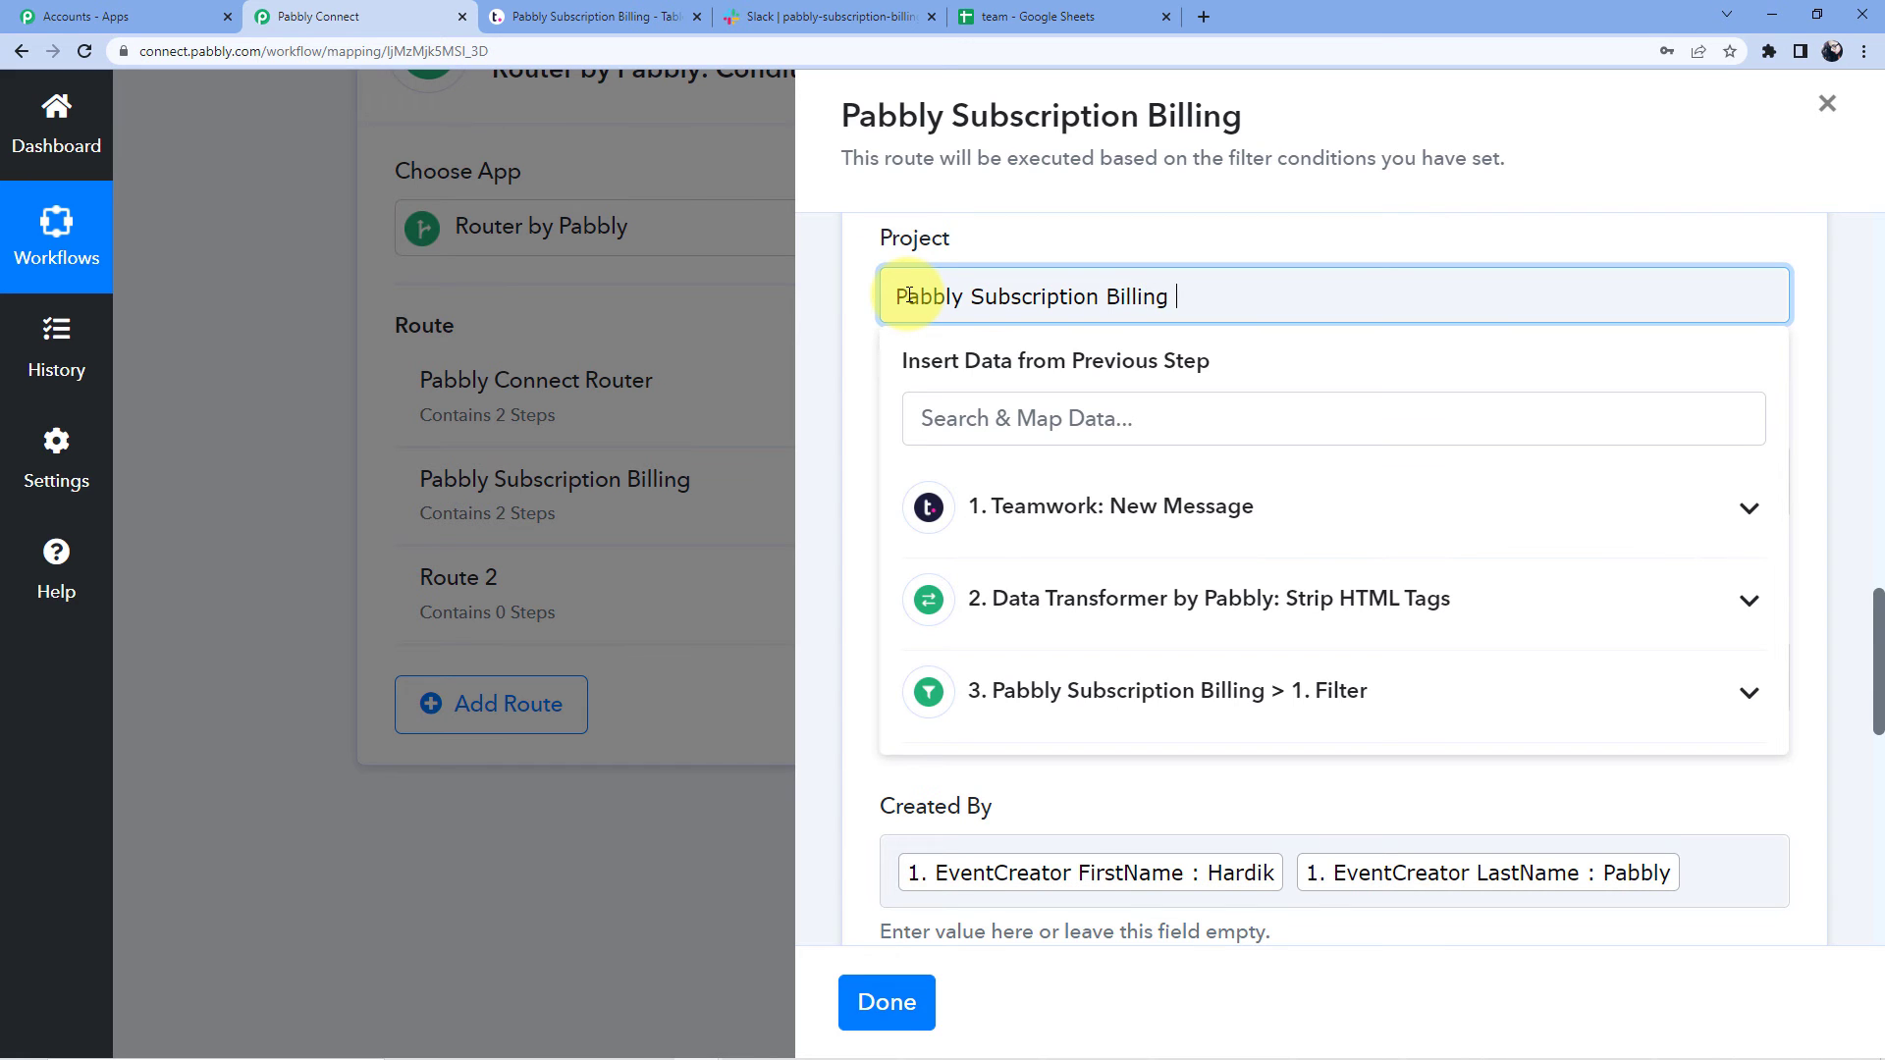
click(1022, 239)
Step: Save the Google Sheets action with a test request and go through its response down to the Slack action
scroll(1023, 240, down, 3)
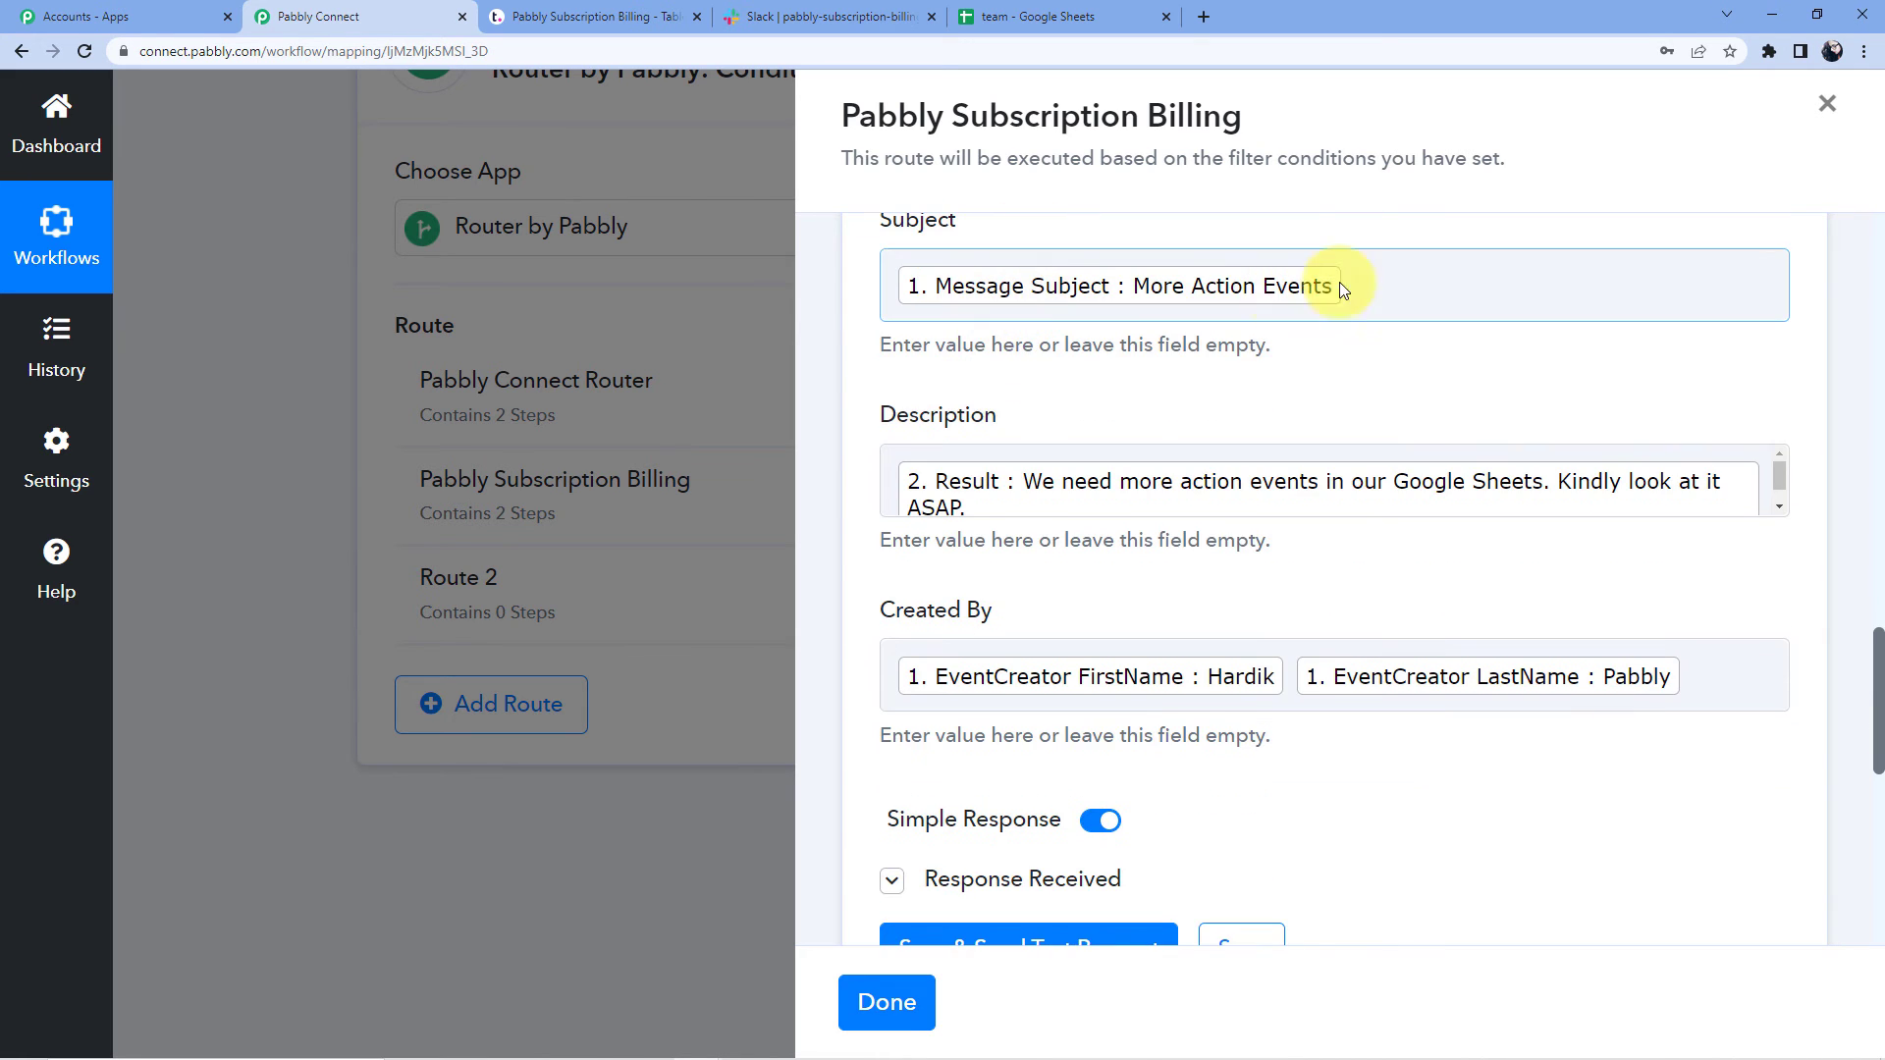
scroll(1109, 383, down, 3)
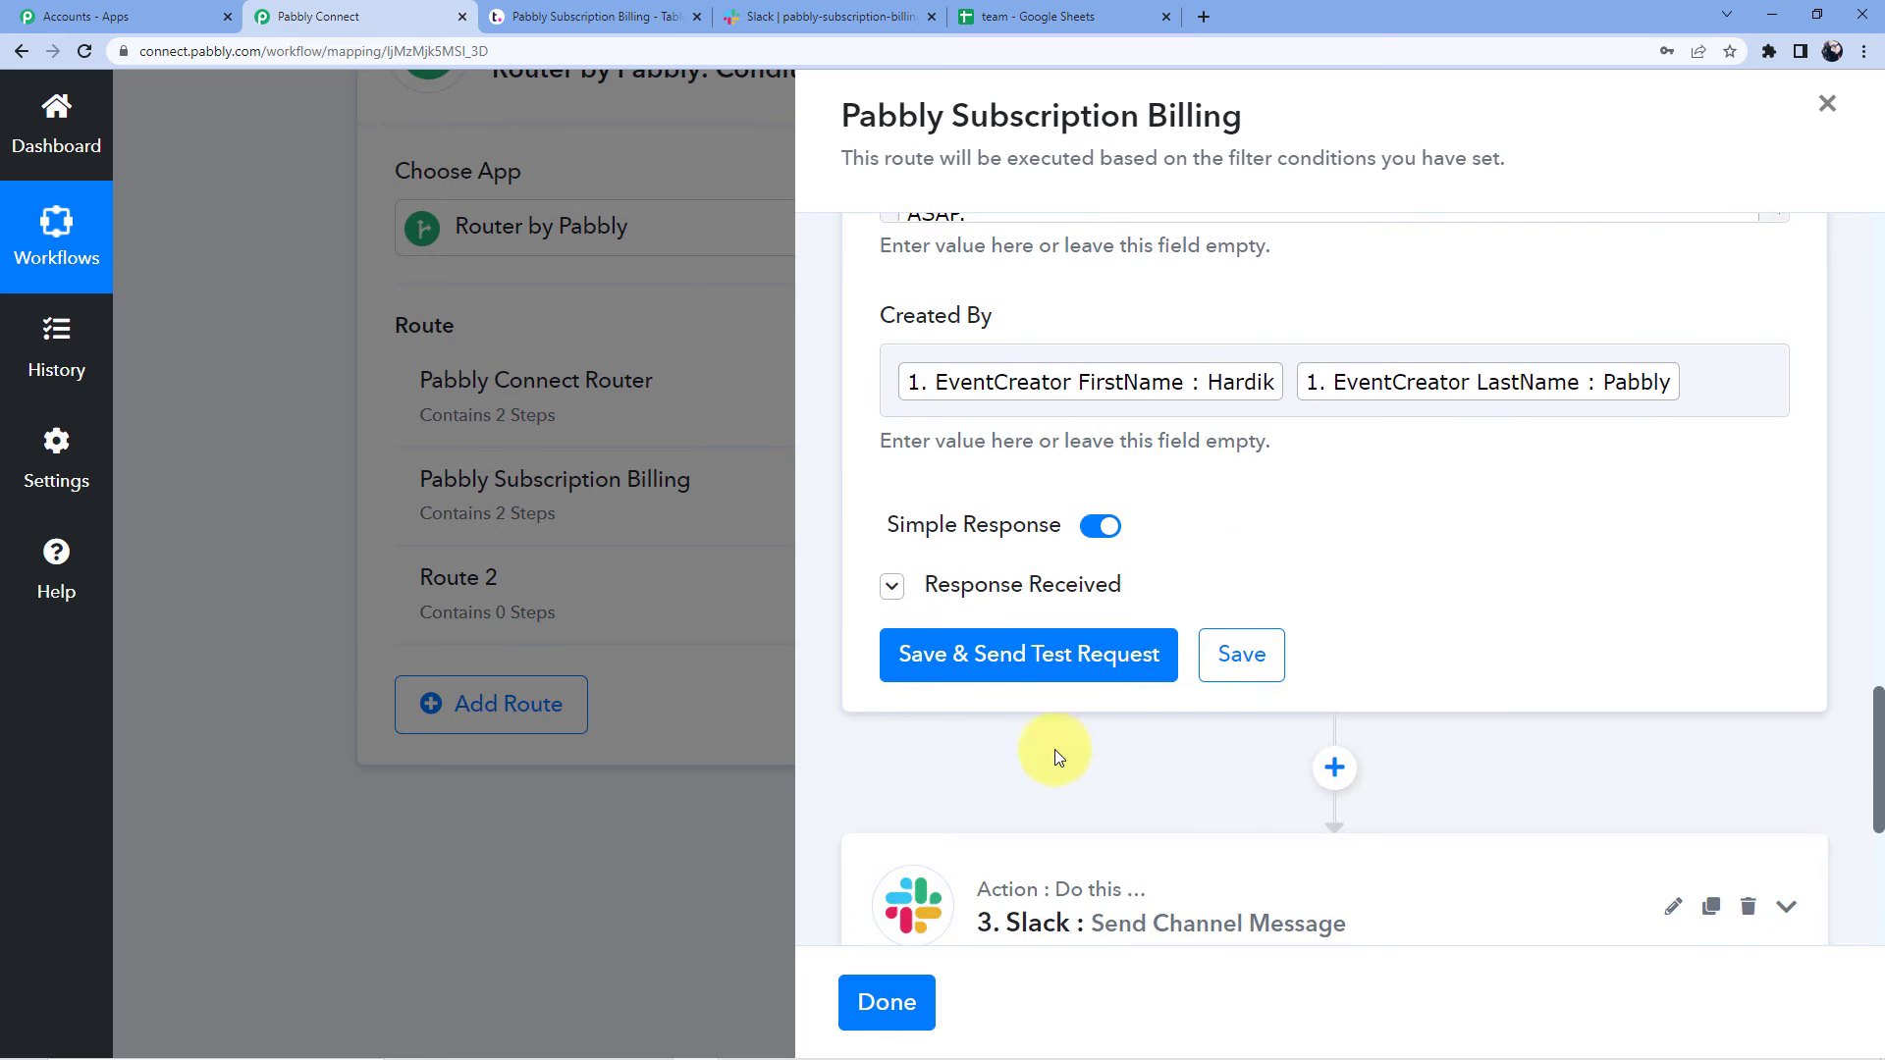
click(1018, 668)
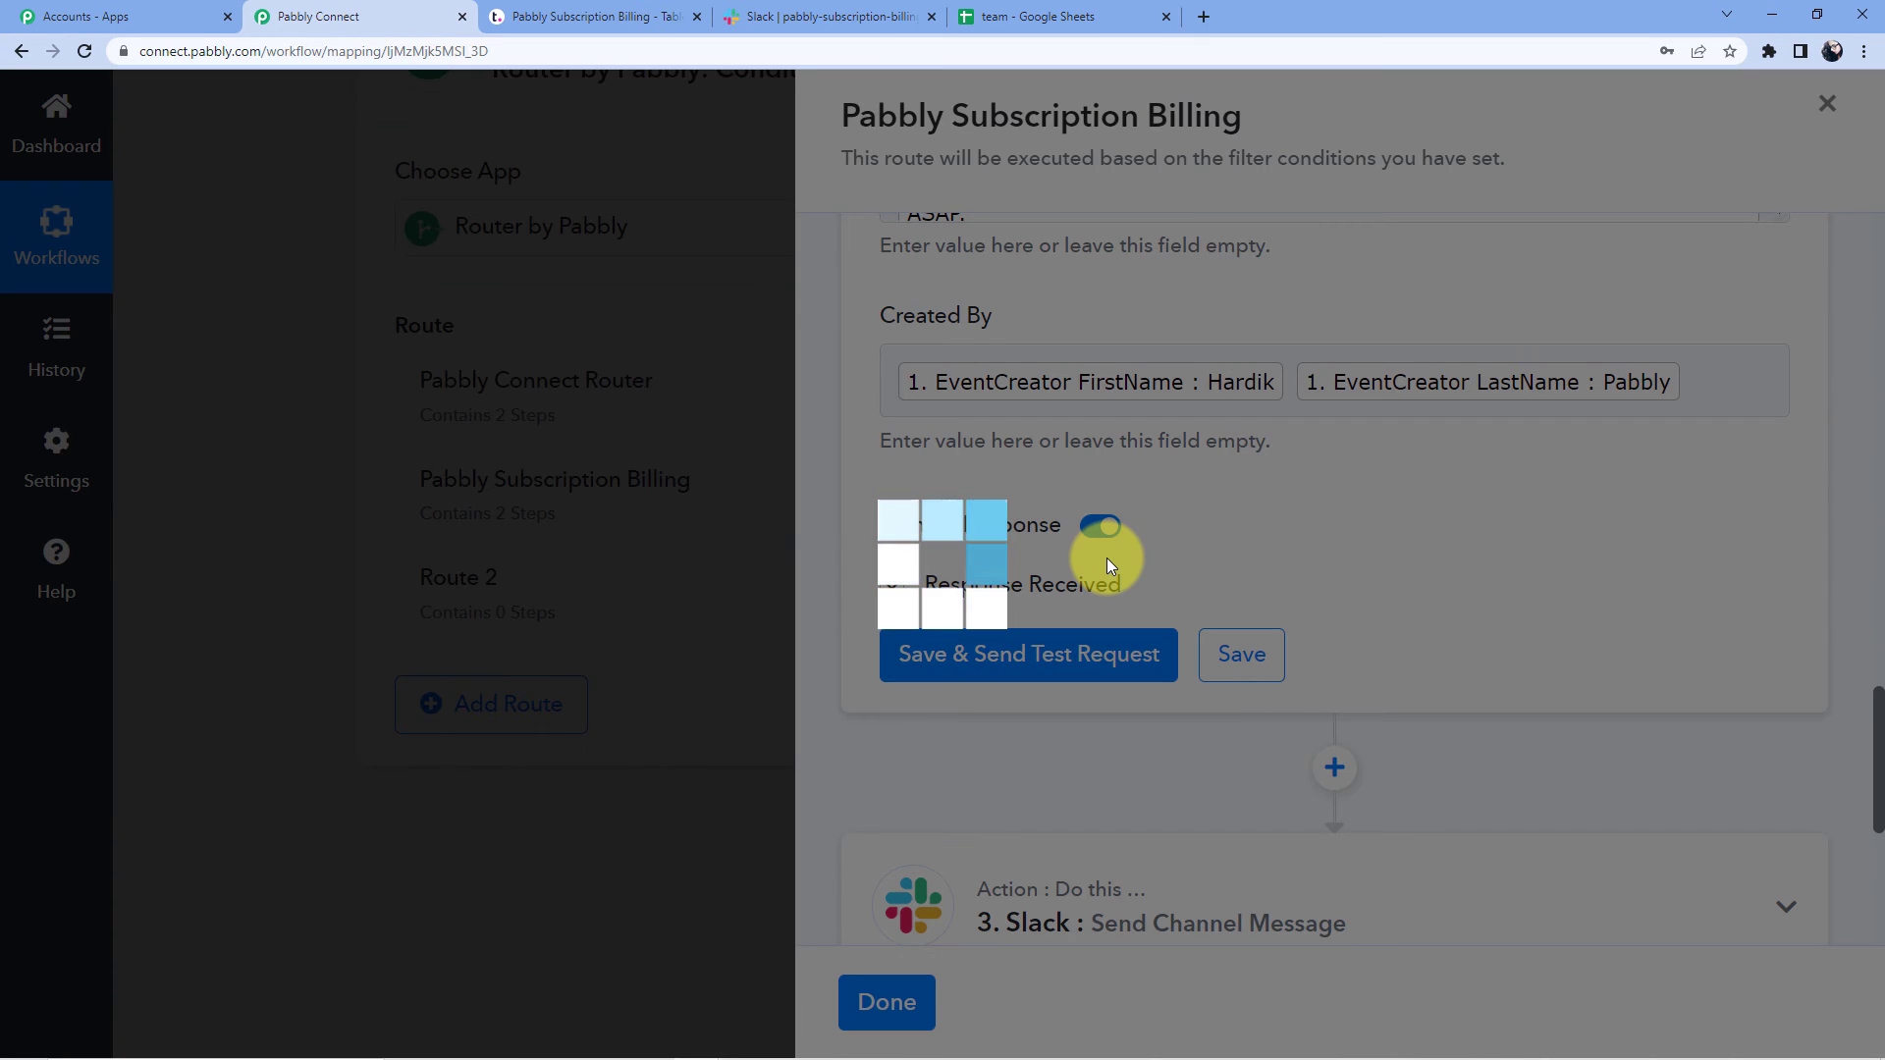
scroll(1311, 464, down, 8)
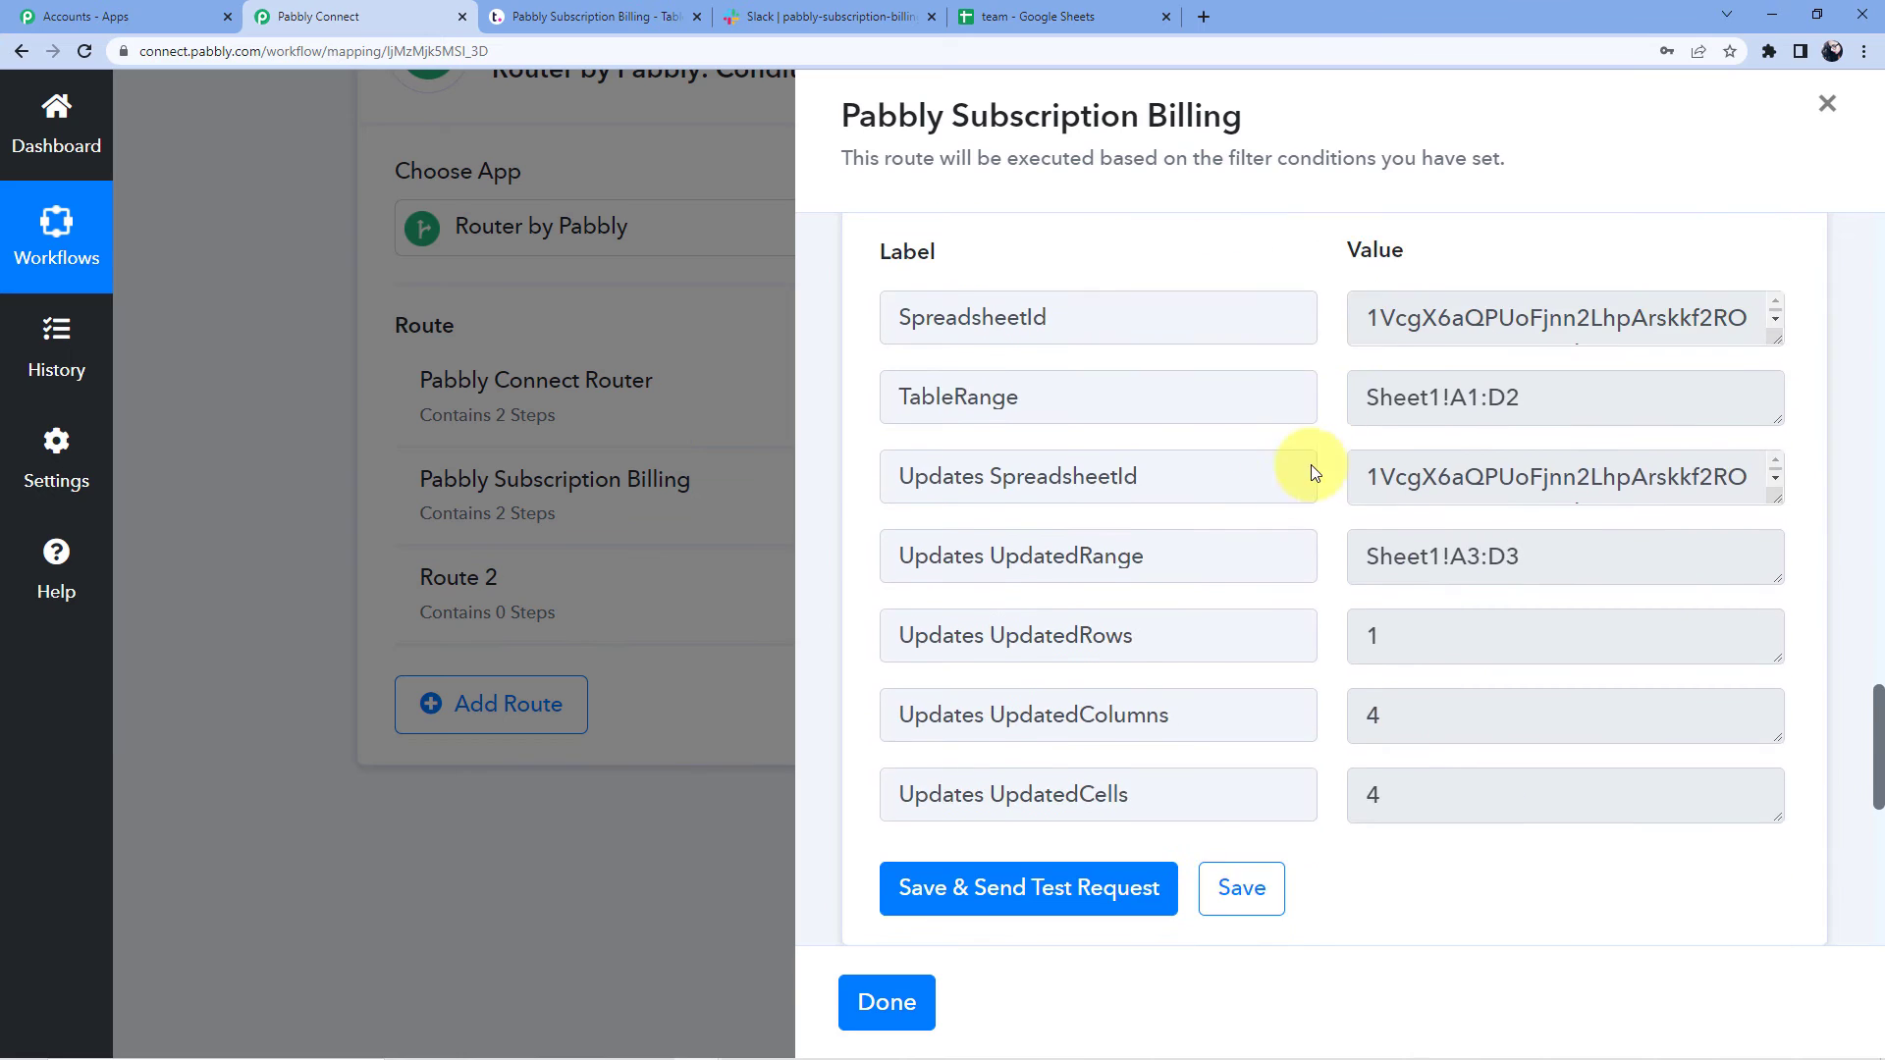
scroll(1175, 530, down, 3)
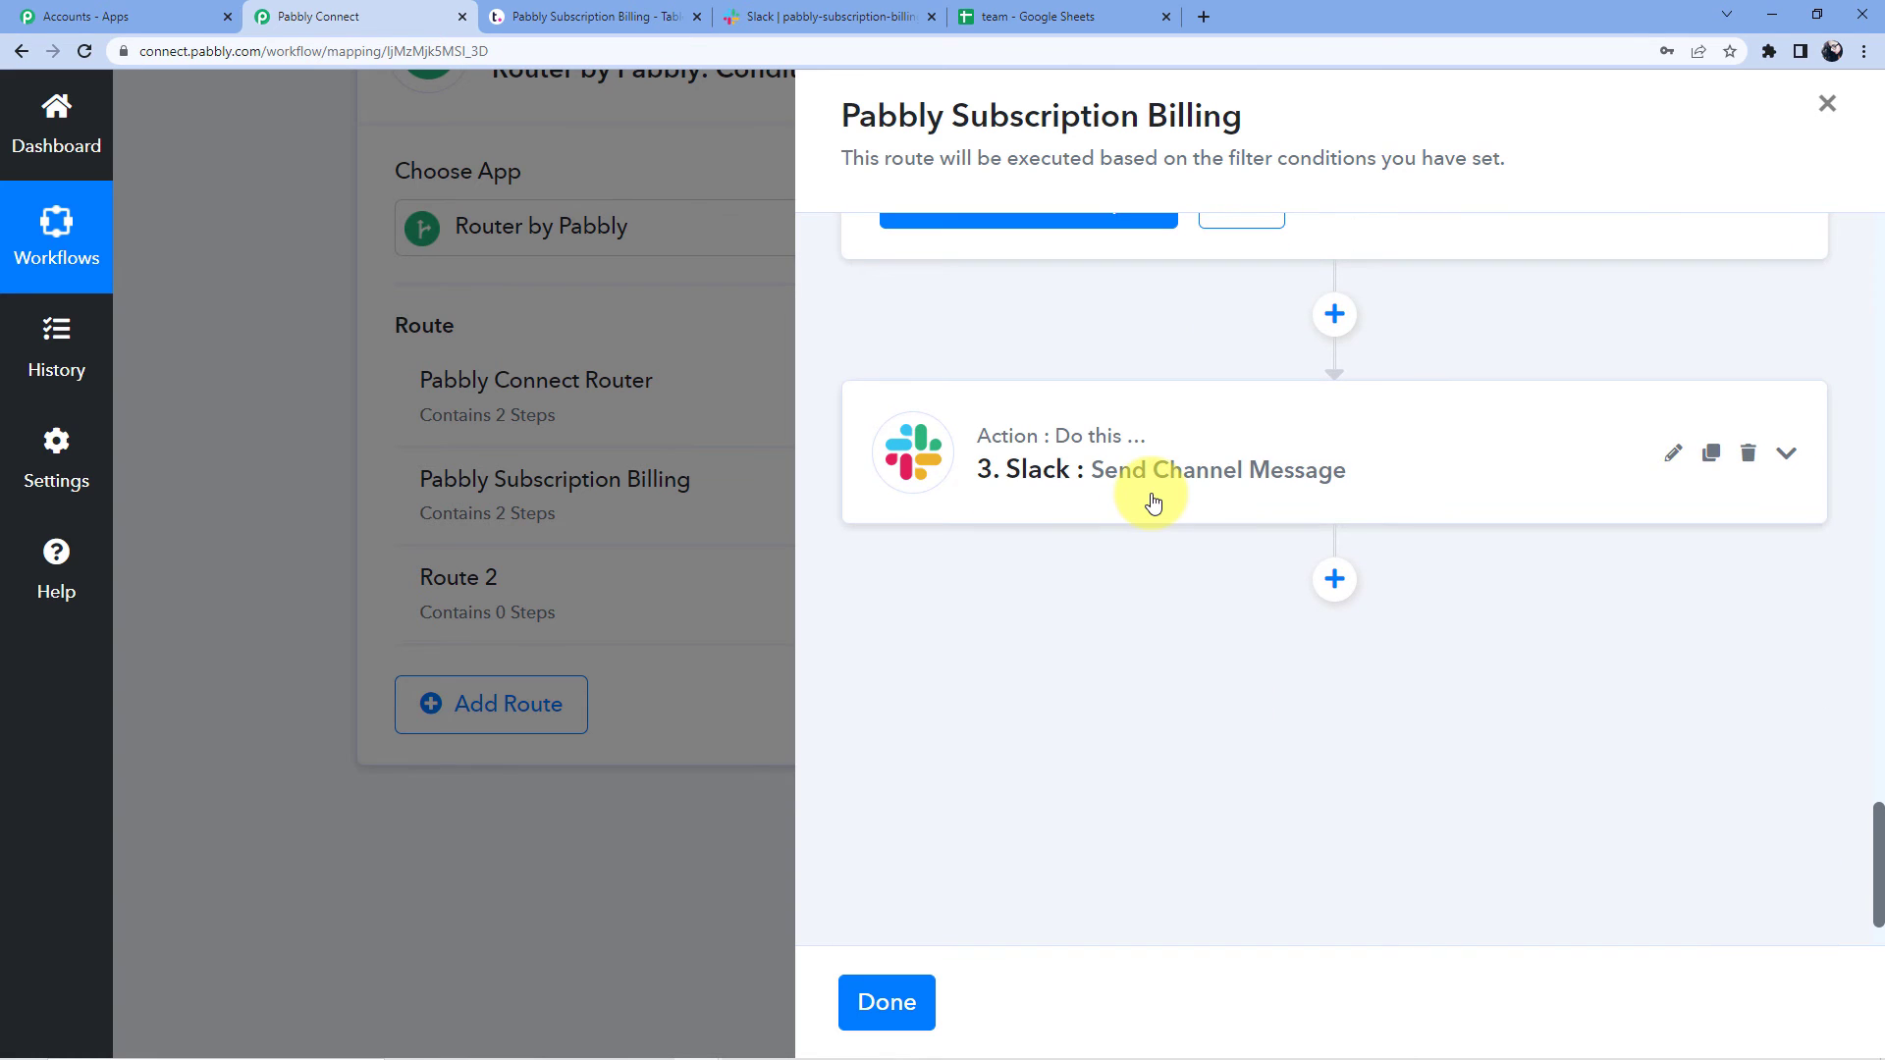
Step: In the route's Slack action, refresh the channel list and set the channel to pabbly-subscription-billing-
click(1154, 502)
scroll(1148, 497, down, 5)
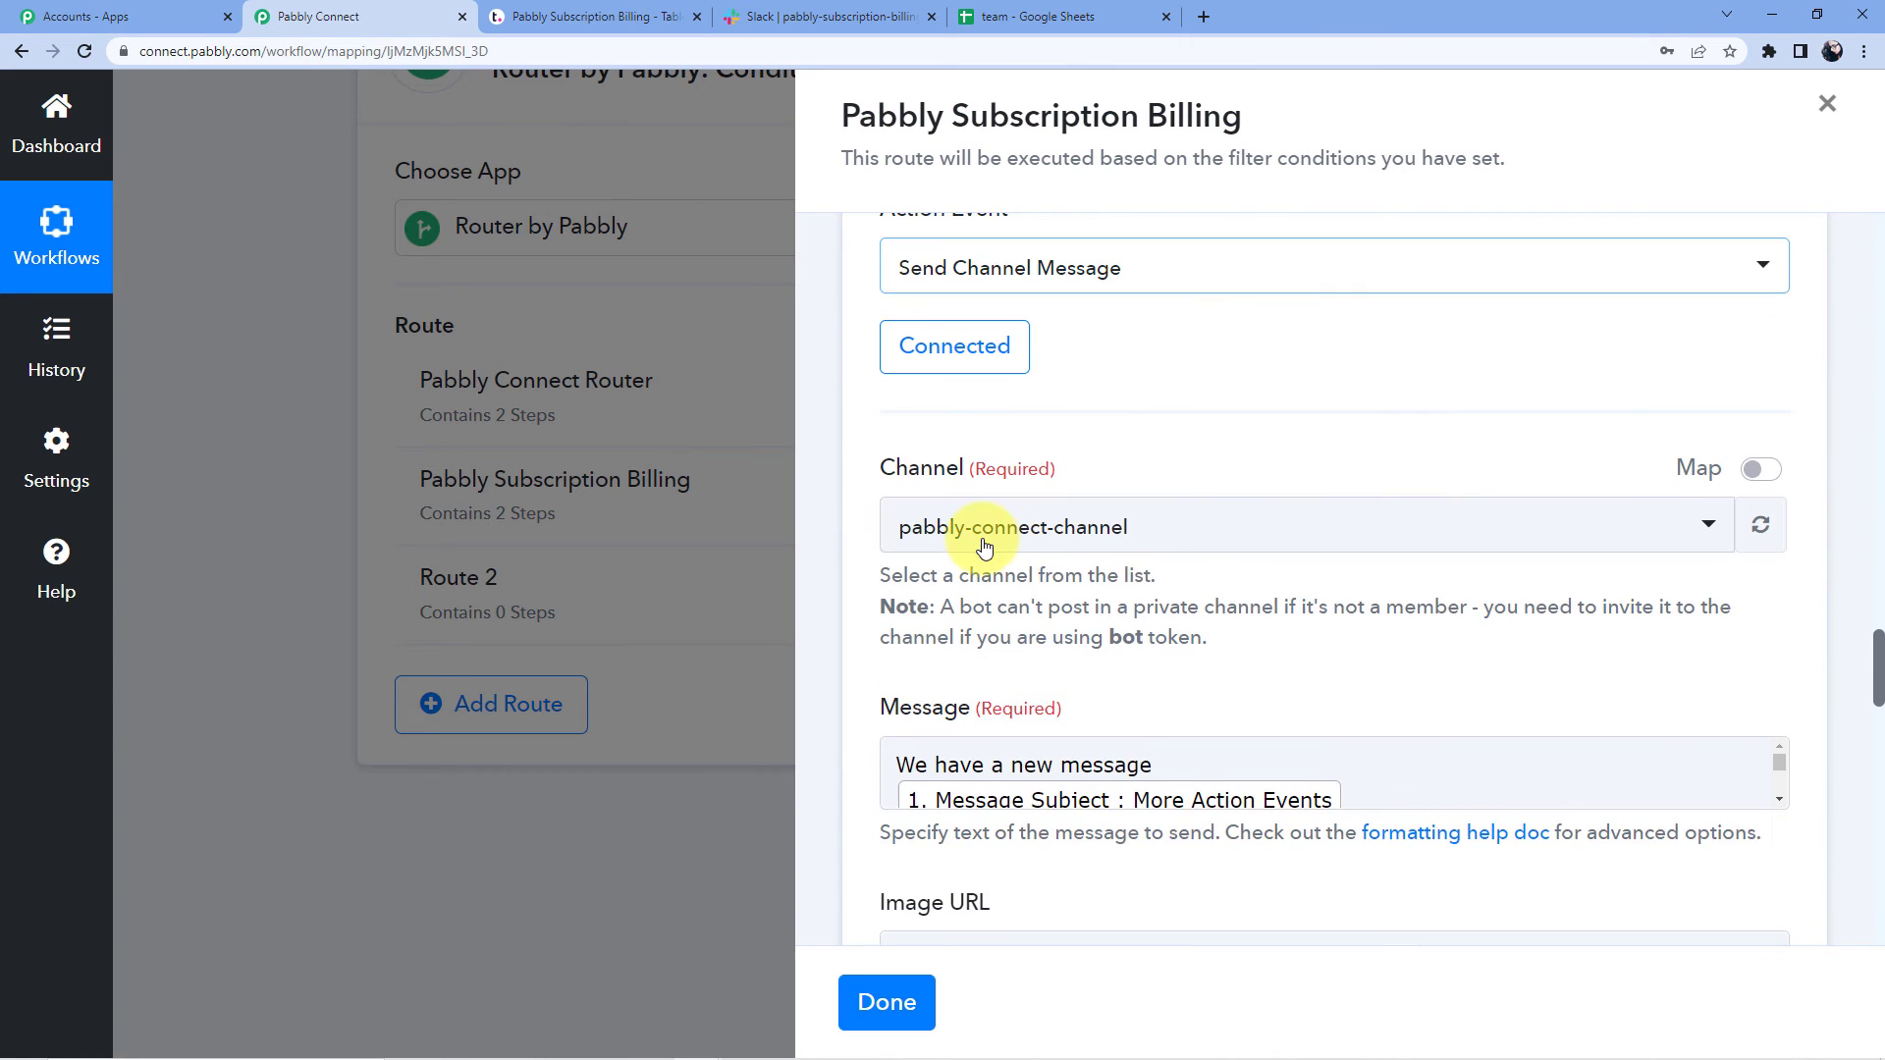
scroll(1123, 534, down, 2)
click(1080, 339)
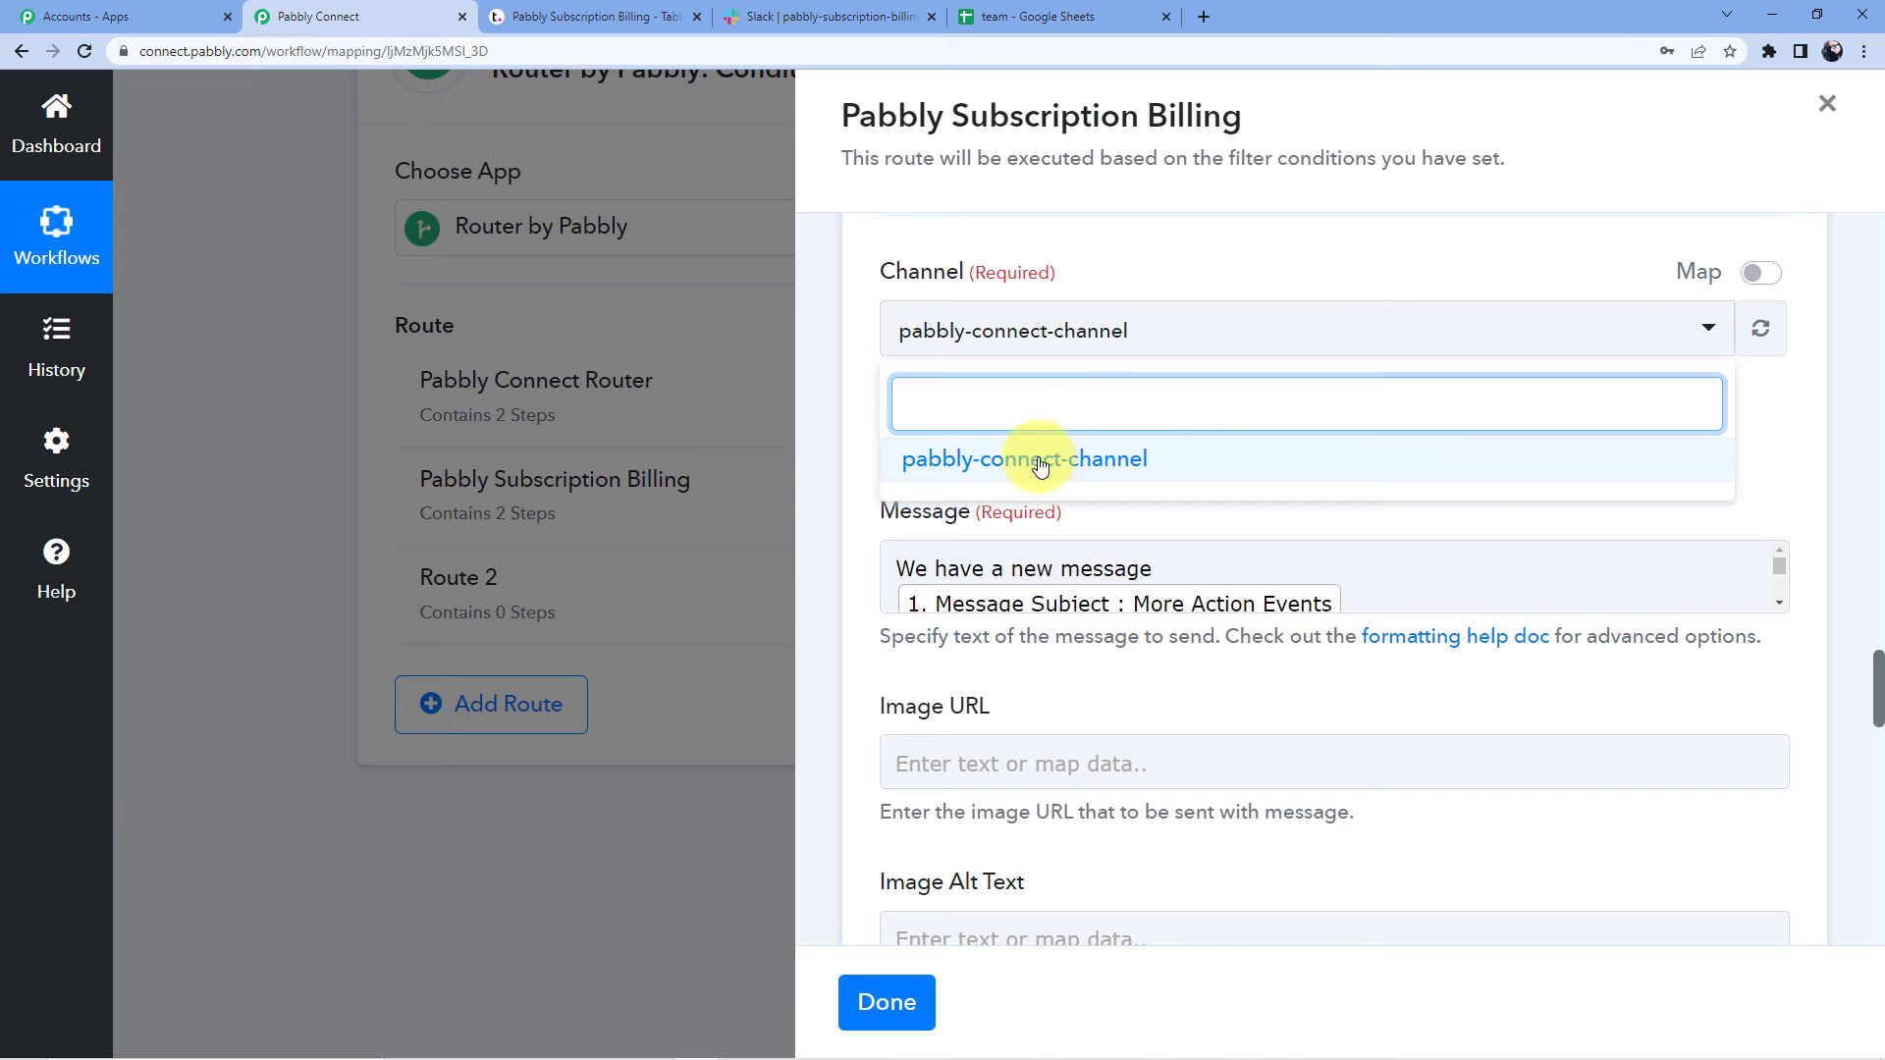
click(1752, 334)
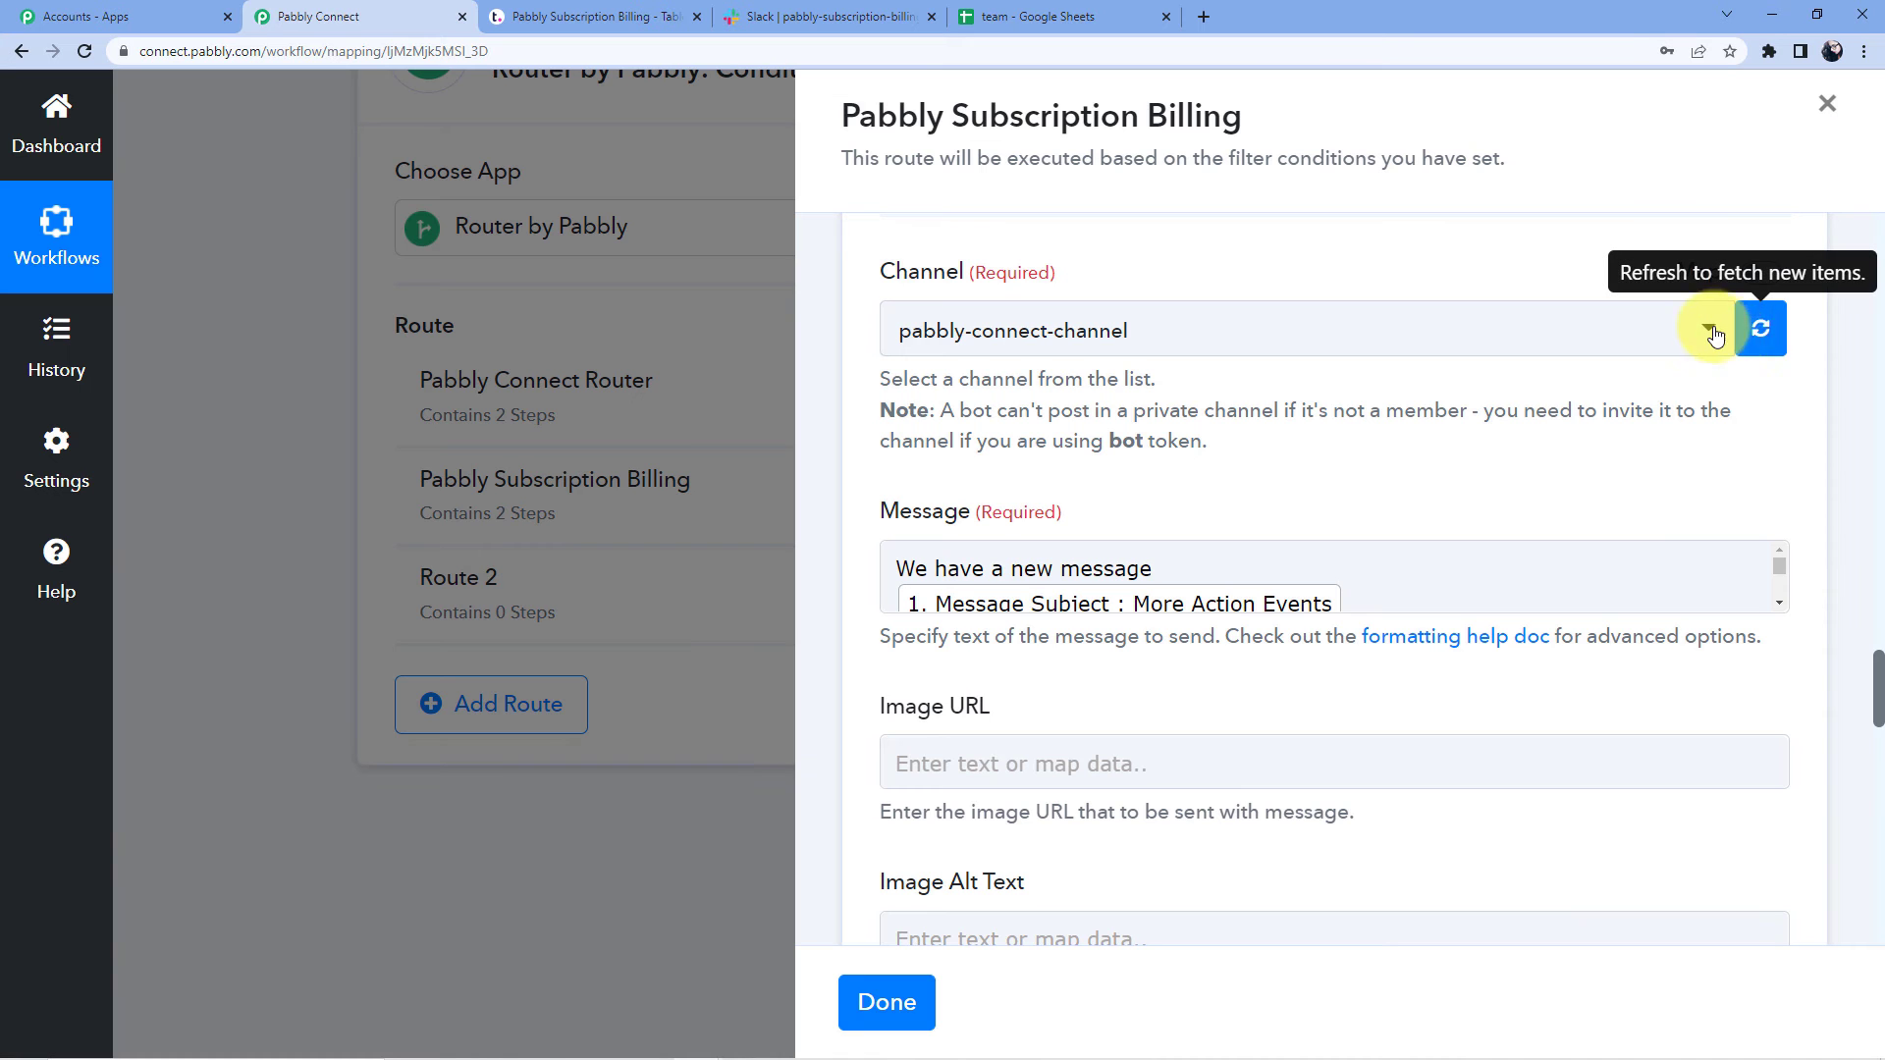
click(1714, 336)
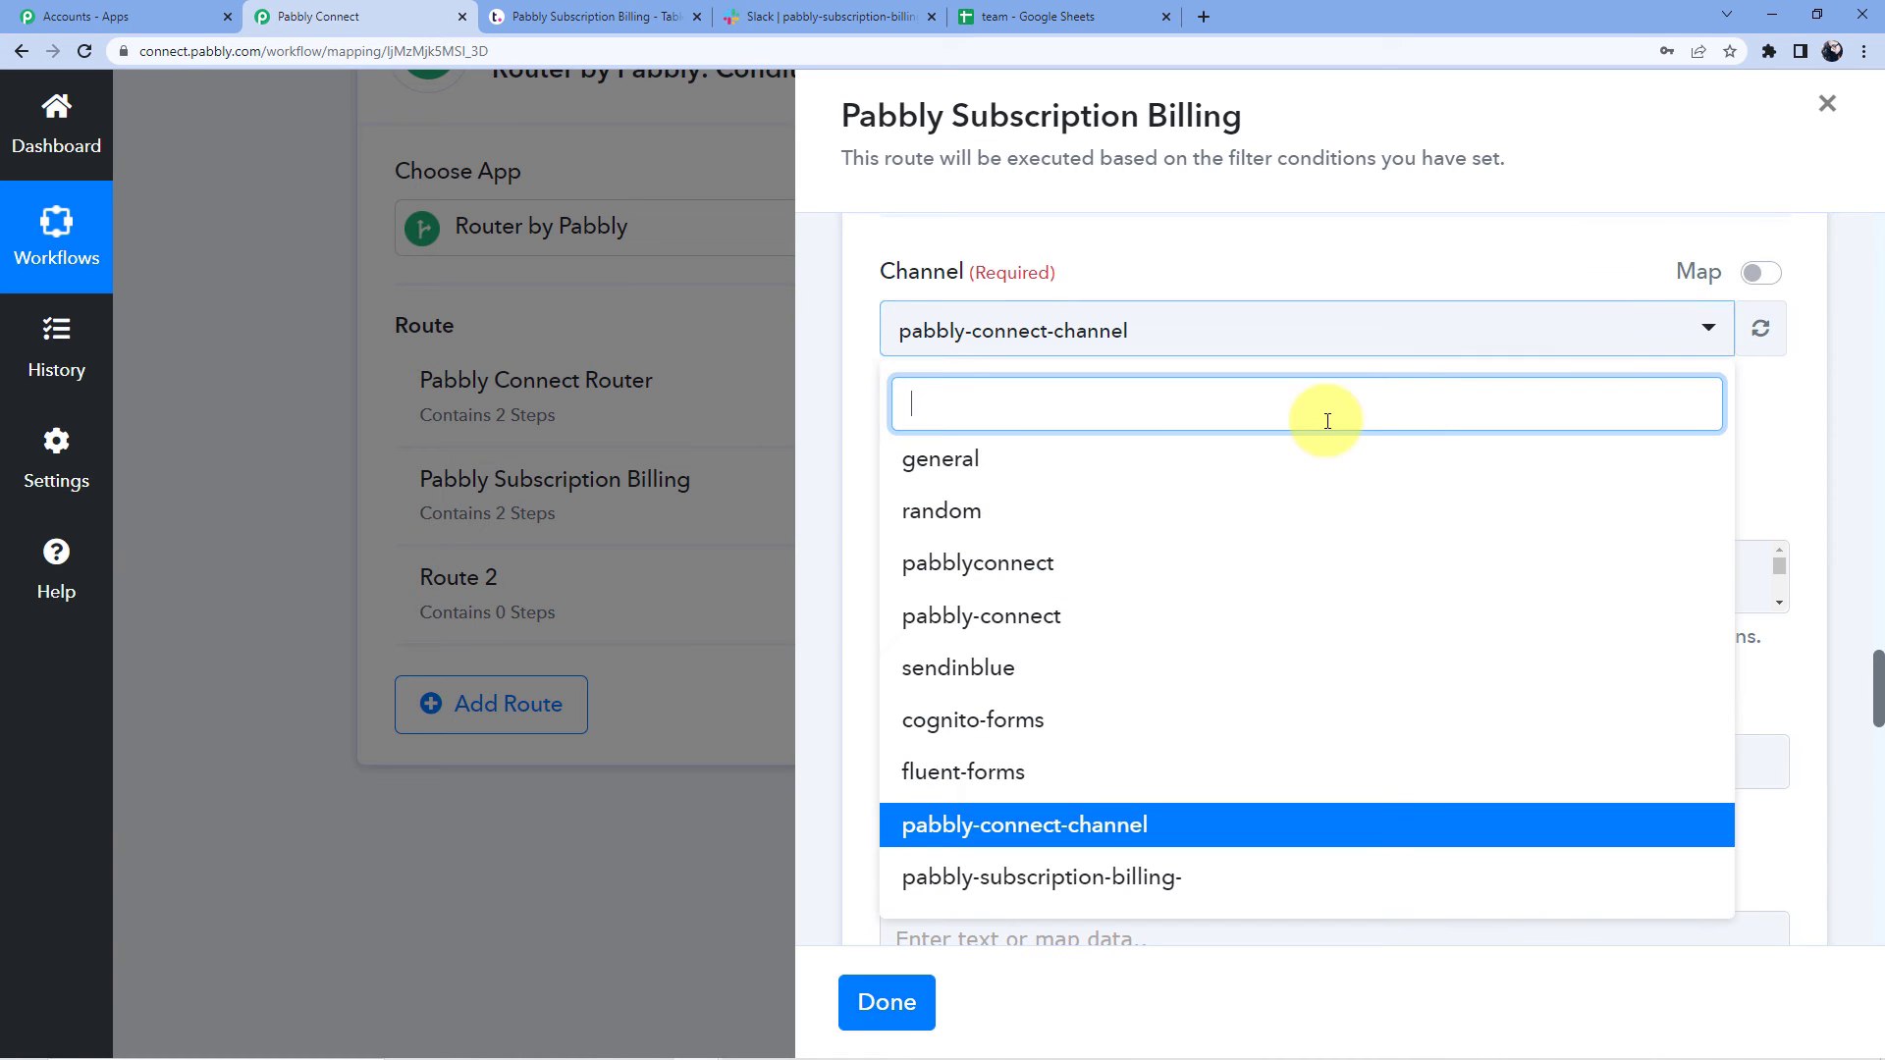
click(1035, 883)
Step: Keep the remaining message settings of the Slack action and save it with a test request
scroll(1050, 378, down, 2)
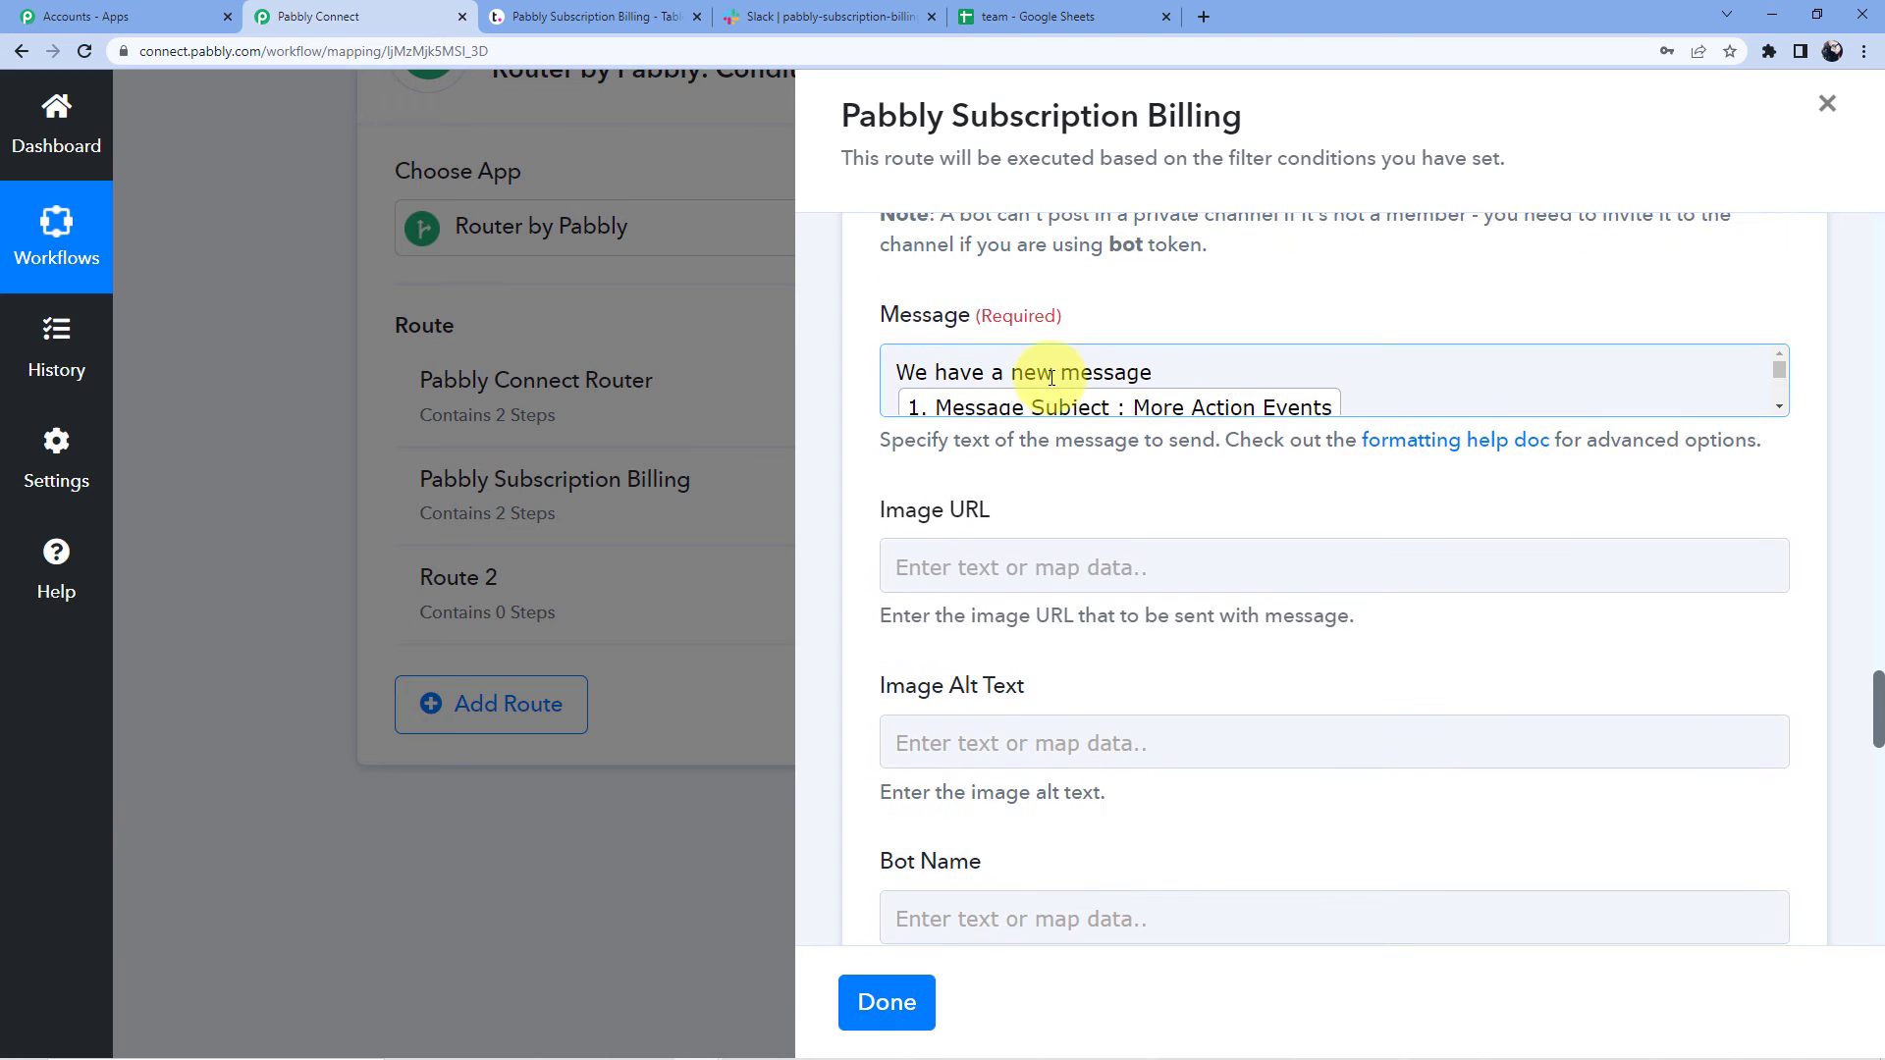
scroll(1047, 461, down, 7)
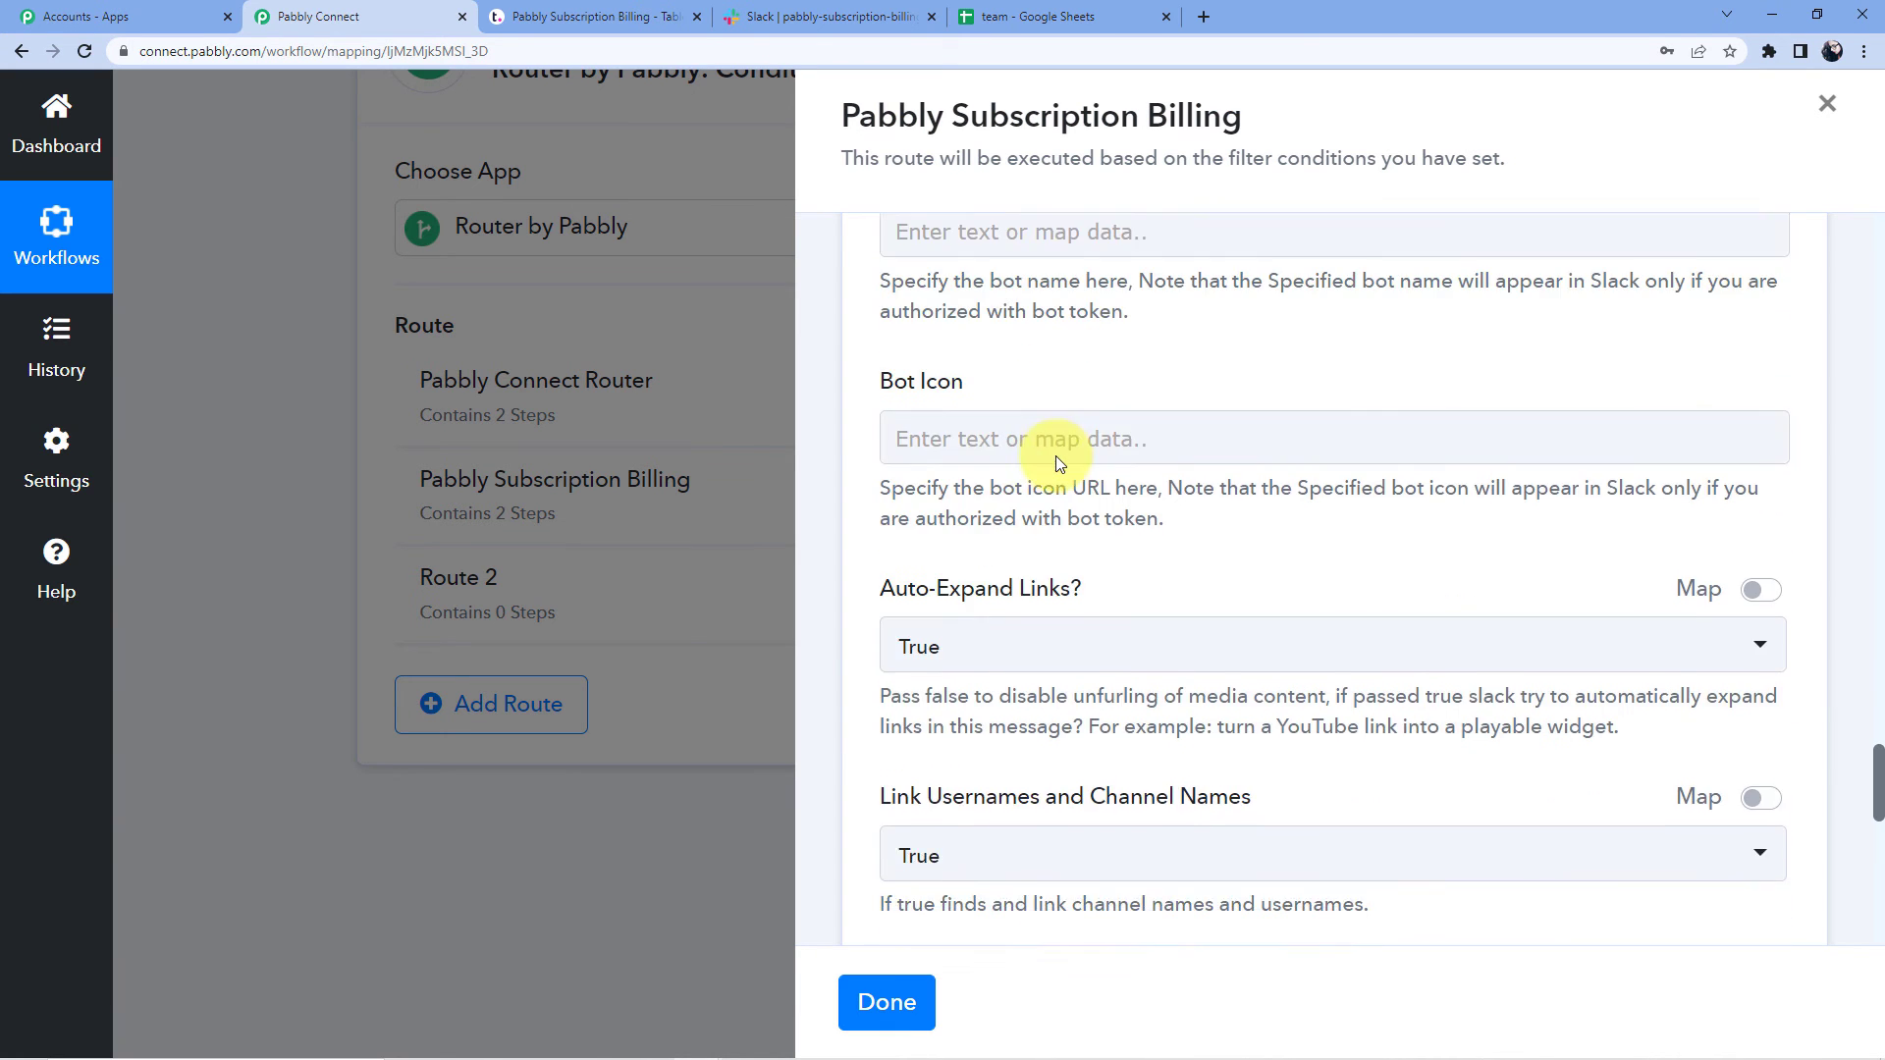
scroll(1056, 455, down, 10)
click(1012, 579)
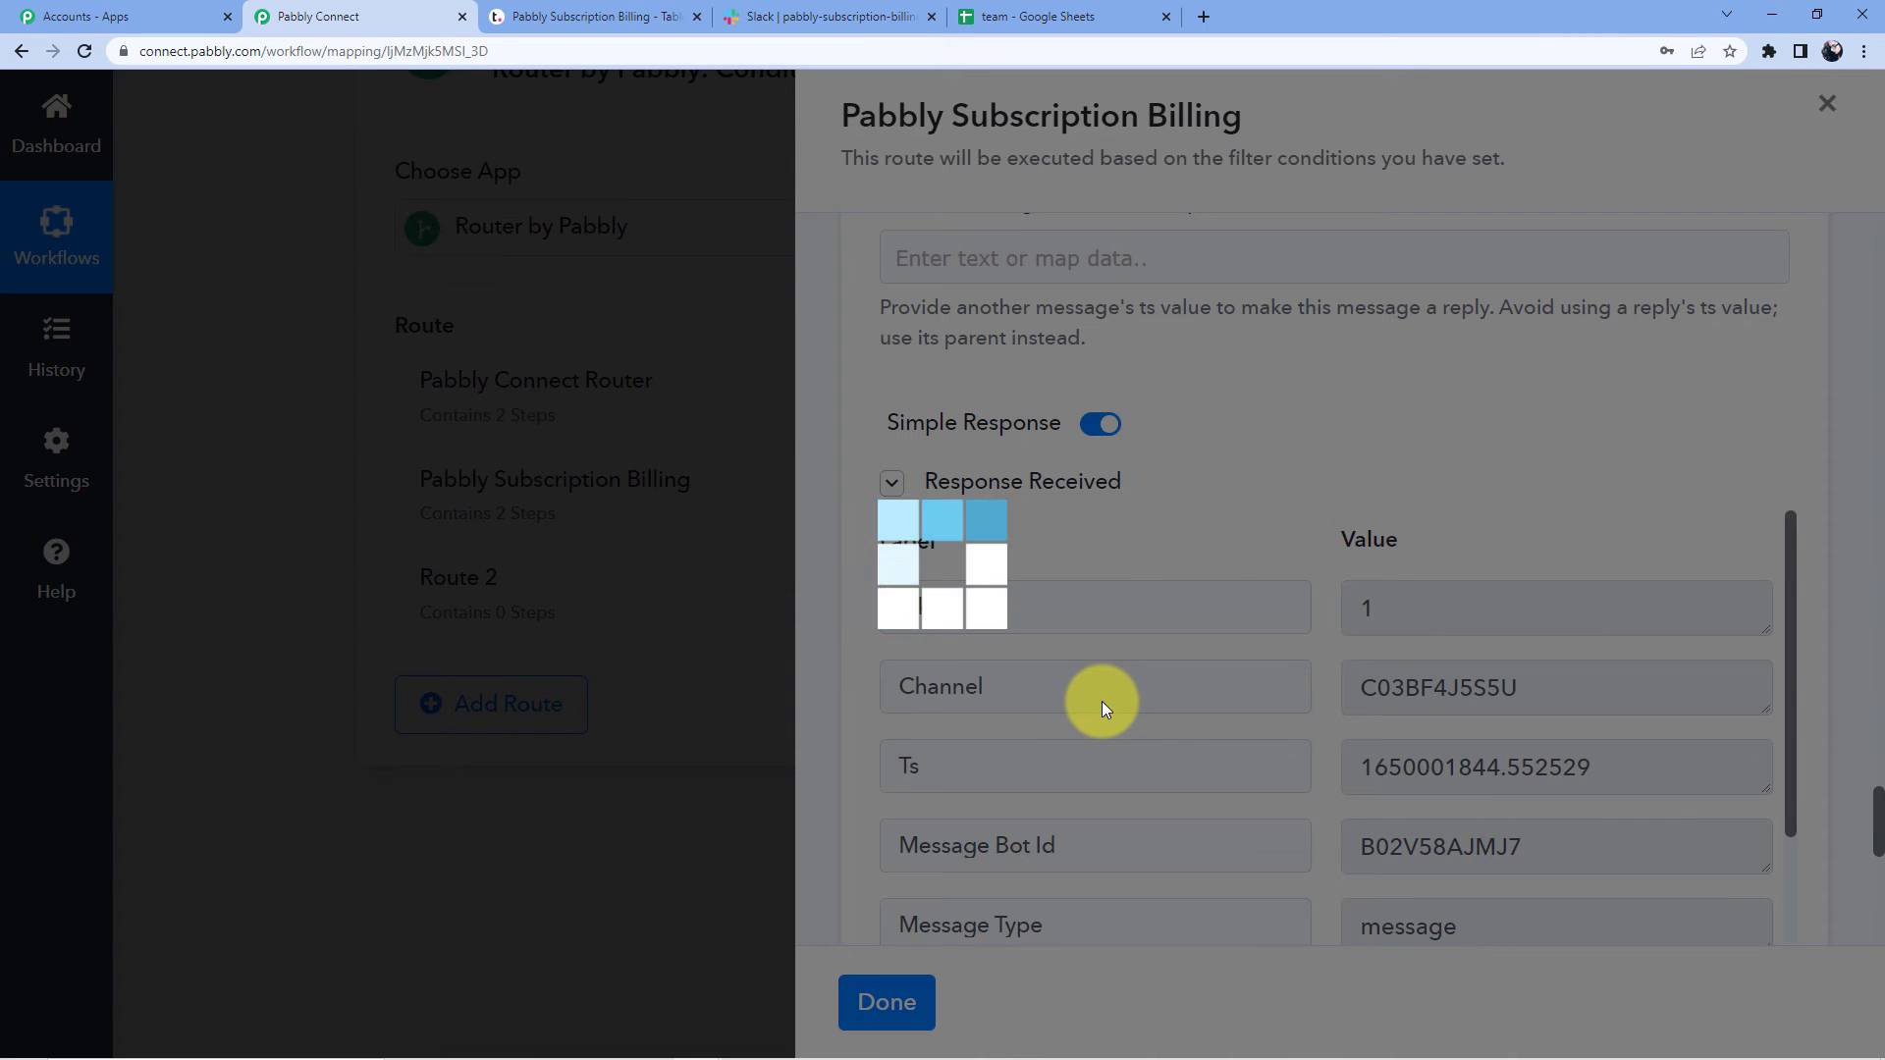
scroll(1102, 701, up, 10)
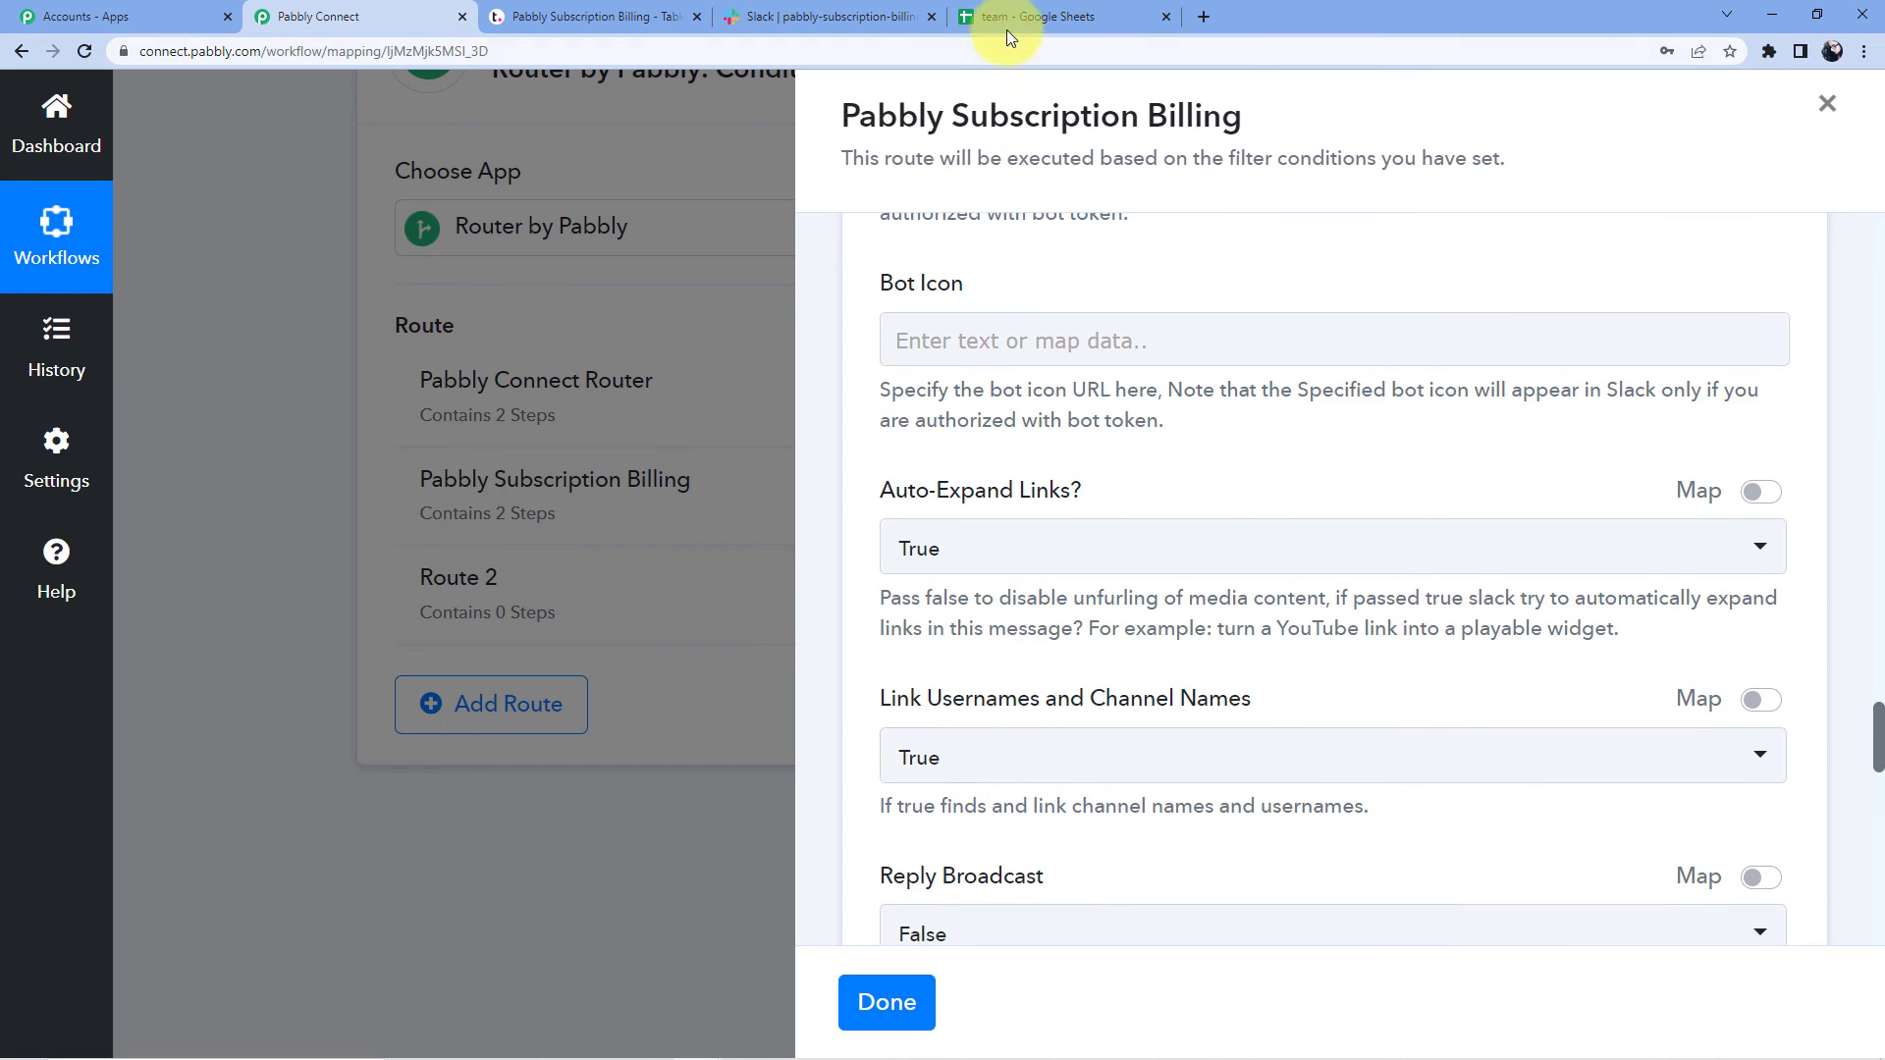
Step: Switch to the team sheet in Google Sheets and check the project, subject, description and creator in row 3
click(1008, 23)
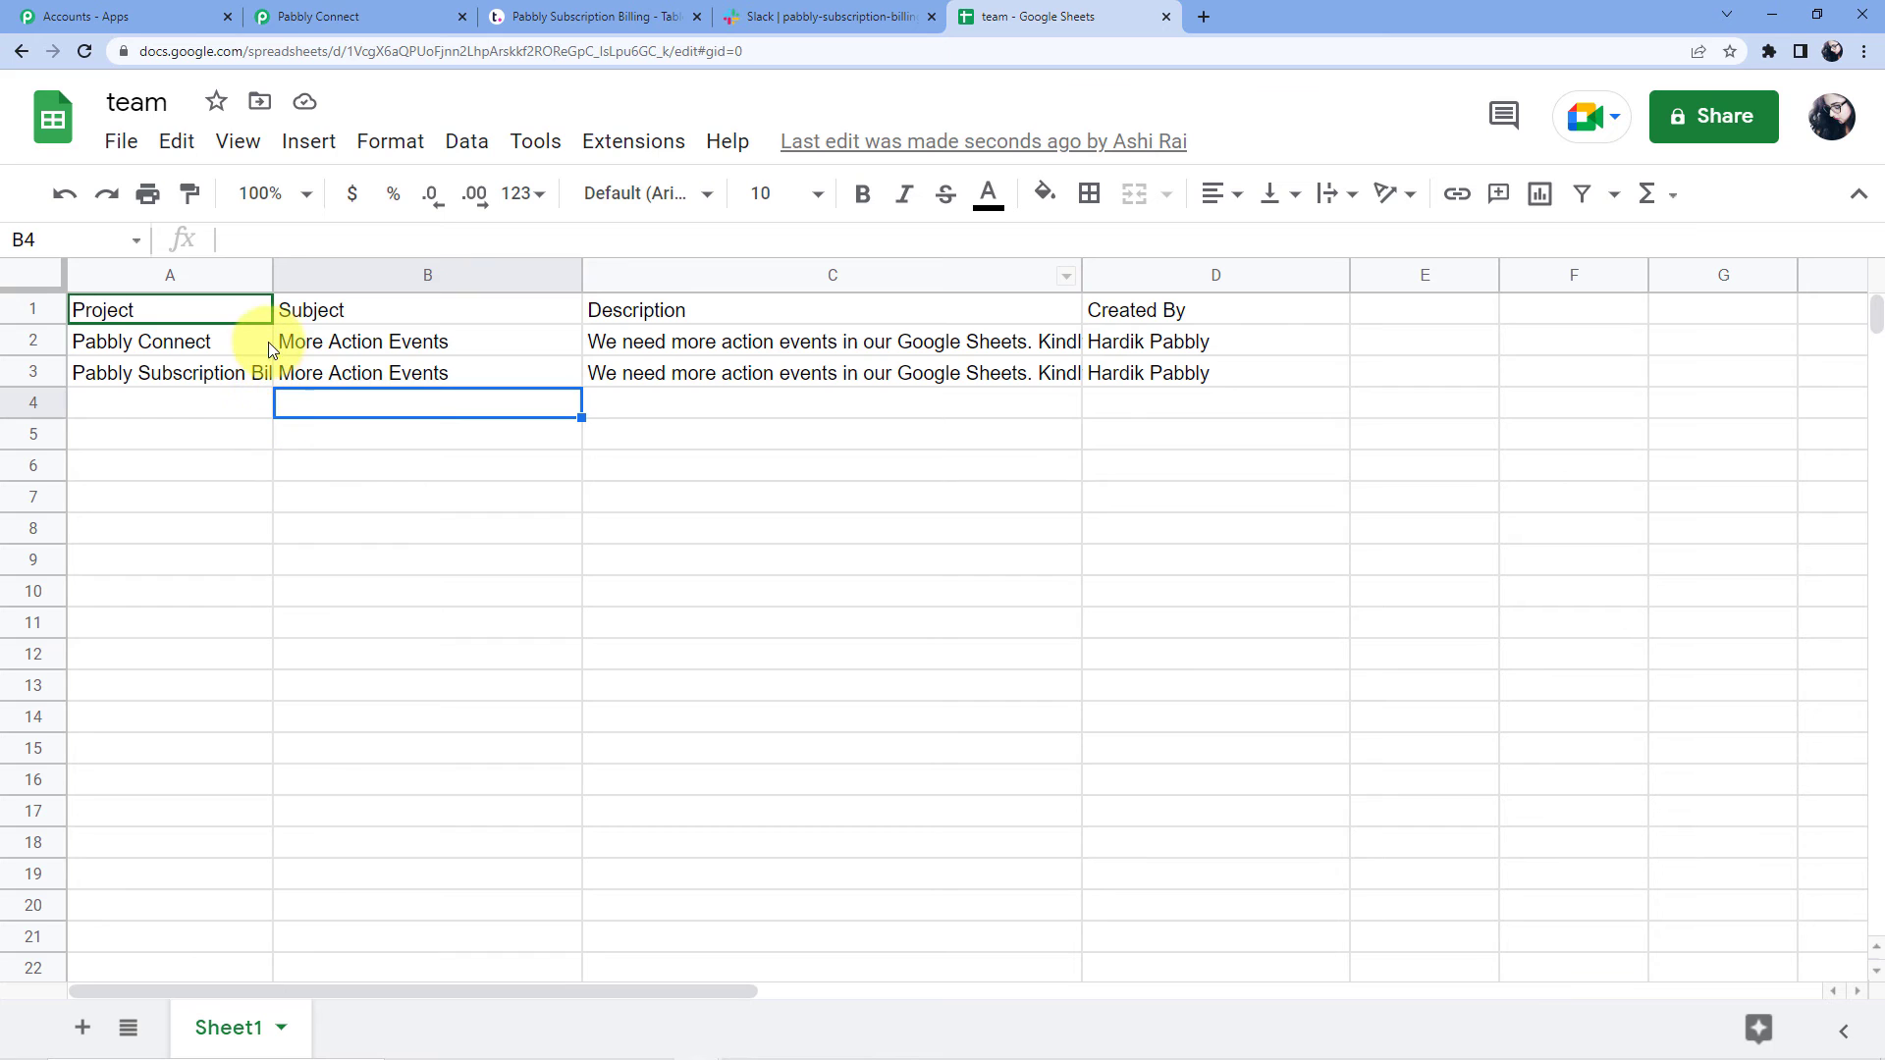
click(215, 369)
click(421, 373)
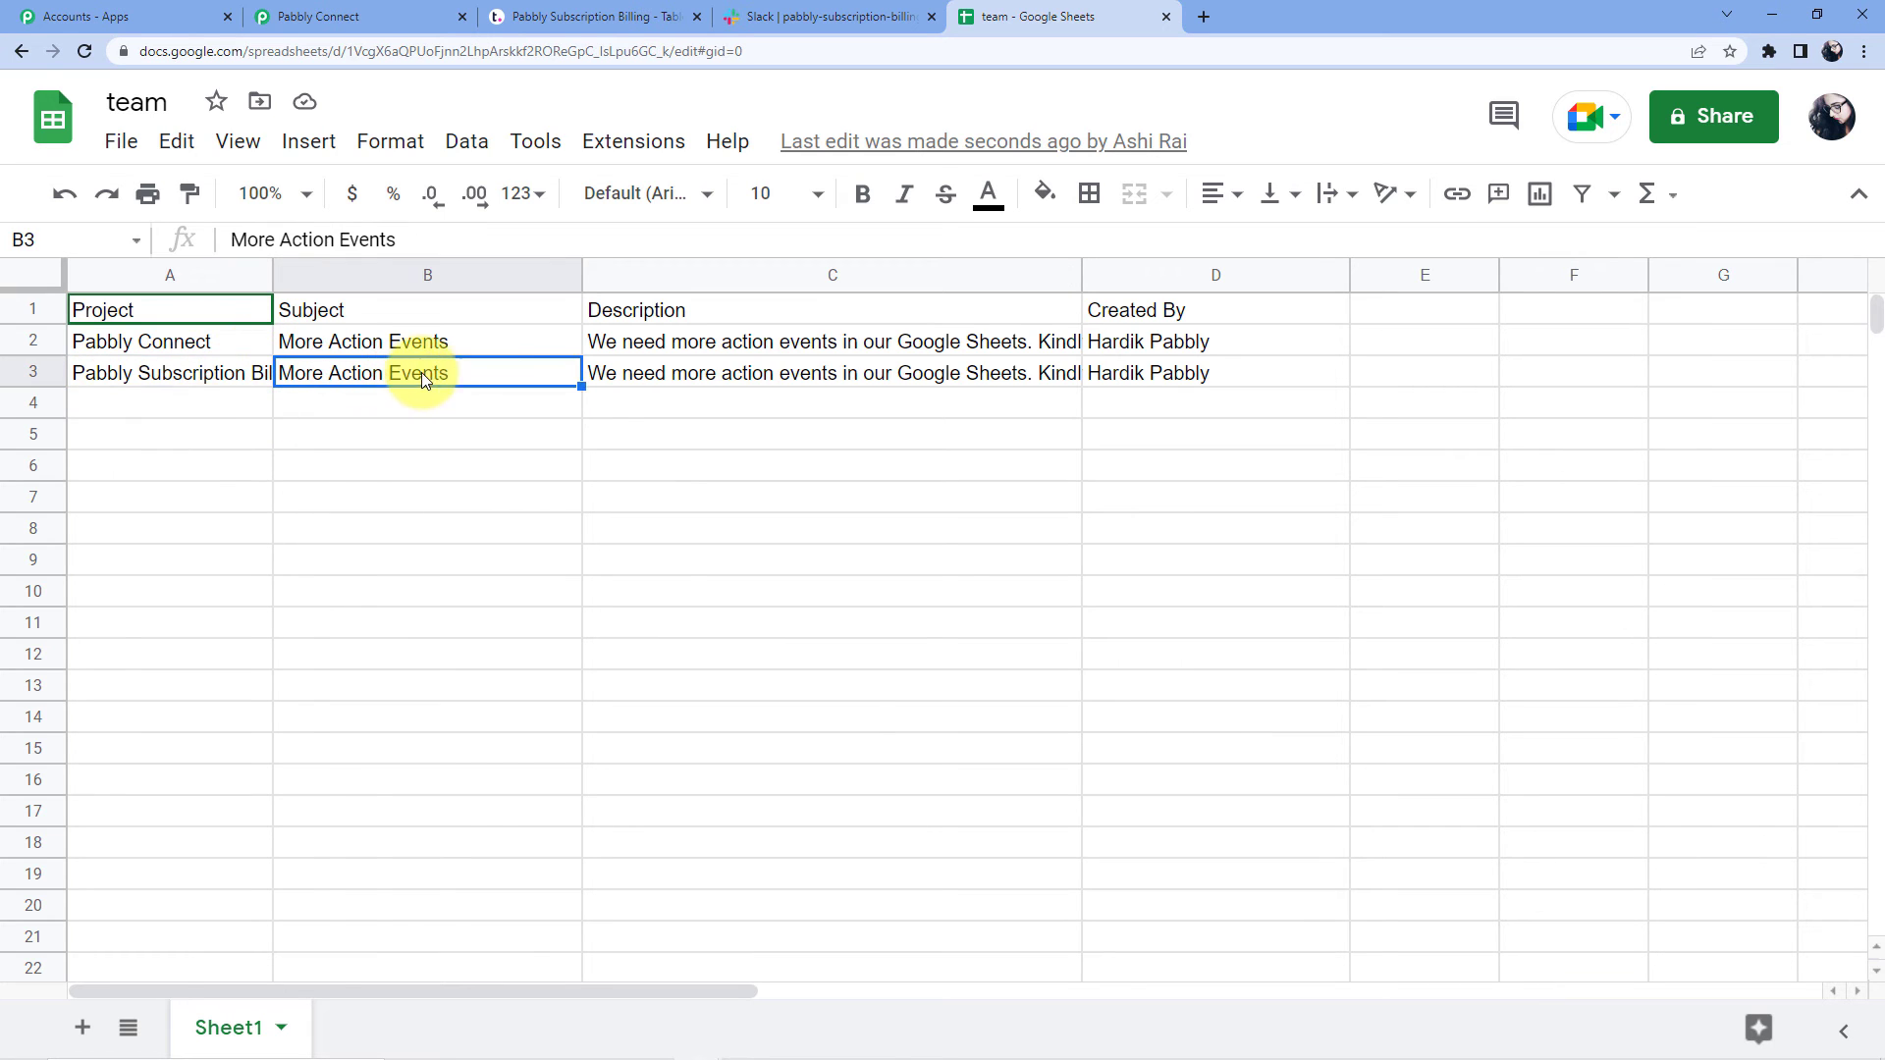
click(699, 377)
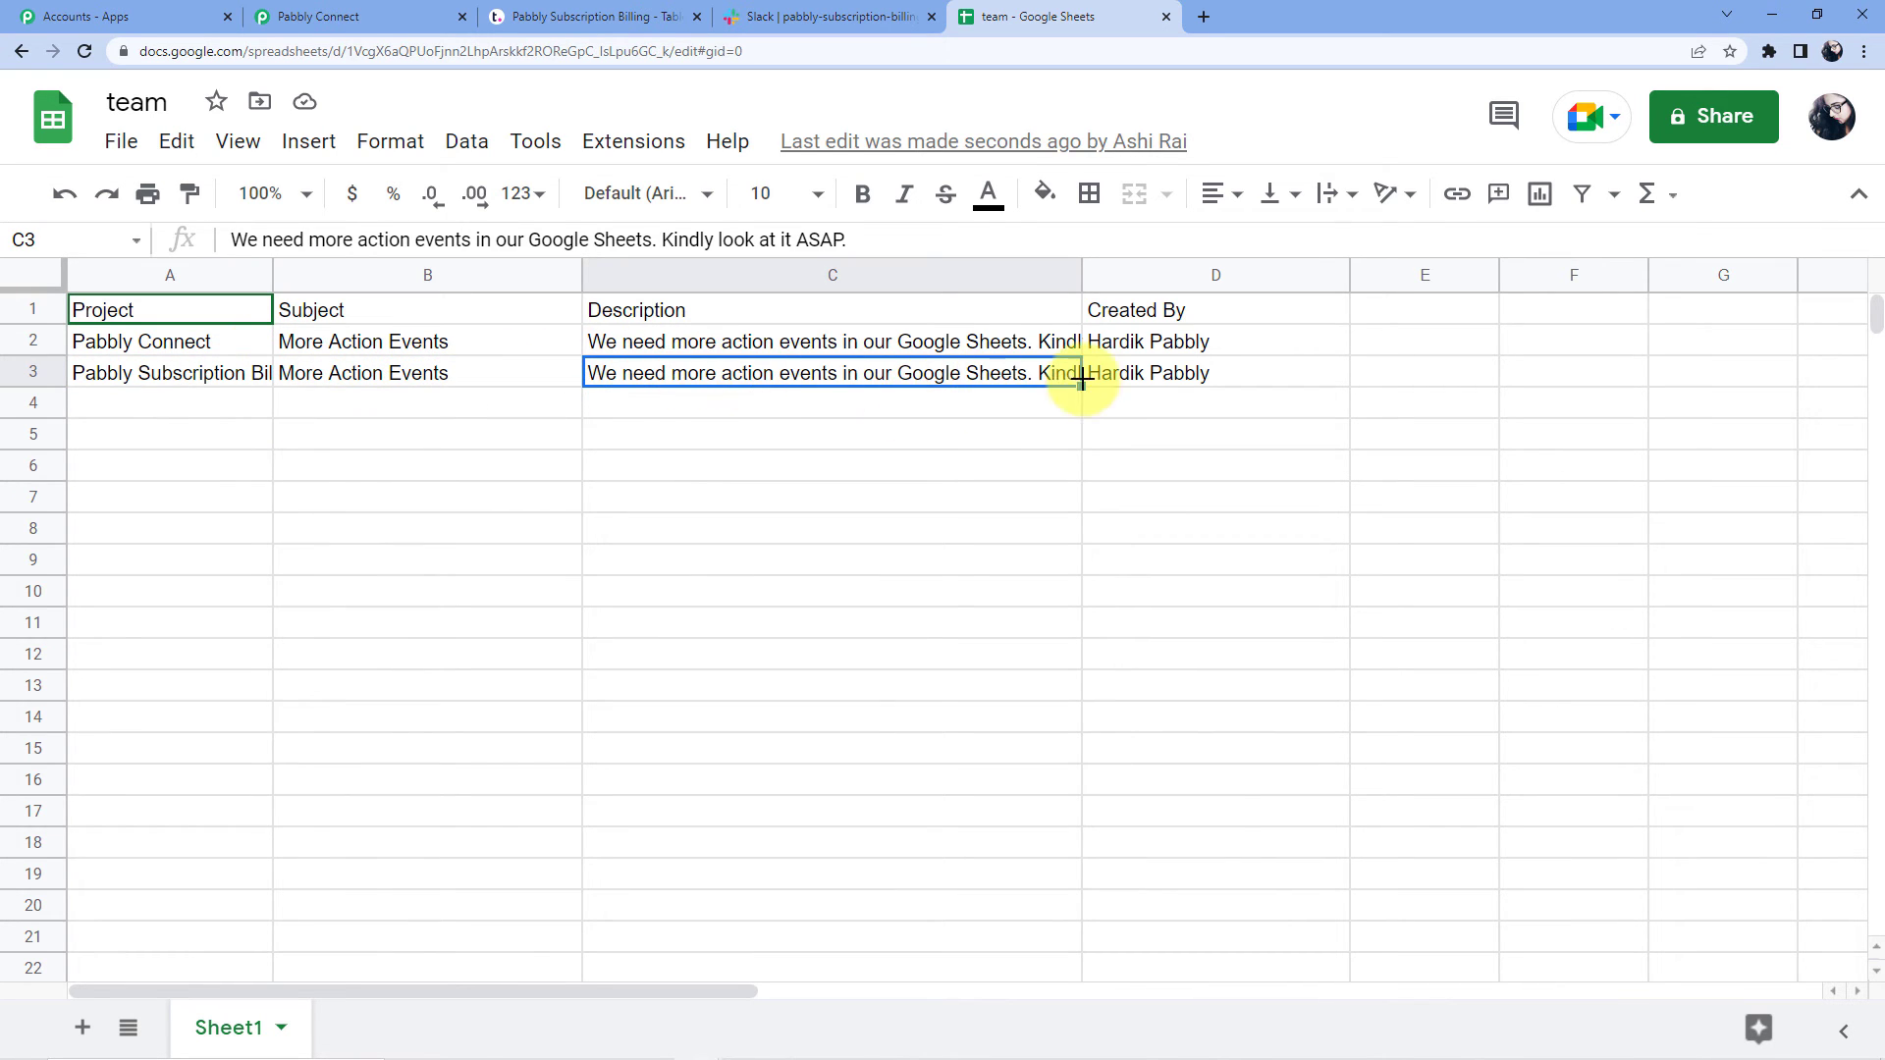
click(1117, 379)
click(1016, 373)
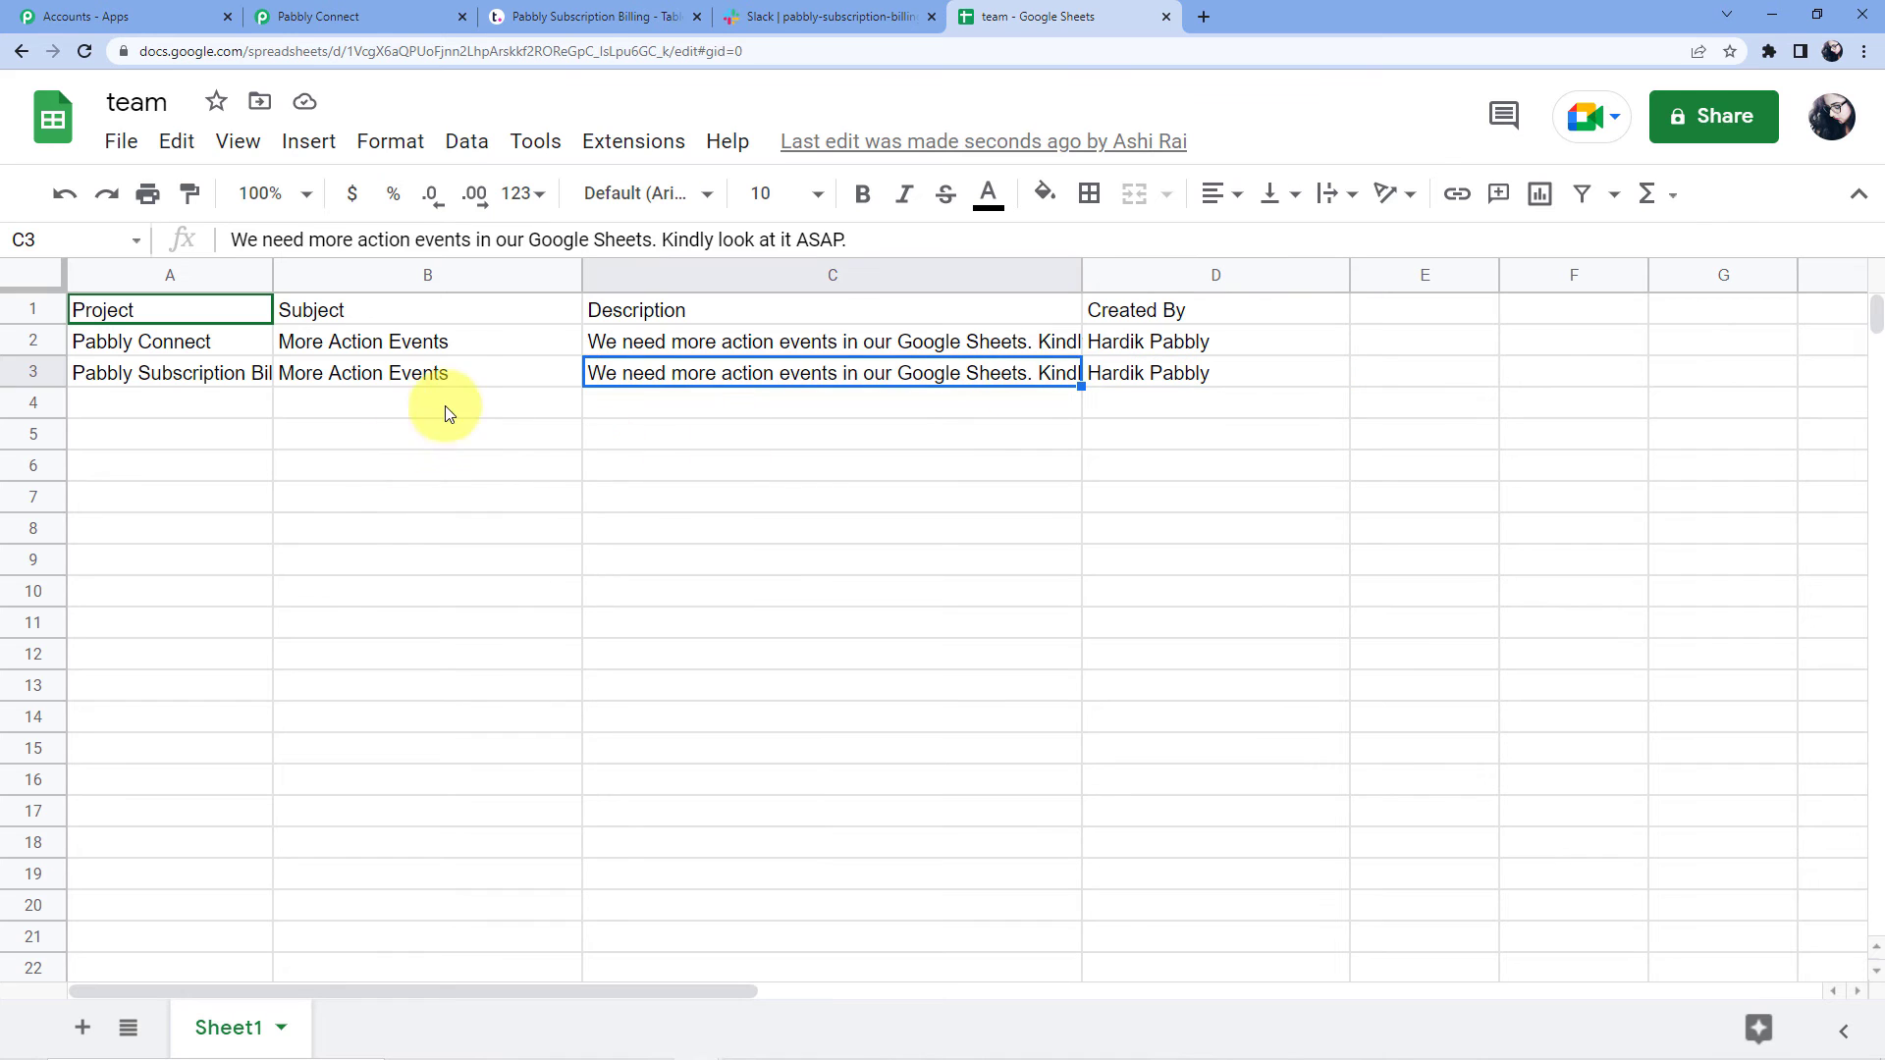
click(456, 371)
click(242, 381)
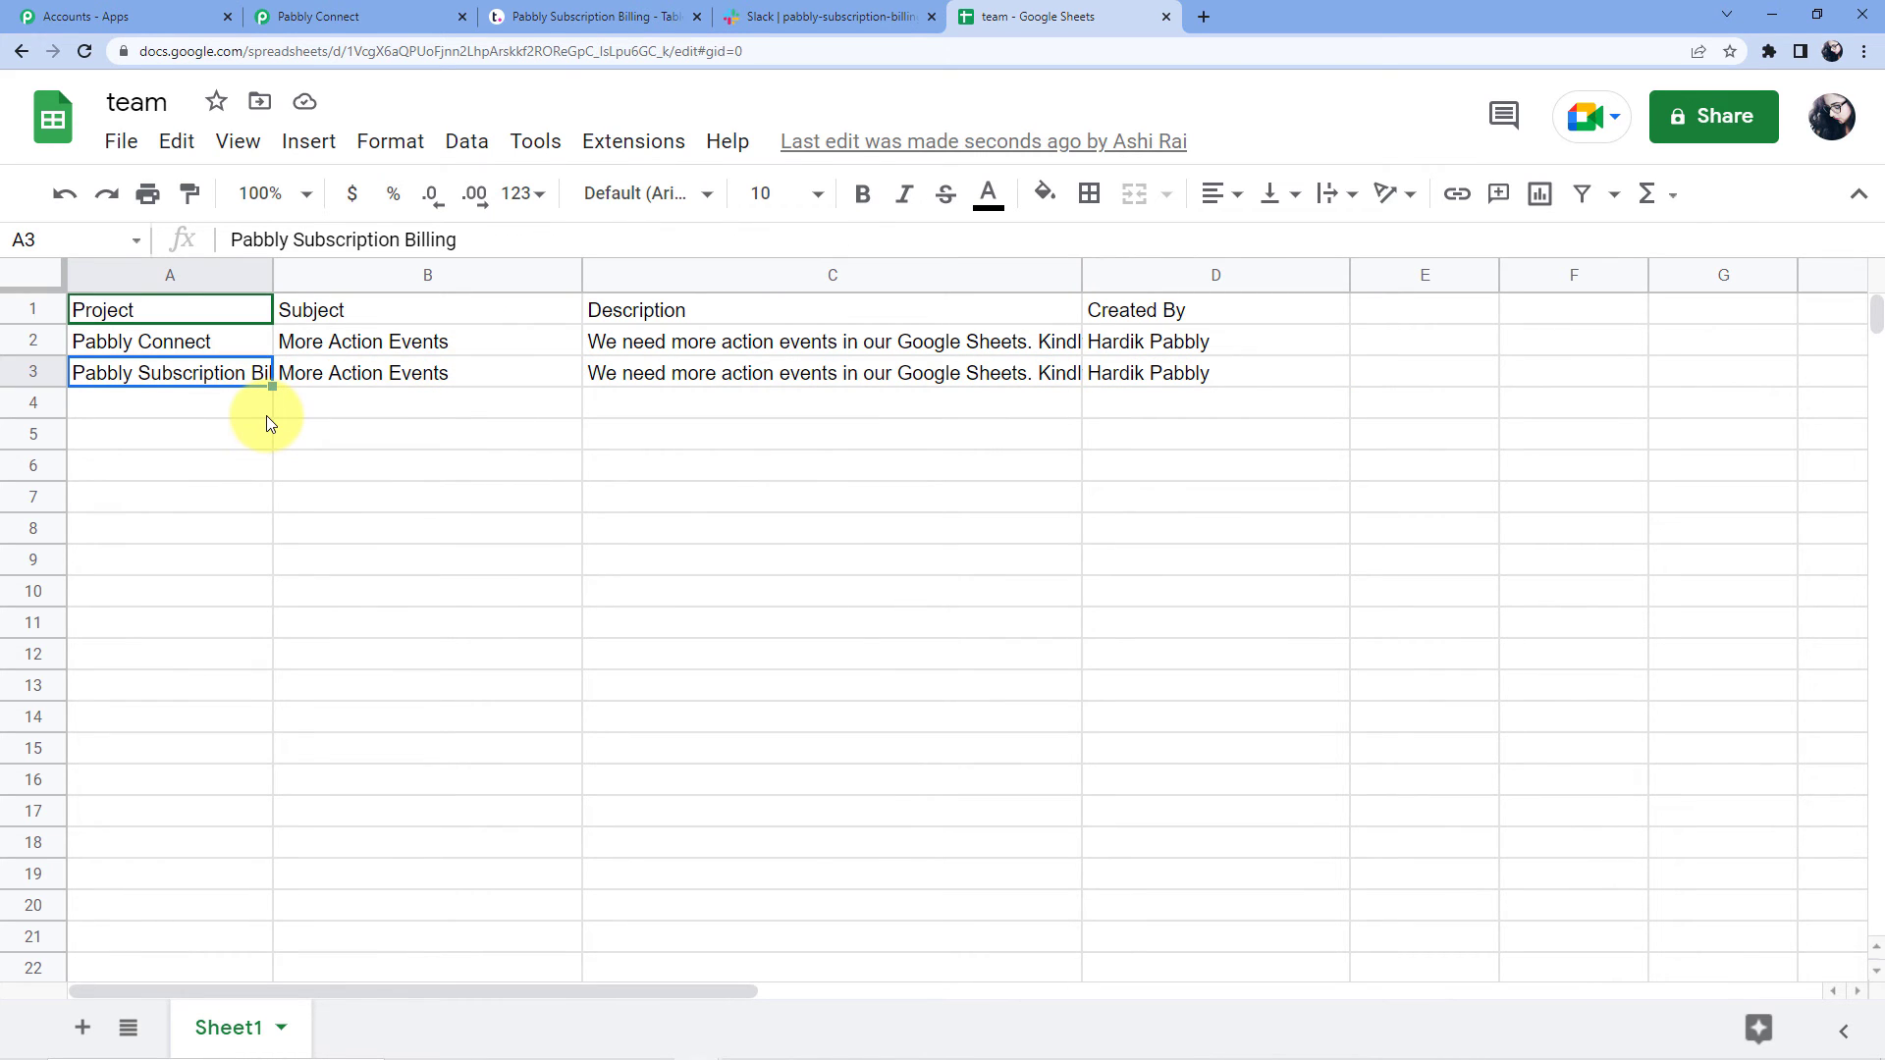
Step: Switch to Slack, check the test message in the pabbly-subscription-billing- channel, and go to the Pabbly Subscription Billing project in Teamwork
click(774, 12)
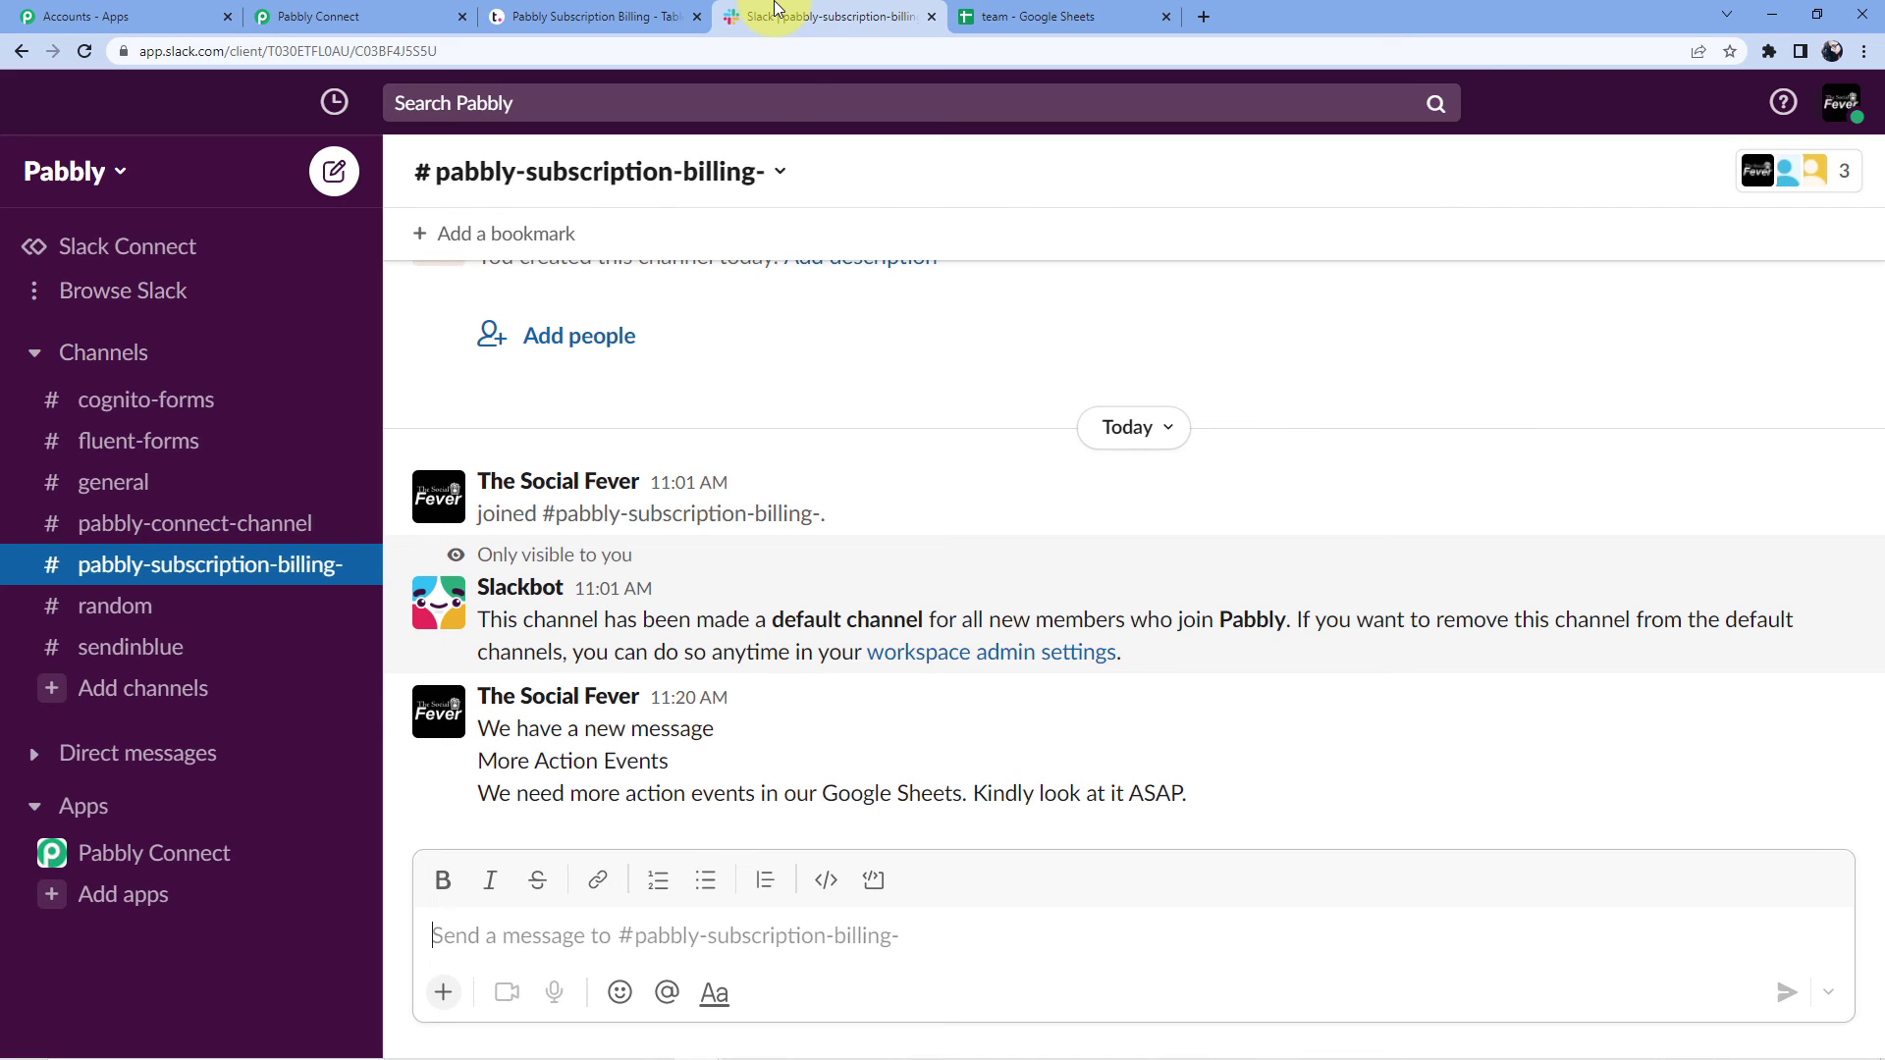
click(184, 541)
click(295, 562)
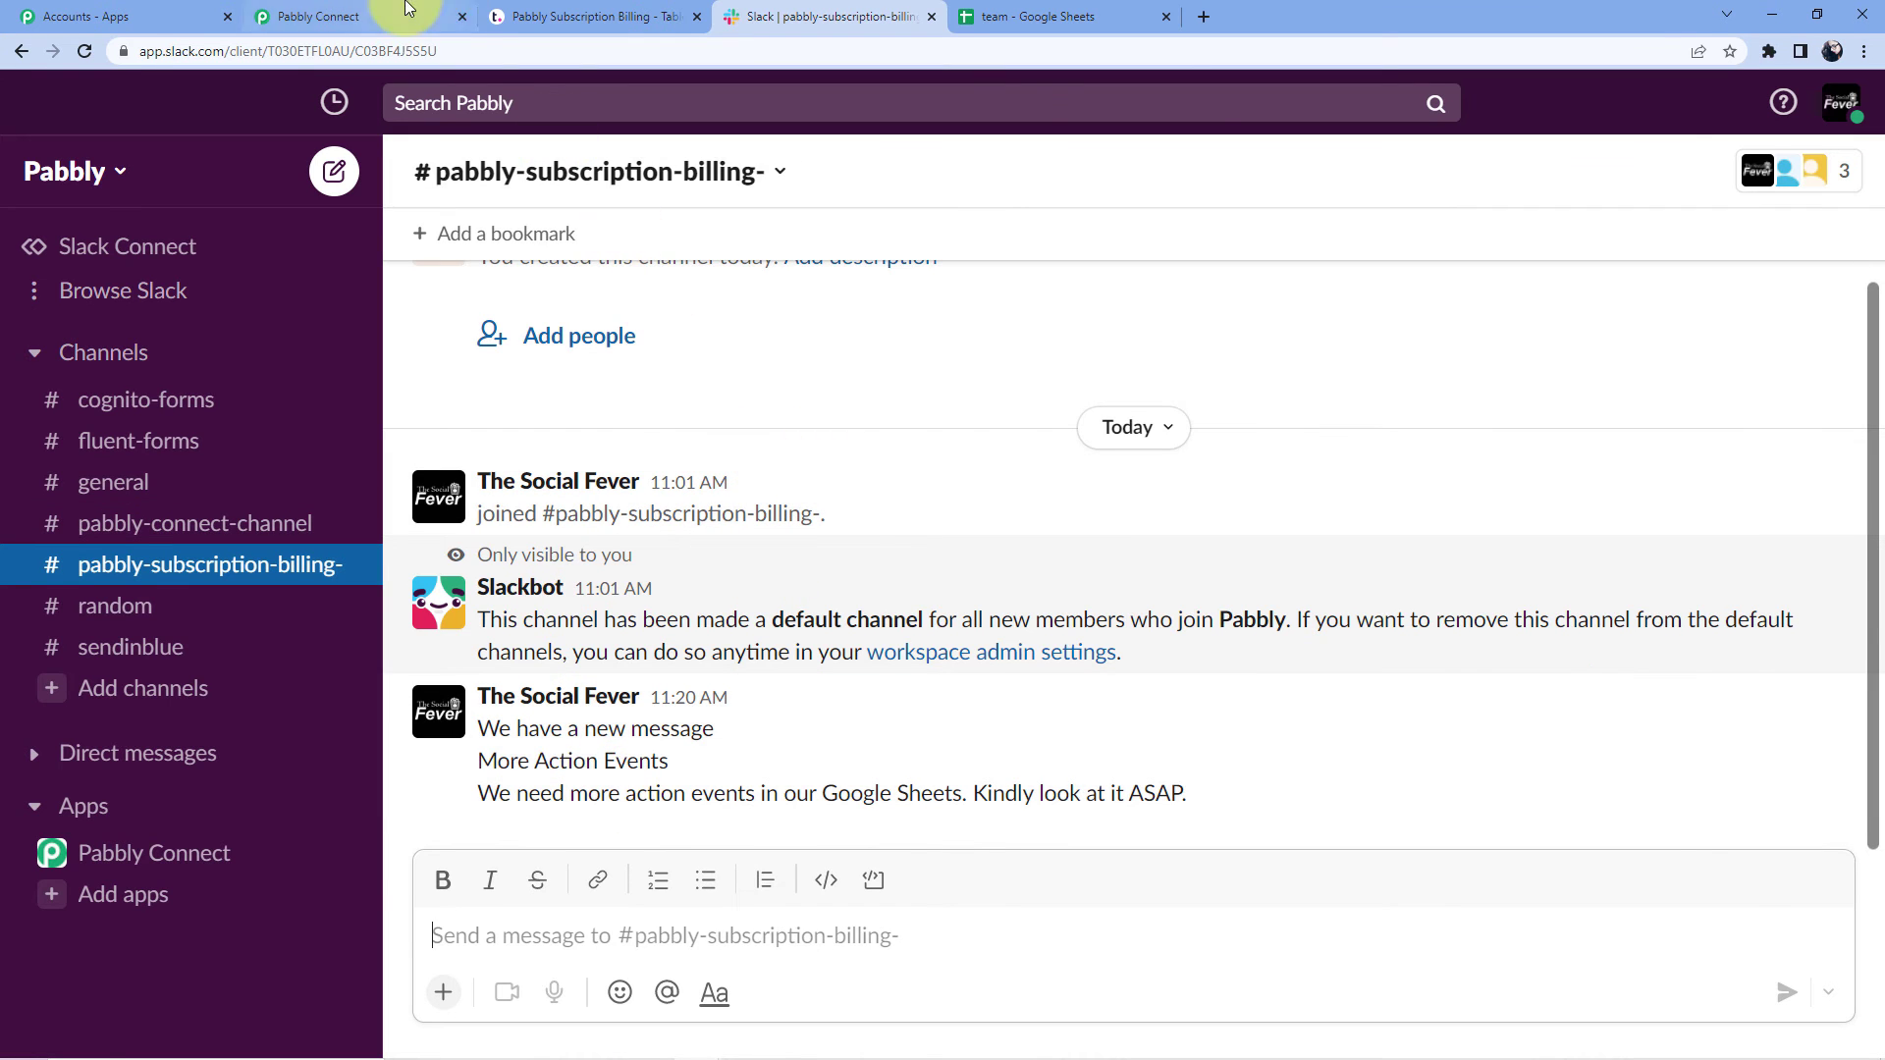
click(358, 17)
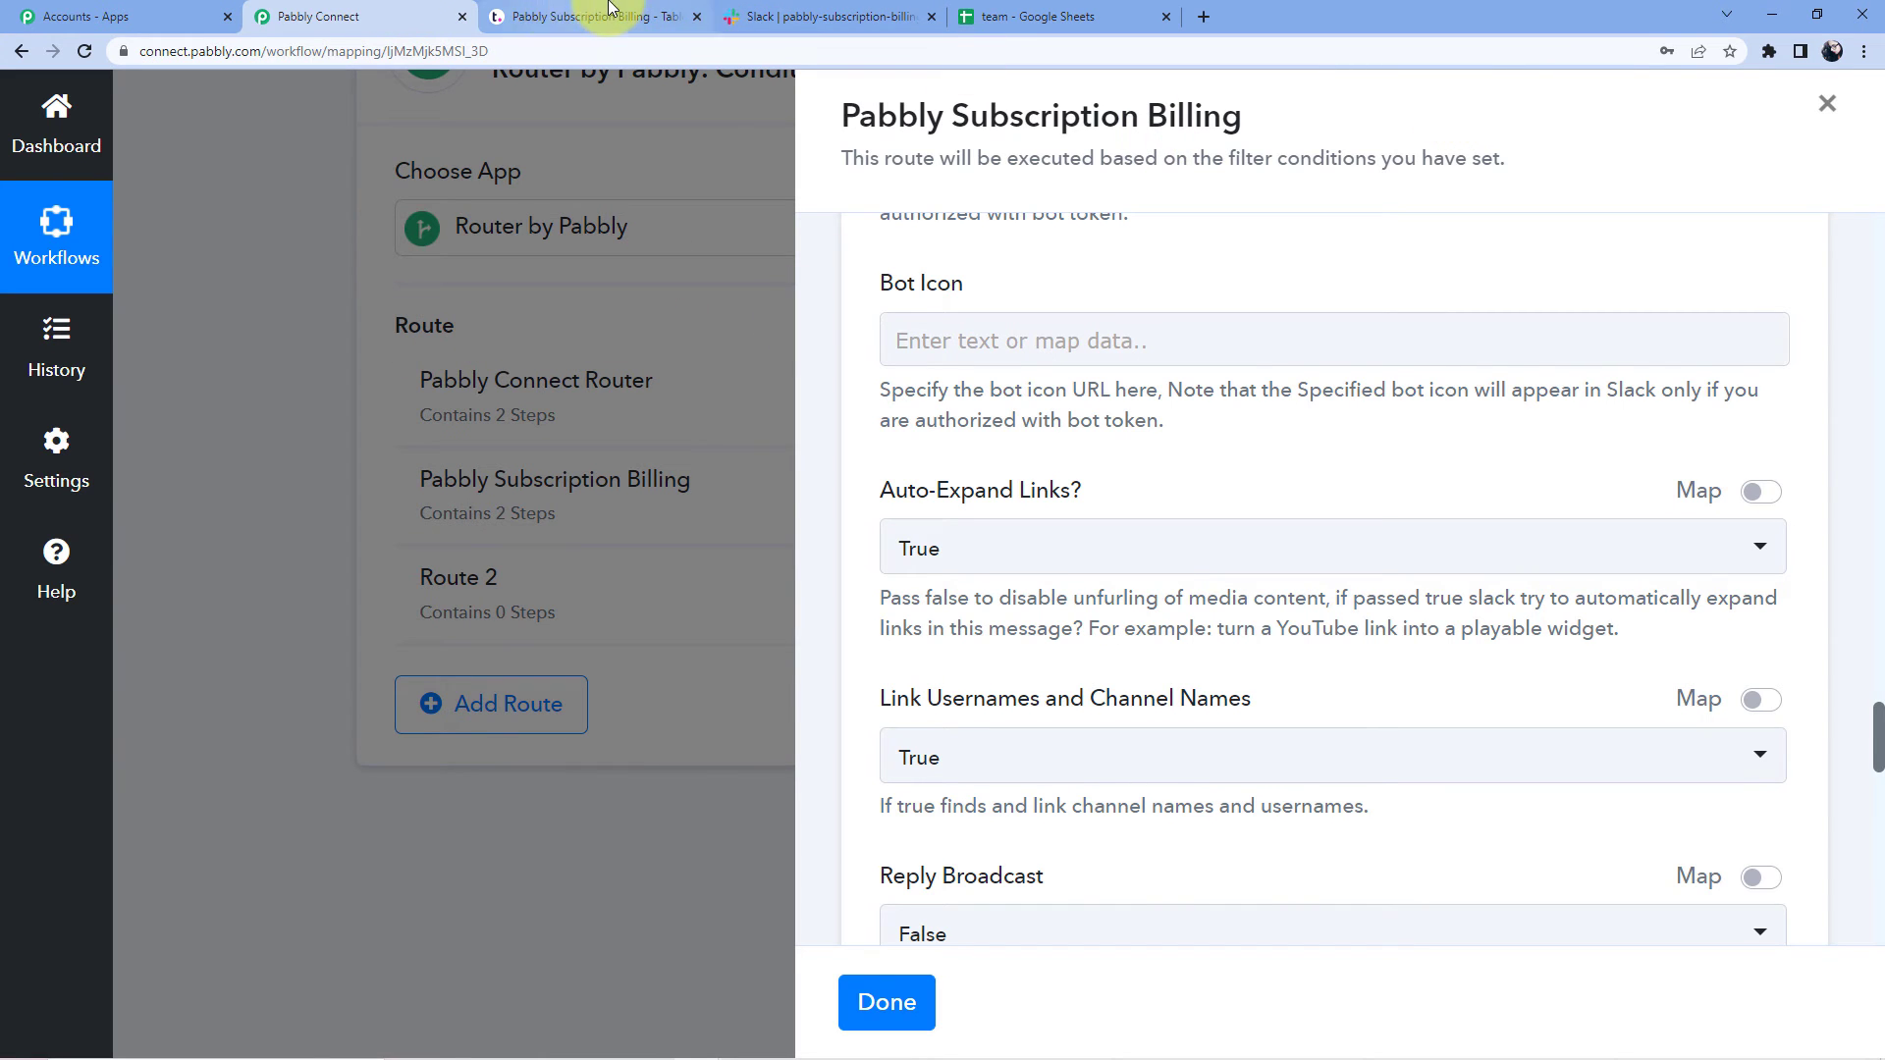
click(554, 17)
click(1474, 110)
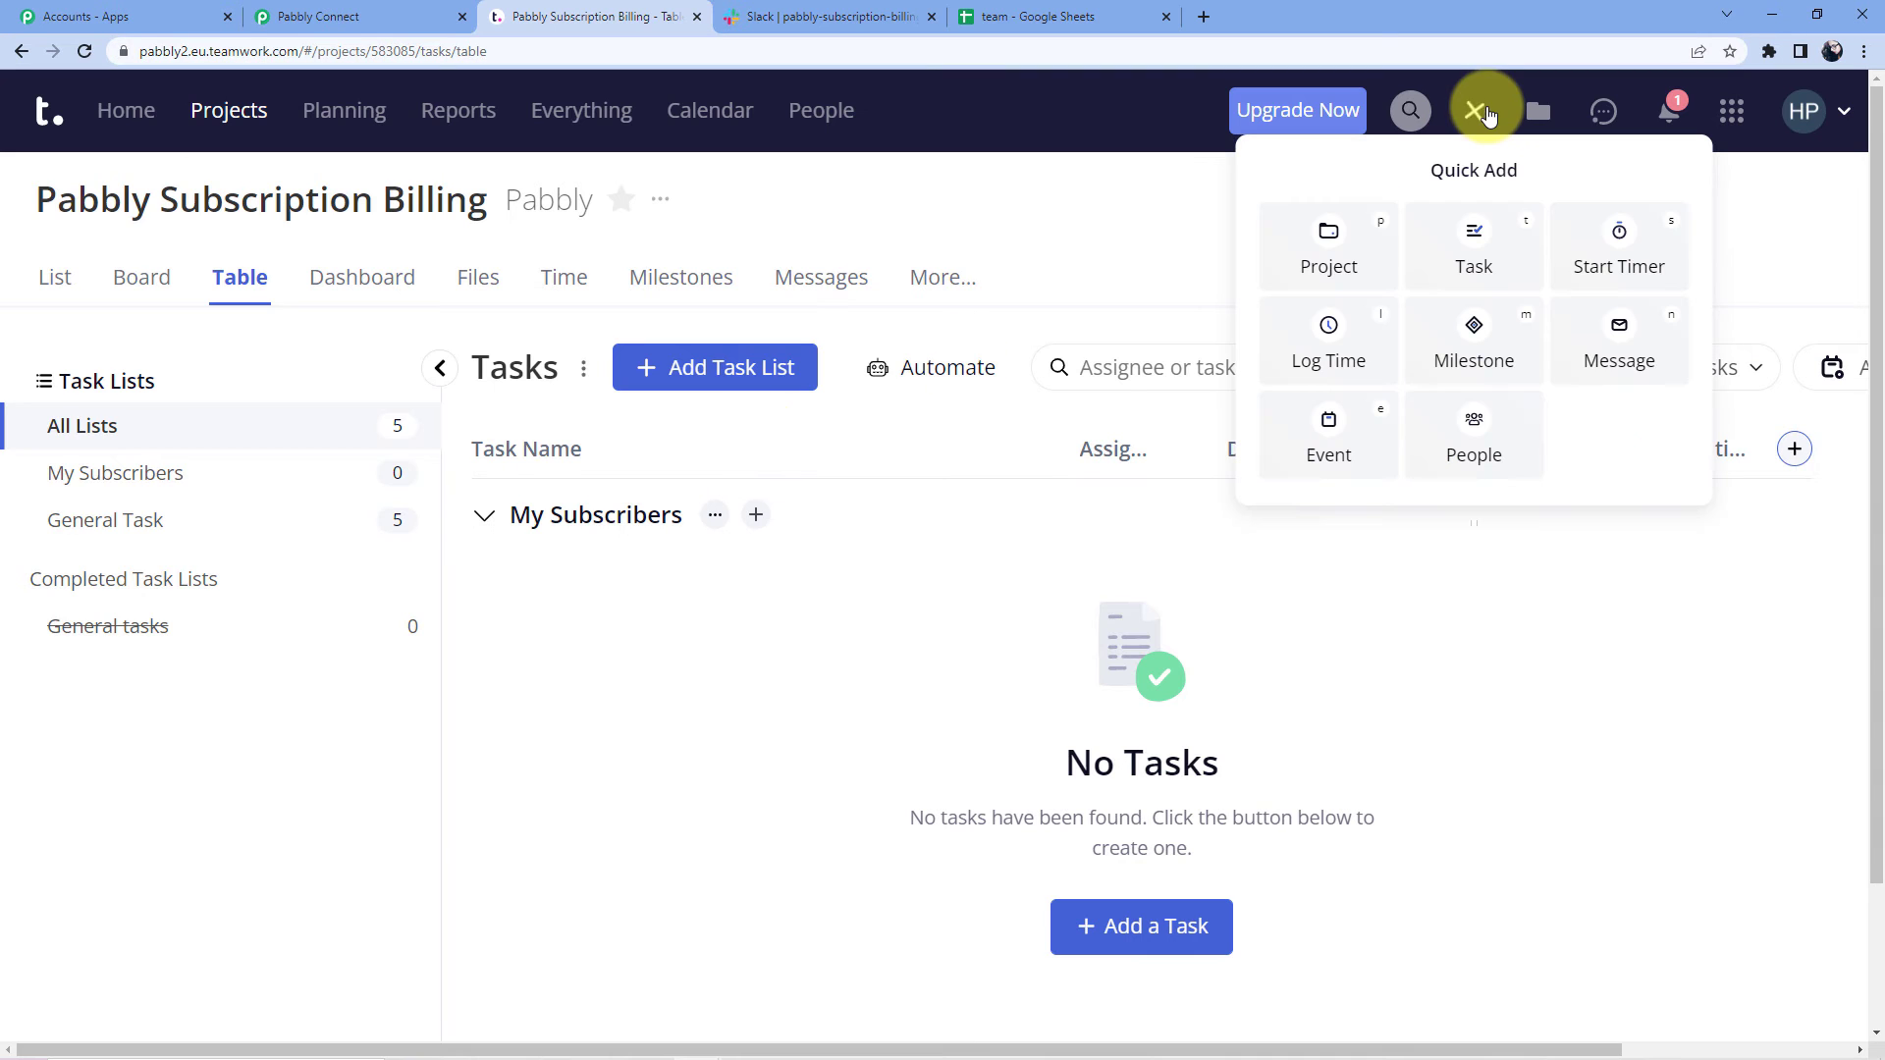
click(1618, 339)
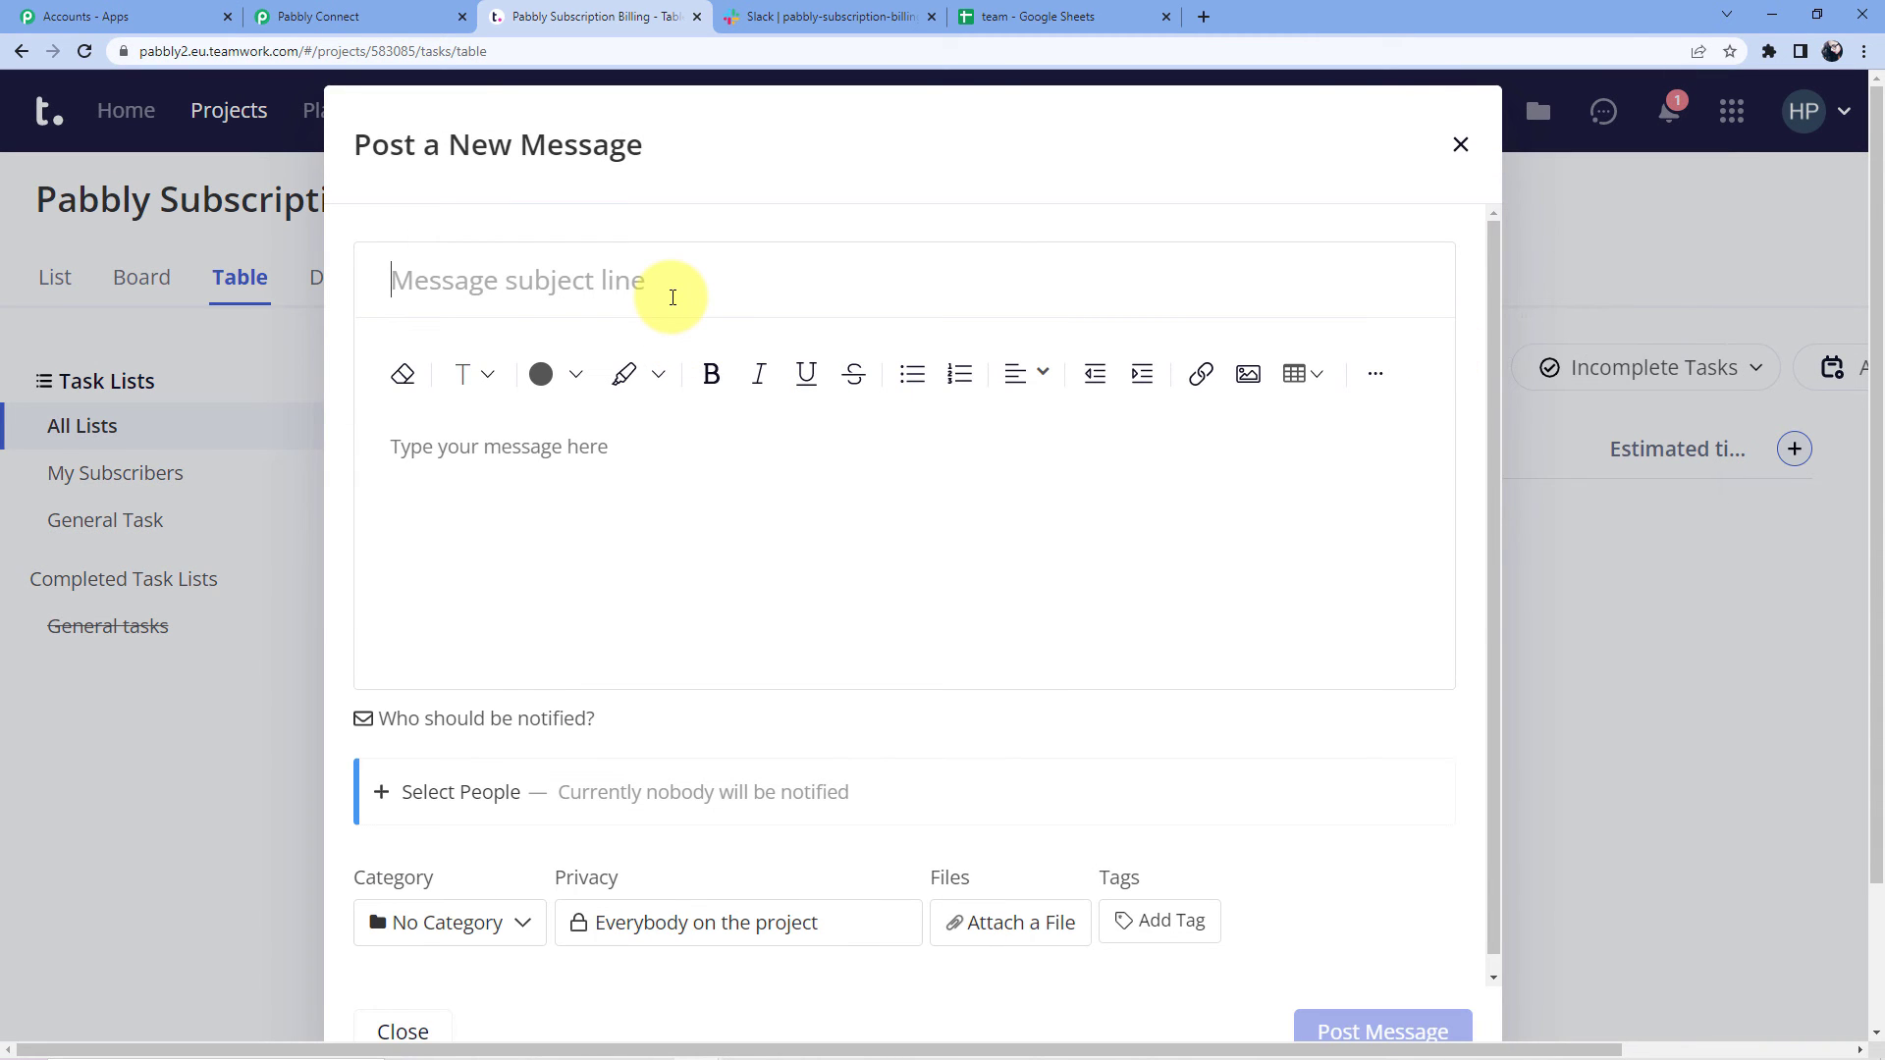
click(1461, 145)
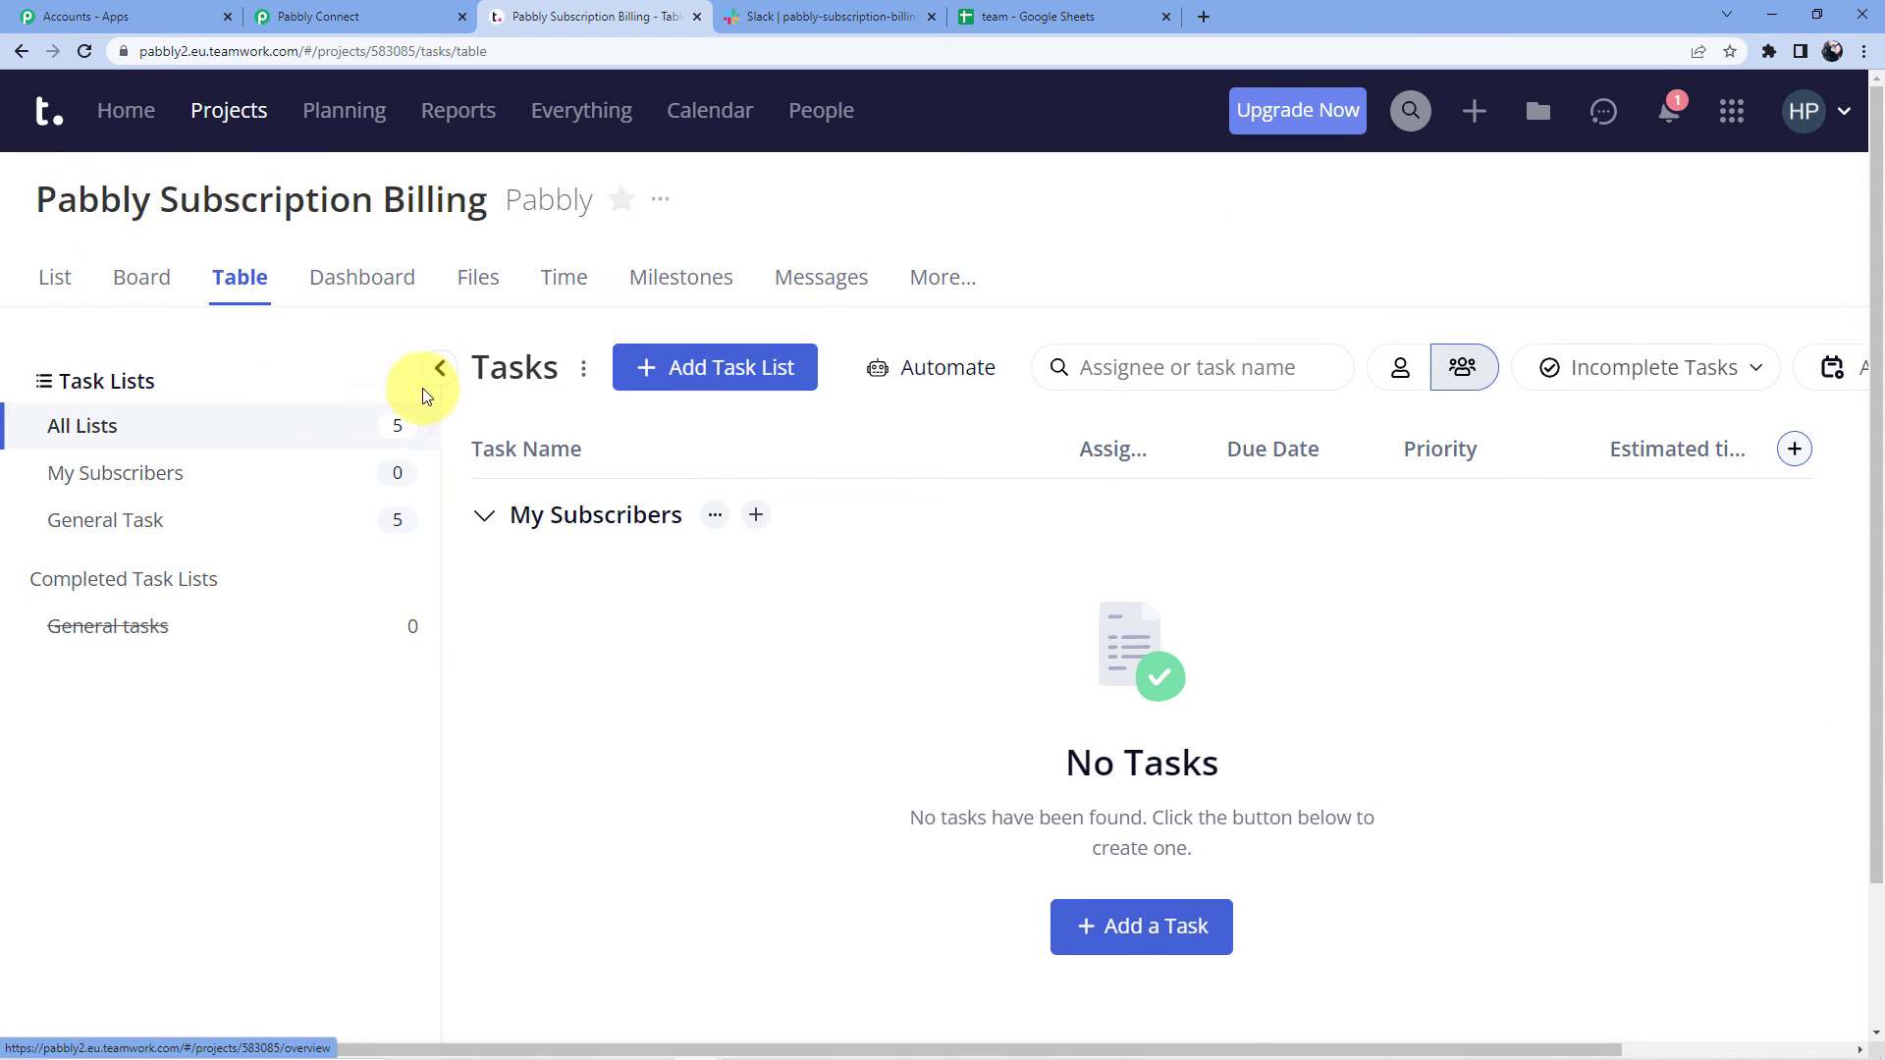
scroll(427, 397, down, 1)
click(21, 51)
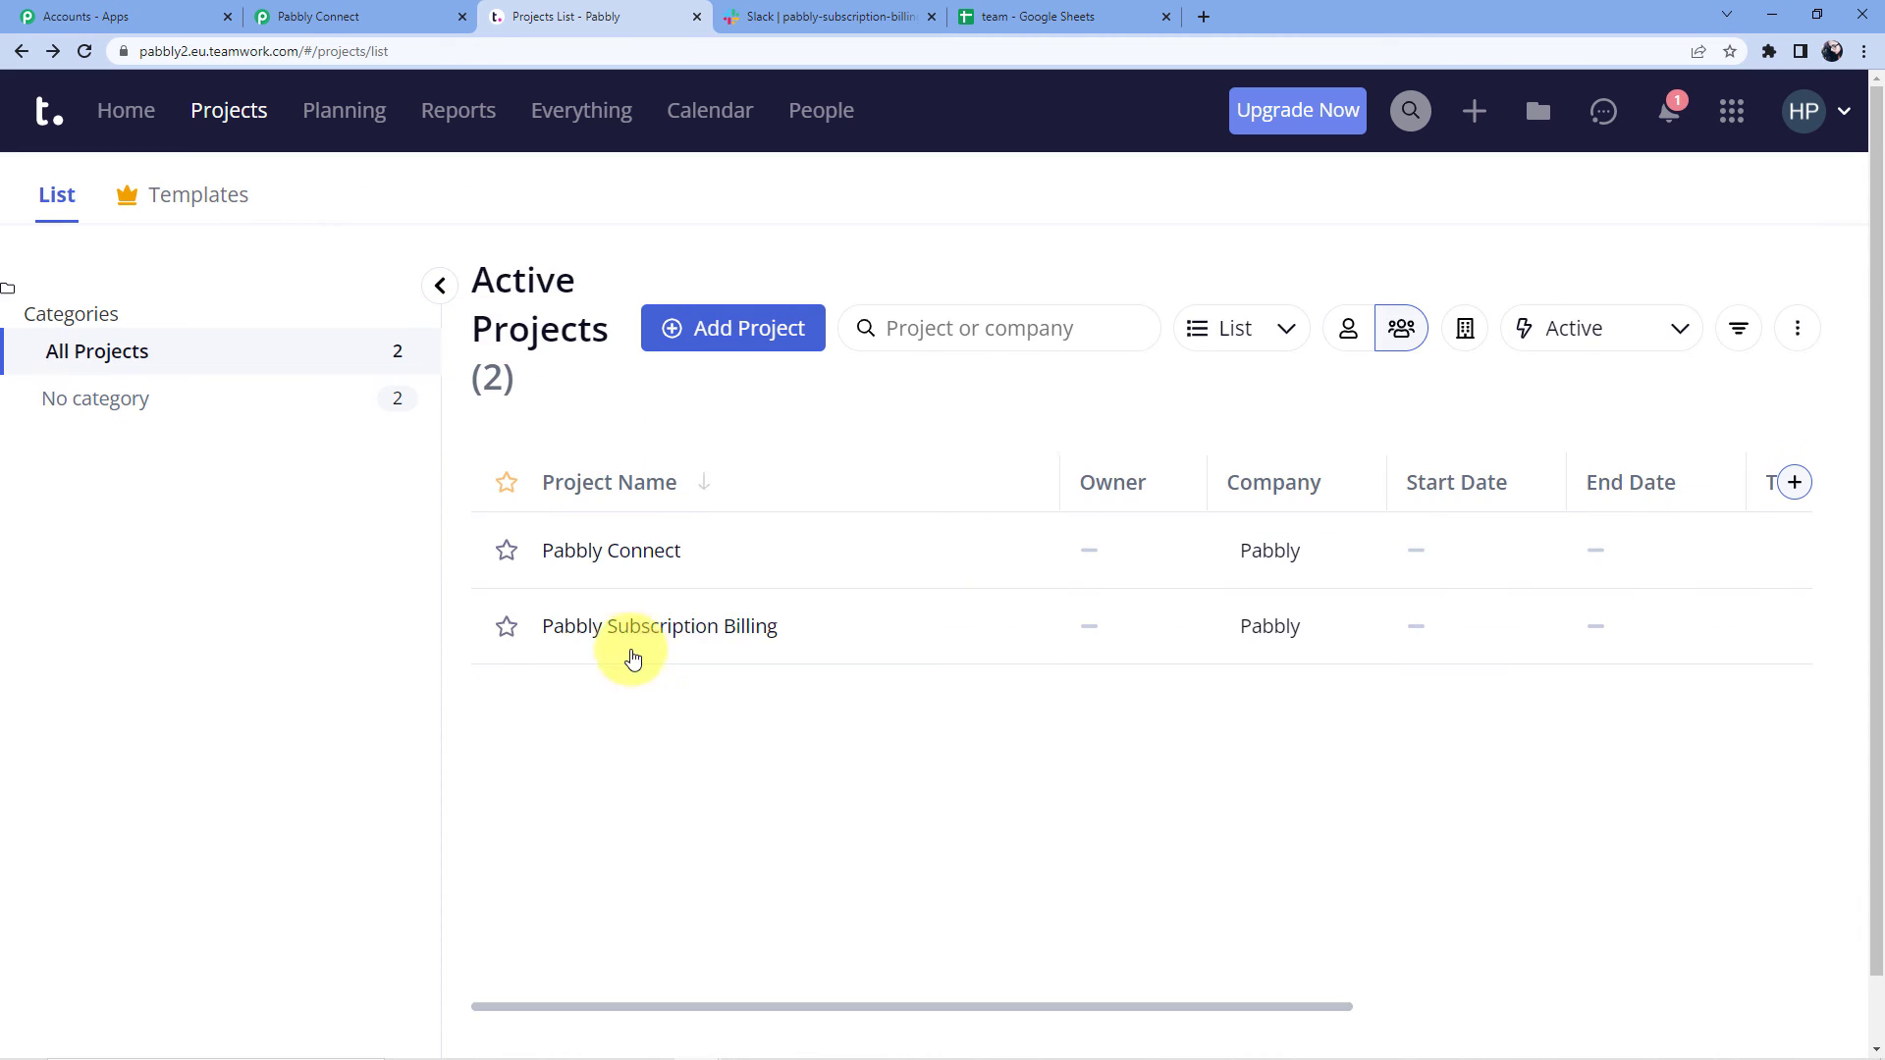
click(631, 651)
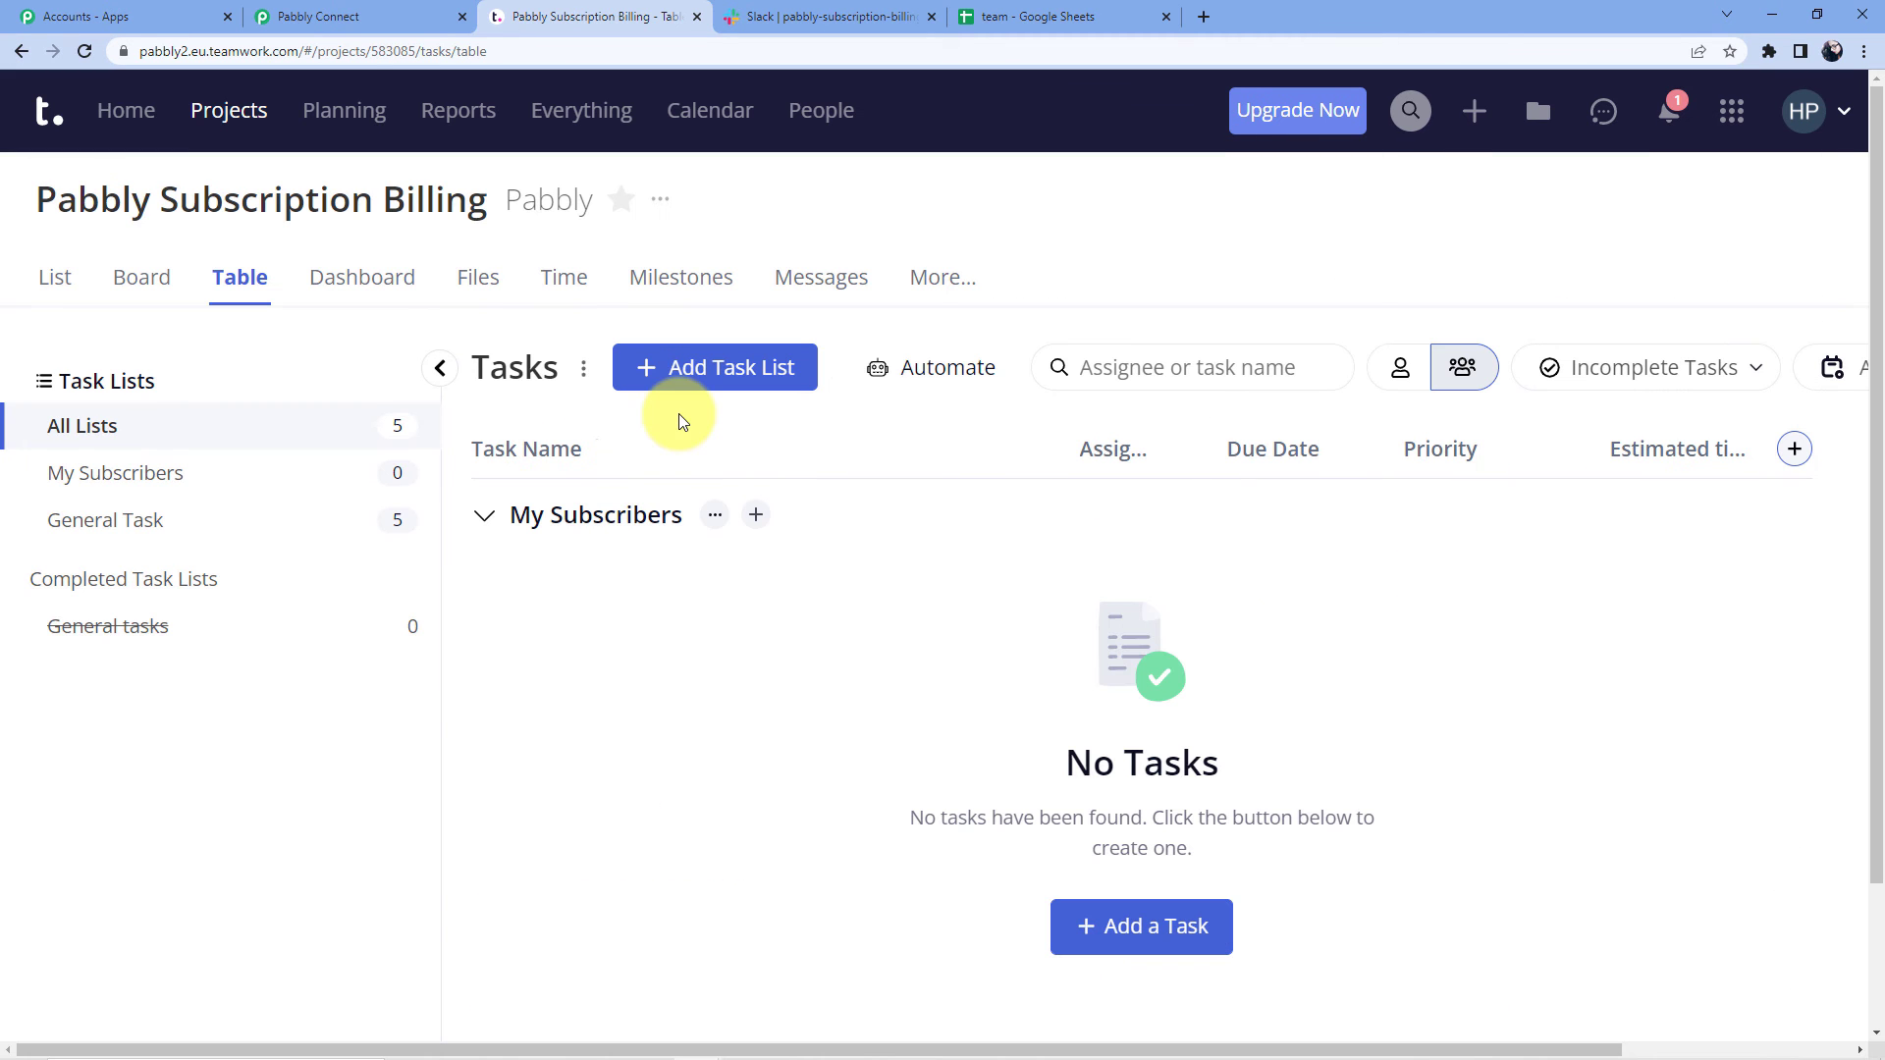
Step: Start a new message in the Pabbly Subscription Billing project with the subject "Integration Needed"
click(1478, 114)
click(1615, 344)
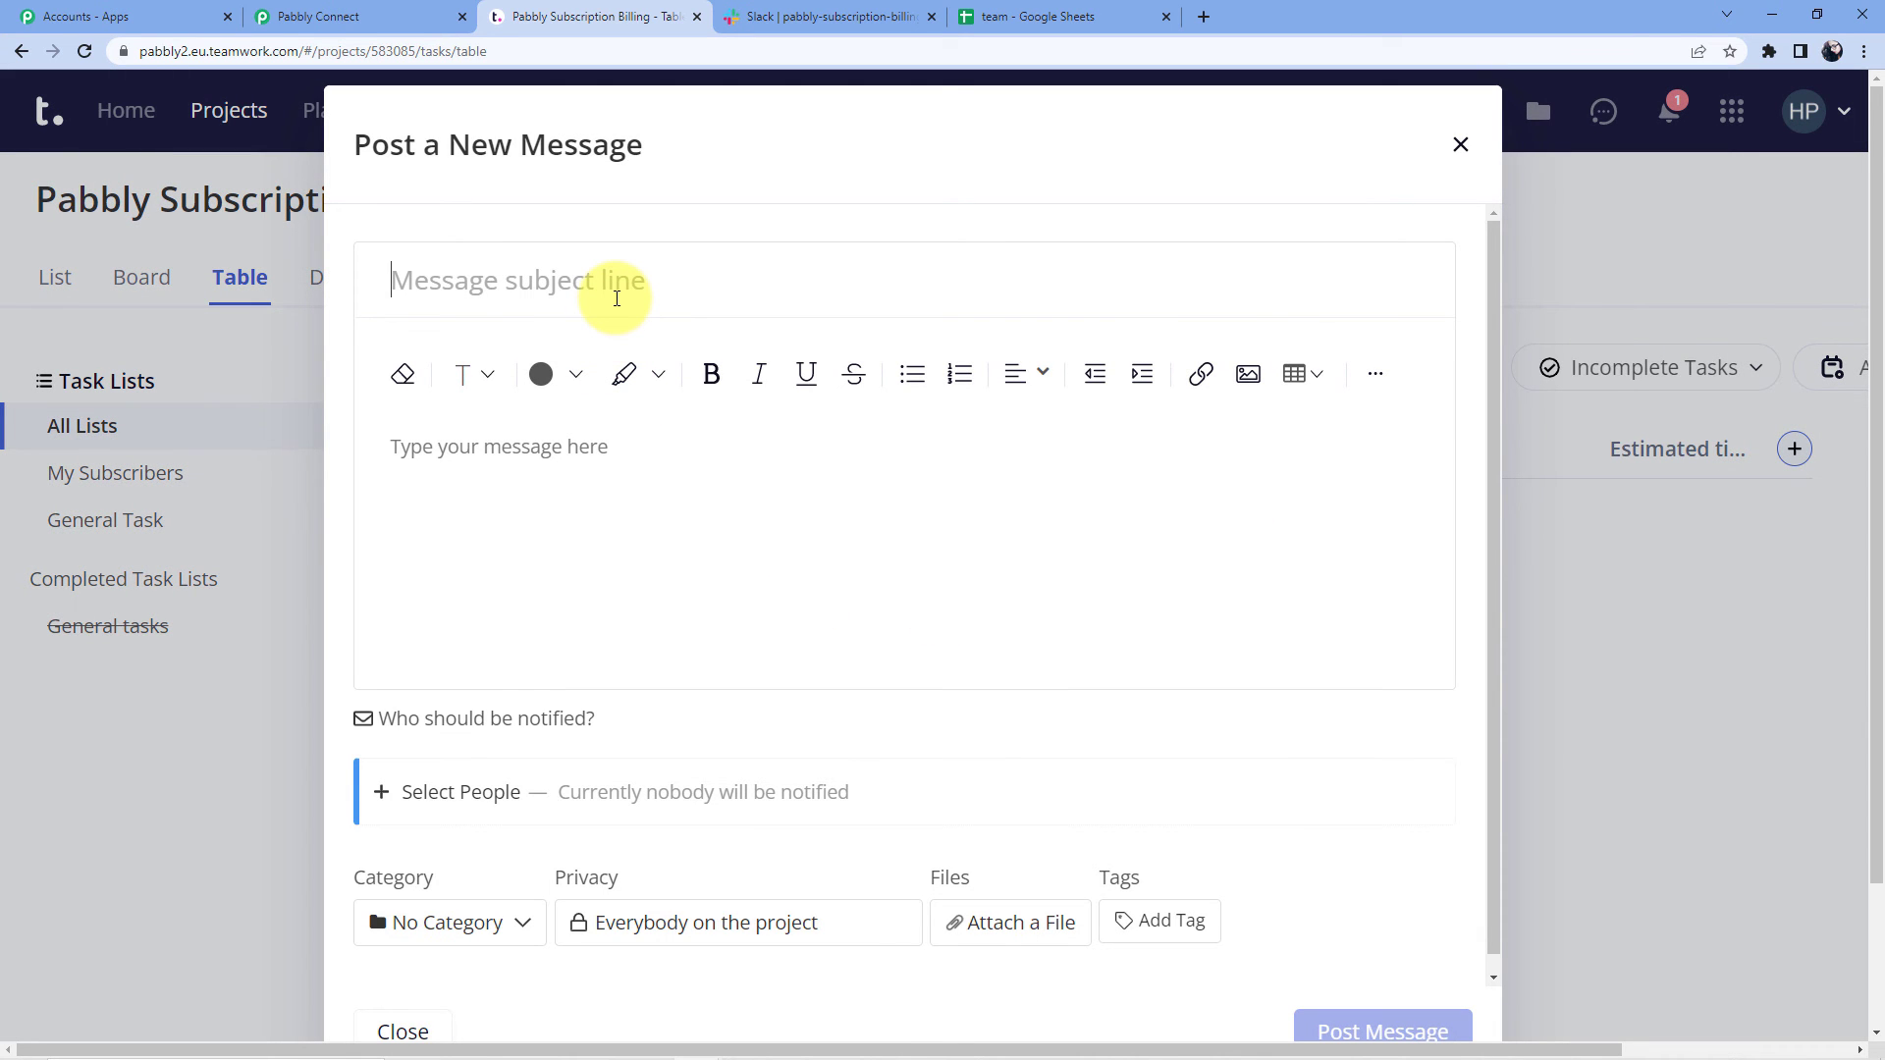
text(n)
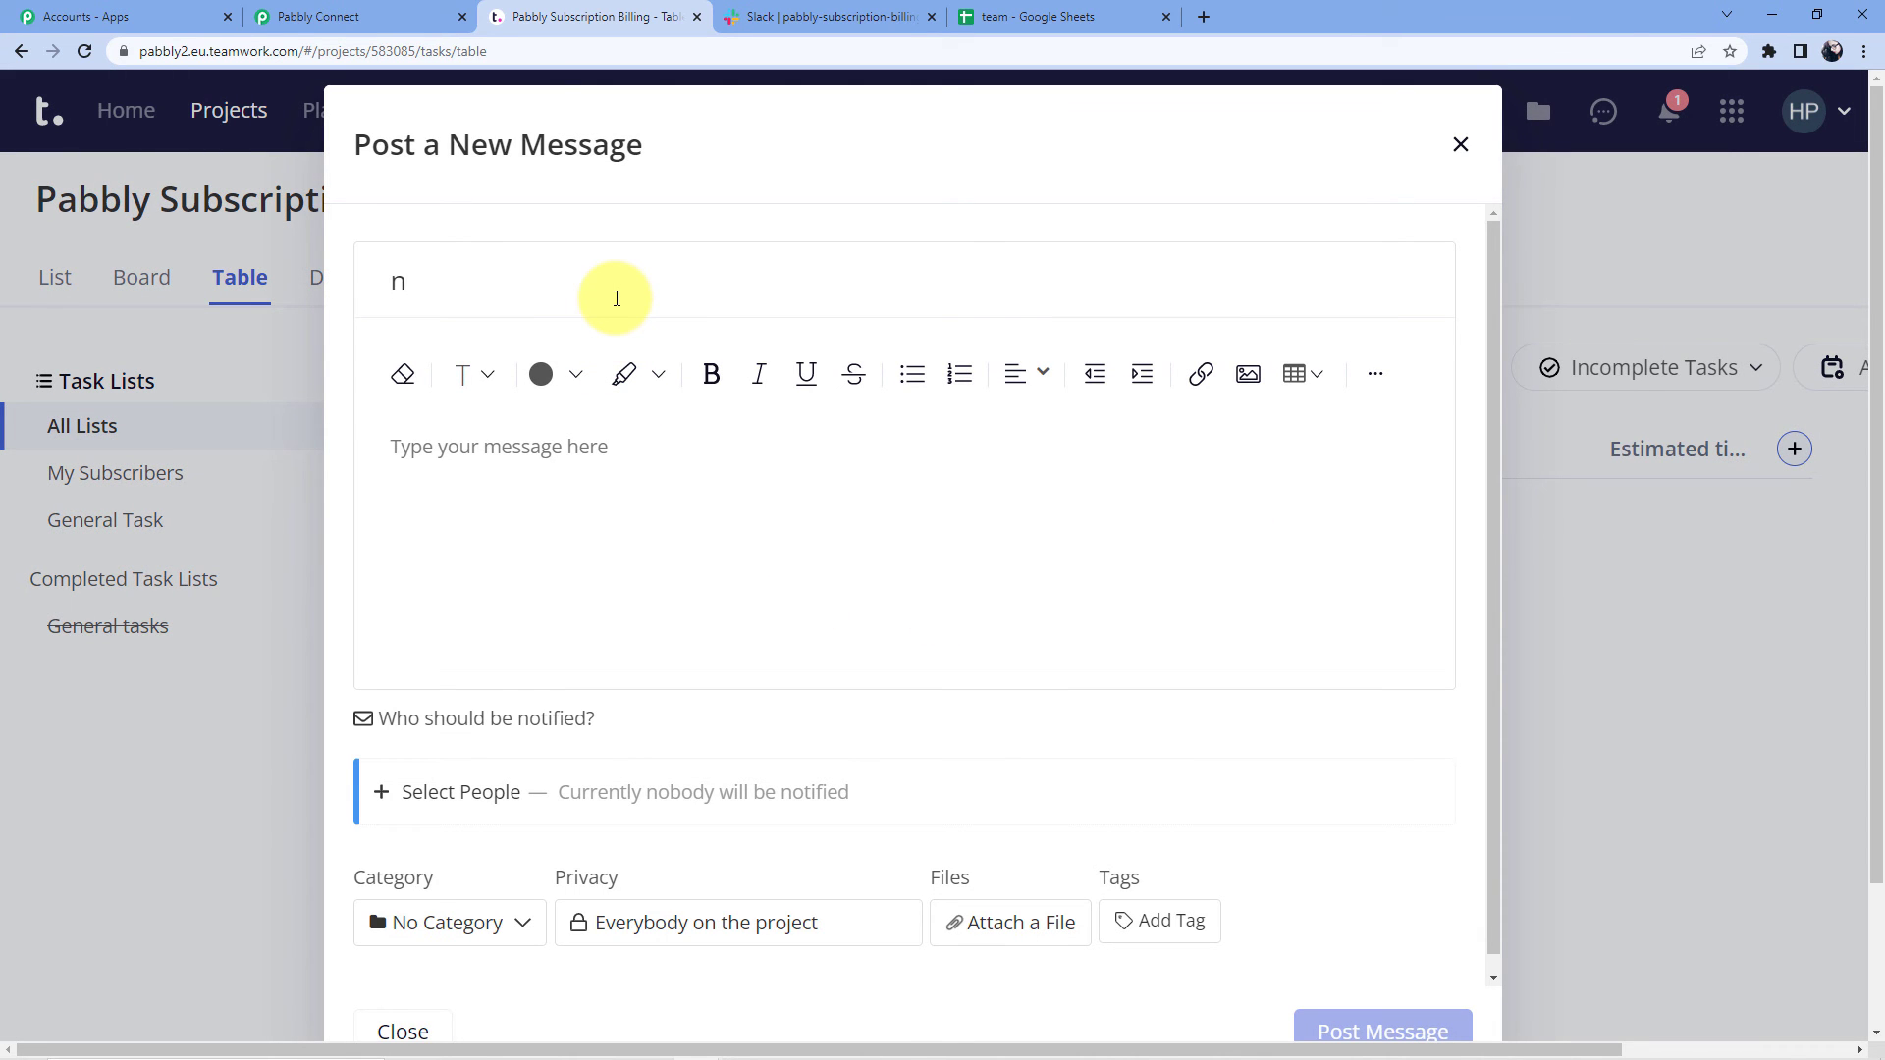
key(BackSpace)
text(Integration Needed)
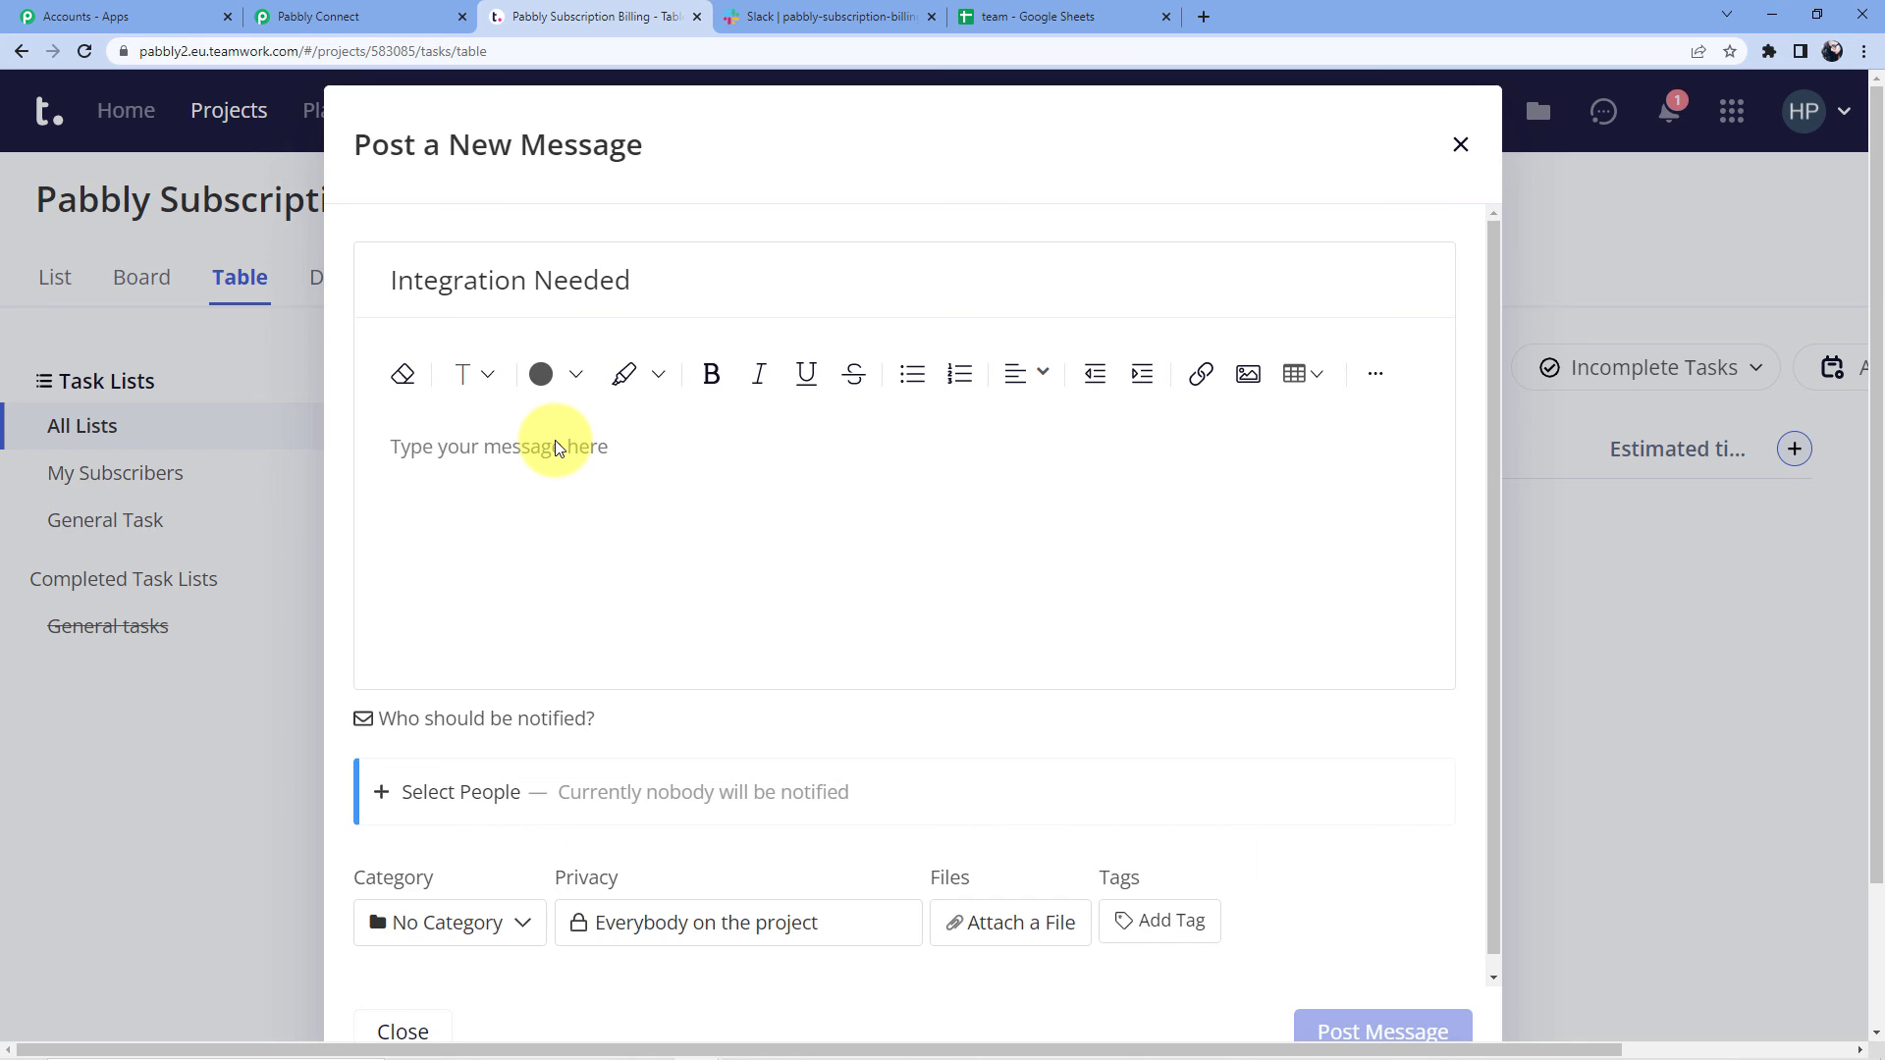
Step: Write the message body "We need an integration between YouTube and Instagram"
click(555, 444)
text(We need an integration bet)
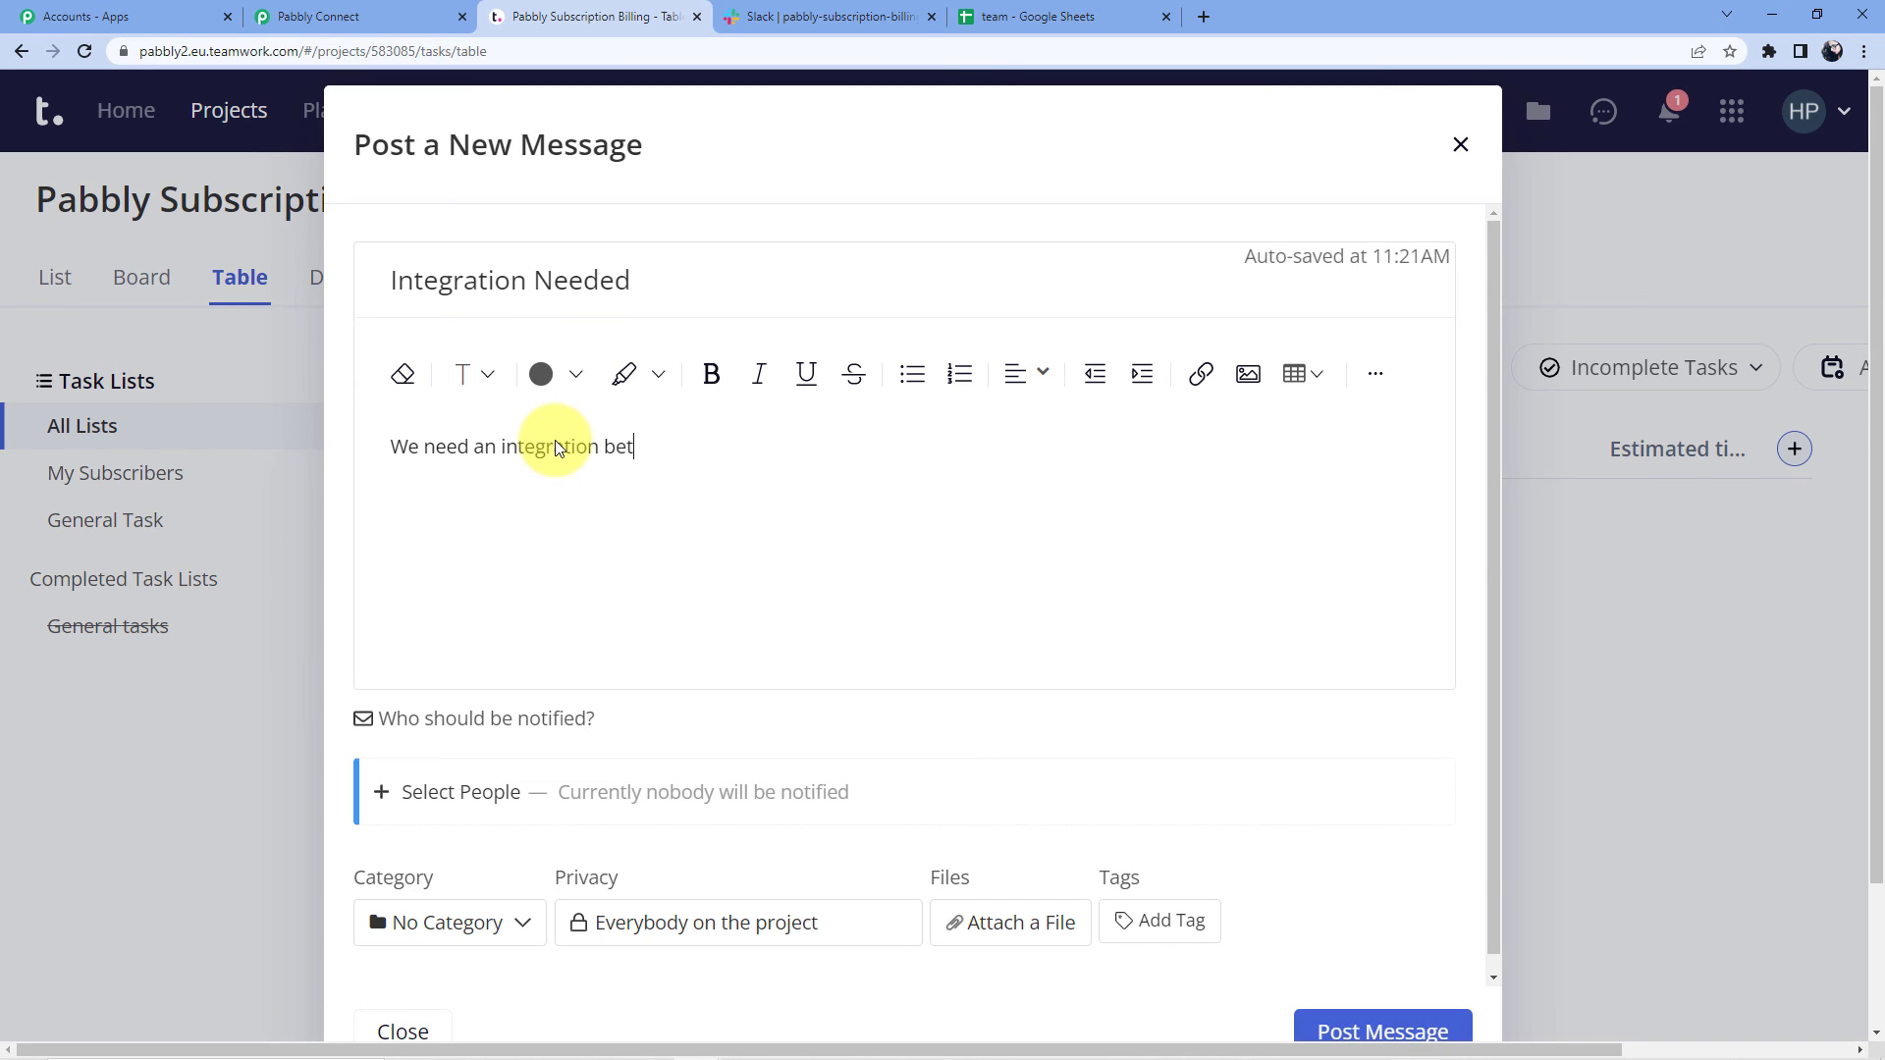
text(ween YOutube)
key(BackSpace)
key(BackSpace)
key(BackSpace)
key(BackSpace)
key(BackSpace)
key(BackSpace)
key(BackSpace)
text(outube and Instagram)
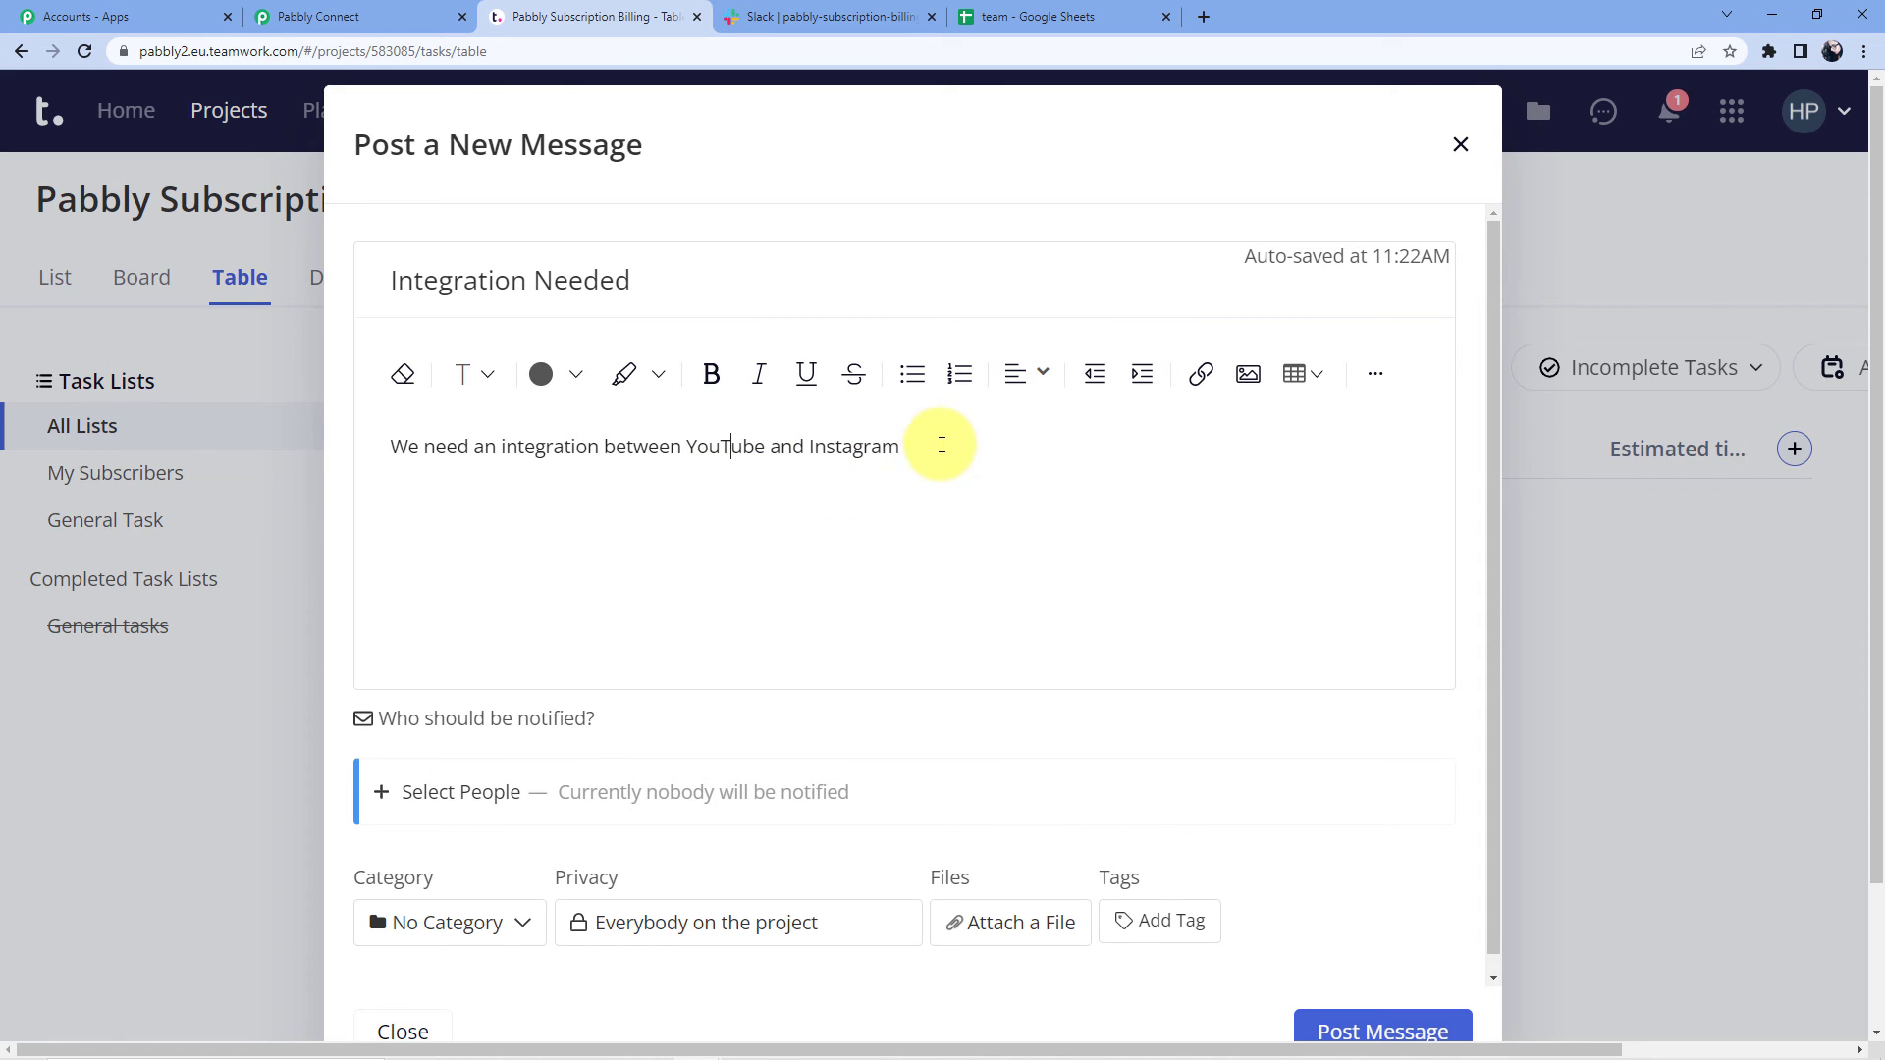
Step: Post the Integration Needed message and agree to send it without notifying anyone
scroll(972, 402, down, 1)
click(1373, 1036)
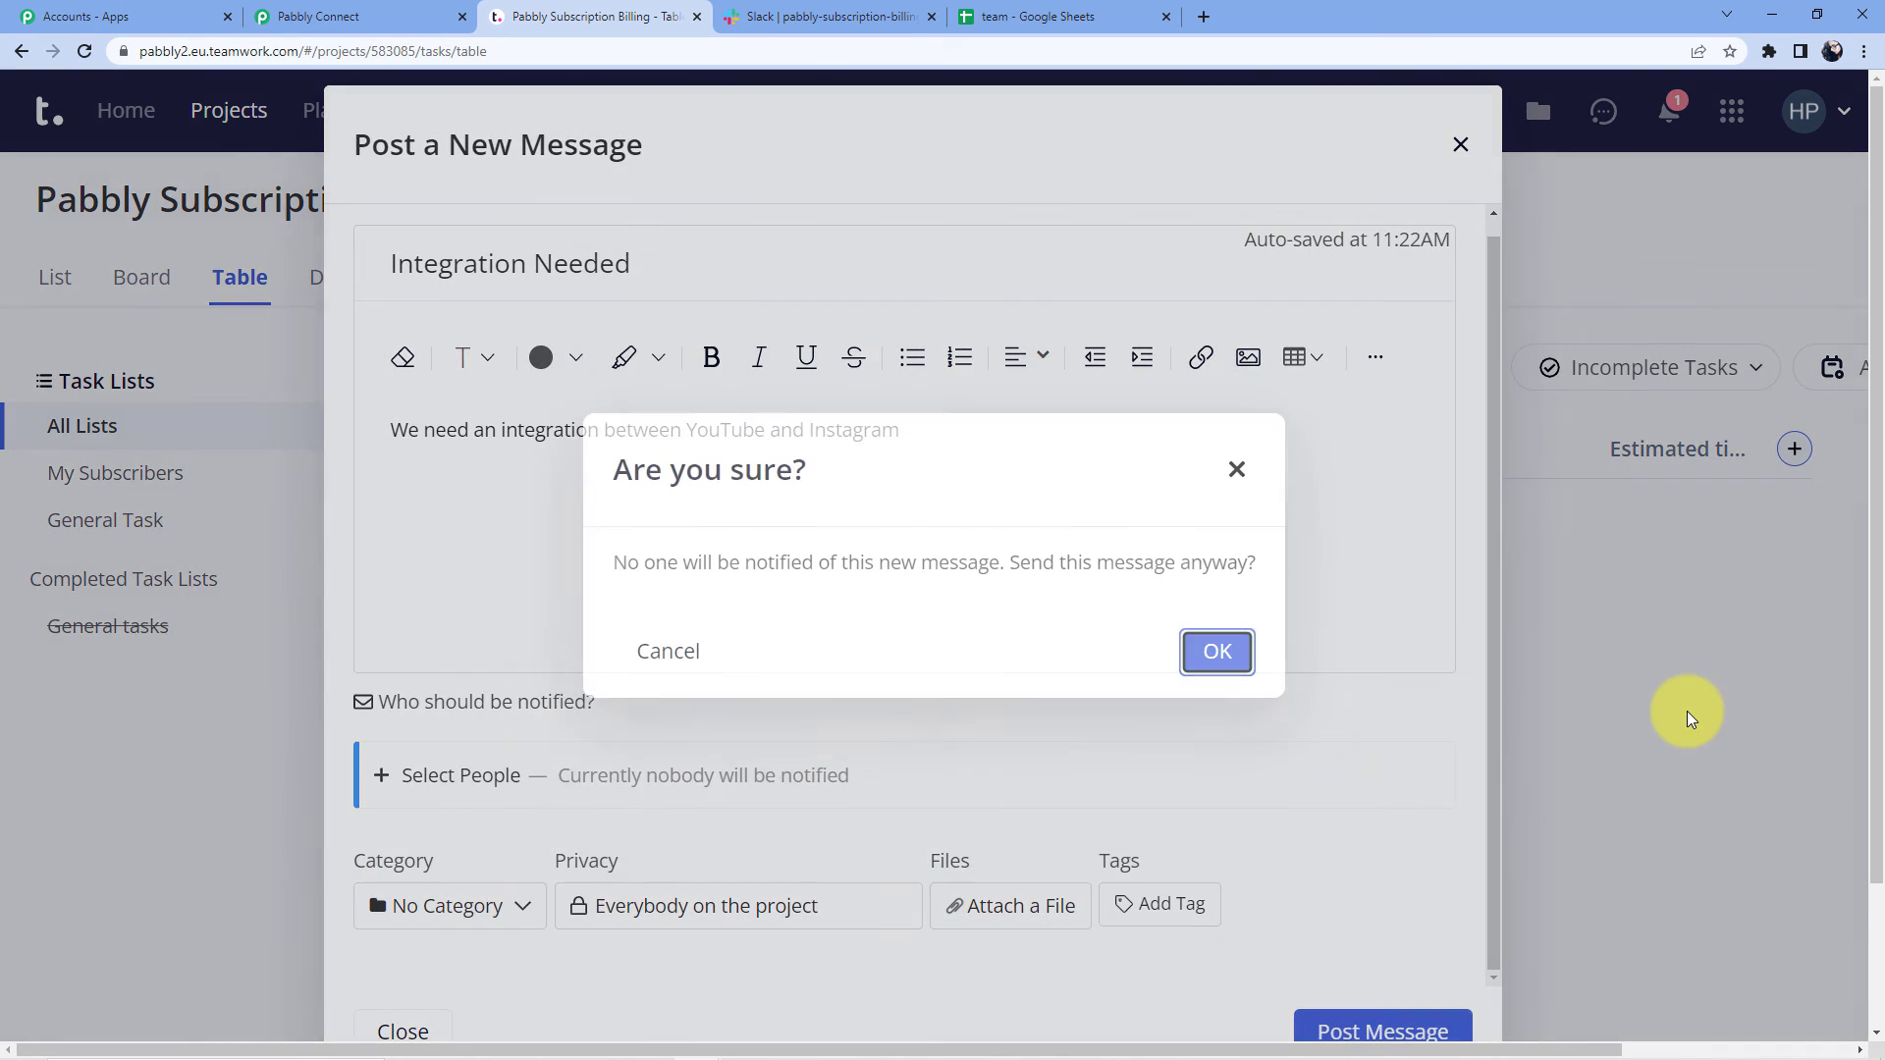
click(1243, 653)
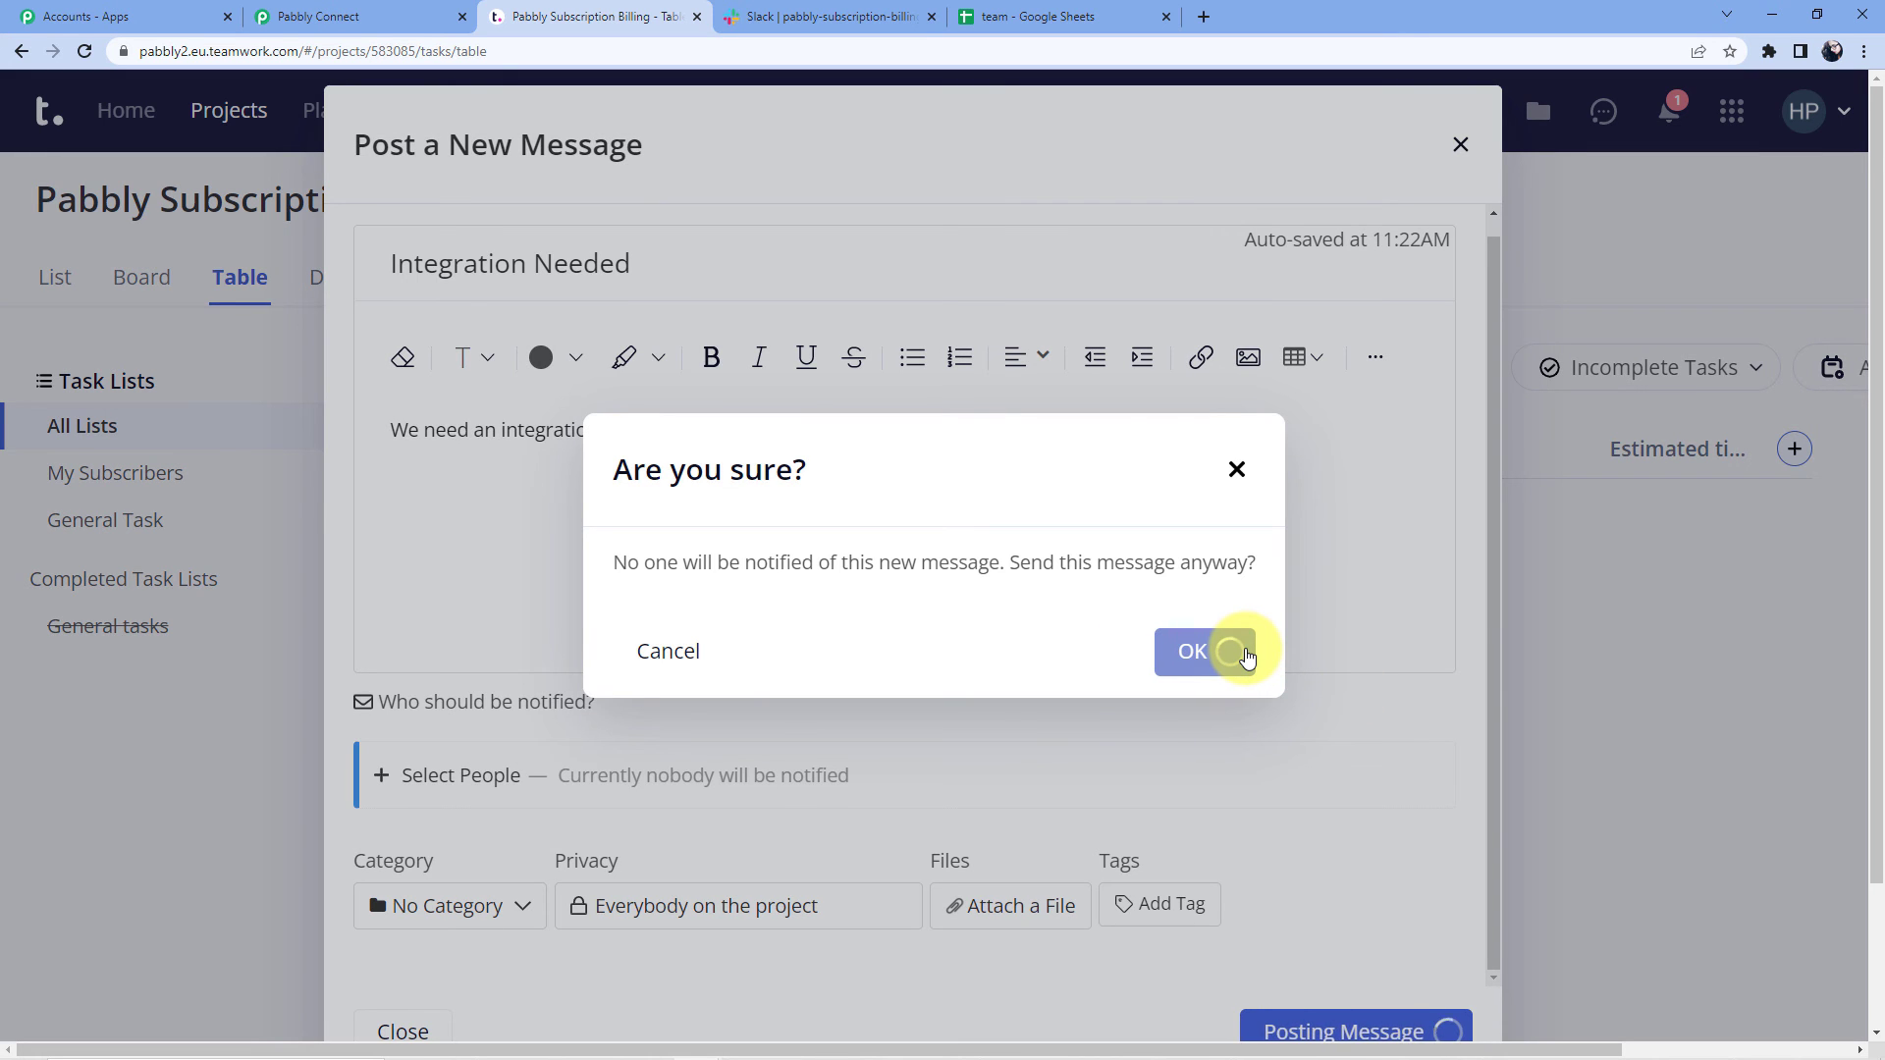
scroll(1433, 597, down, 3)
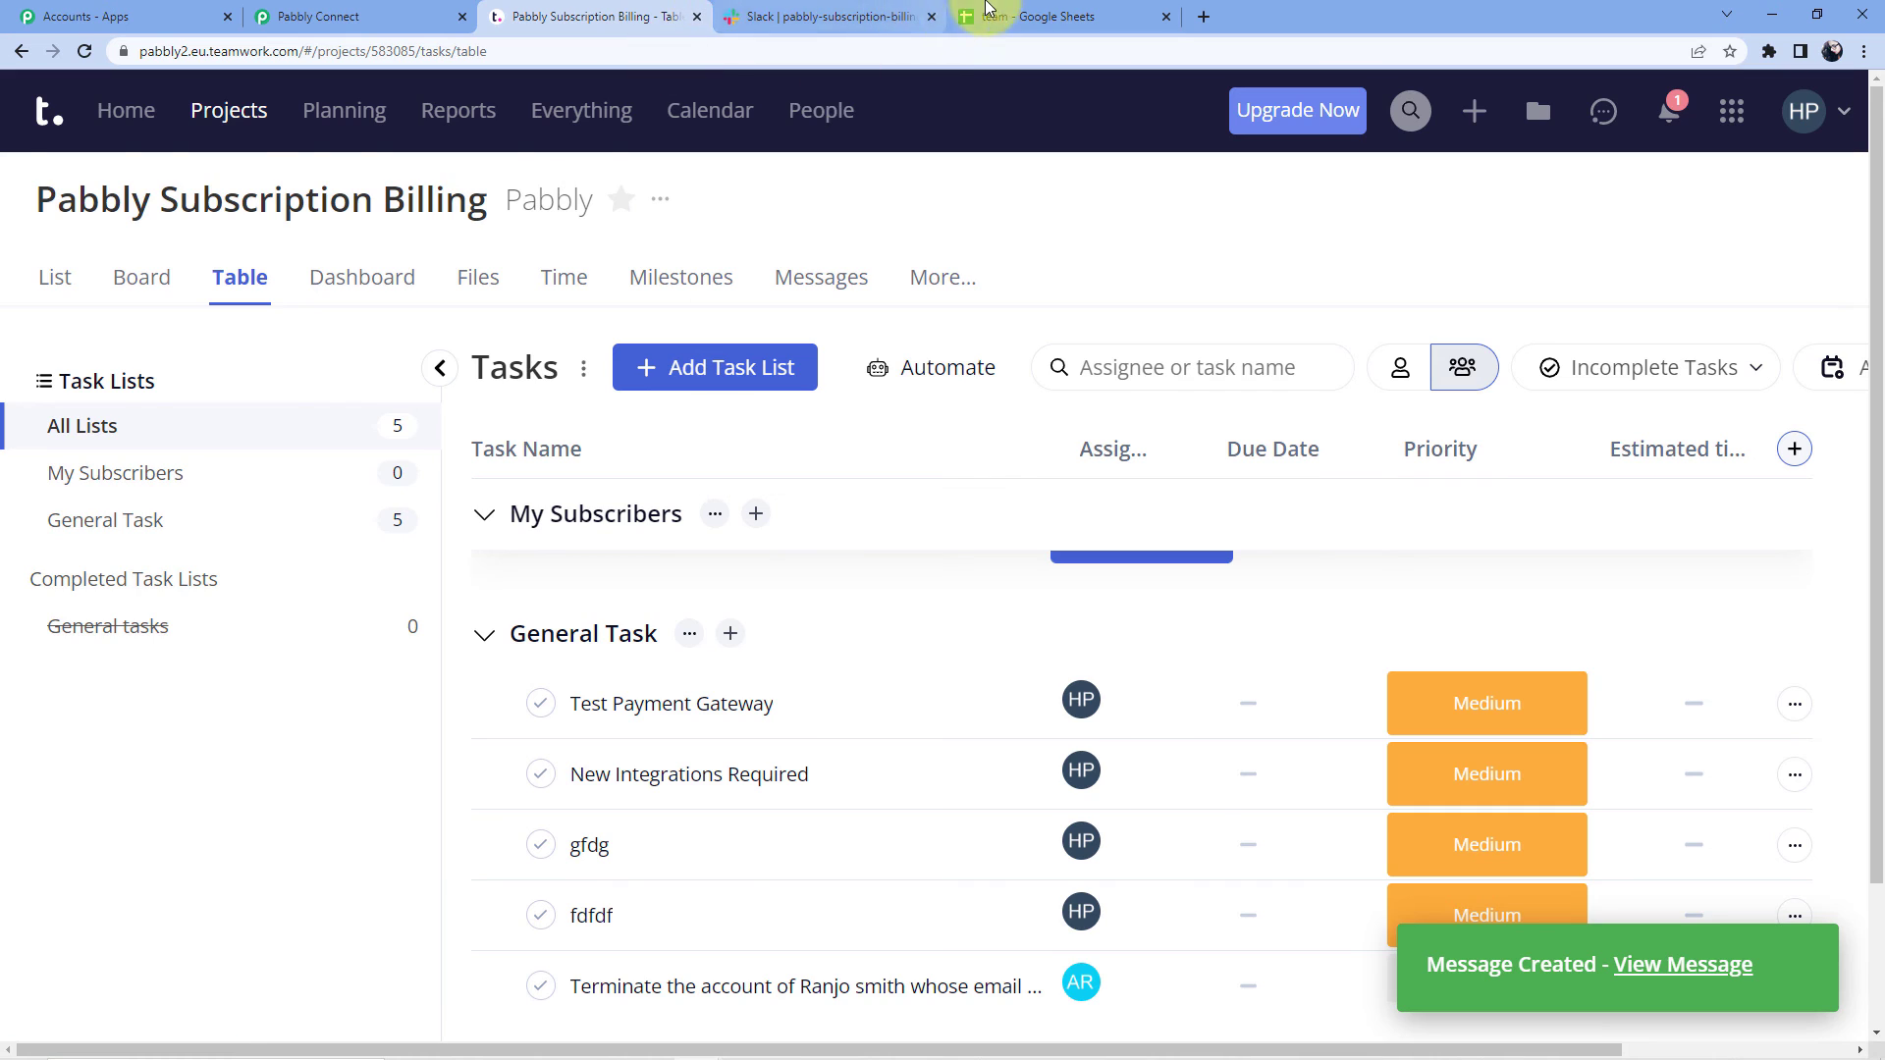
Step: Switch to the team sheet, select the project cell in row 4, and widen the Project and Description columns
click(1011, 17)
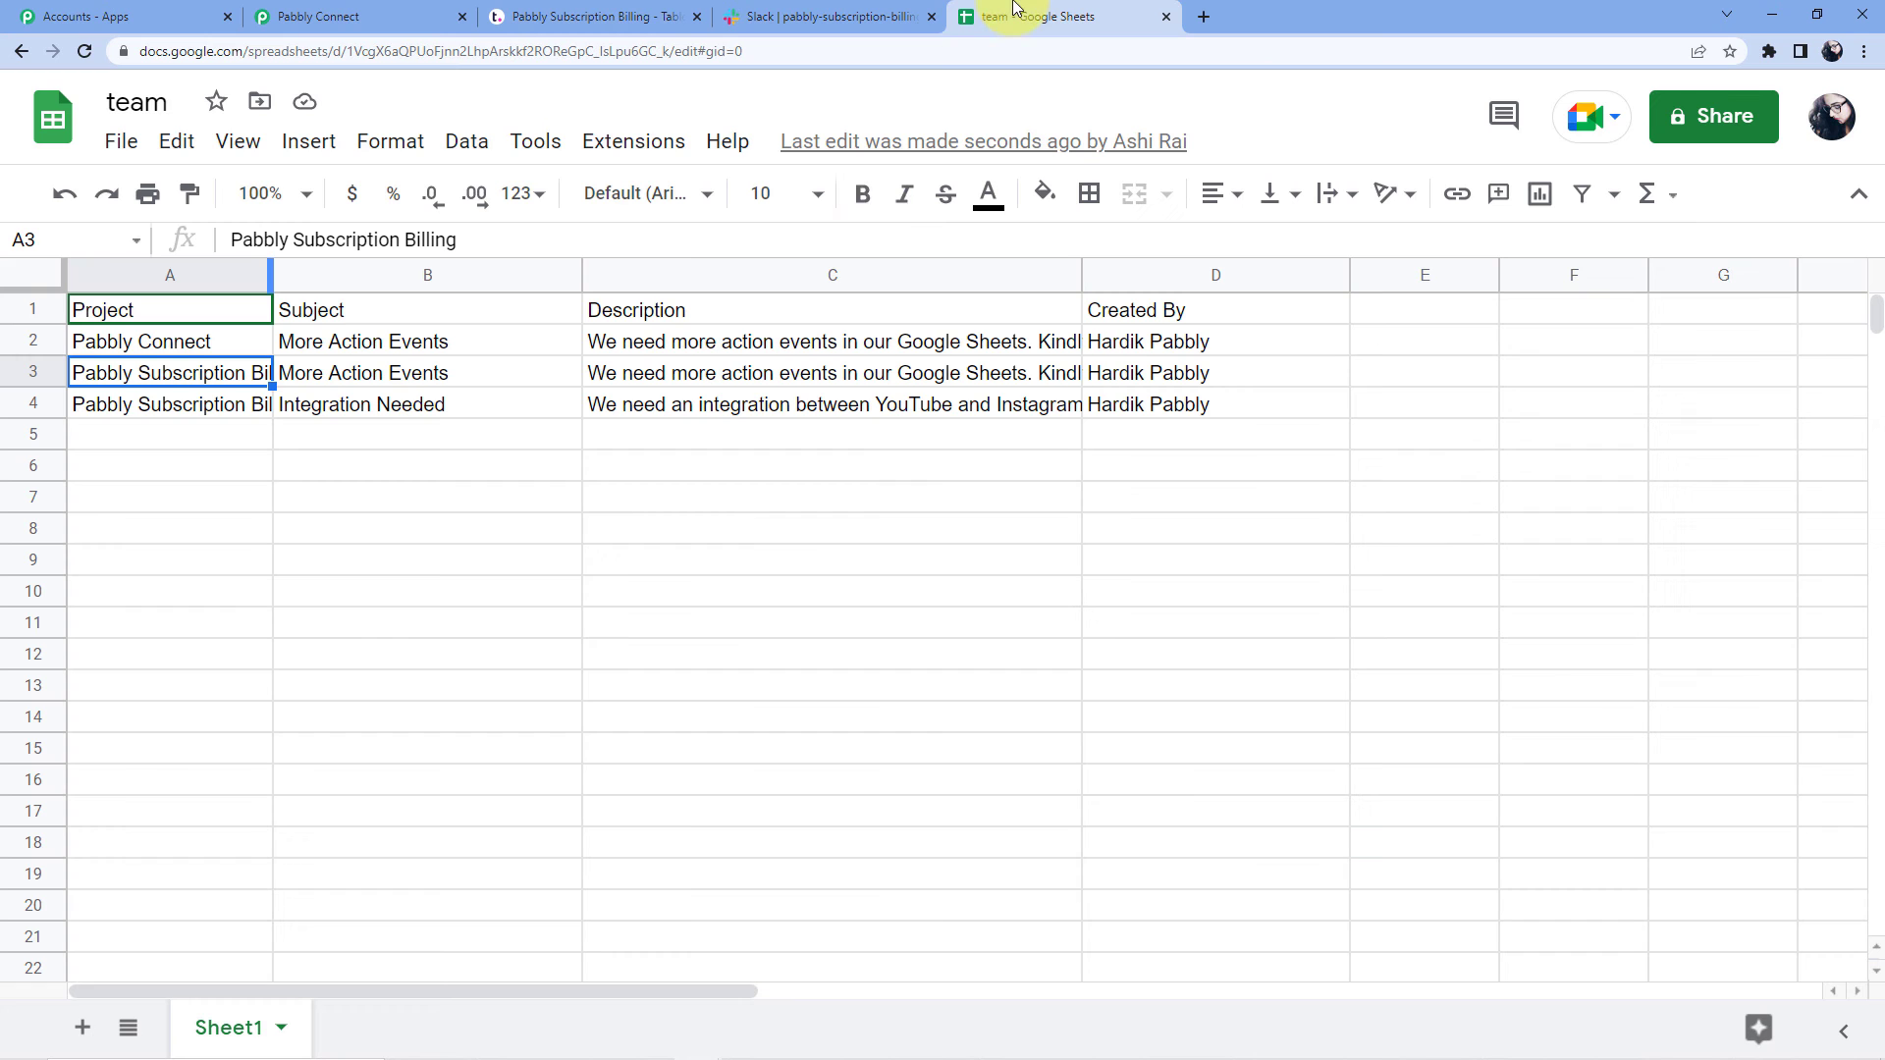
click(178, 407)
drag(271, 273, 387, 275)
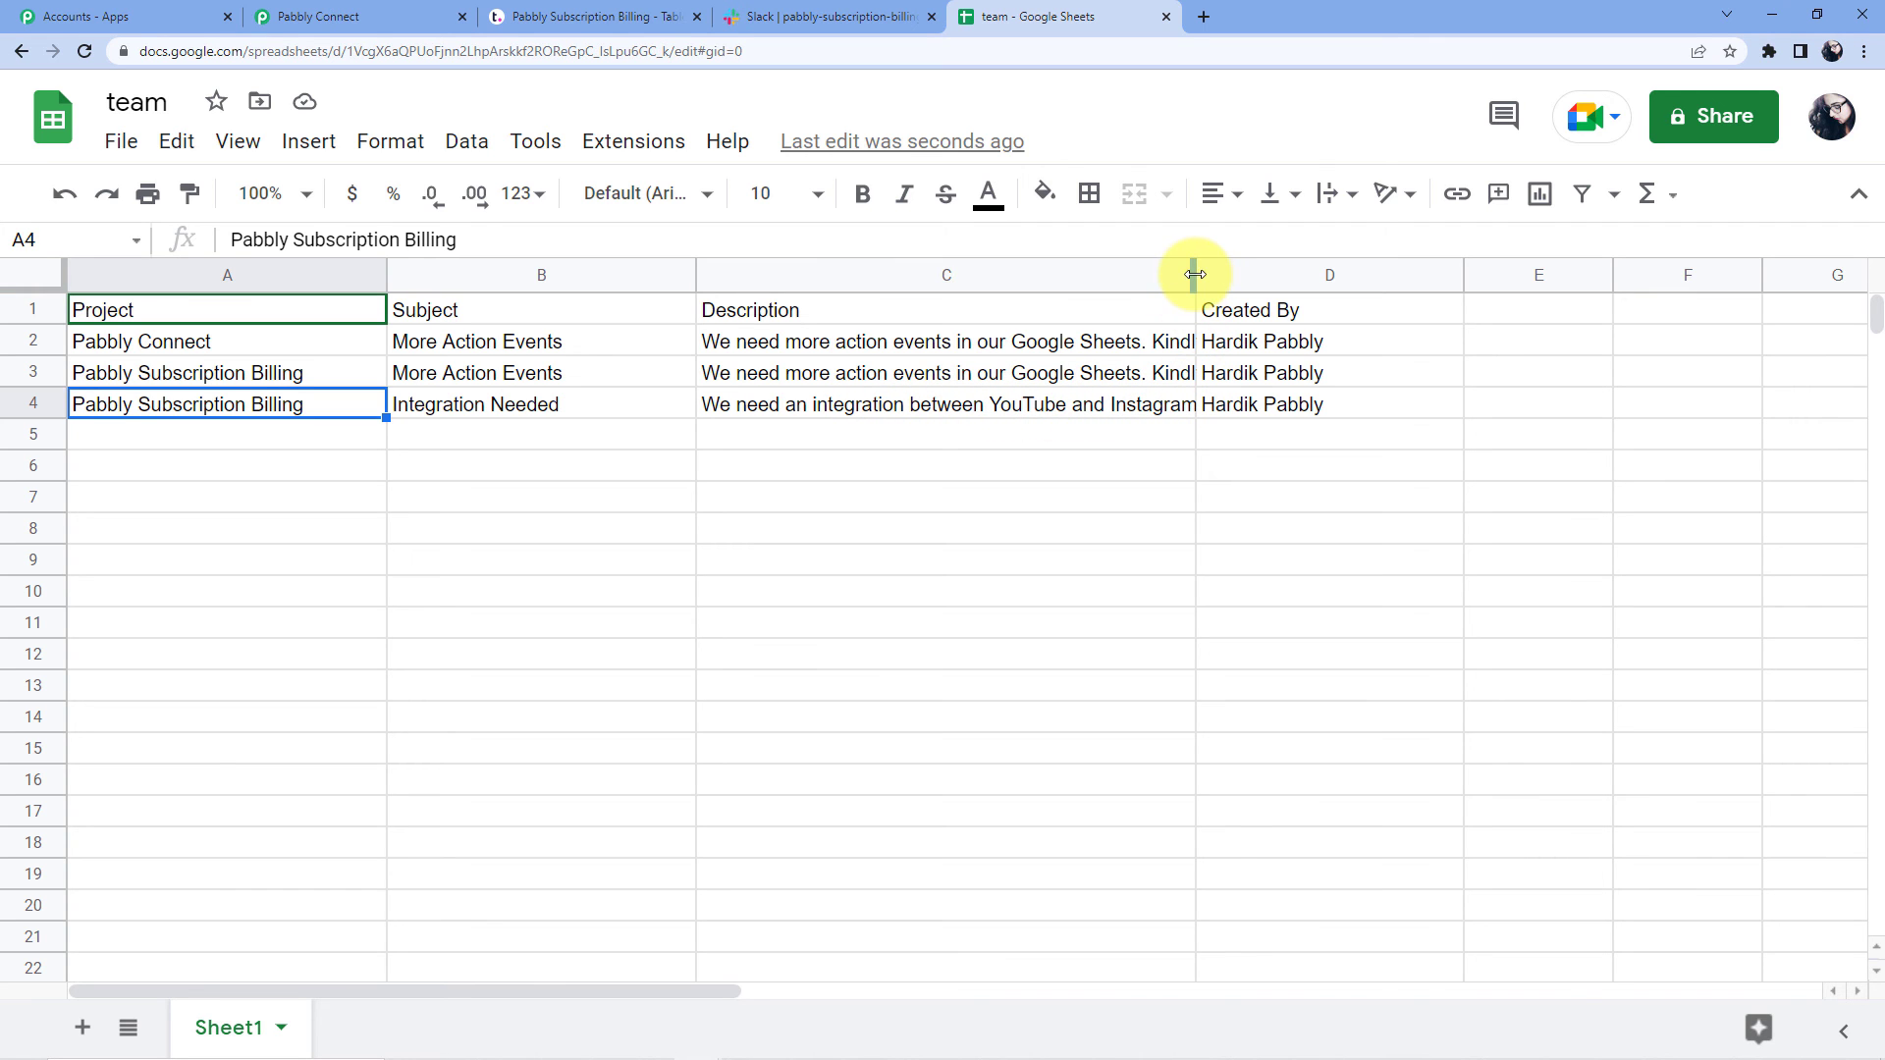
drag(1195, 274, 1331, 274)
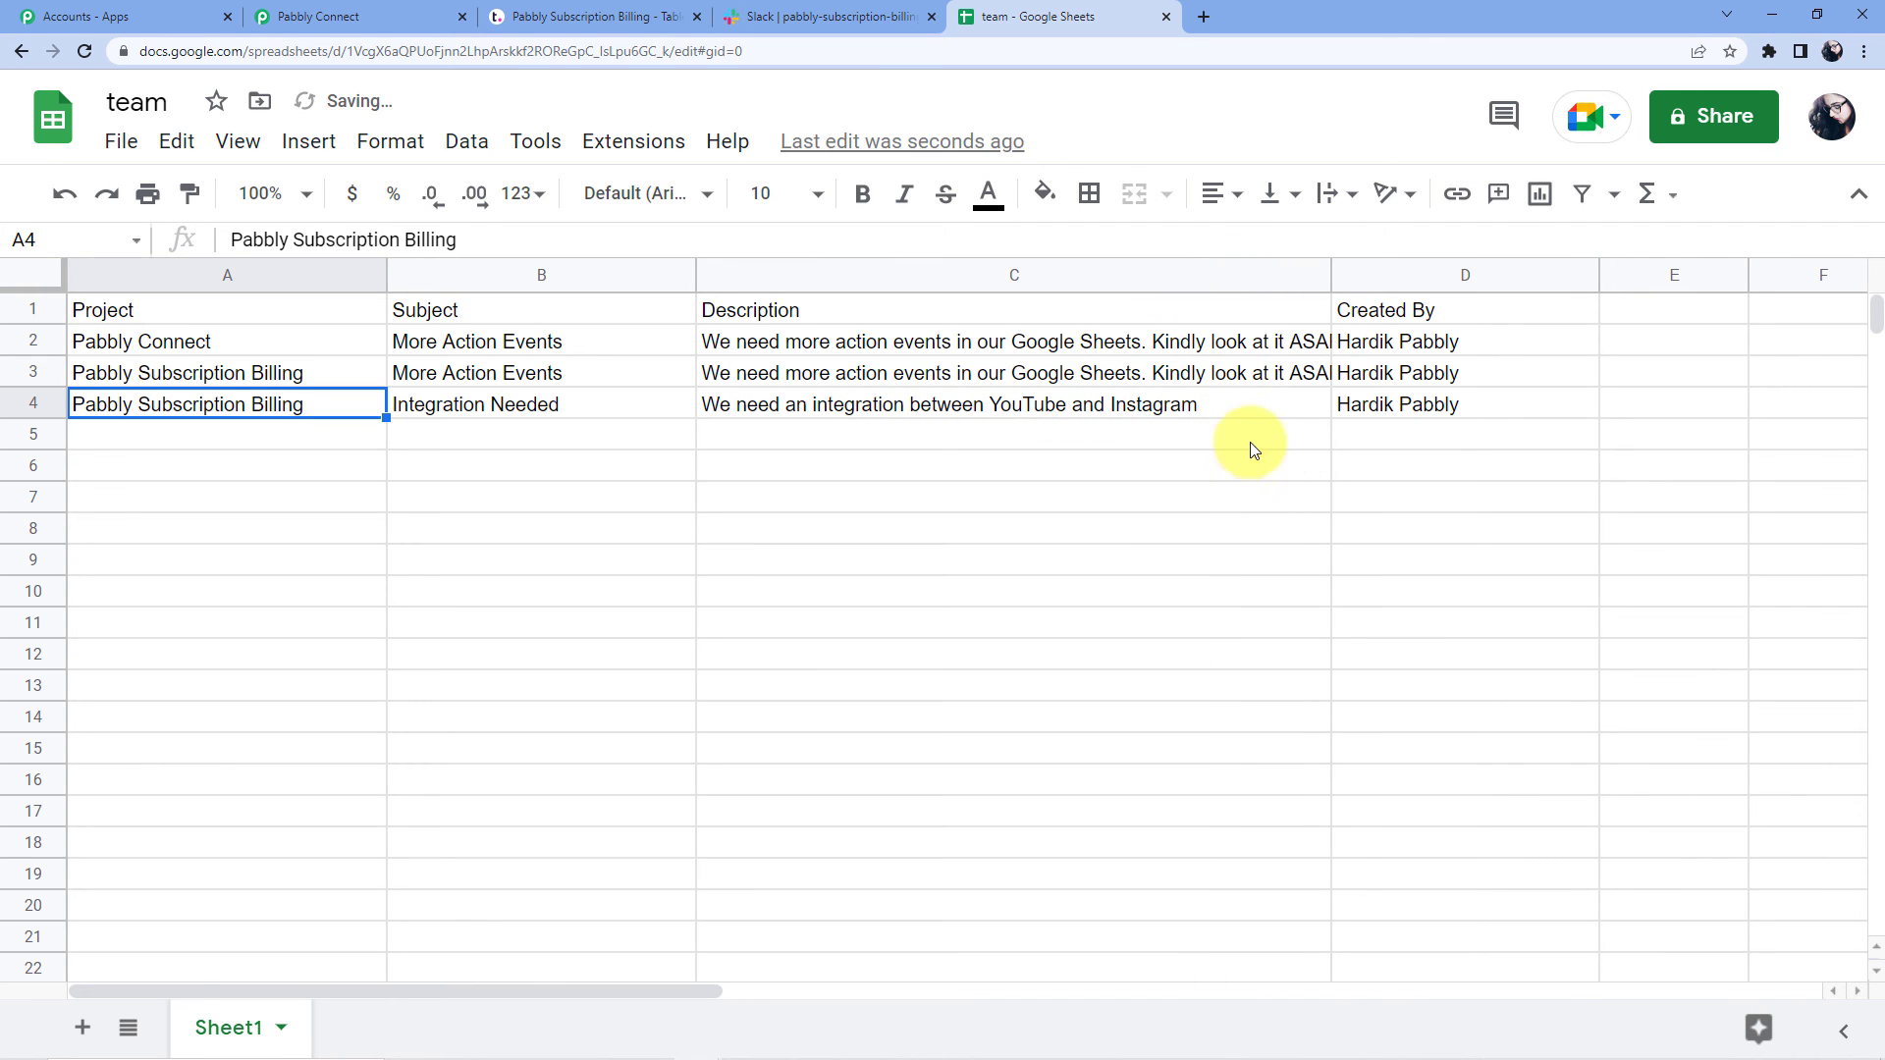
Step: Switch to Slack and check the heading, subject and description of the newest message in the pabbly-subscription-billing- channel
click(803, 10)
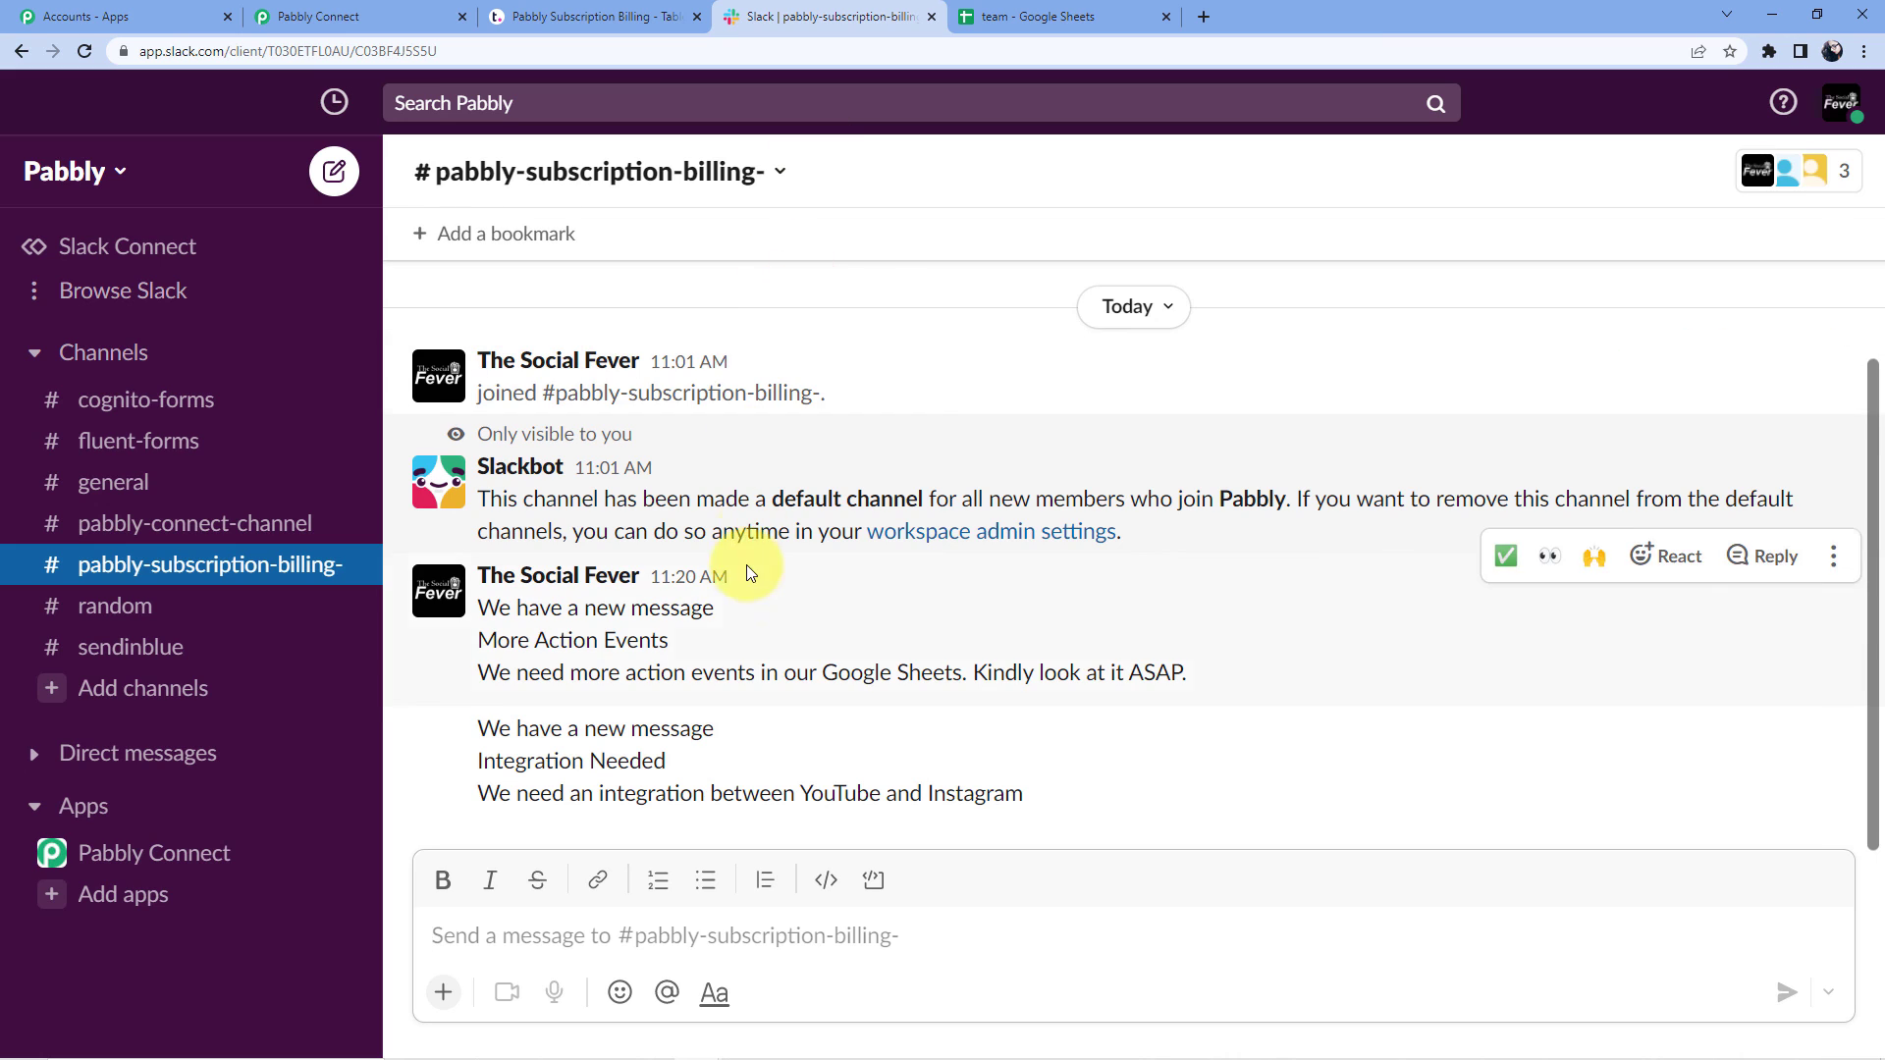
drag(478, 728, 707, 736)
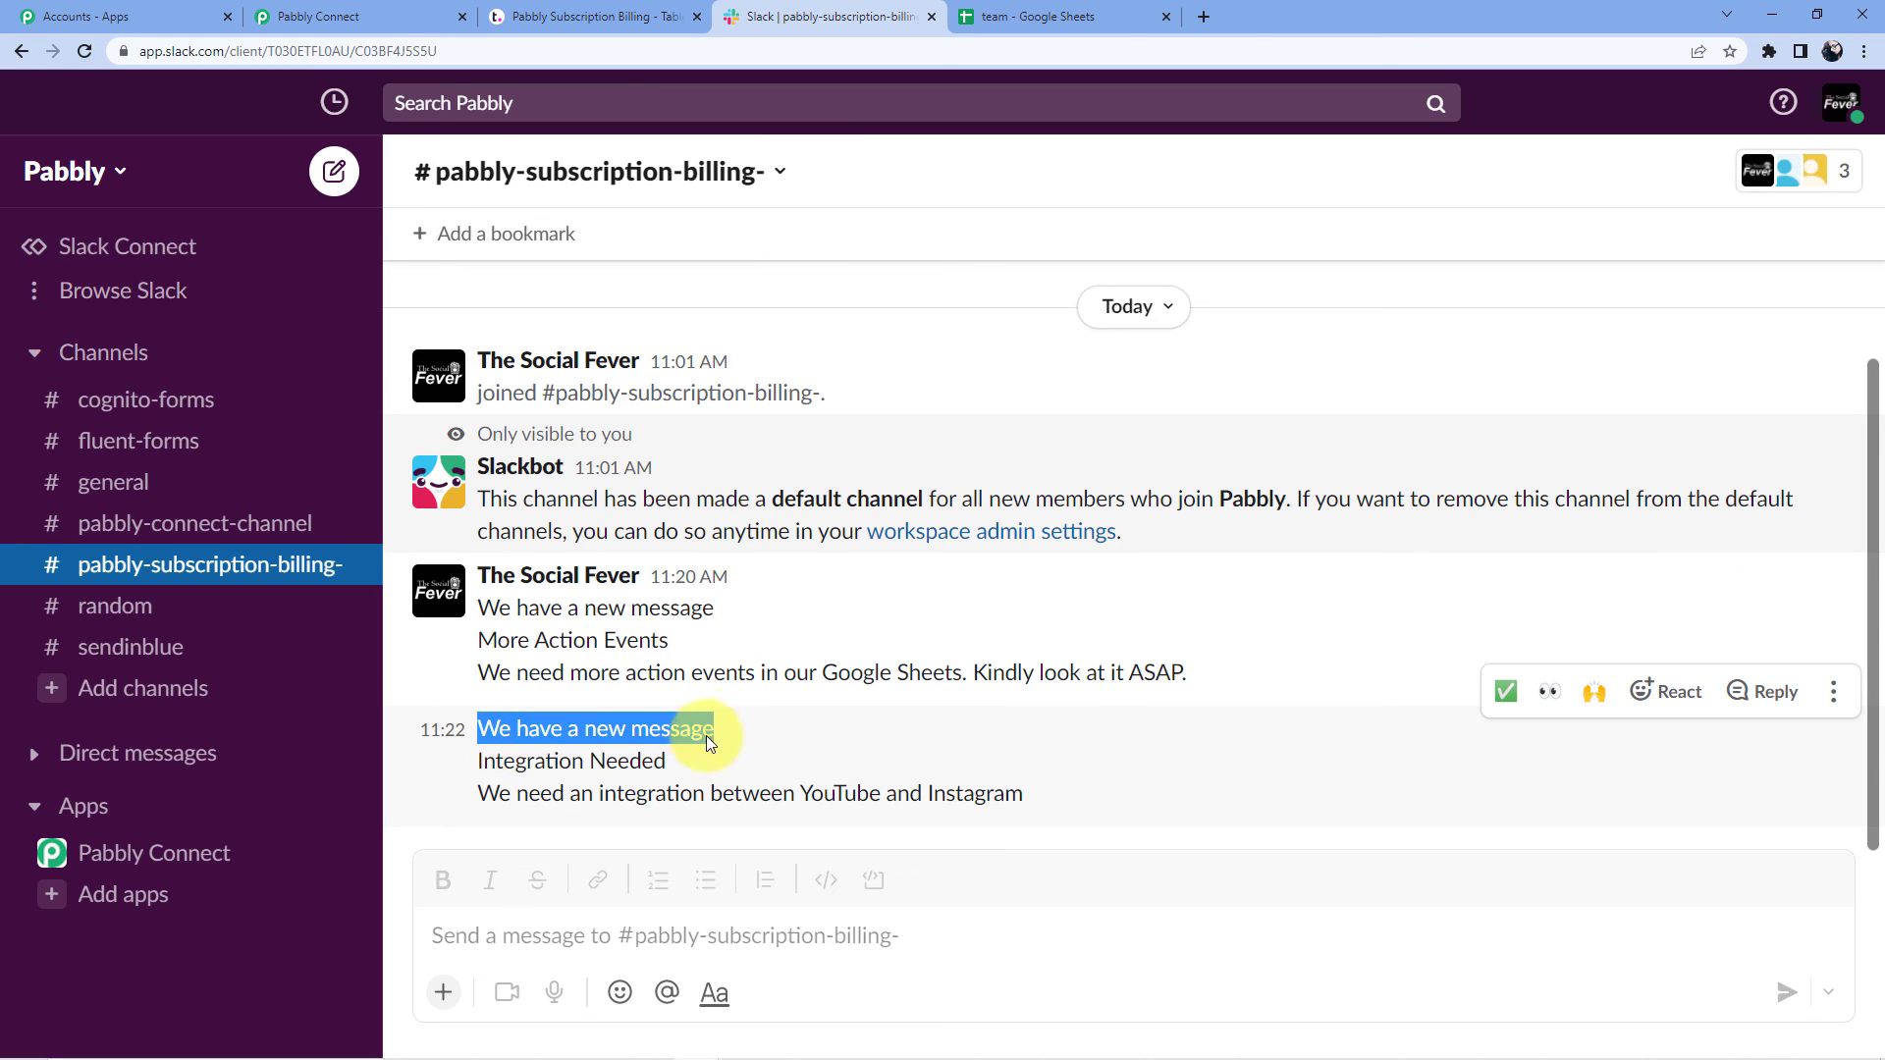
drag(478, 761, 664, 760)
drag(478, 793, 1041, 801)
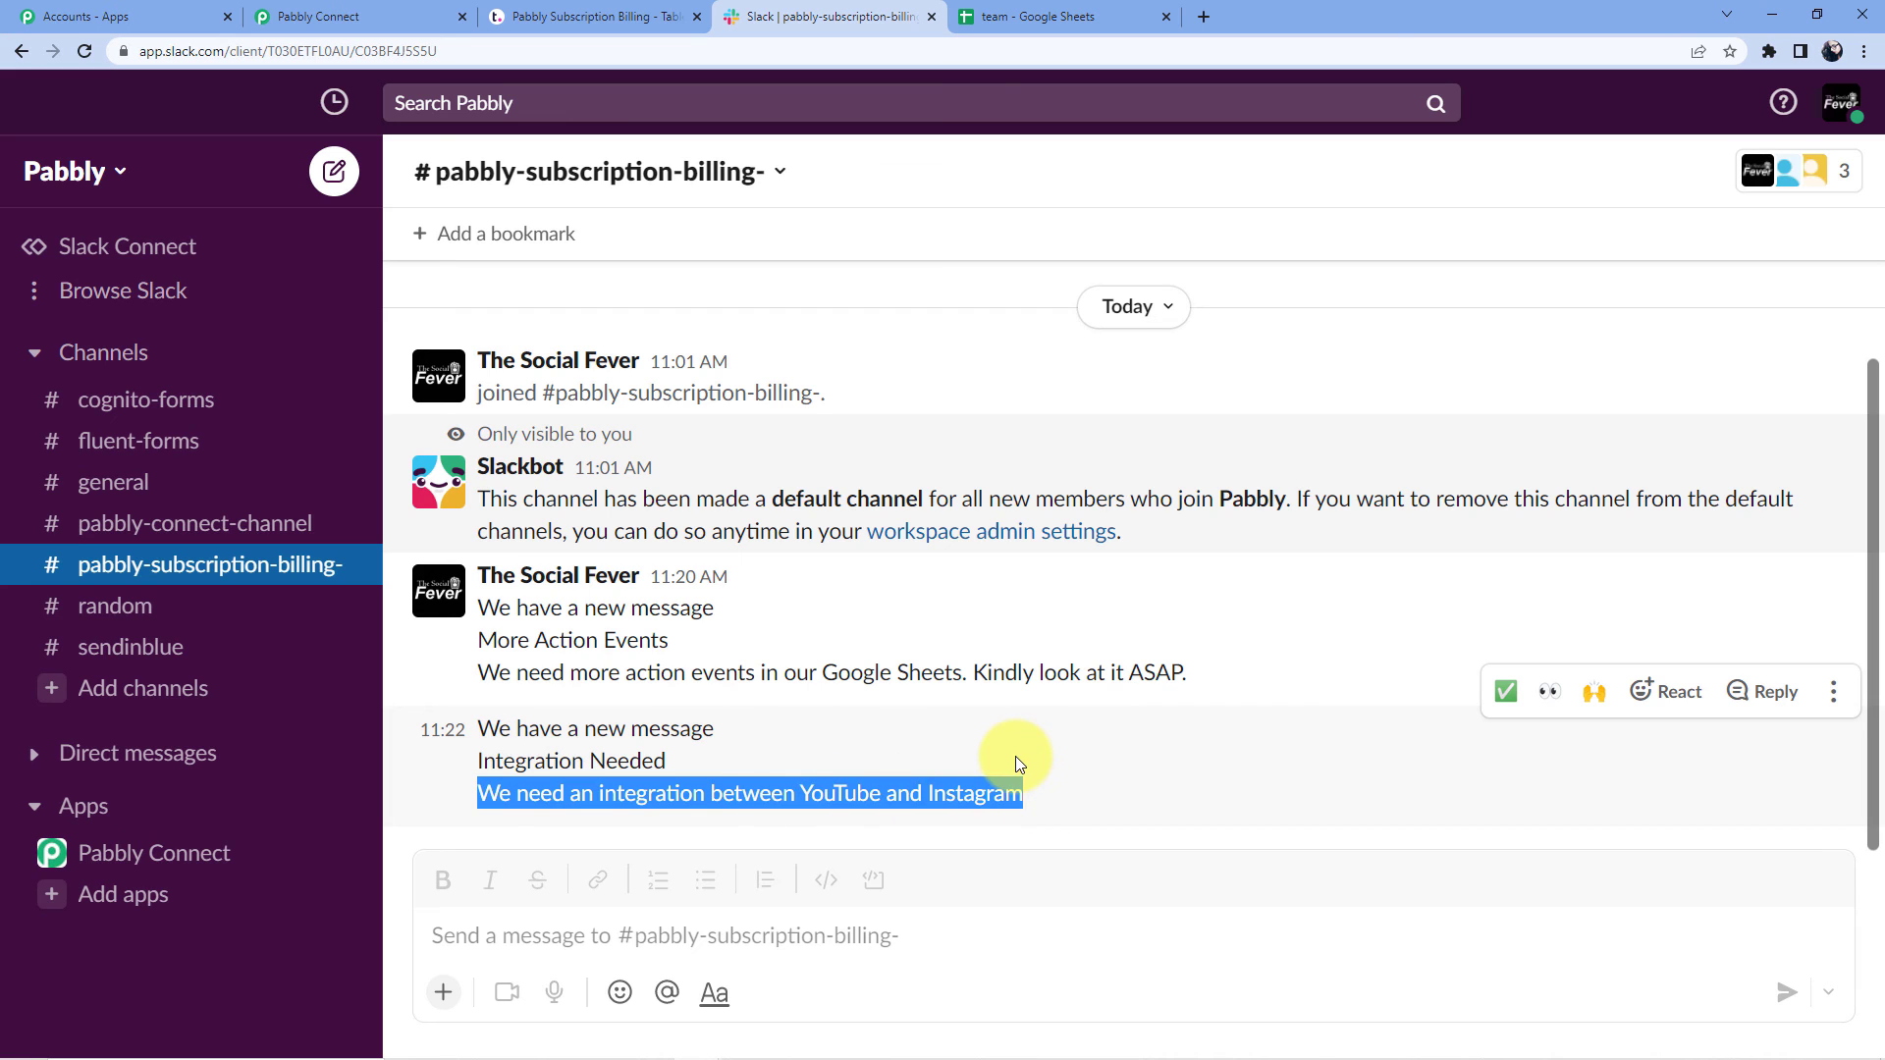
Step: Switch back to Pabbly Connect, review the Pabbly Subscription Billing route's filter condition, and finish editing that route
click(974, 636)
click(432, 16)
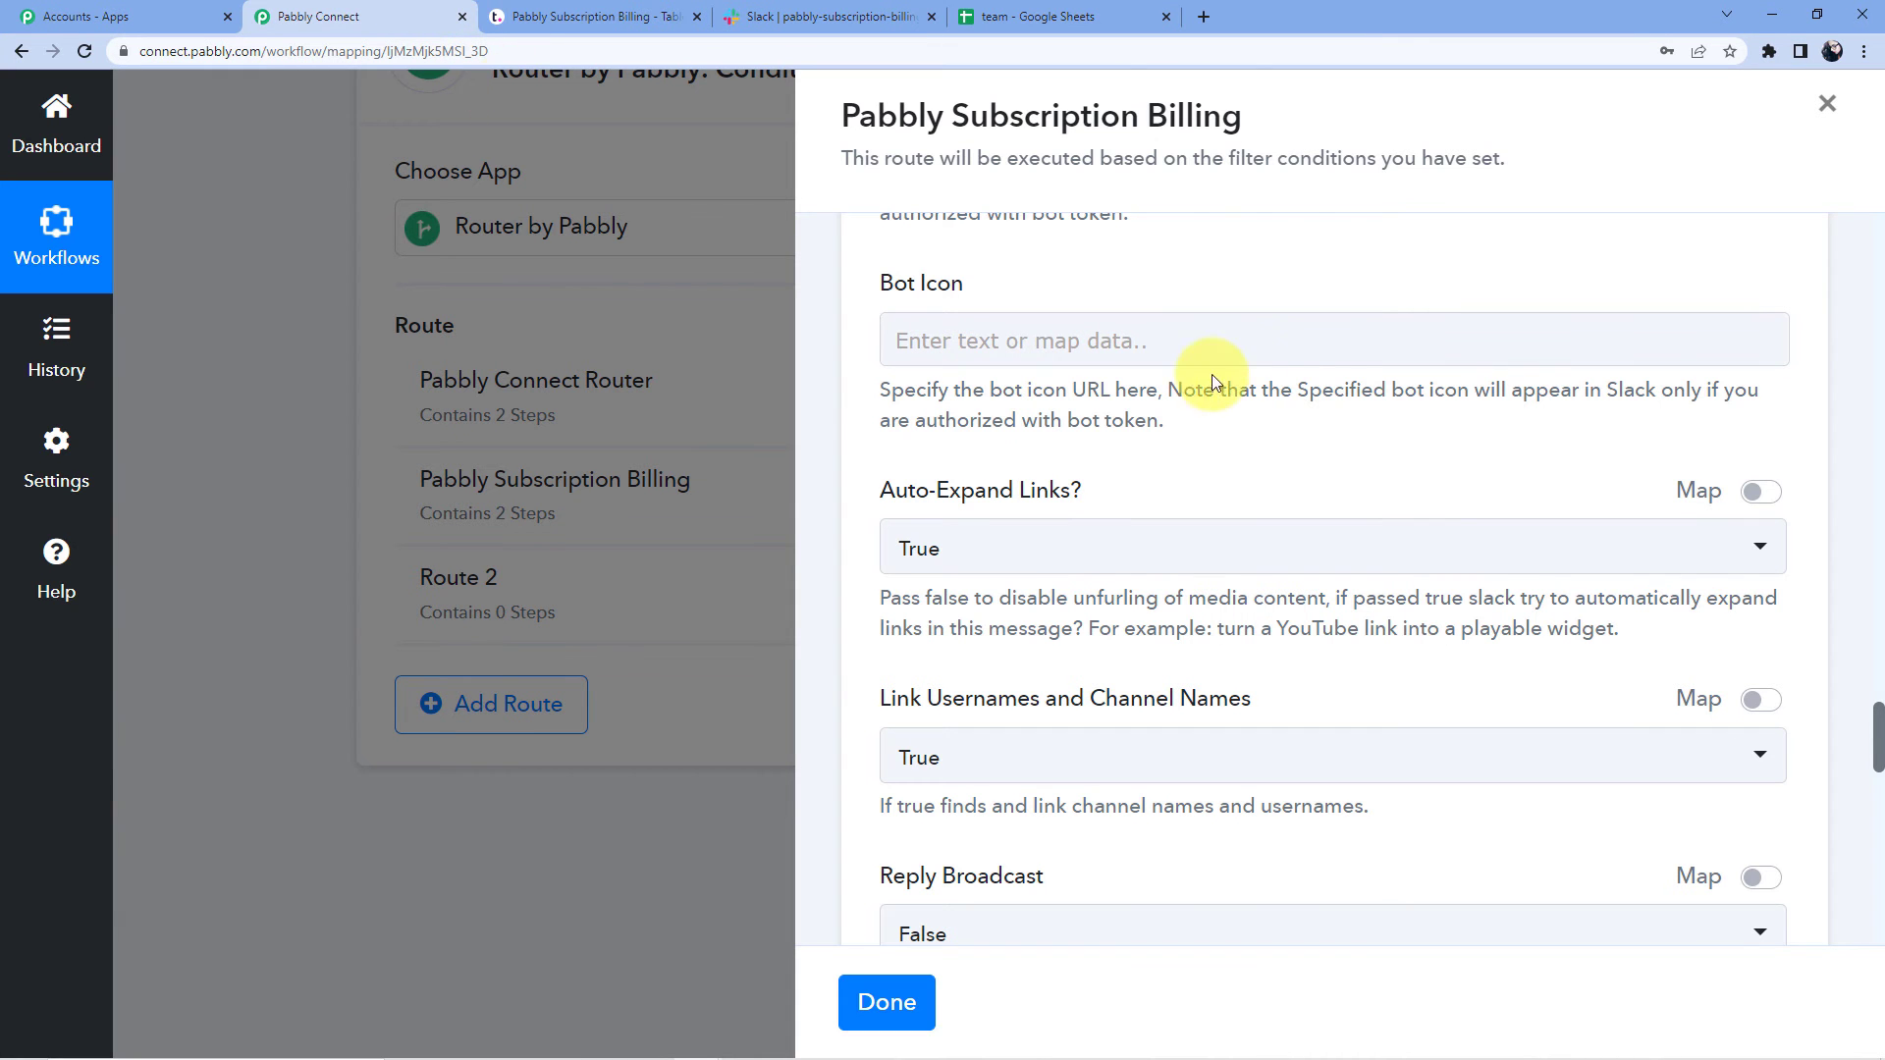
drag(1877, 748, 1817, 244)
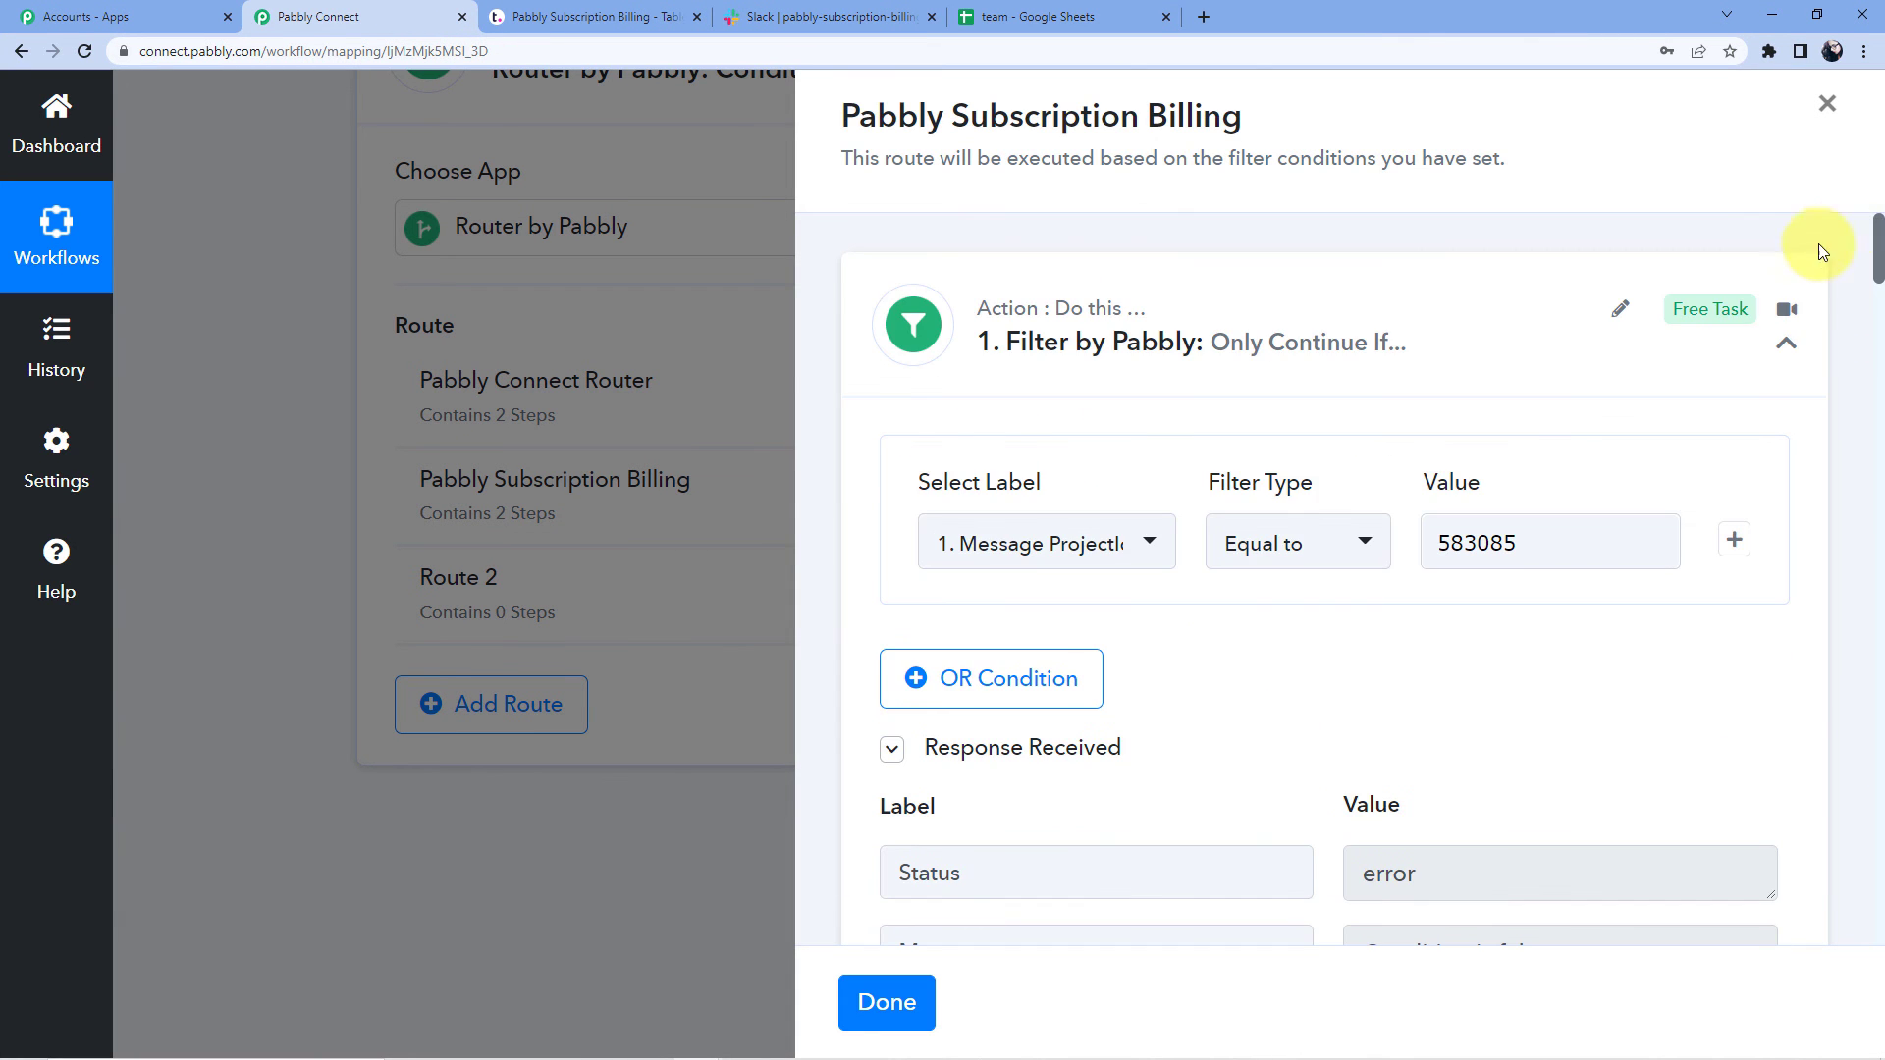
scroll(1305, 416, down, 5)
click(887, 1007)
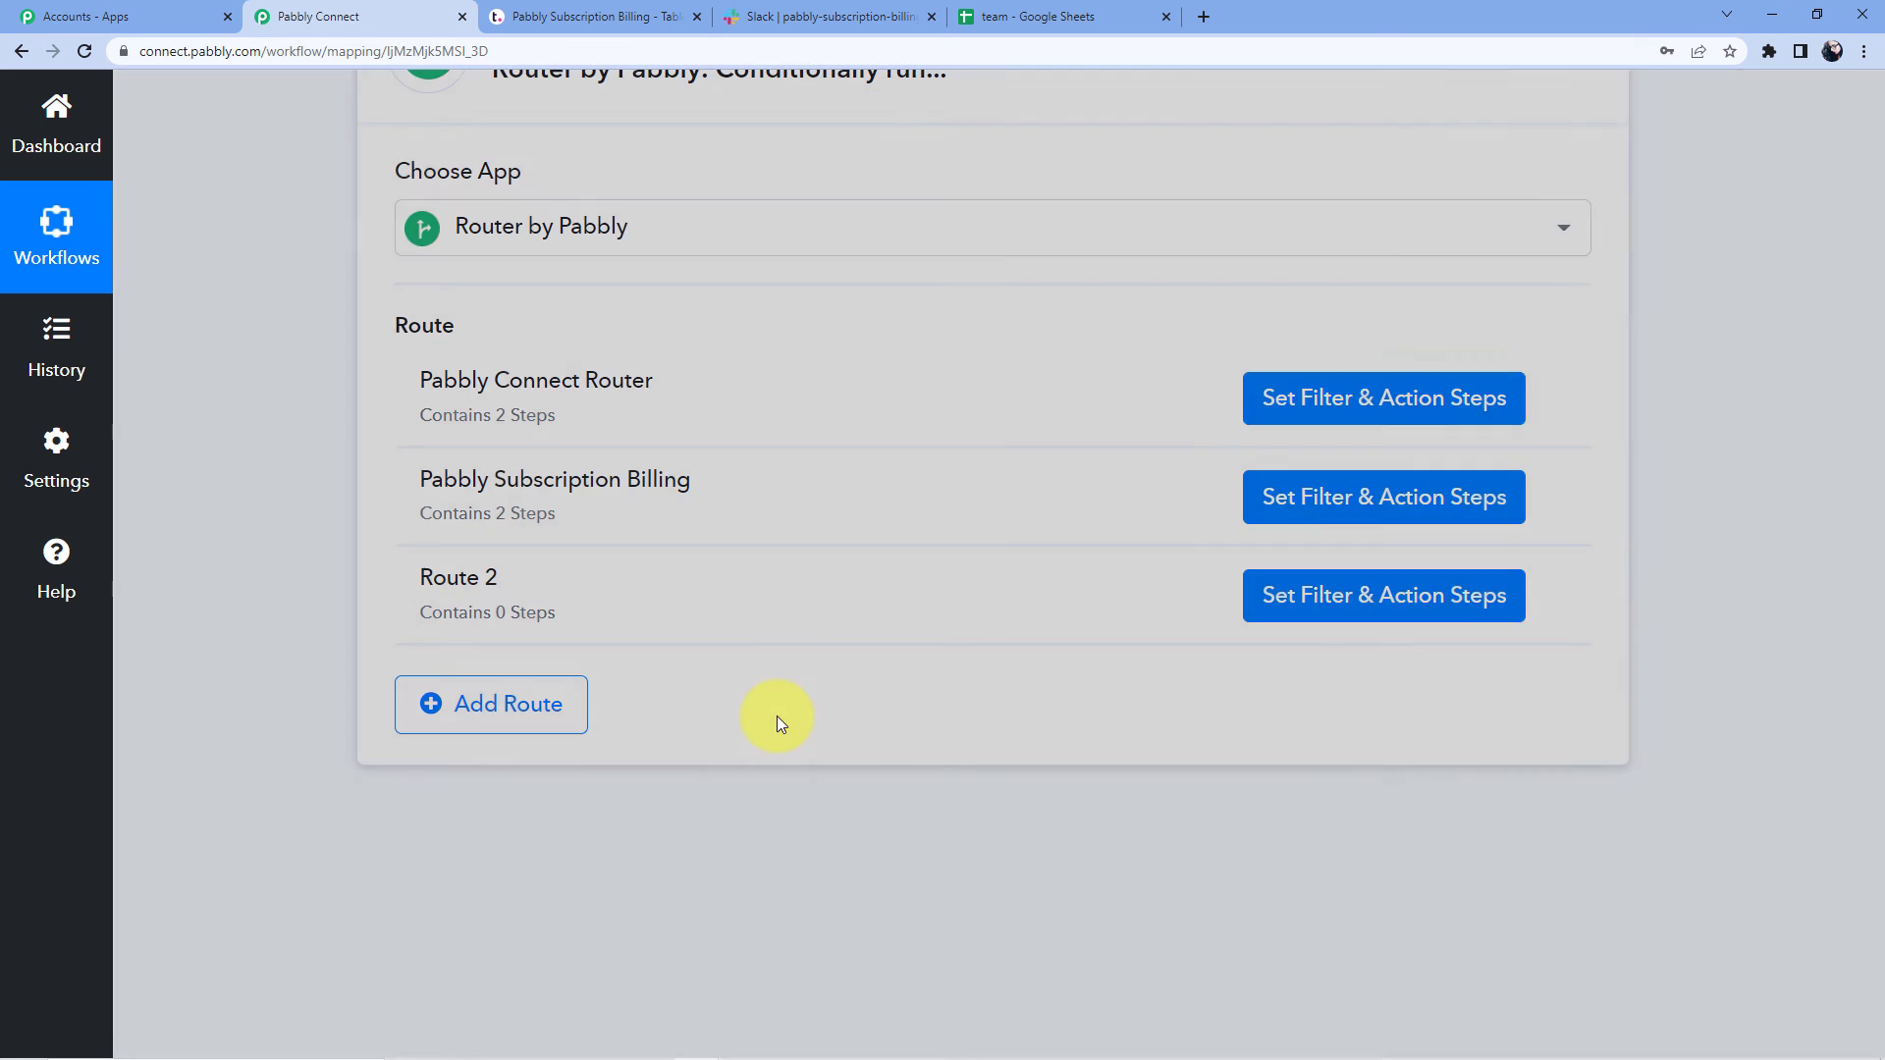
Step: Collapse the Teamwork trigger, Data Transformer and Router steps to show the workflow as a compact overview
scroll(775, 716, up, 10)
scroll(776, 715, up, 10)
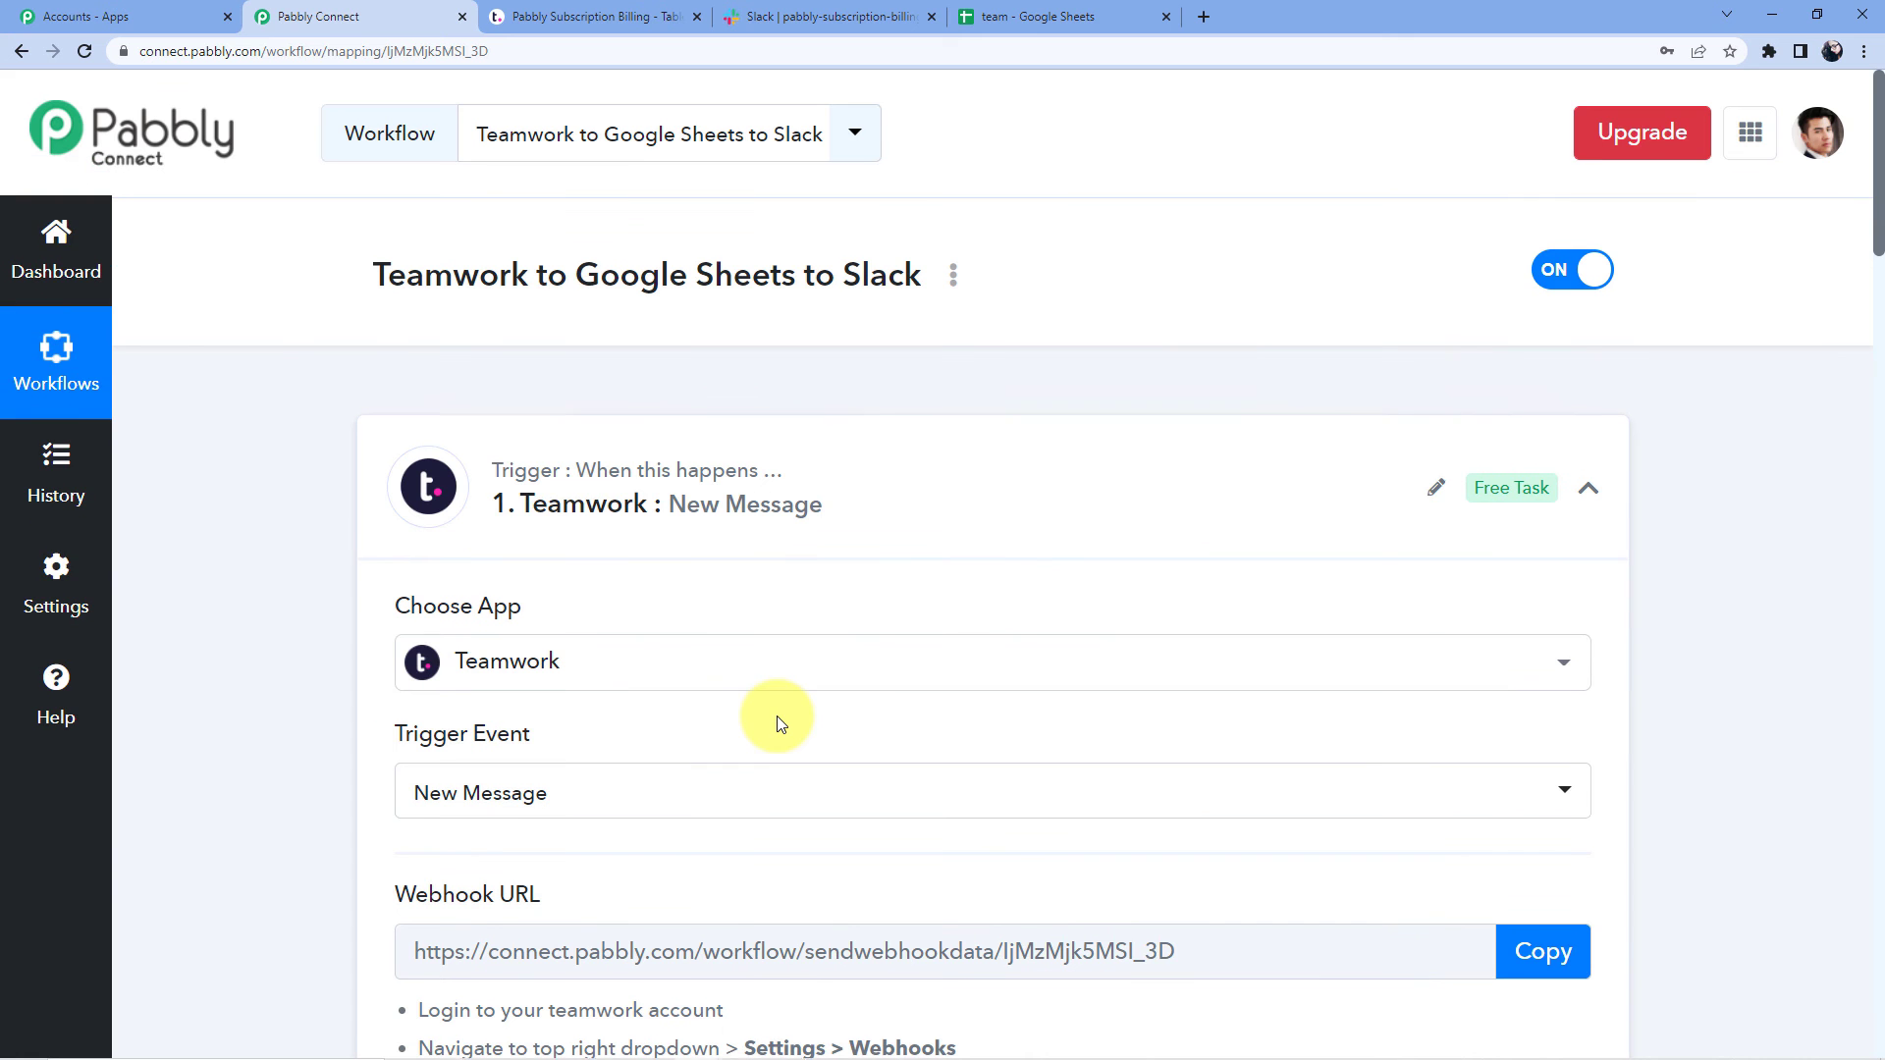
click(899, 471)
scroll(812, 429, down, 3)
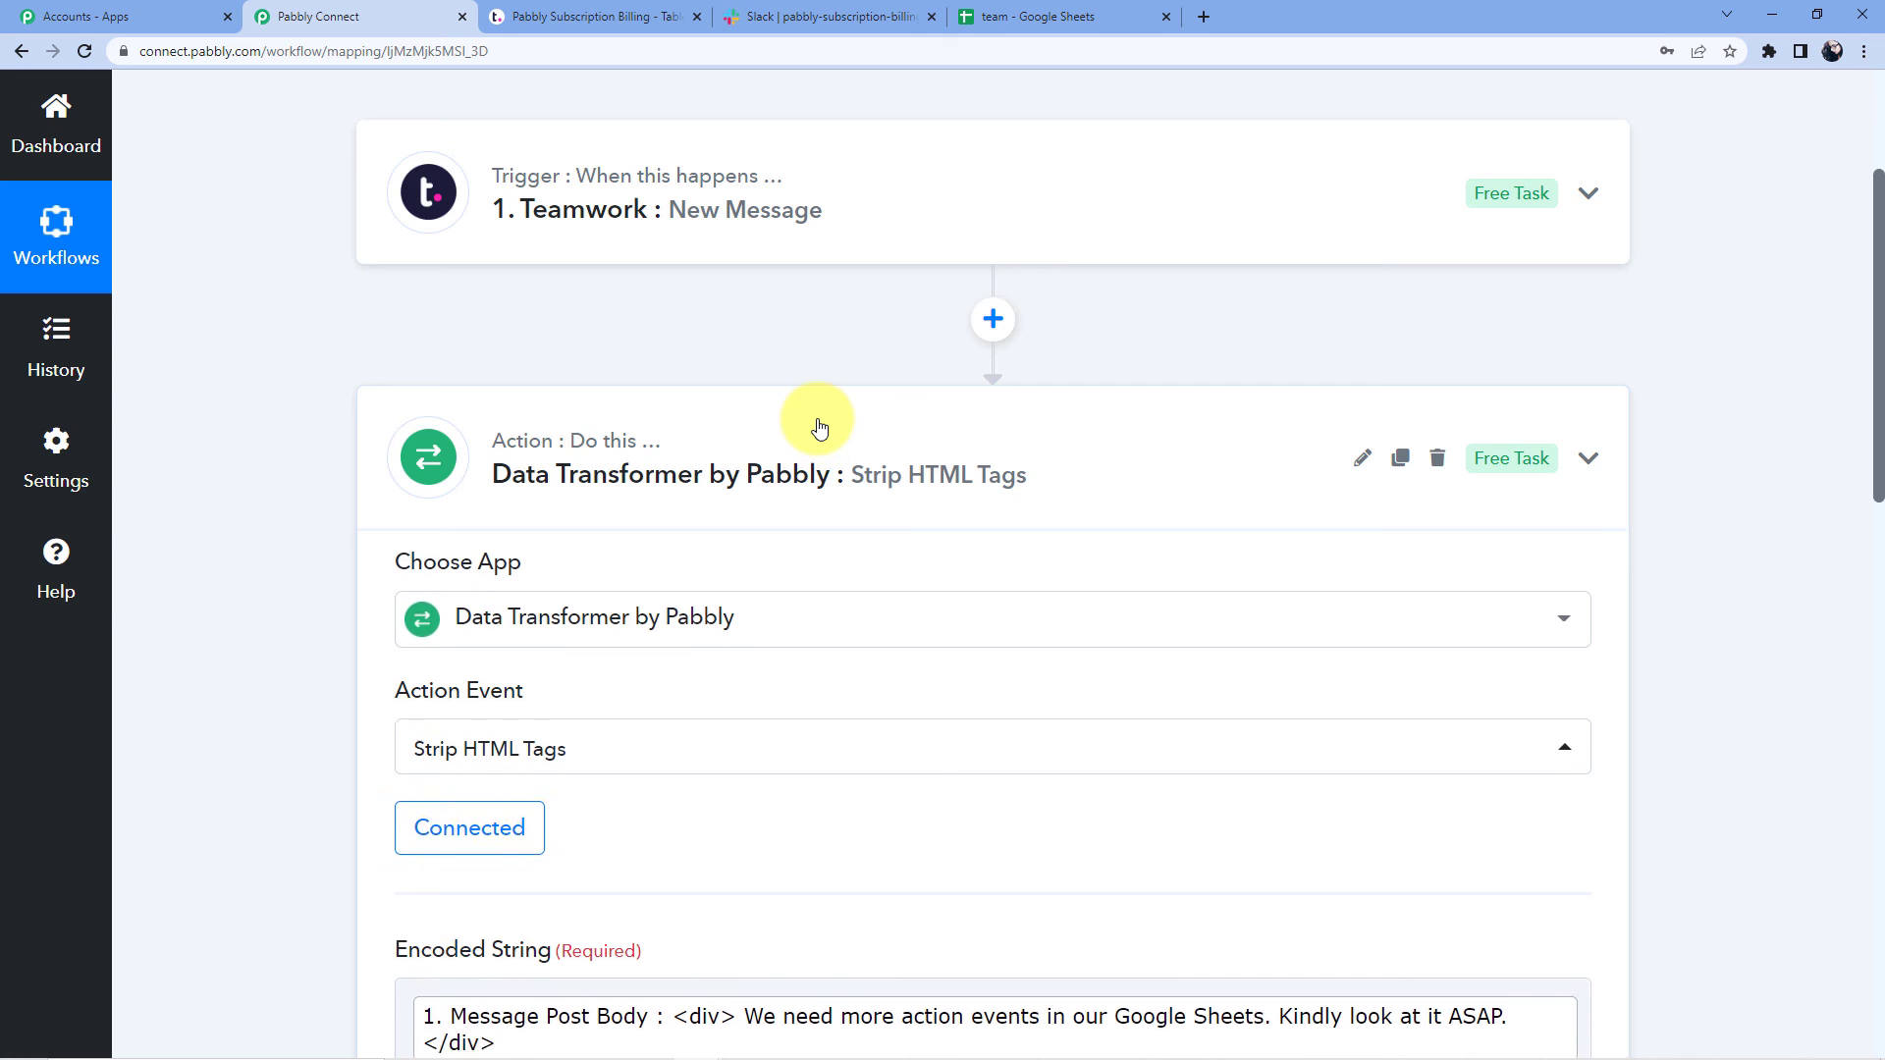
scroll(799, 426, down, 10)
click(766, 224)
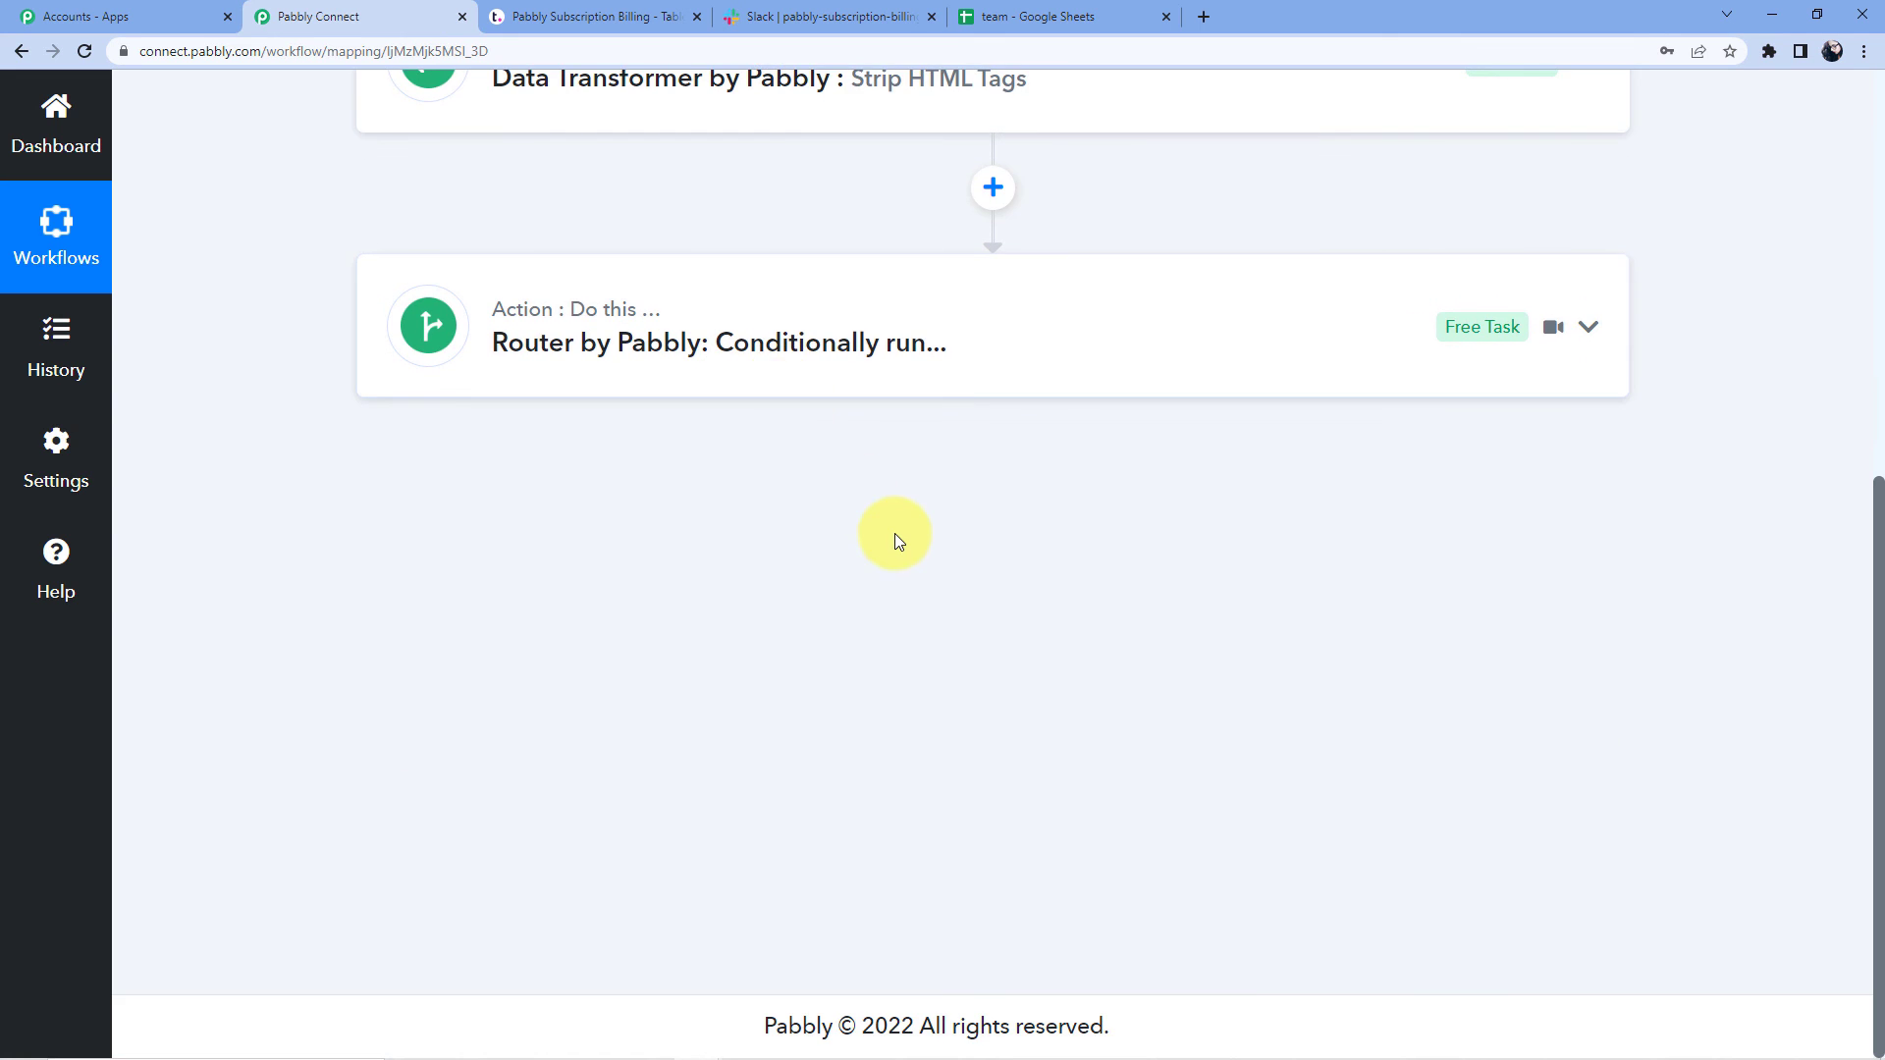
scroll(884, 574, up, 3)
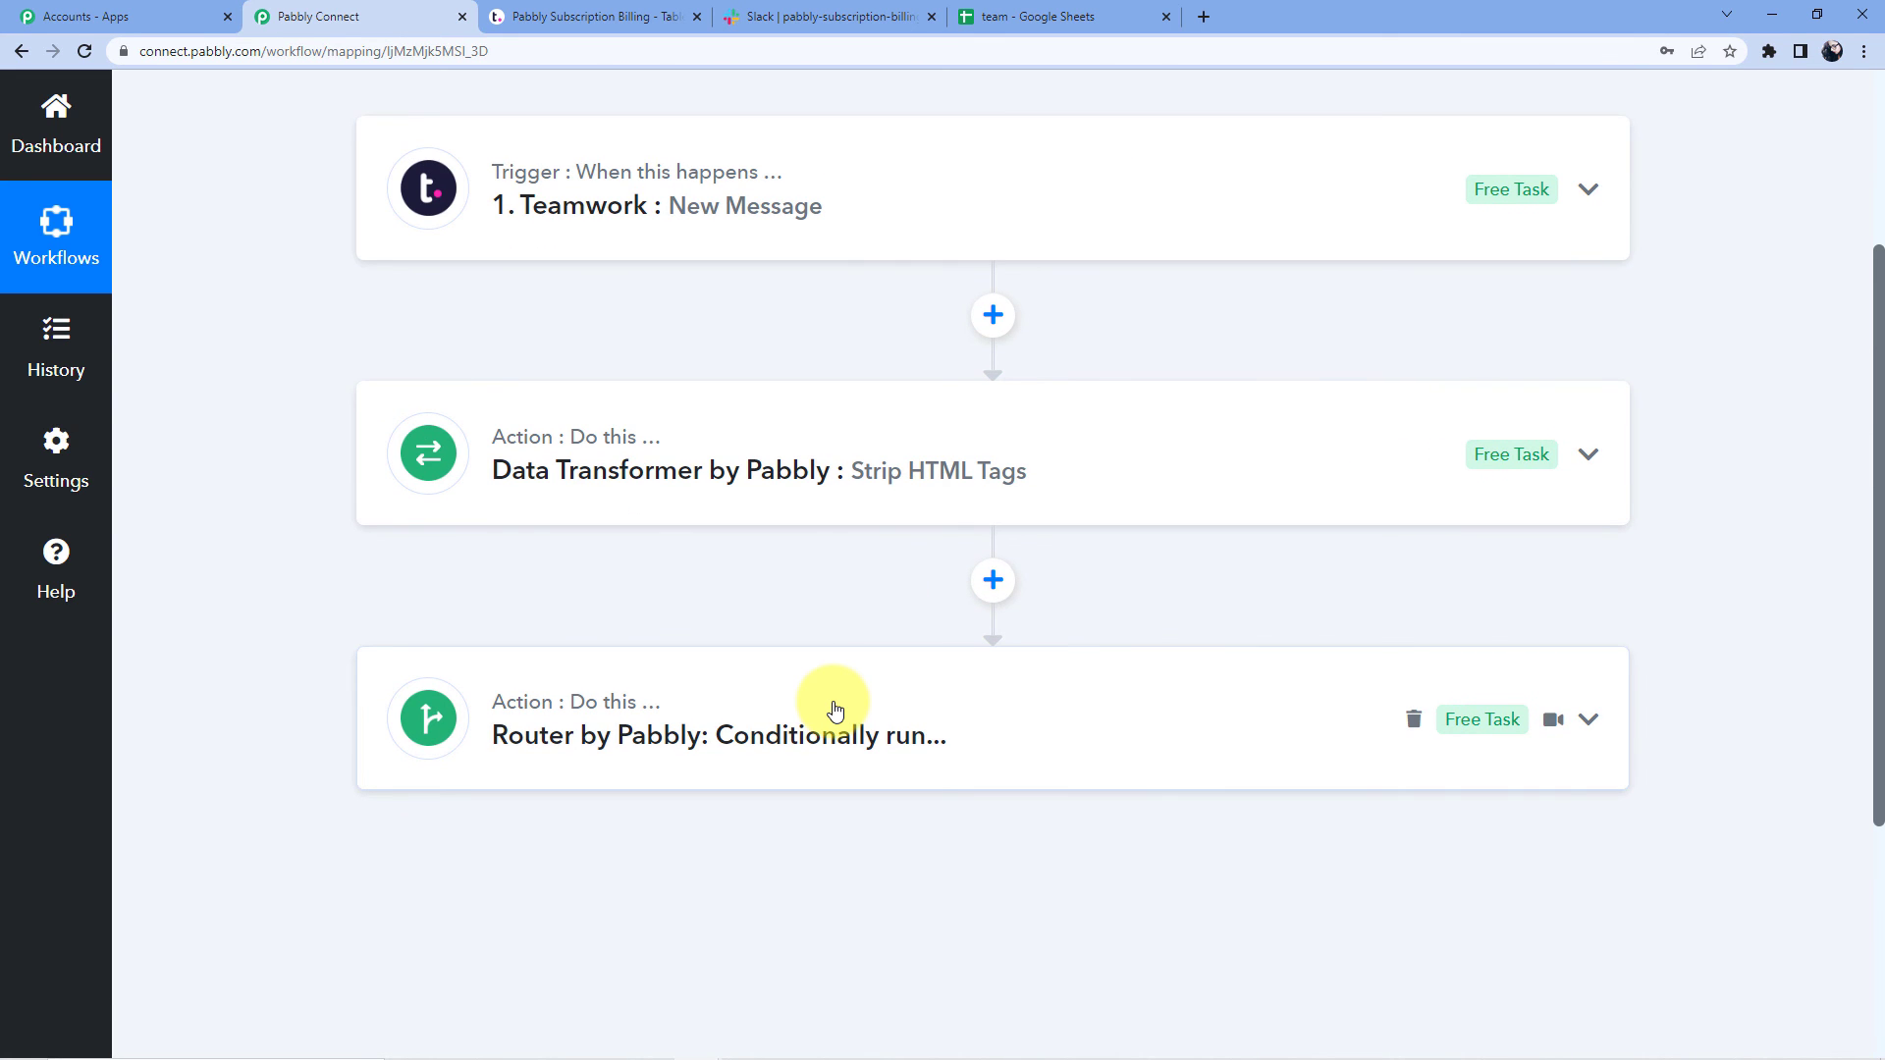
scroll(836, 709, up, 3)
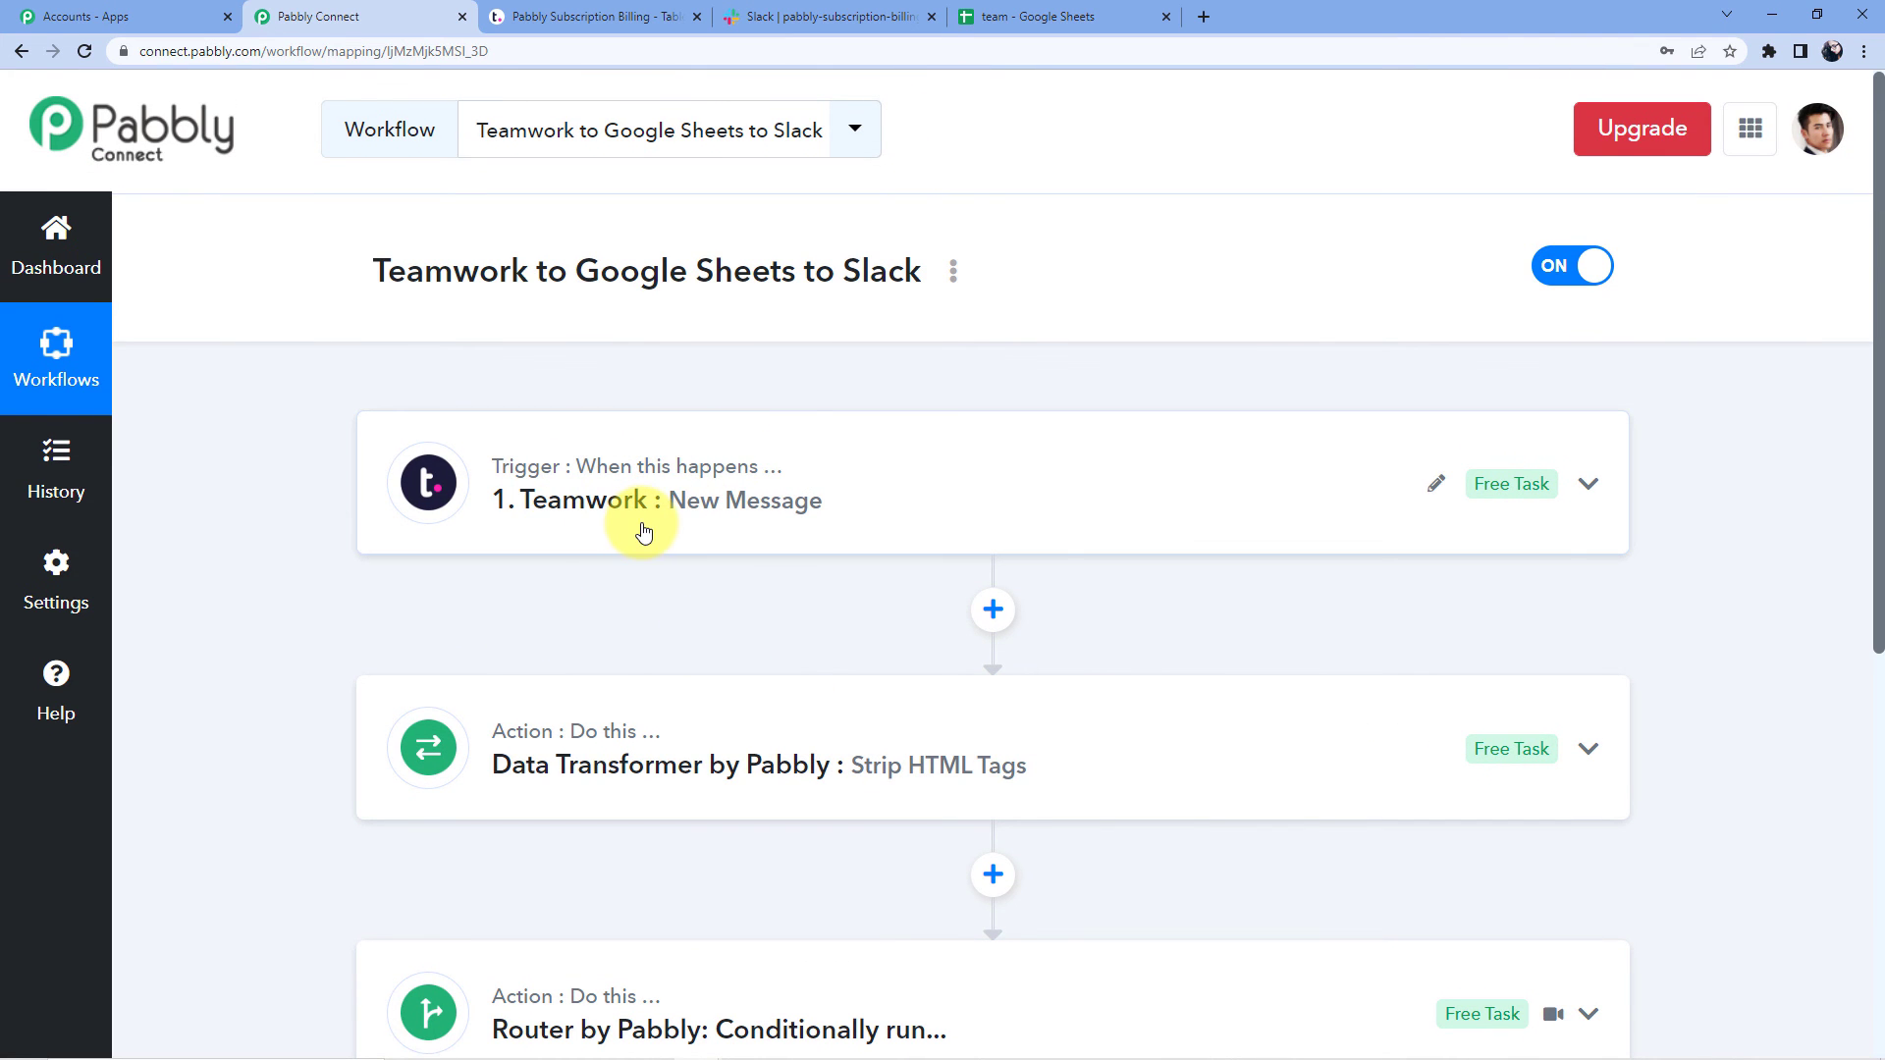
Step: Expand the Router step and delete the empty Route 2, confirming the deletion
scroll(684, 530, down, 4)
click(686, 640)
scroll(686, 639, down, 7)
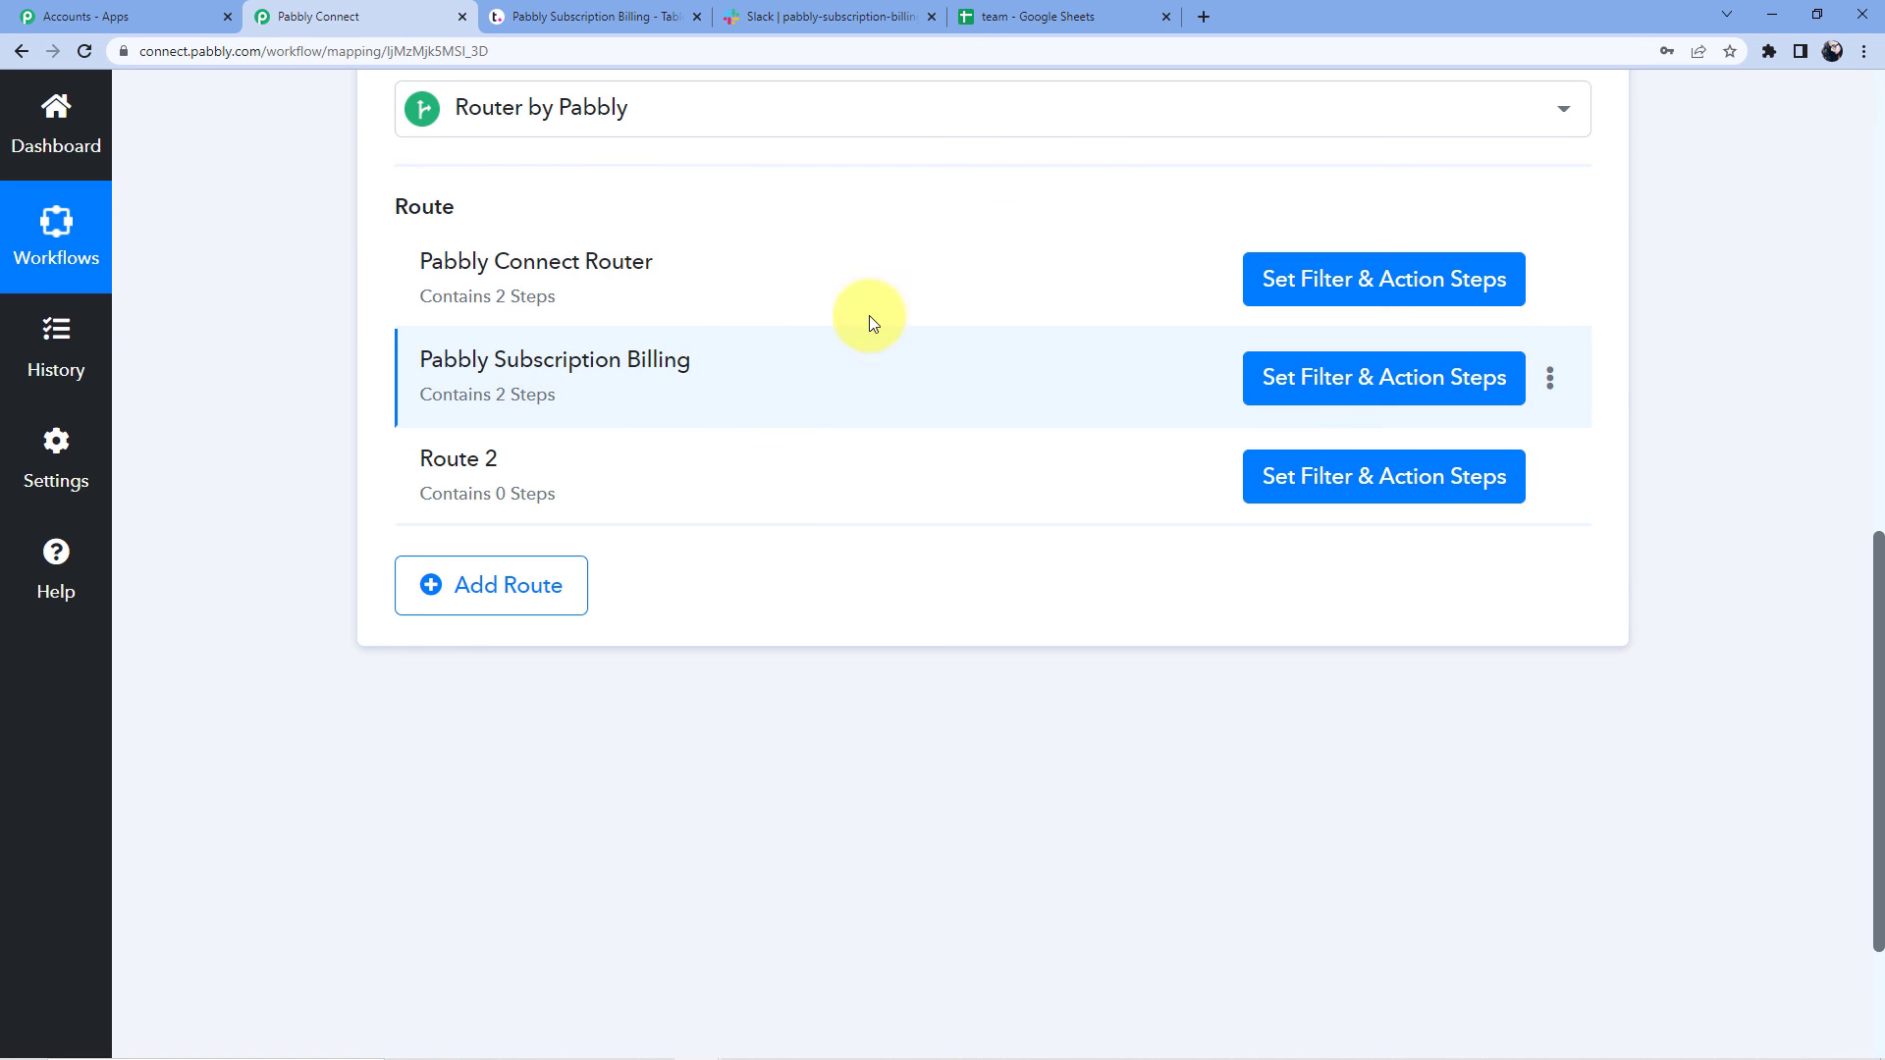
click(1550, 476)
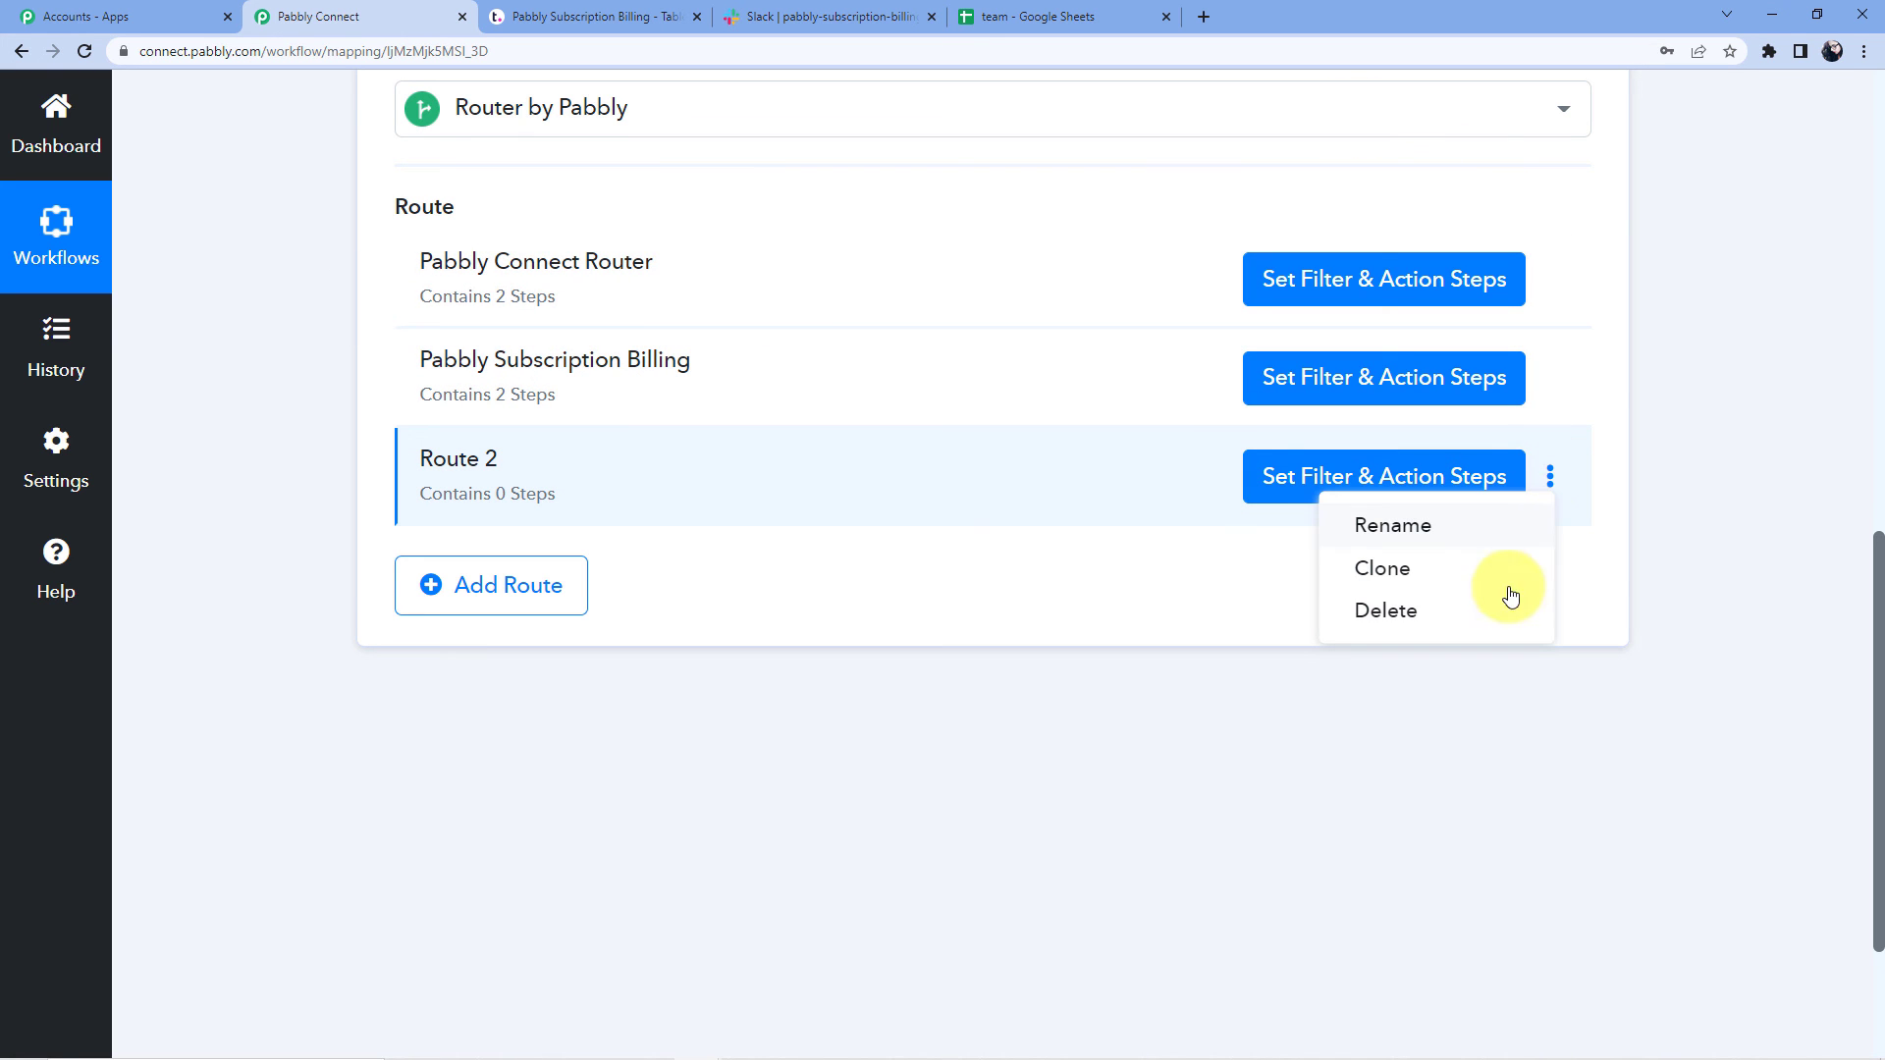
click(1468, 610)
click(883, 720)
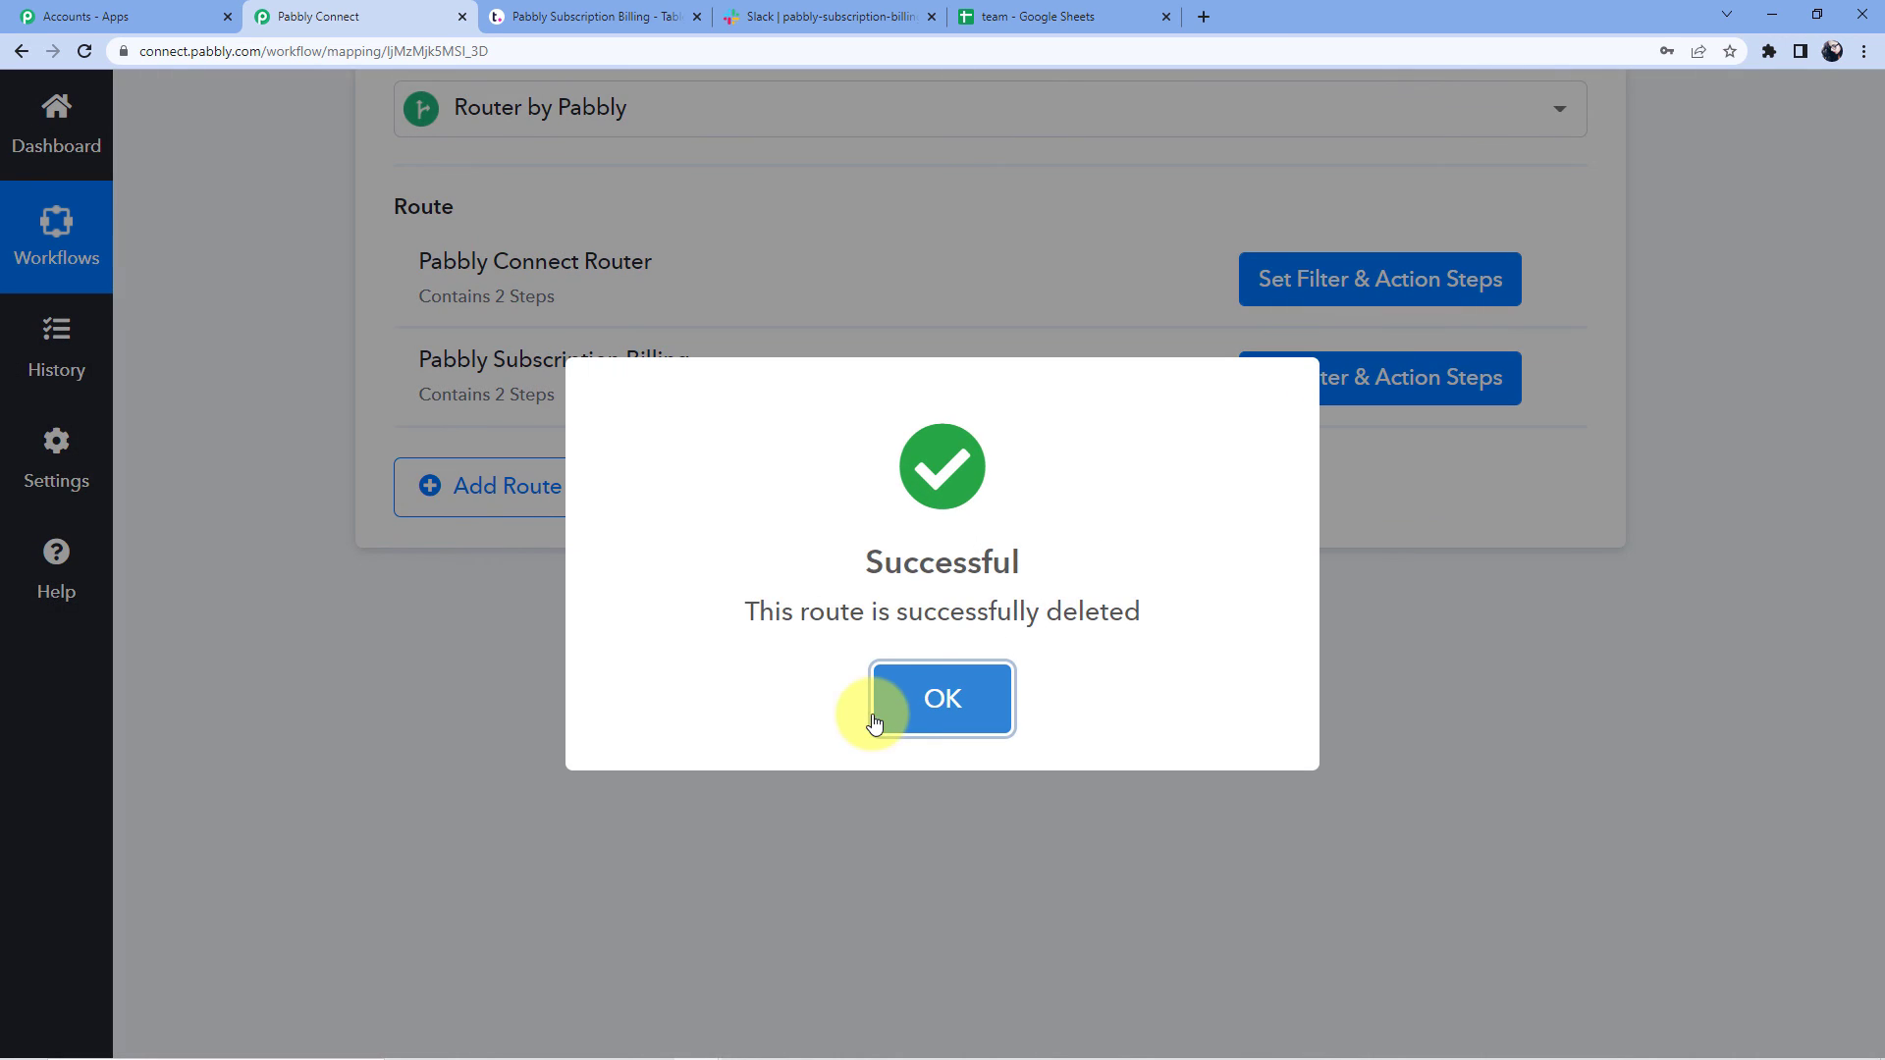
click(873, 722)
Step: Review the remaining routes and collapse the Router step again
scroll(932, 744, up, 3)
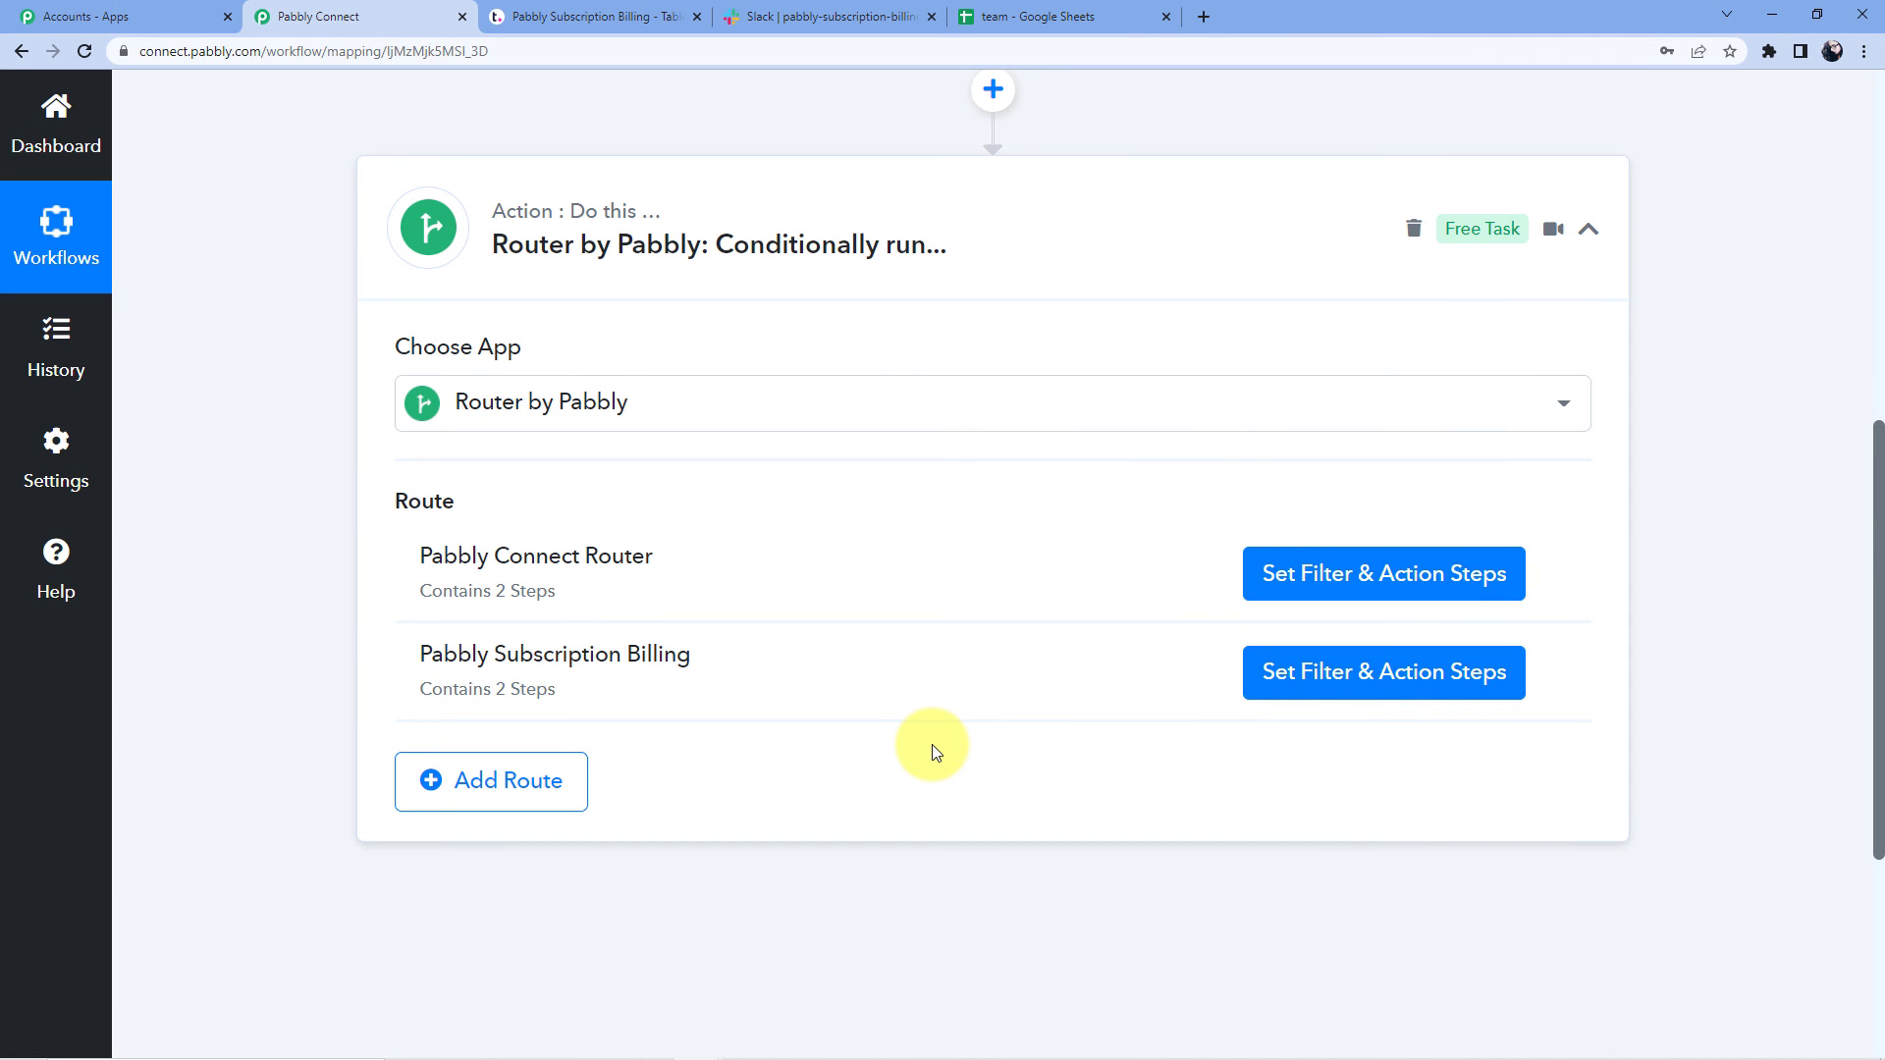
scroll(932, 744, up, 8)
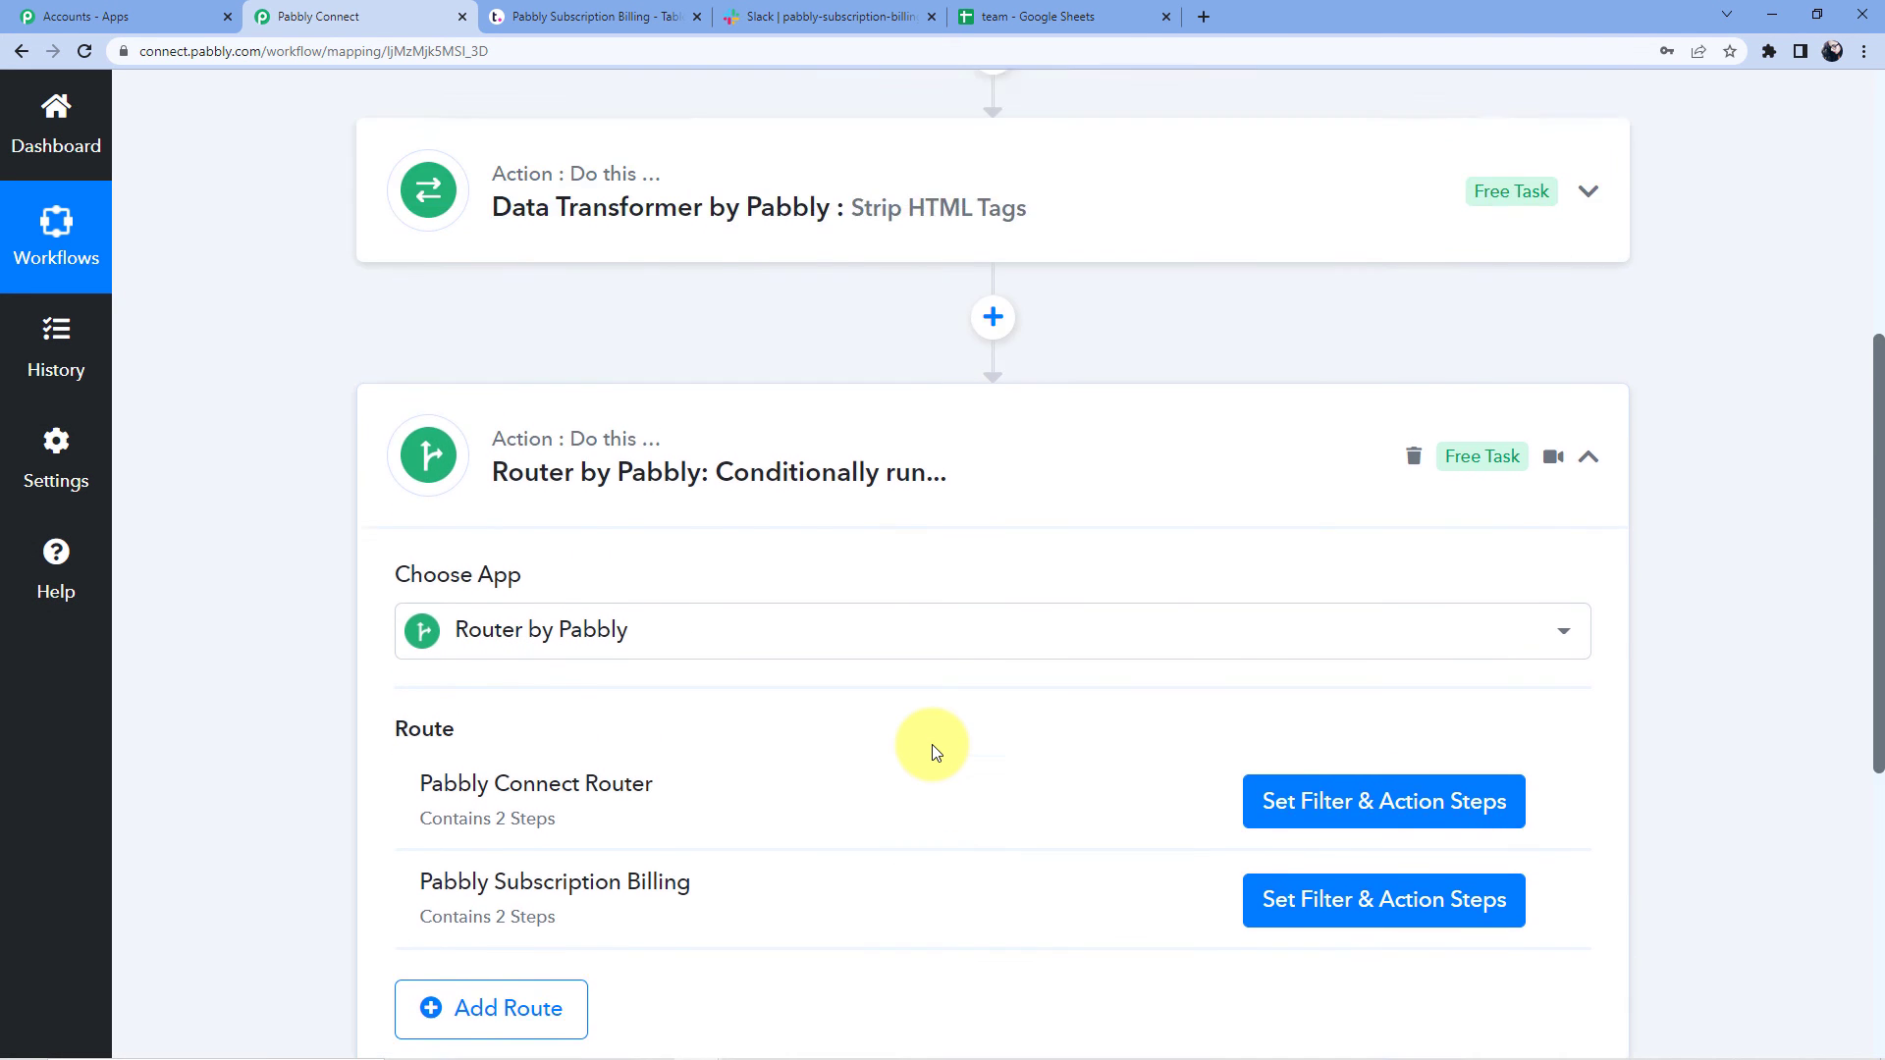
scroll(932, 754, down, 4)
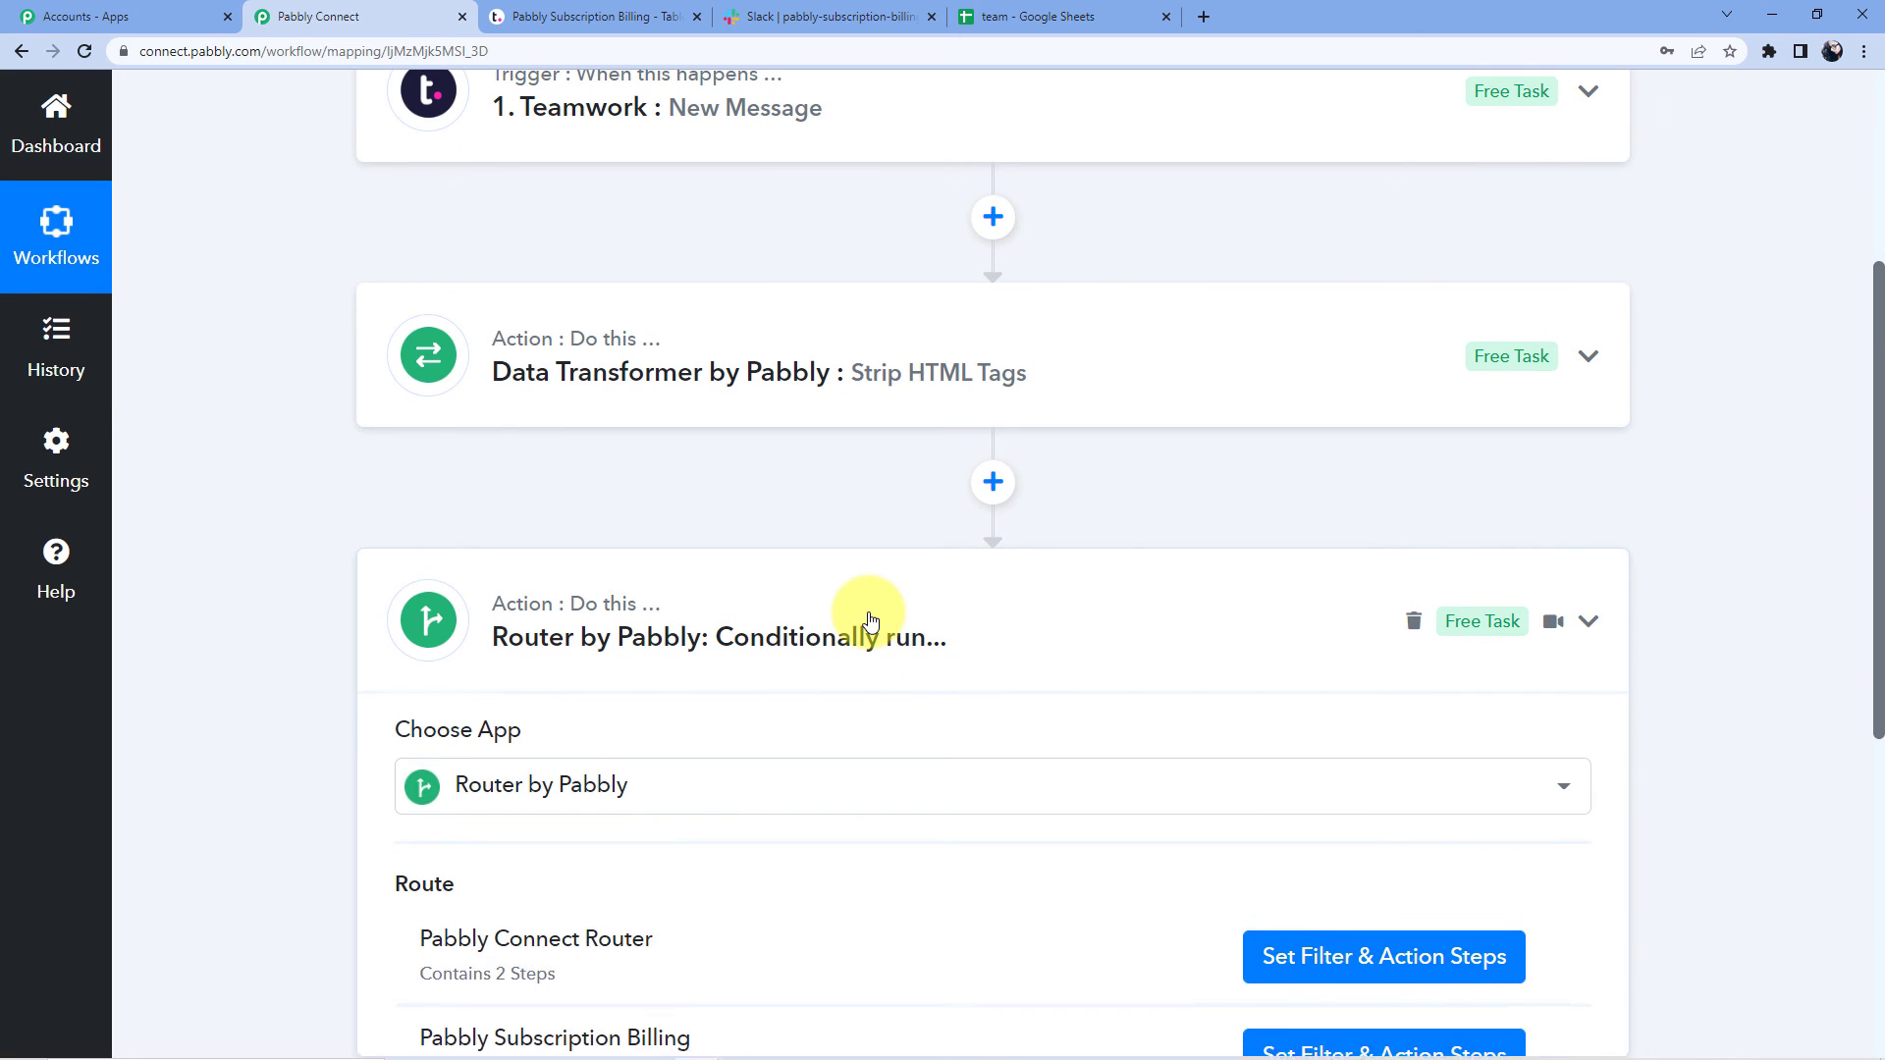
click(864, 632)
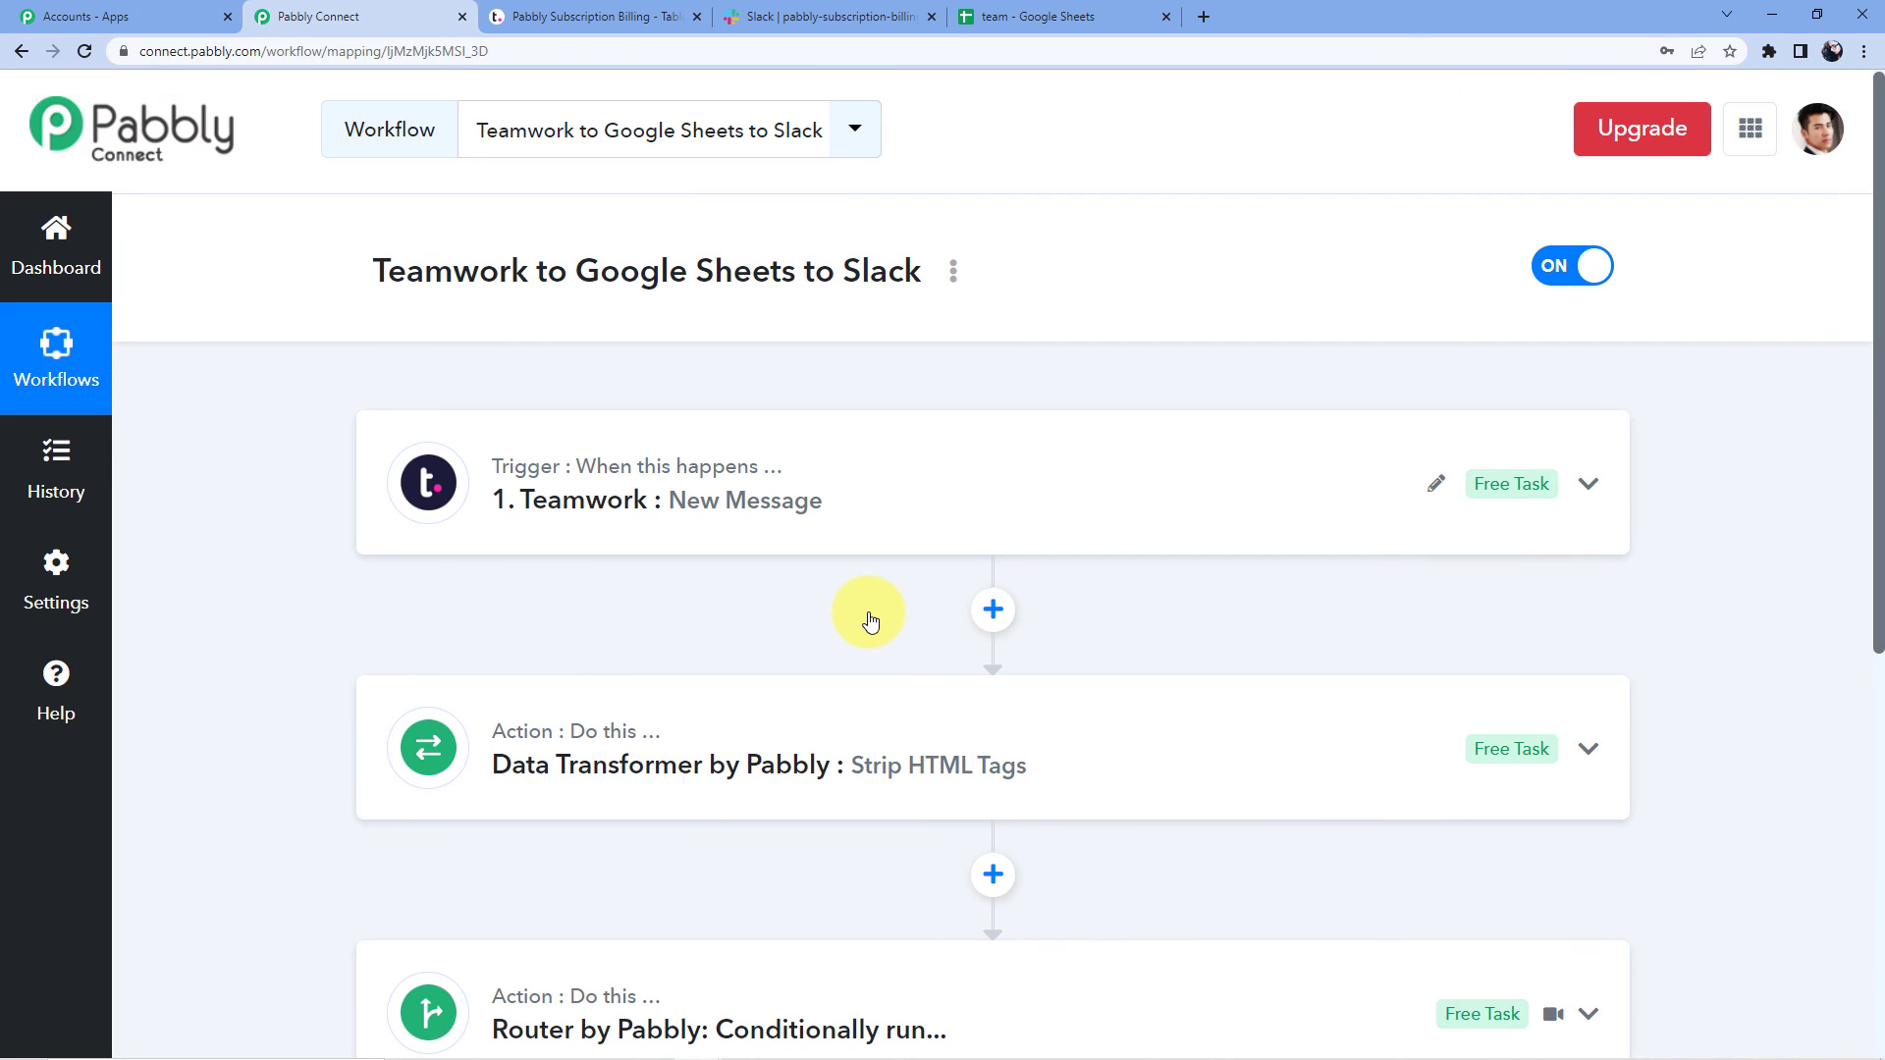